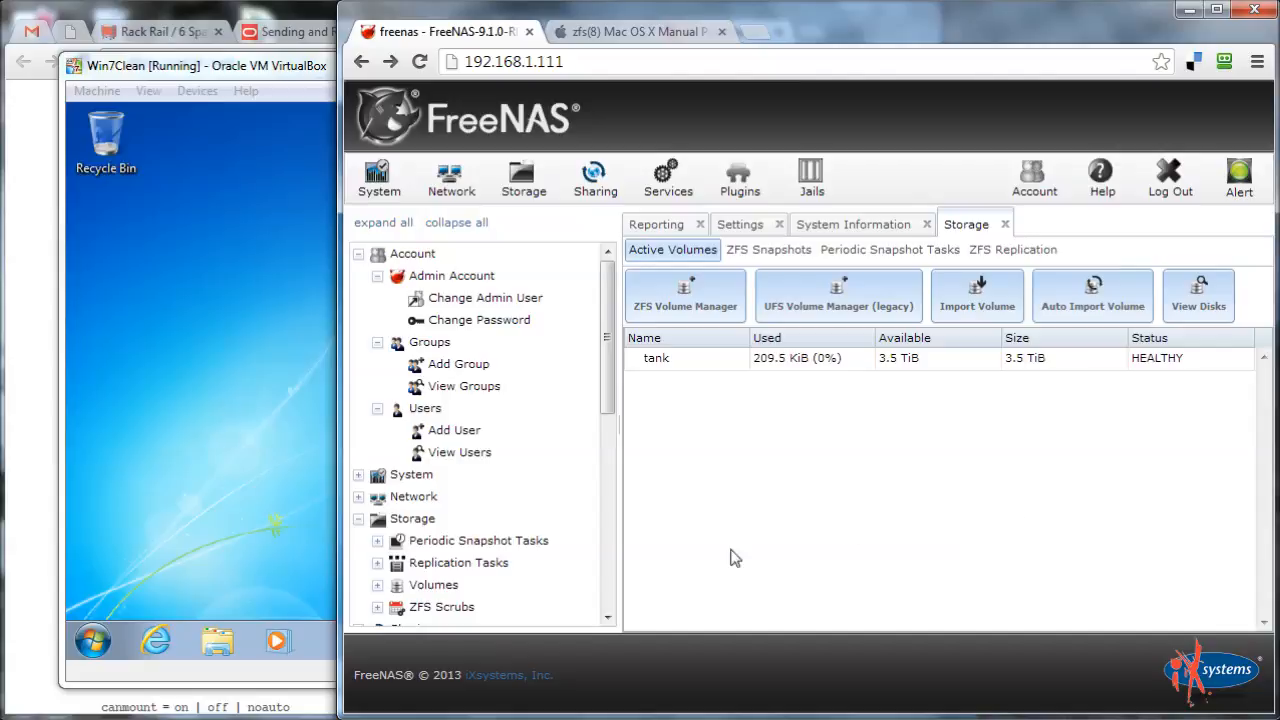
Check the system information overview's Platform and Build version values
click(378, 178)
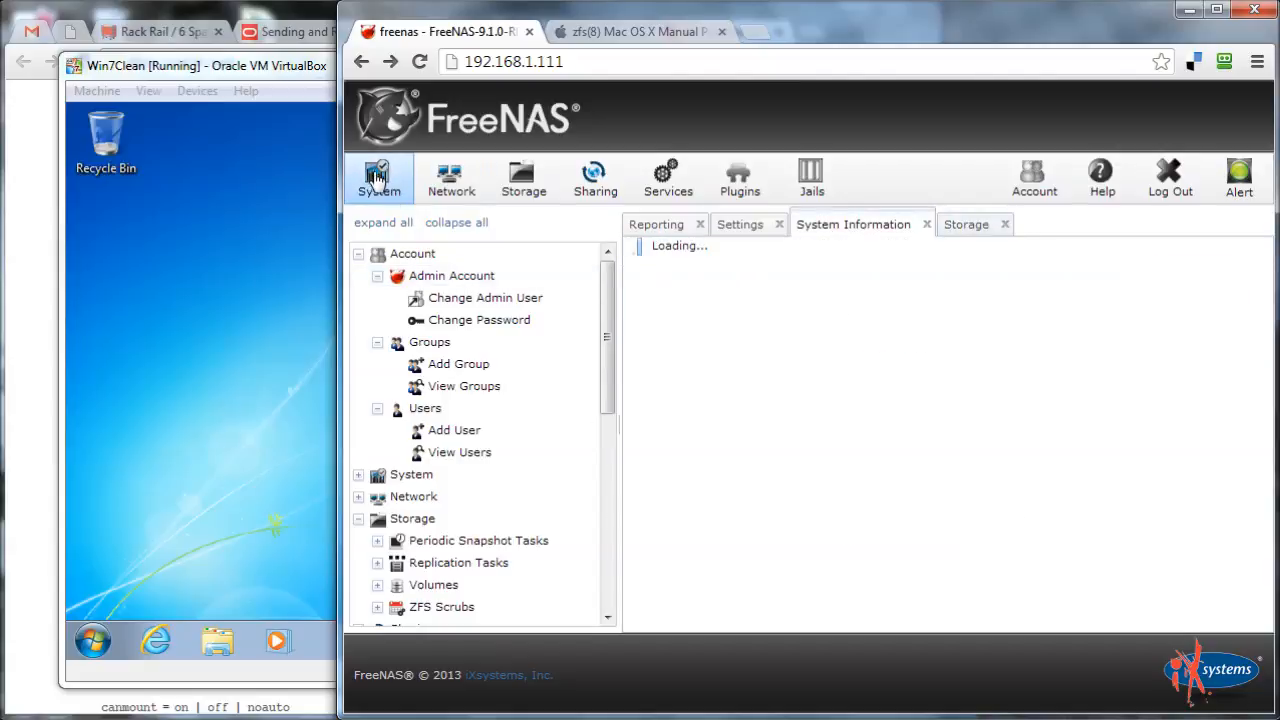
triple_click(777, 394)
triple_click(828, 357)
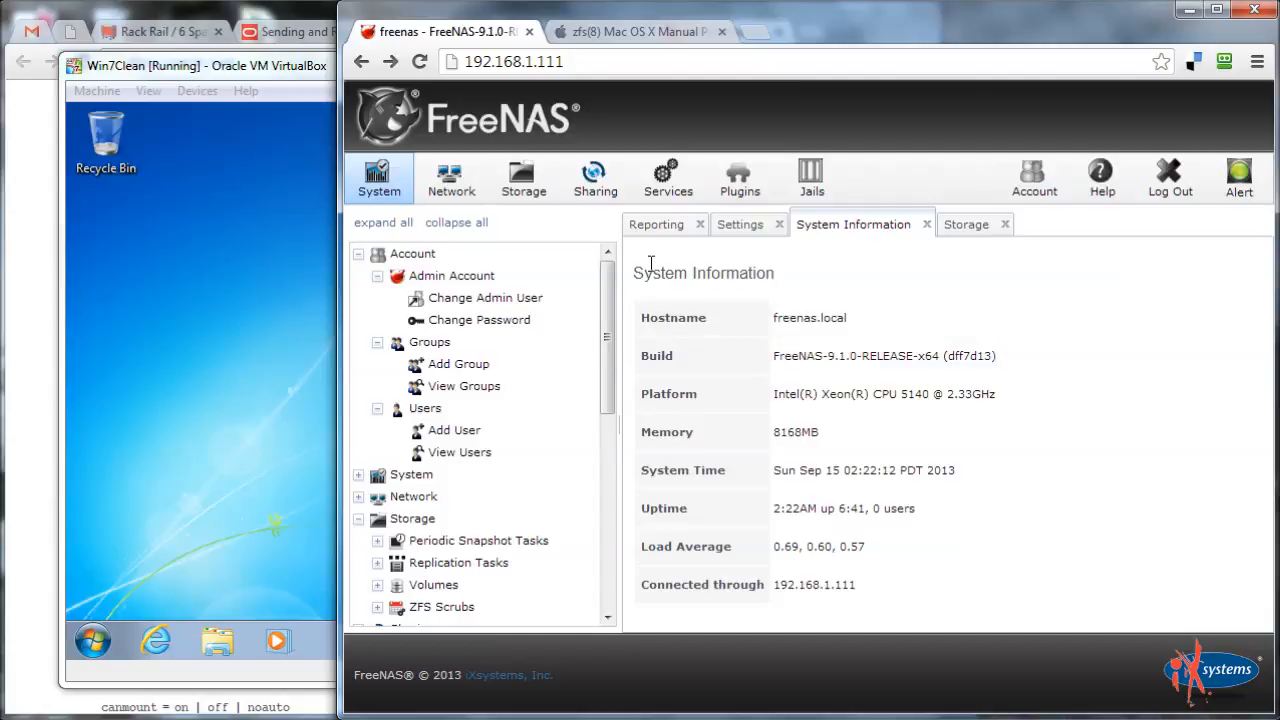
Create a ZFS volume named 'Example' from the 249.5 GB disk
click(523, 180)
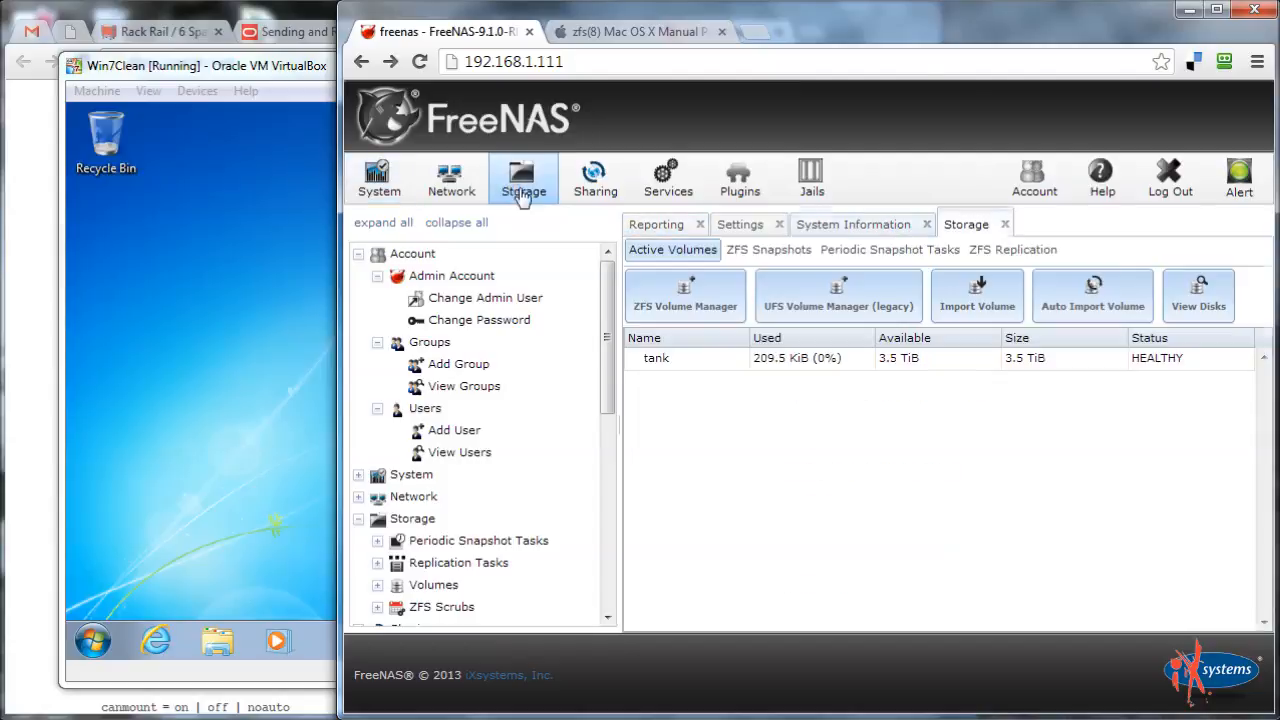
click(687, 308)
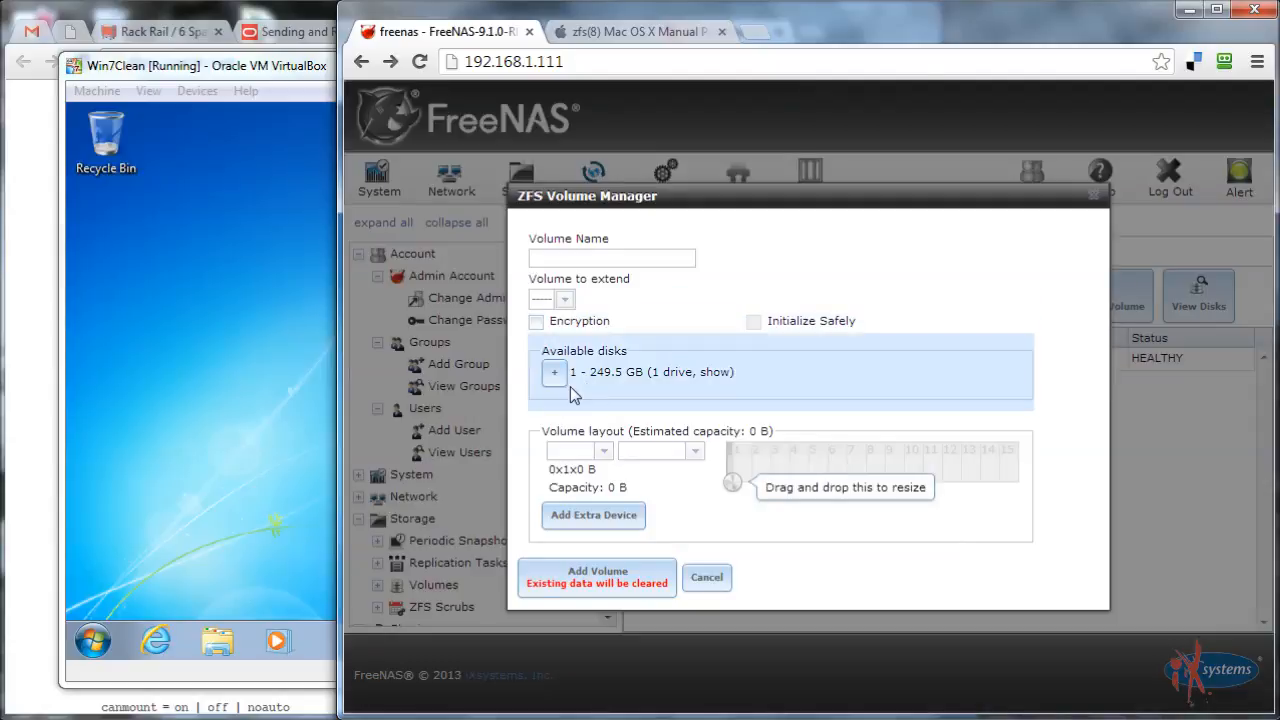
click(555, 372)
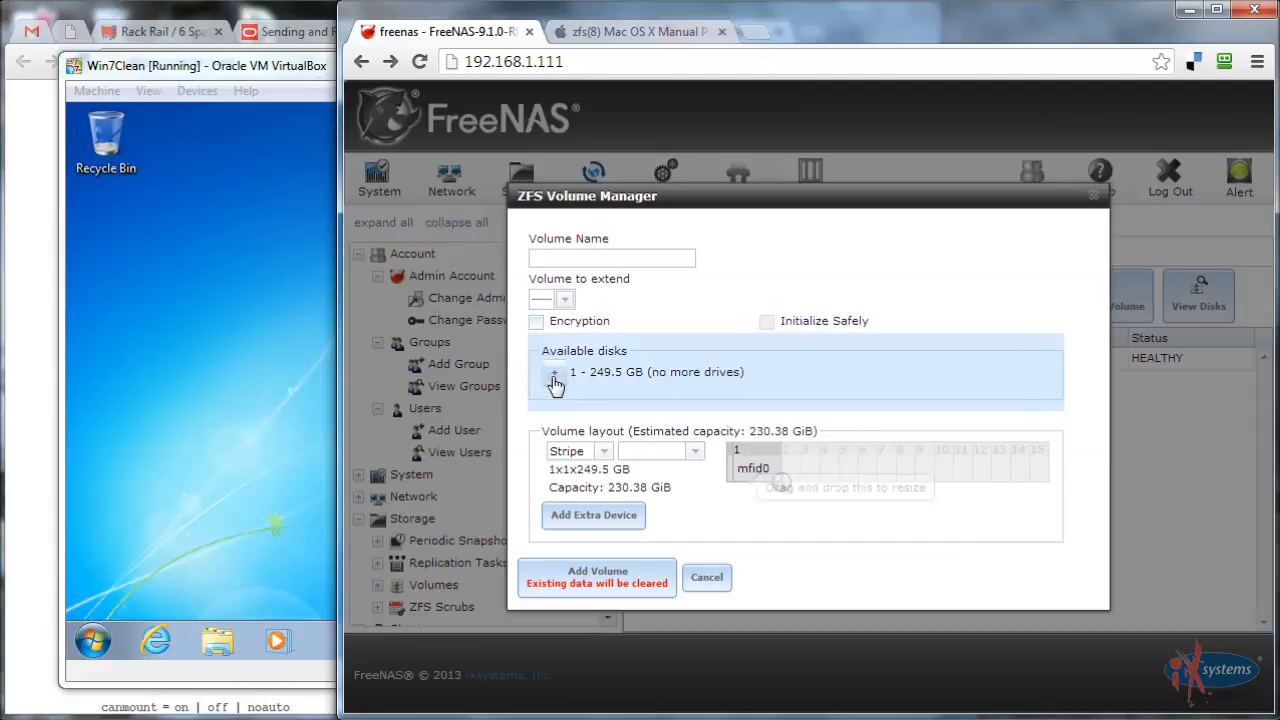
click(606, 258)
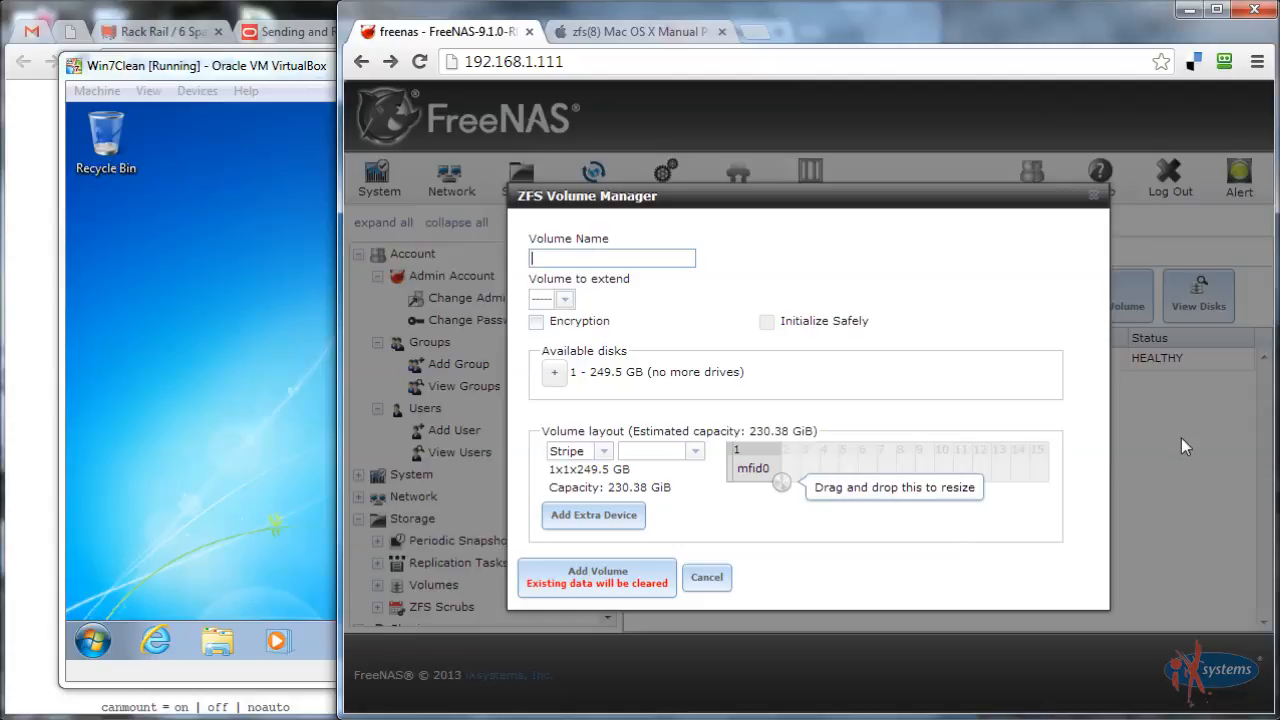
text(Examp[le)
key(BackSpace)
key(BackSpace)
key(BackSpace)
text(le)
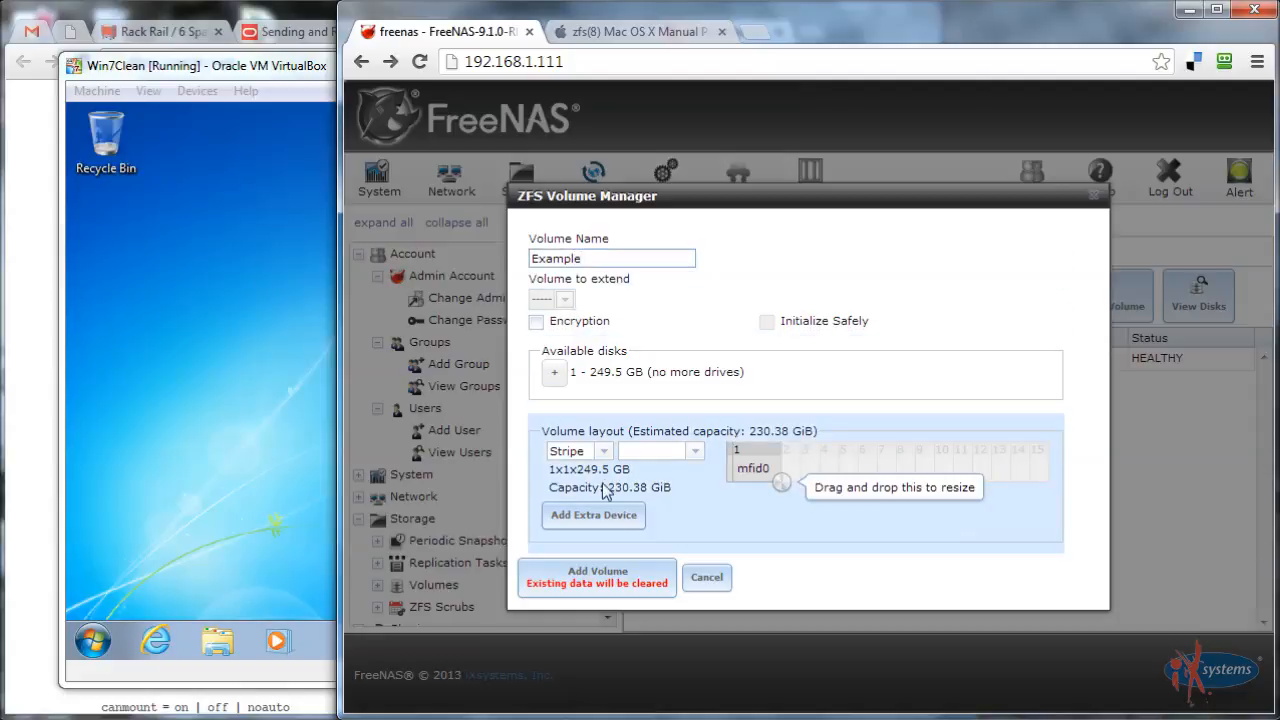
click(583, 598)
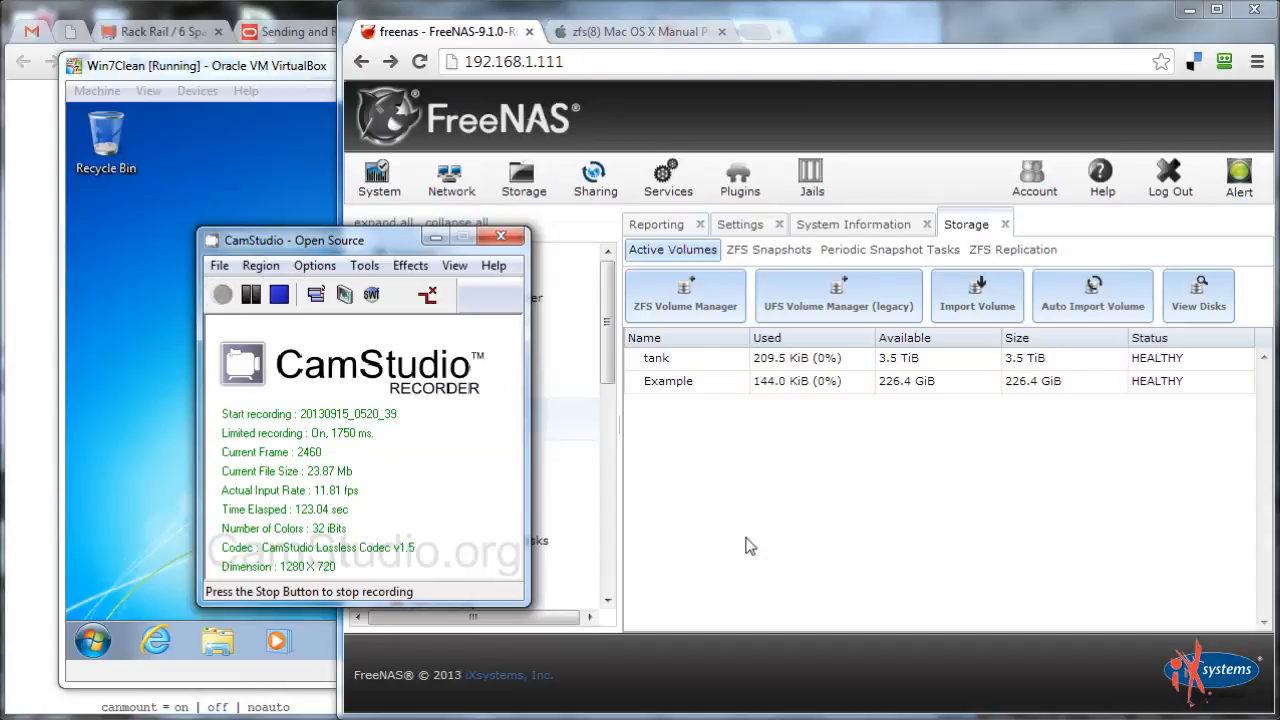
Select the Example volume and start a new user with username BobTheAdmin
click(436, 237)
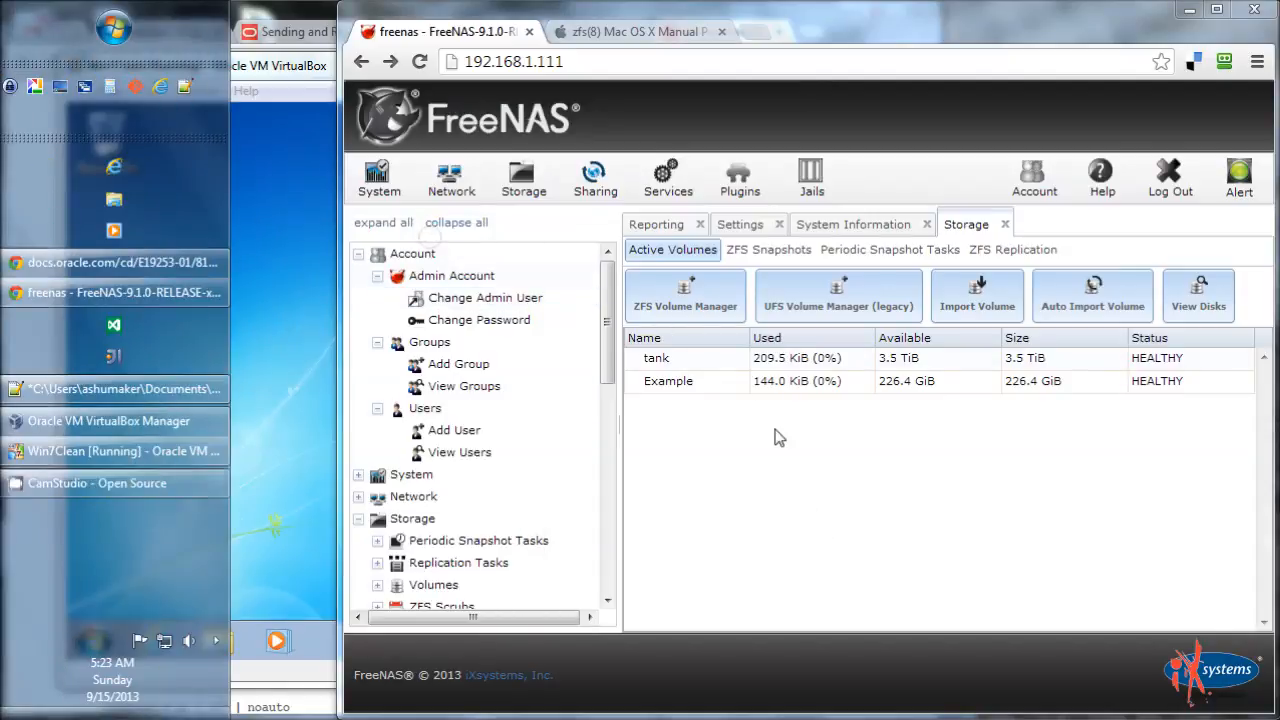
click(700, 381)
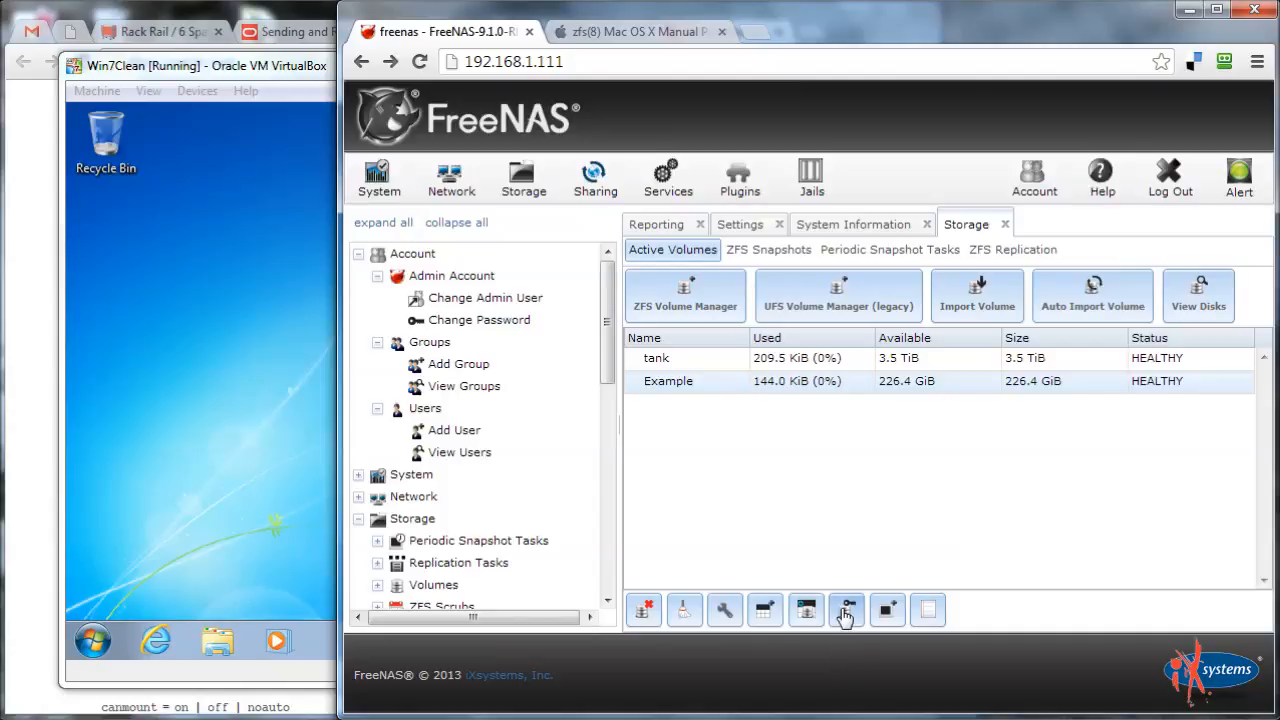
click(446, 444)
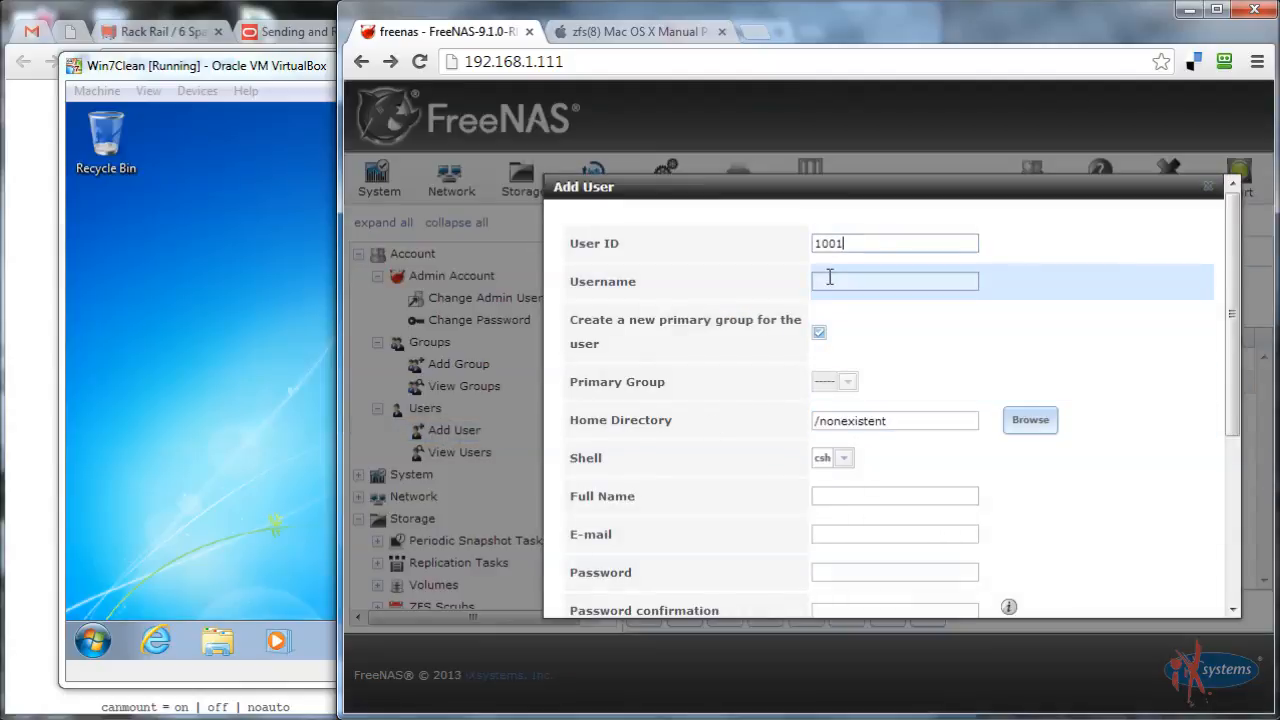
scroll(1177, 321, down, 1)
scroll(1177, 321, up, 1)
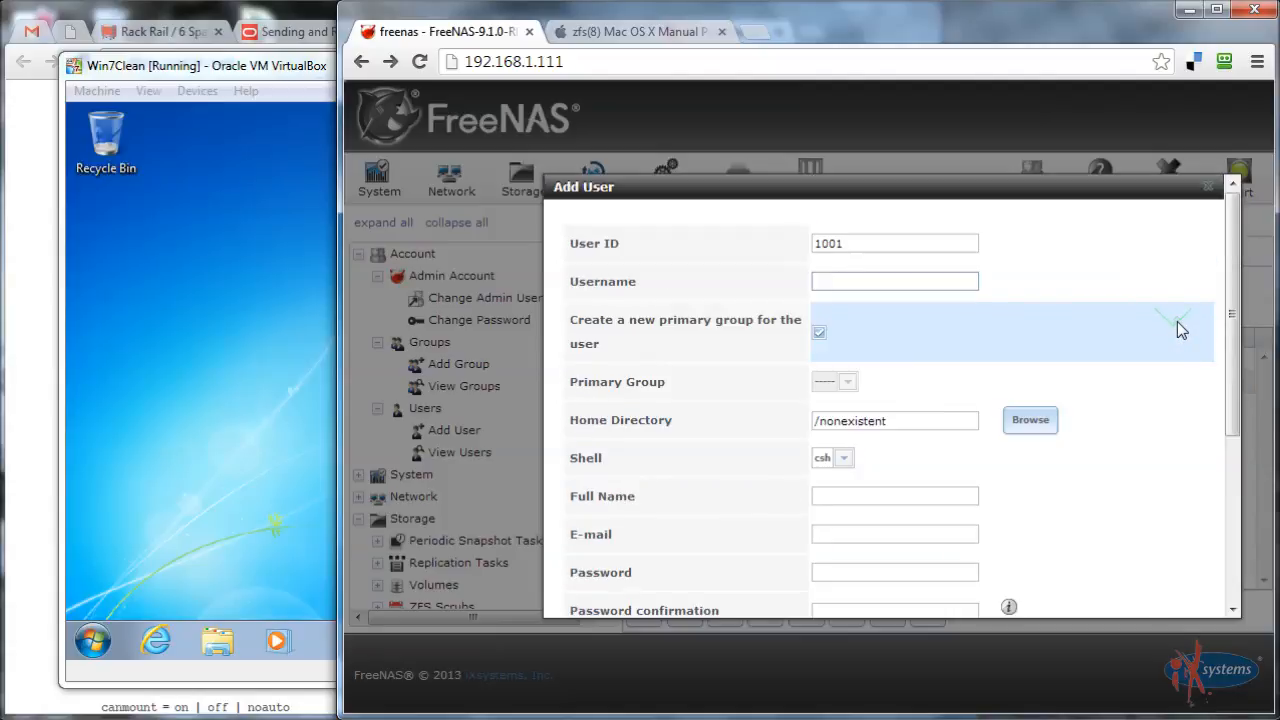
click(900, 281)
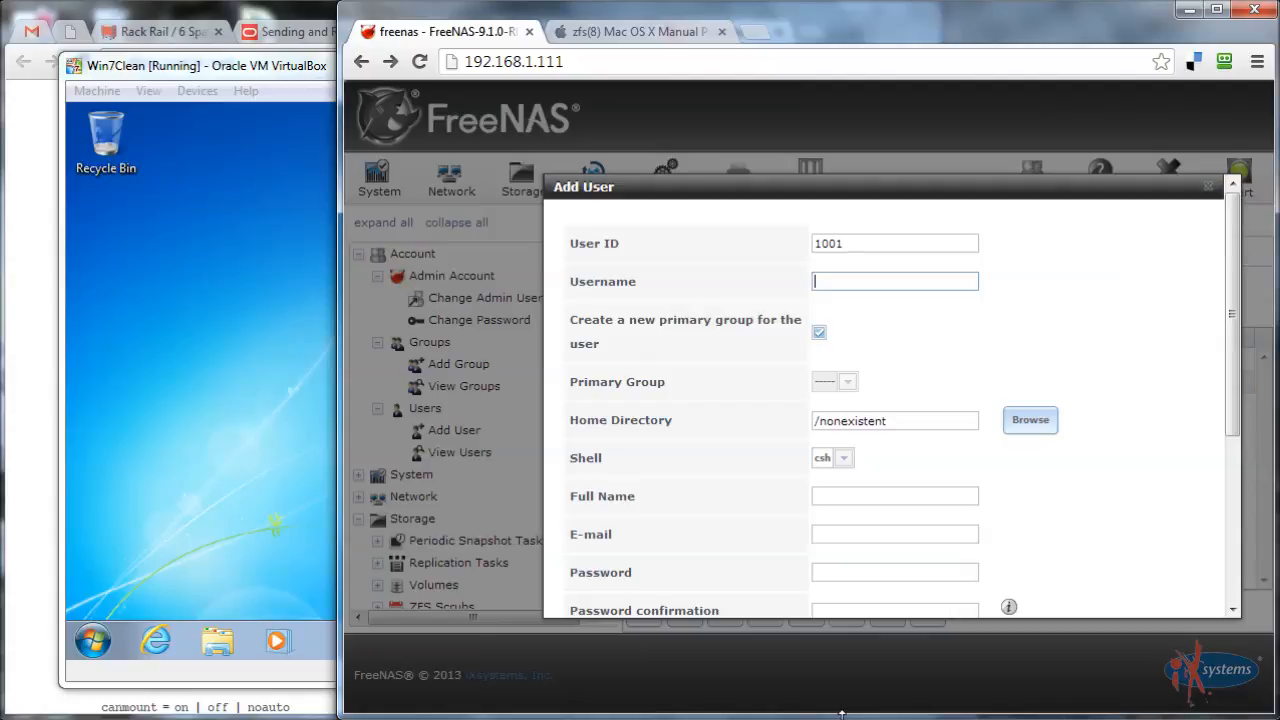
text(BobTheAdmin)
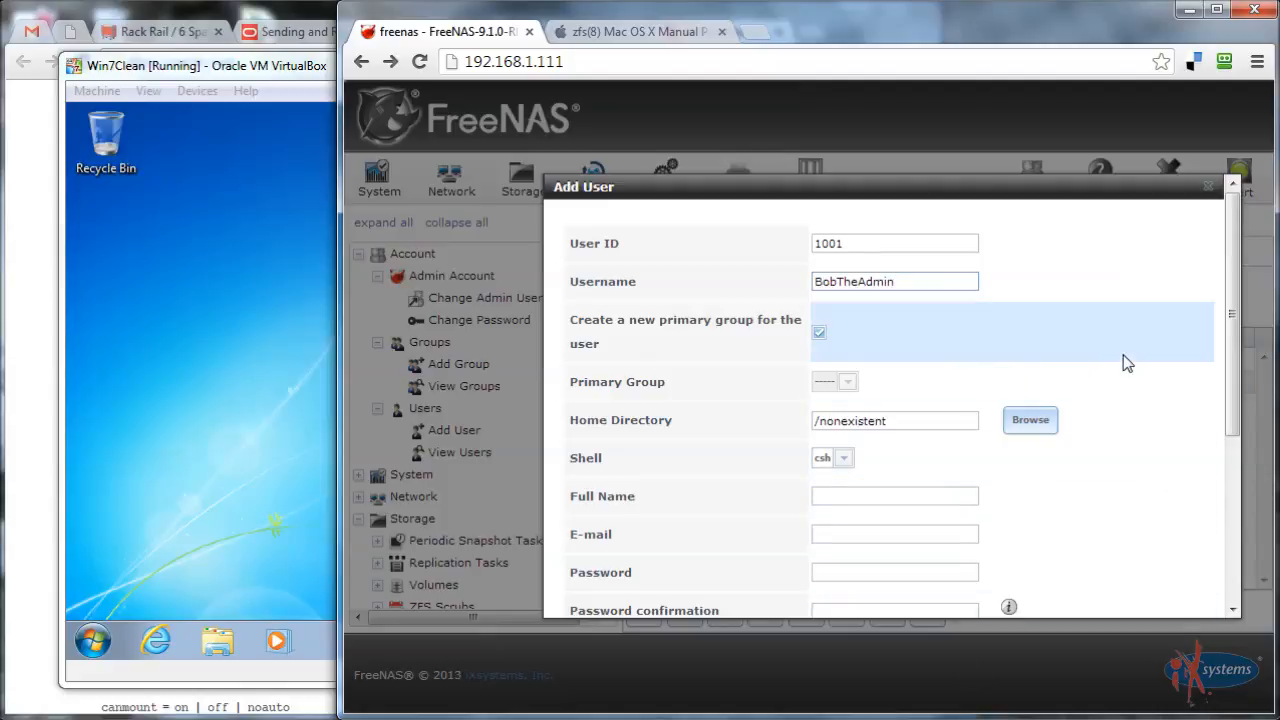
scroll(1126, 362, down, 3)
Set the new user's password and enter it again in the confirmation field
click(843, 279)
scroll(727, 321, up, 1)
text(password)
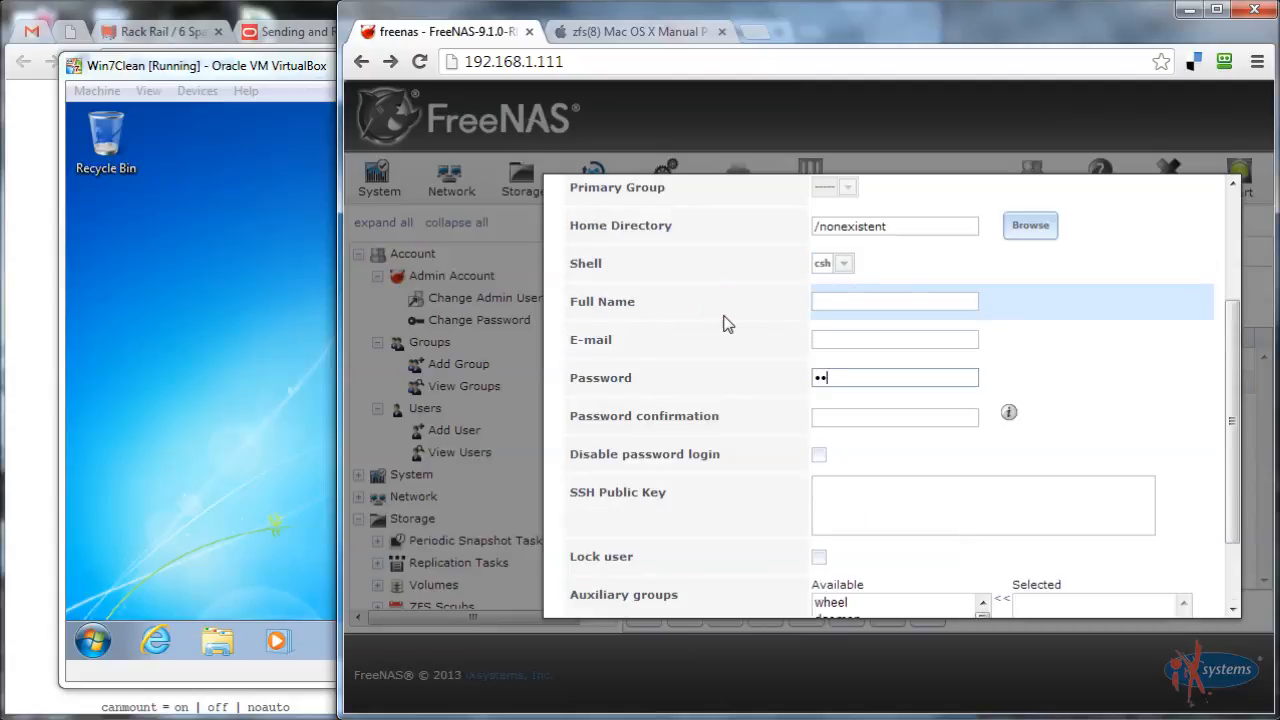
double_click(894, 377)
text(abcdefgh)
click(866, 417)
text(abcdefgh)
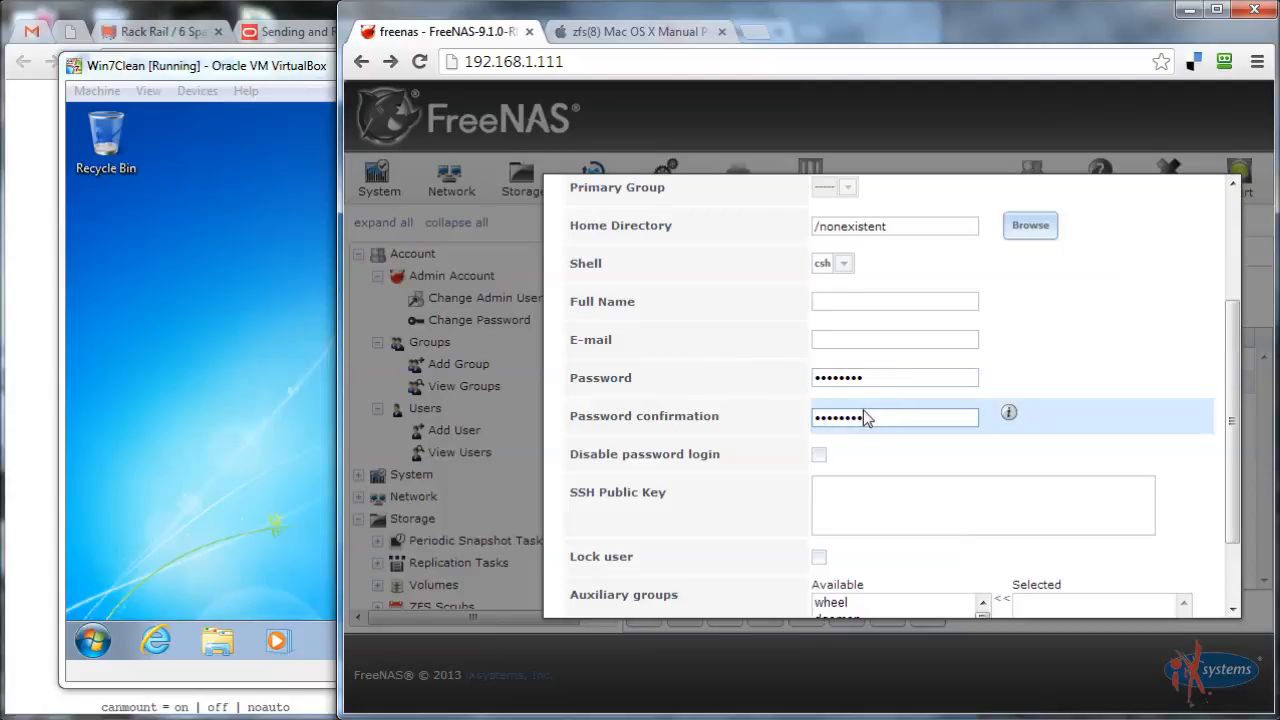
scroll(1132, 413, up, 2)
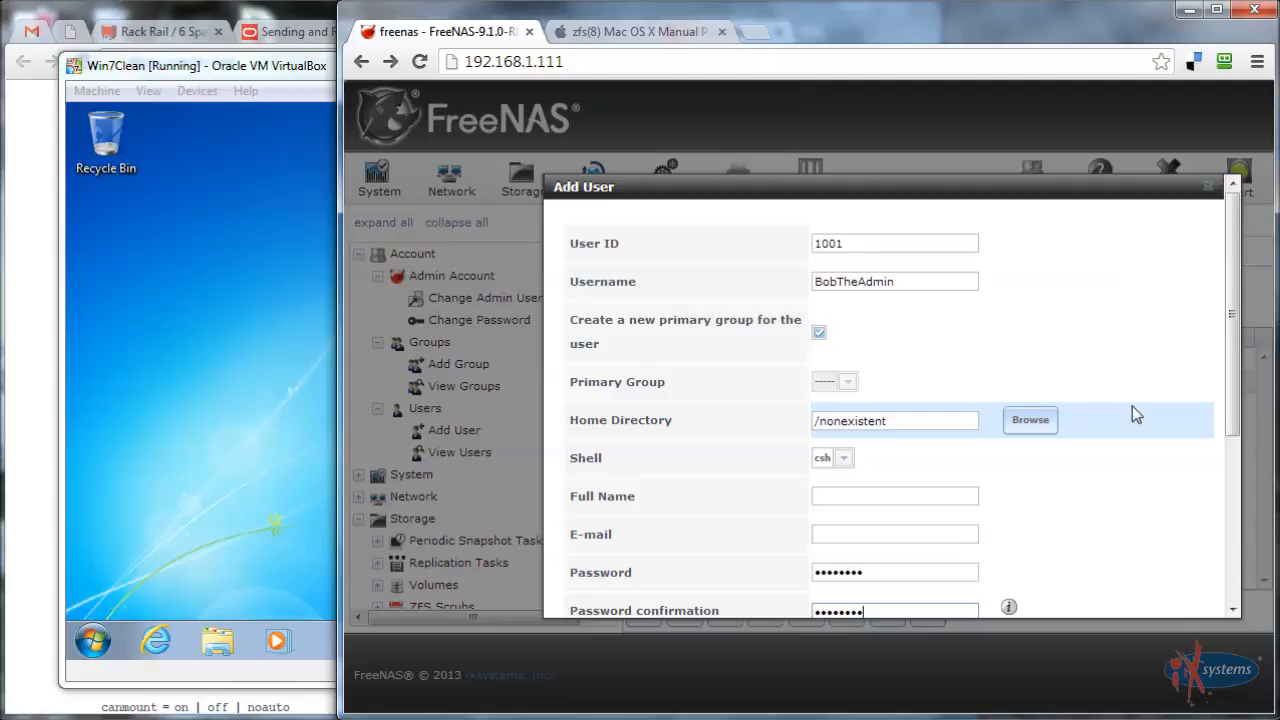
scroll(1132, 406, down, 1)
scroll(1132, 408, up, 1)
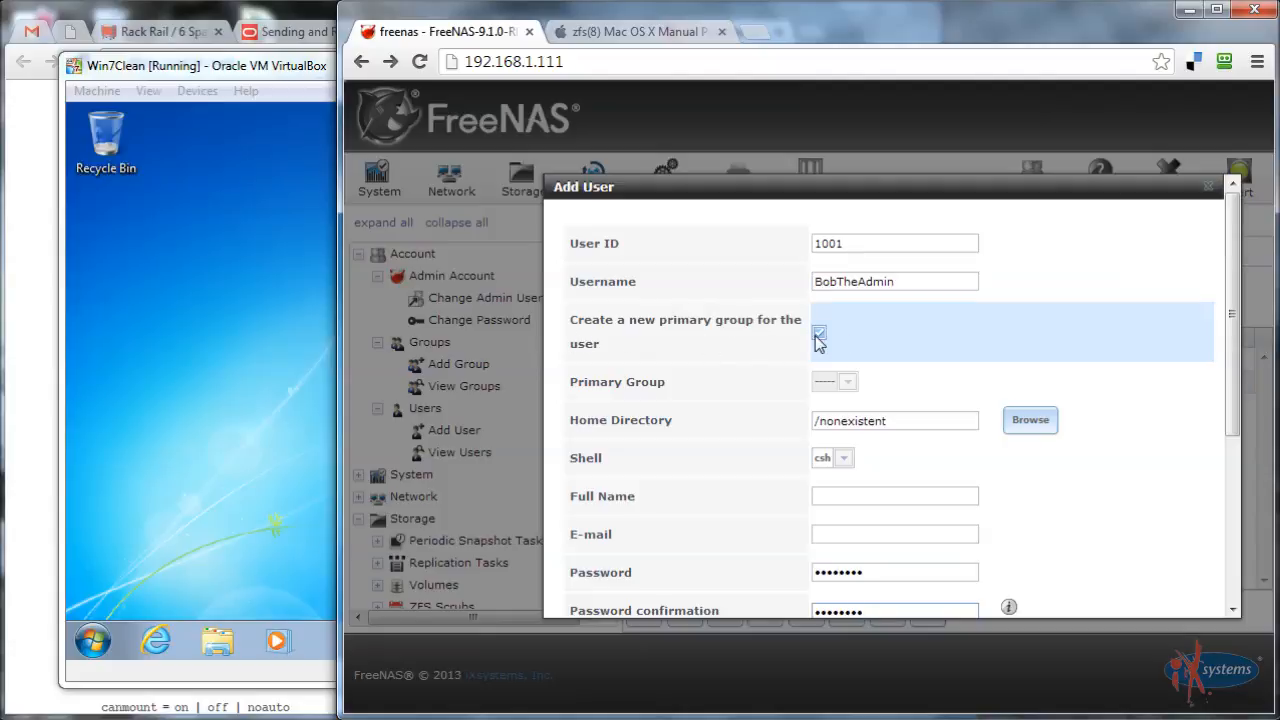
scroll(1226, 386, down, 2)
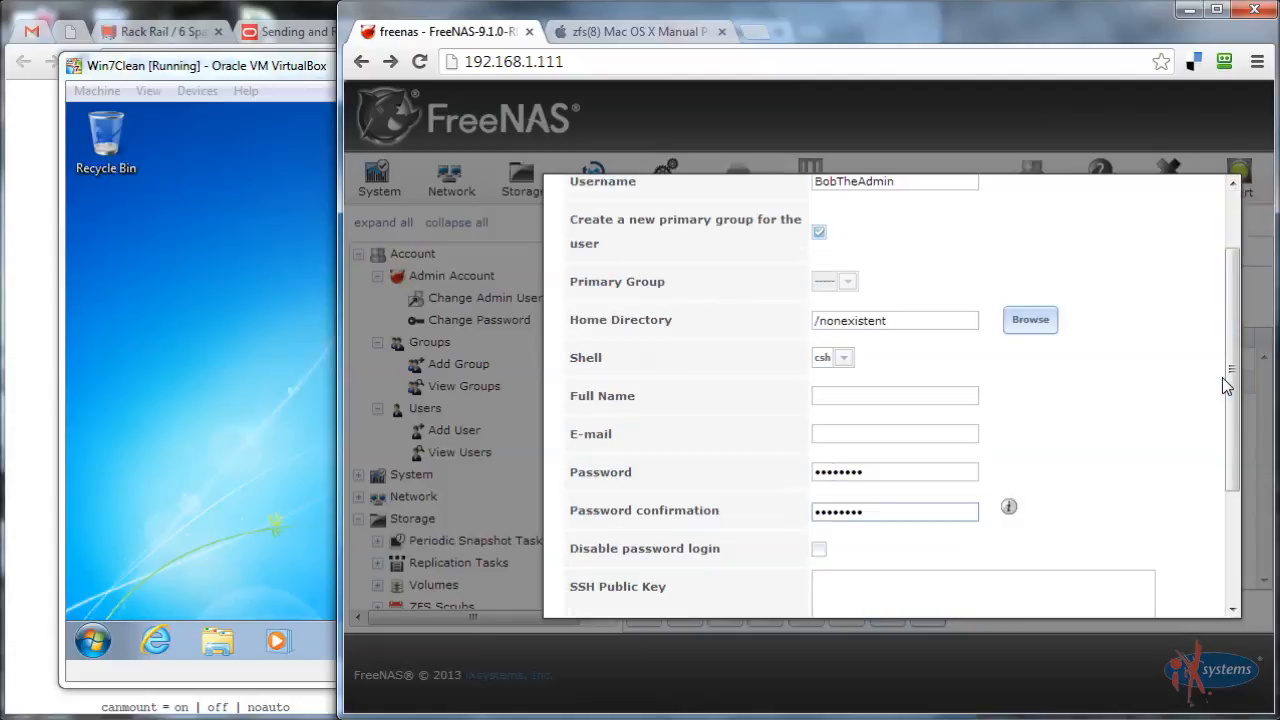
scroll(1226, 386, up, 1)
scroll(1226, 386, down, 2)
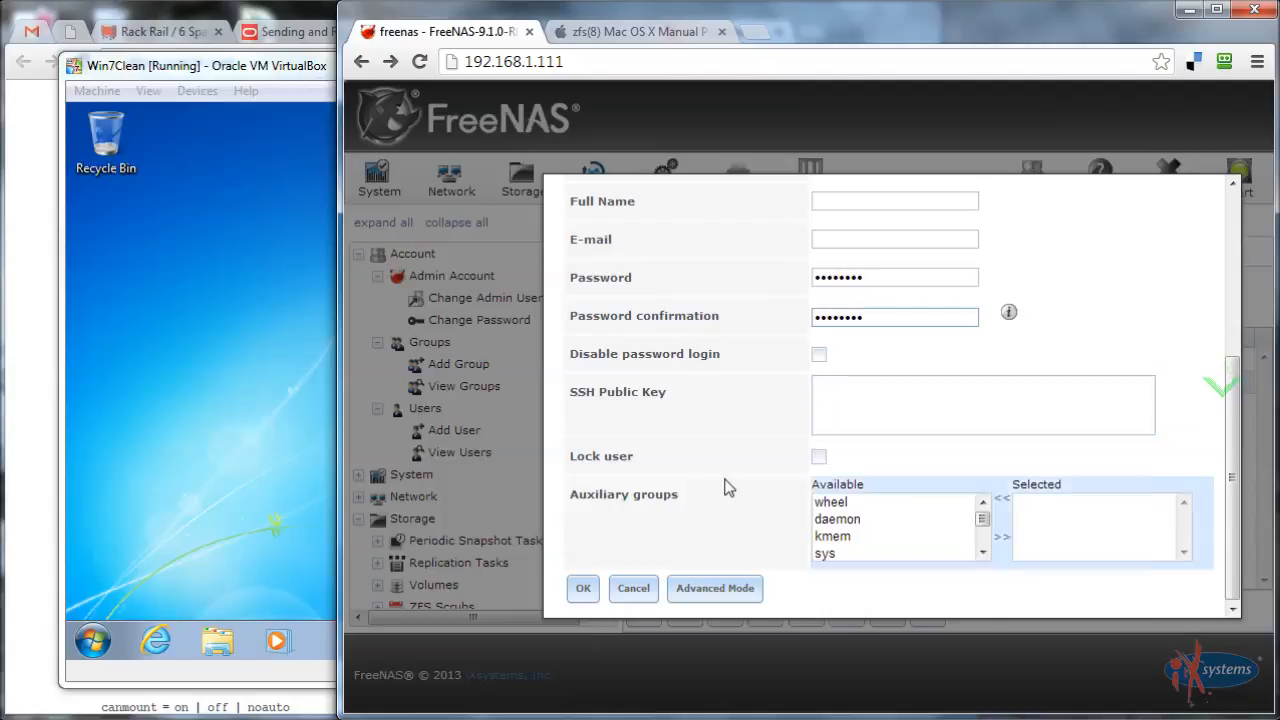
scroll(728, 484, up, 2)
scroll(728, 484, up, 1)
Enter the user's full name, submit the account, and dismiss the password manager prompt
click(862, 494)
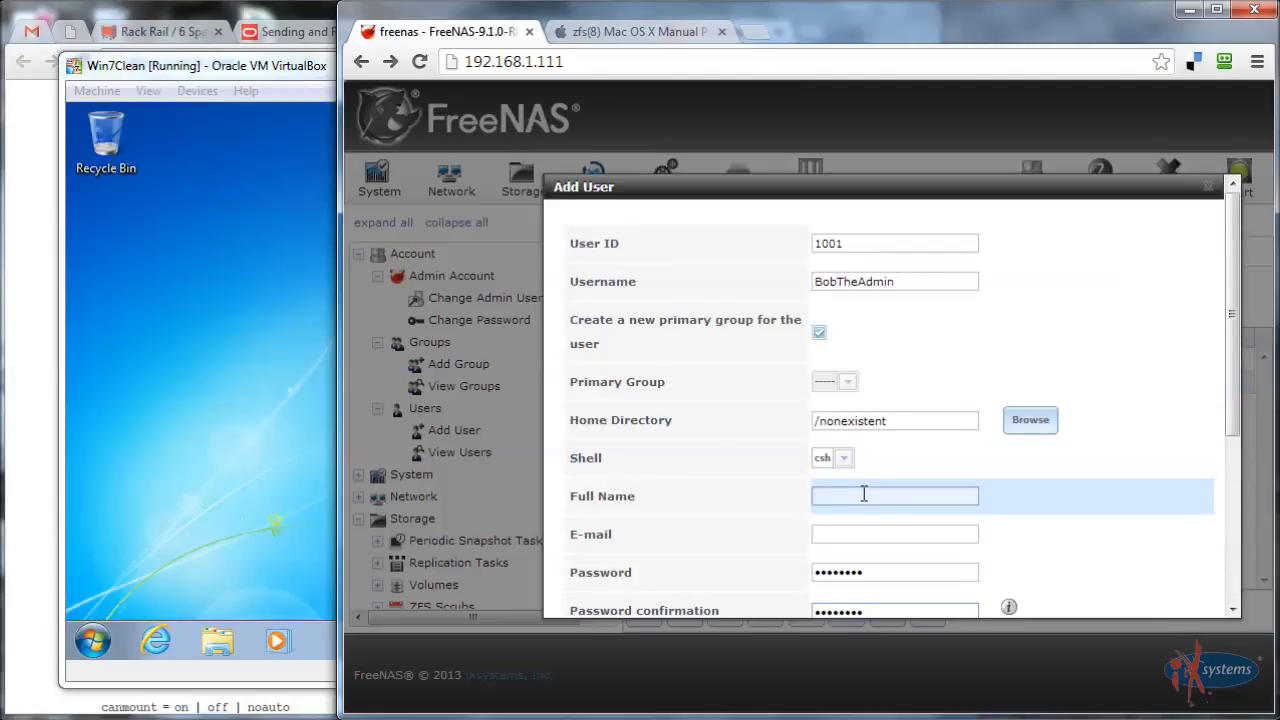
text(Bob)
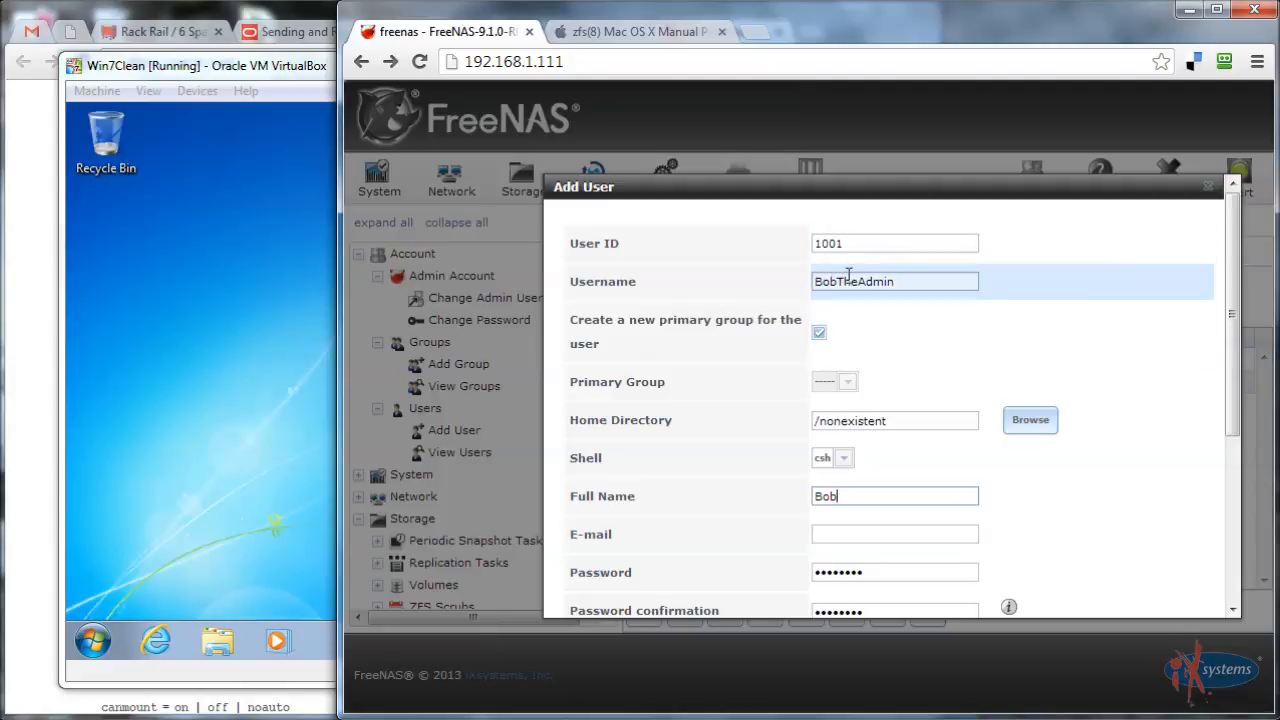
scroll(900, 420, down, 1)
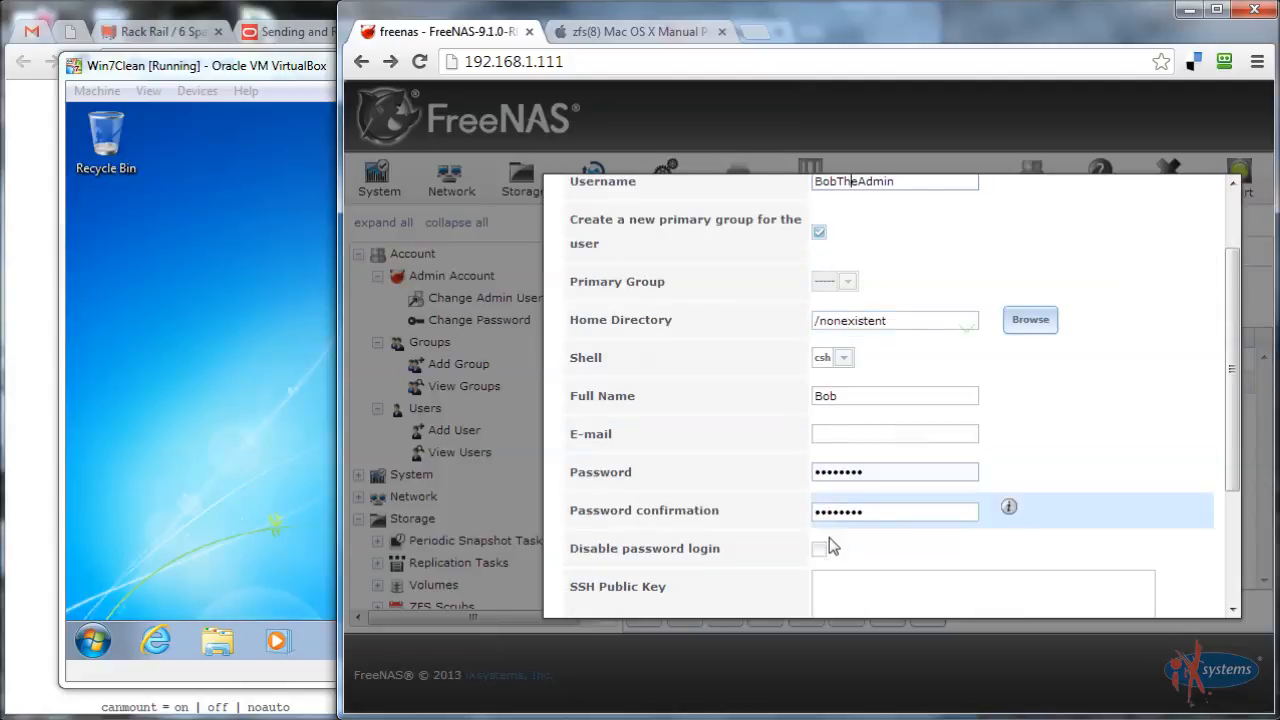
scroll(674, 509, down, 2)
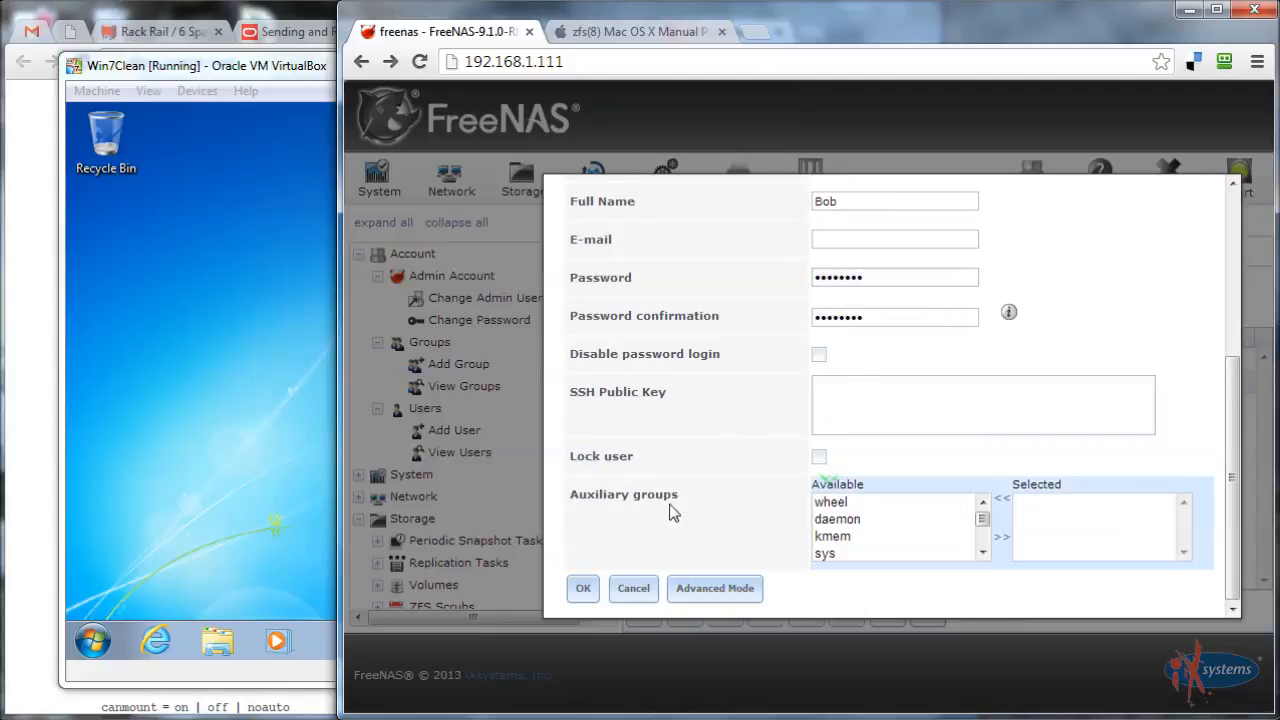
click(582, 592)
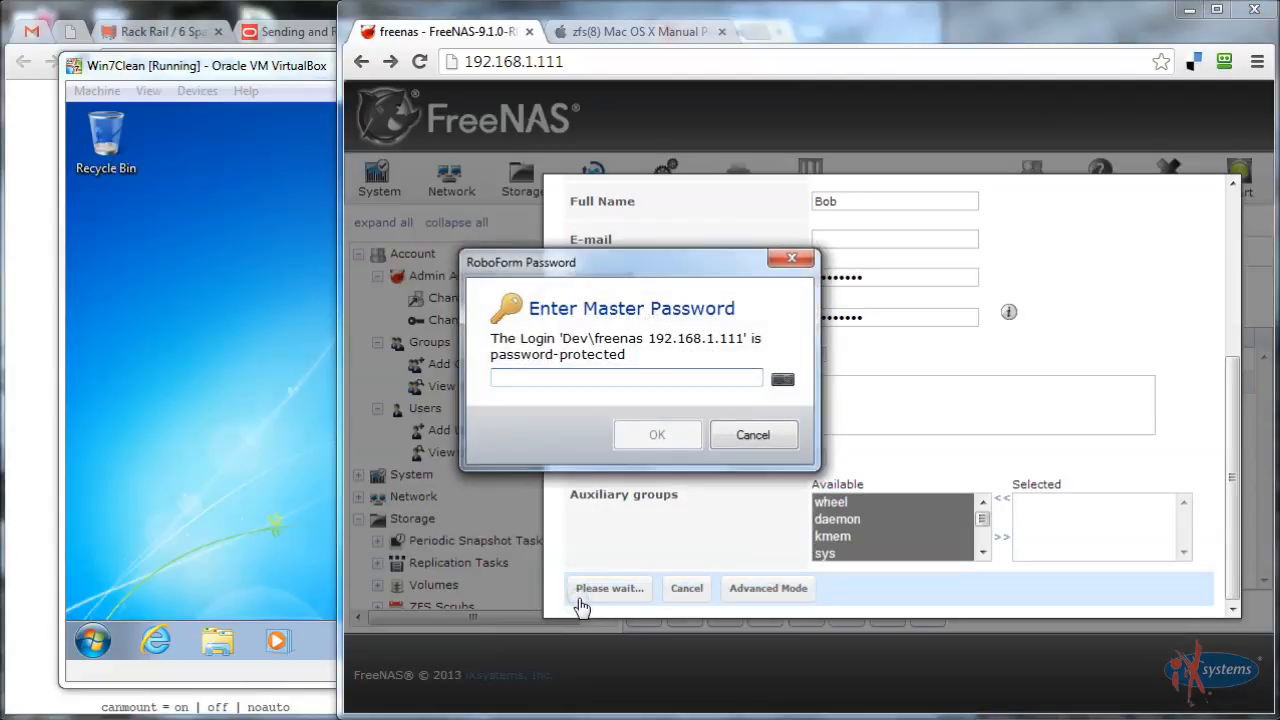
click(768, 437)
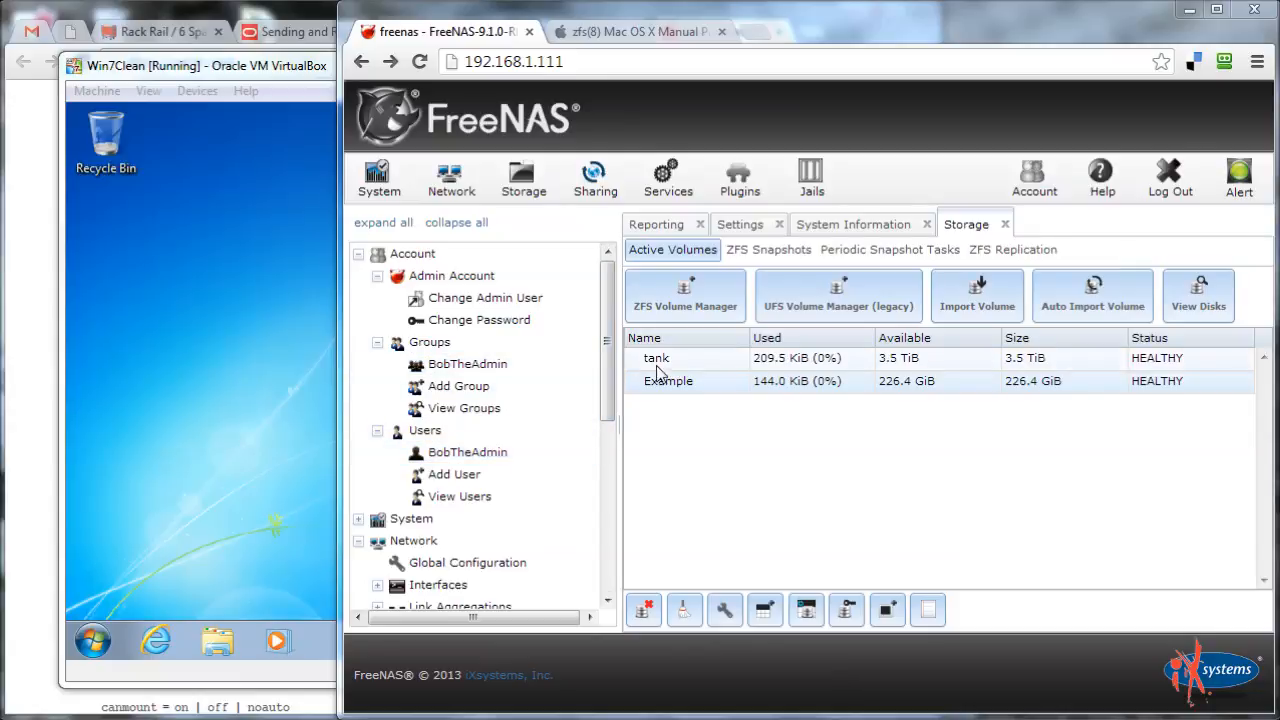
Give Example owner BobTheAdmin and group wheel, adjust group write permission, and apply
click(728, 360)
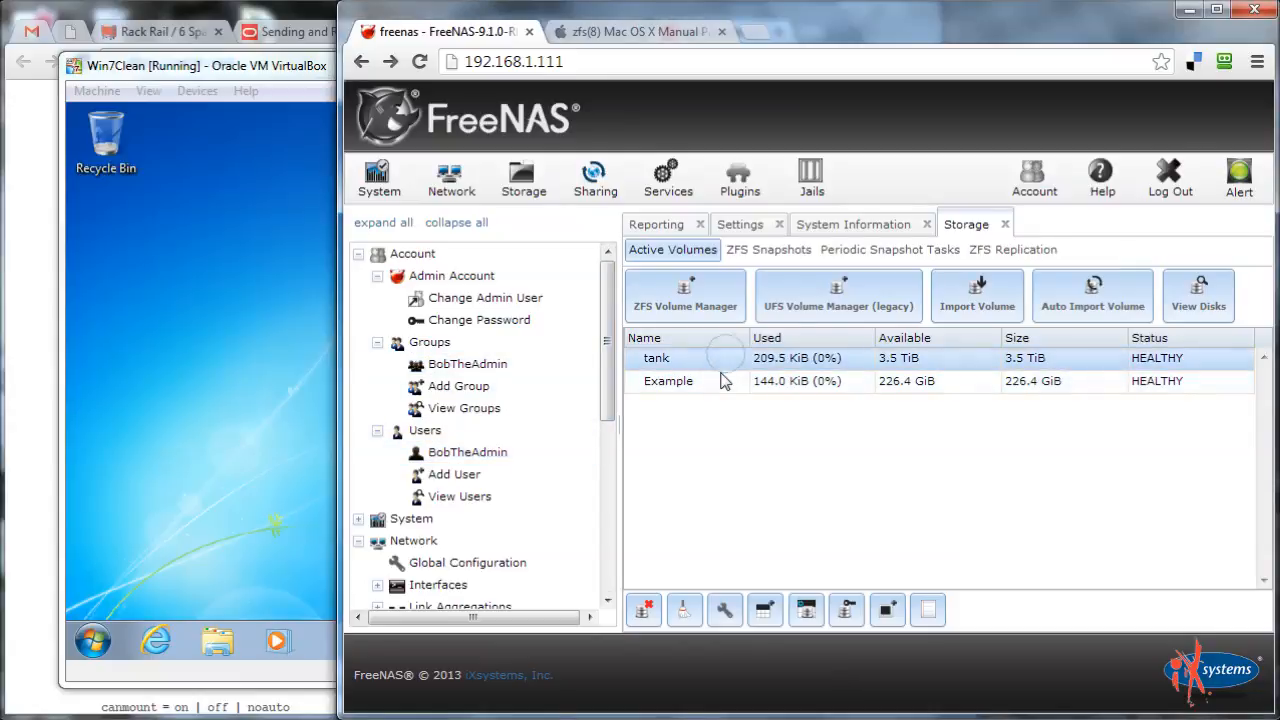
click(720, 382)
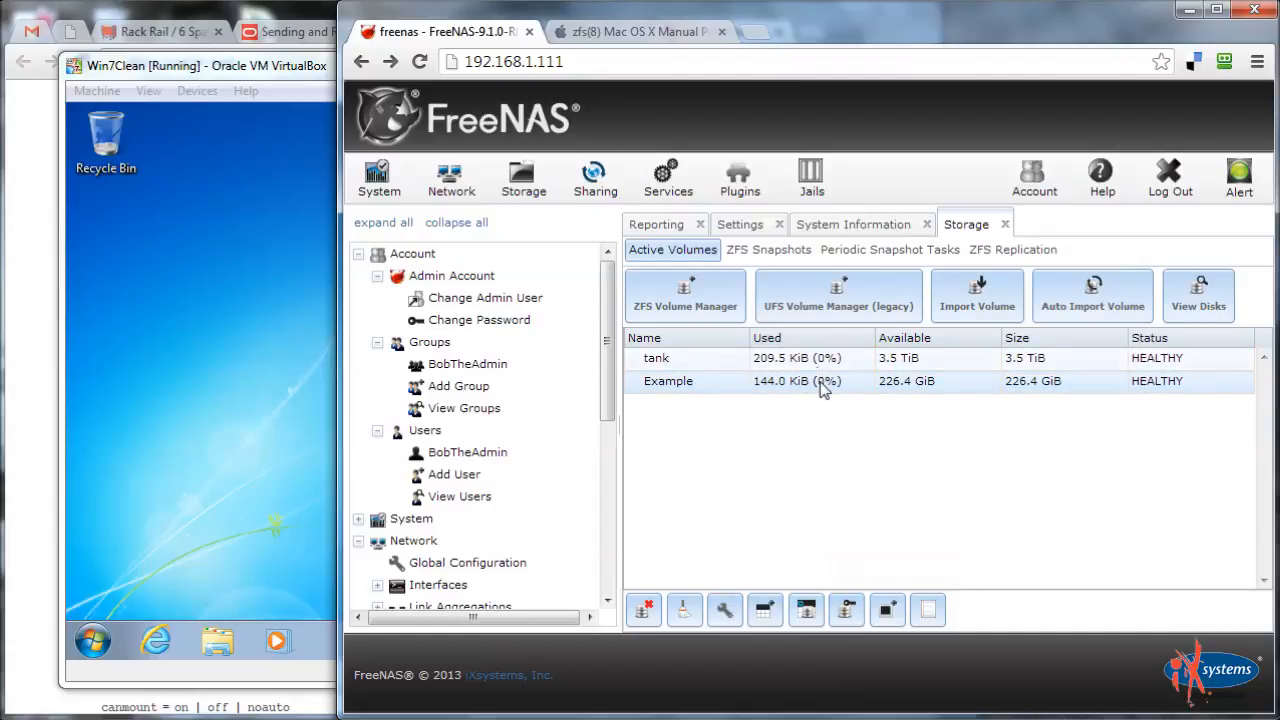
click(845, 610)
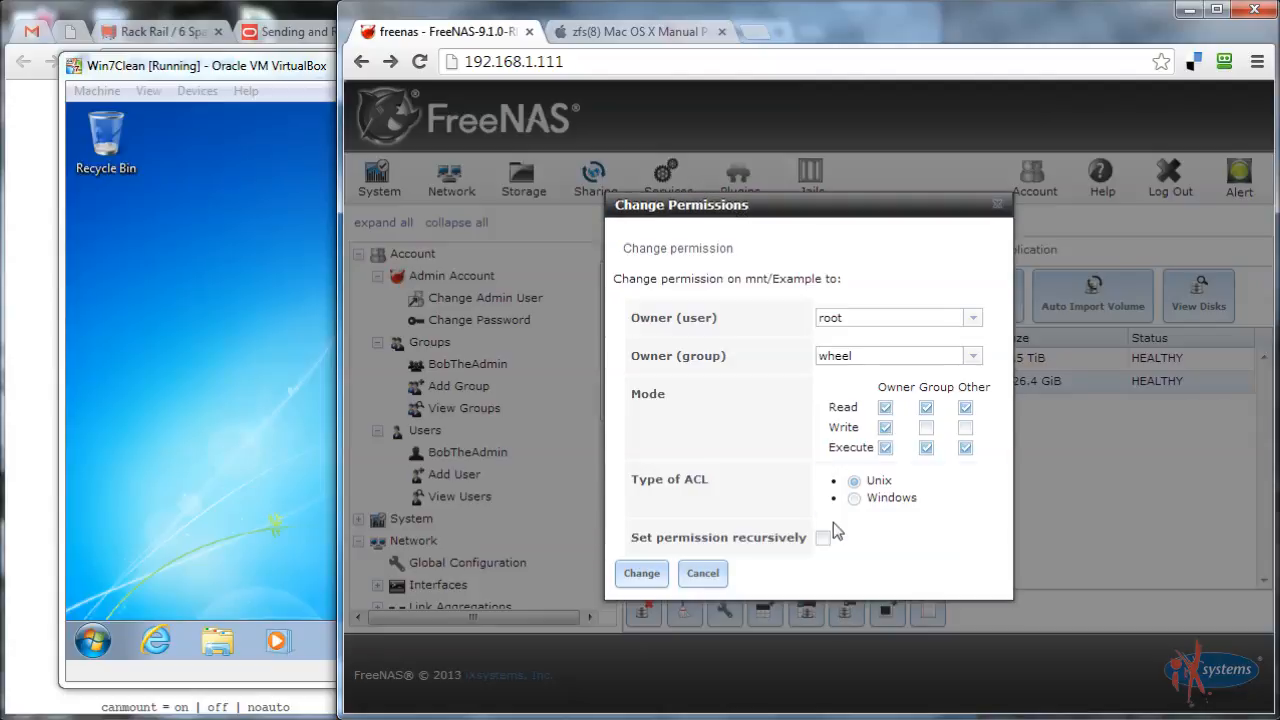
click(980, 319)
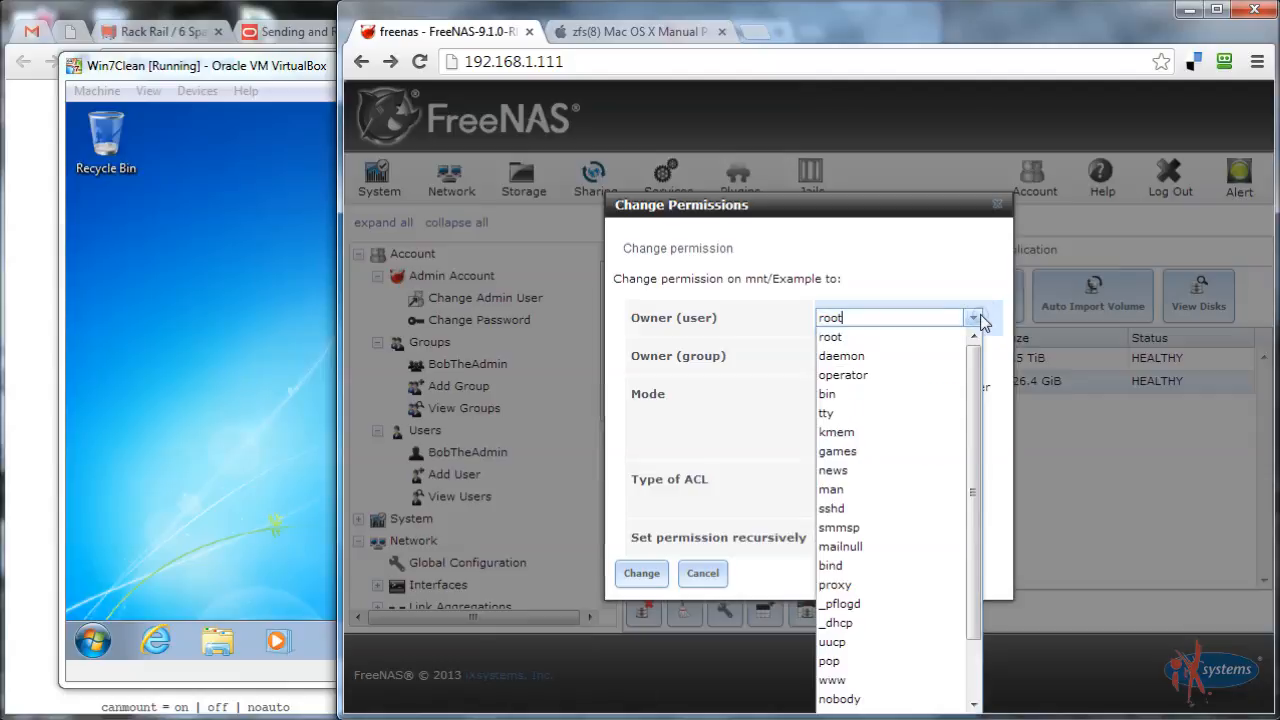
scroll(895, 470, down, 1)
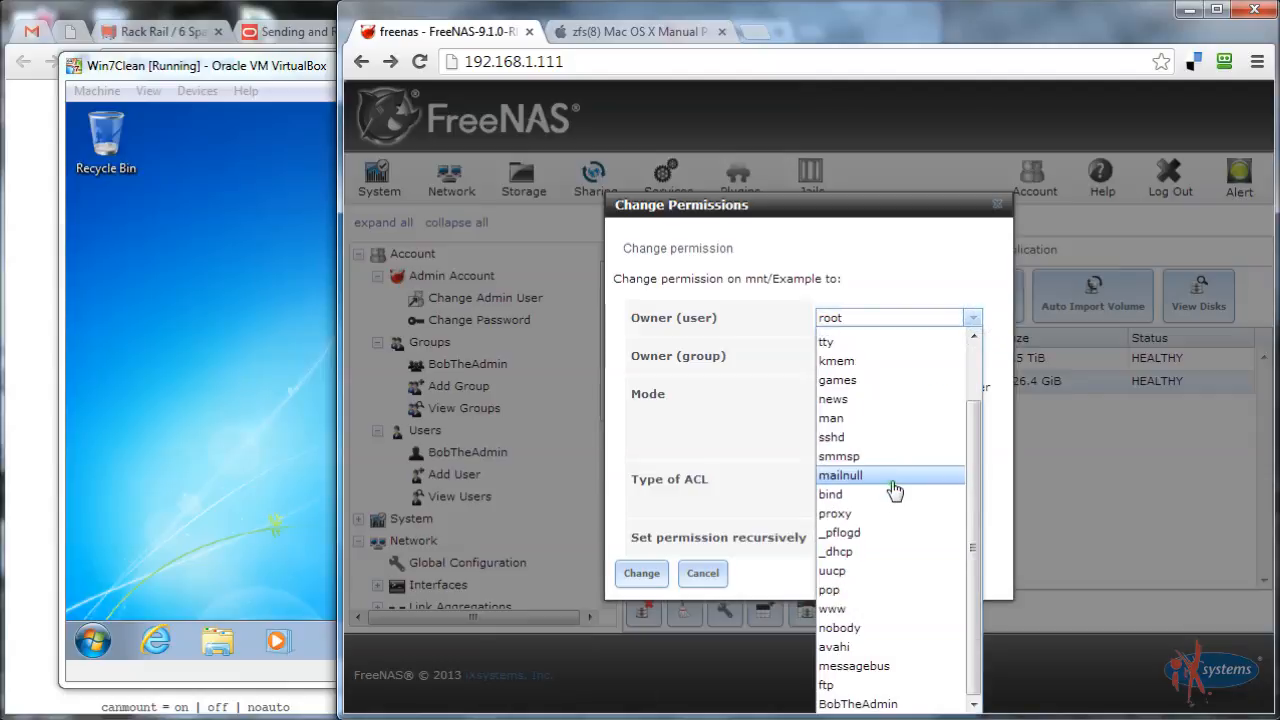
click(857, 704)
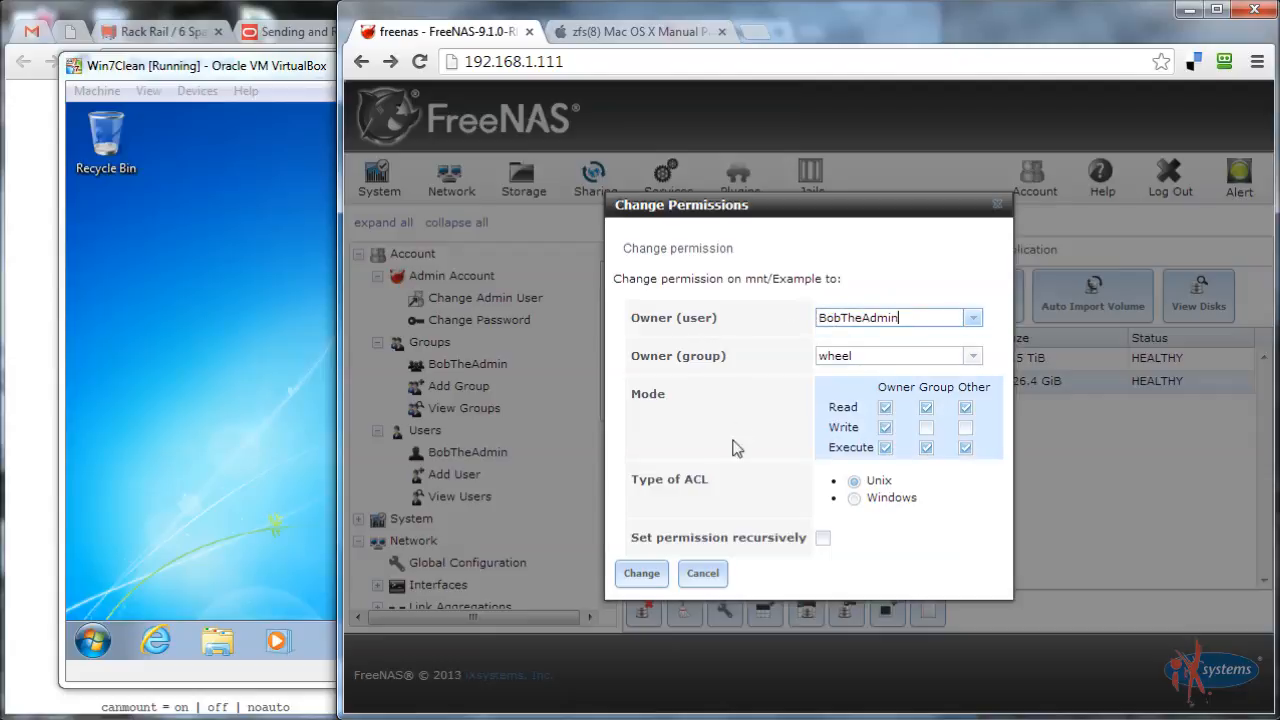
click(926, 428)
click(634, 576)
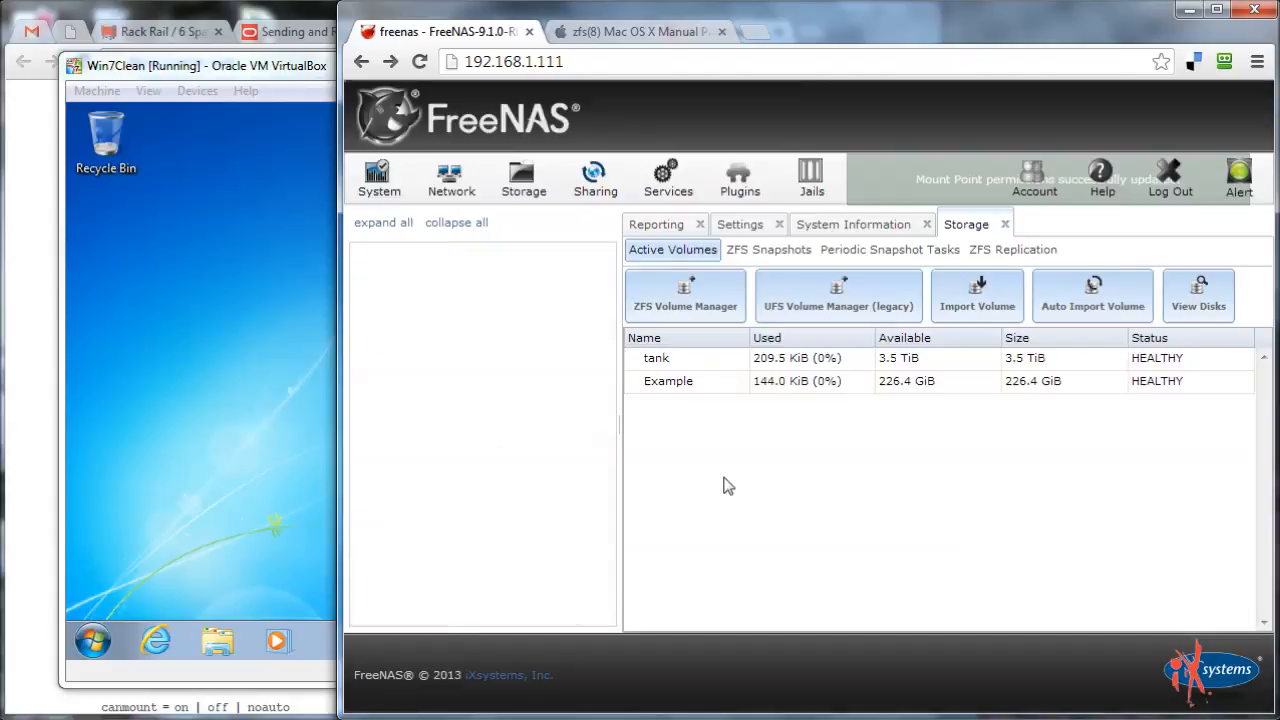
click(667, 378)
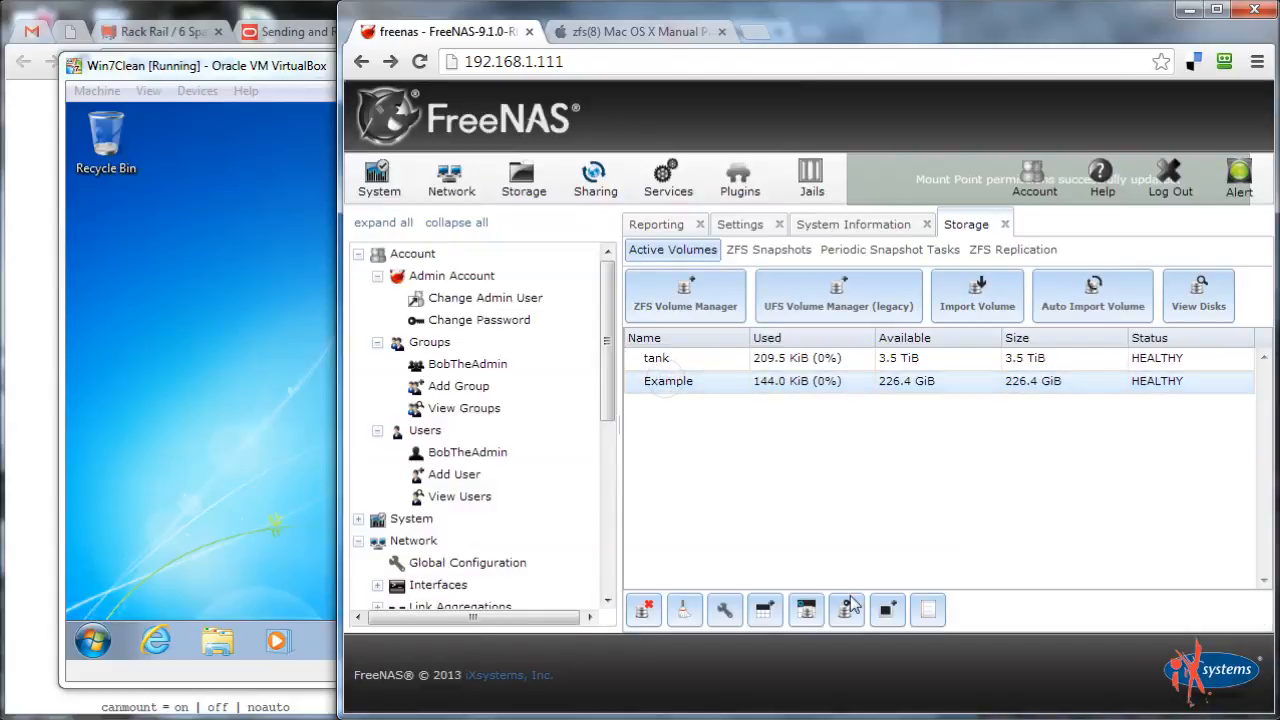
Change the Example volume's permission type to Windows ACL and apply it
click(843, 610)
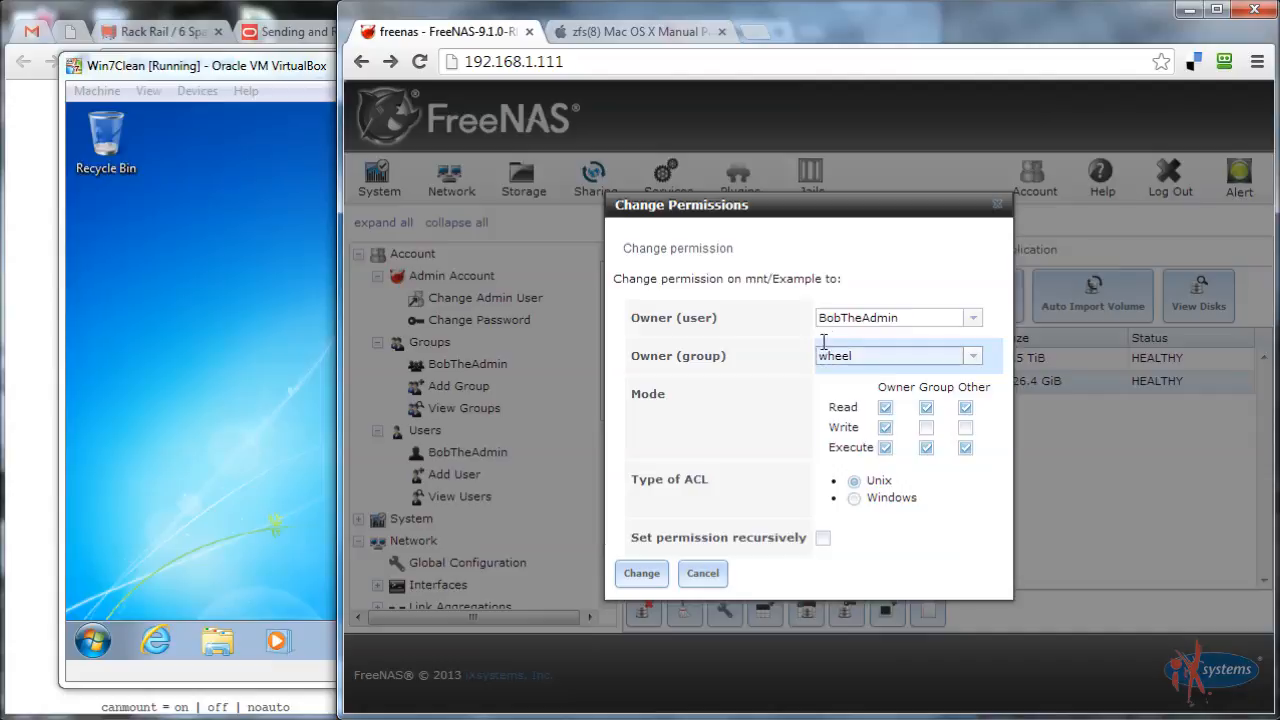
click(854, 499)
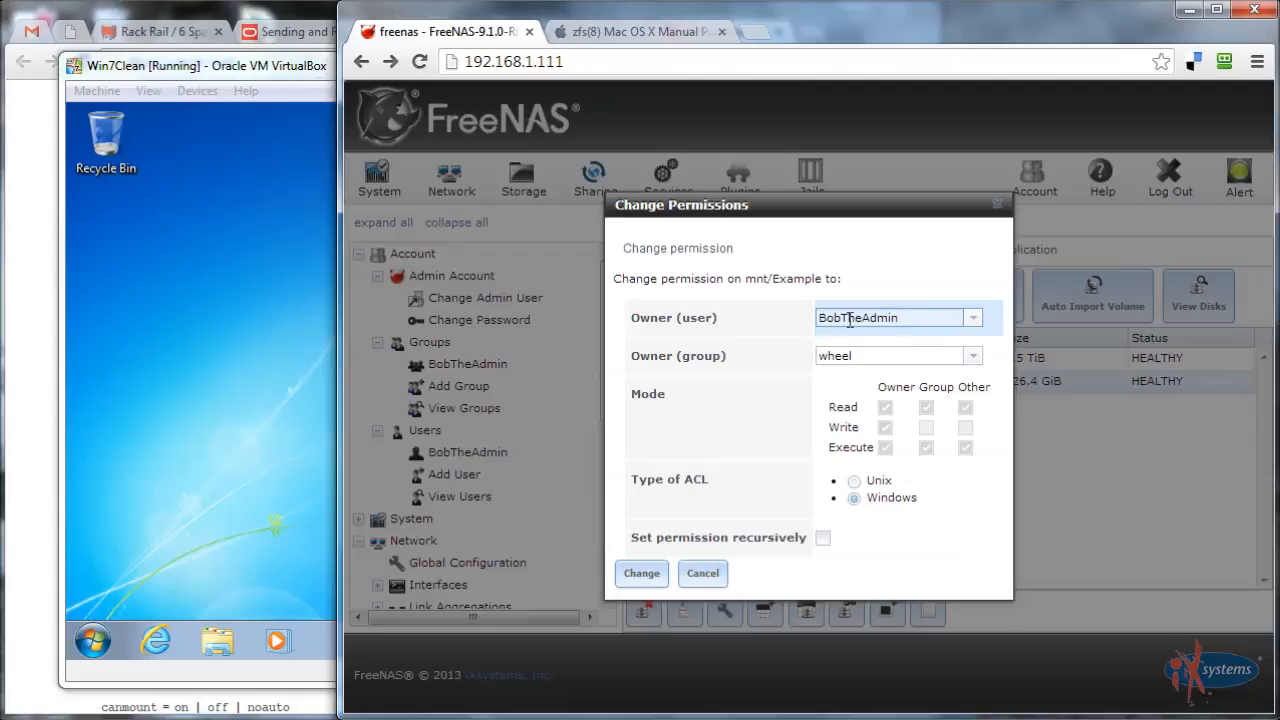
click(641, 574)
drag(720, 537, 747, 537)
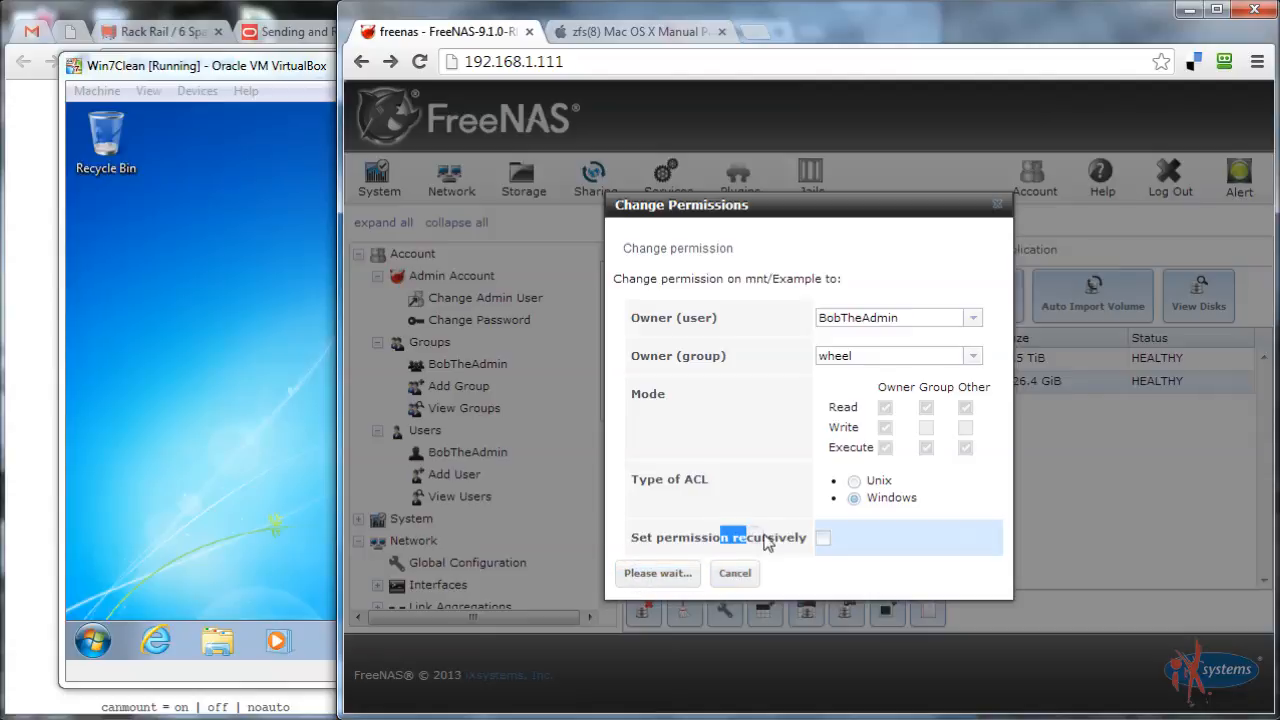
click(764, 540)
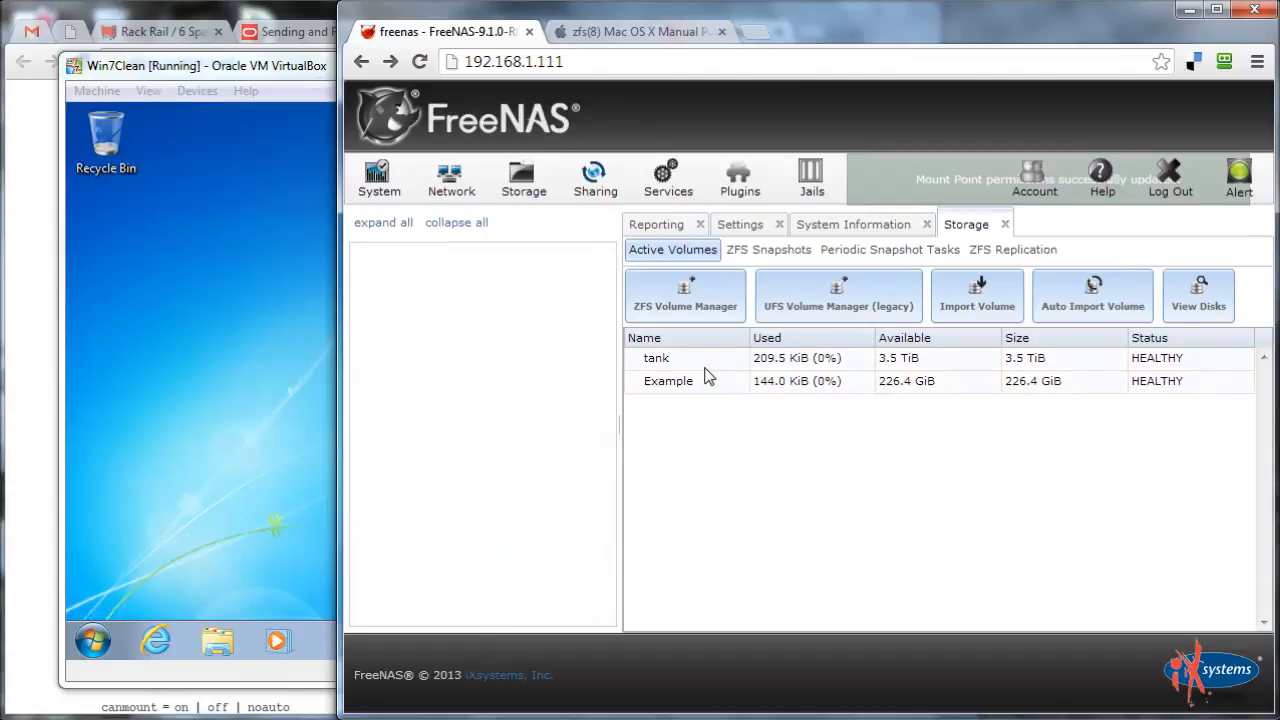
click(705, 390)
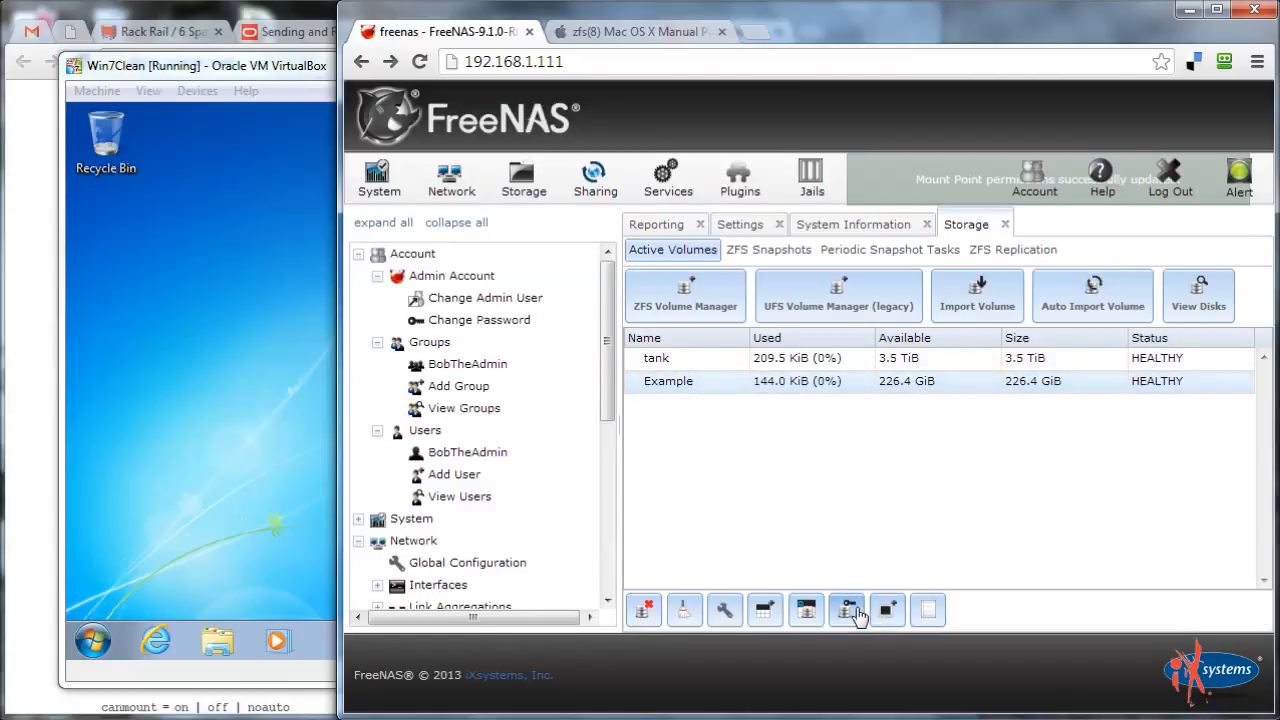
click(849, 611)
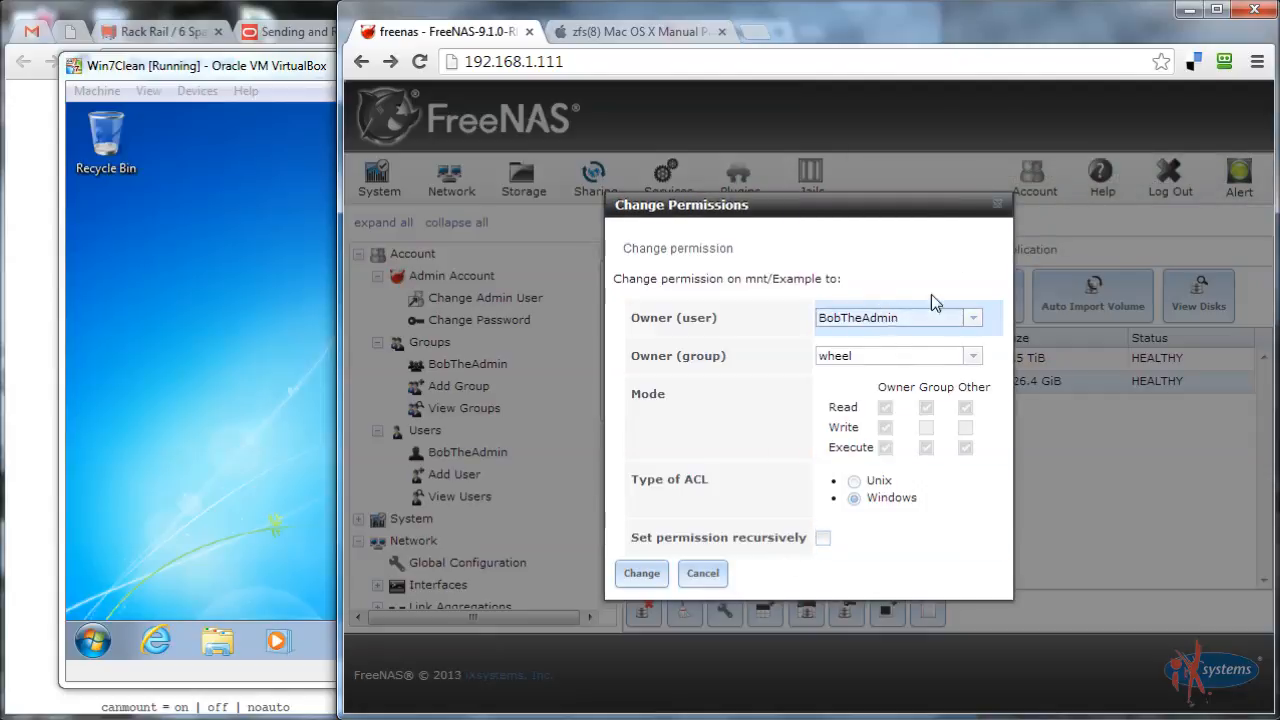
click(998, 206)
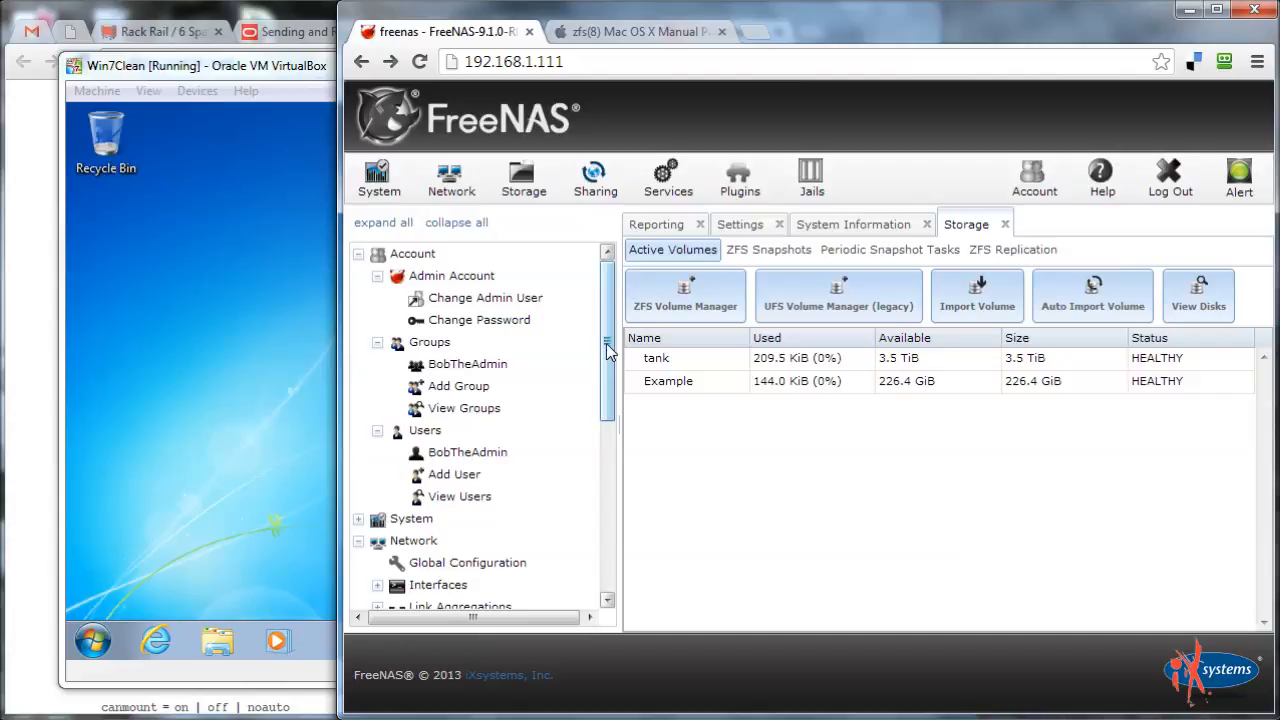
drag(607, 346, 580, 536)
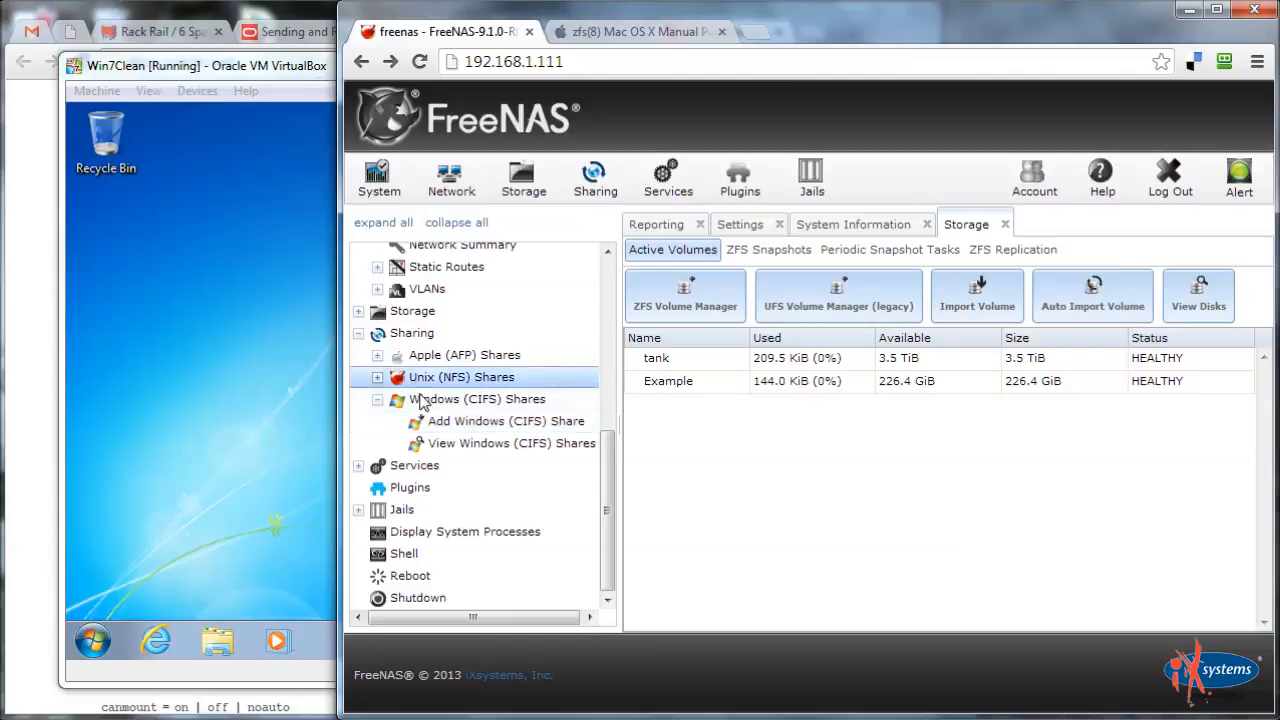
Add a Windows (CIFS) share named Example with path /mnt/Example and save it
click(469, 422)
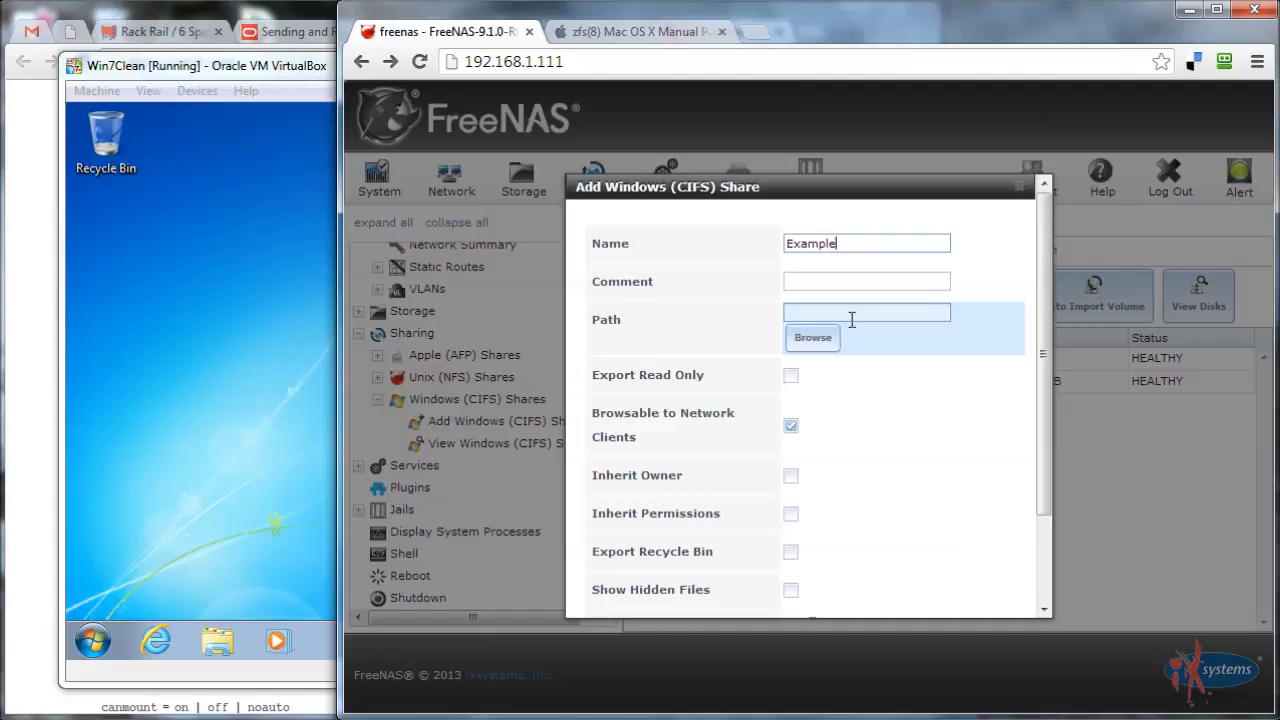
click(813, 339)
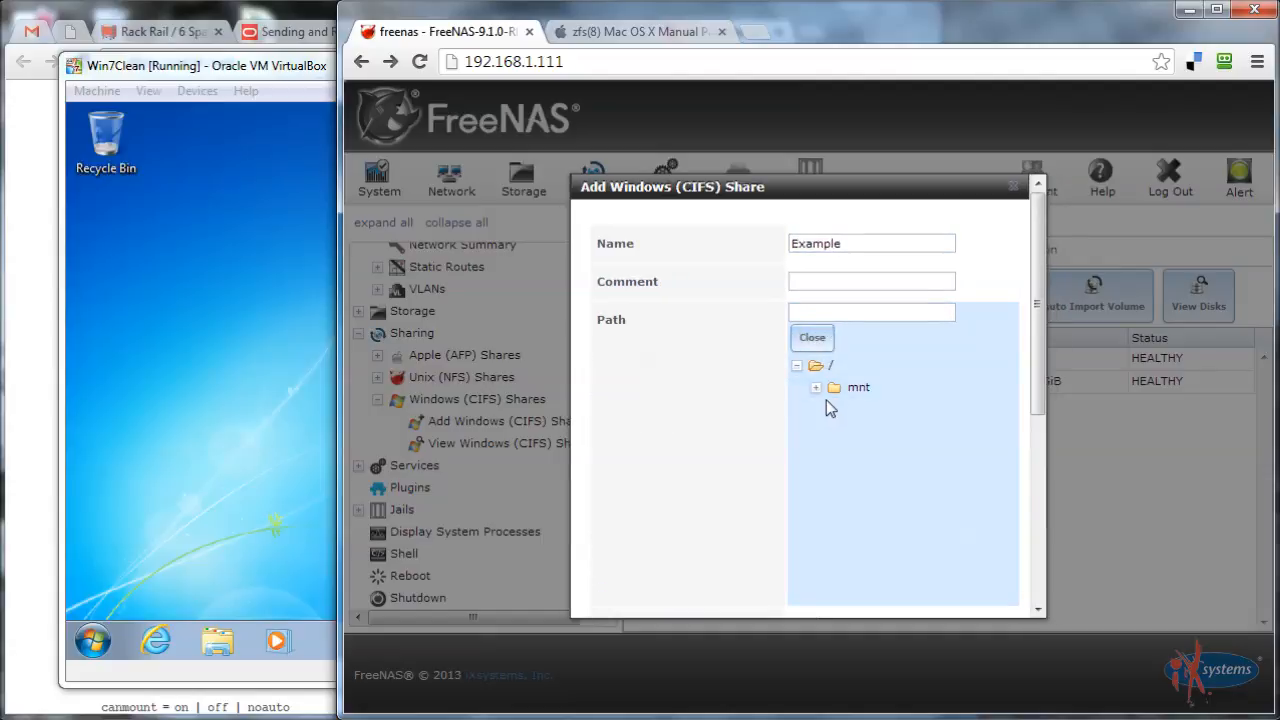
click(817, 388)
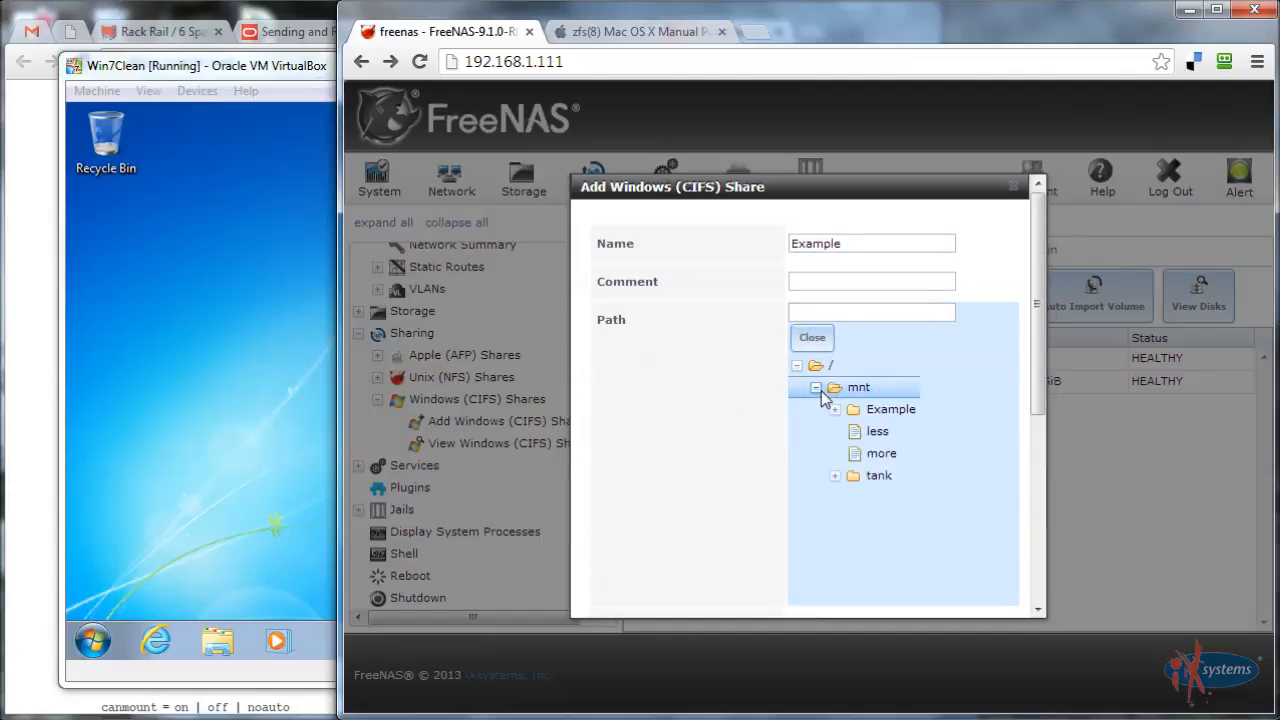
click(890, 412)
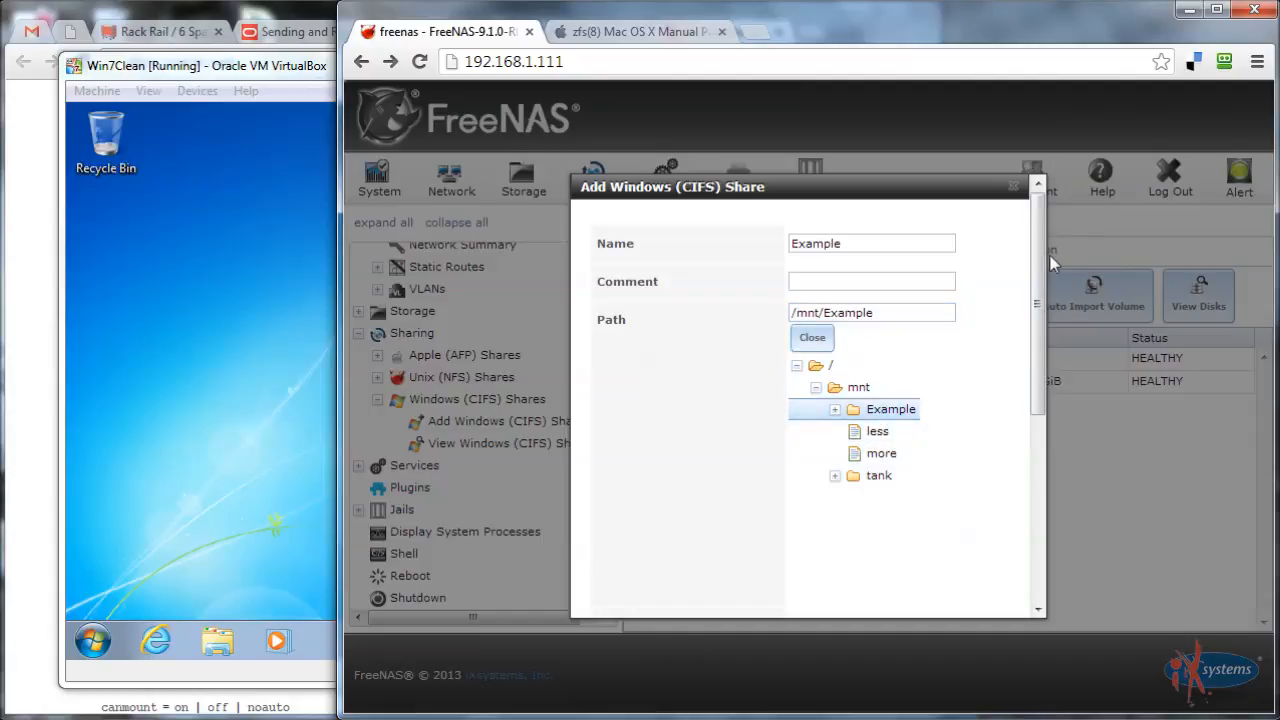
drag(1040, 263, 1040, 465)
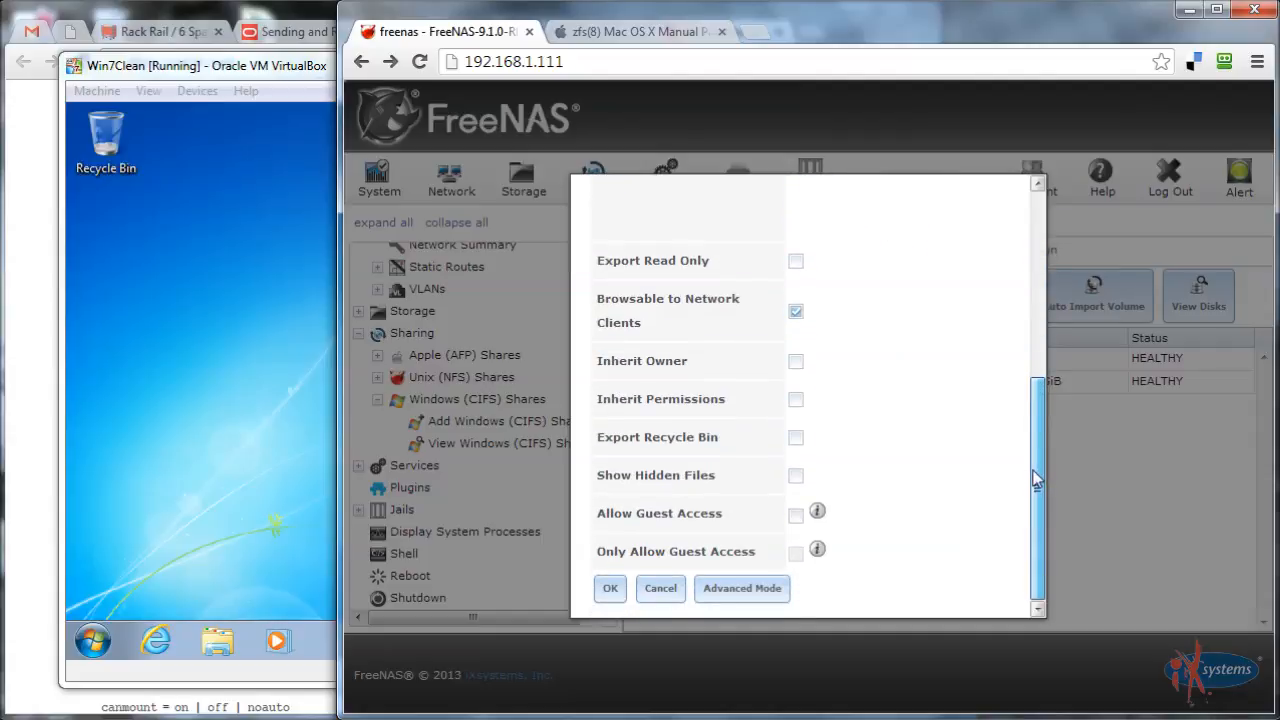
drag(1043, 455, 1087, 469)
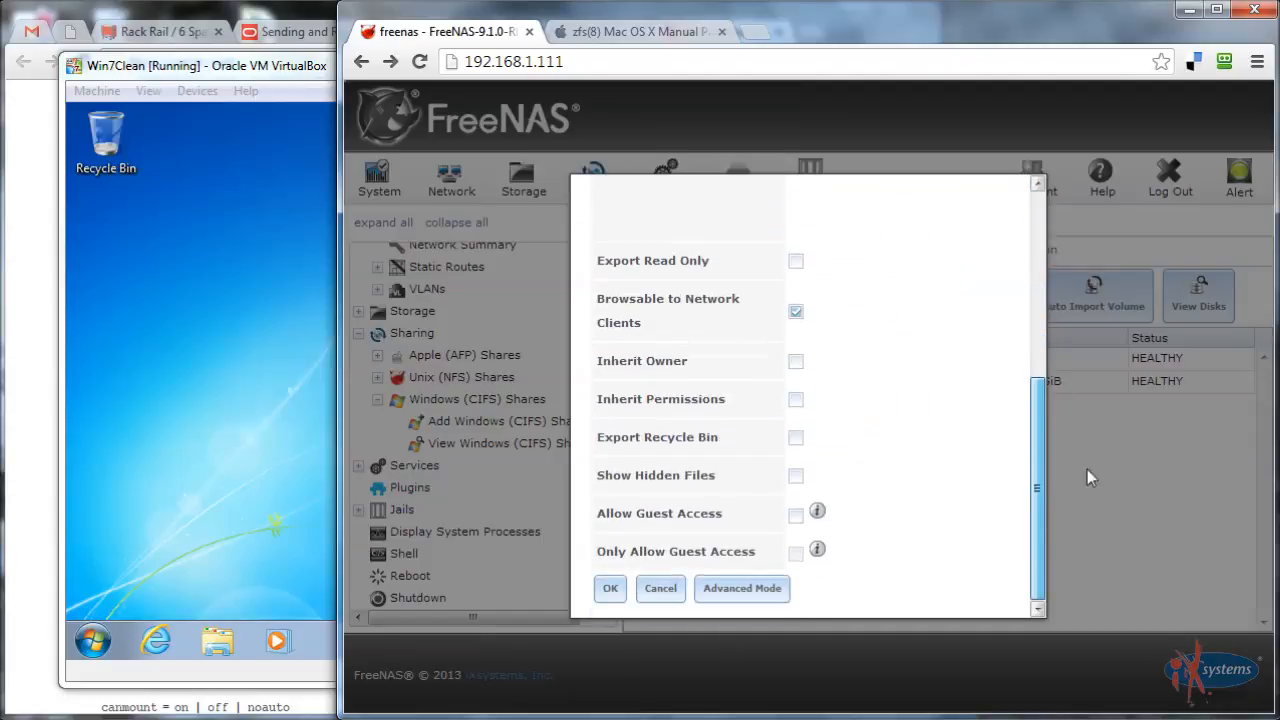
click(612, 592)
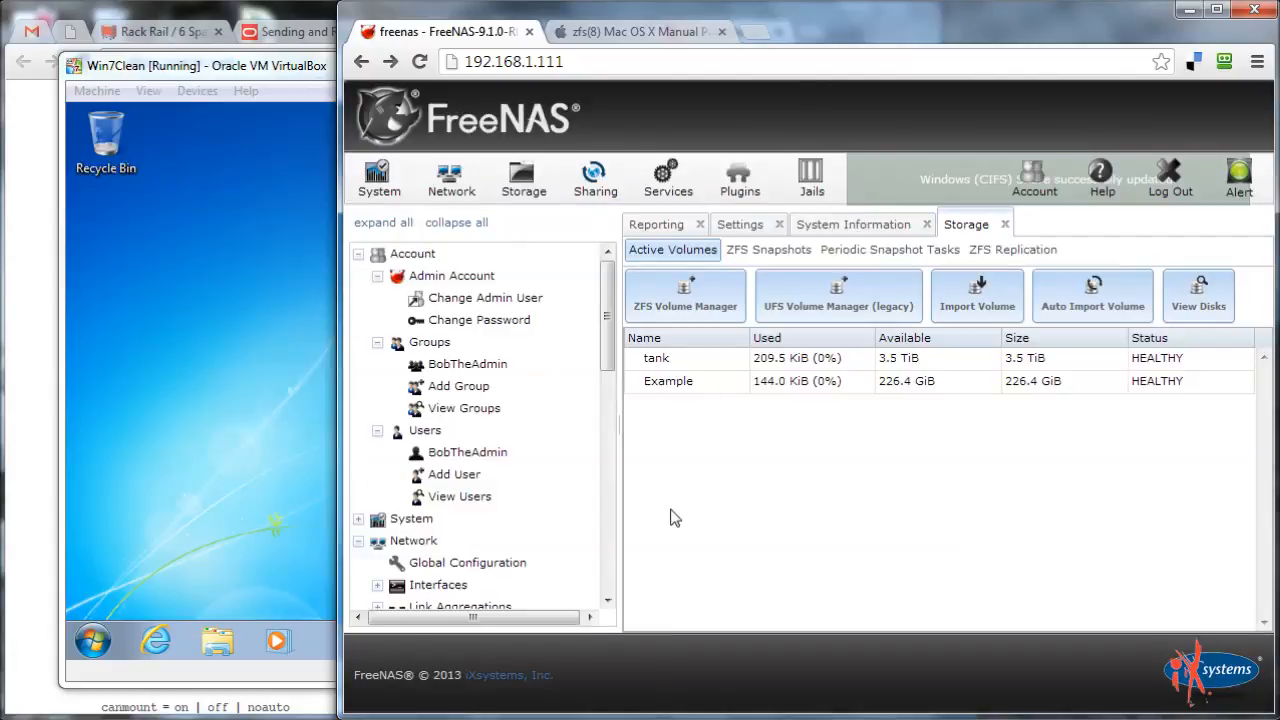
Confirm CIFS is ON in the services list and open its settings showing WORKGROUP
drag(606, 360, 607, 517)
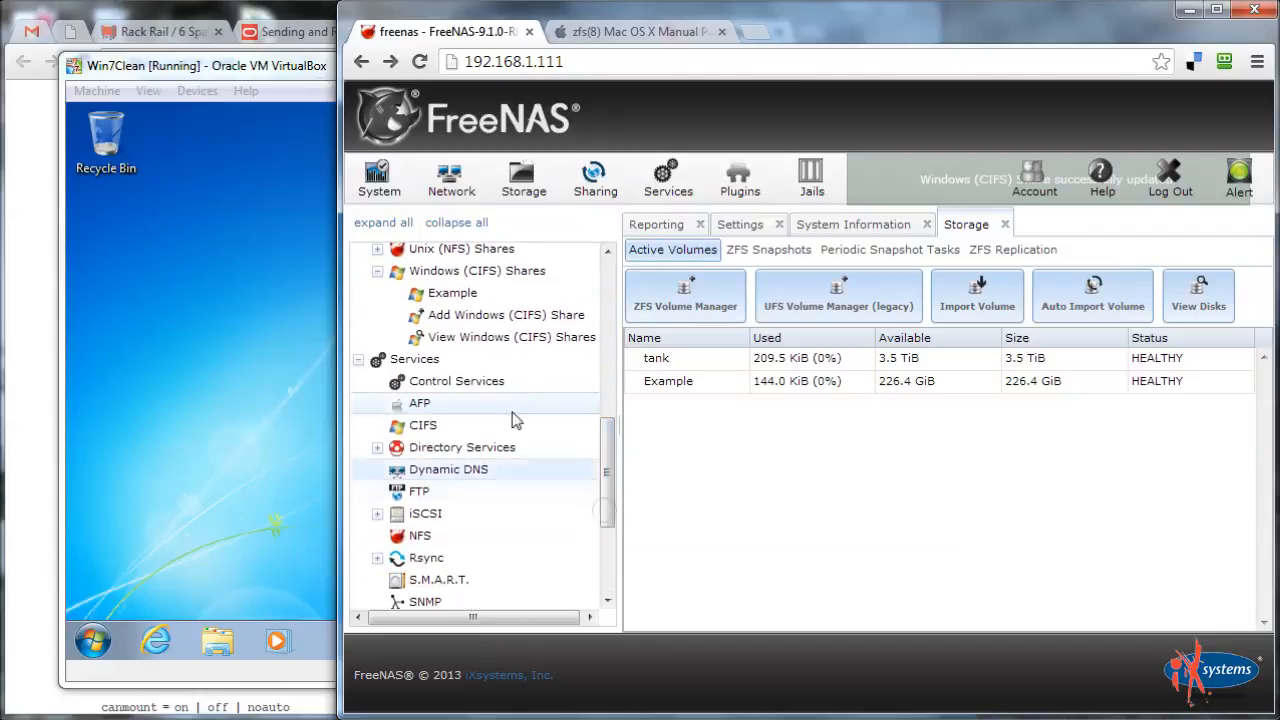
click(412, 427)
click(418, 431)
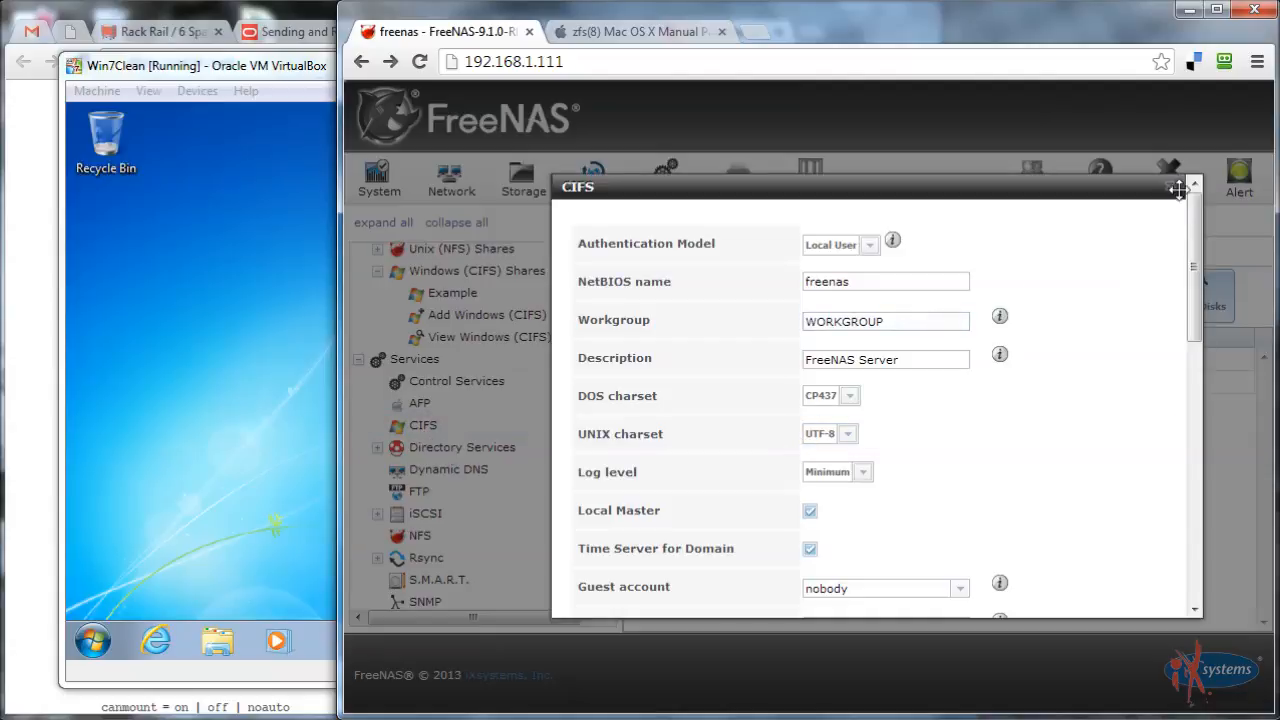
click(1177, 189)
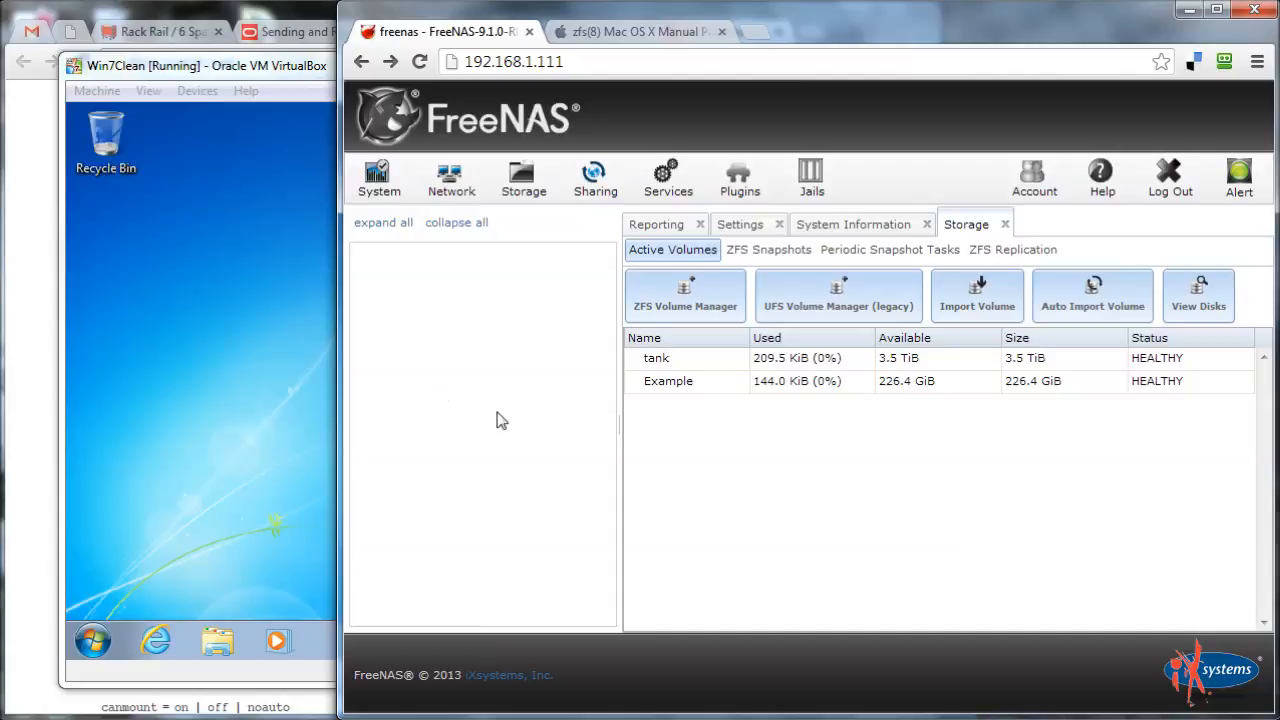
scroll(608, 400, down, 1)
drag(606, 394, 614, 458)
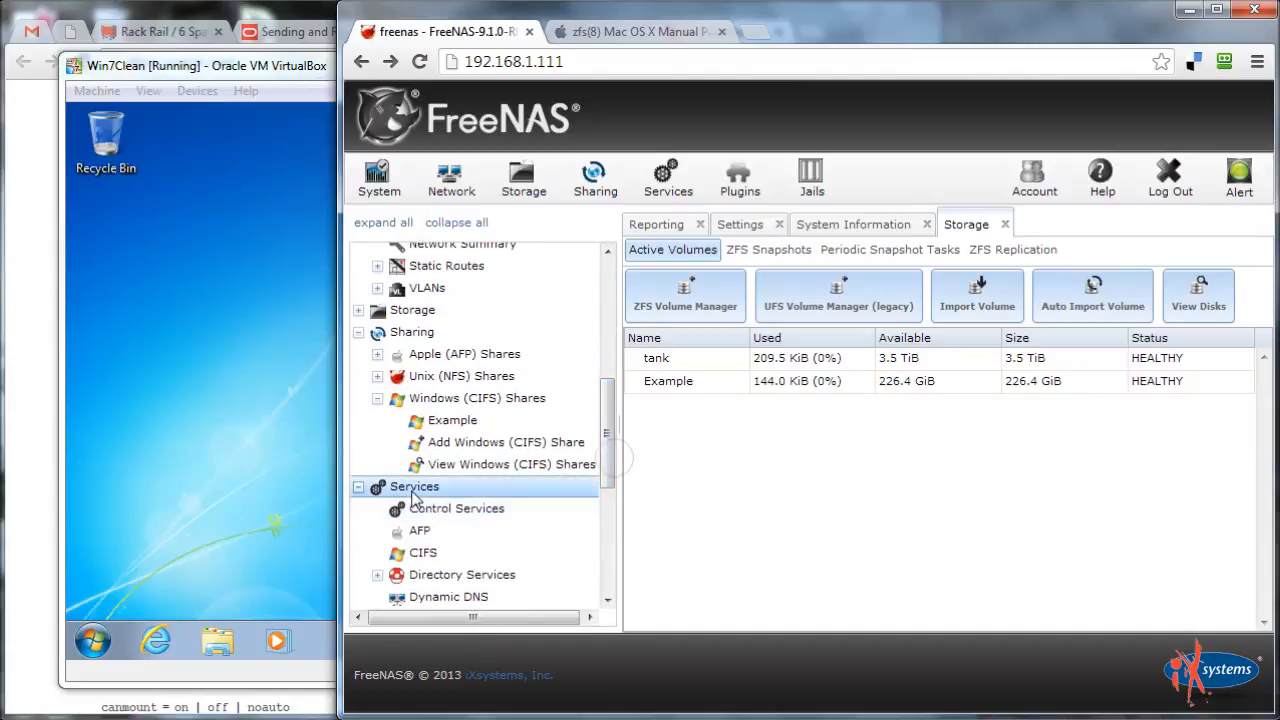
click(440, 508)
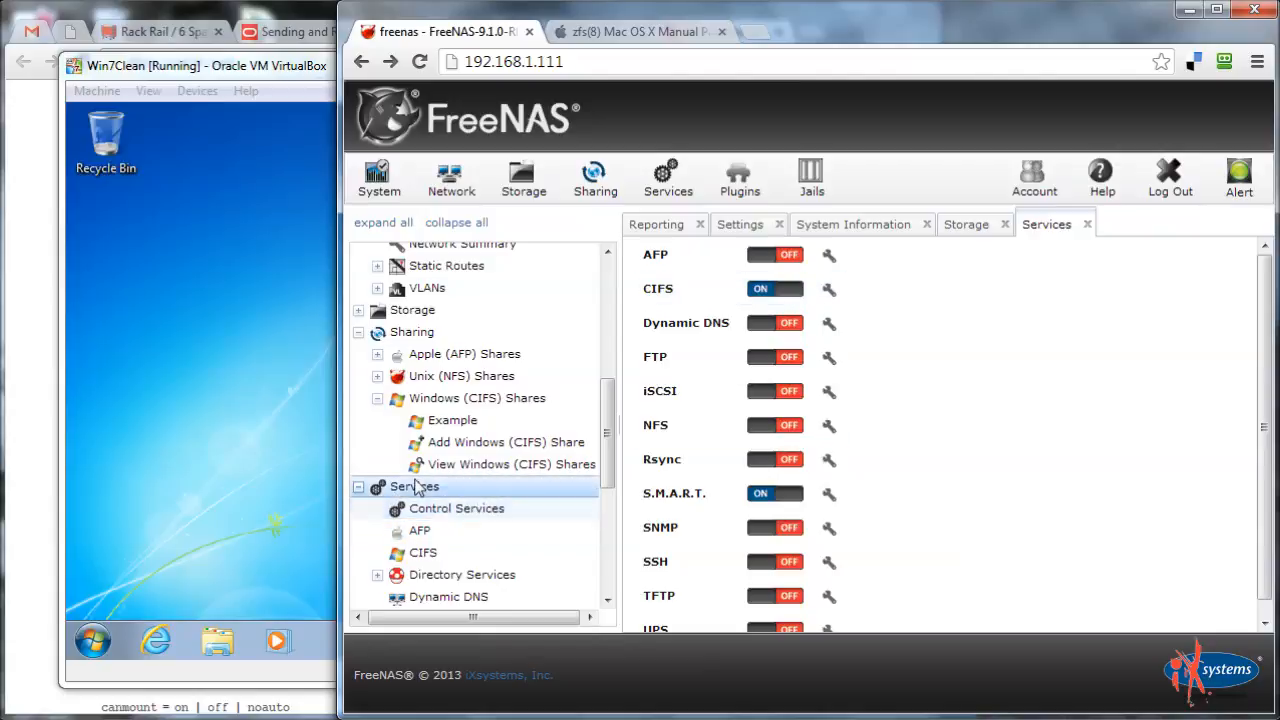
click(456, 508)
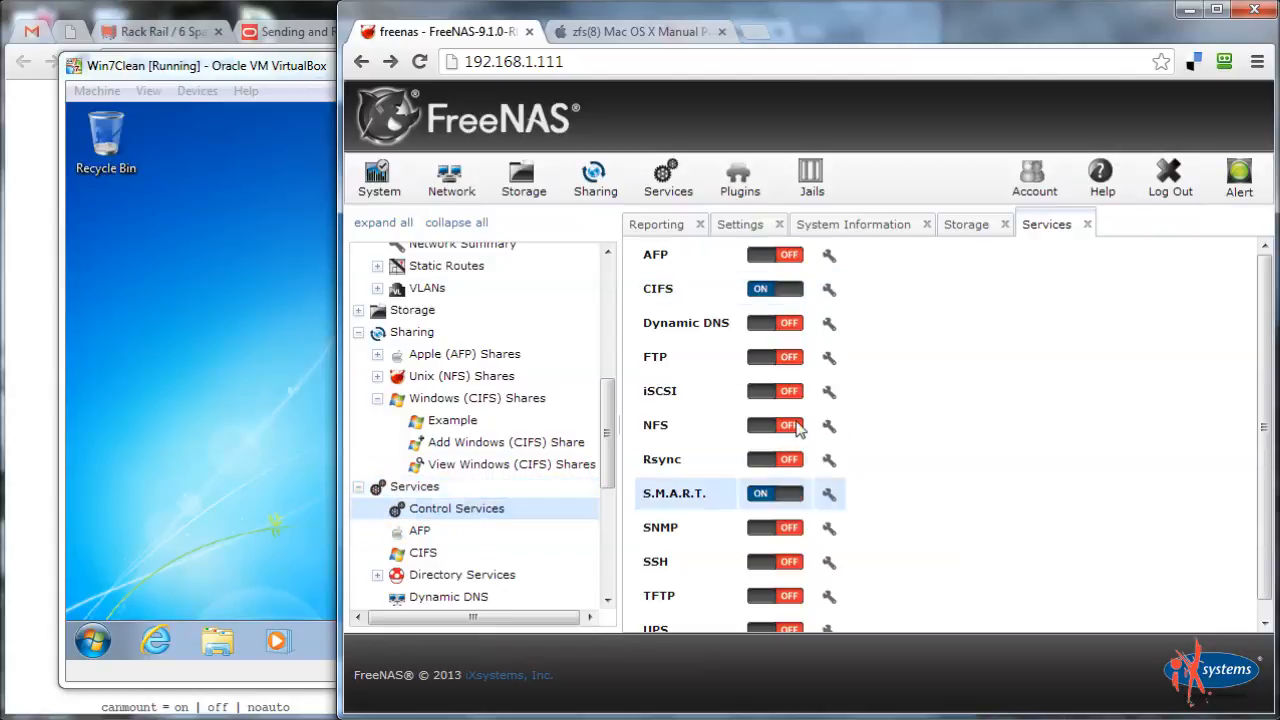
click(829, 292)
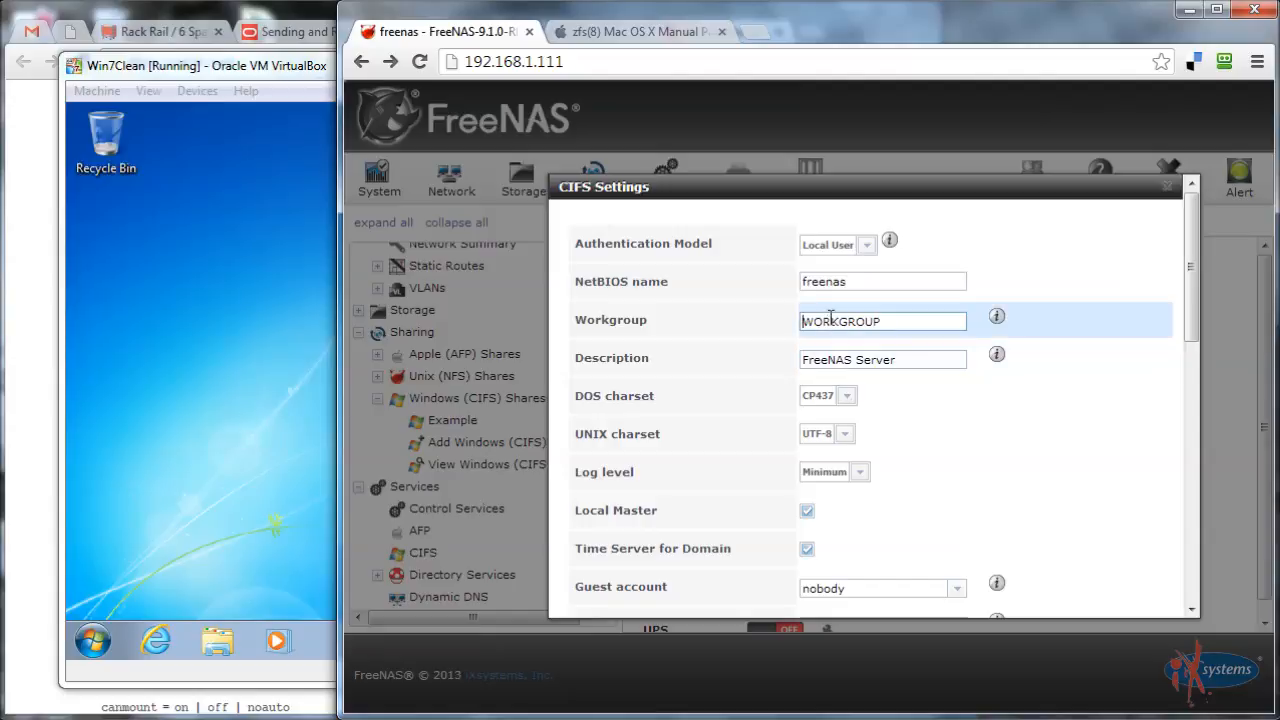
View the Windows 7 VM's System properties to read its workgroup, SOMEWORKGROUP
click(102, 517)
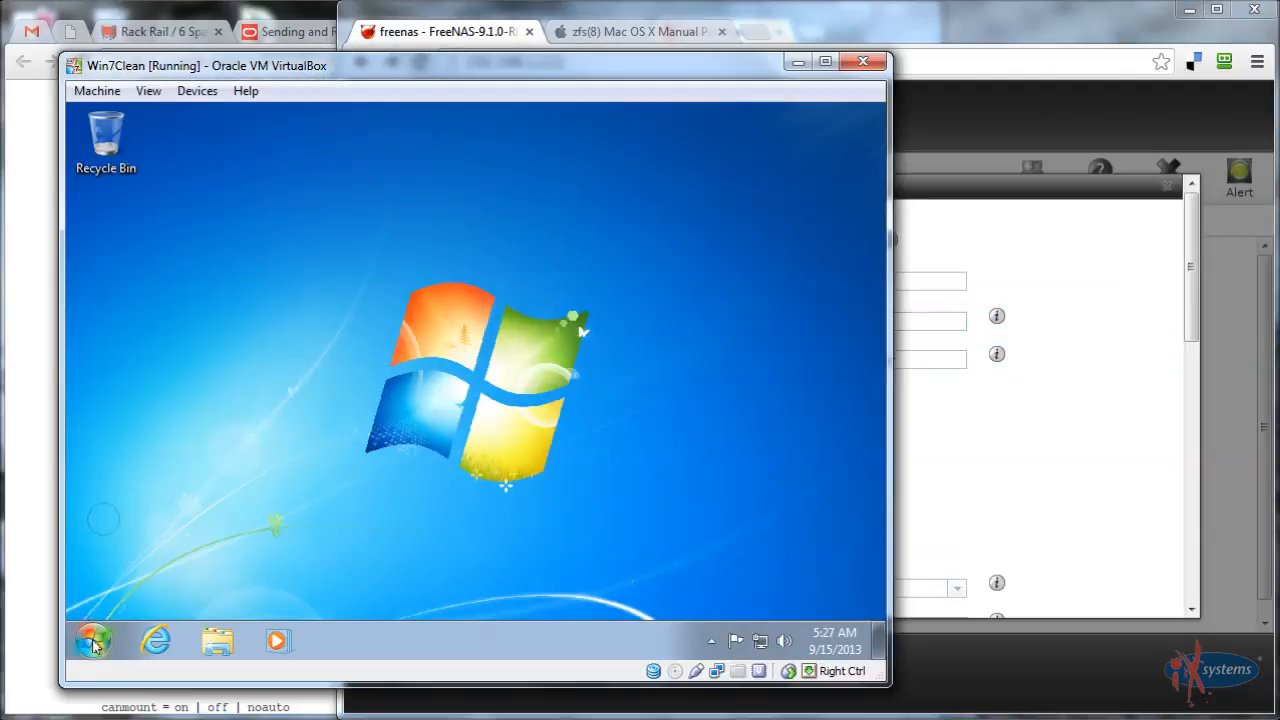
click(93, 641)
right_click(389, 377)
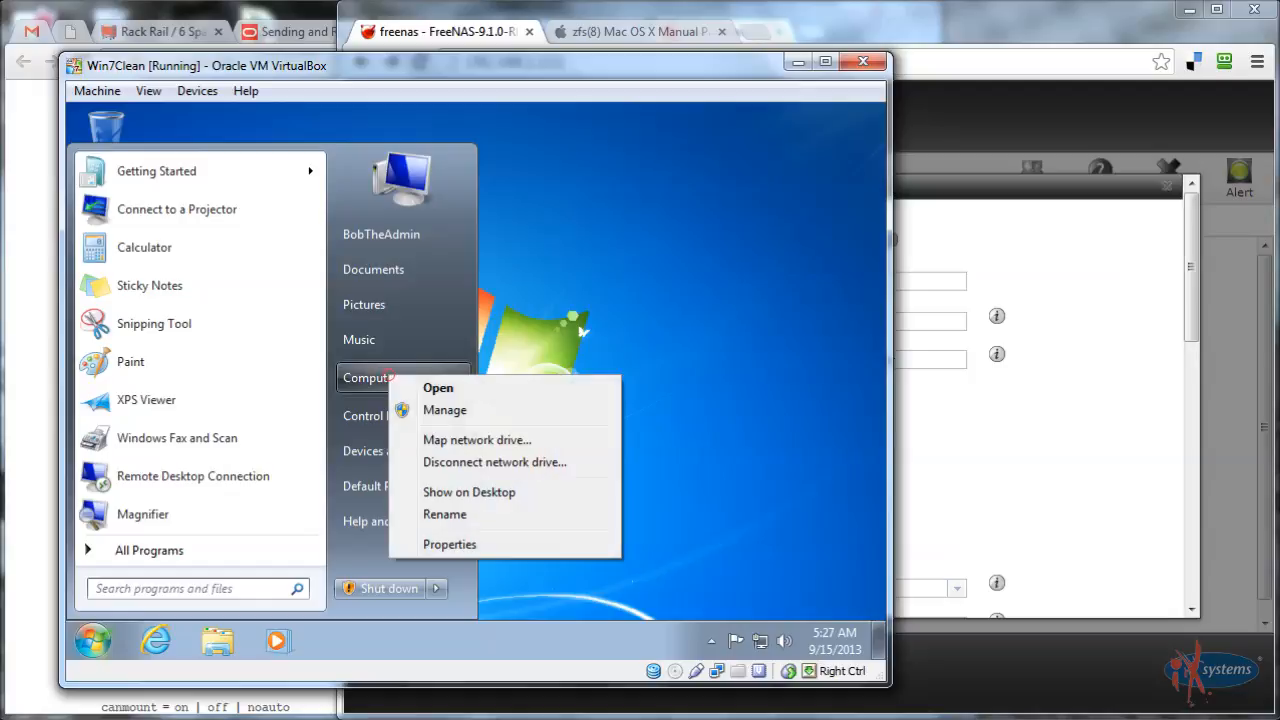
click(457, 544)
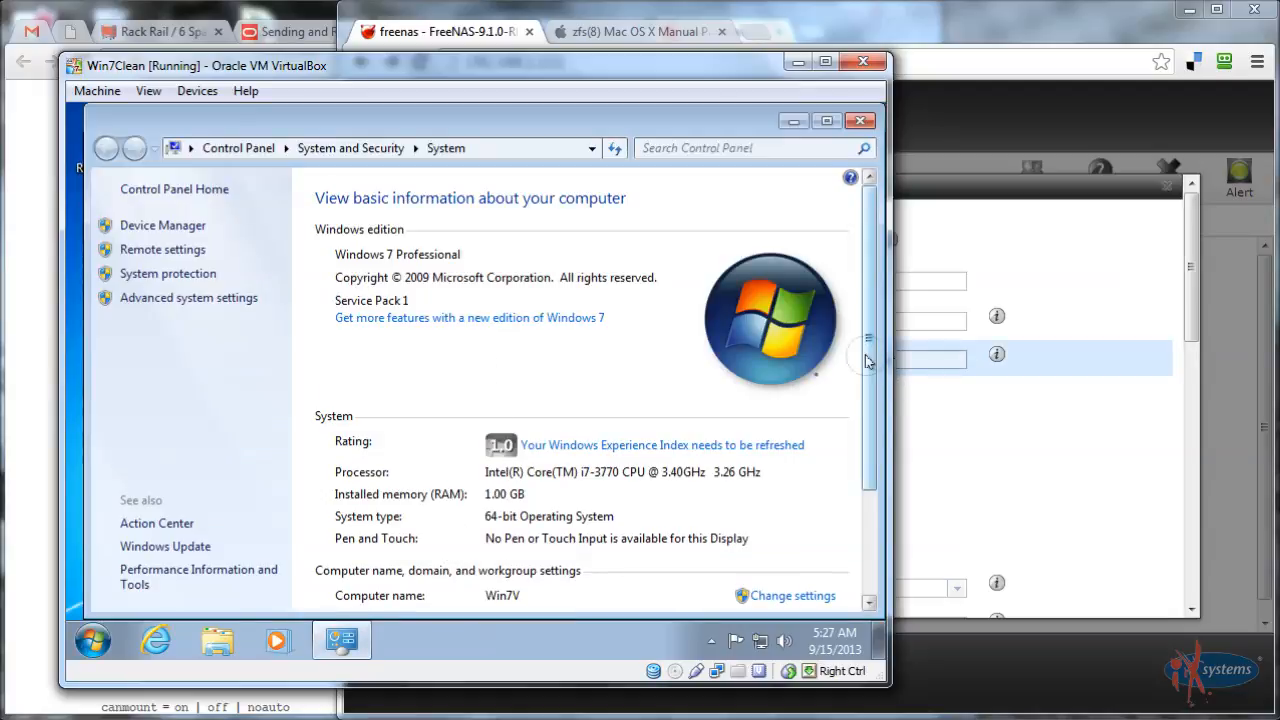
scroll(845, 420, down, 3)
scroll(438, 563, up, 3)
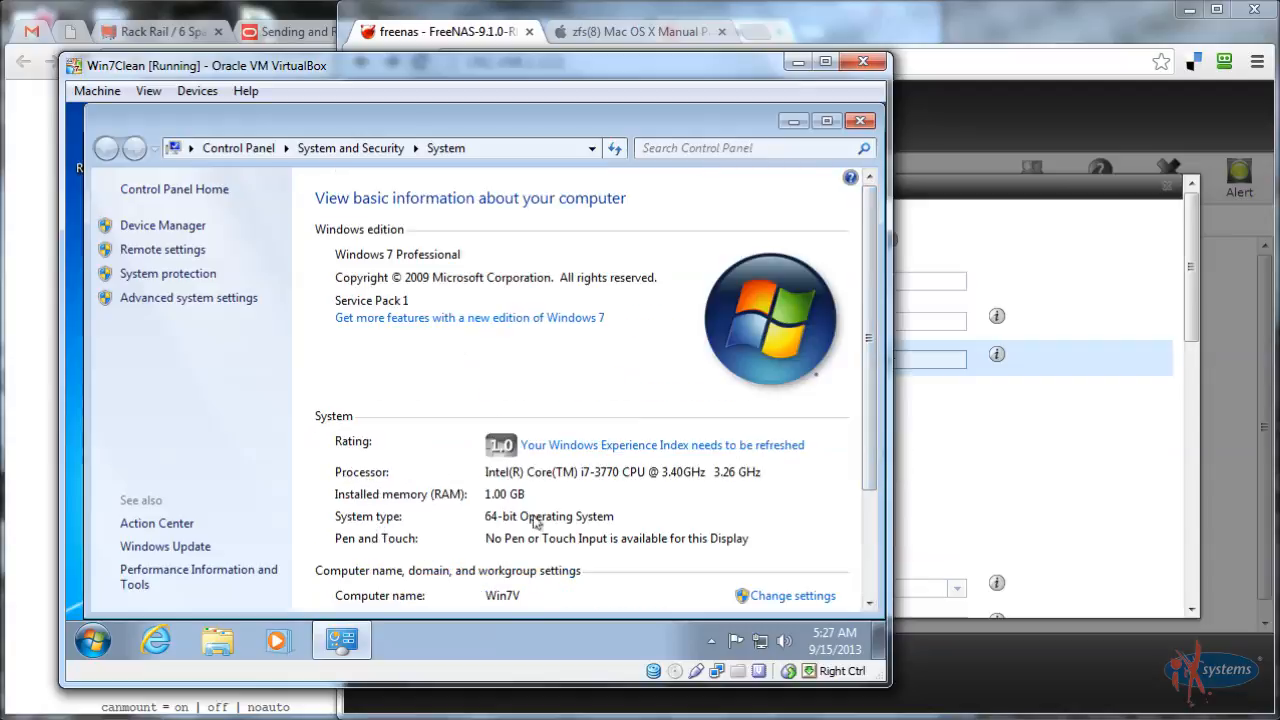
scroll(872, 537, down, 3)
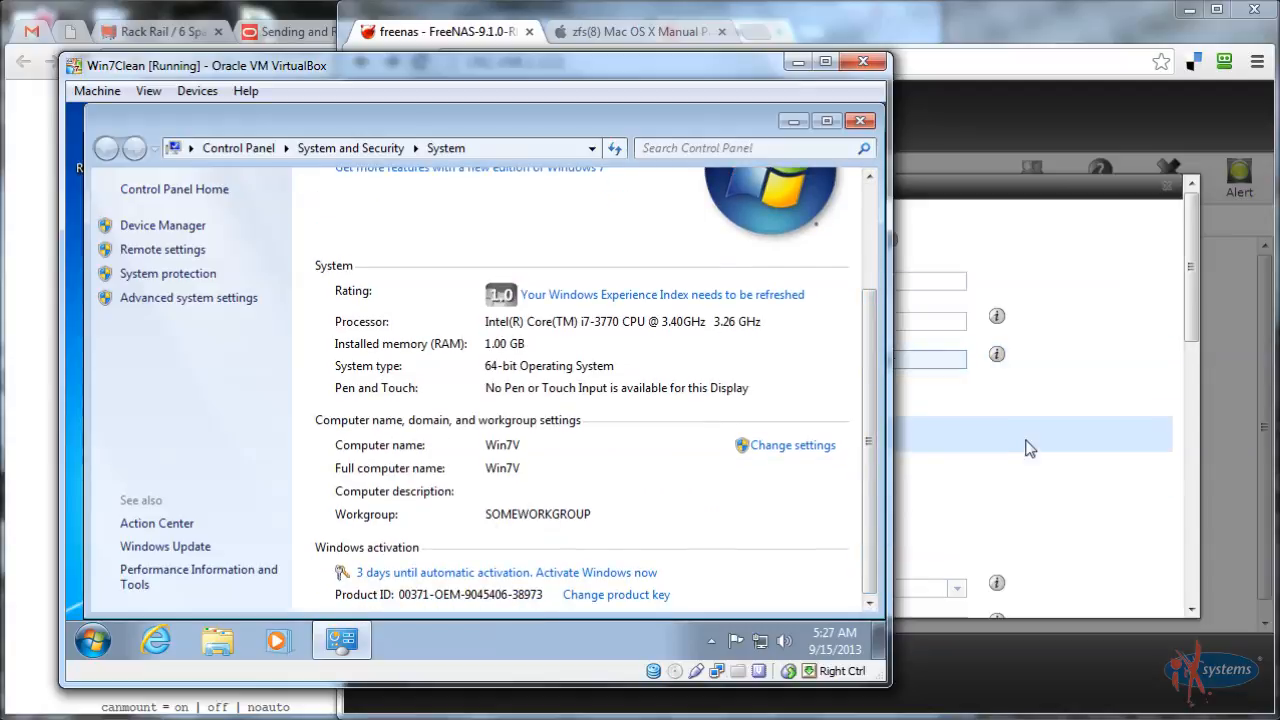
click(924, 371)
click(918, 321)
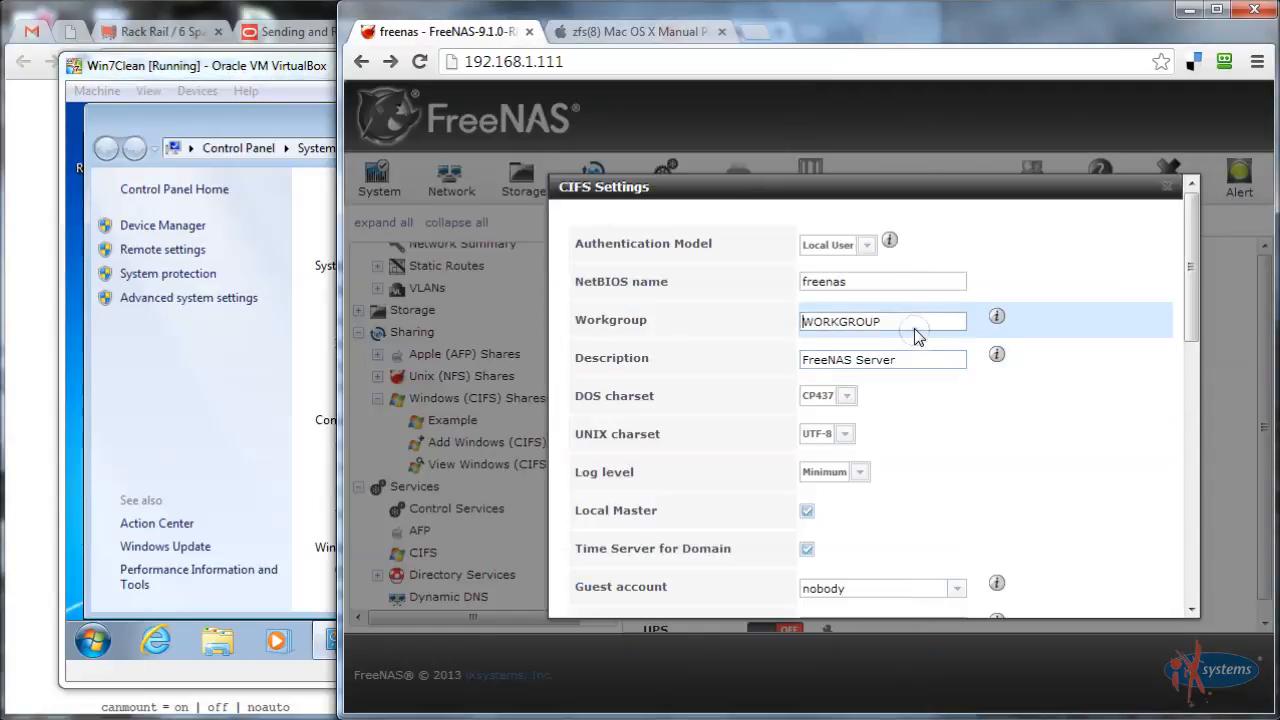
Change the CIFS workgroup to SOMEWORKGROUP, review the NetBIOS name, and save
text(SOME)
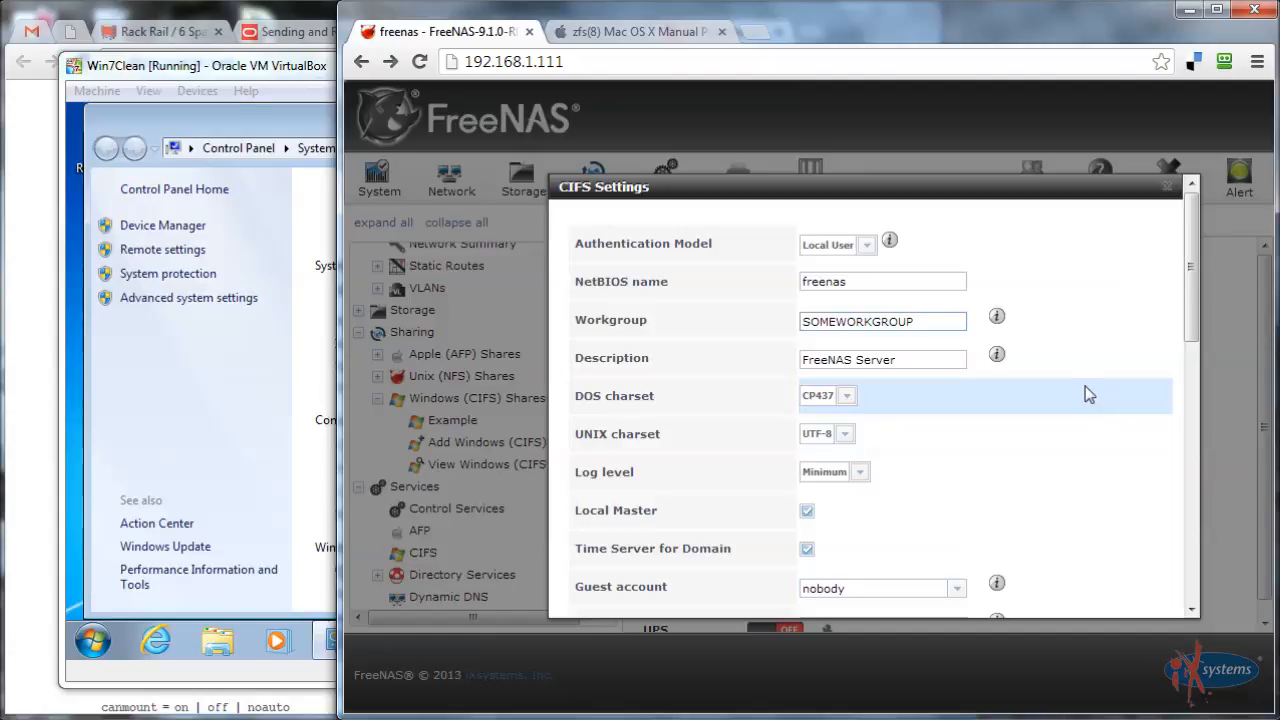
click(875, 281)
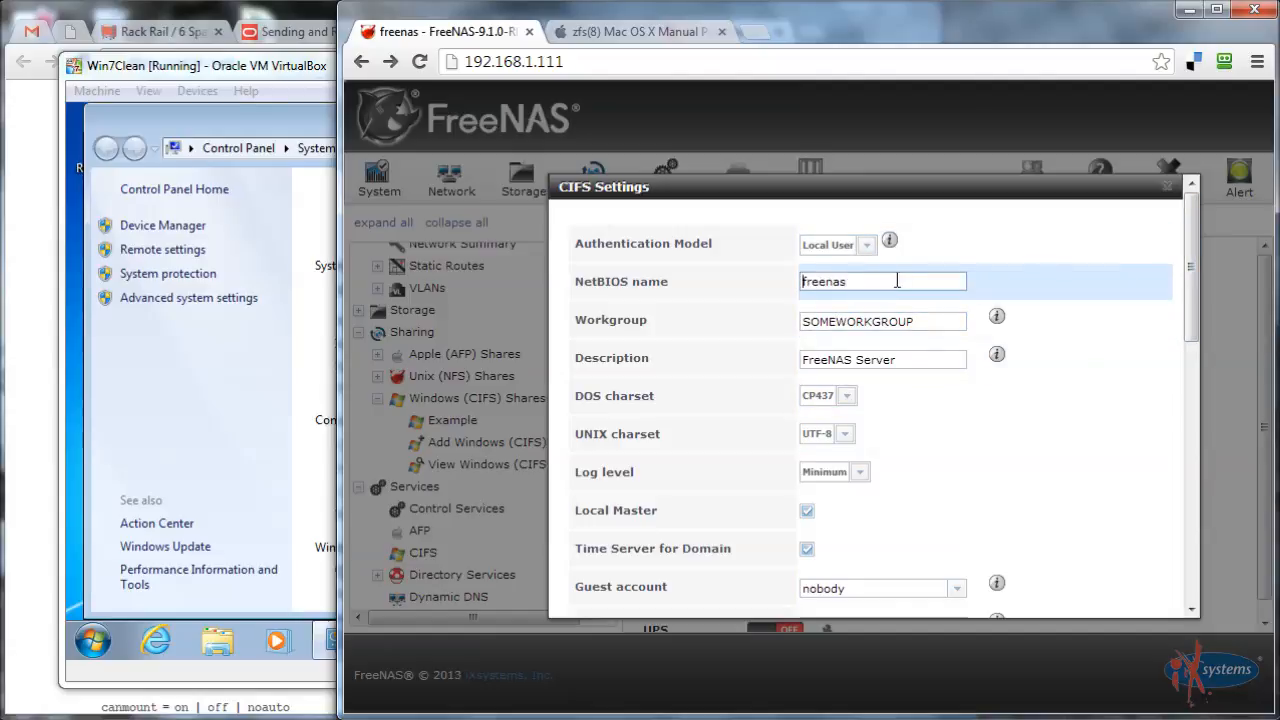
drag(1189, 275, 1137, 565)
click(586, 591)
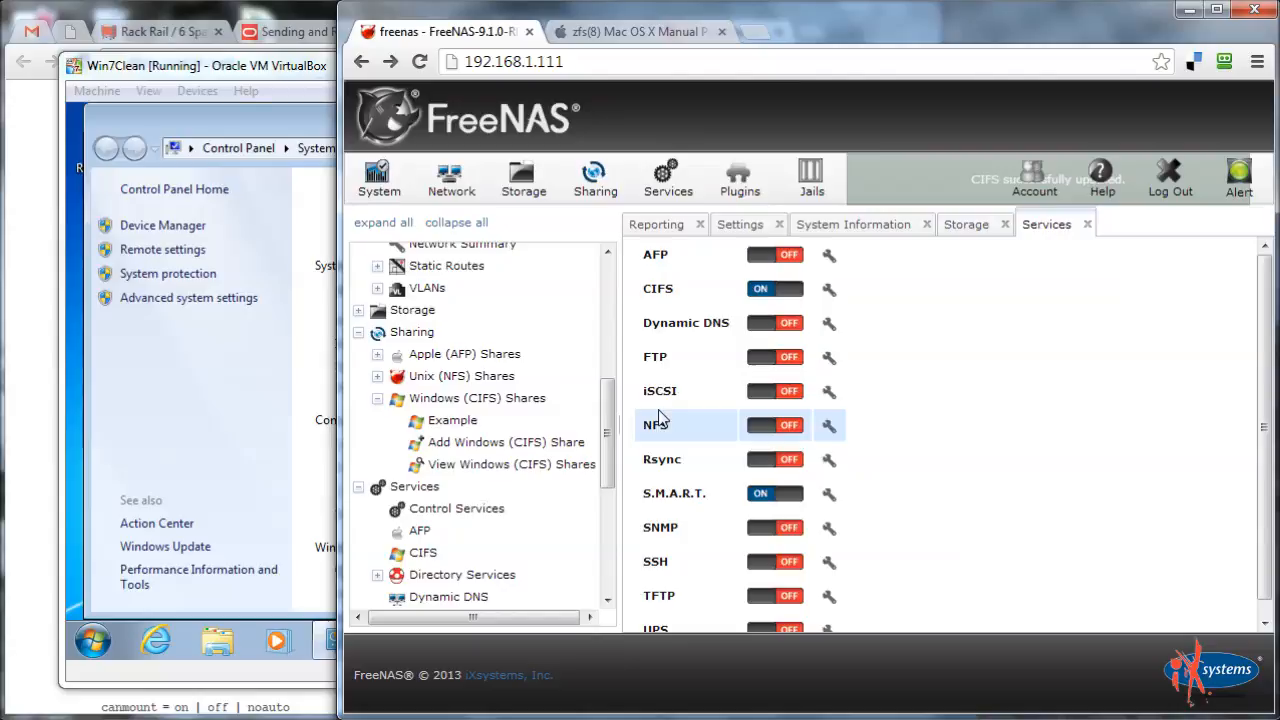
Reopen the CIFS settings and enter 0666 as the file mask
click(829, 289)
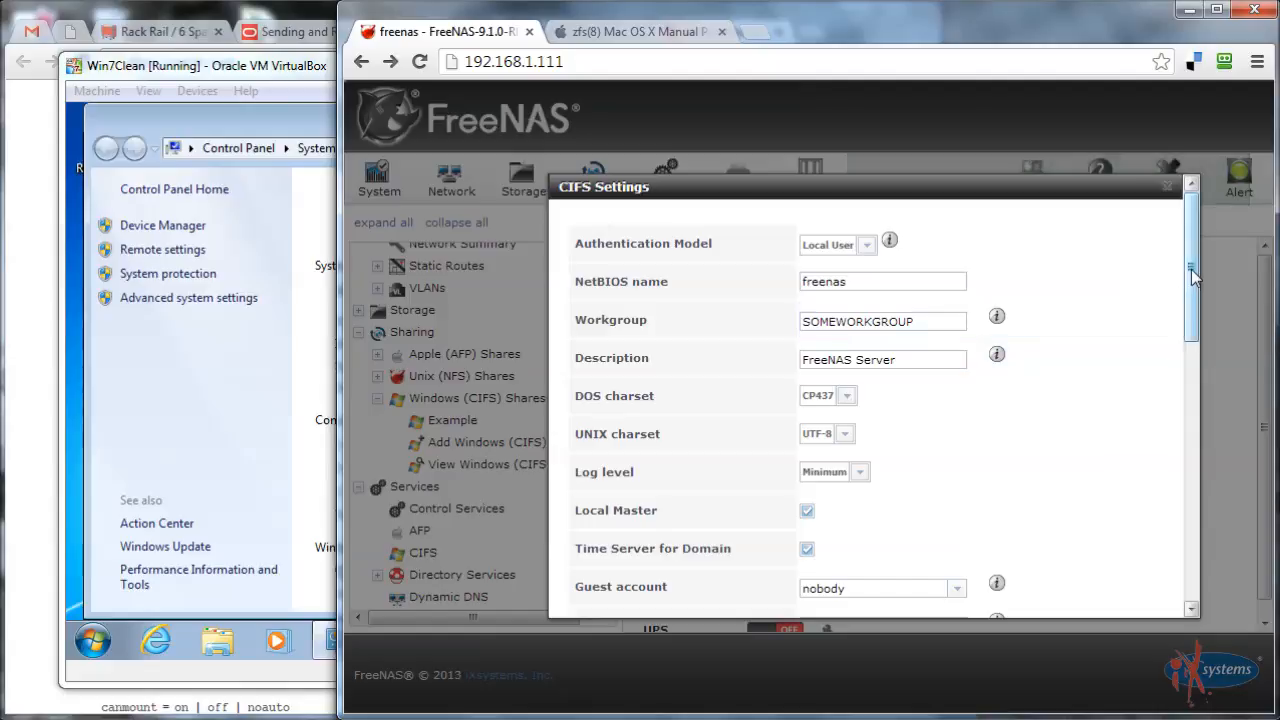
drag(1192, 272, 1195, 366)
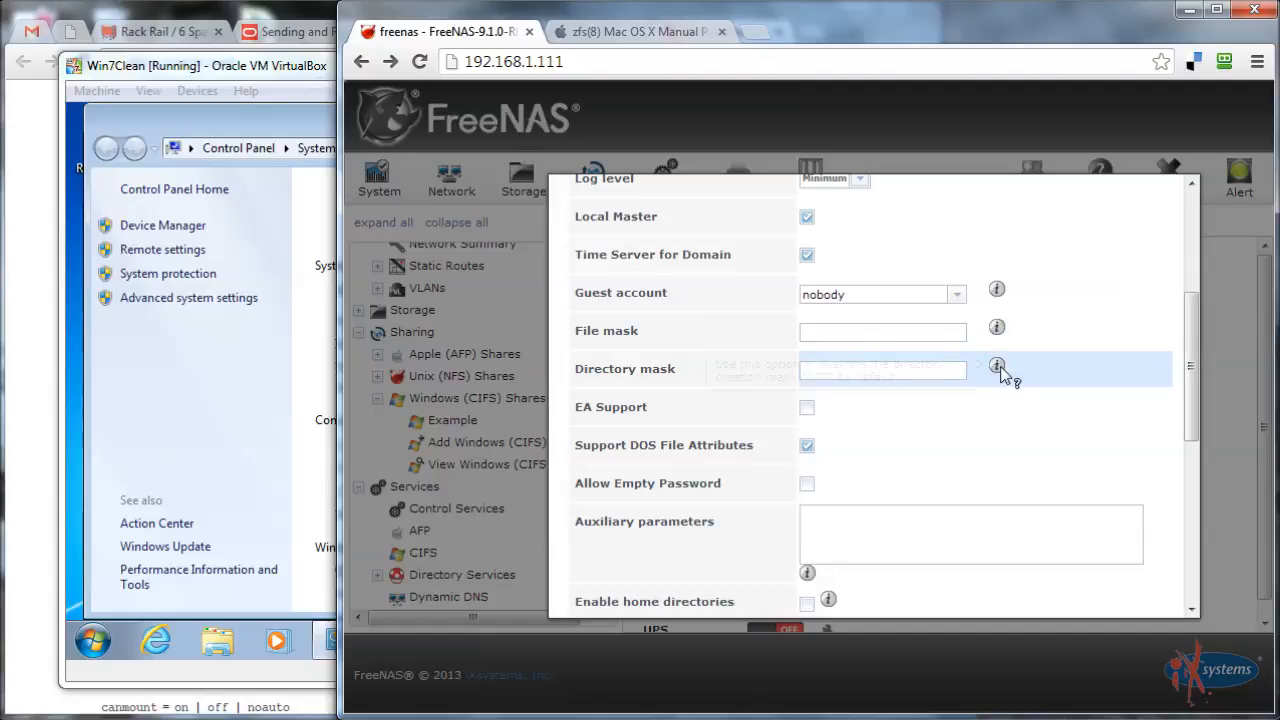
mouse_move(1000, 370)
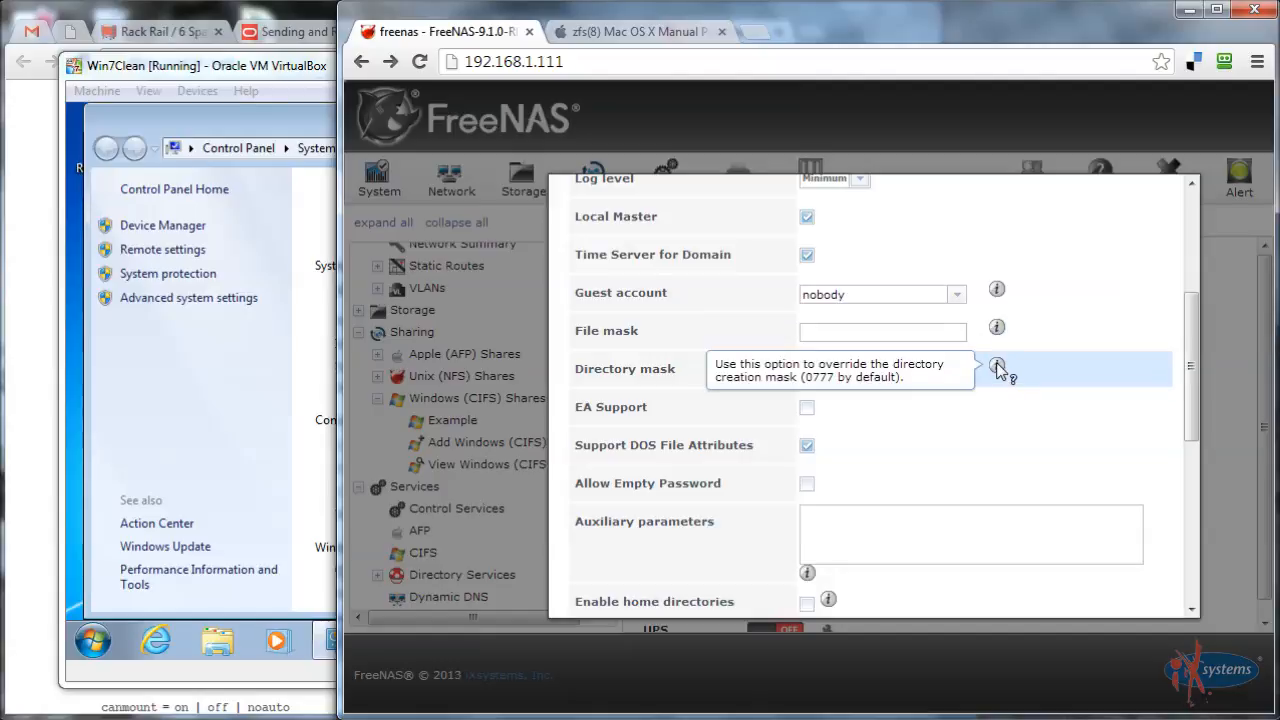
click(902, 332)
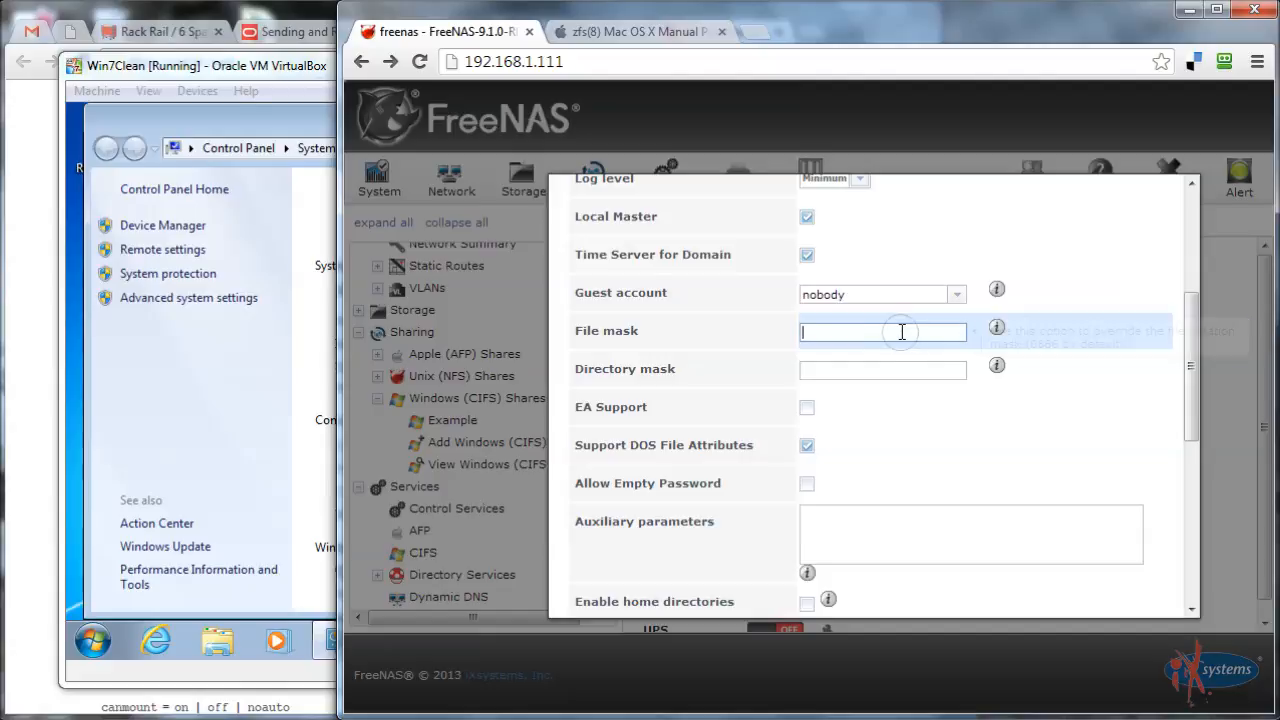
text(0666)
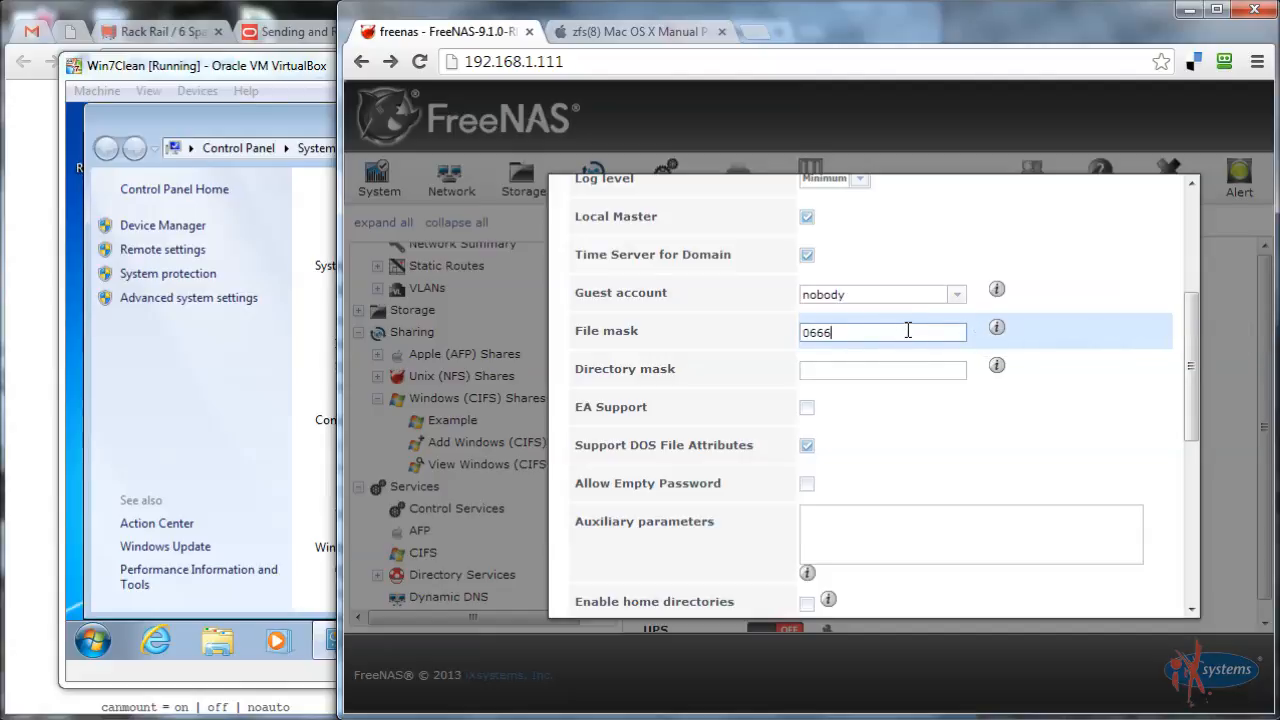
Select the last digit of the 0666 file mask for replacement
key(Left)
key(Left)
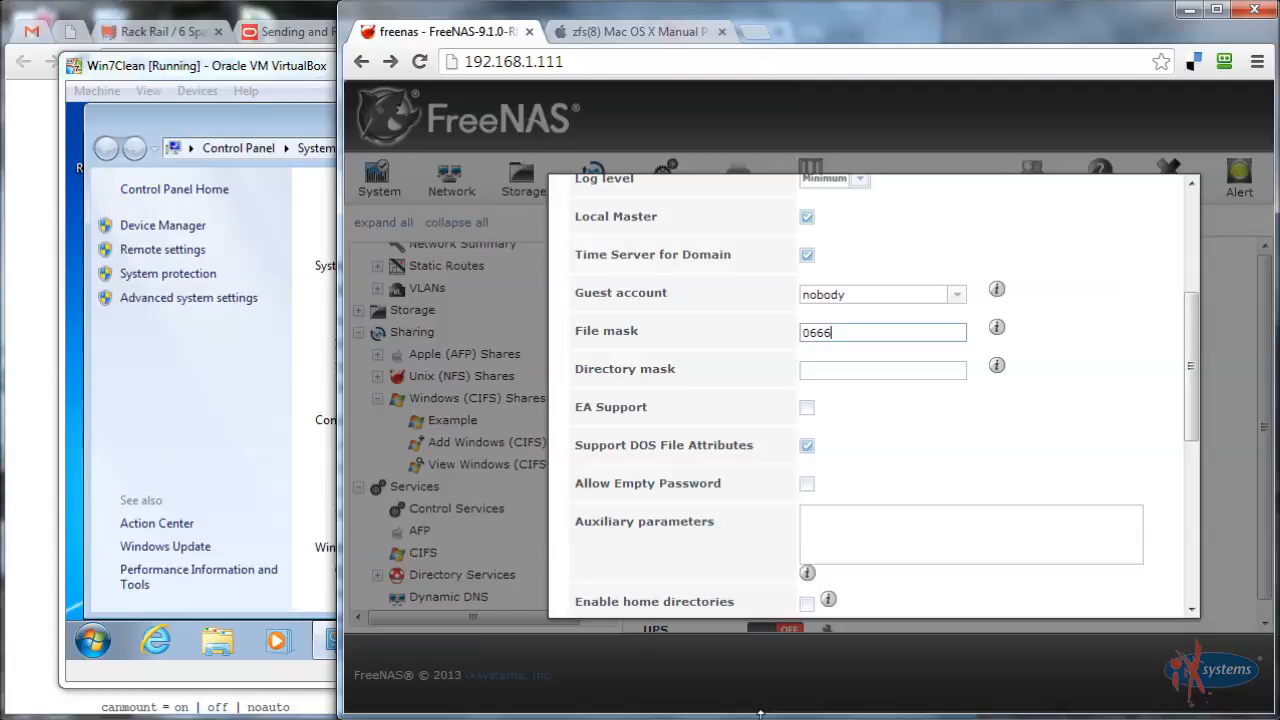
click(864, 333)
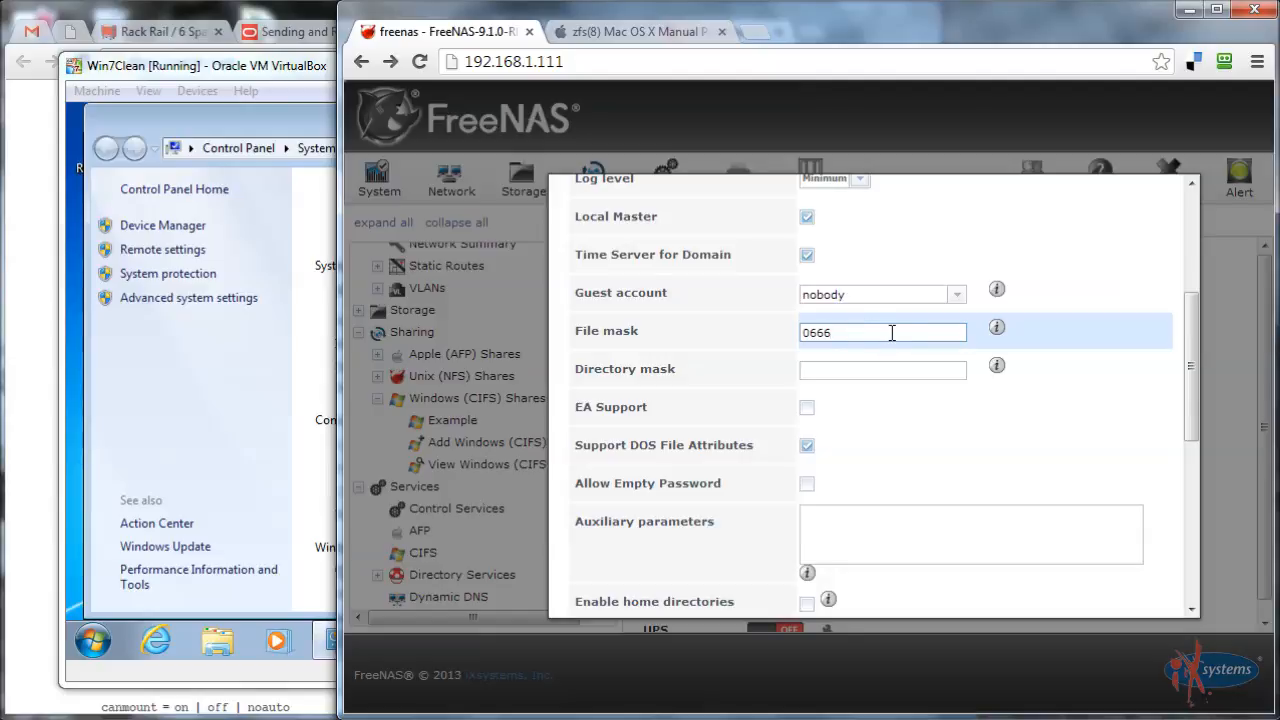
key(Left)
key(Left)
key(shift+Right)
click(816, 333)
drag(817, 333, 825, 333)
key(Right)
key(shift+Right)
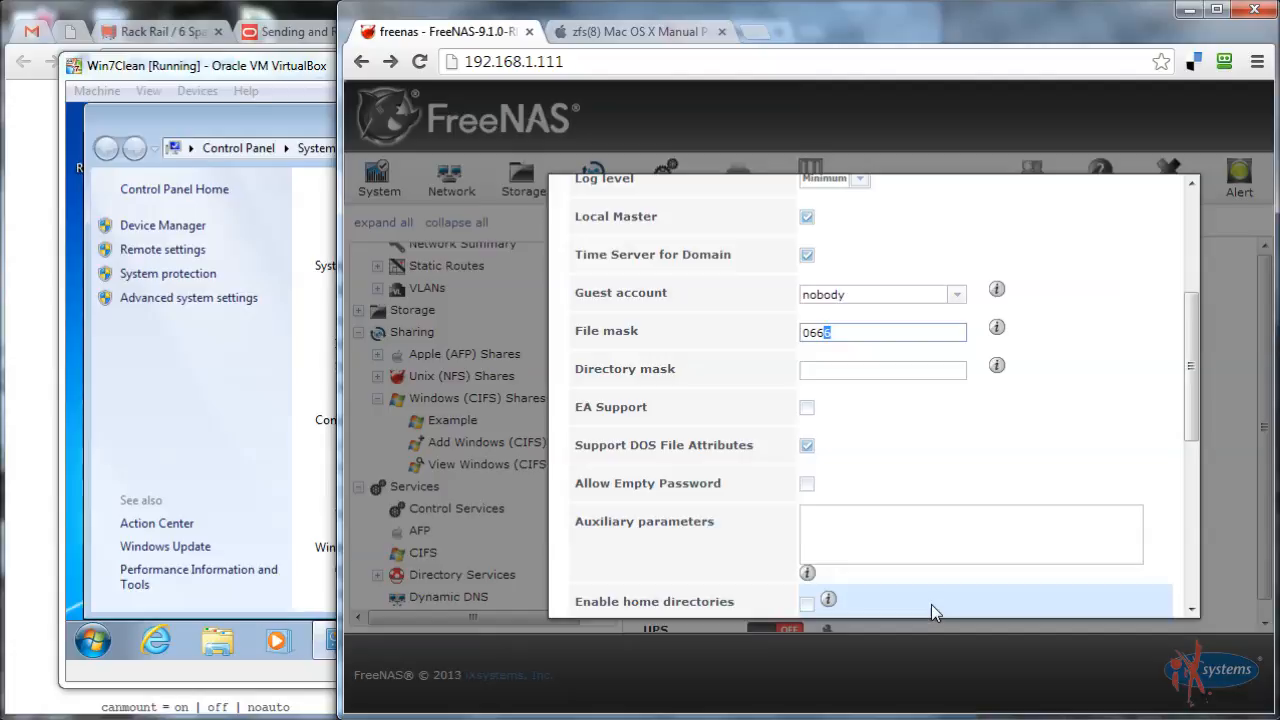
Change the file mask to 0660 and type 077 into the directory mask
text(0)
click(835, 368)
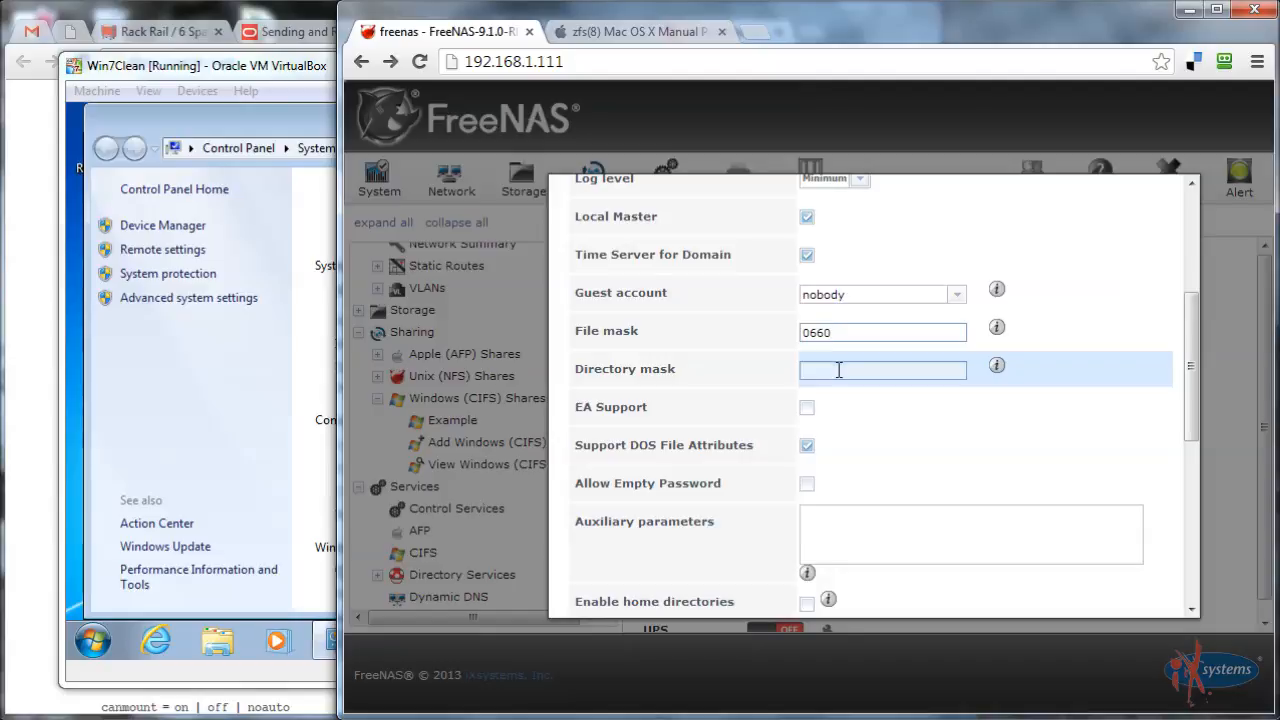
text(0)
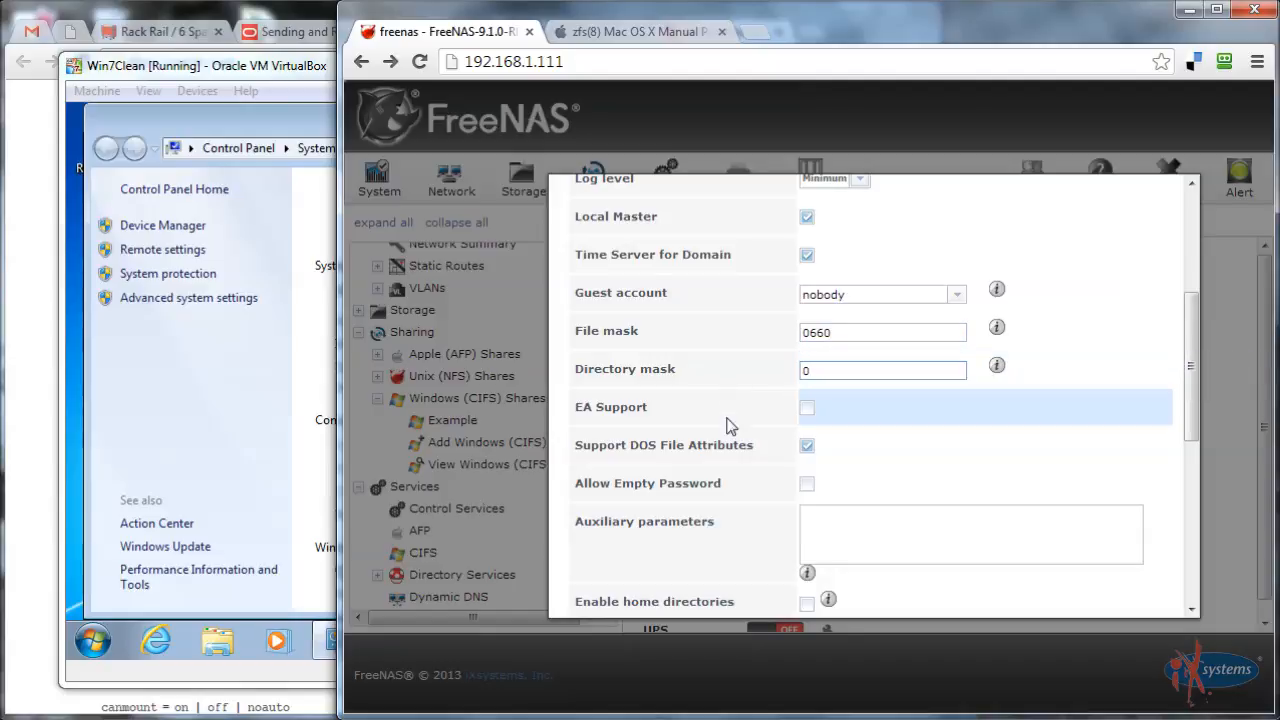
text(770)
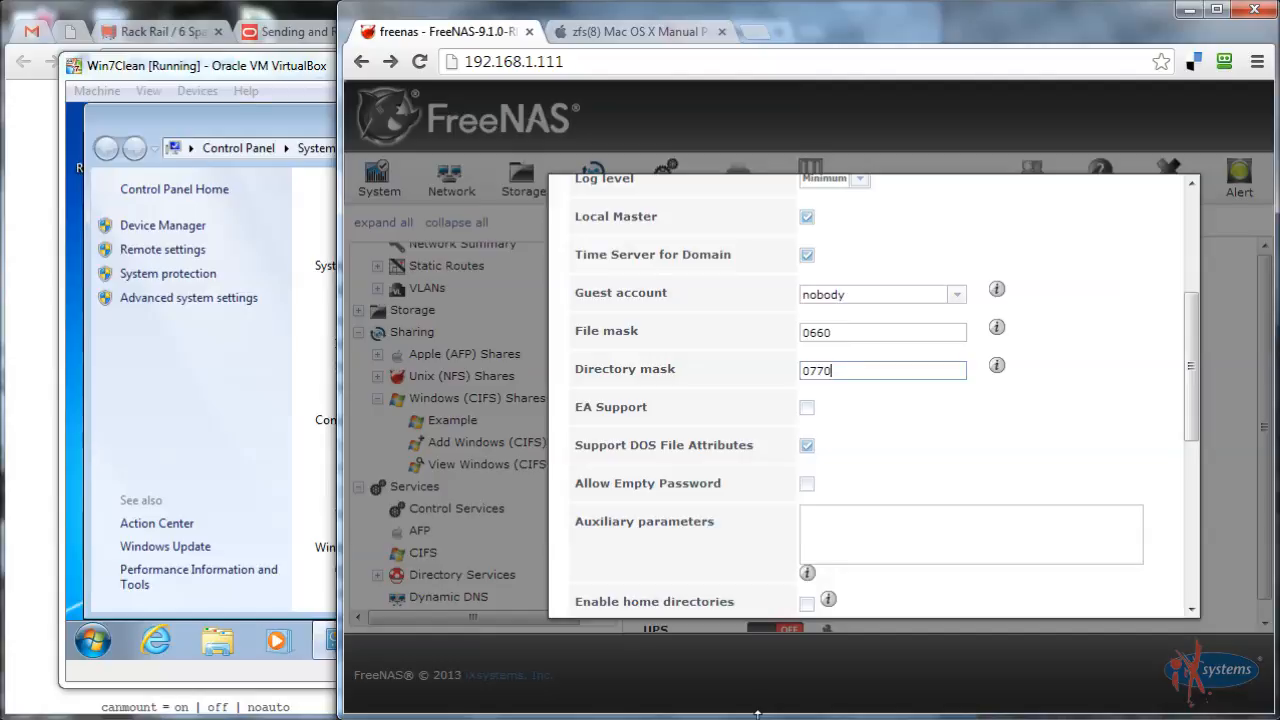
mouse_move(998, 372)
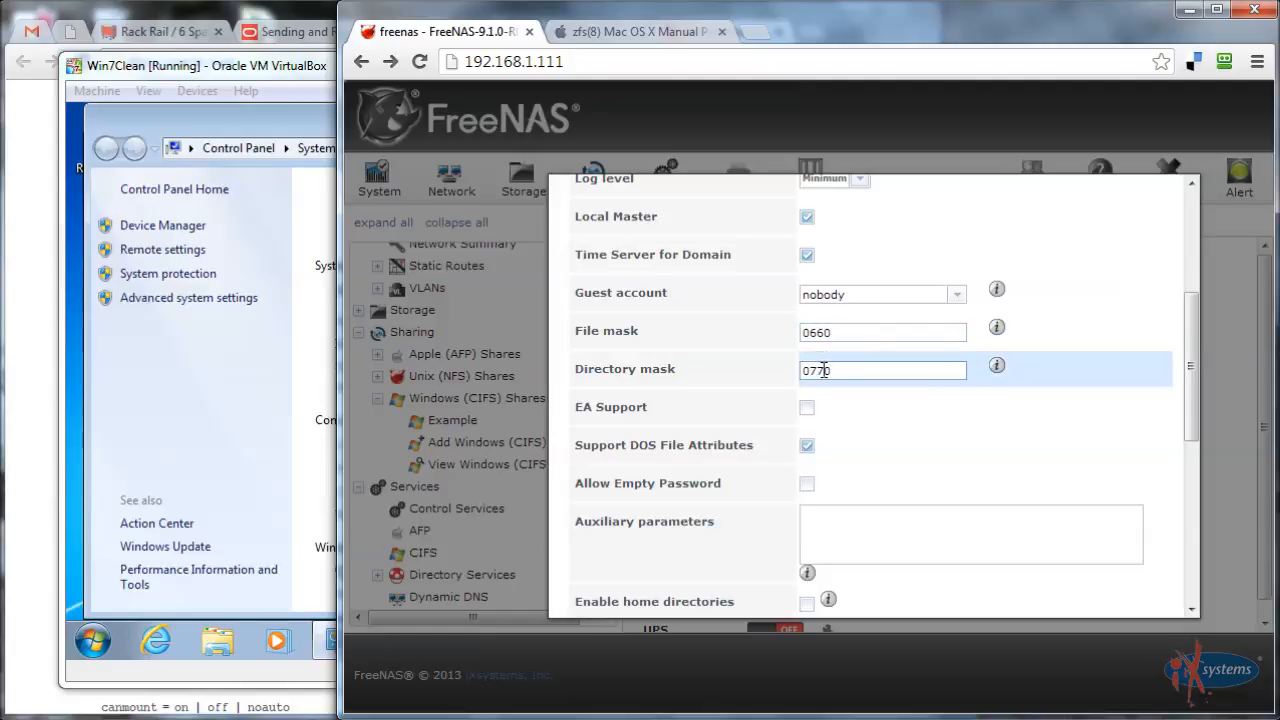
click(822, 370)
click(612, 331)
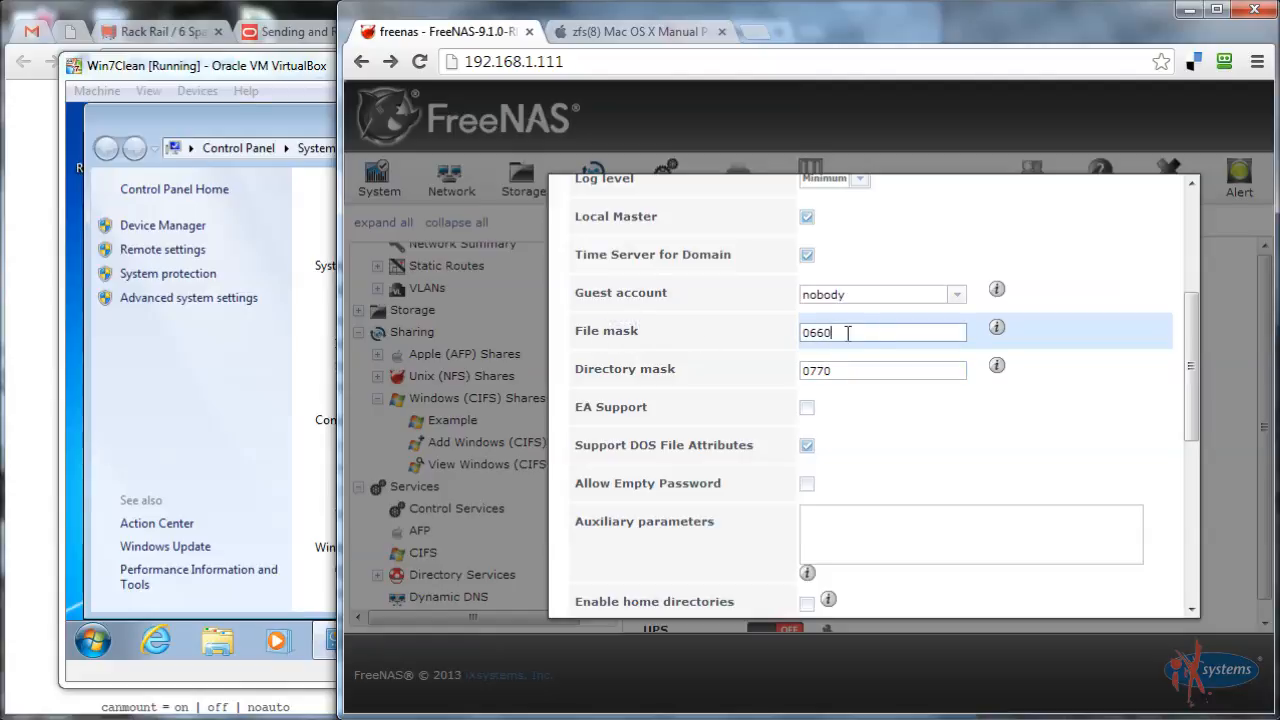
click(846, 370)
Confirm file mask 0660 and directory mask 0770, then save the CIFS settings
drag(846, 330, 772, 327)
click(824, 333)
drag(826, 333, 804, 332)
click(811, 332)
scroll(745, 410, down, 1)
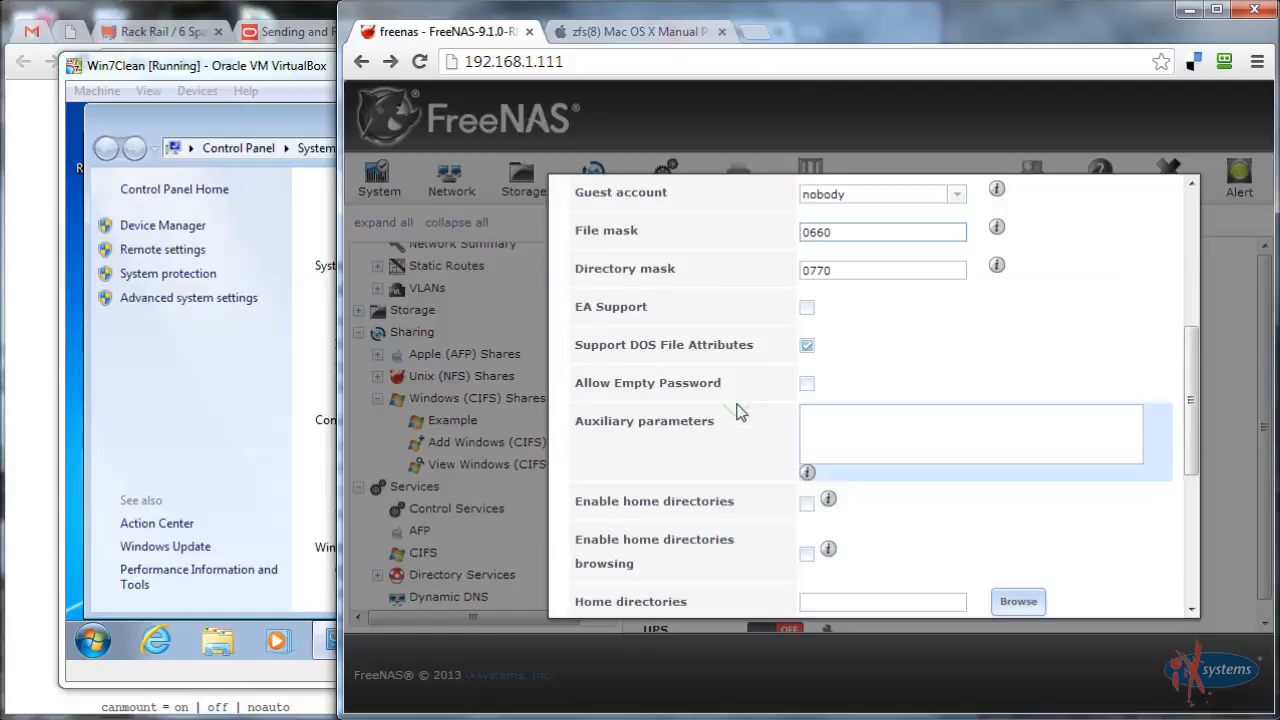
scroll(757, 447, up, 1)
scroll(757, 448, down, 2)
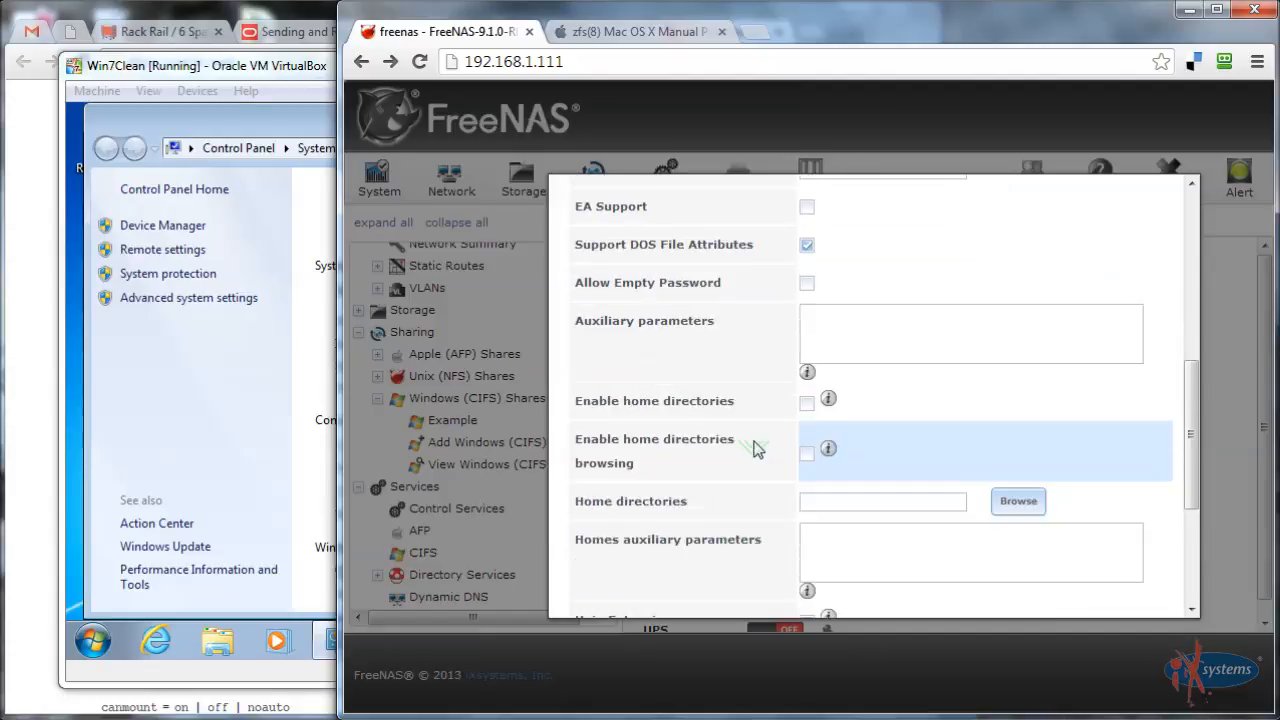
scroll(757, 447, up, 3)
scroll(760, 455, down, 4)
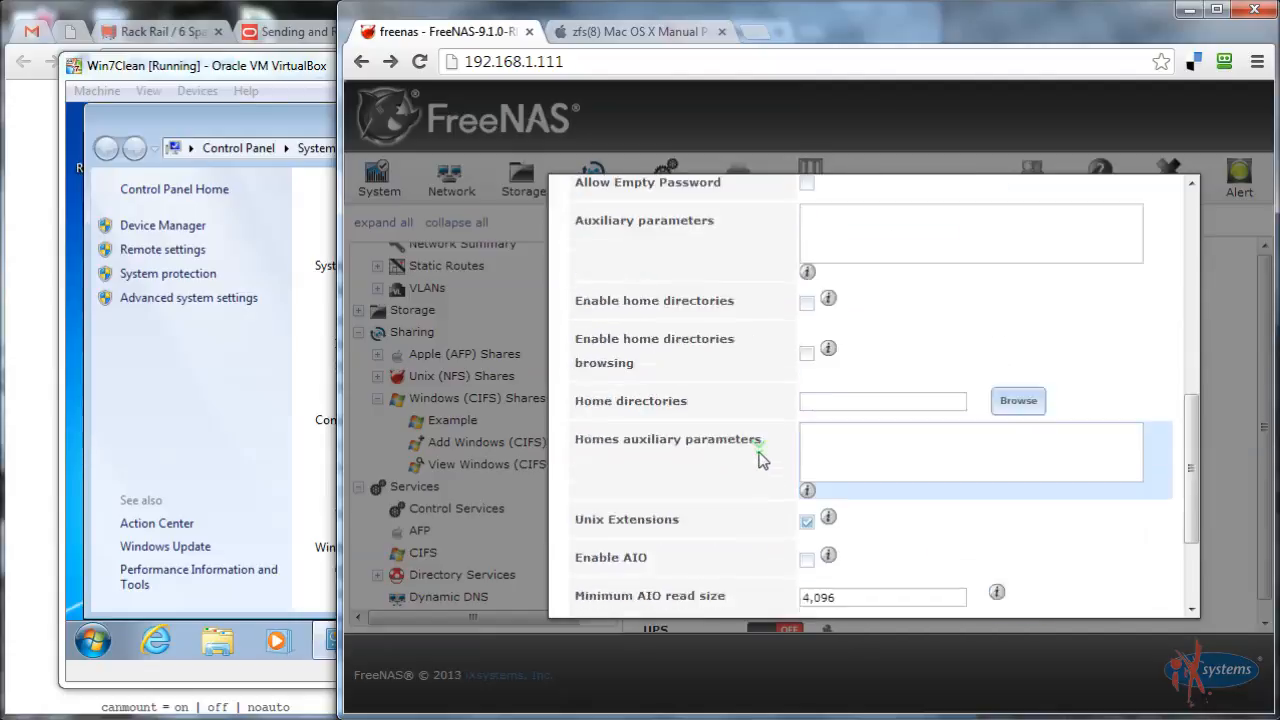
scroll(757, 452, down, 2)
click(591, 589)
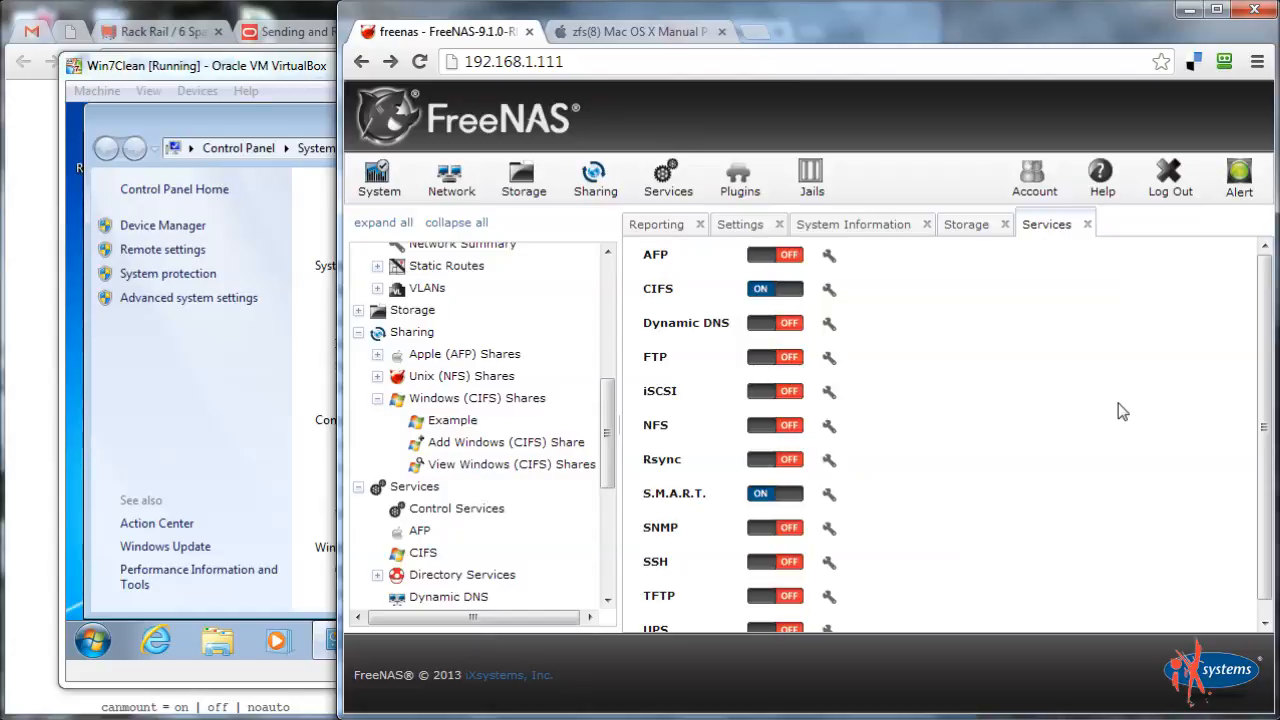
Switch the CIFS service off and back on so it restarts with the new masks
click(778, 297)
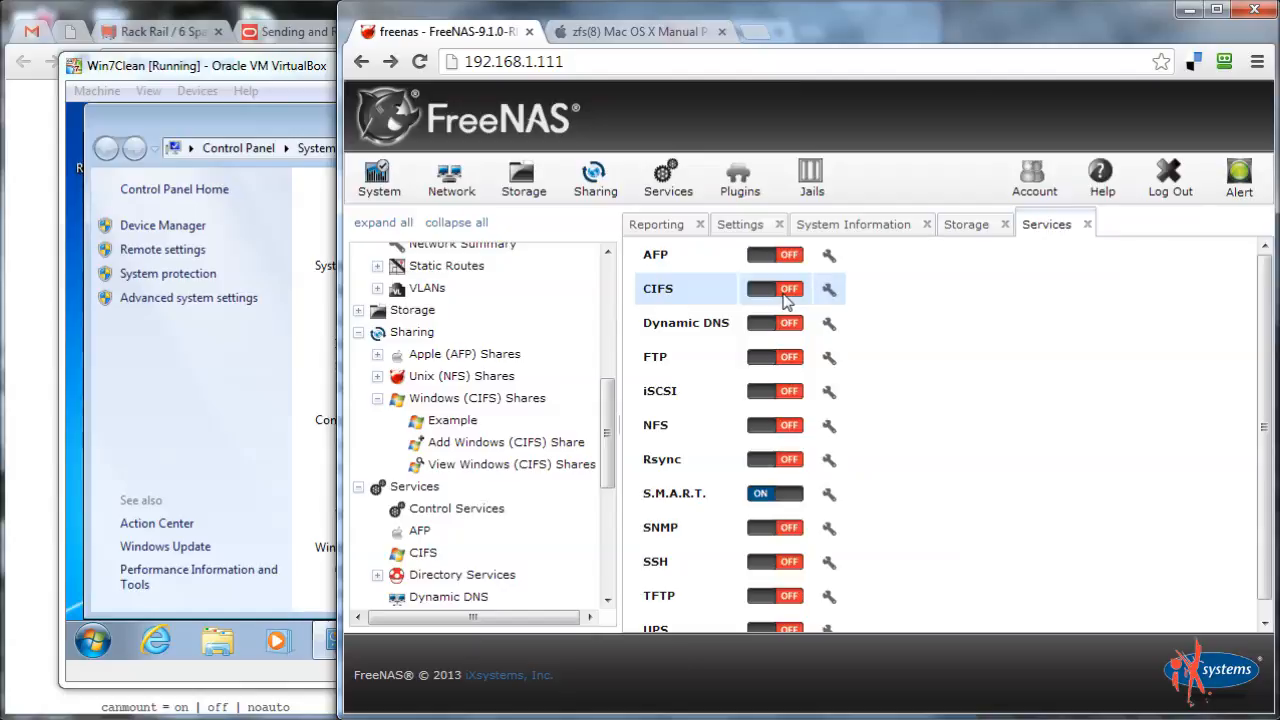
click(786, 298)
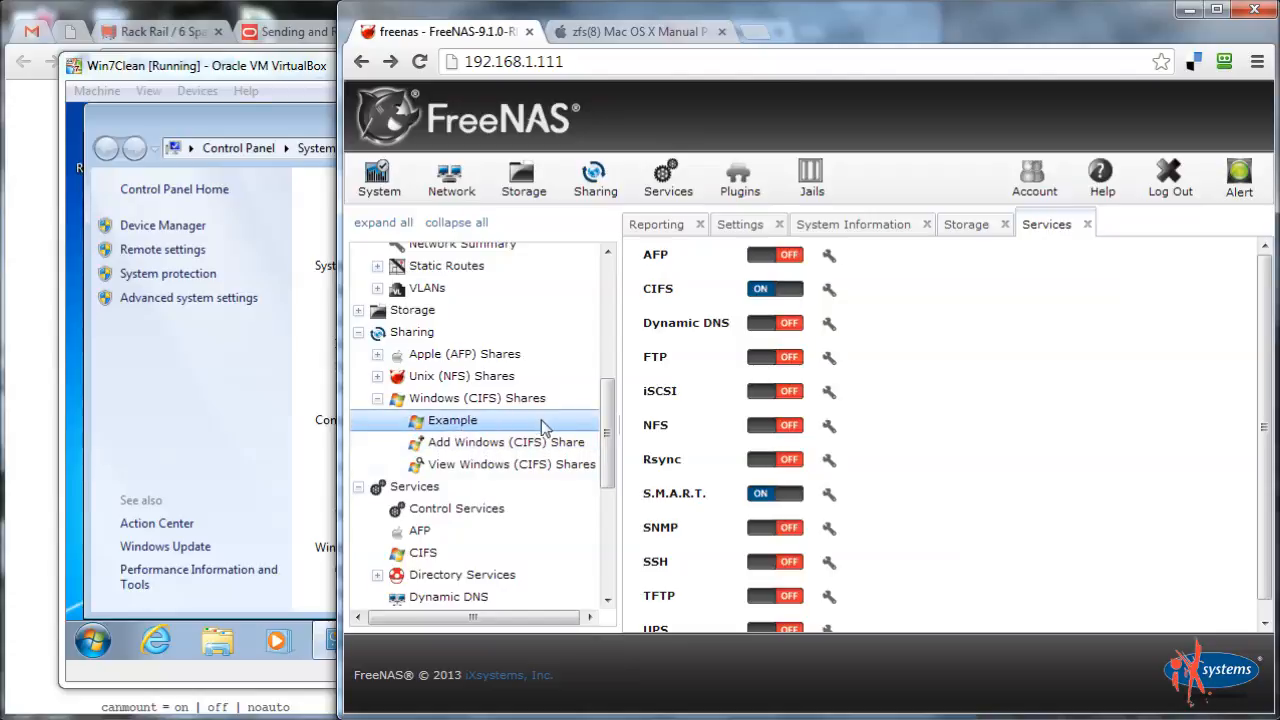
scroll(560, 425, up, 1)
scroll(566, 425, up, 3)
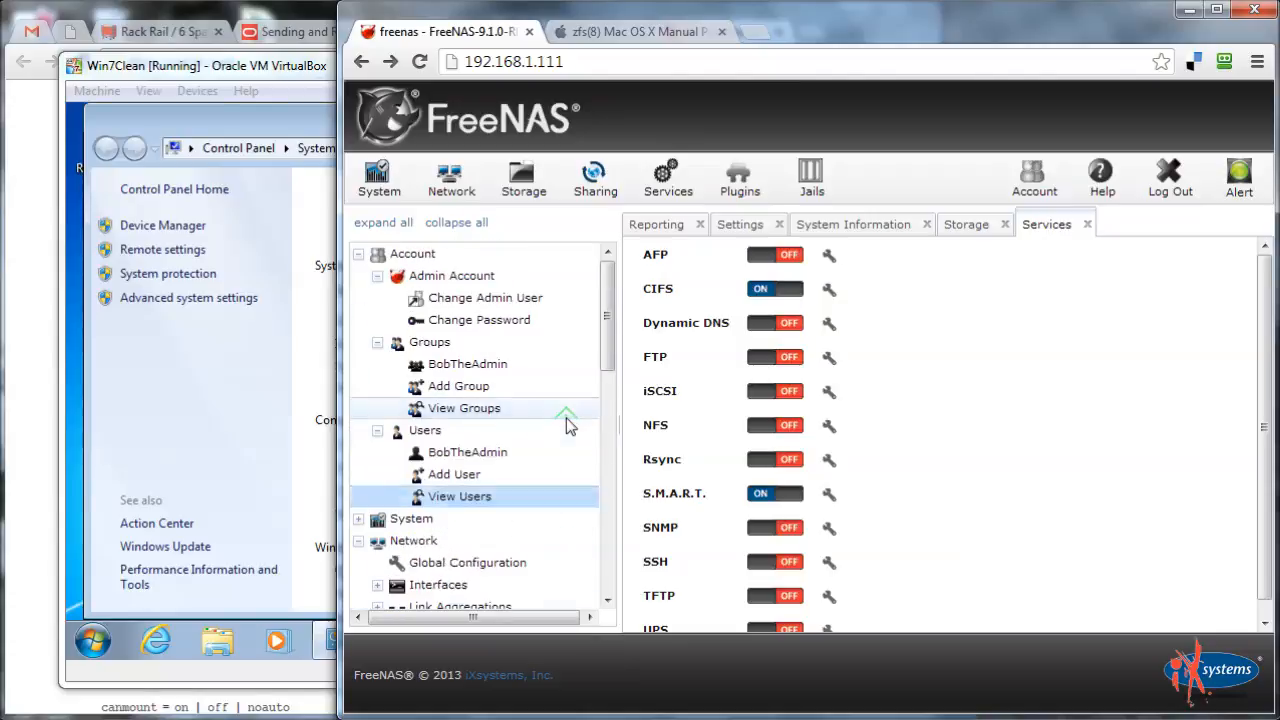
Start a new user account, entering its username and the user's full name
click(448, 480)
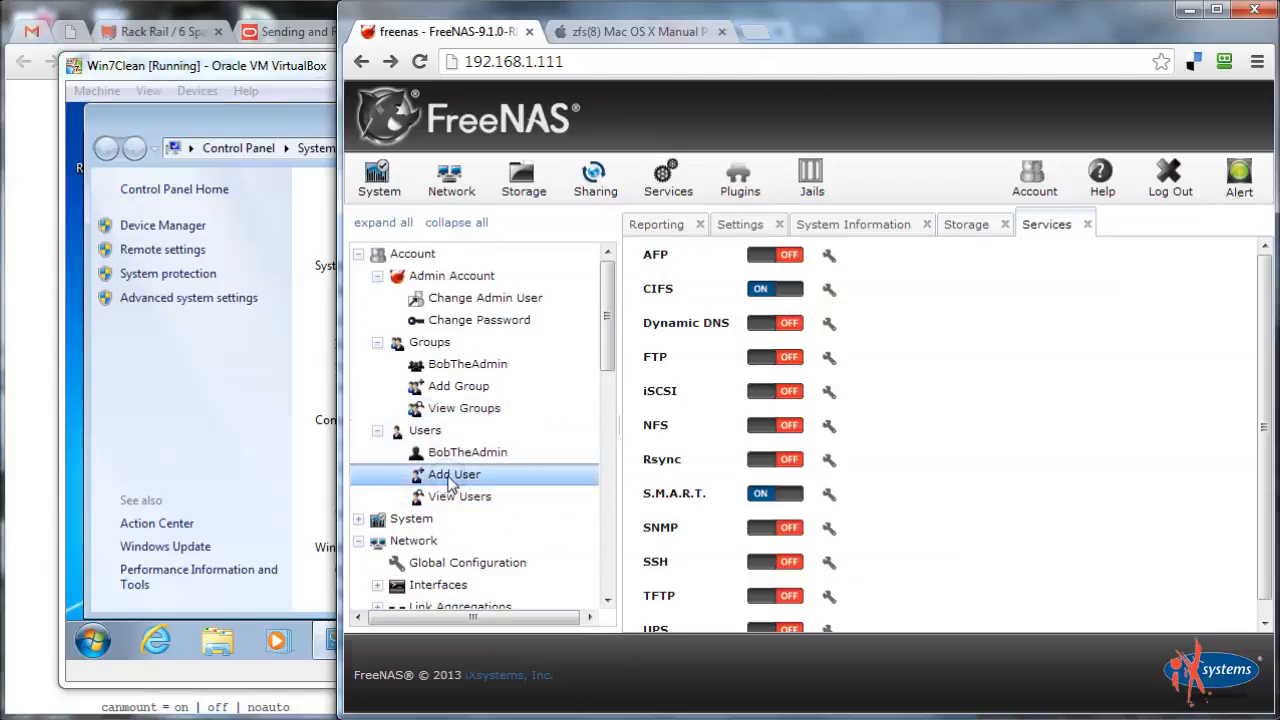
click(832, 283)
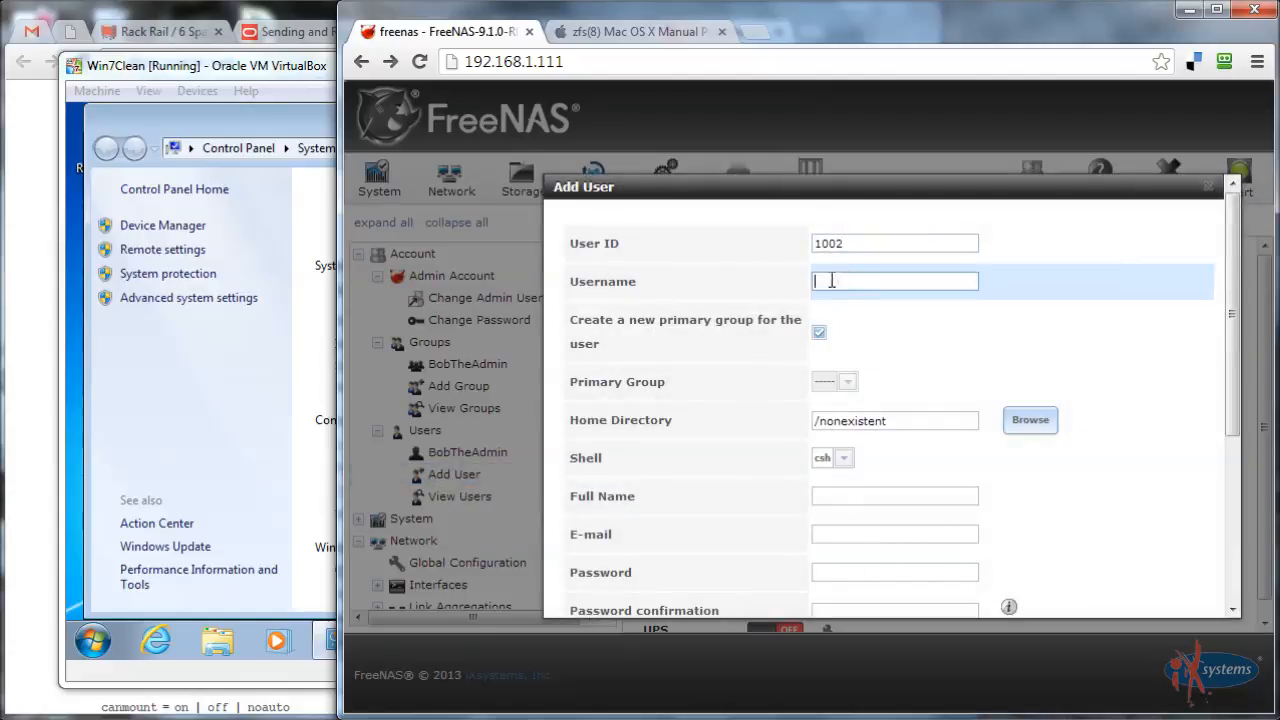
text(JimTheUser)
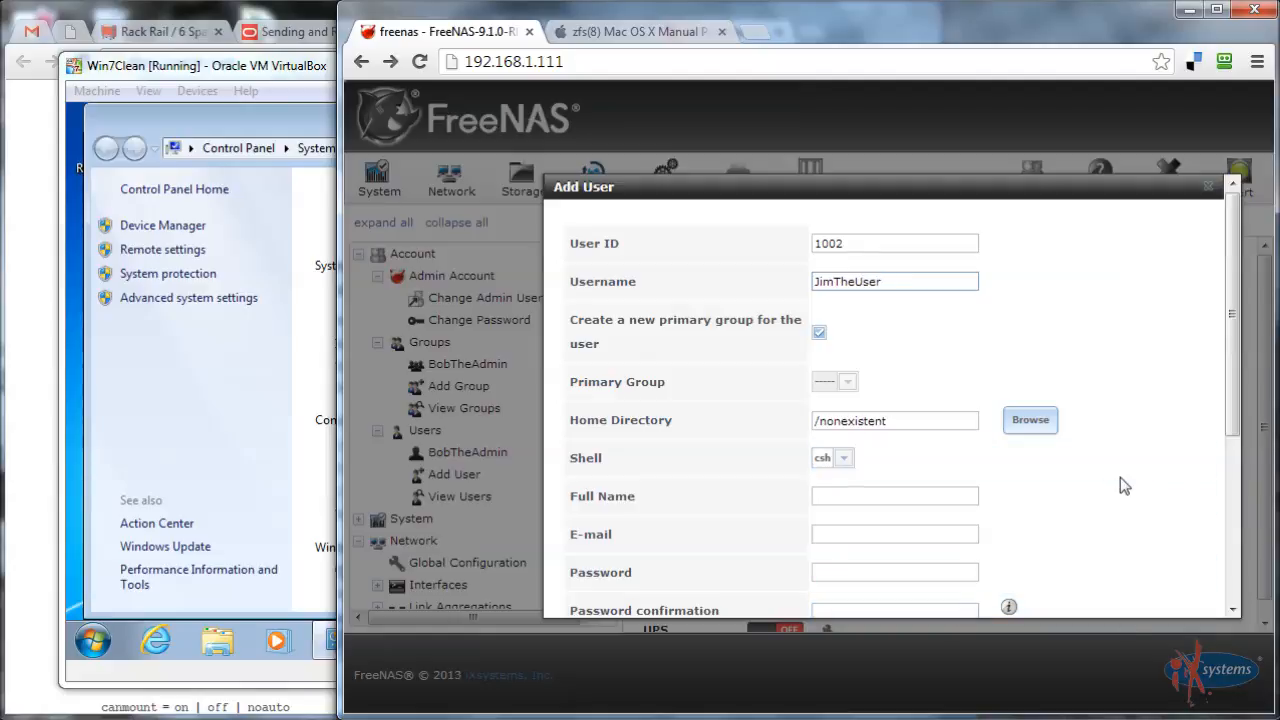
scroll(1122, 483, down, 2)
scroll(1123, 486, up, 1)
click(895, 398)
text(Jim)
scroll(1213, 386, up, 1)
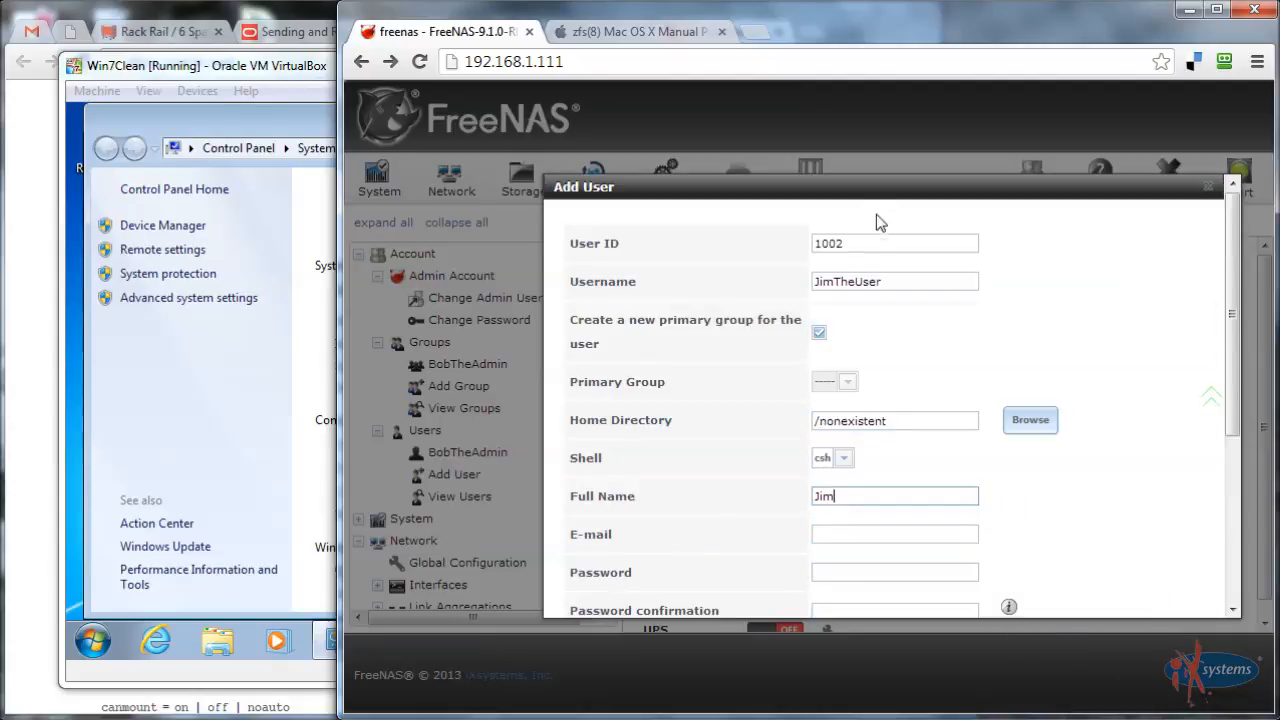
scroll(856, 278, down, 3)
Enter and confirm the user's password, create the account, then switch to the Windows 7 VM
click(851, 276)
text(********)
click(862, 318)
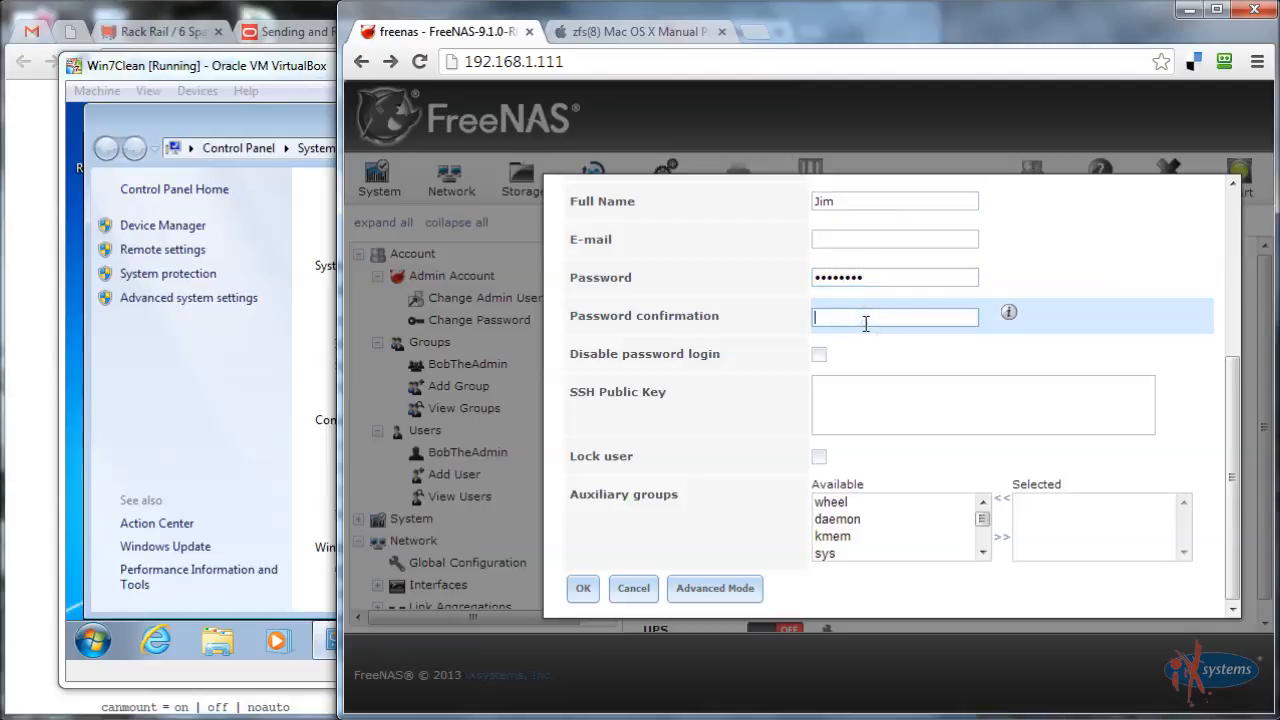
text(********)
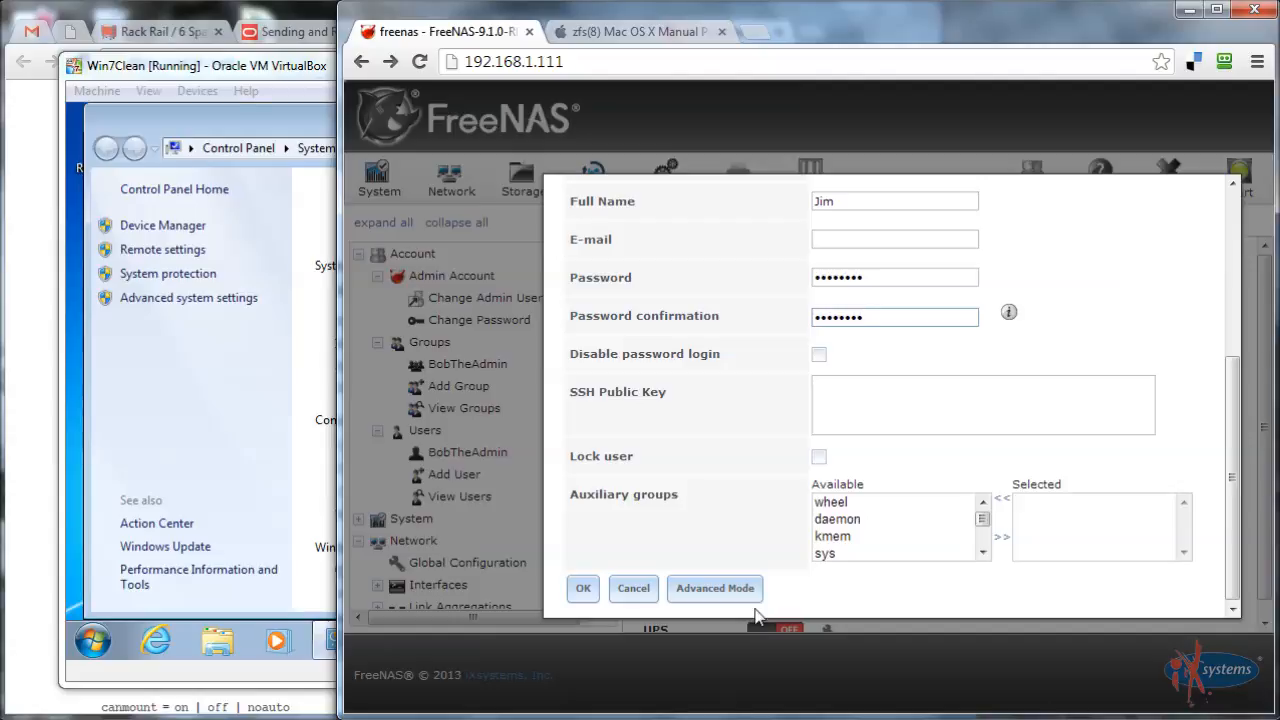
click(580, 590)
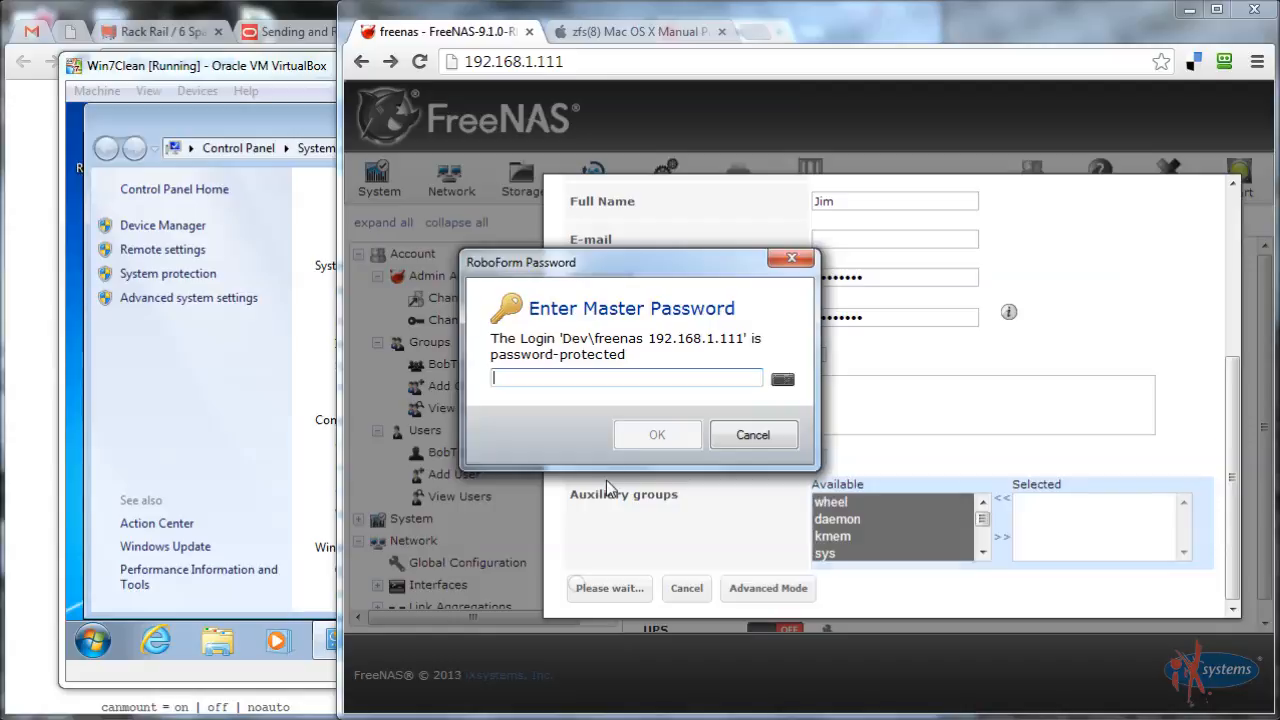
click(752, 434)
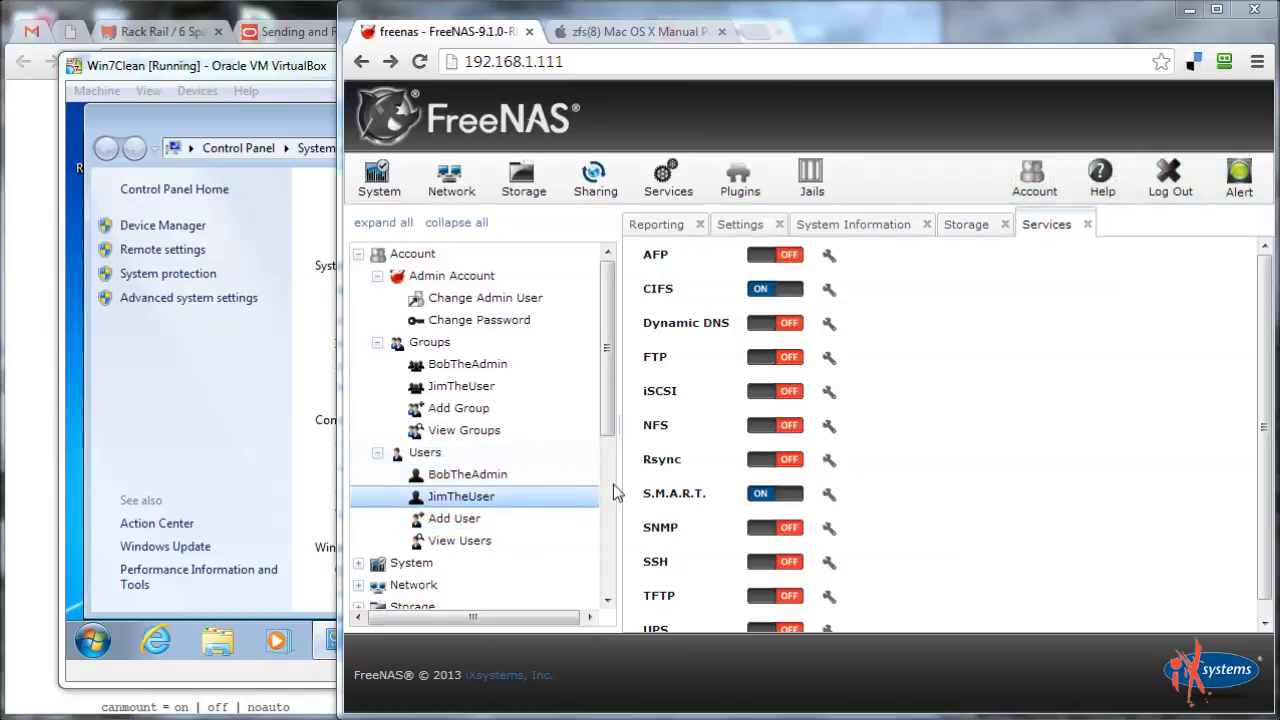
click(275, 144)
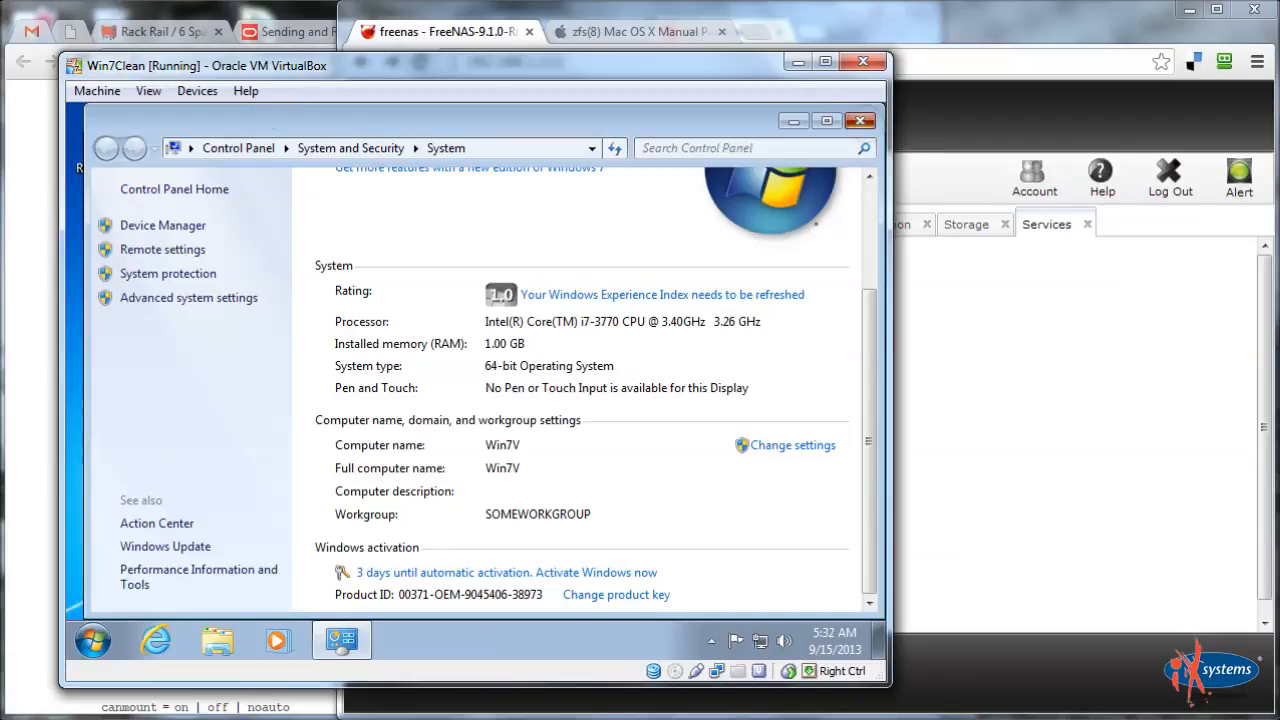
Close Control Panel and browse to \\freenas\ in a Computer Explorer window
click(860, 120)
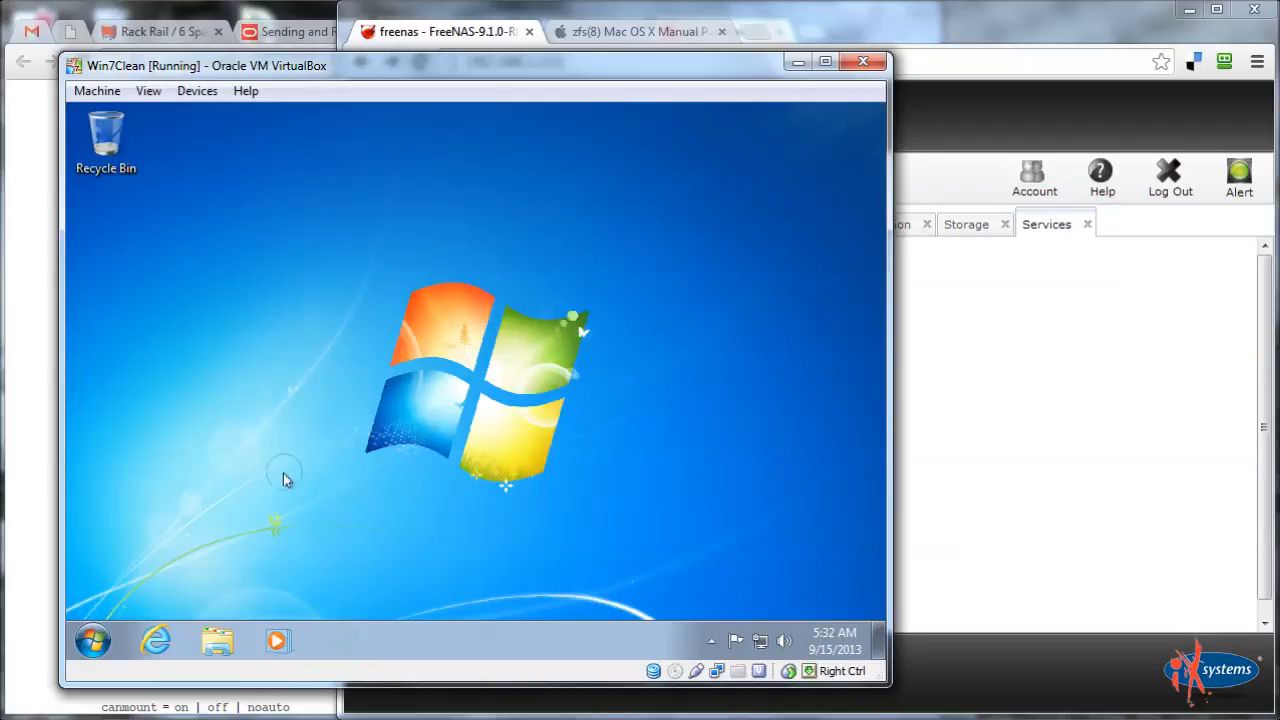
click(92, 641)
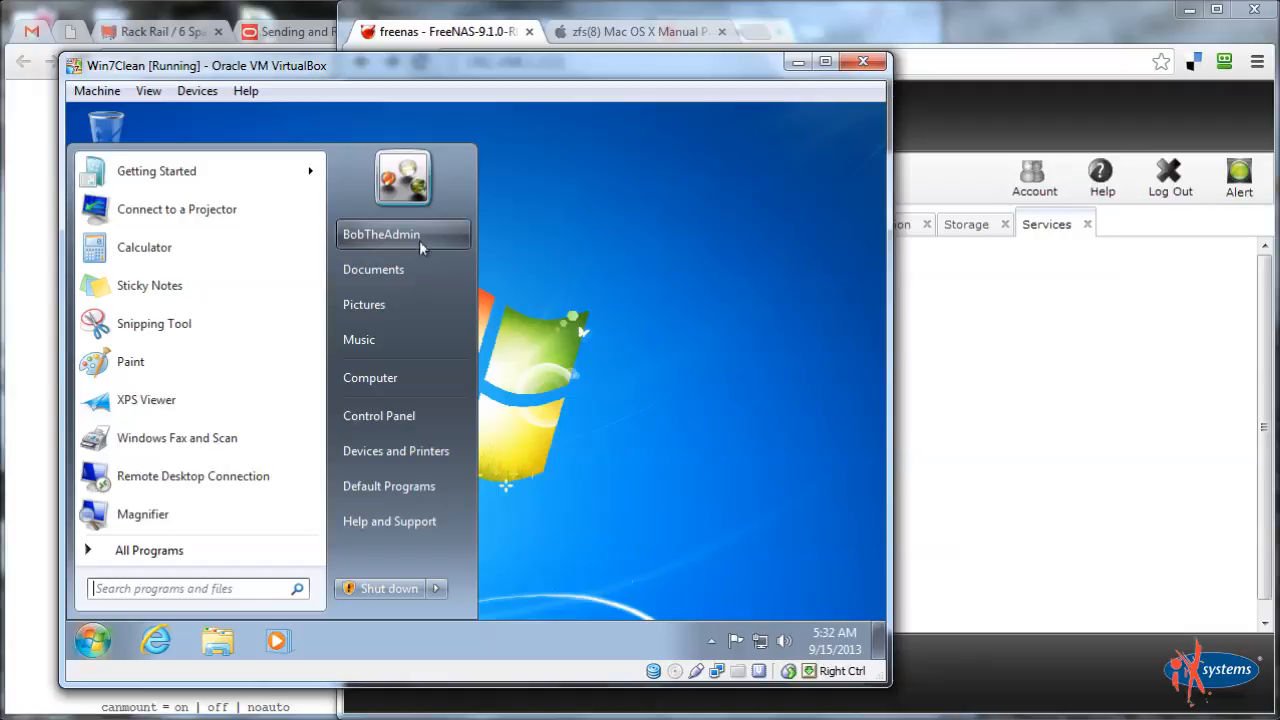
click(428, 377)
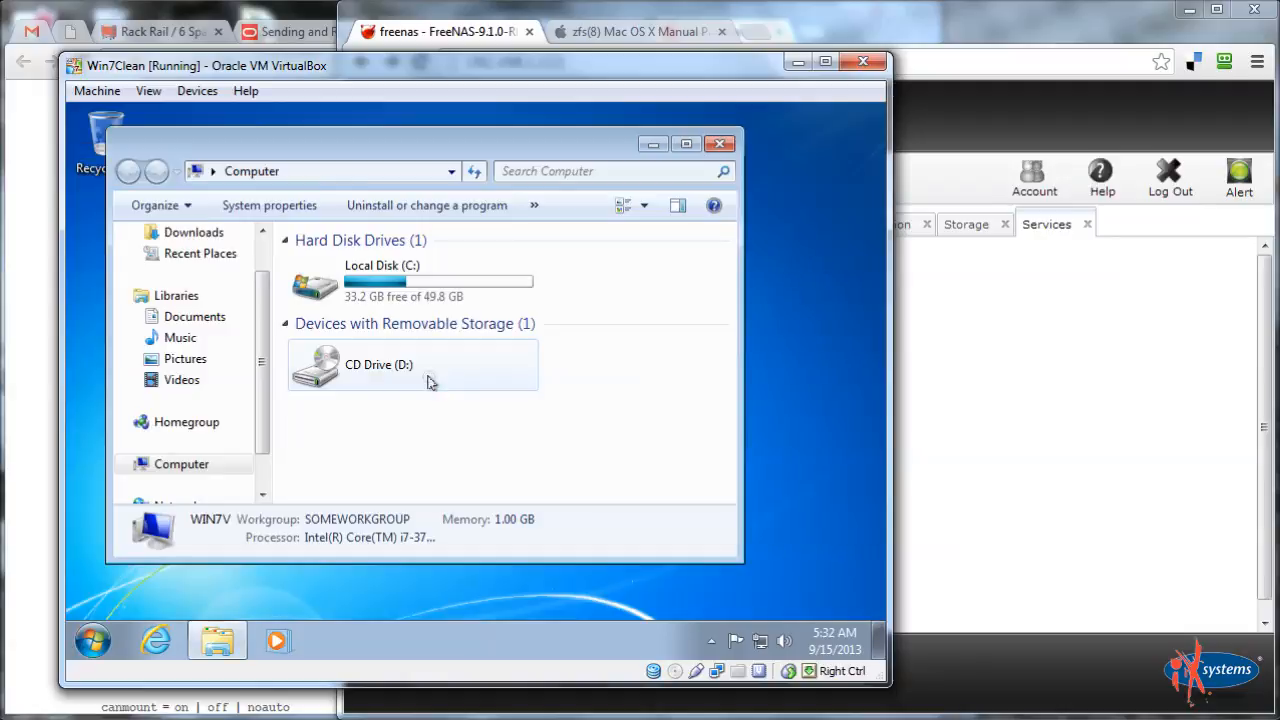
click(404, 171)
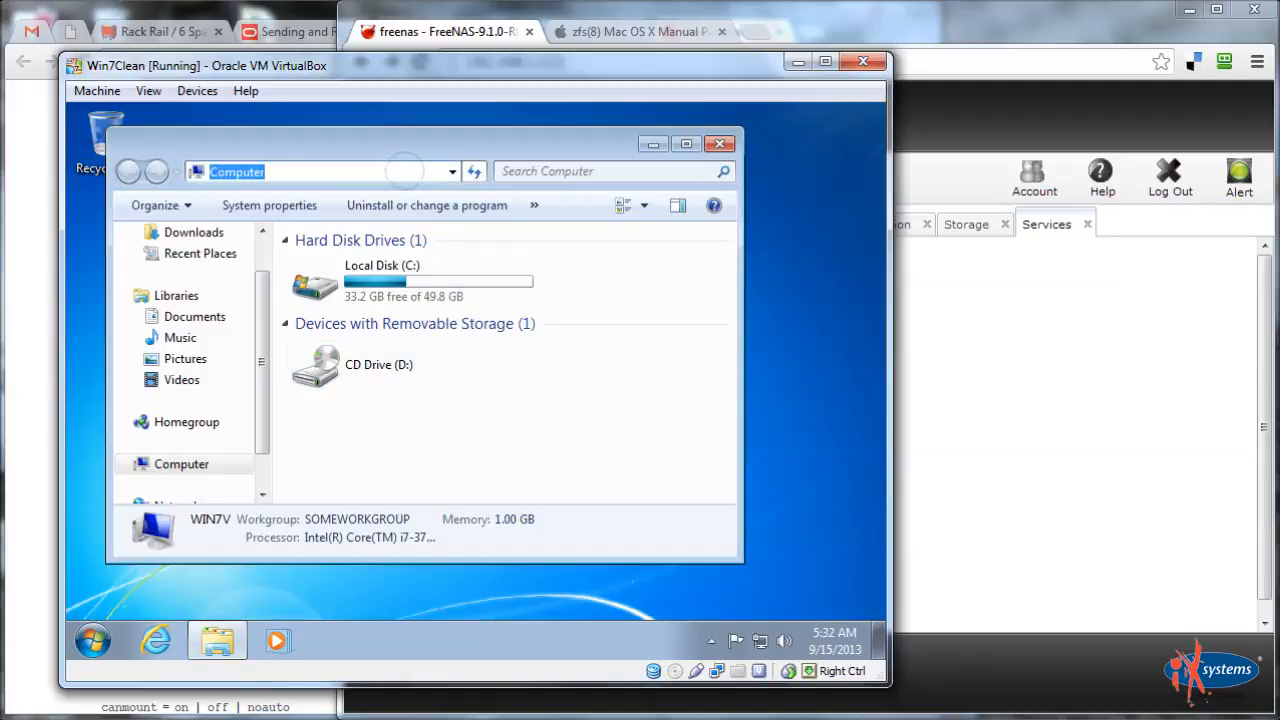
text(\free)
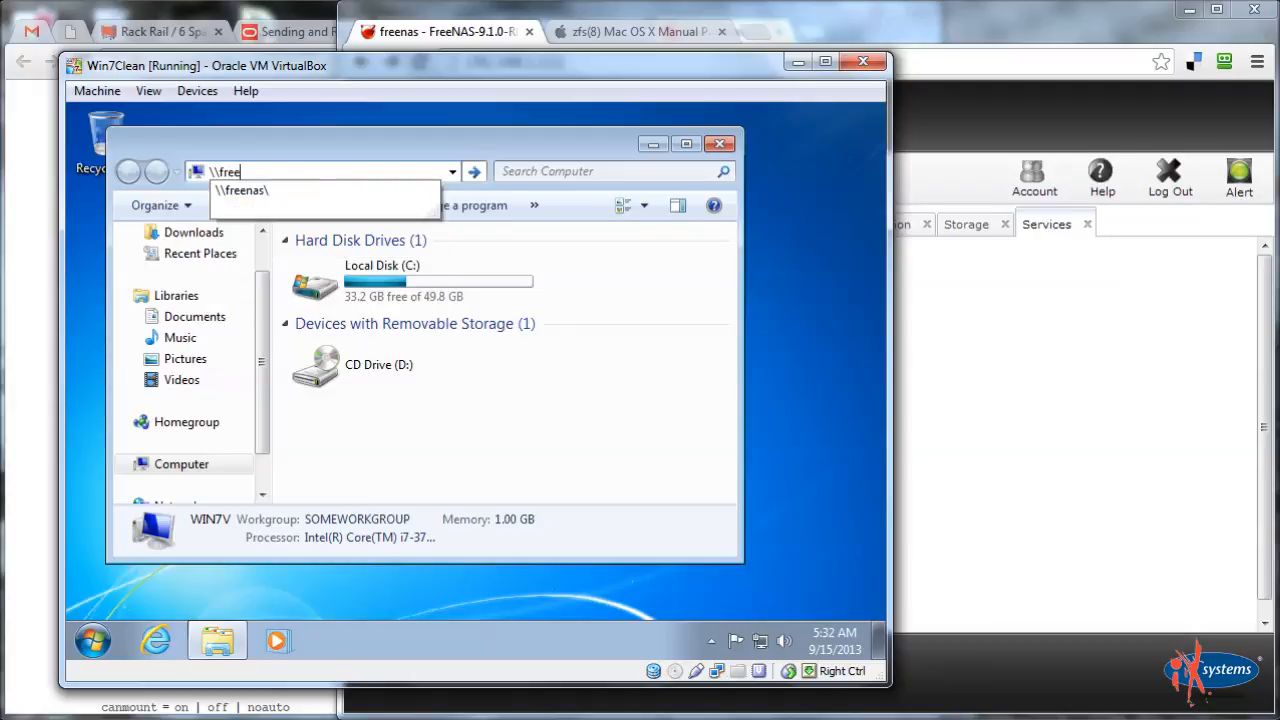
text(nas\)
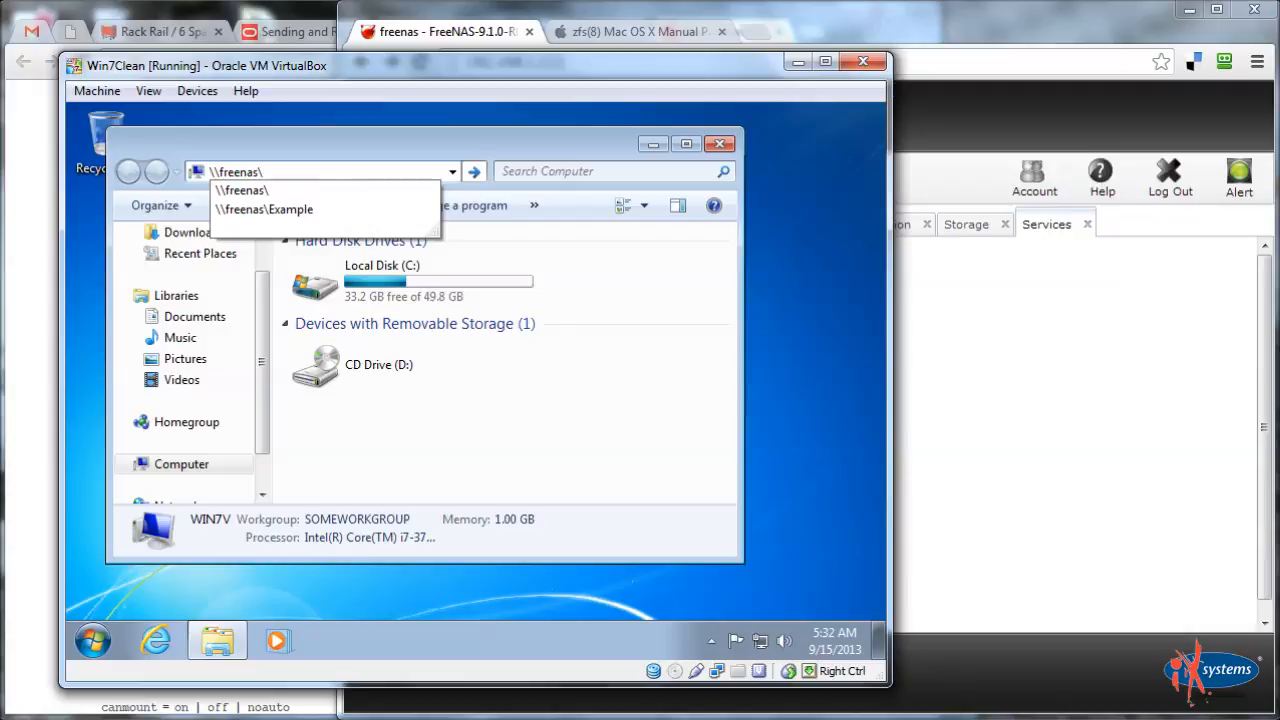
key(Return)
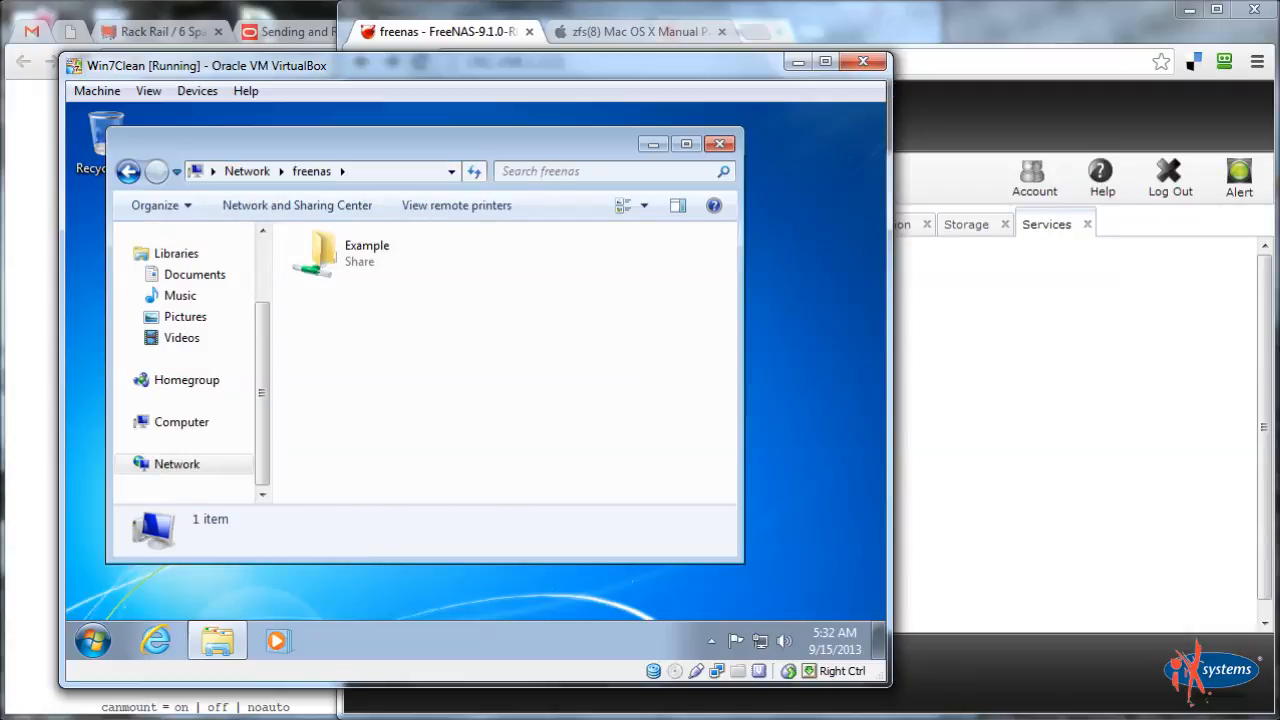
Check the storage volumes on the FreeNAS page, then return to the Windows 7 VM
click(1203, 391)
drag(601, 374, 608, 514)
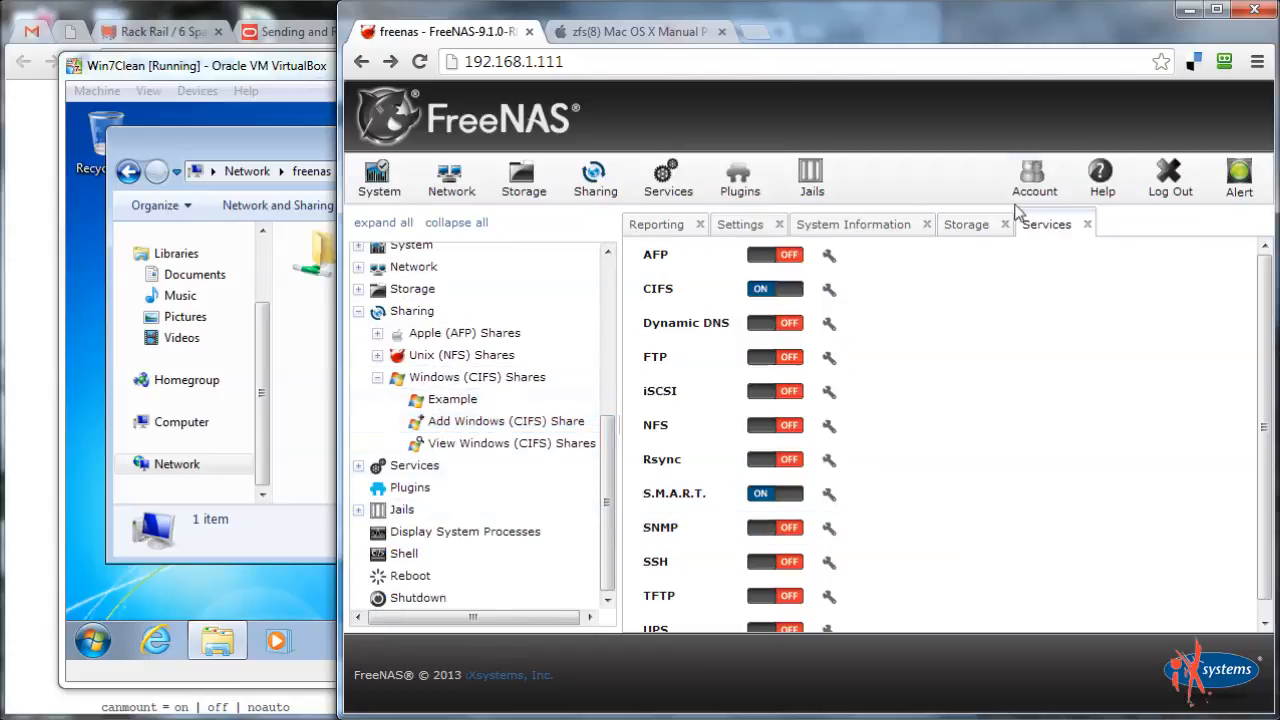
click(966, 226)
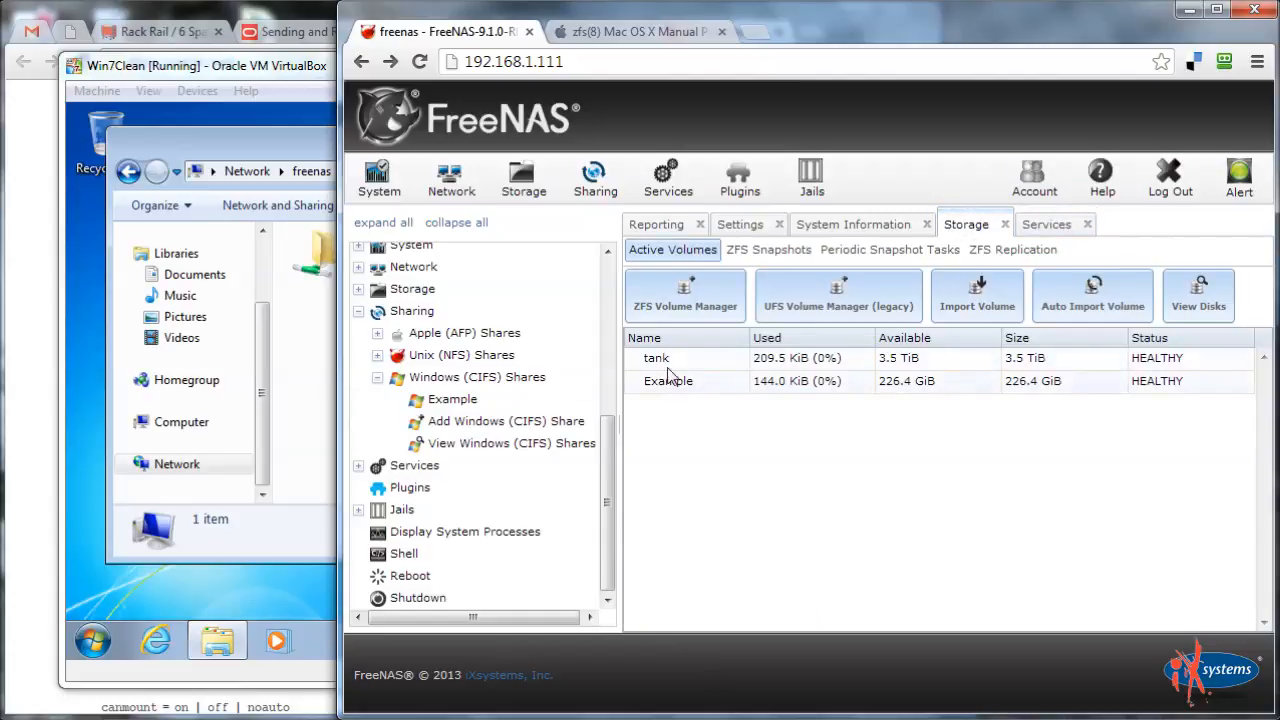
click(330, 330)
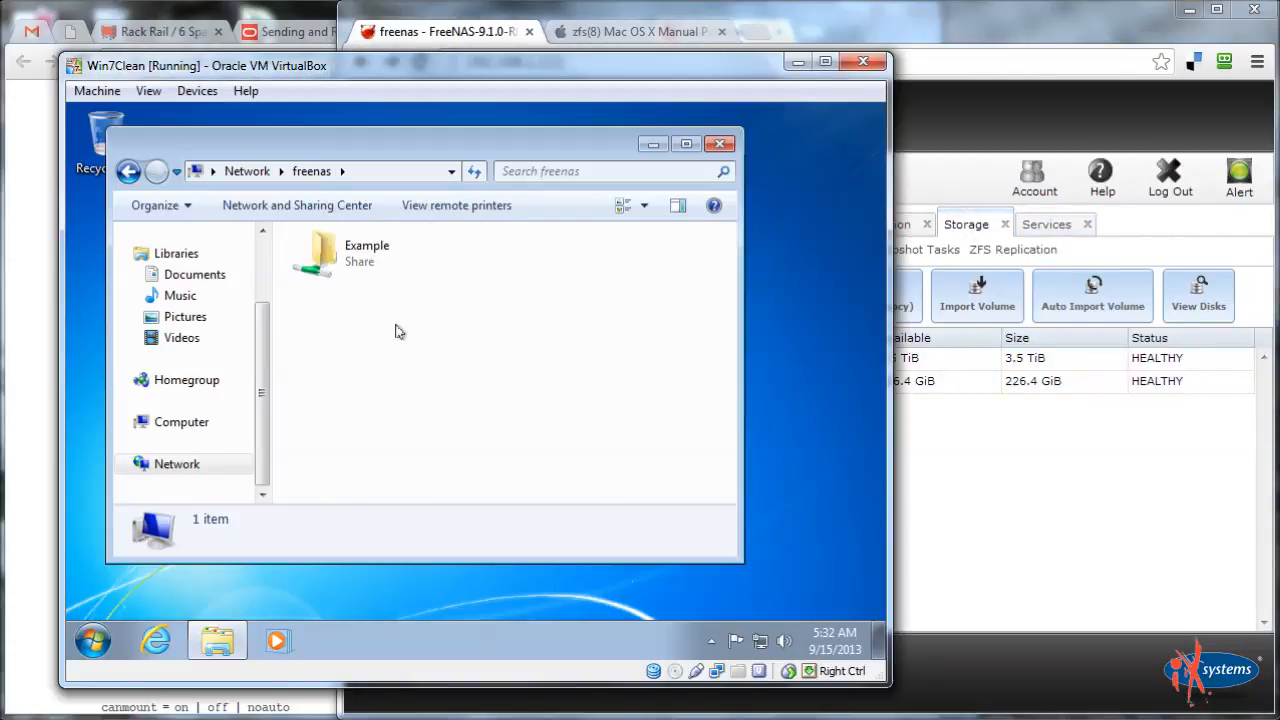
Open the Example share on freenas, showing it is empty
double_click(370, 253)
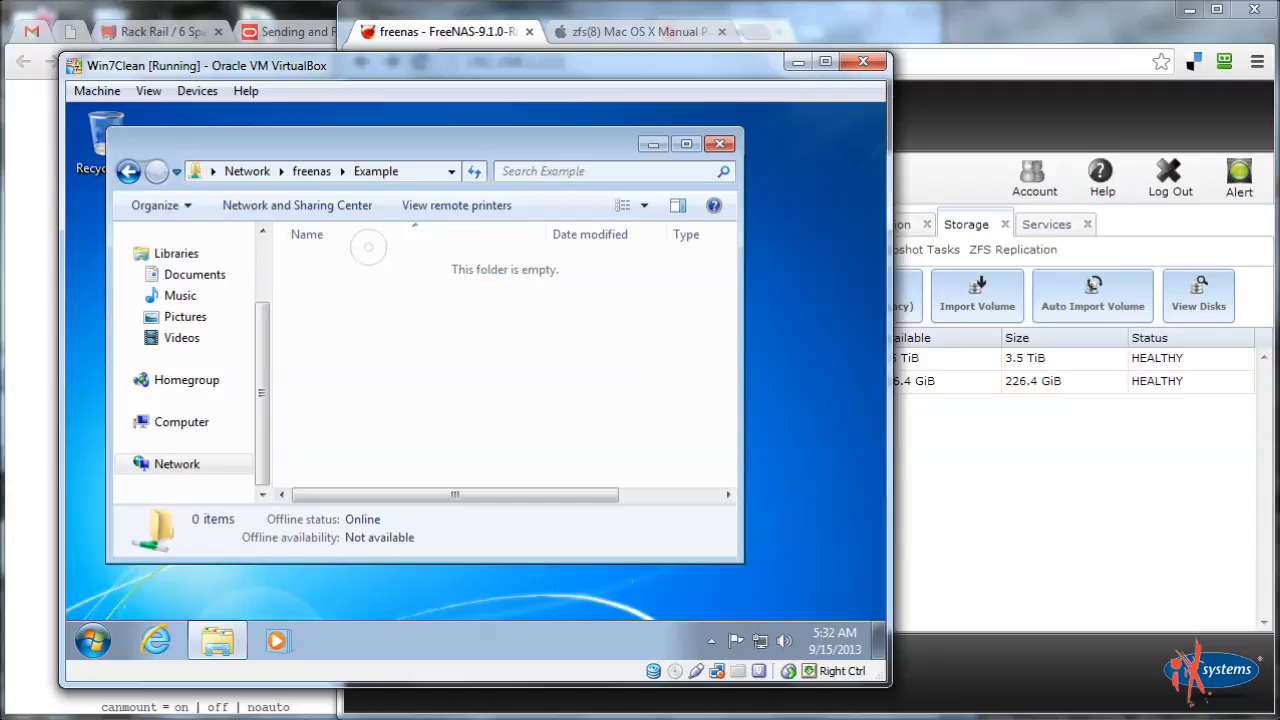
click(316, 178)
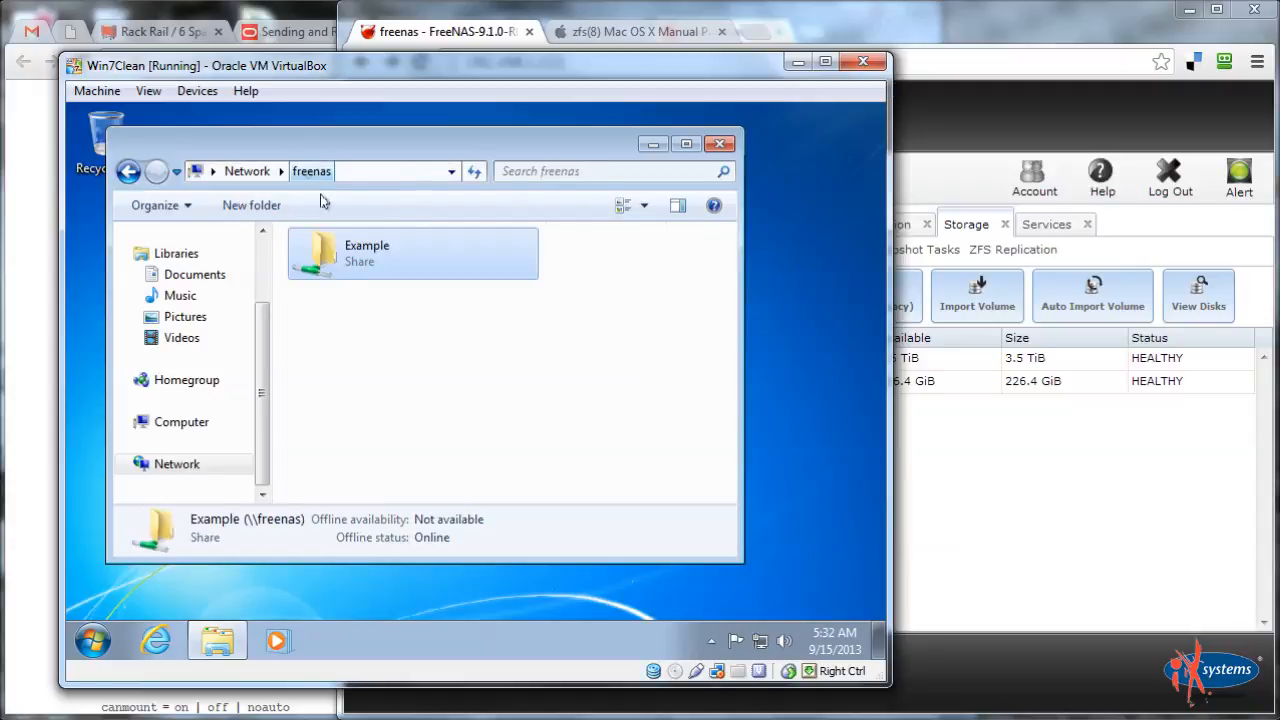
right_click(345, 260)
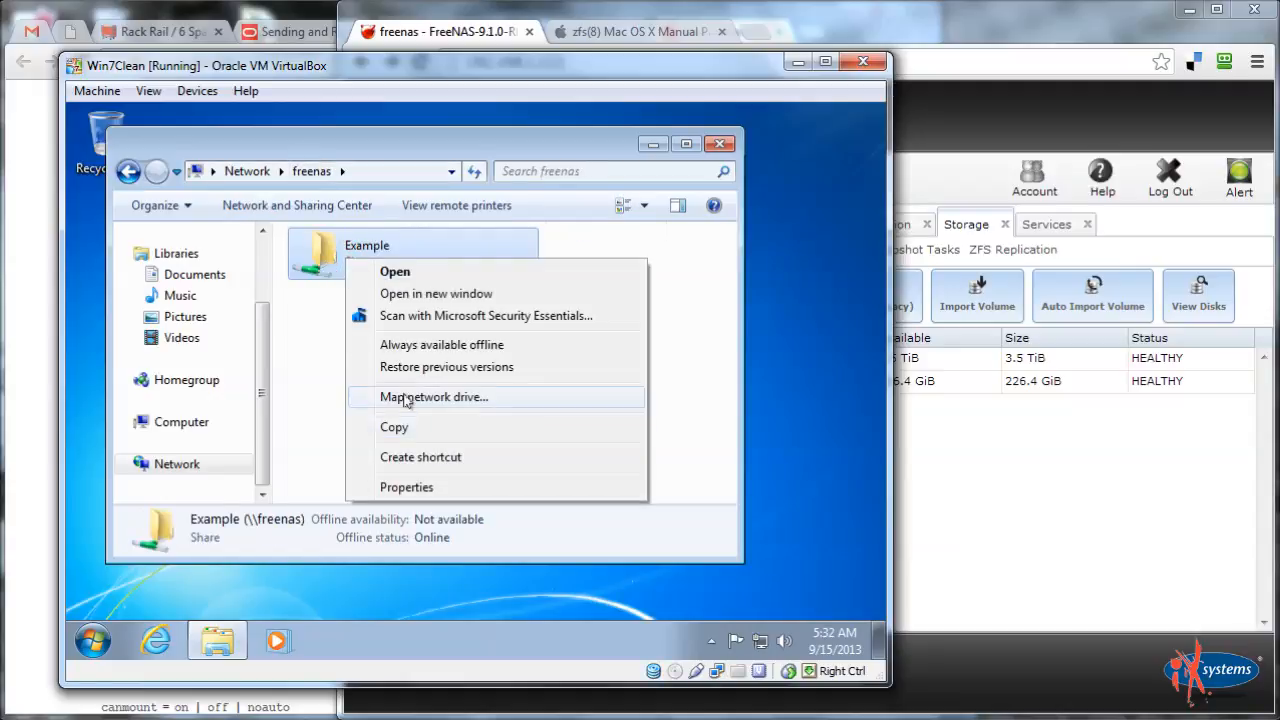
click(300, 388)
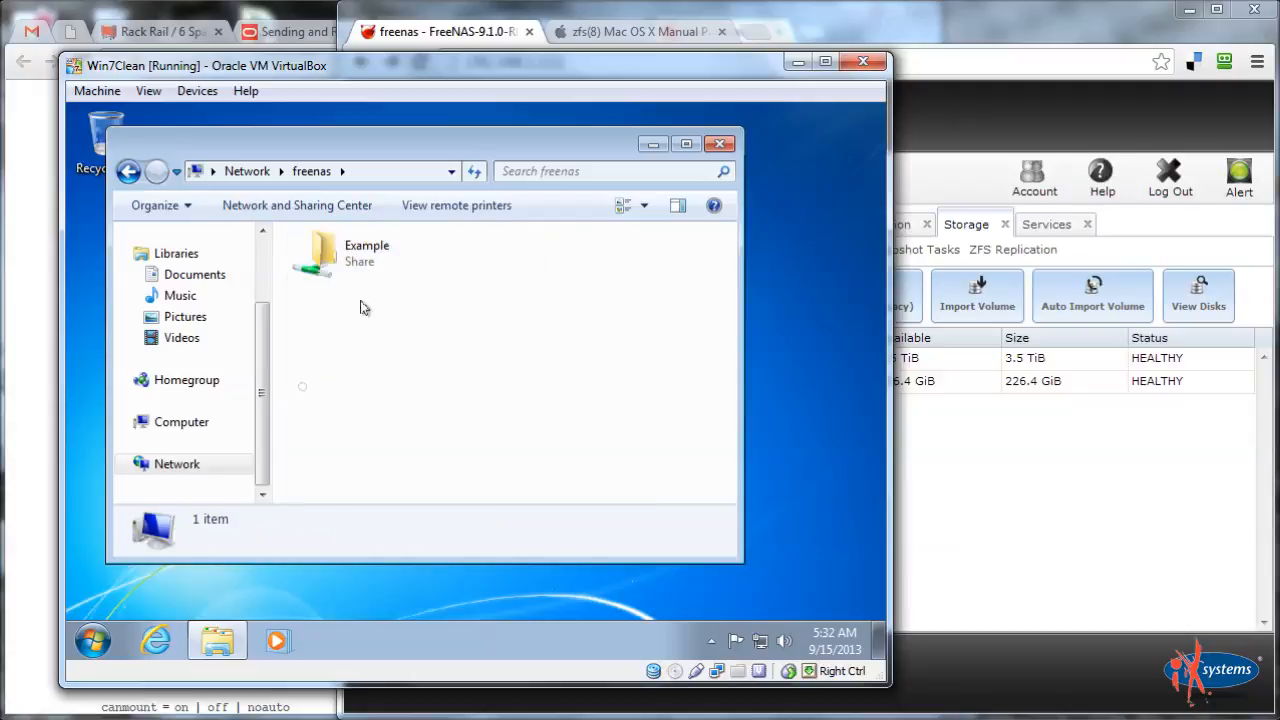
double_click(378, 254)
right_click(418, 311)
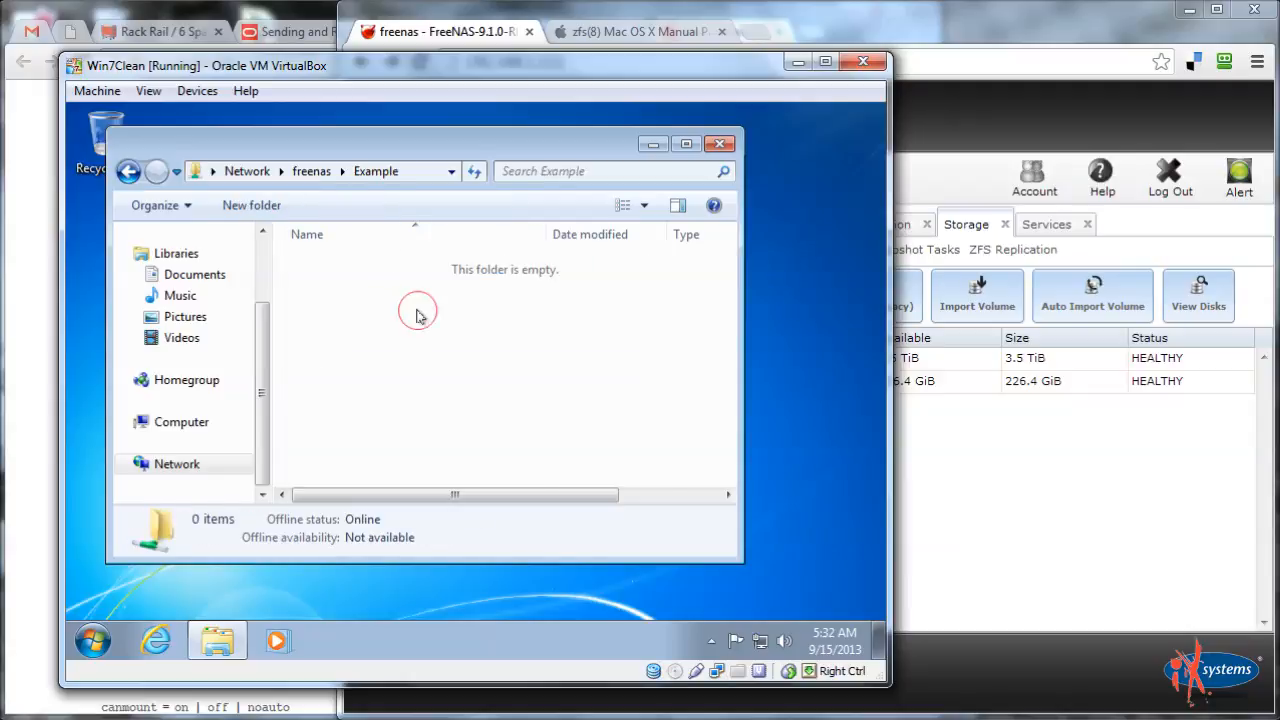
Create a Users folder in the Example share and check inside it
mouse_move(464, 522)
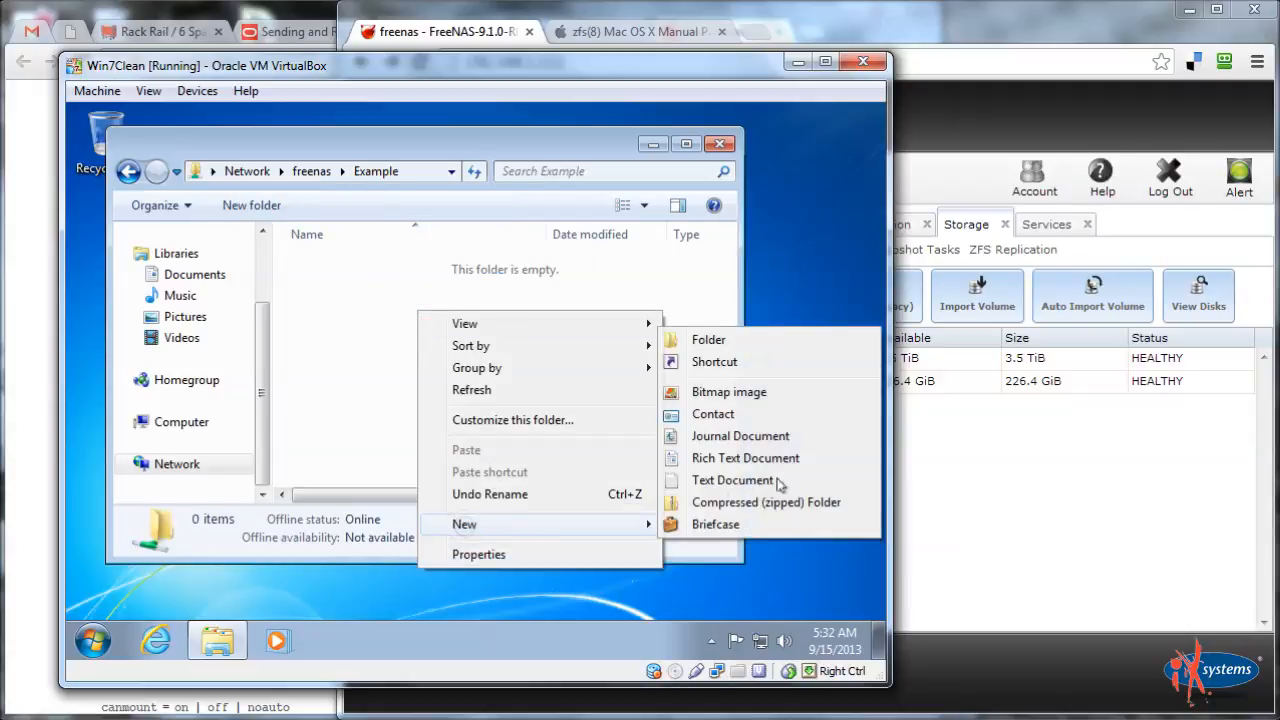
click(749, 345)
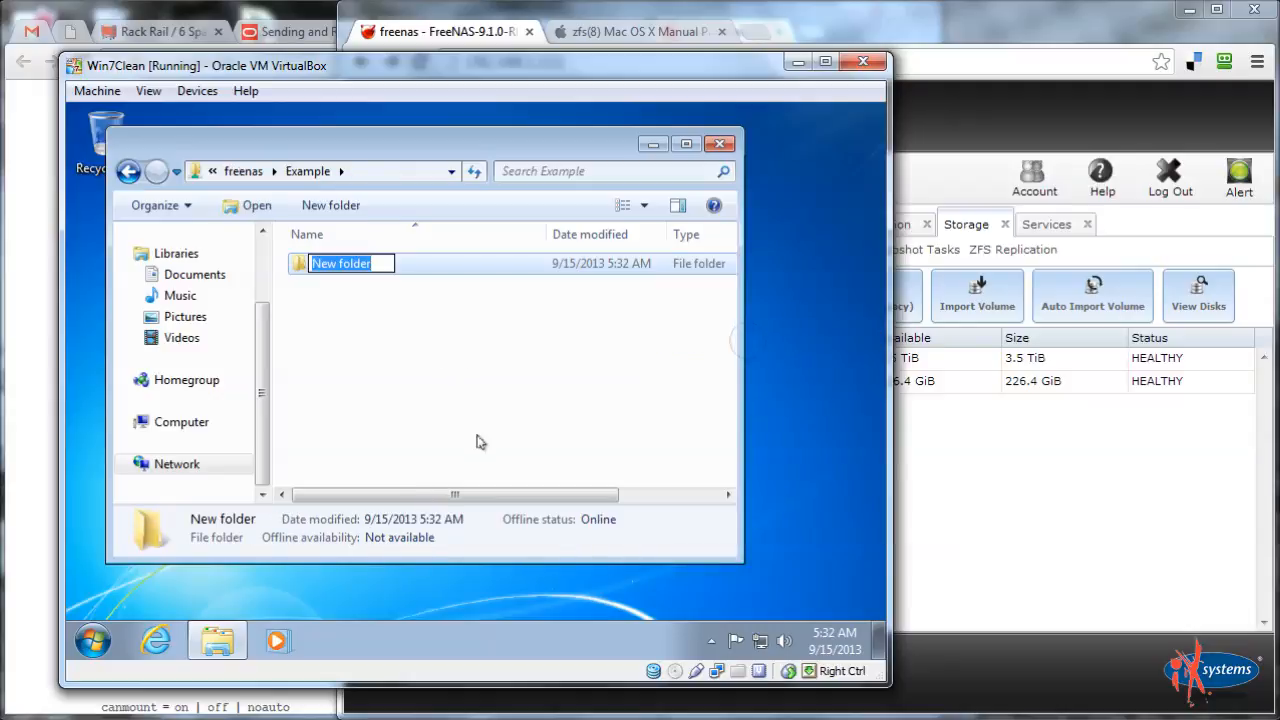
text(Users)
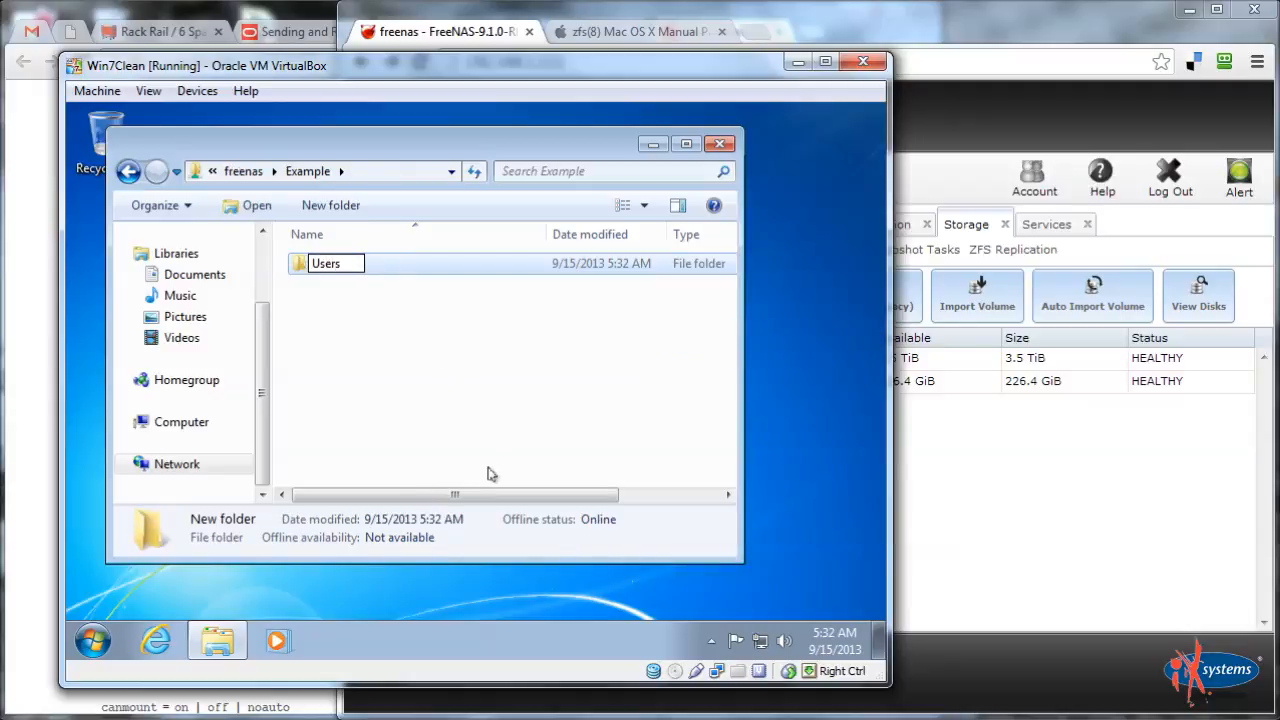
key(Return)
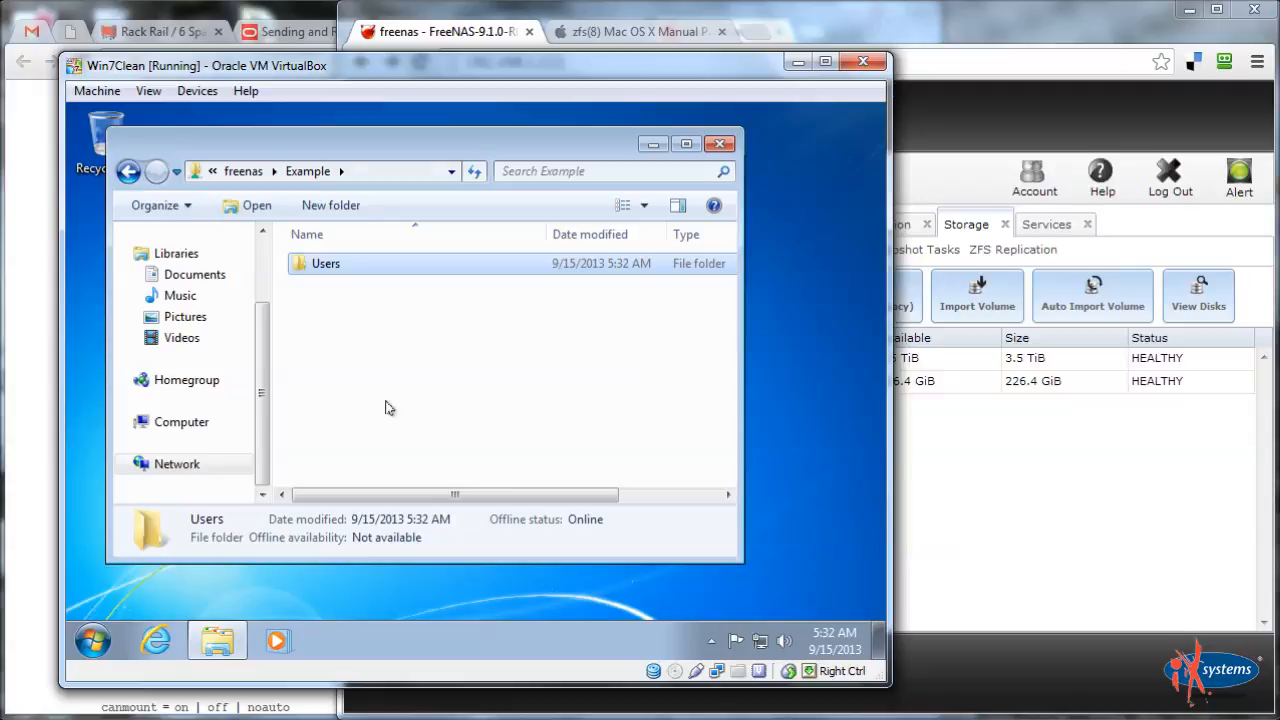
right_click(306, 264)
click(340, 274)
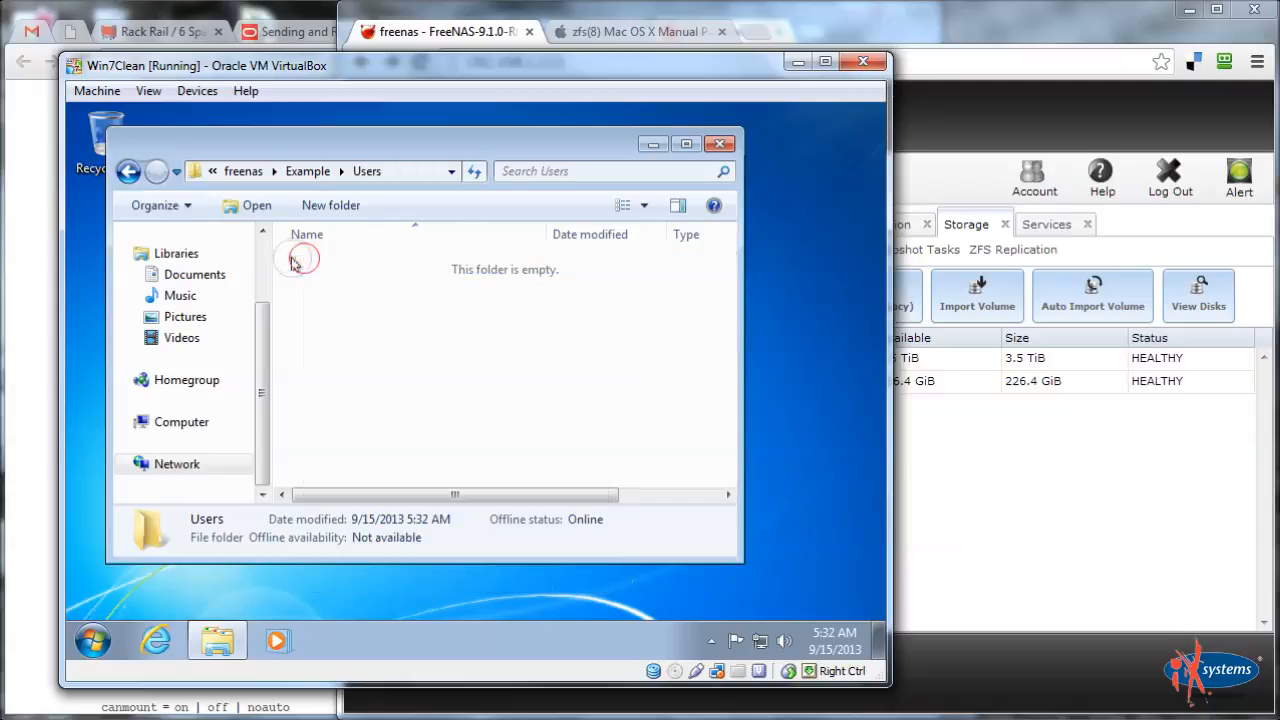
right_click(336, 317)
click(318, 424)
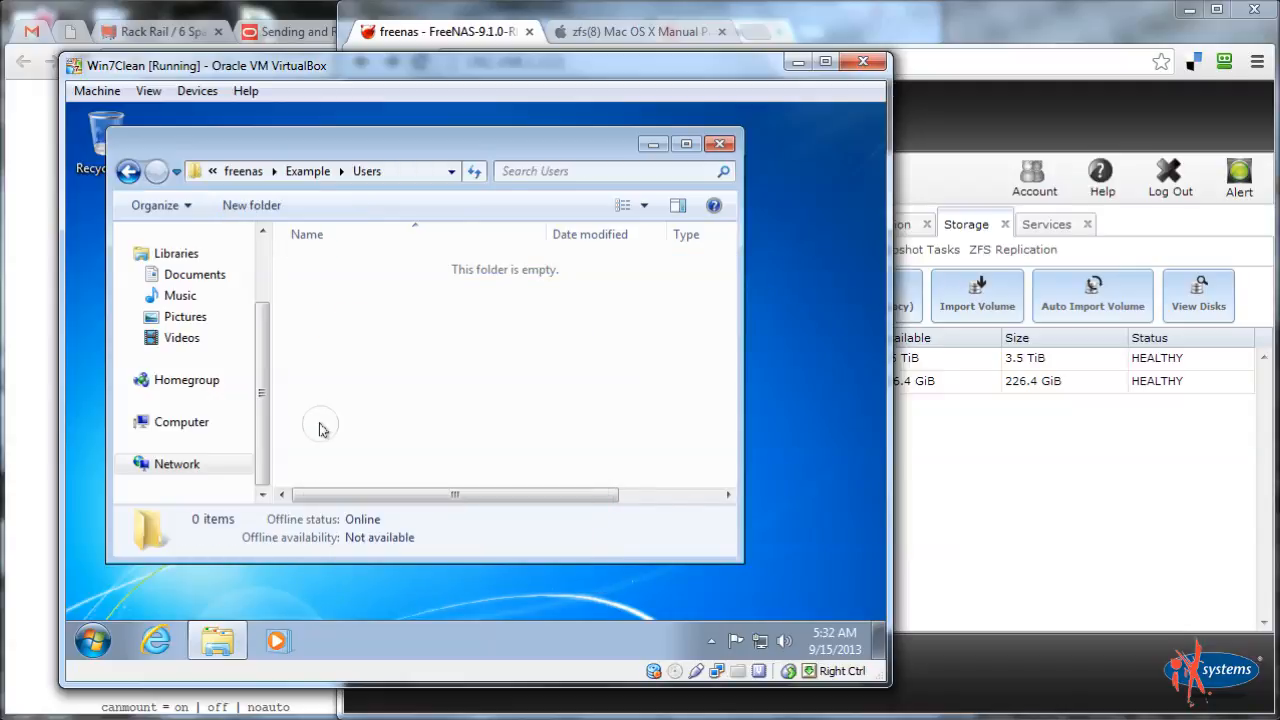
click(305, 172)
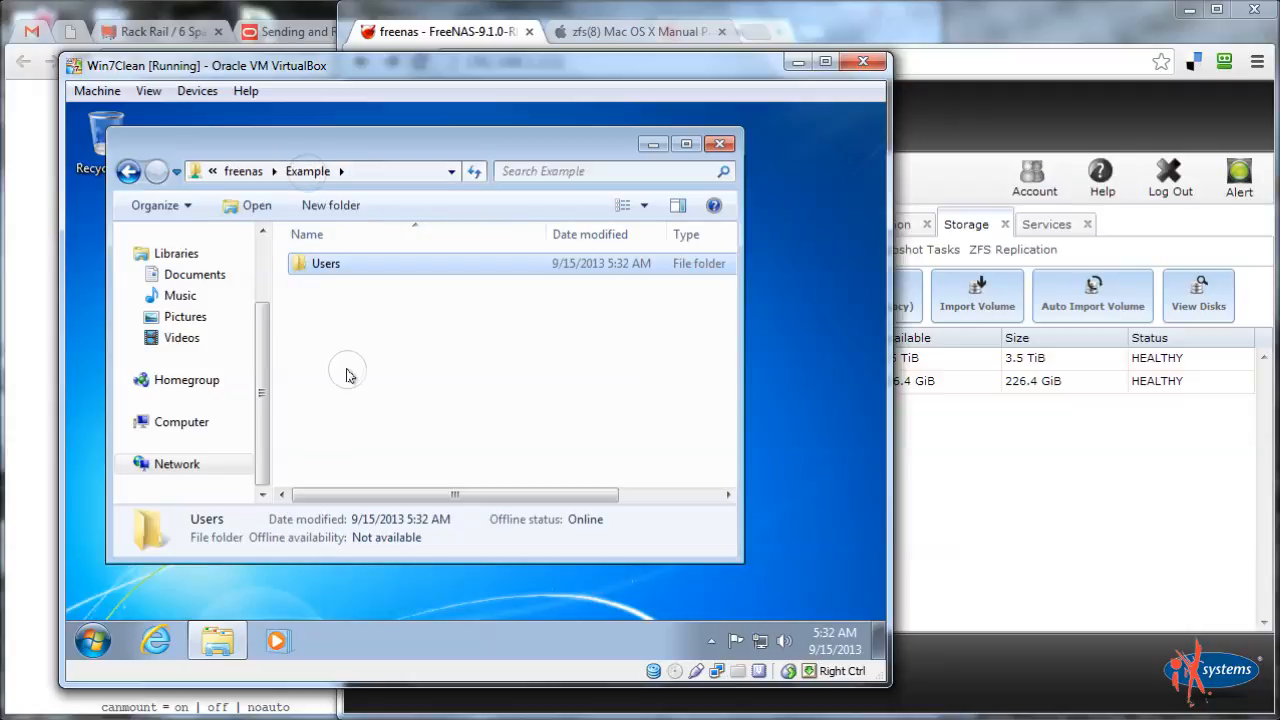
Create folders UsersWithTraversal and UsersWithTraversalAndList in Example
right_click(358, 339)
mouse_move(428, 552)
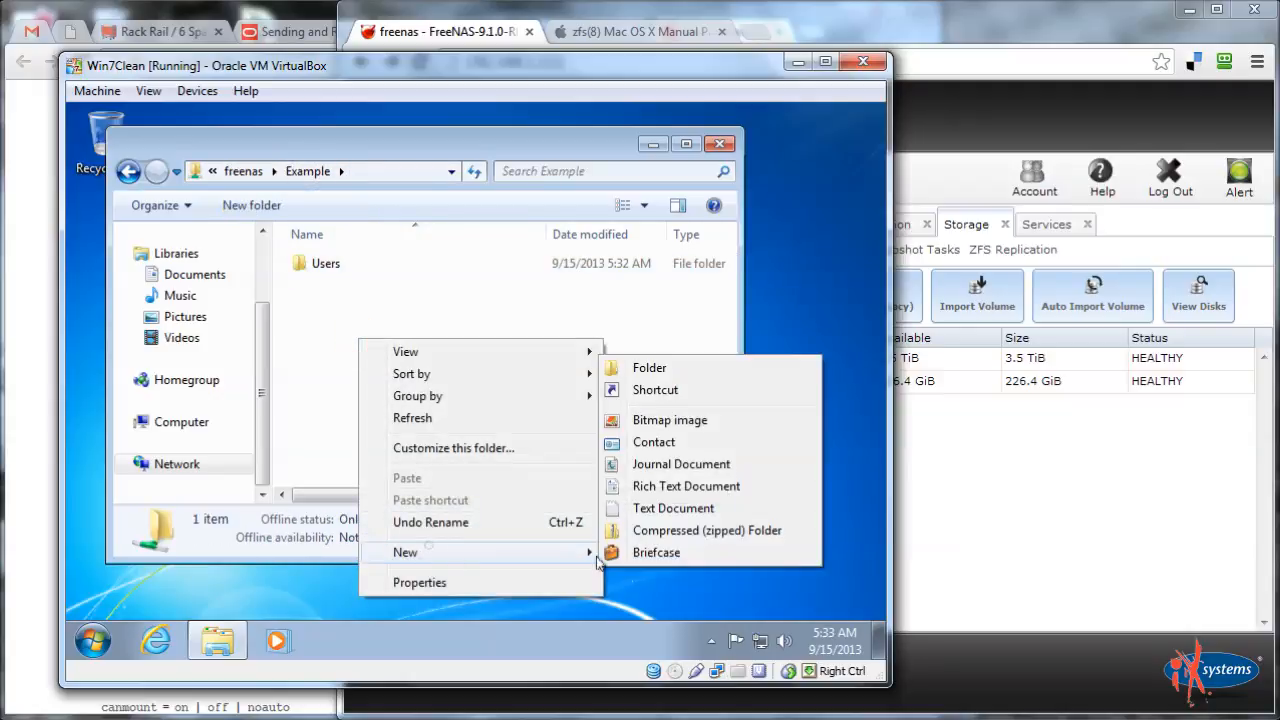
click(697, 371)
text(Users)
text(With)
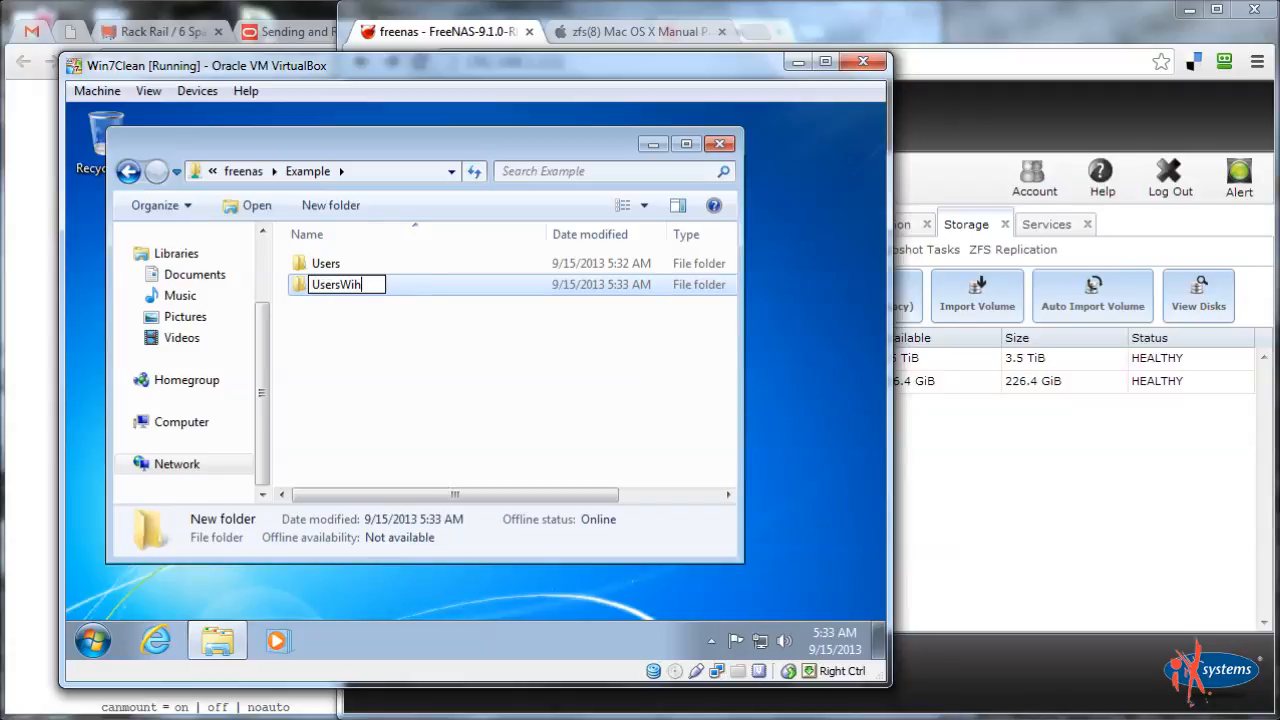
text(Traversal)
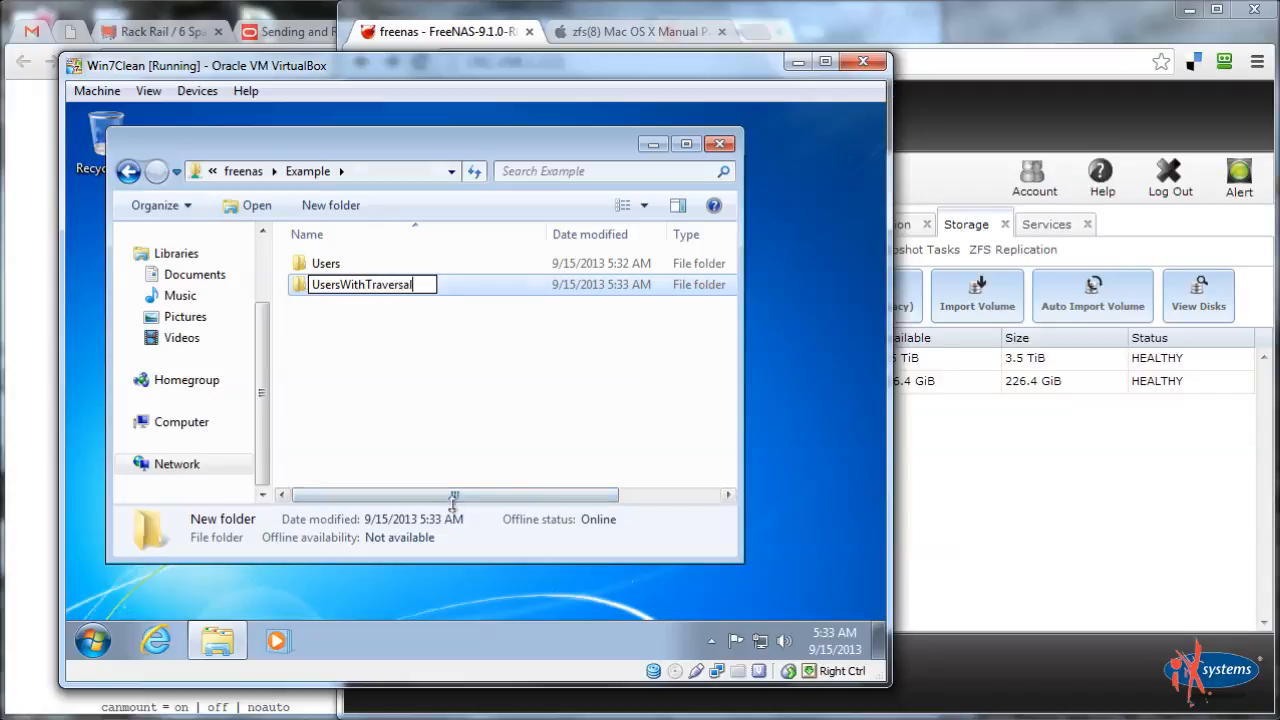
key(Return)
right_click(391, 395)
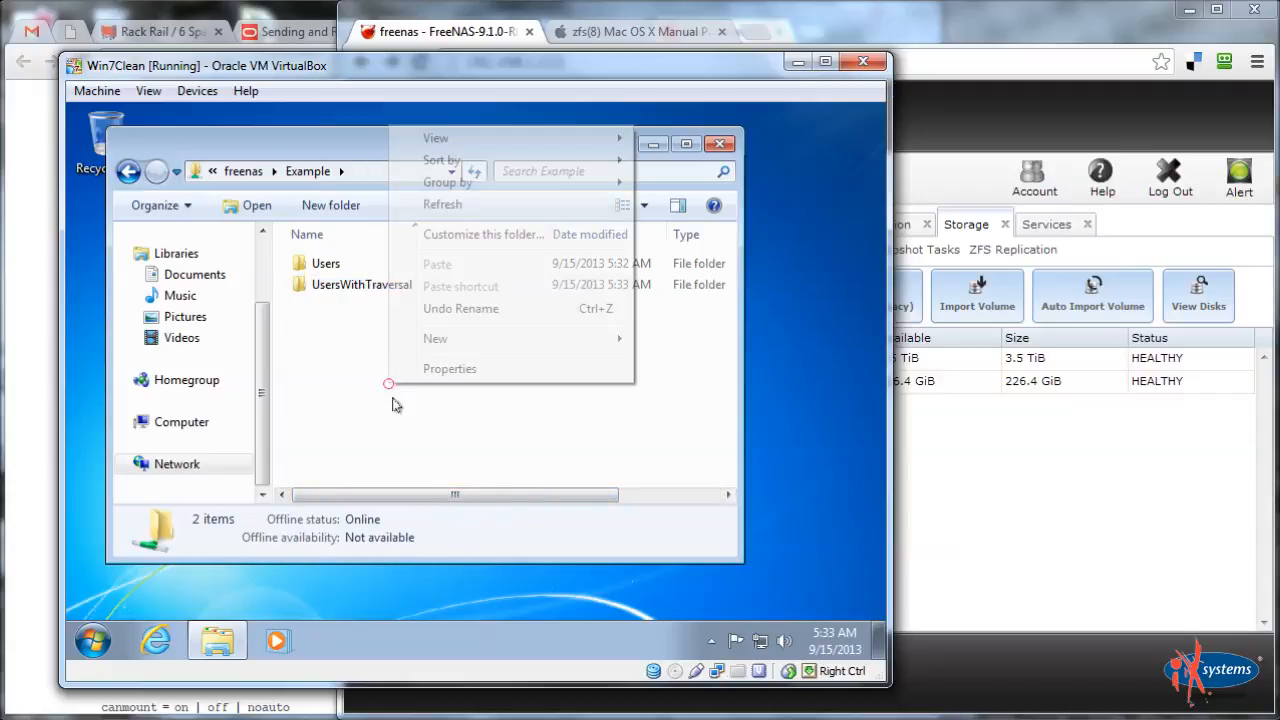
mouse_move(431, 340)
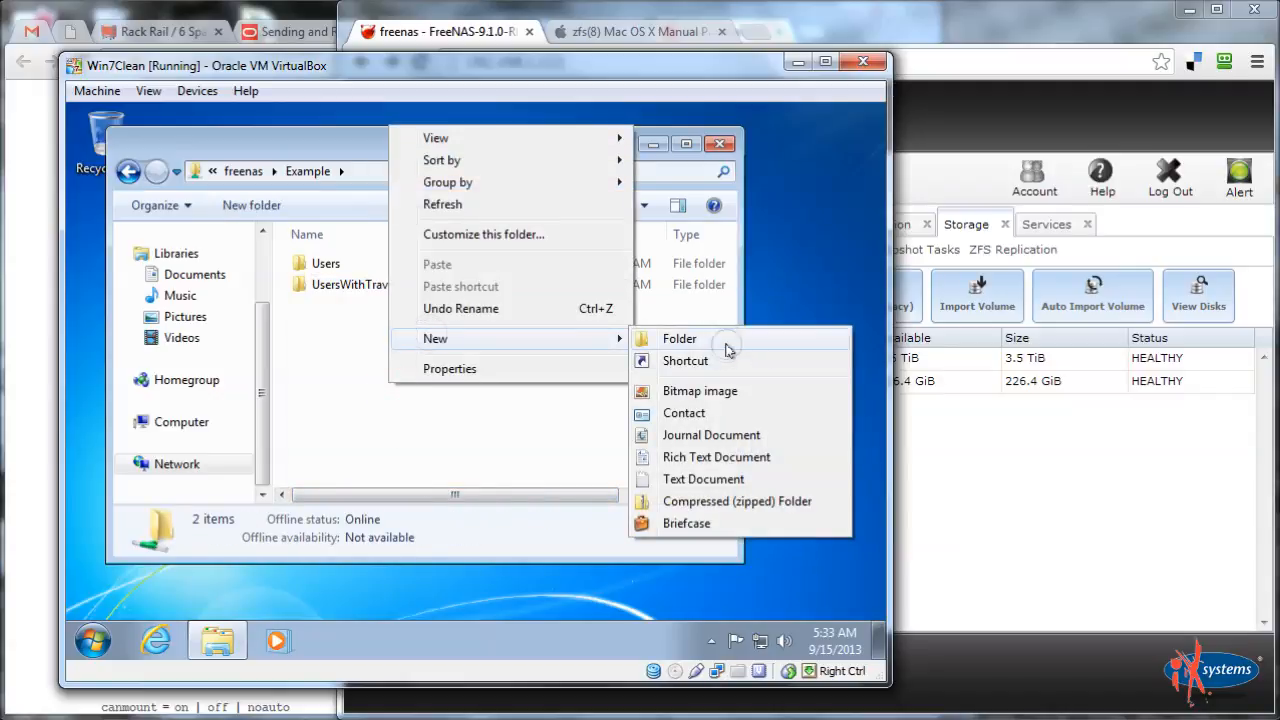
click(682, 339)
text(Users)
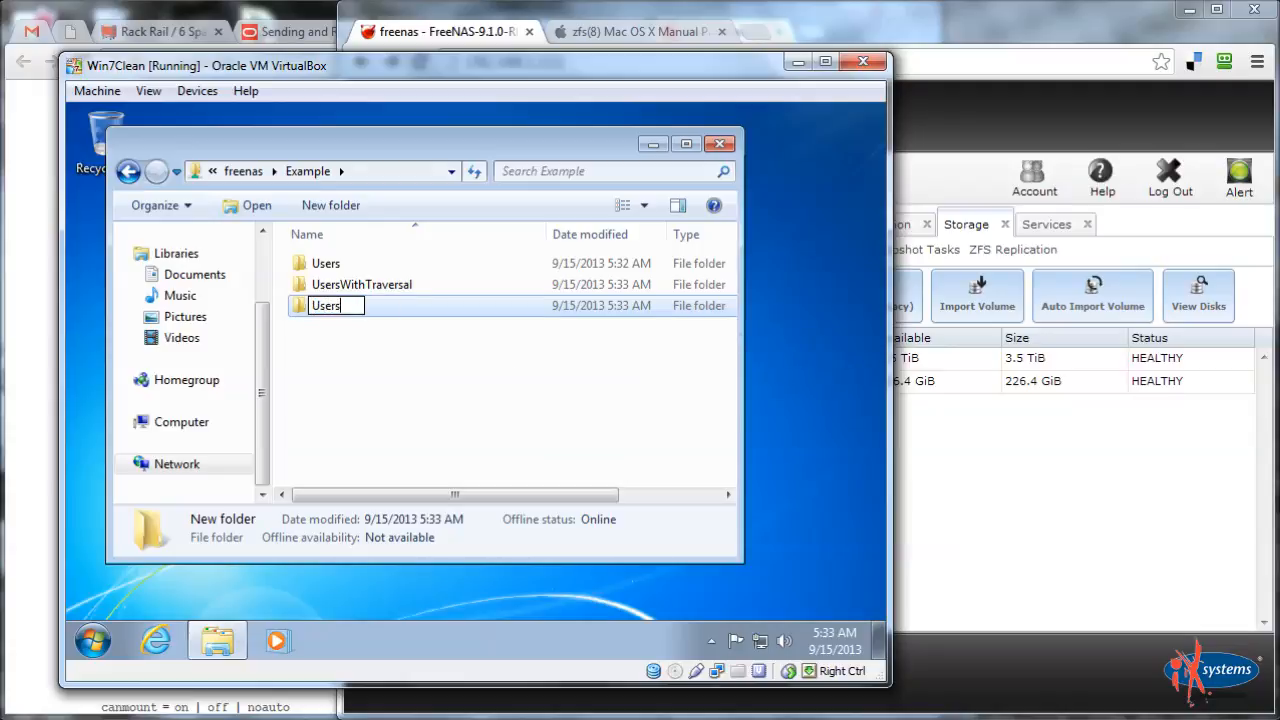
text(WithTraver)
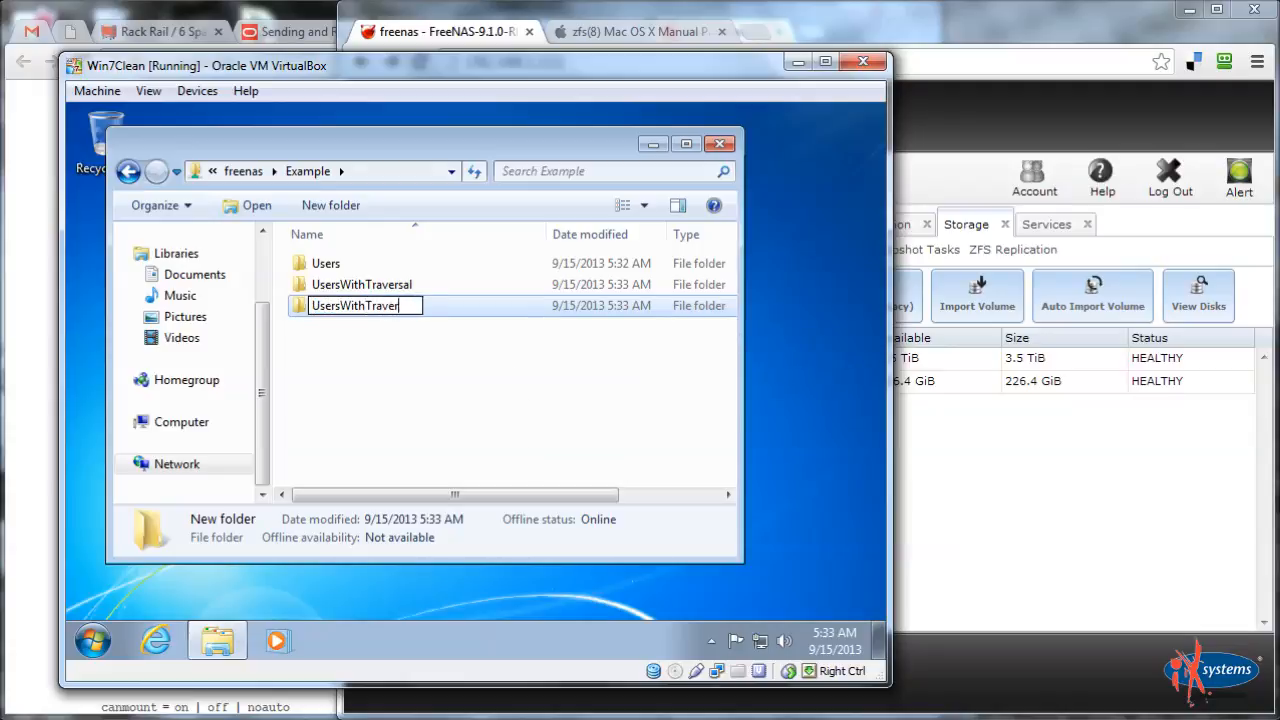
text(salAndList)
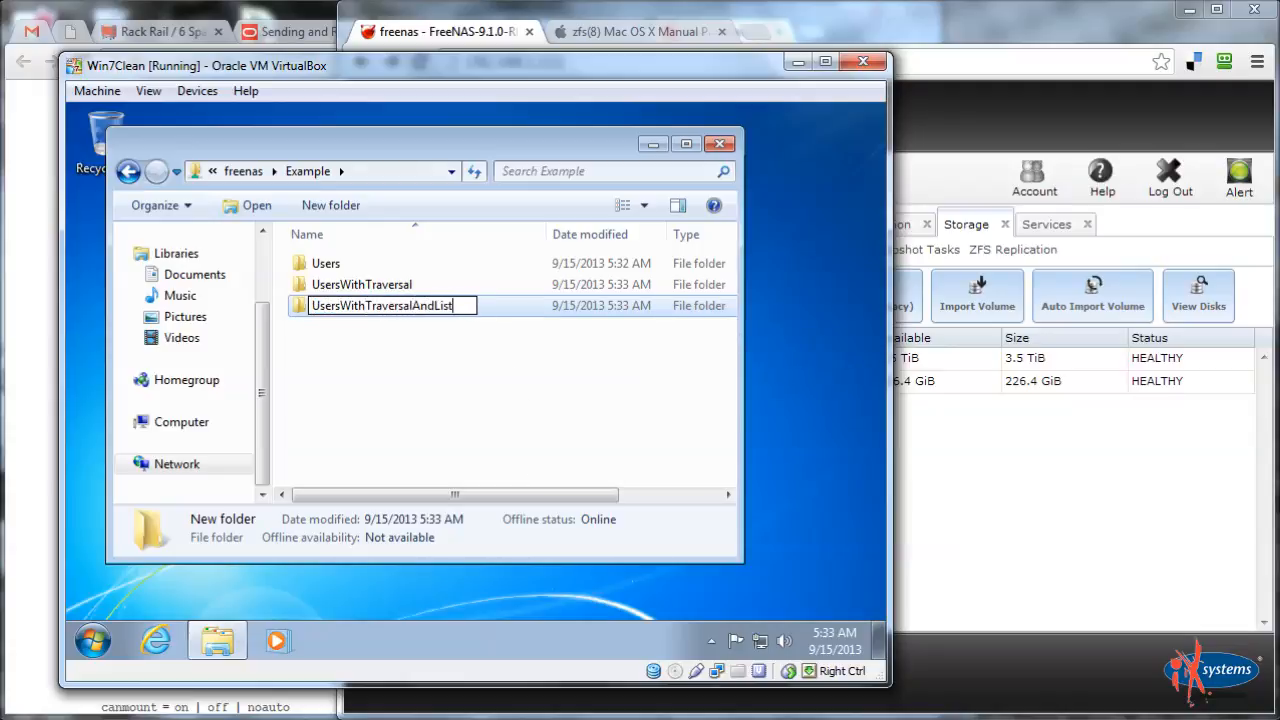
key(Return)
Create folders ReadOnly, None and ReadModify in Example
right_click(364, 372)
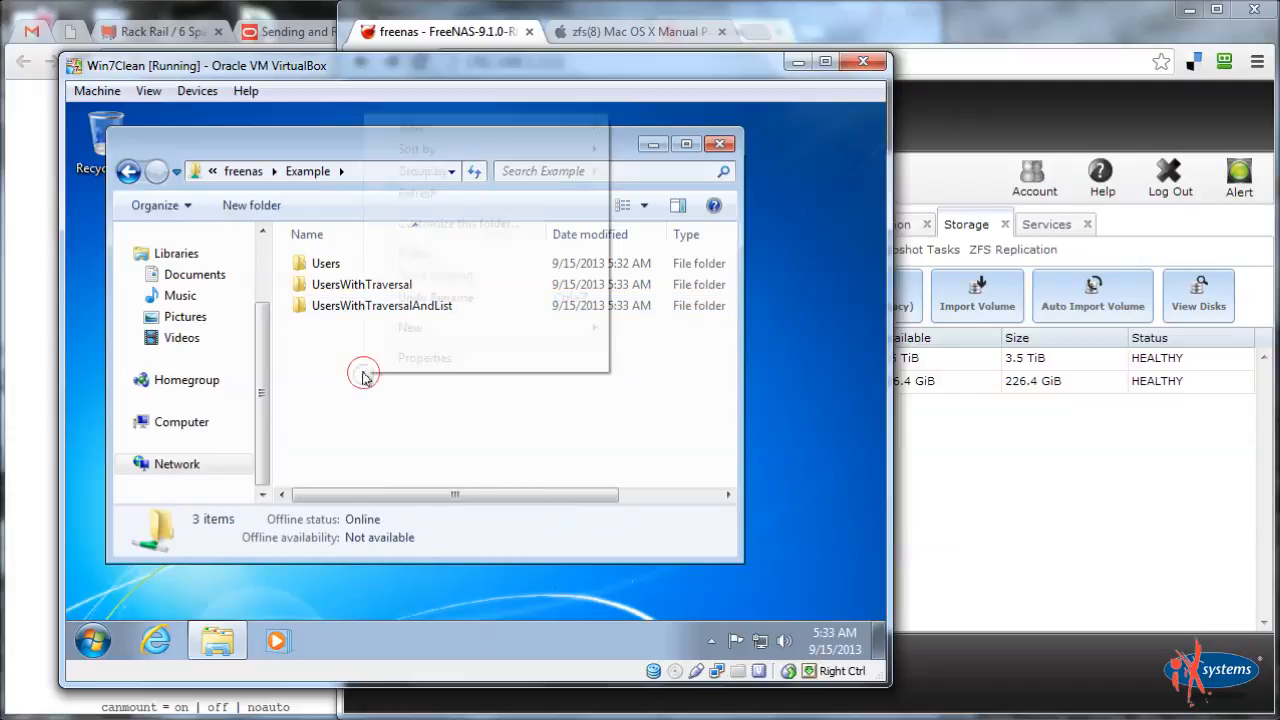
mouse_move(415, 335)
click(660, 330)
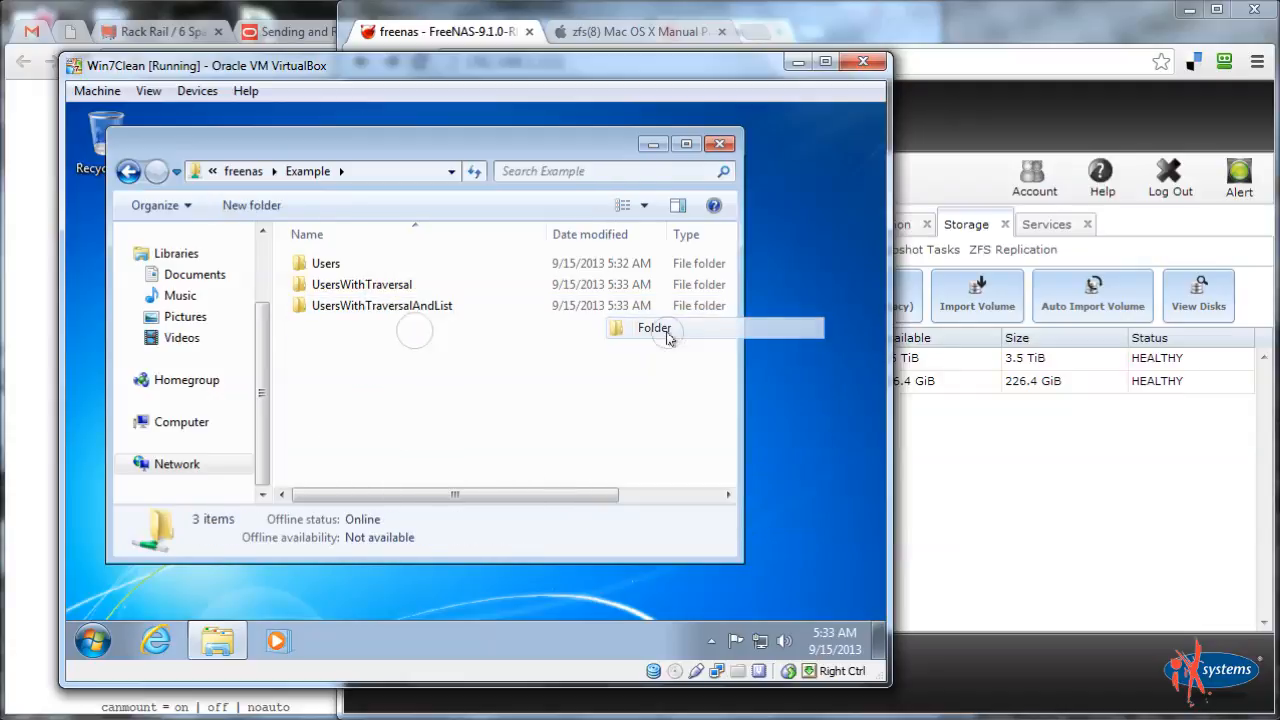
text(ReadOnly)
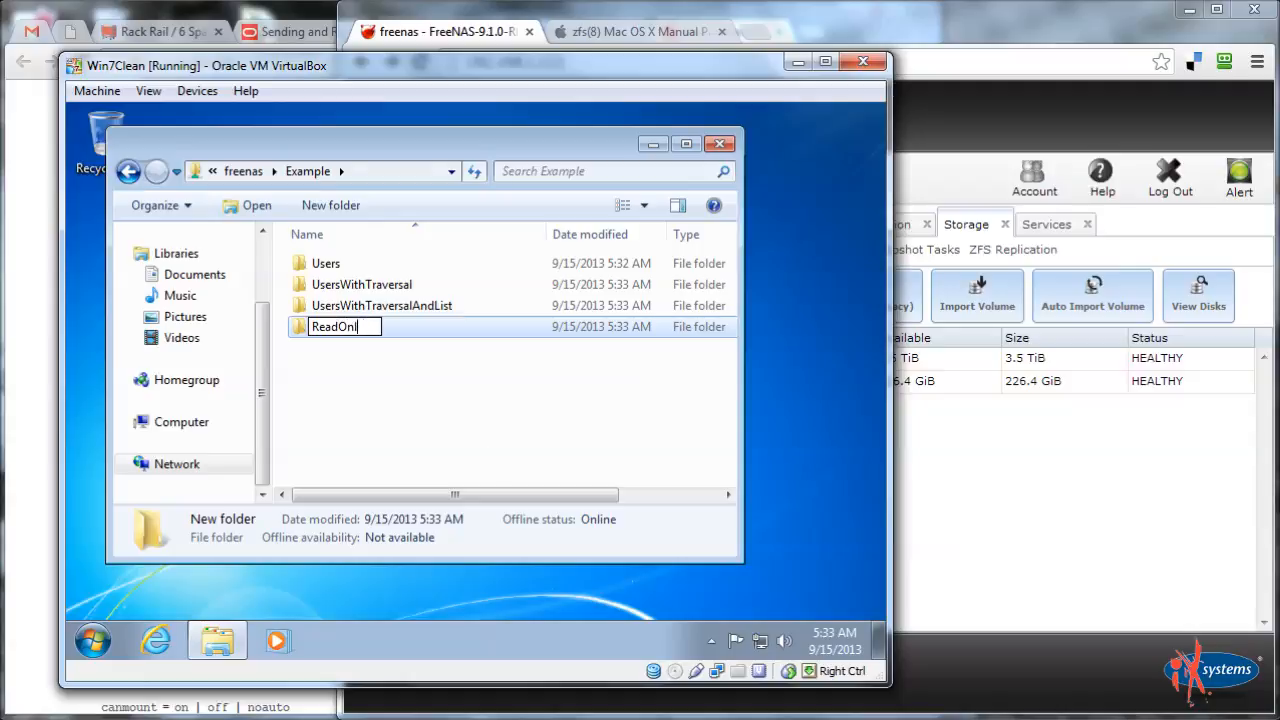
key(Return)
right_click(444, 400)
mouse_move(506, 349)
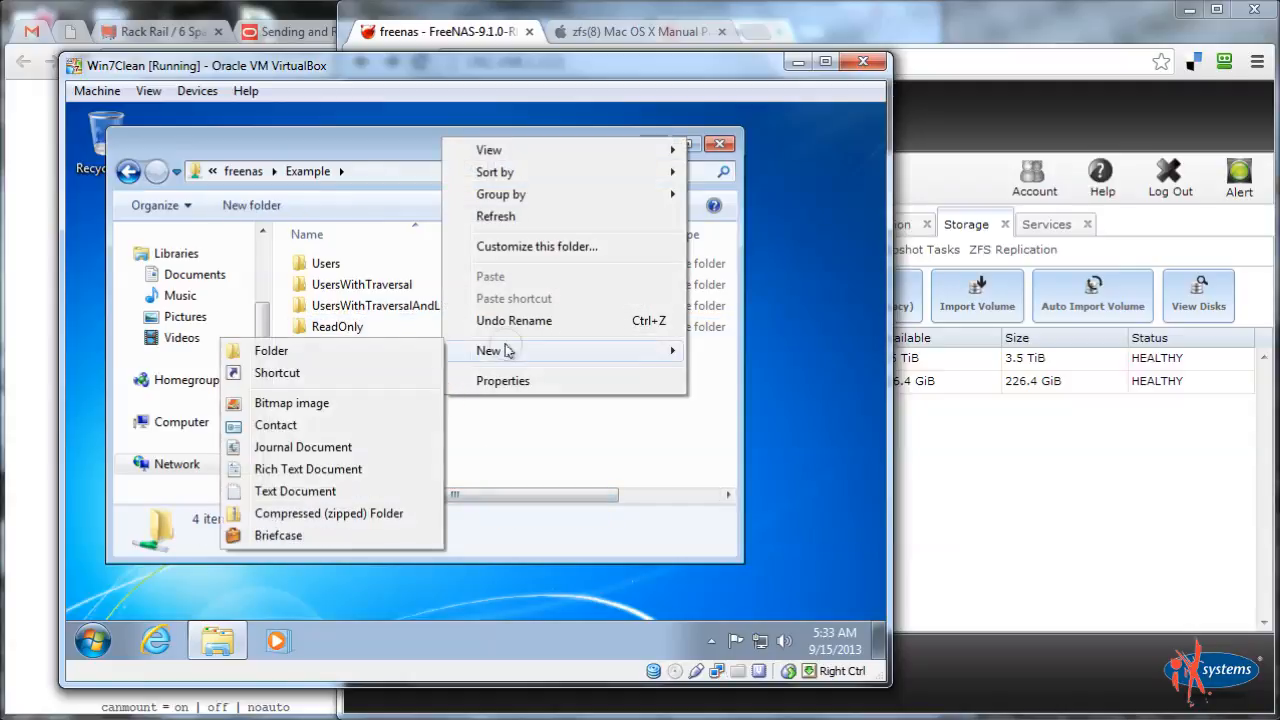
click(305, 358)
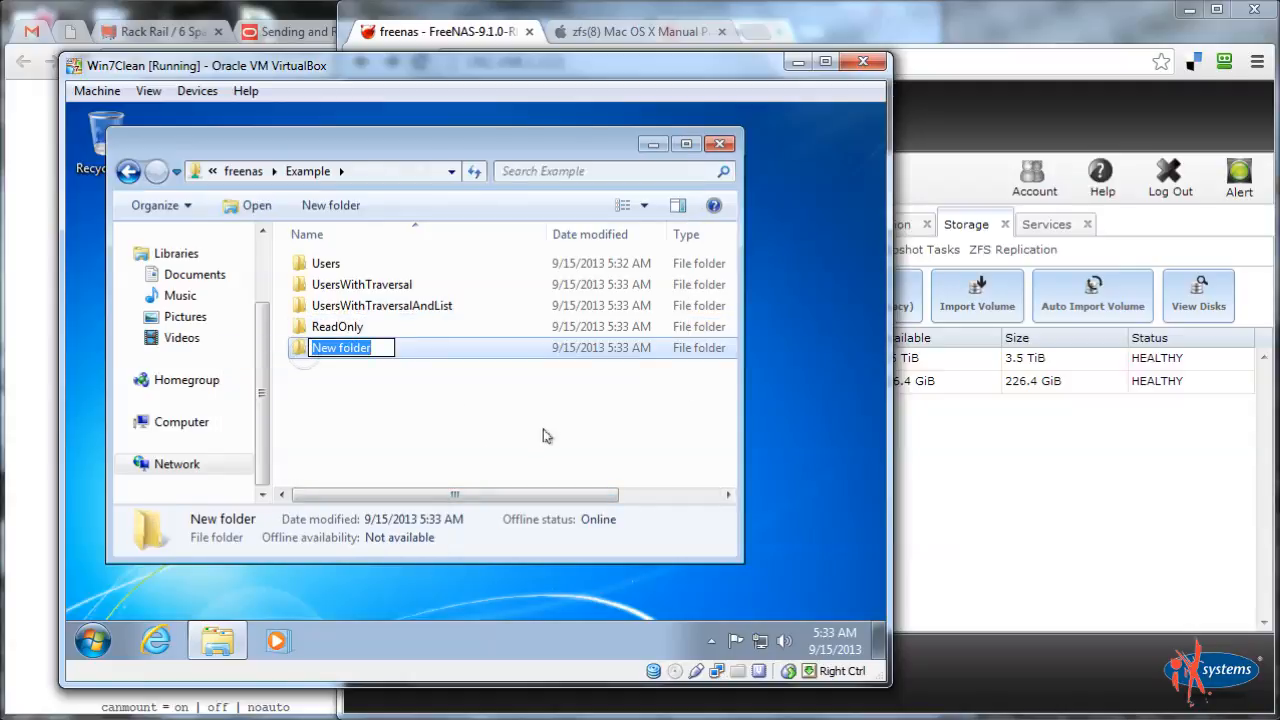
text(None)
key(Return)
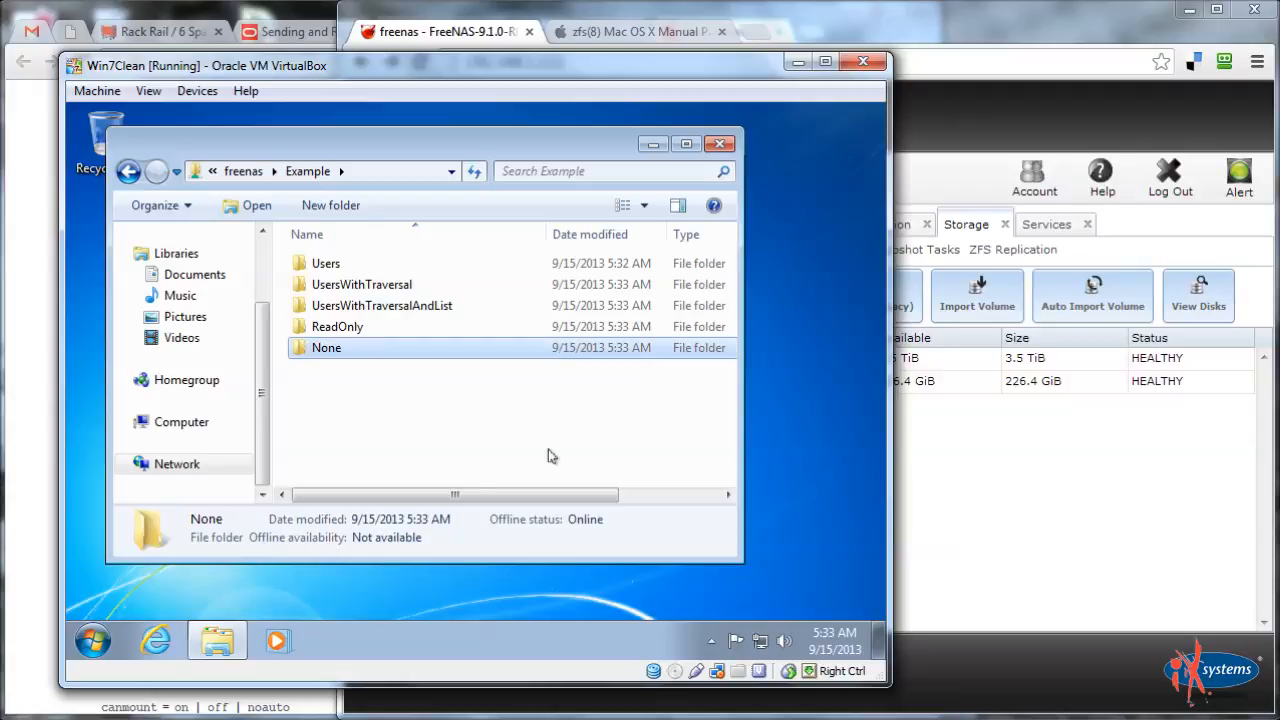
right_click(386, 409)
click(442, 366)
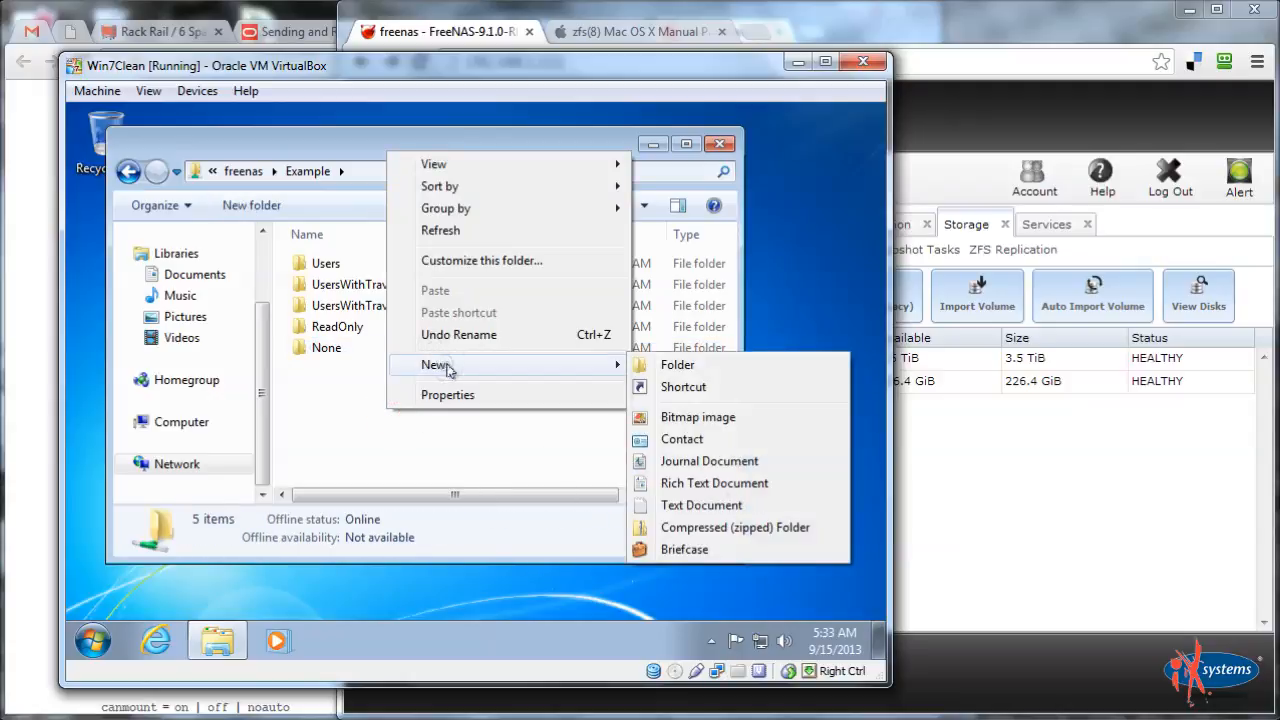
click(727, 371)
text(Read)
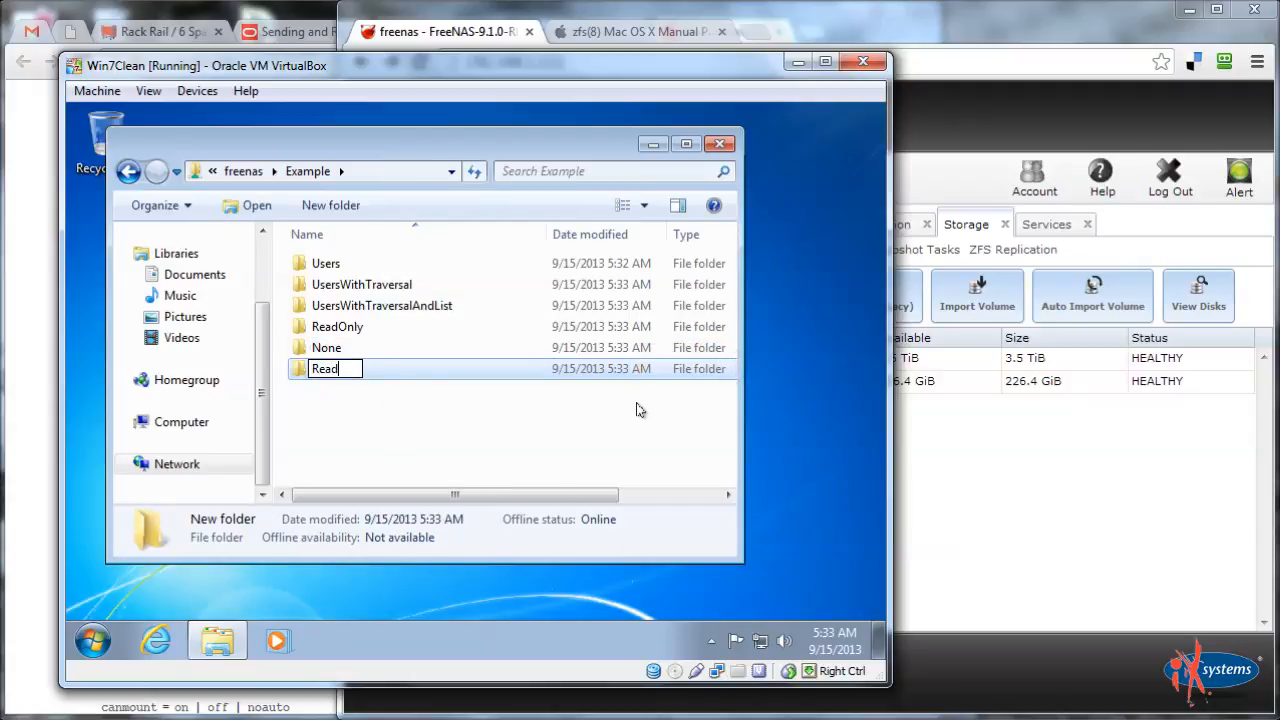
text(Modify)
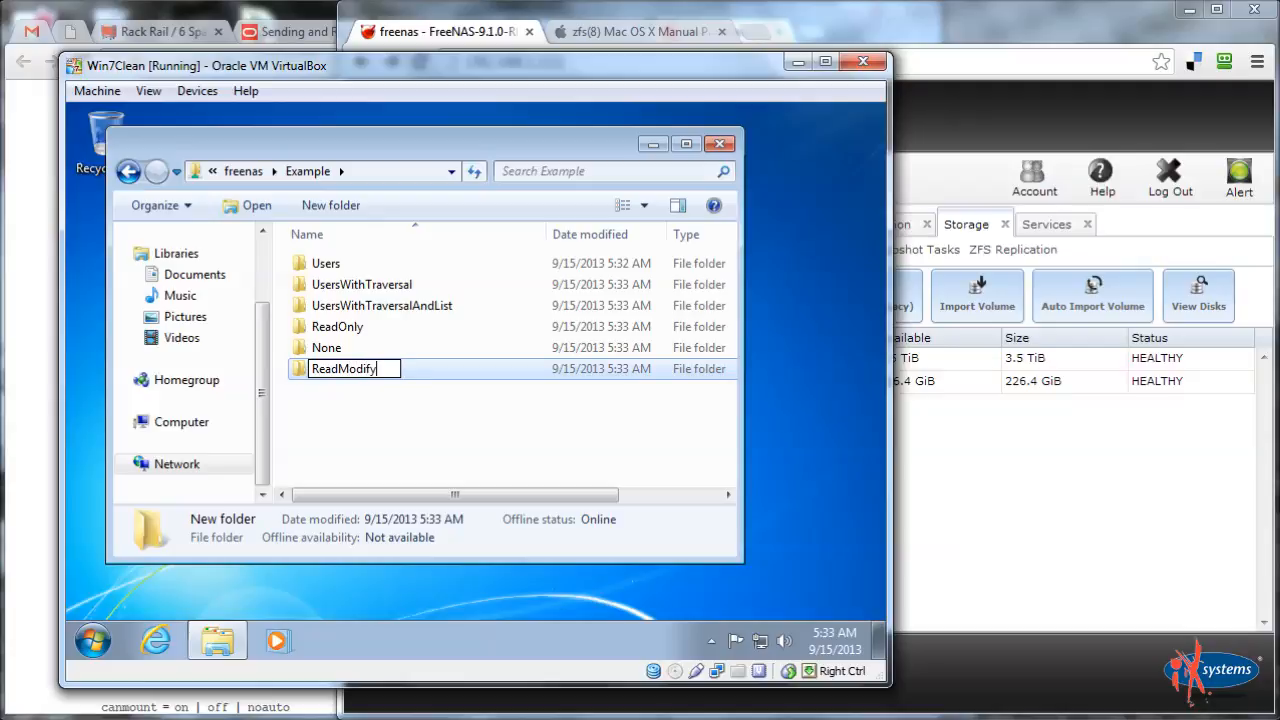
key(Return)
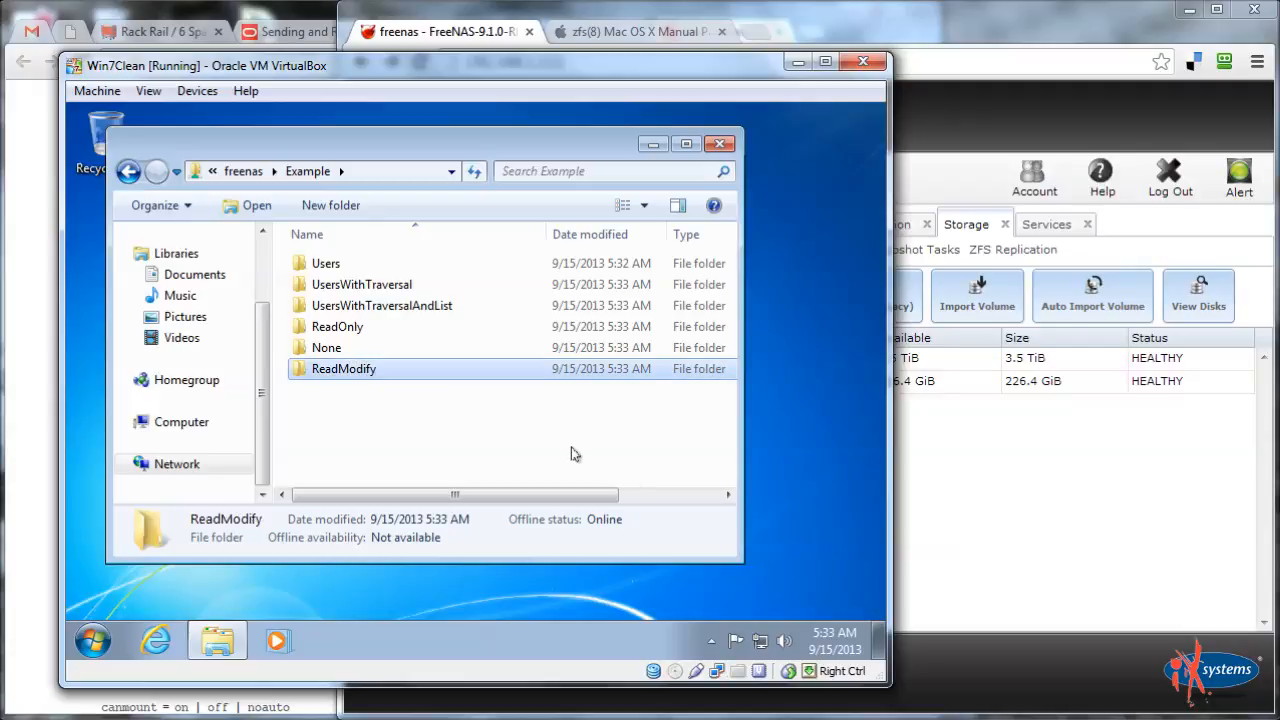
click(404, 455)
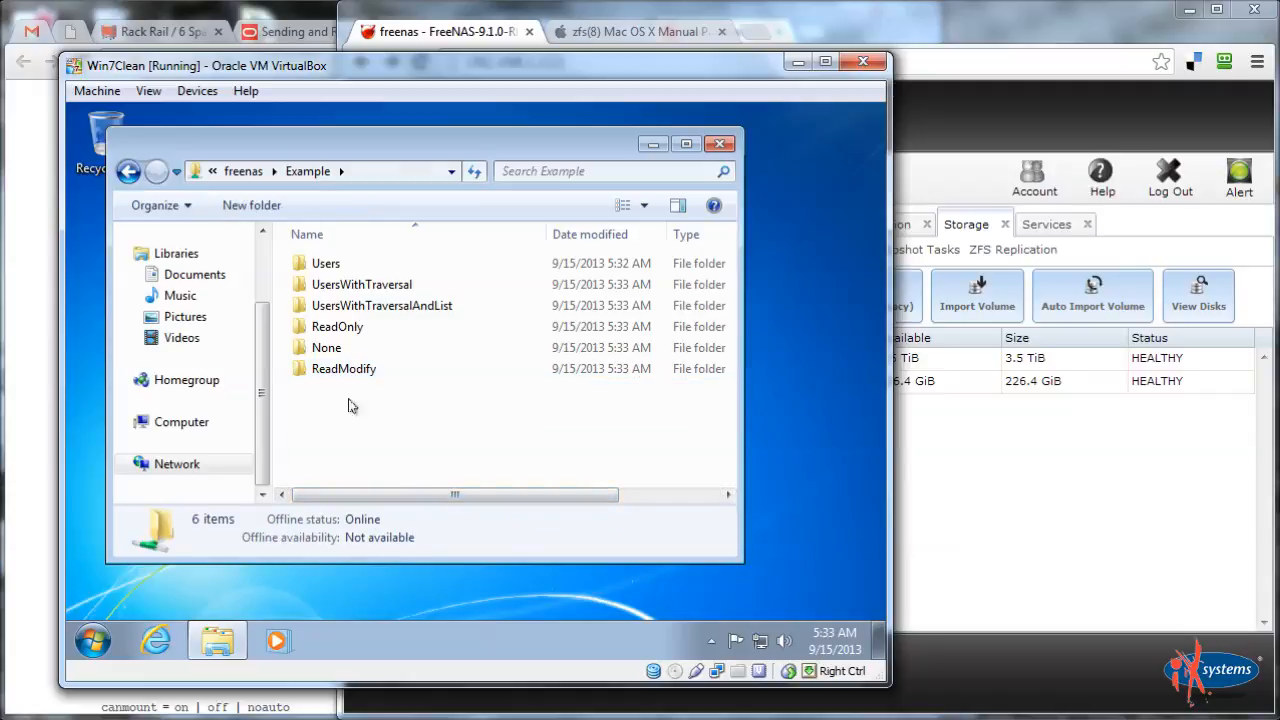
Review UsersWithTraversal's Security tab permissions for the admin user and wheel group
right_click(330, 285)
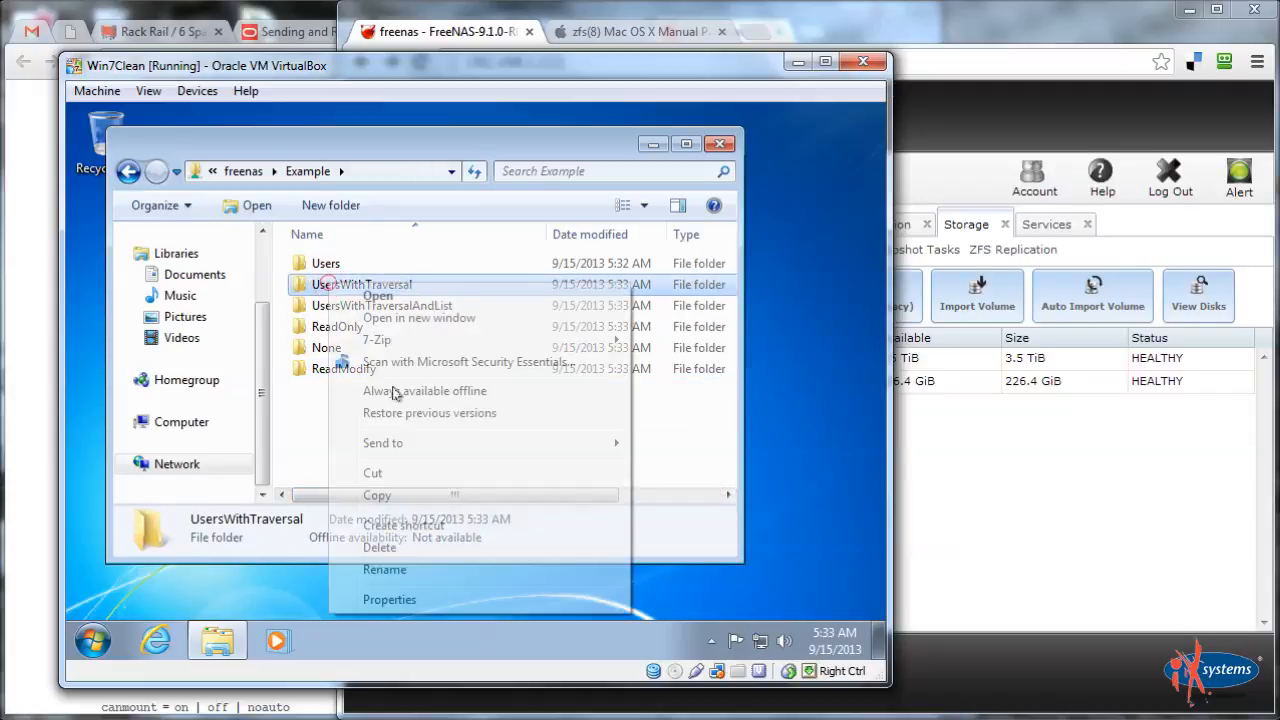
click(380, 600)
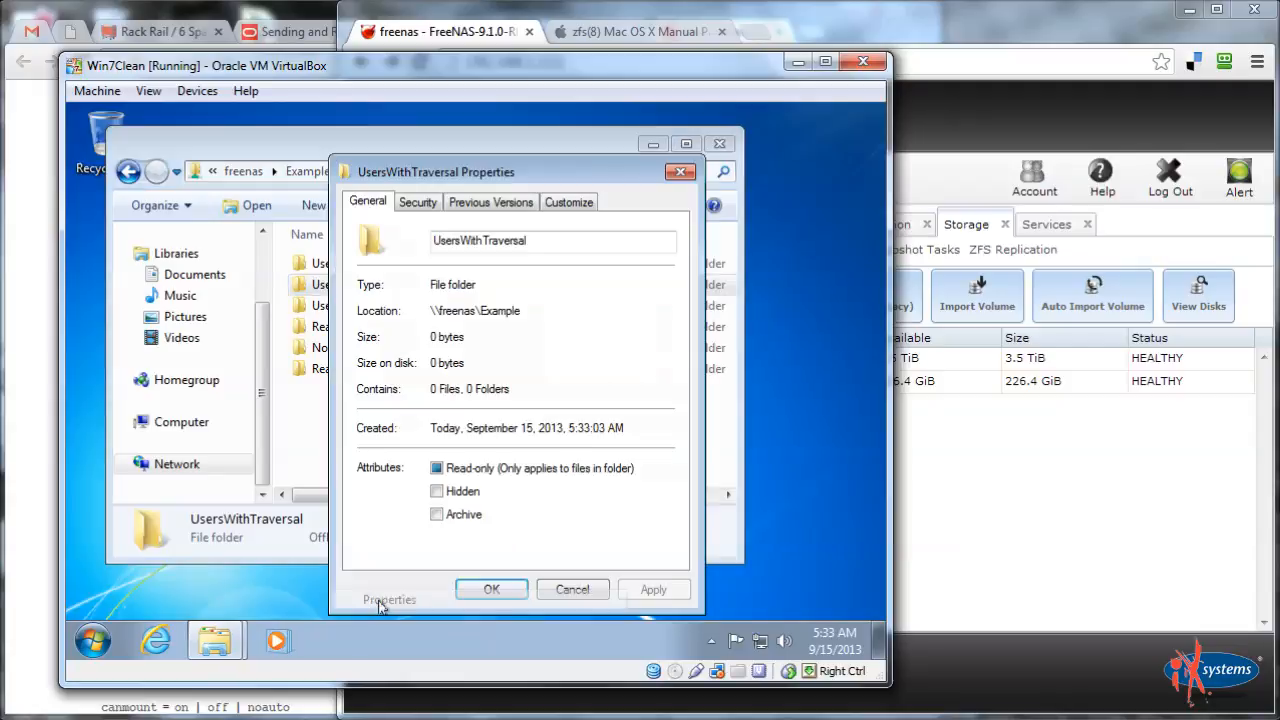
click(415, 203)
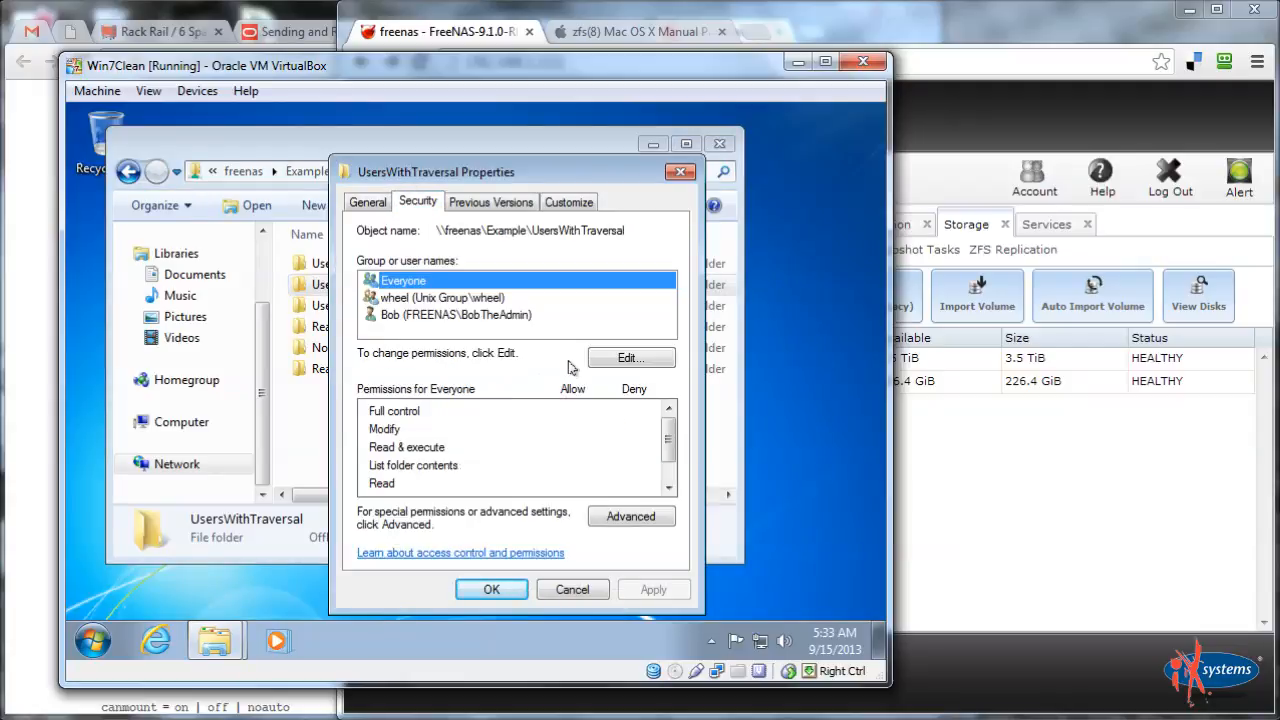
click(431, 318)
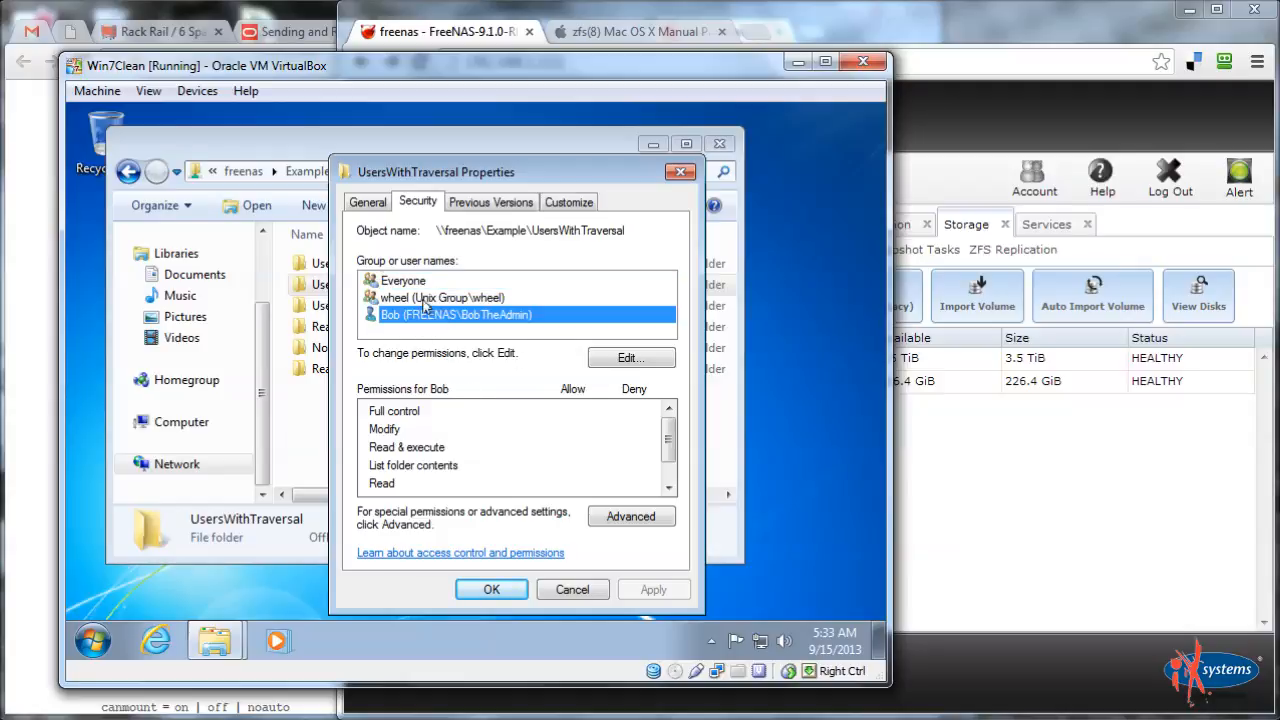
click(425, 300)
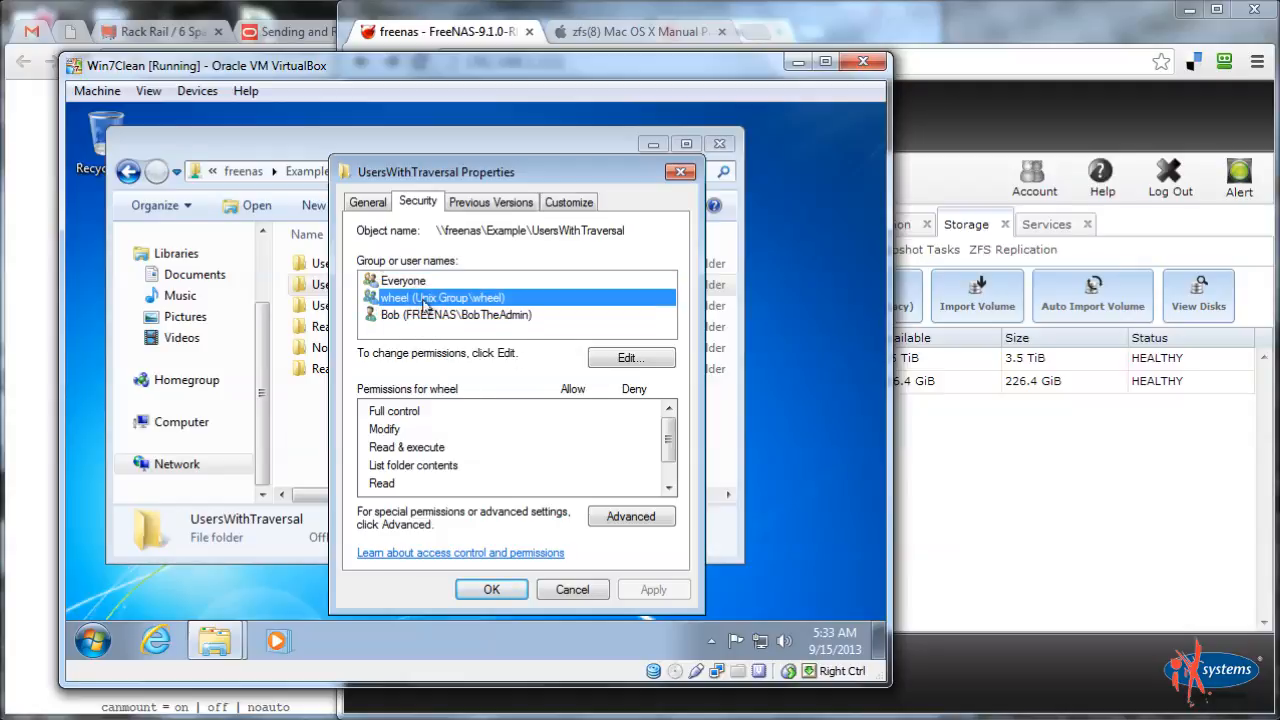
click(970, 222)
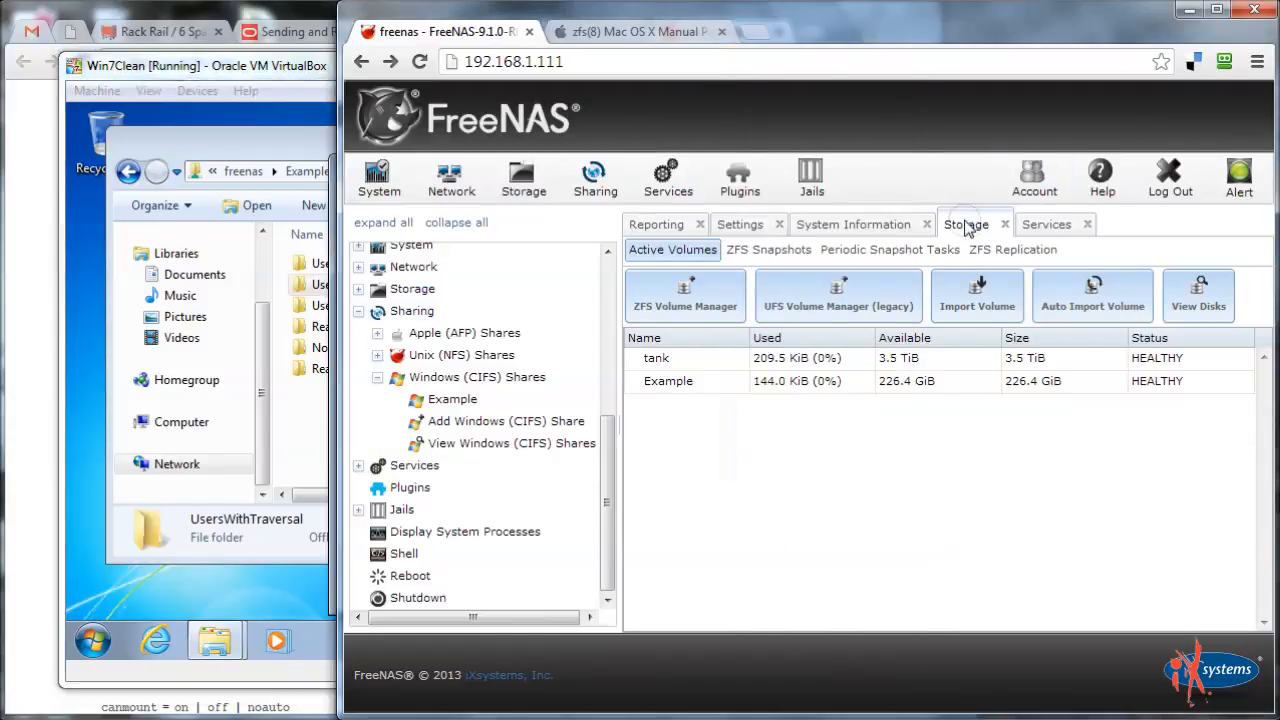
click(672, 384)
click(848, 610)
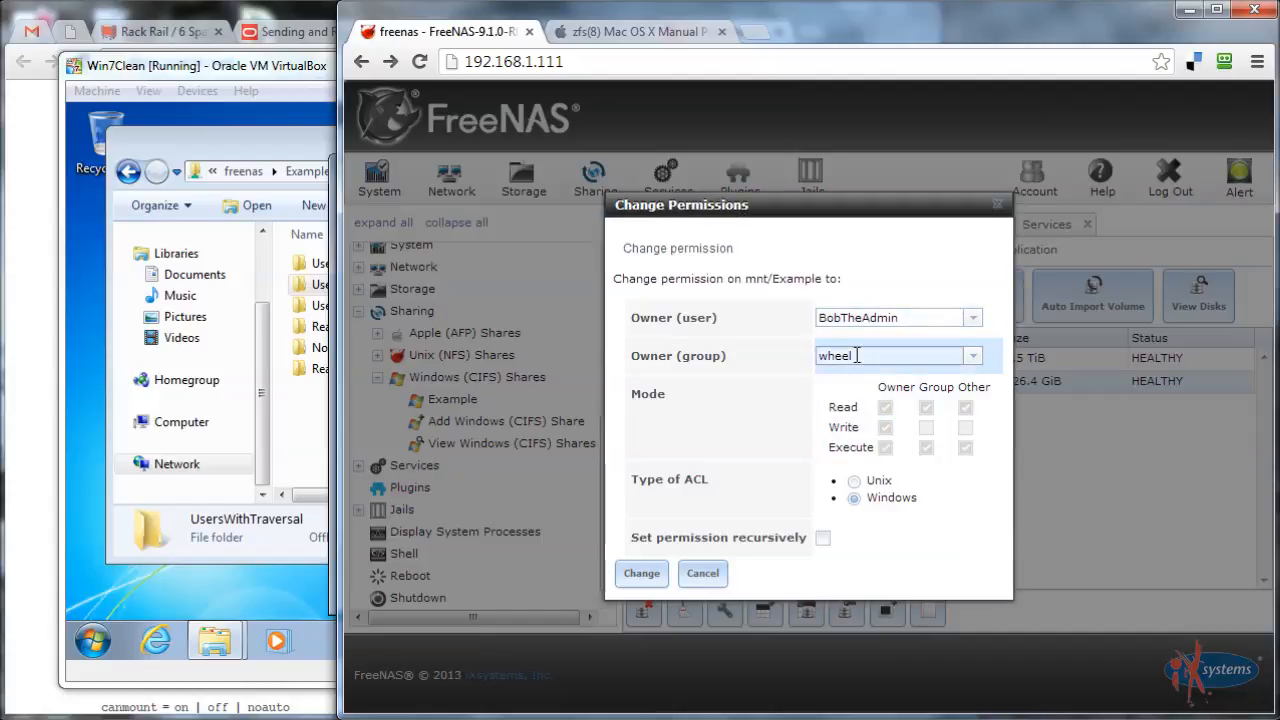
click(997, 205)
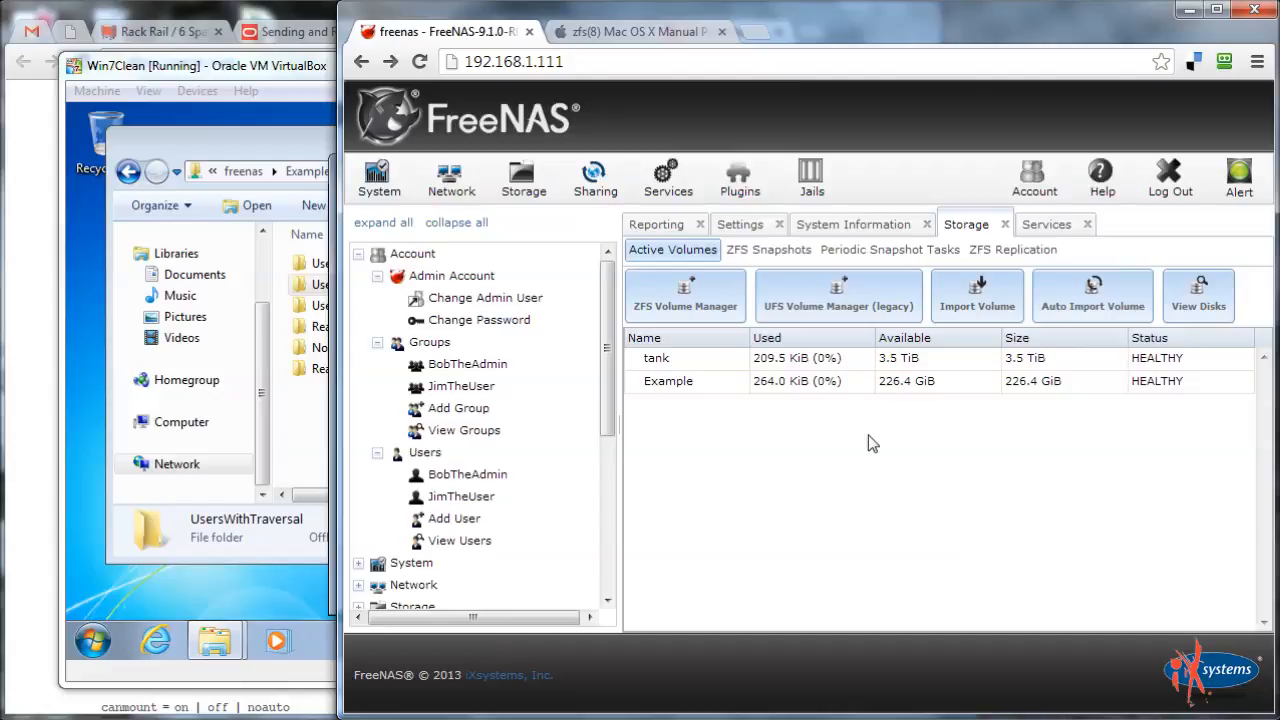
click(305, 414)
click(926, 444)
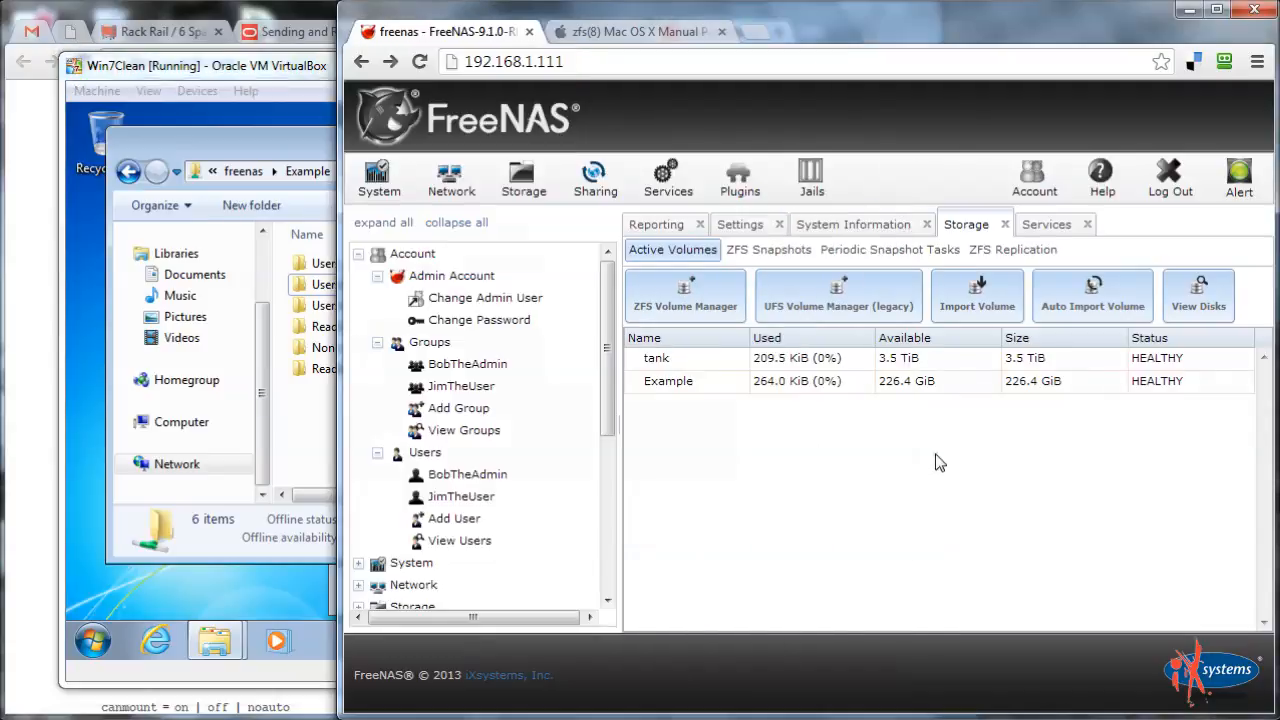
click(710, 383)
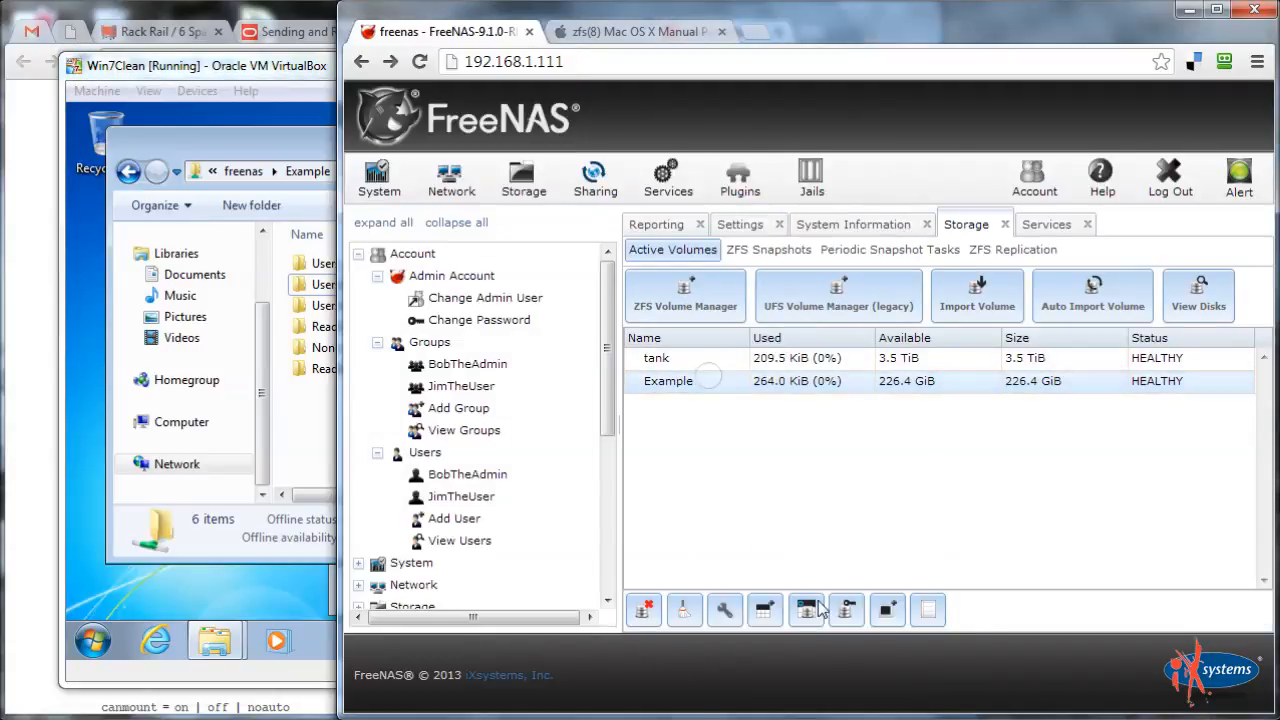
Open the Change Permissions dialog for the Example volume
click(846, 612)
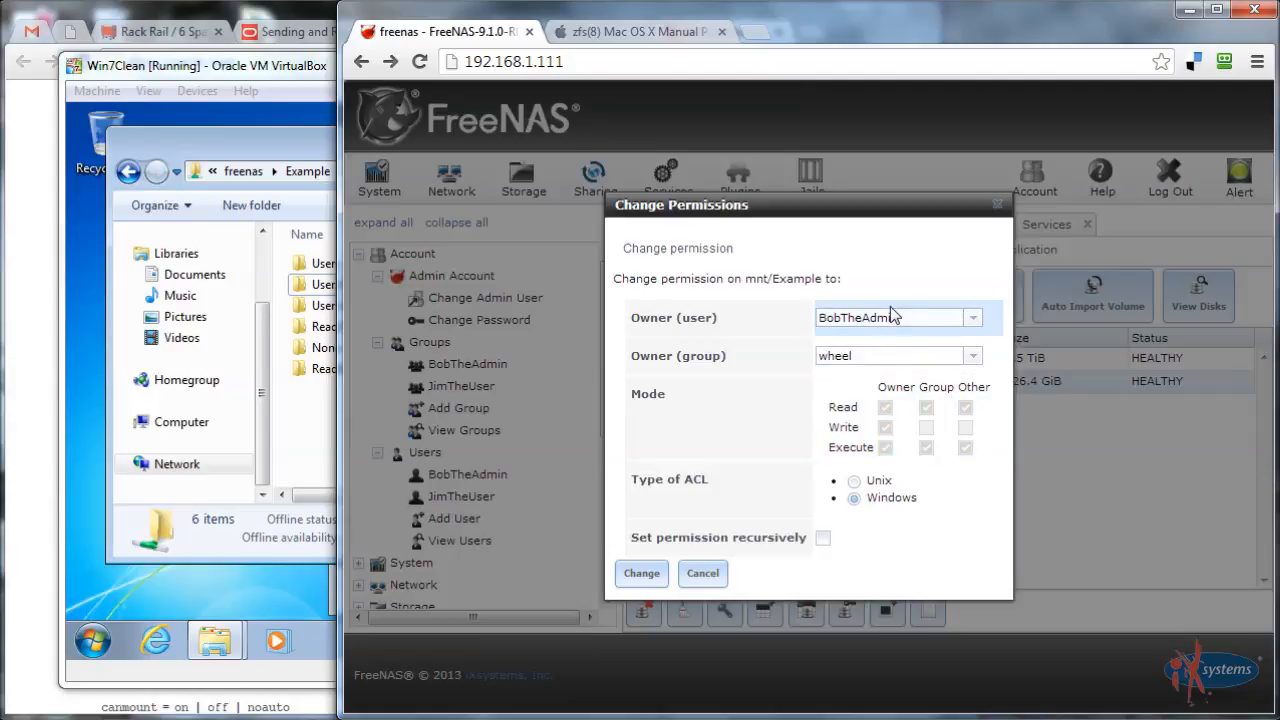
Point out the wheel group setting, then cancel Example's Change Permissions dialog unchanged
double_click(854, 356)
click(854, 356)
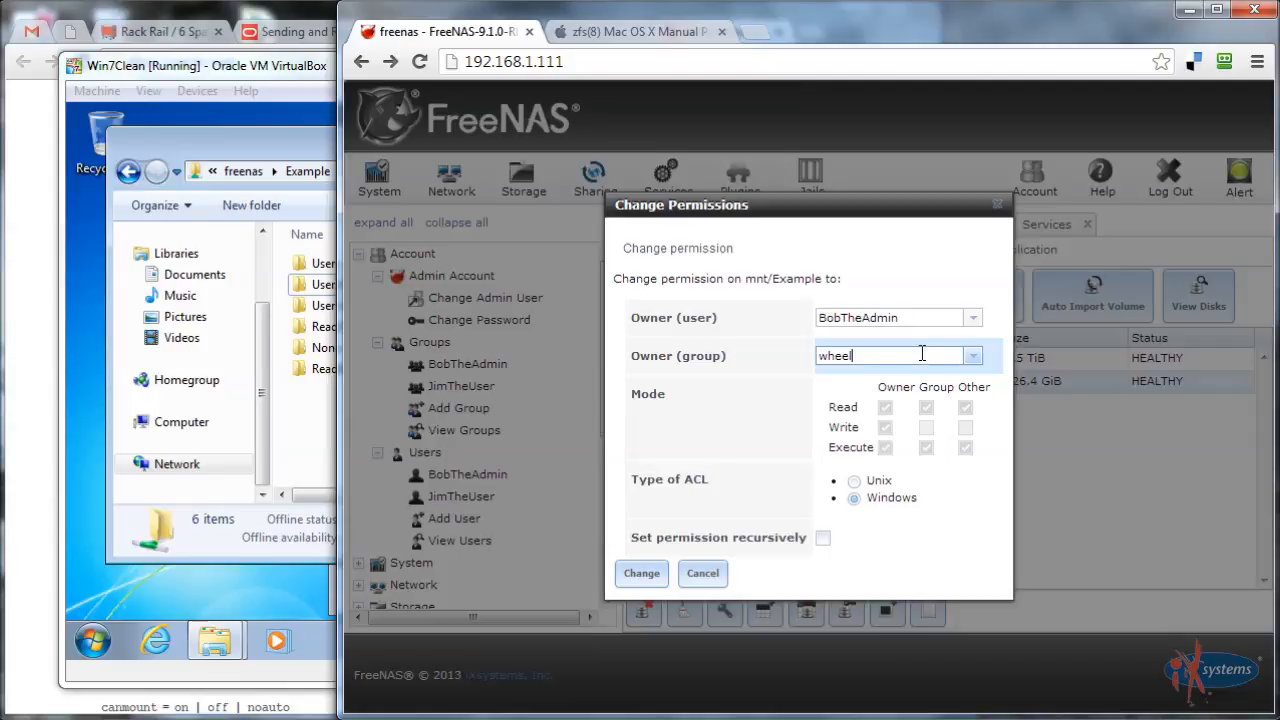
click(838, 358)
click(836, 358)
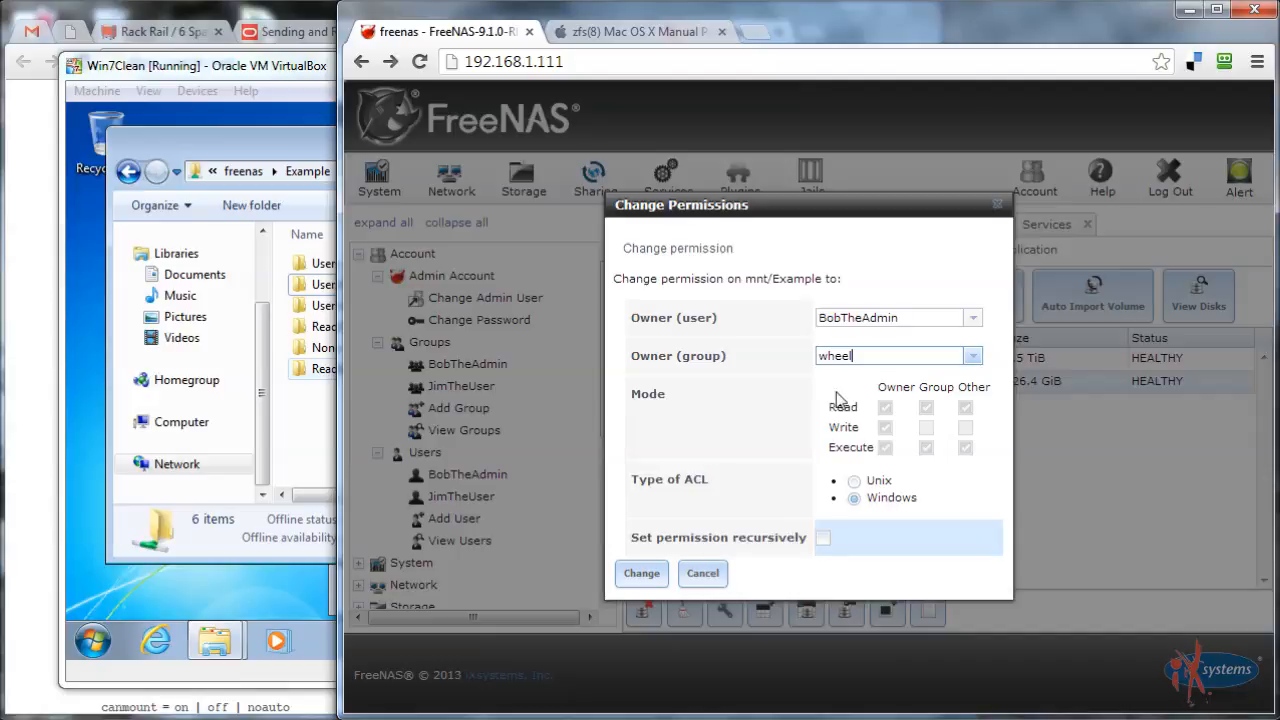
click(703, 576)
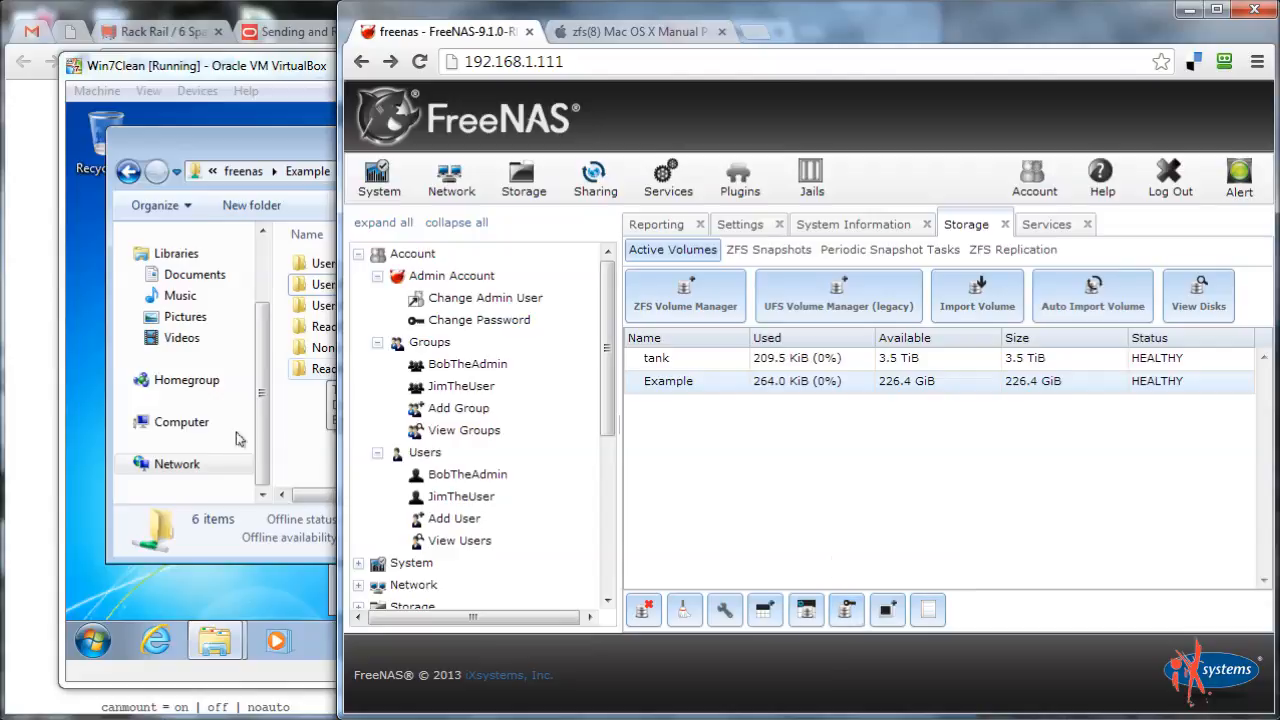
Bring the VirtualBox Windows 7 window with Example's folder list to the front
click(300, 425)
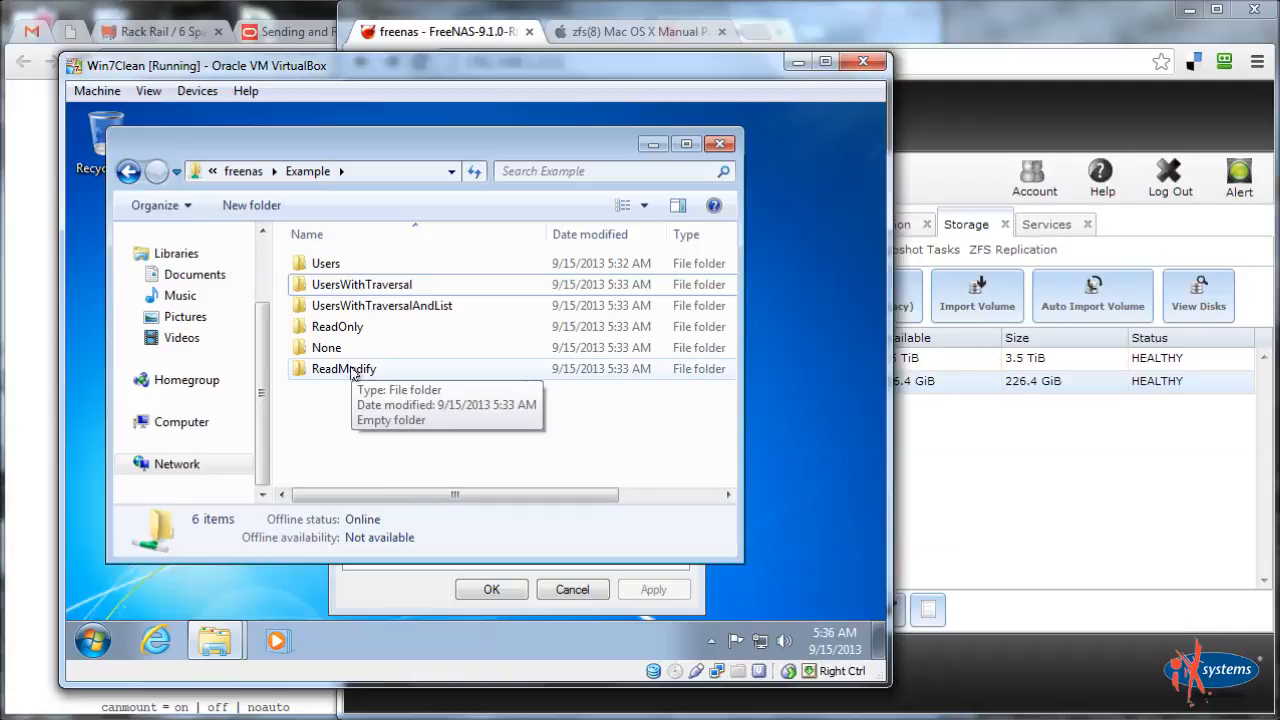
Open UsersWithTraversal's advanced security settings and edit the Everyone permission entry
right_click(342, 287)
click(390, 612)
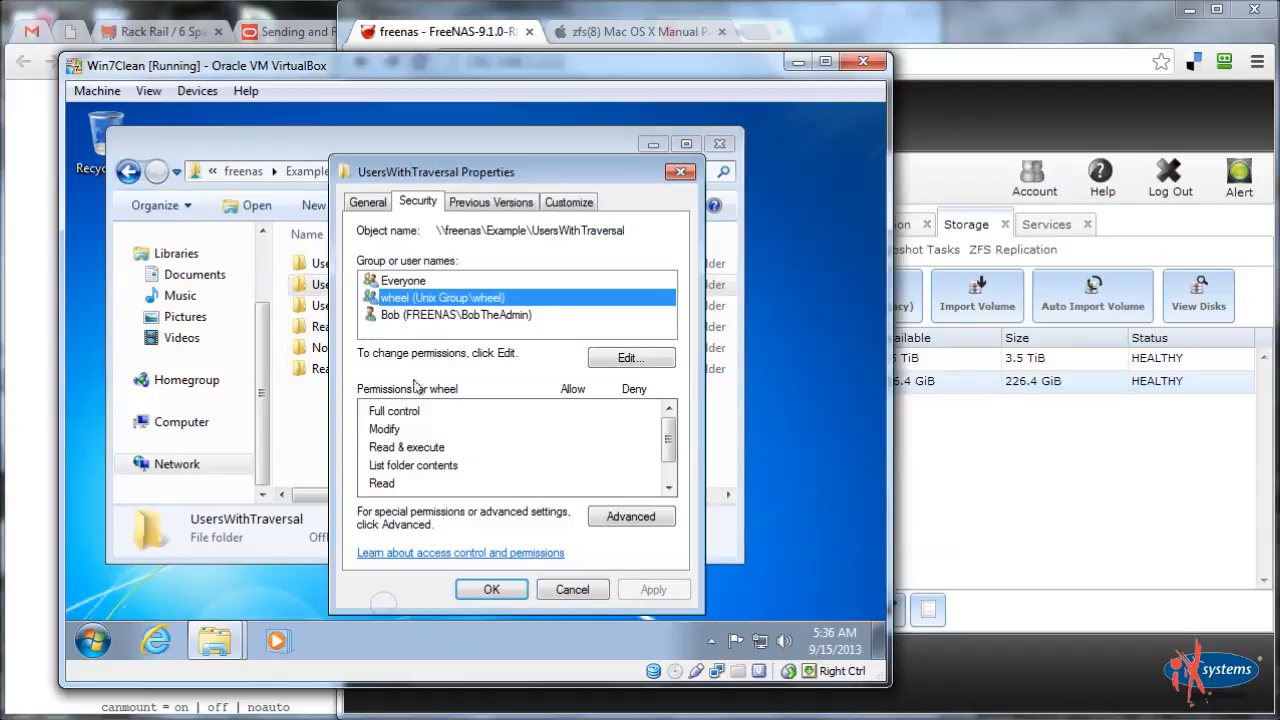
click(419, 282)
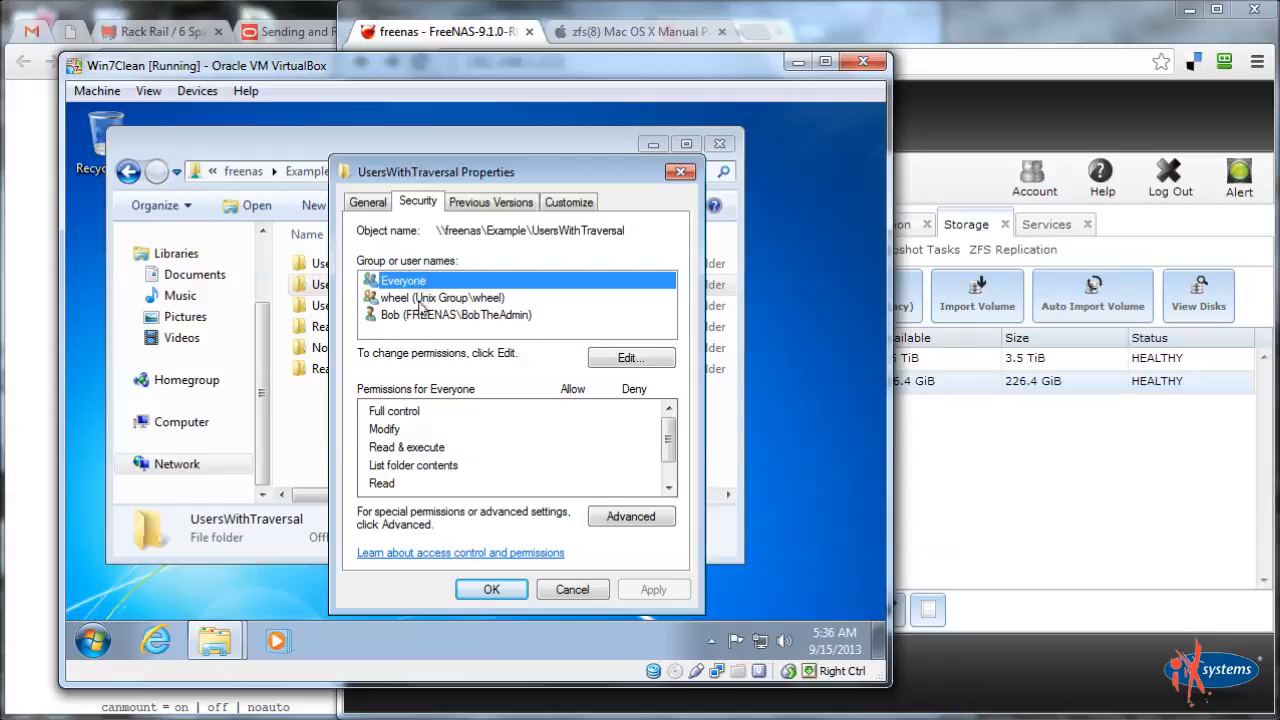
click(618, 516)
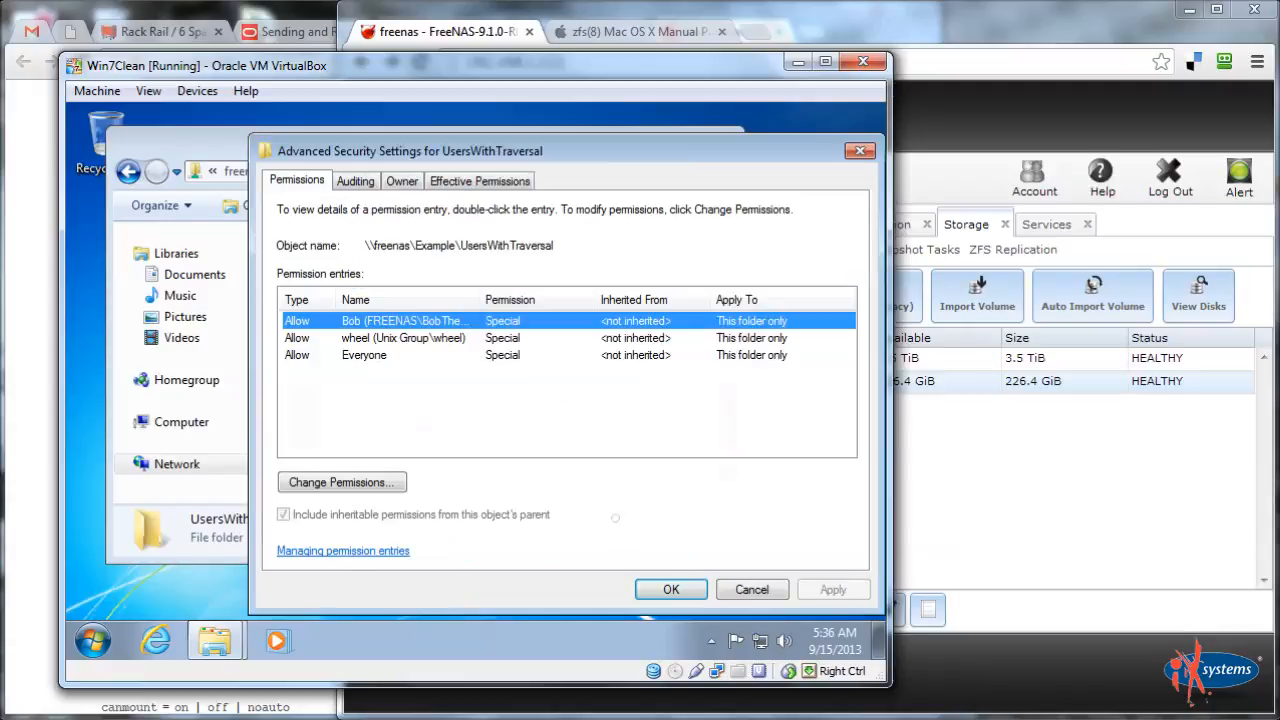
click(377, 362)
click(375, 477)
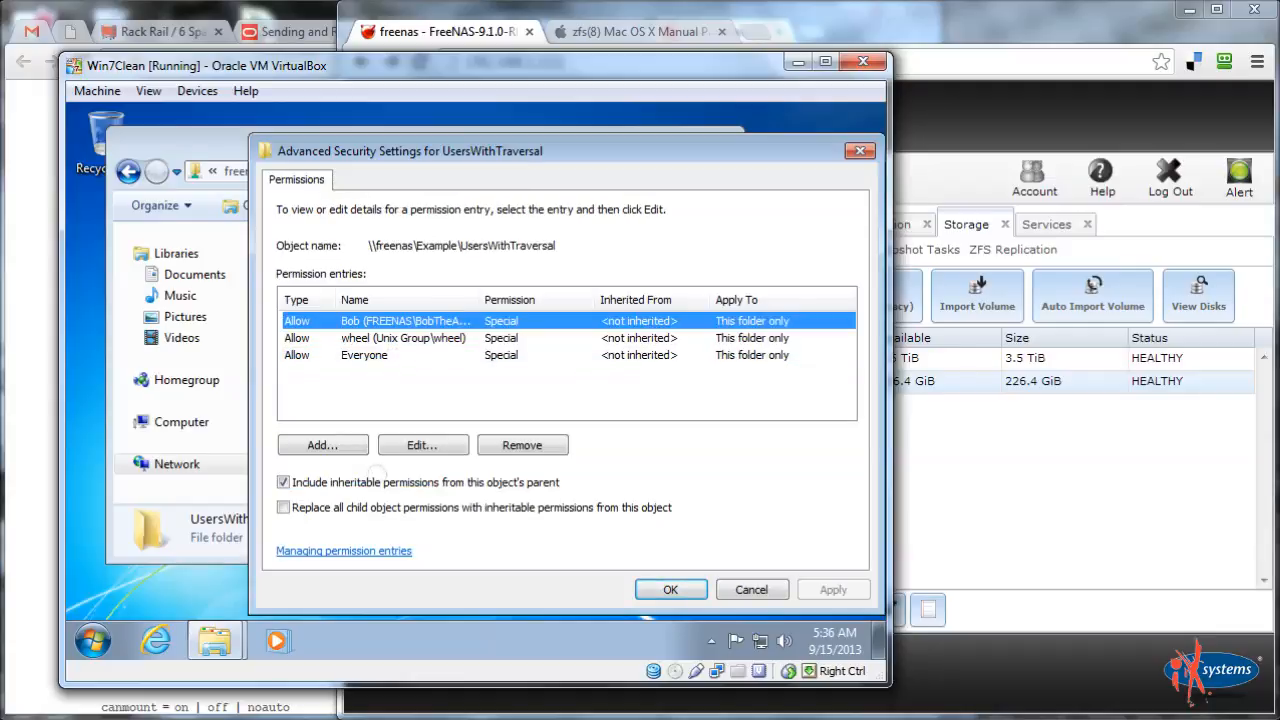
click(377, 360)
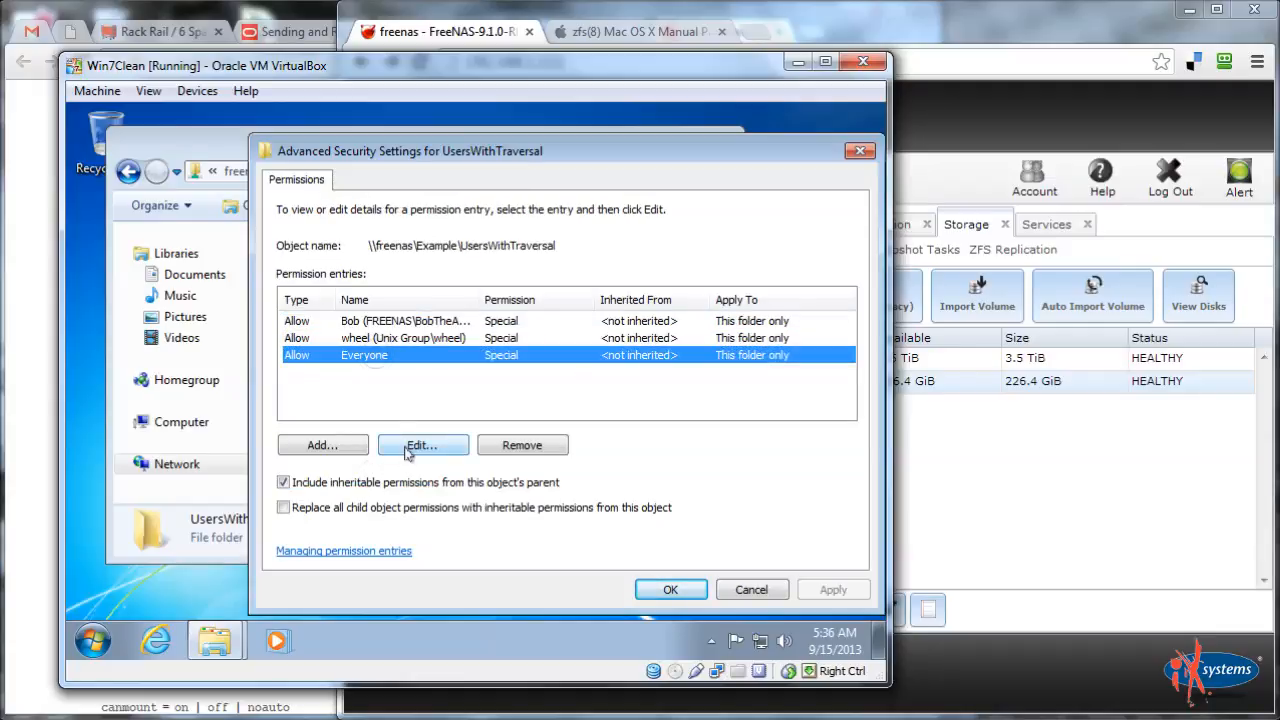
click(412, 447)
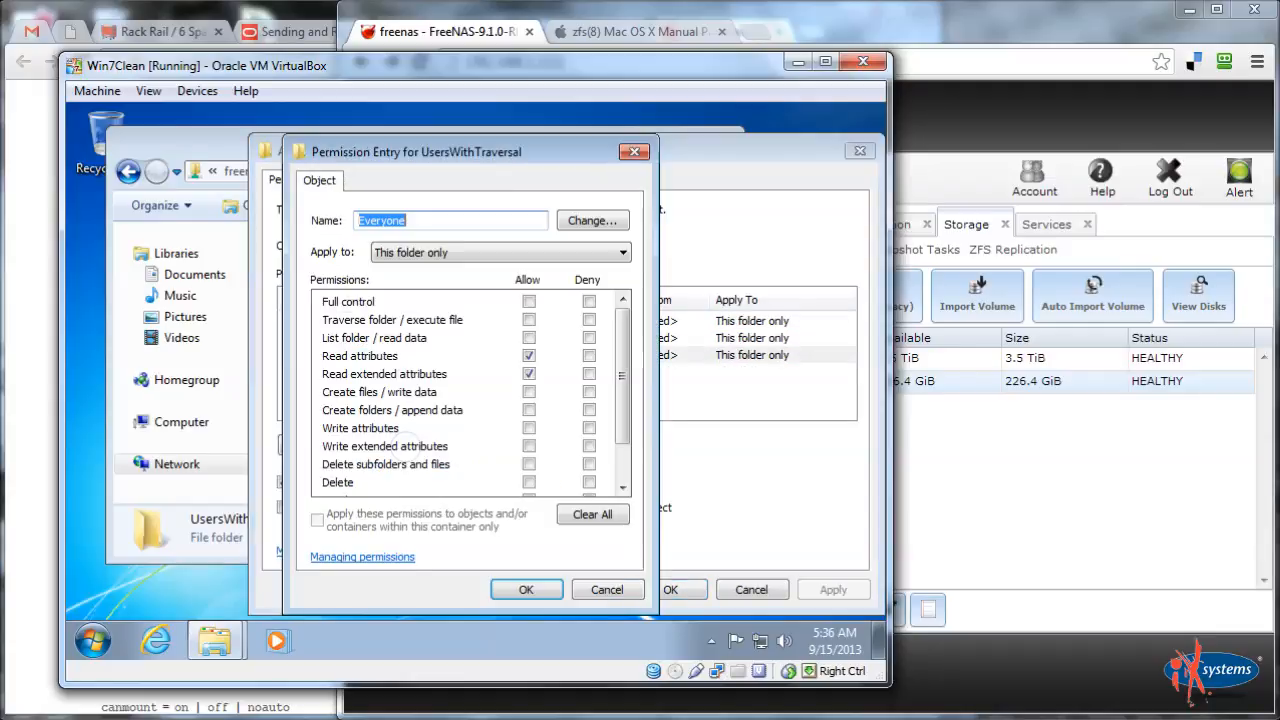
Review Everyone's permissions: Read attributes and Read extended attributes allowed, List folder not
click(379, 358)
click(366, 322)
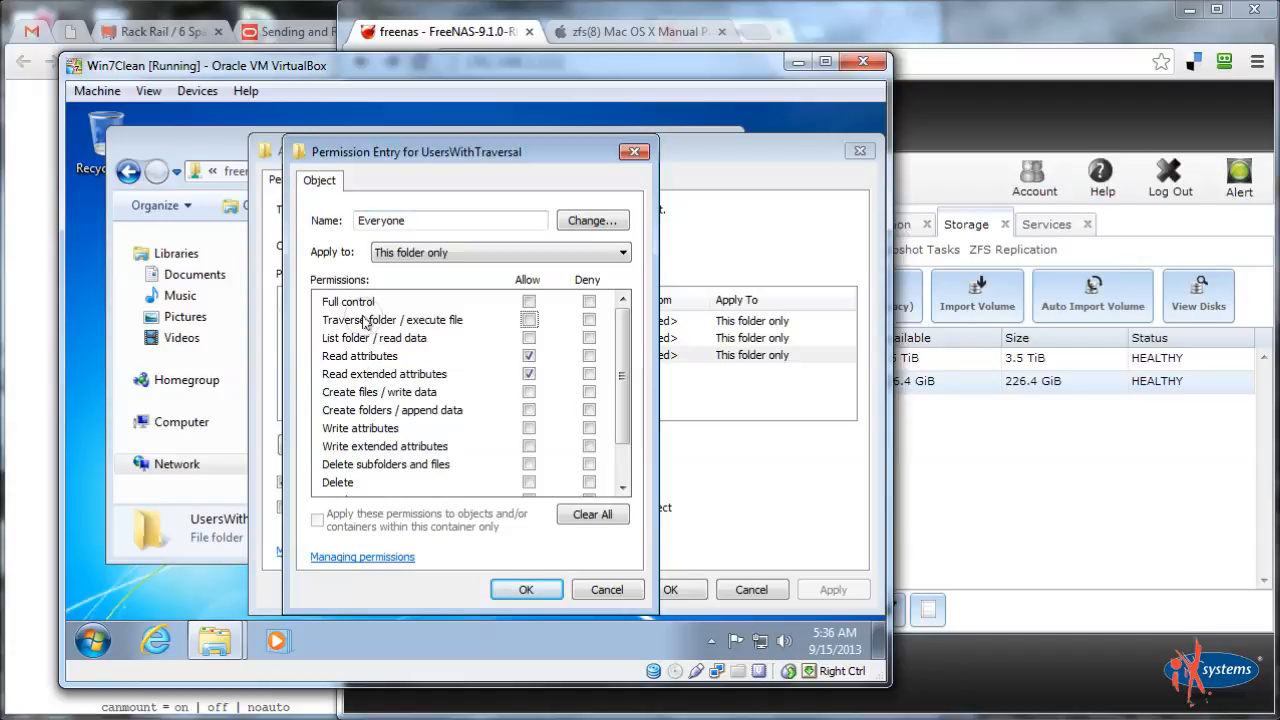
click(369, 340)
click(368, 355)
click(380, 374)
click(192, 145)
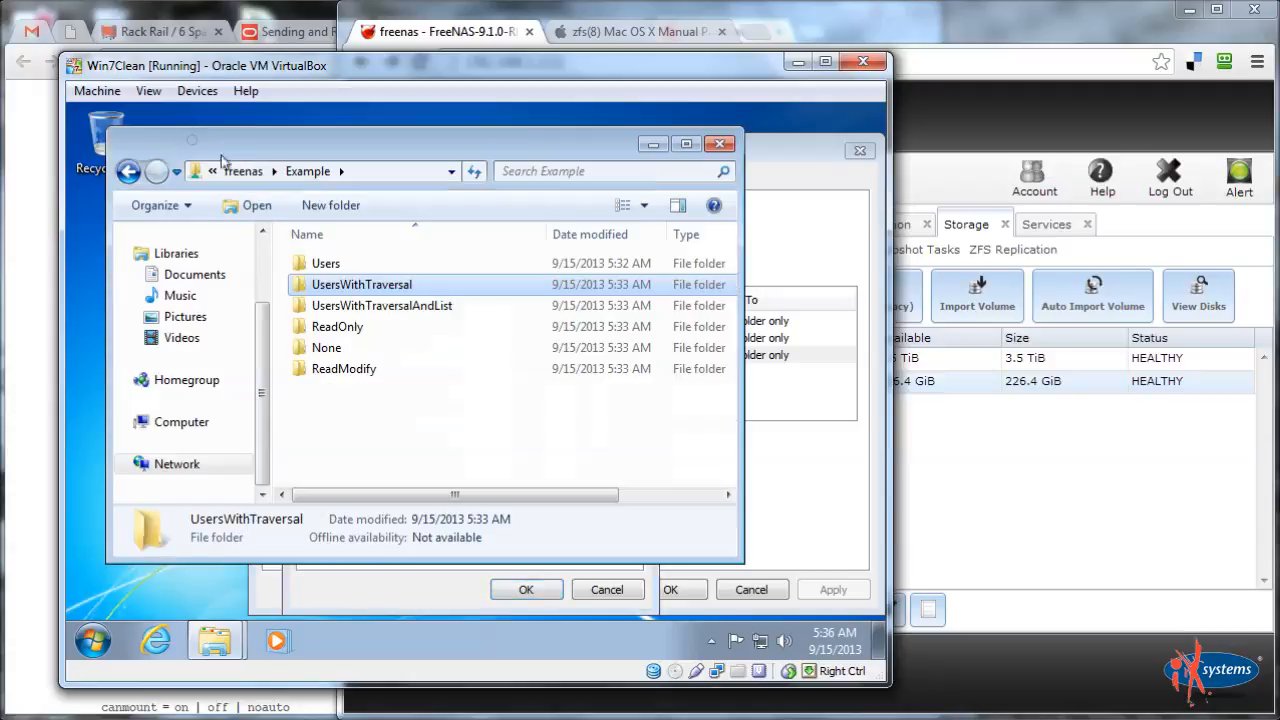
Open the None folder to view its contents, then return to the Example folder
click(445, 457)
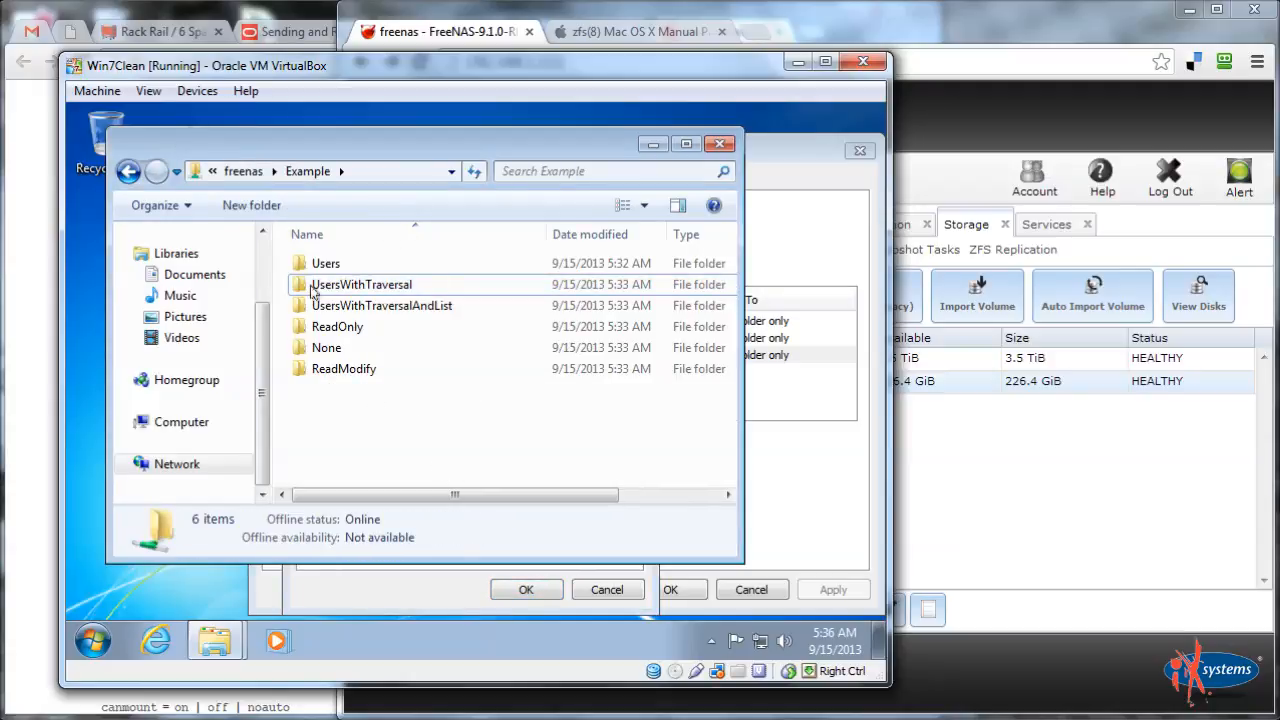
click(328, 349)
double_click(328, 349)
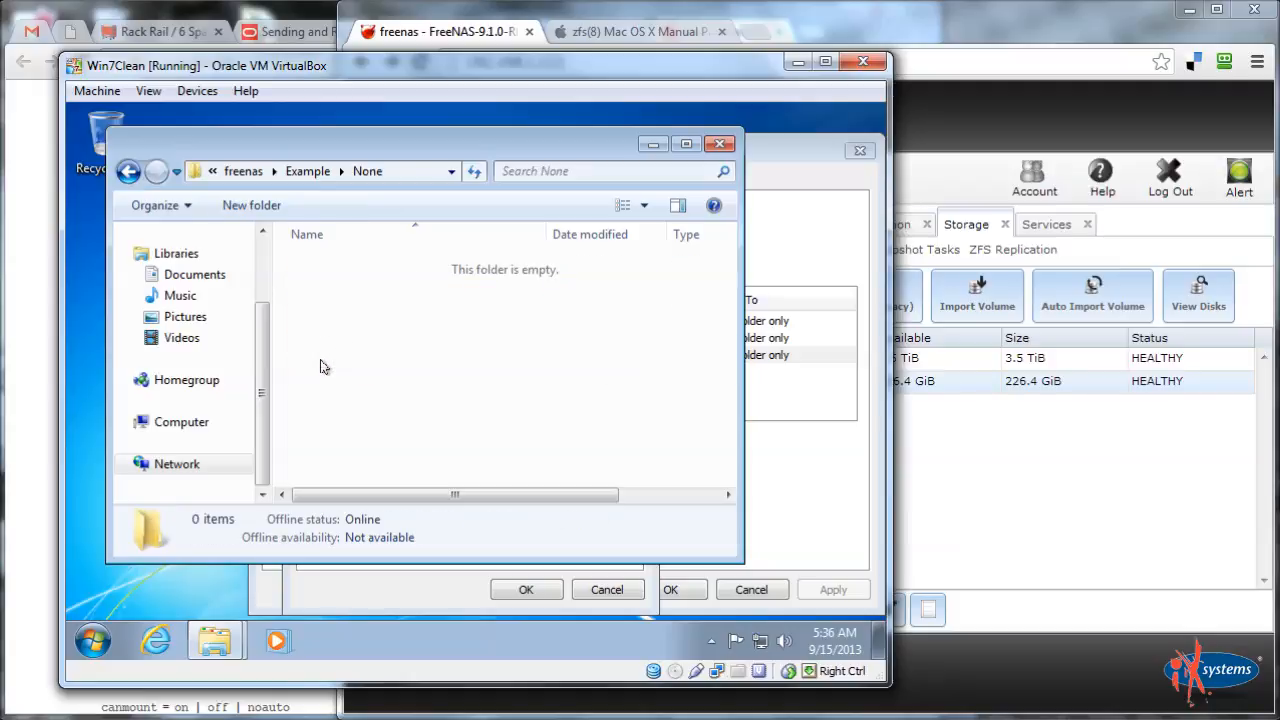
click(300, 171)
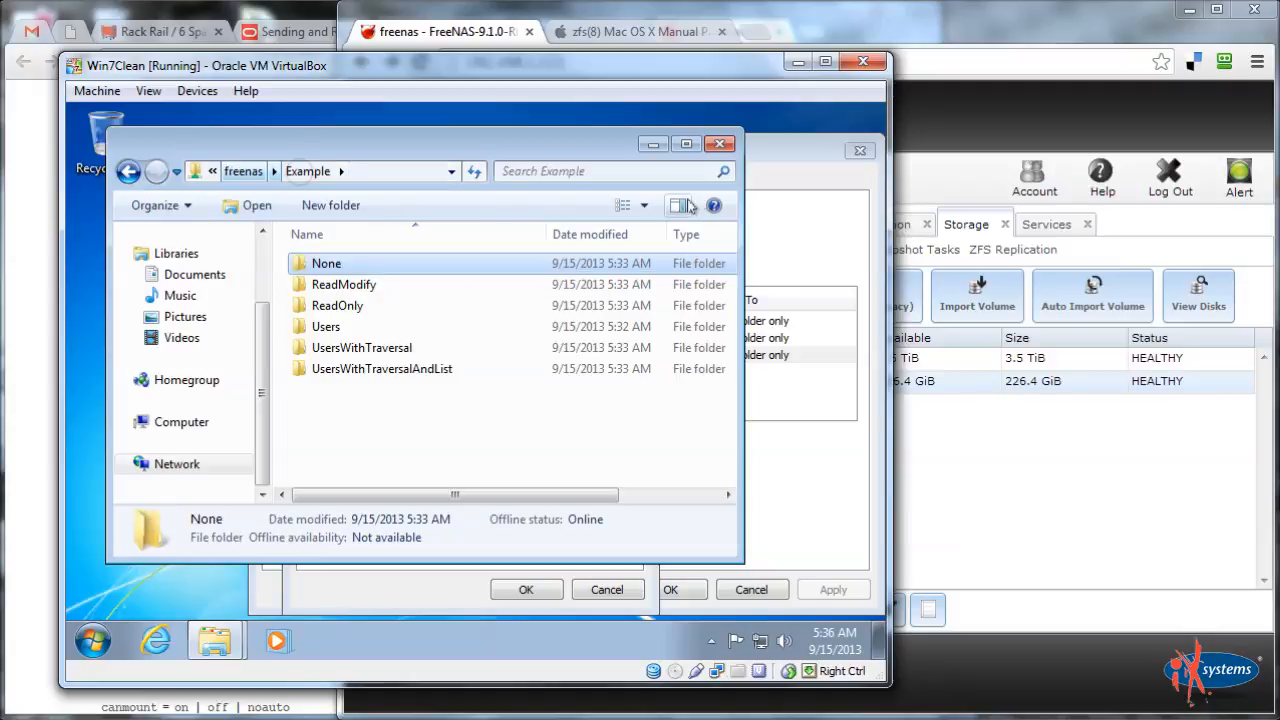
Cancel the Everyone Permission Entry, Advanced Security Settings and UsersWithTraversal Properties without saving
click(765, 155)
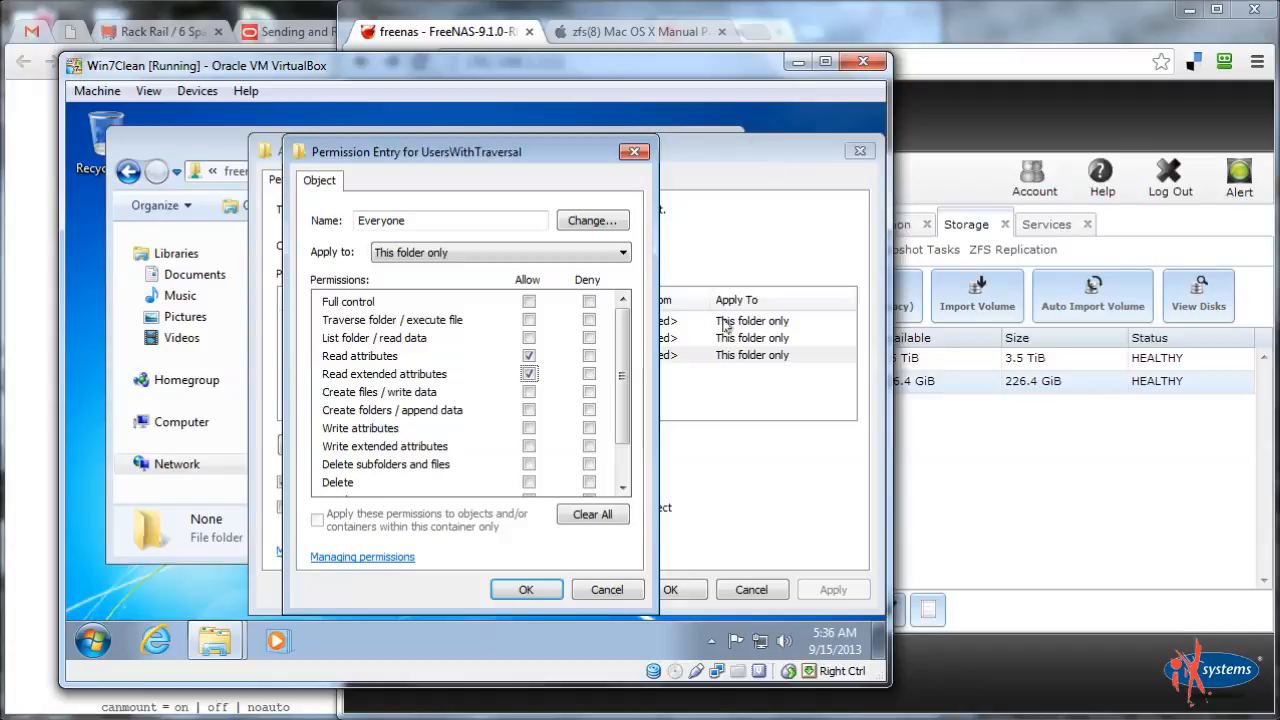
click(600, 589)
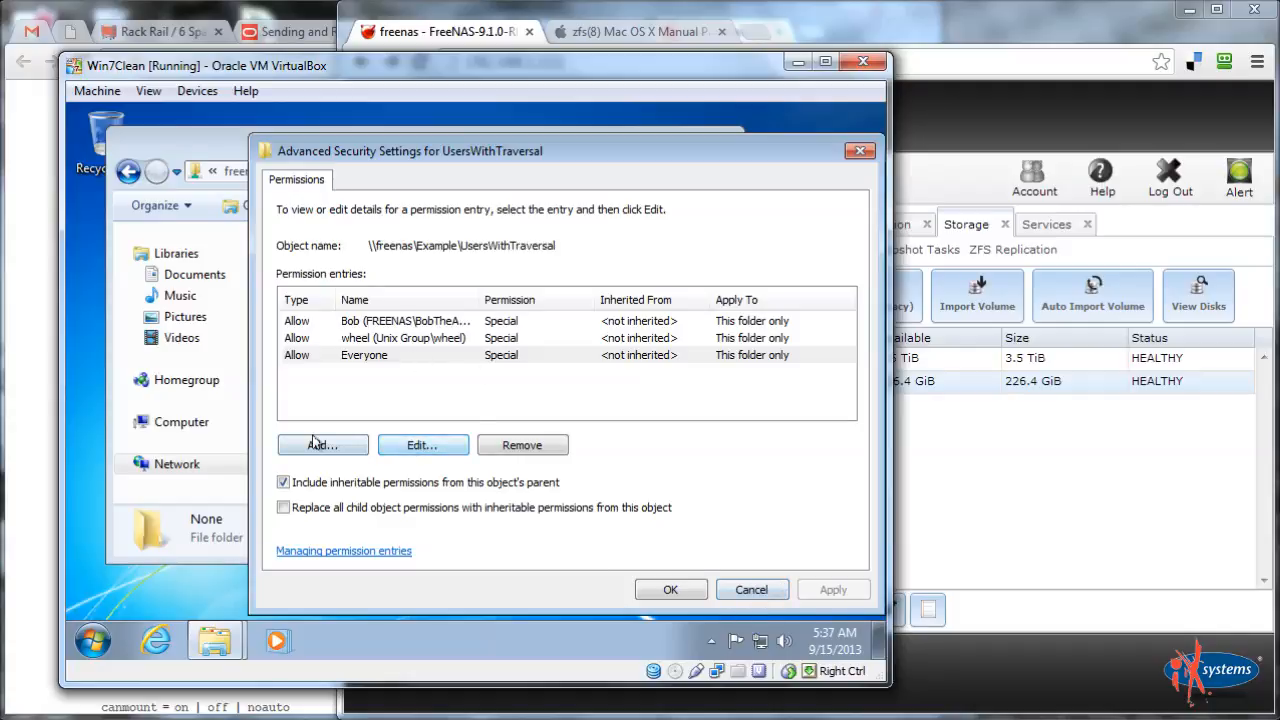
click(748, 591)
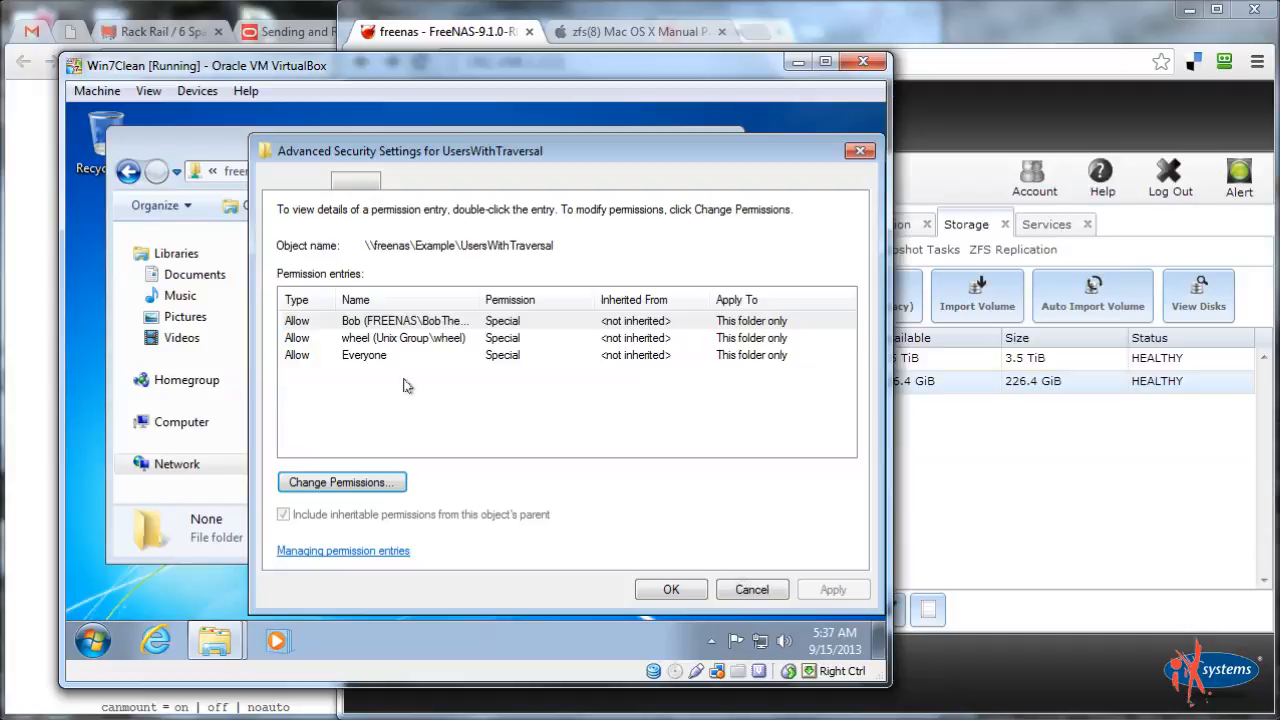
click(752, 591)
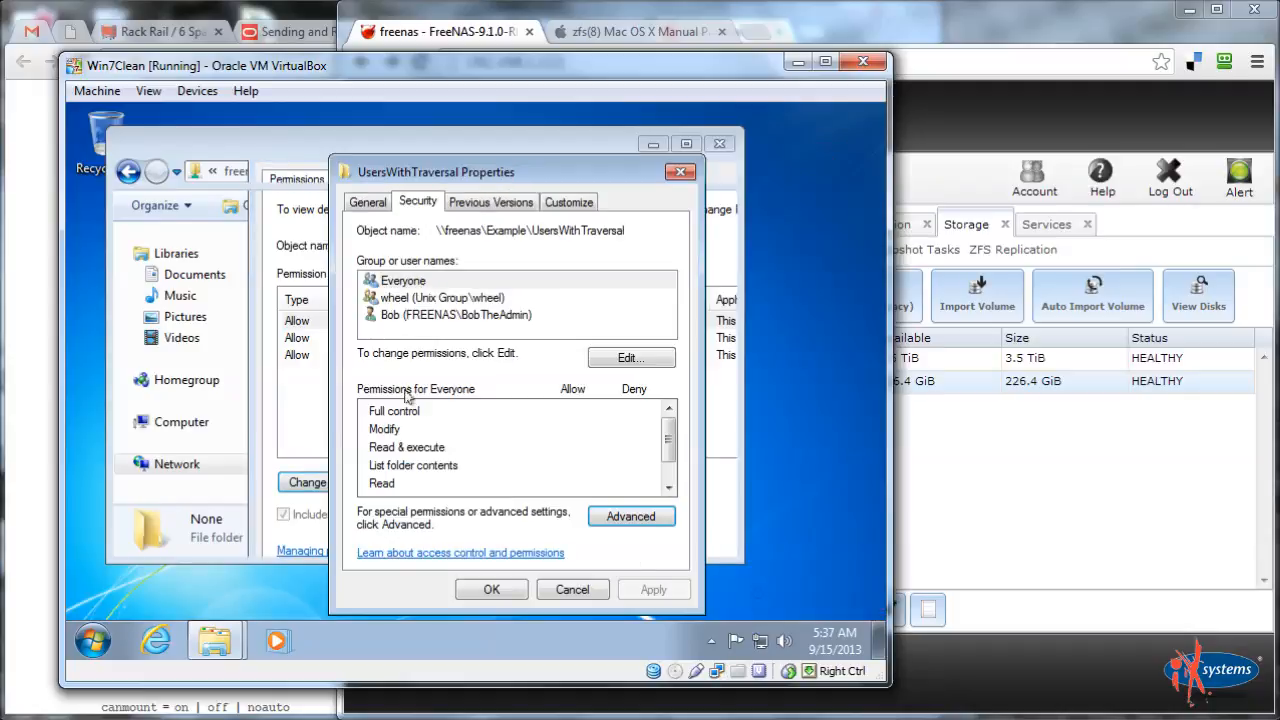
click(586, 589)
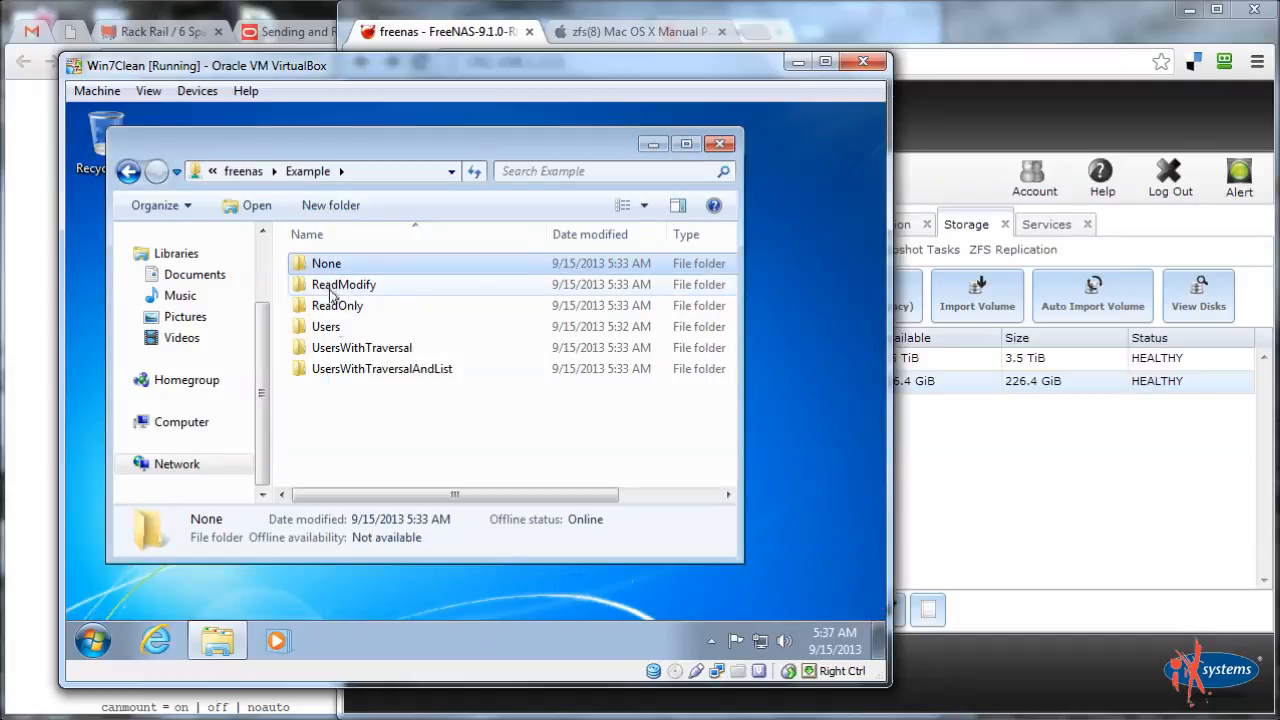
Open the UsersWithTraversal permission editor from its Security properties and begin adding a user
click(347, 352)
right_click(347, 352)
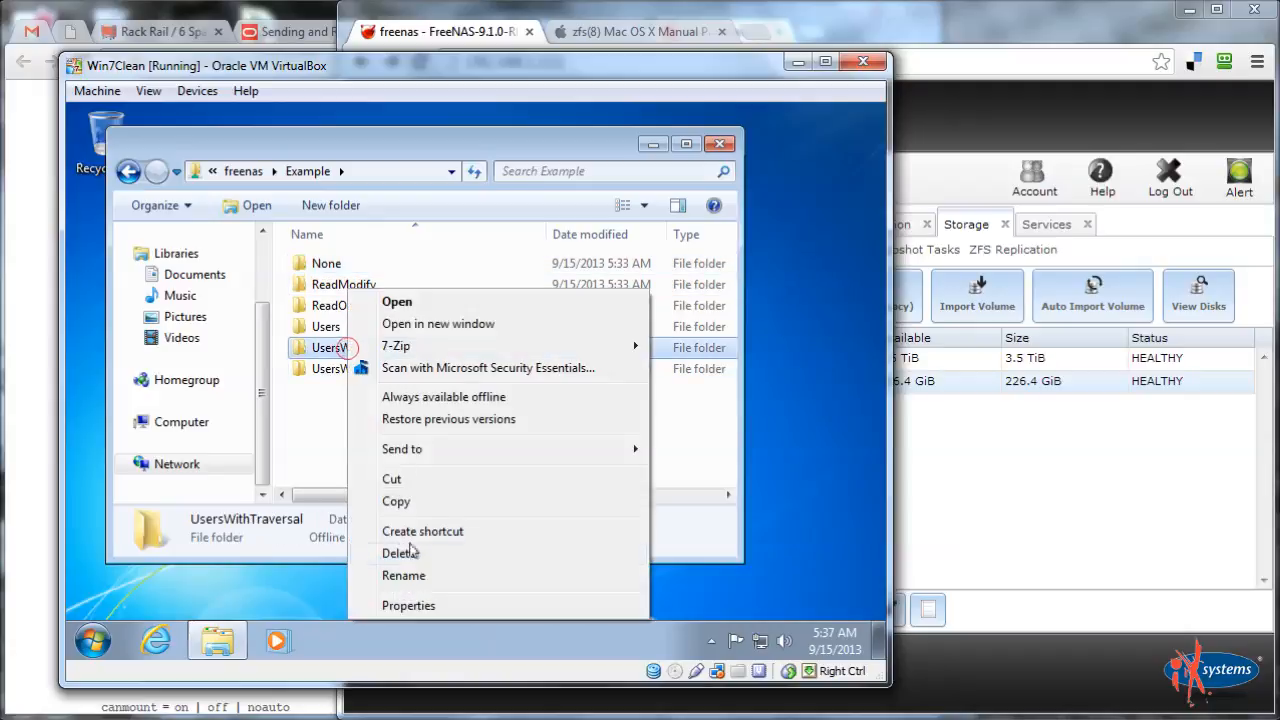
click(408, 603)
click(436, 202)
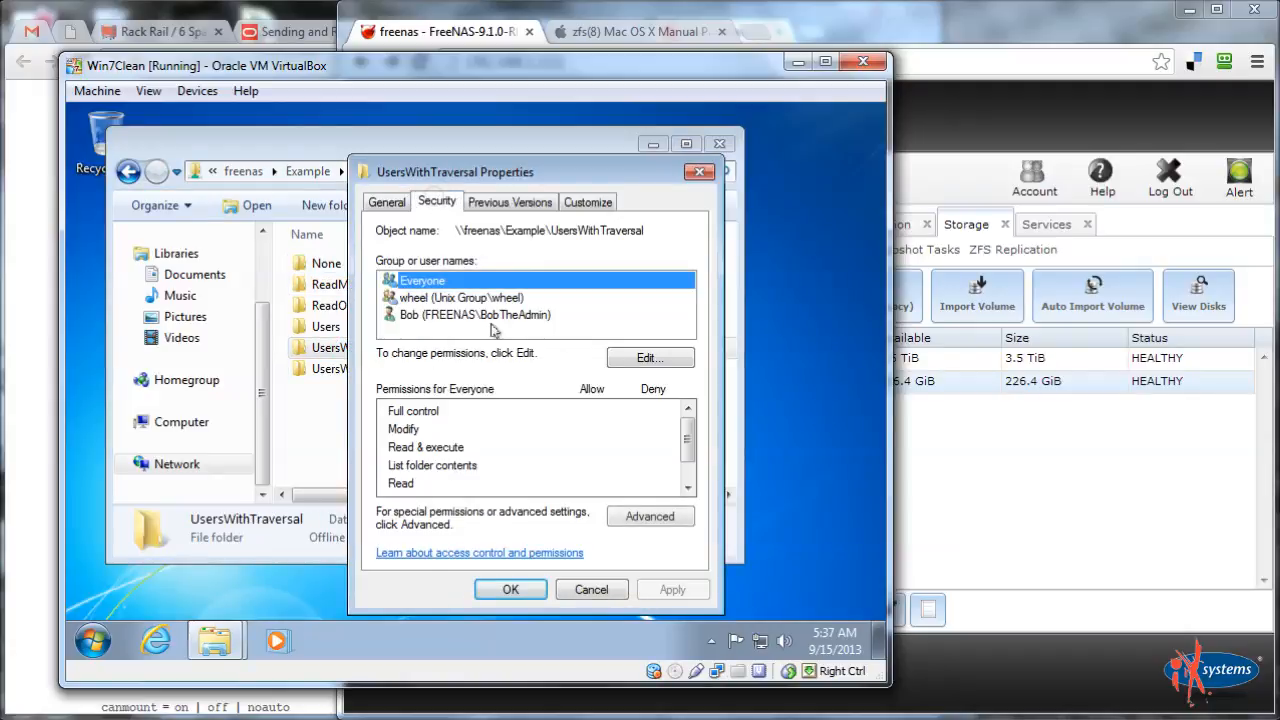
click(668, 362)
click(607, 401)
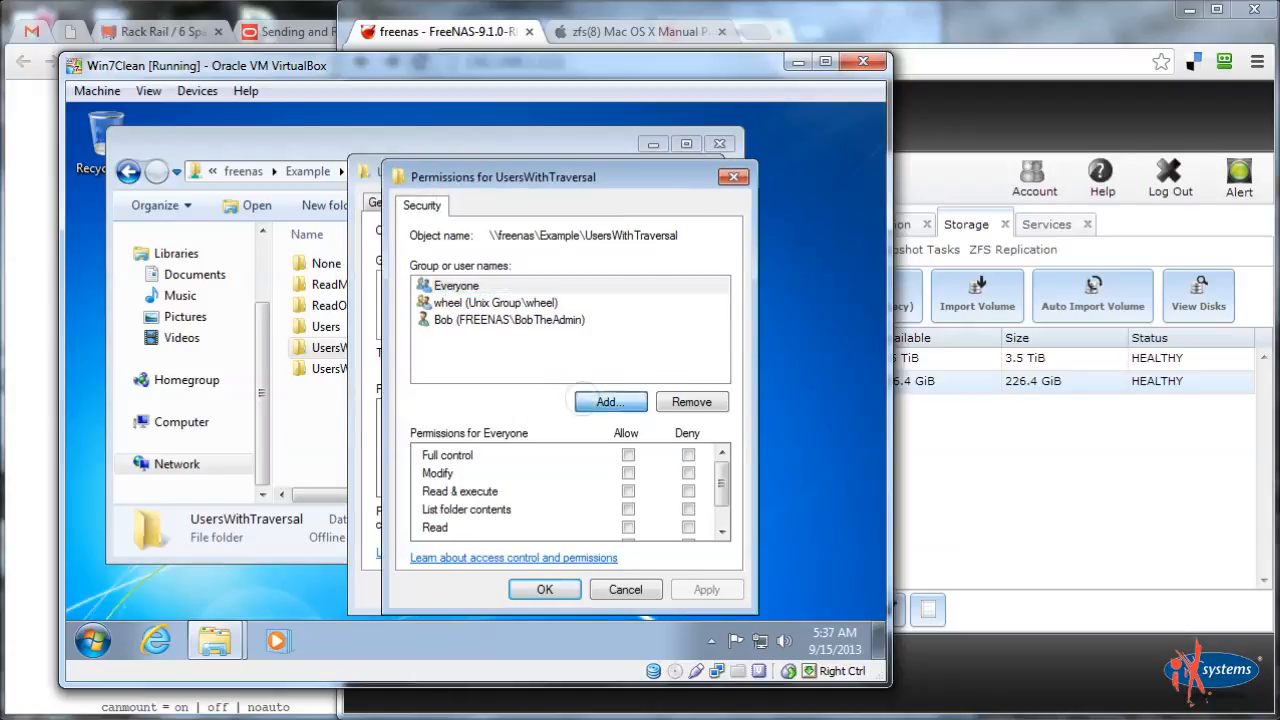
Add the test user with Read & execute, List folder contents and Read, and apply
text(Jim)
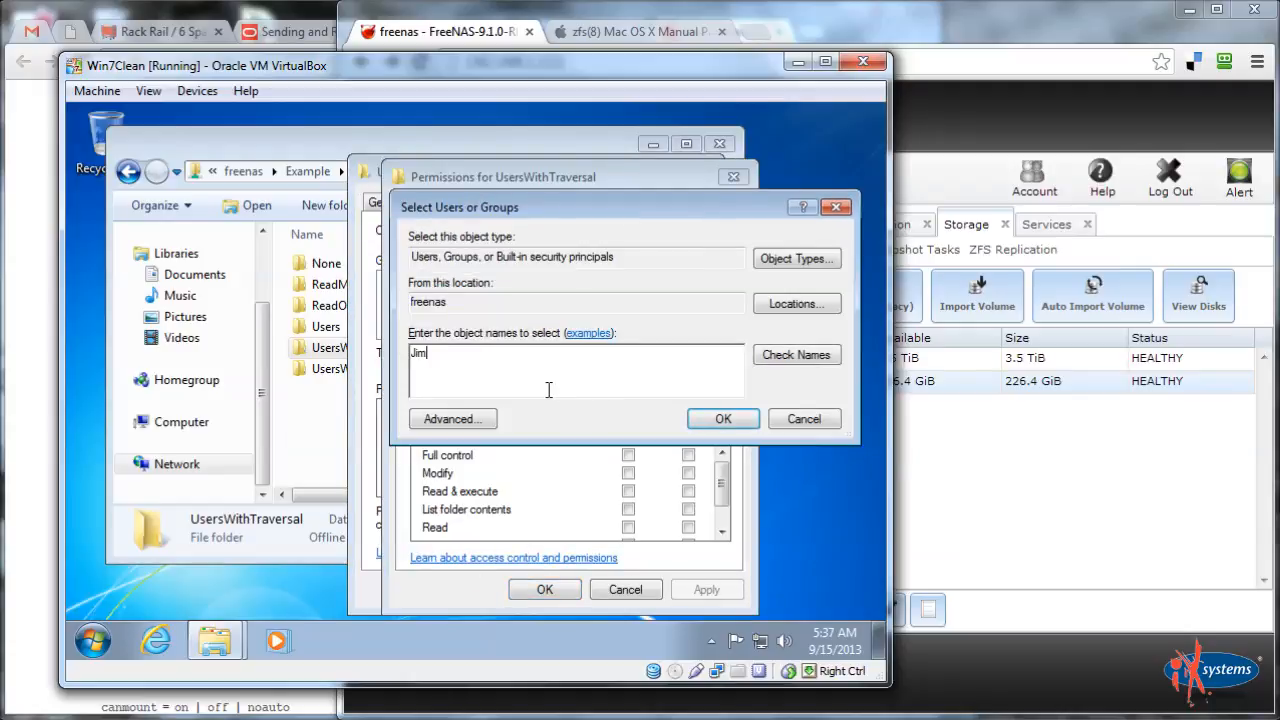
text(TheUse)
click(795, 356)
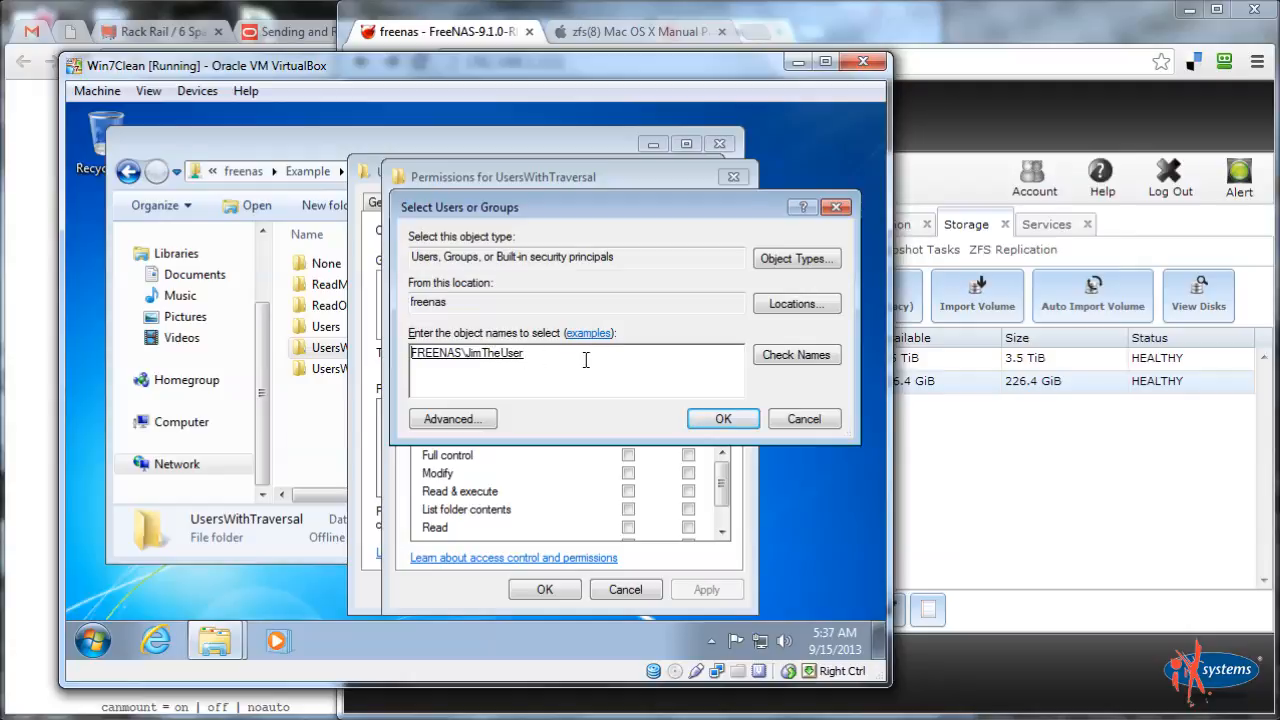
click(721, 418)
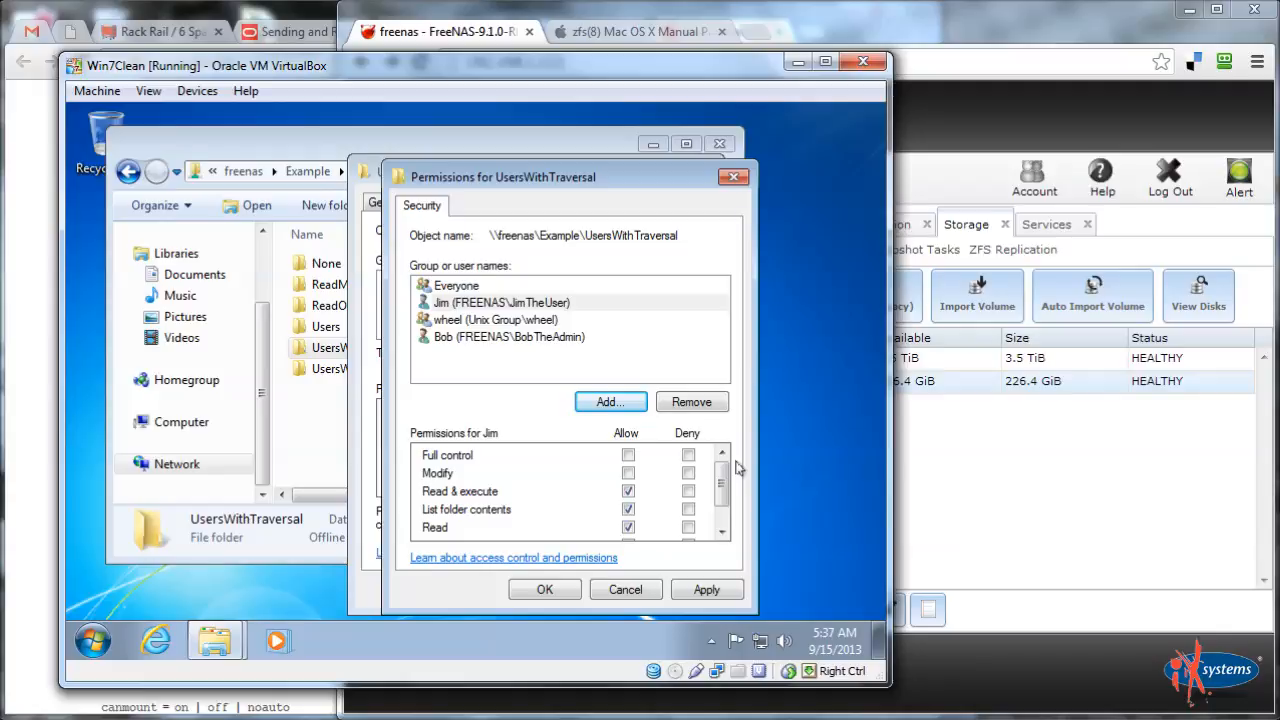
drag(723, 482, 723, 499)
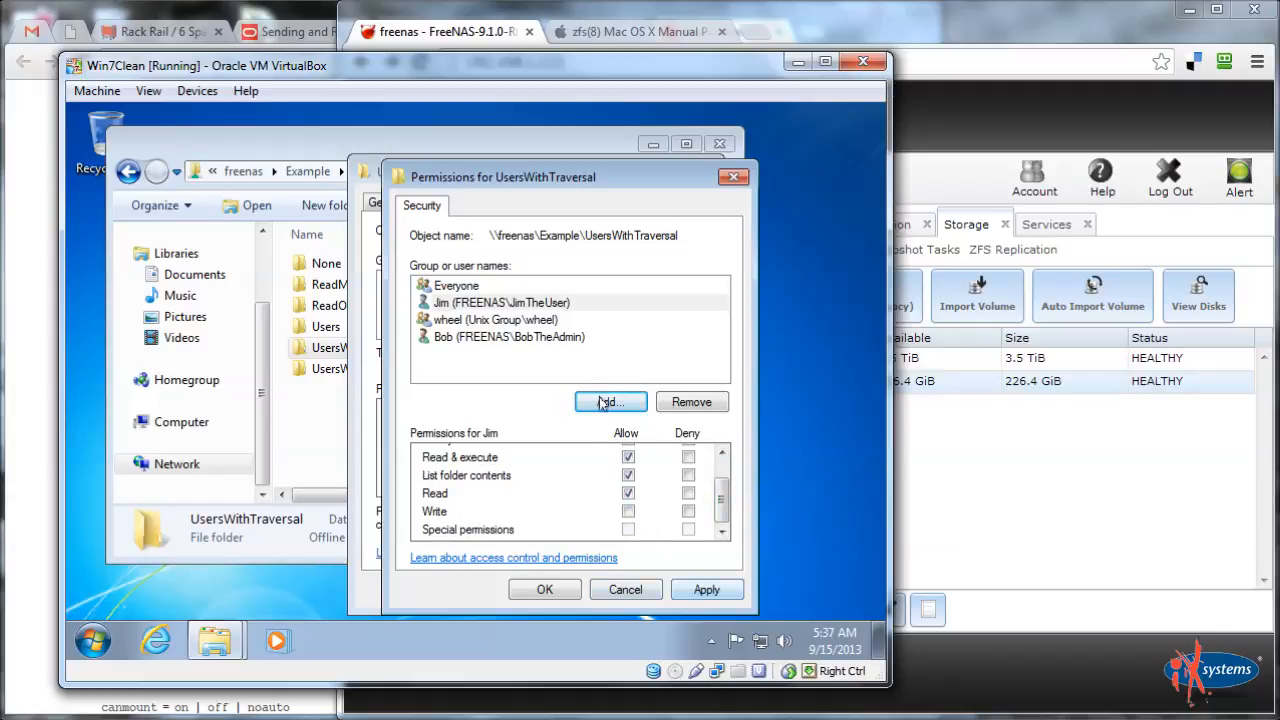
click(706, 590)
click(544, 590)
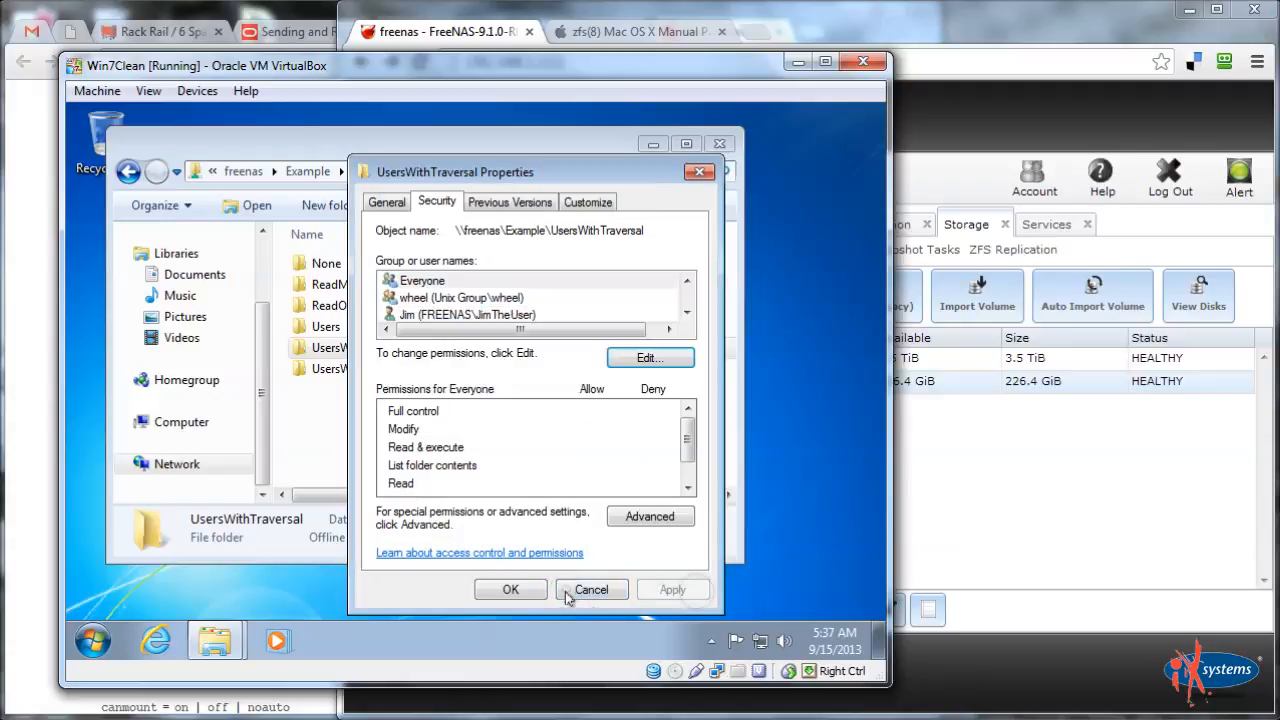
click(455, 298)
click(465, 314)
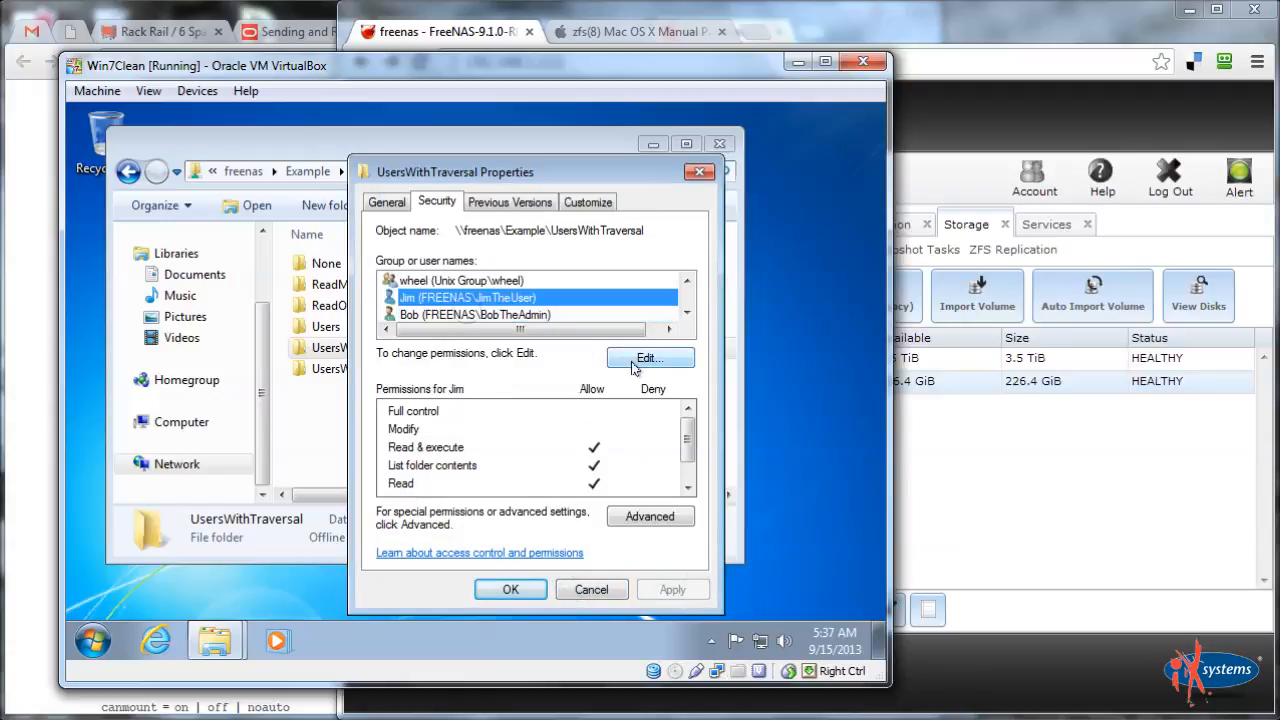
Open the test user's advanced permission entry on UsersWithTraversal for editing
click(644, 518)
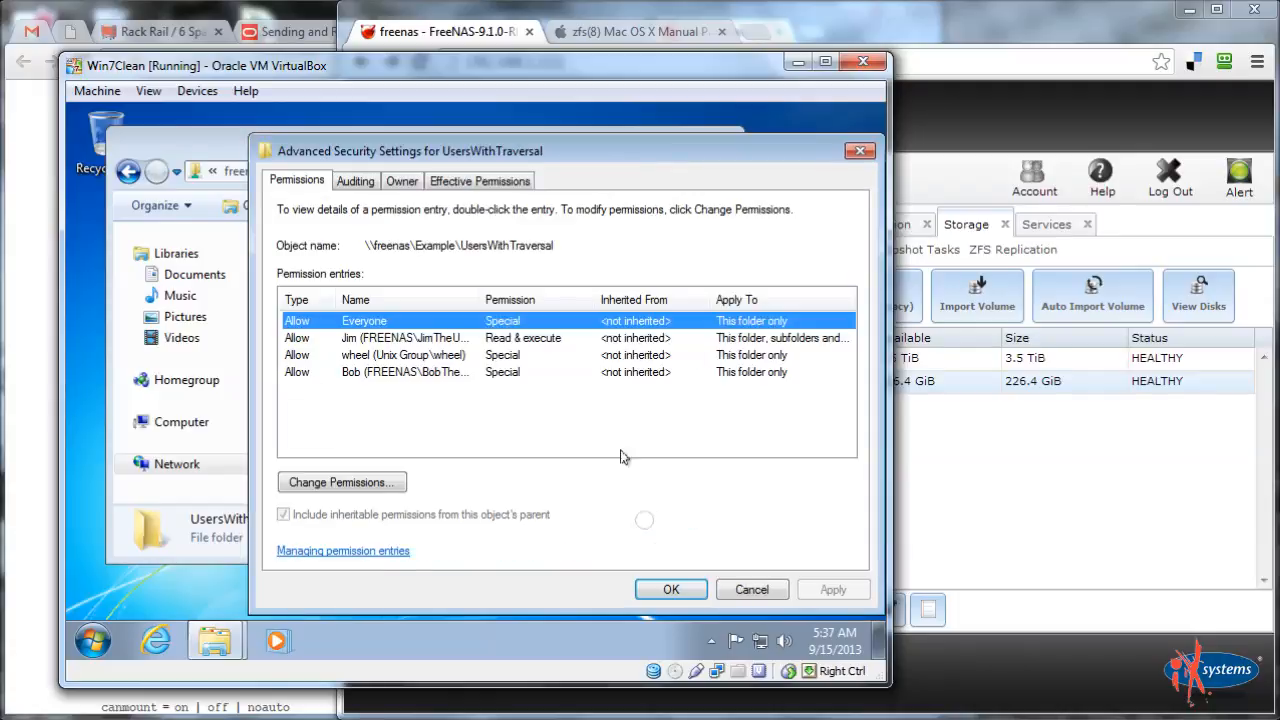
click(356, 339)
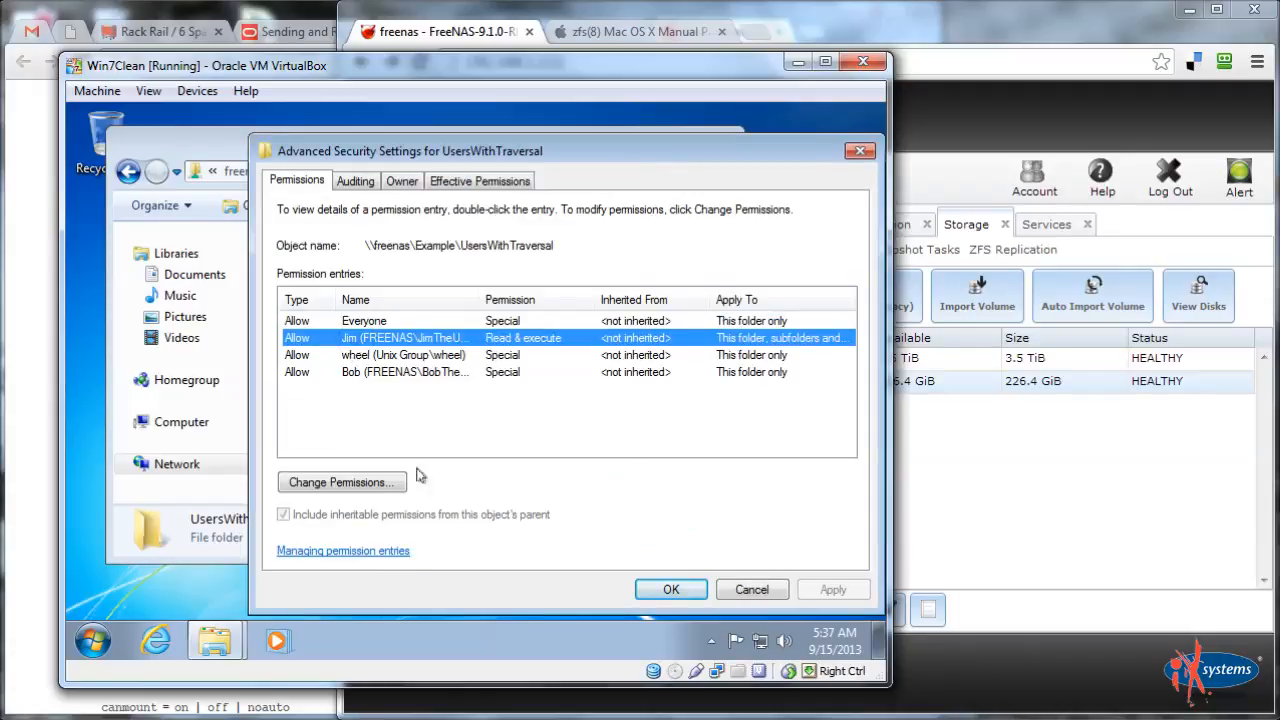
click(341, 484)
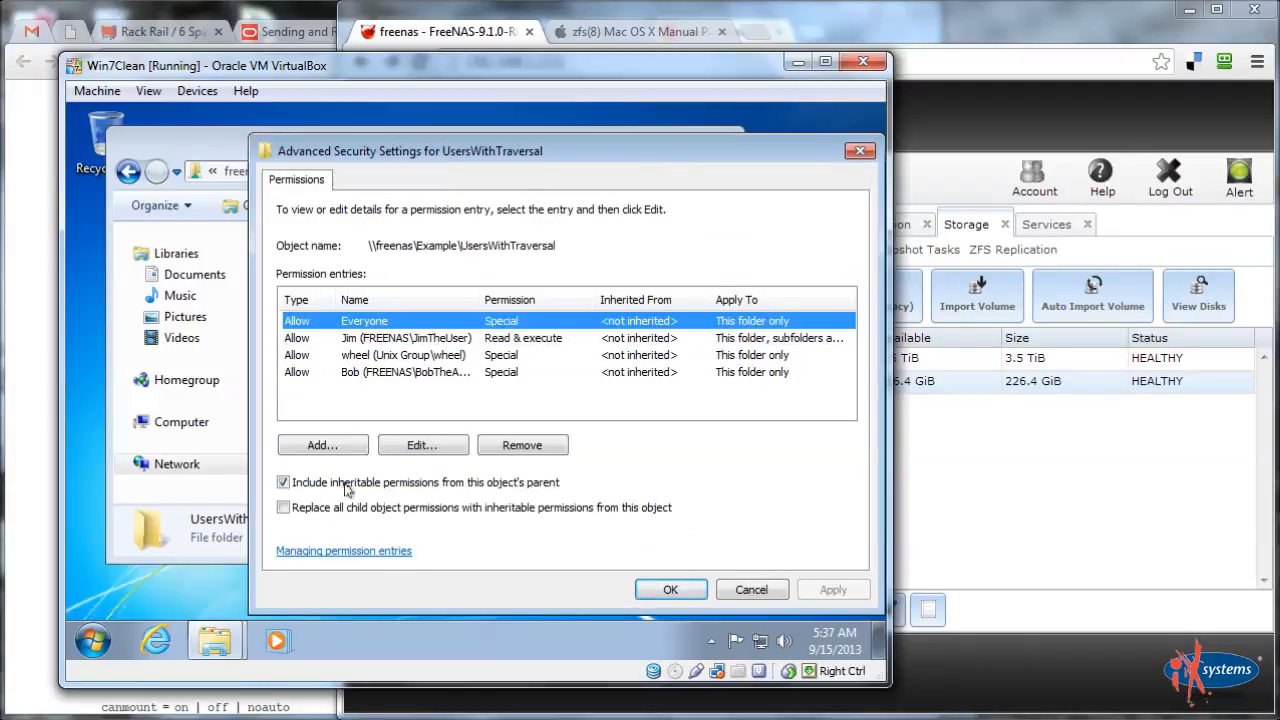
click(386, 343)
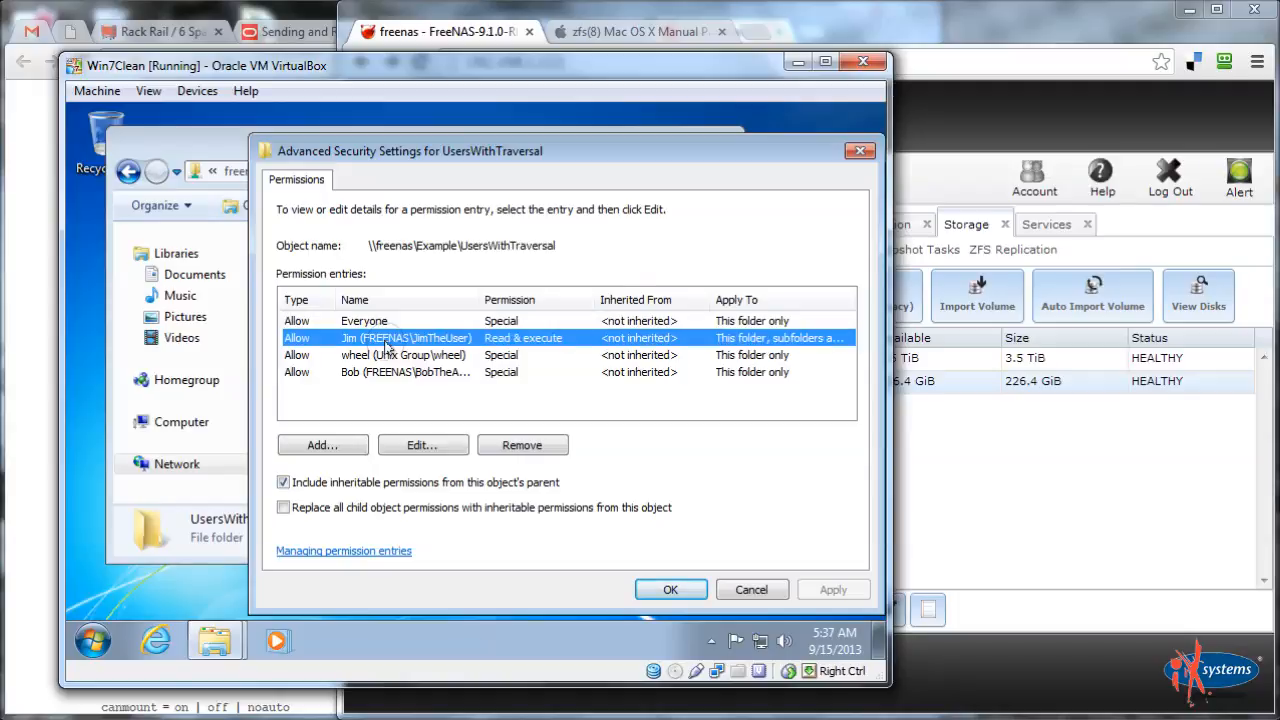
click(424, 446)
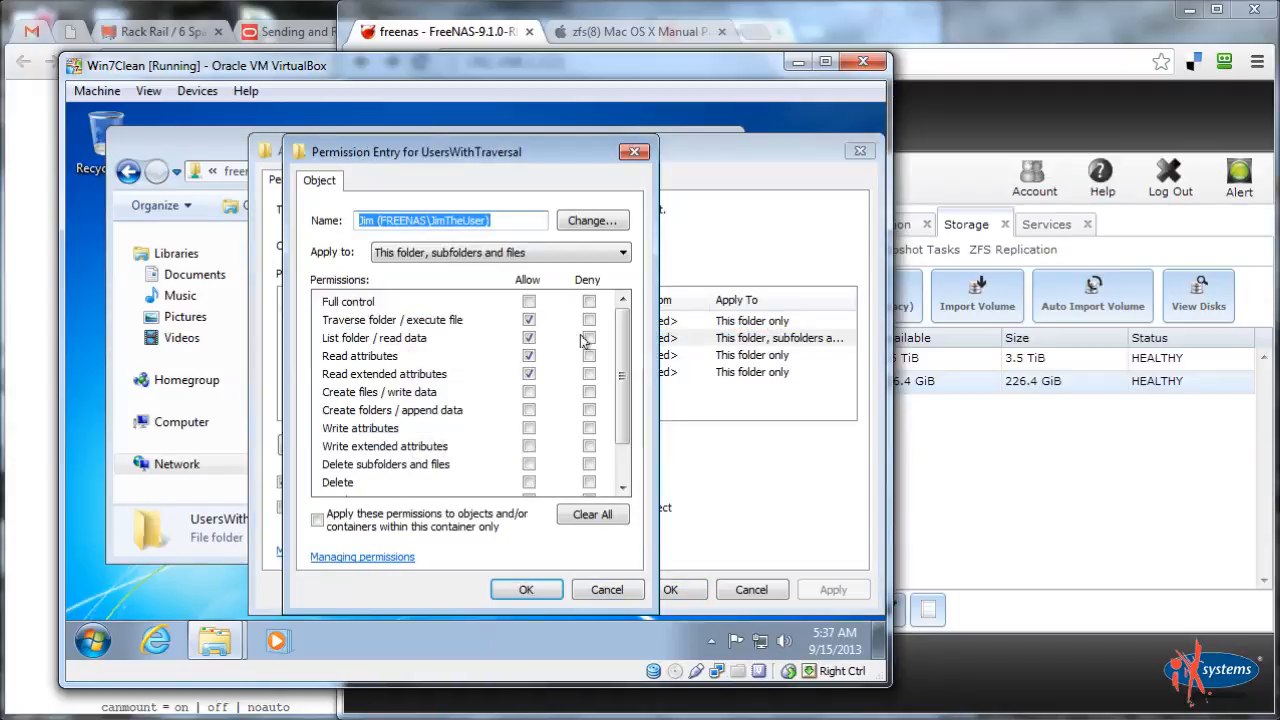
Untick List folder / read data while keeping Traverse folder and Read attributes allowed
click(529, 338)
click(529, 356)
click(529, 373)
click(530, 355)
drag(618, 367, 617, 467)
scroll(617, 408, up, 2)
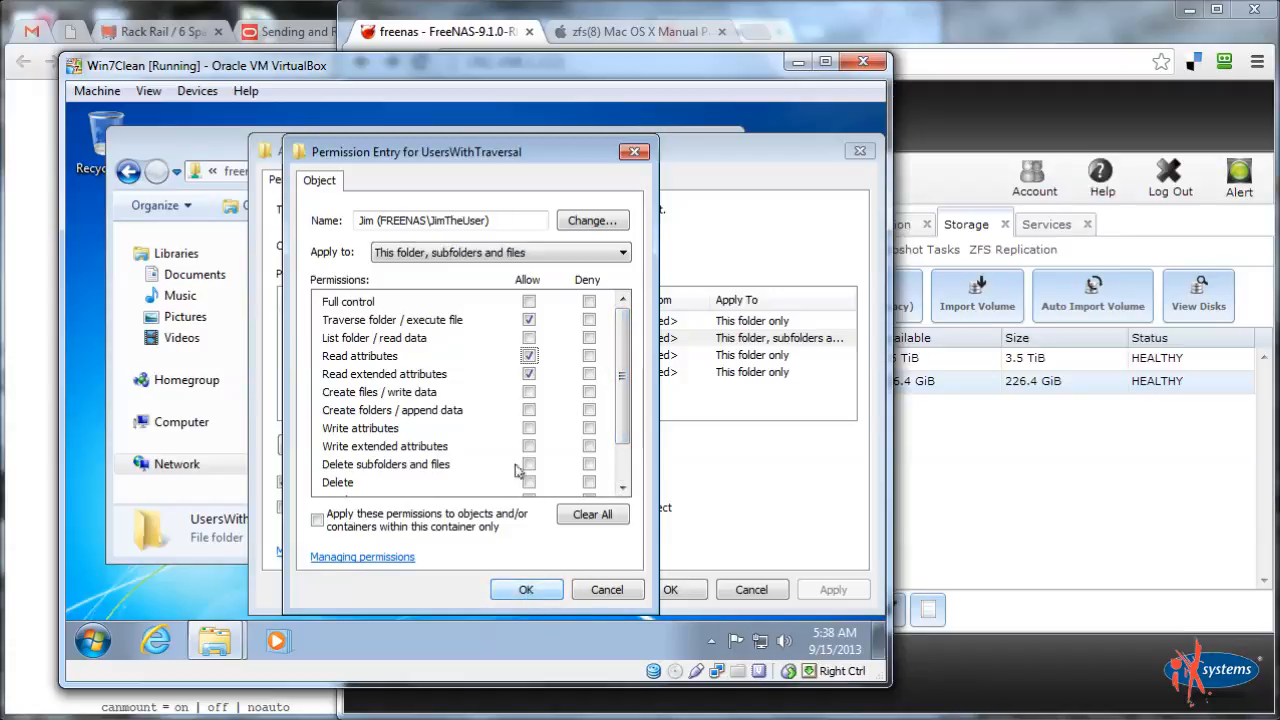
Confirm the changed entry, apply it and close all UsersWithTraversal security dialogs
click(524, 590)
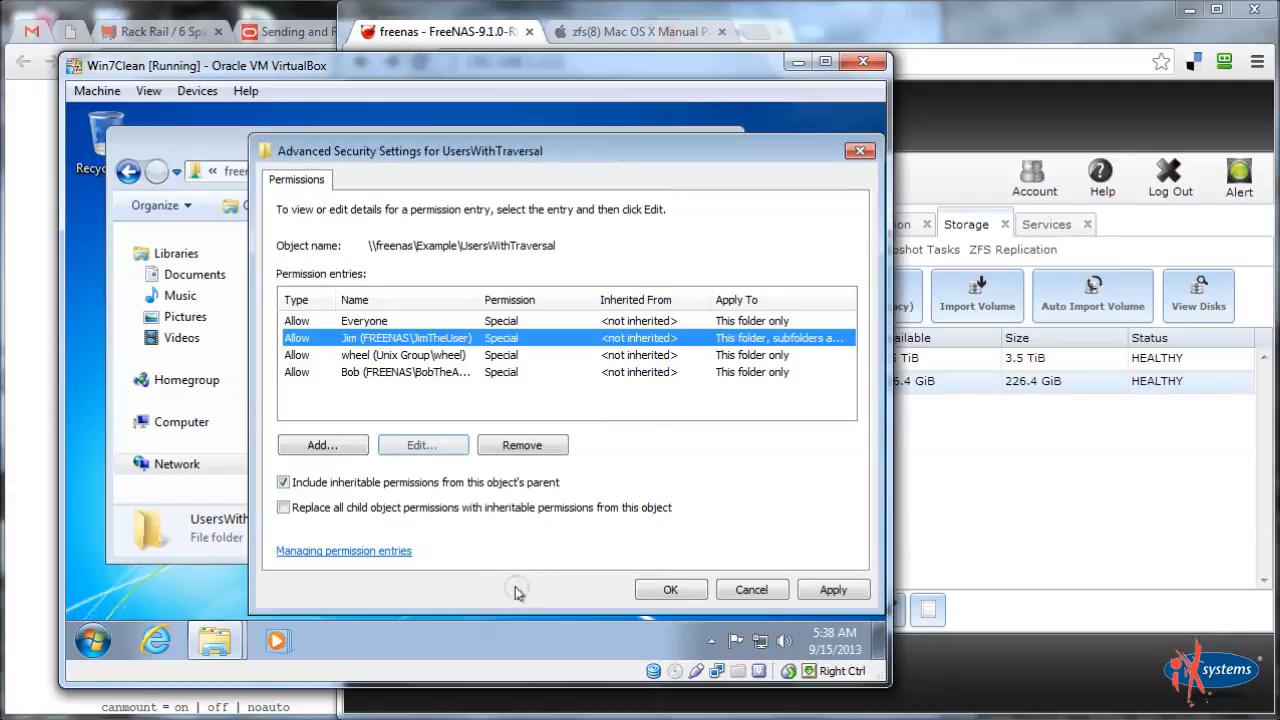
click(845, 592)
click(672, 590)
click(669, 589)
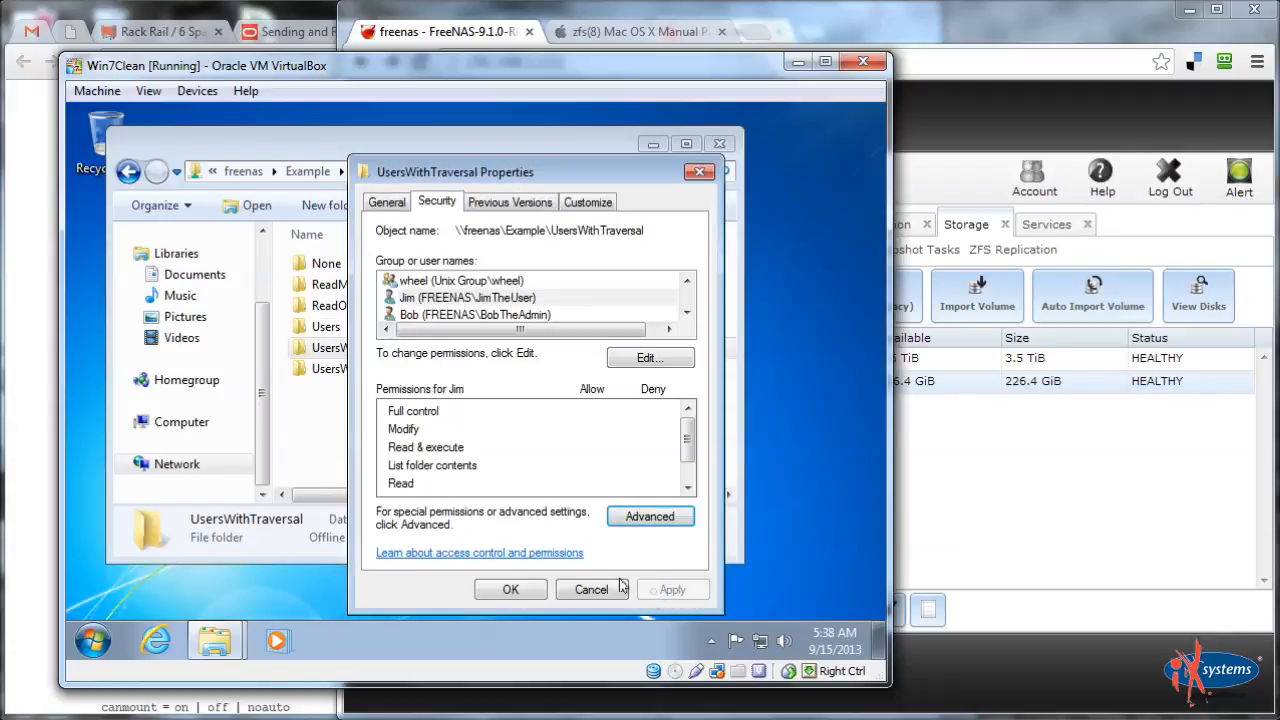
click(510, 589)
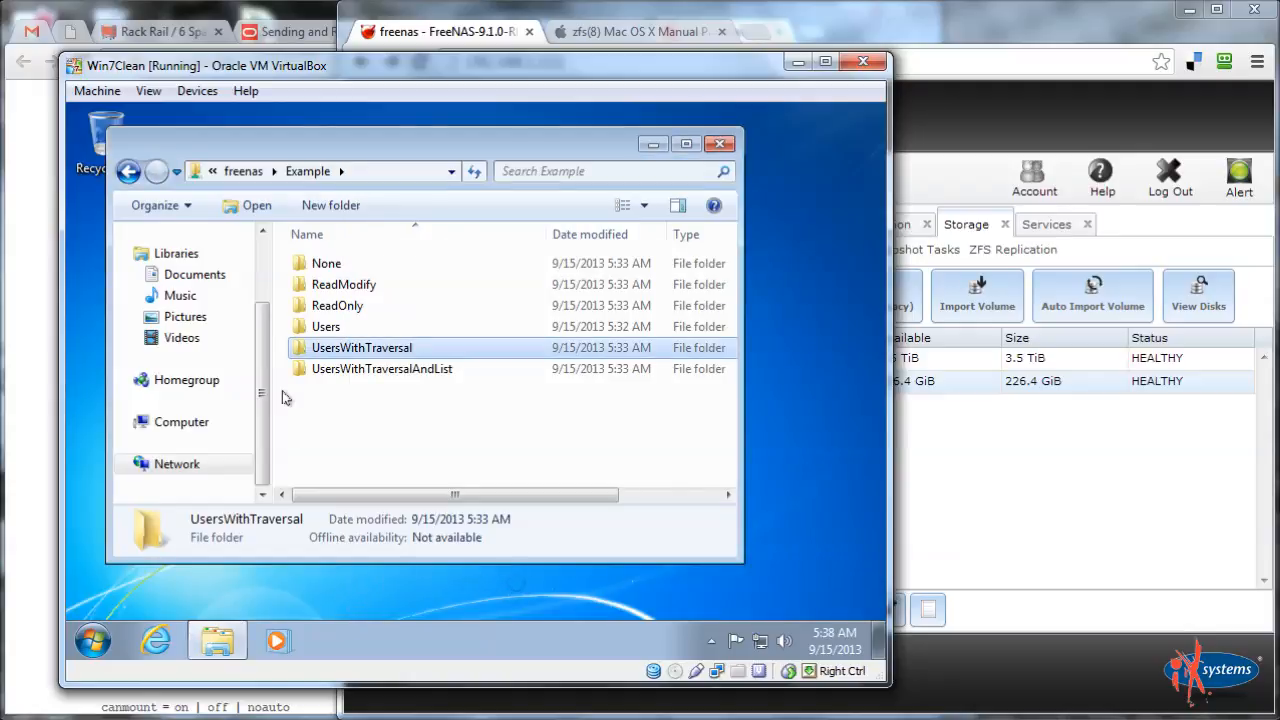
click(360, 377)
Open UsersWithTraversalAndList's advanced security settings in edit mode and begin adding an entry
right_click(362, 386)
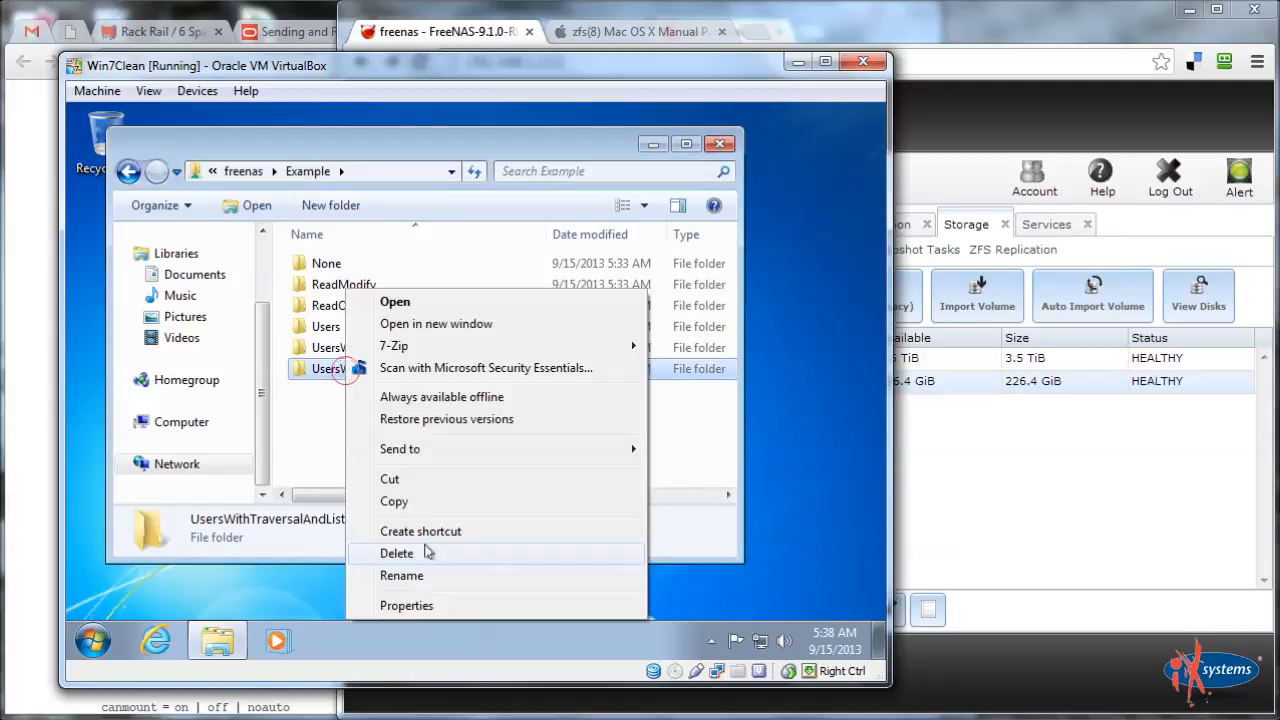
click(420, 605)
click(432, 202)
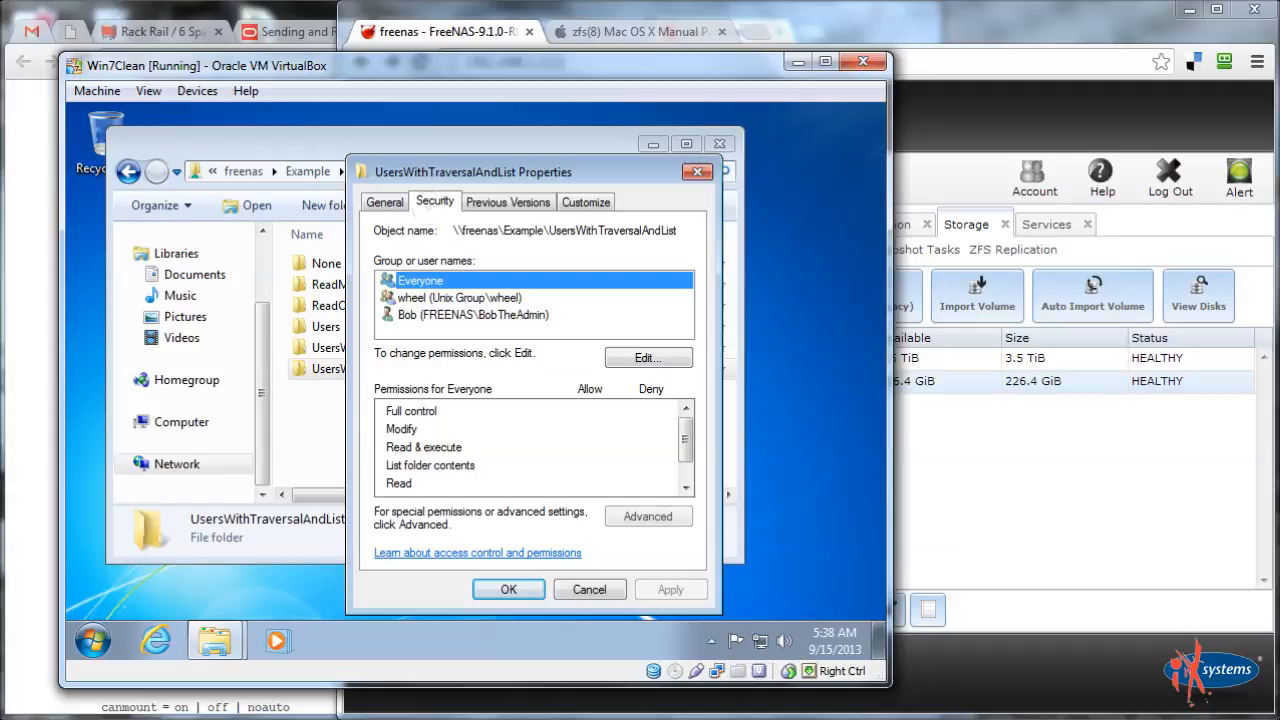
click(636, 519)
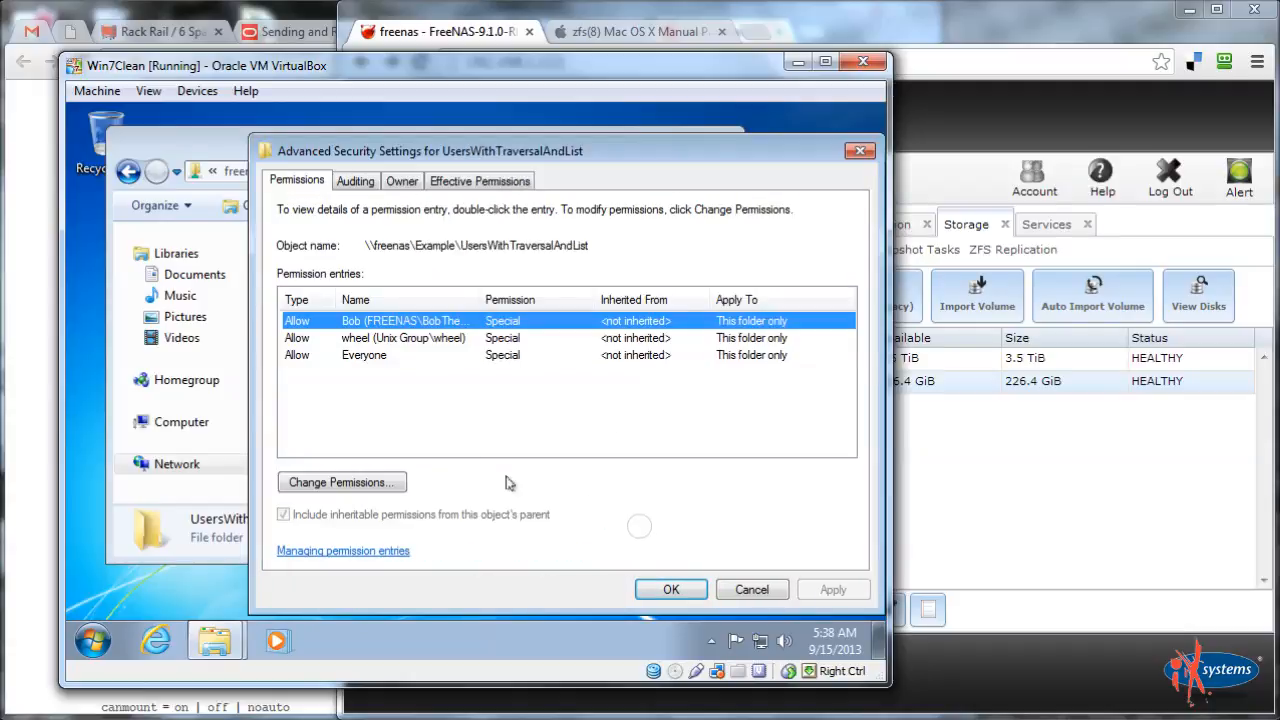
click(340, 481)
click(337, 444)
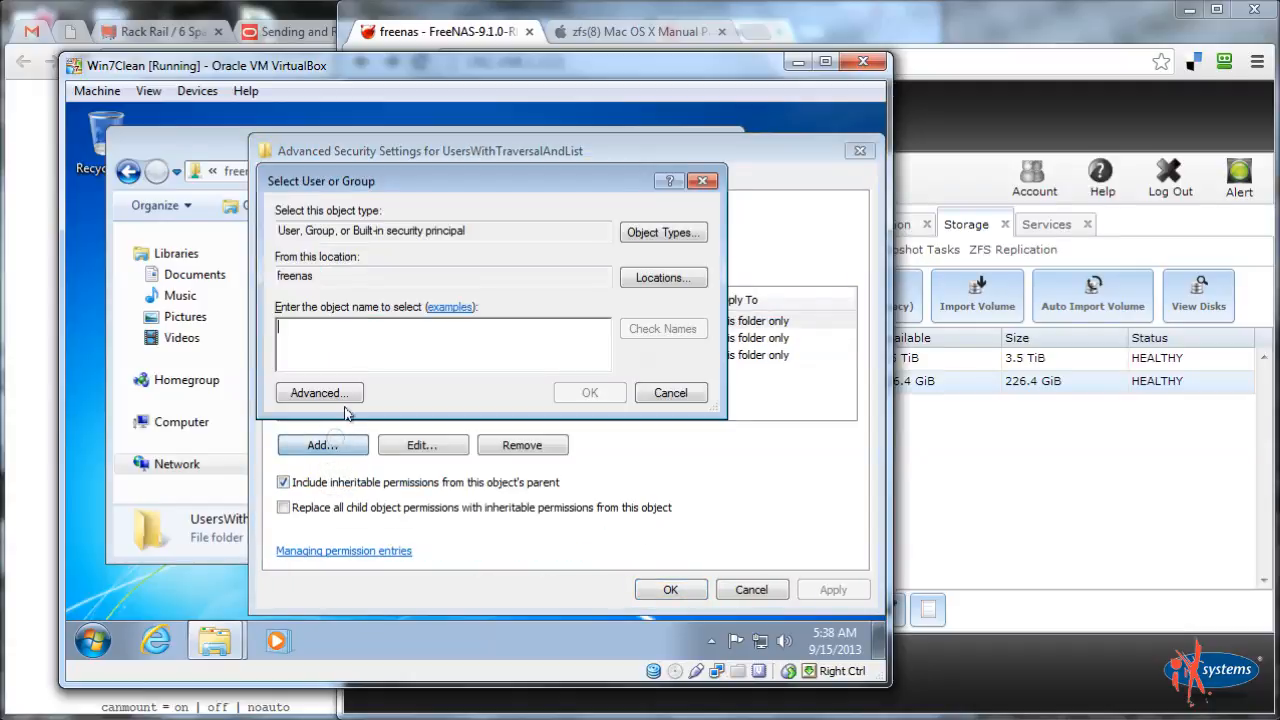
Add a permission entry for the test user allowing Traverse folder / execute file
text(JimTheUser)
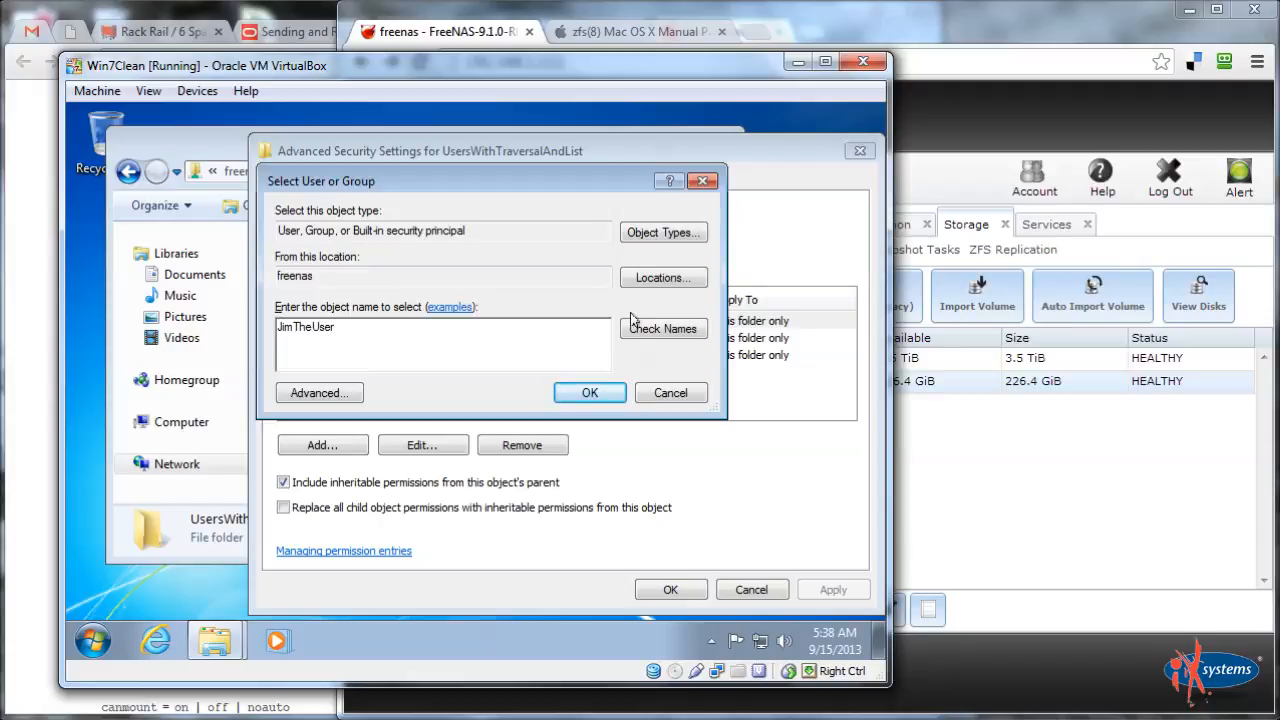
click(634, 325)
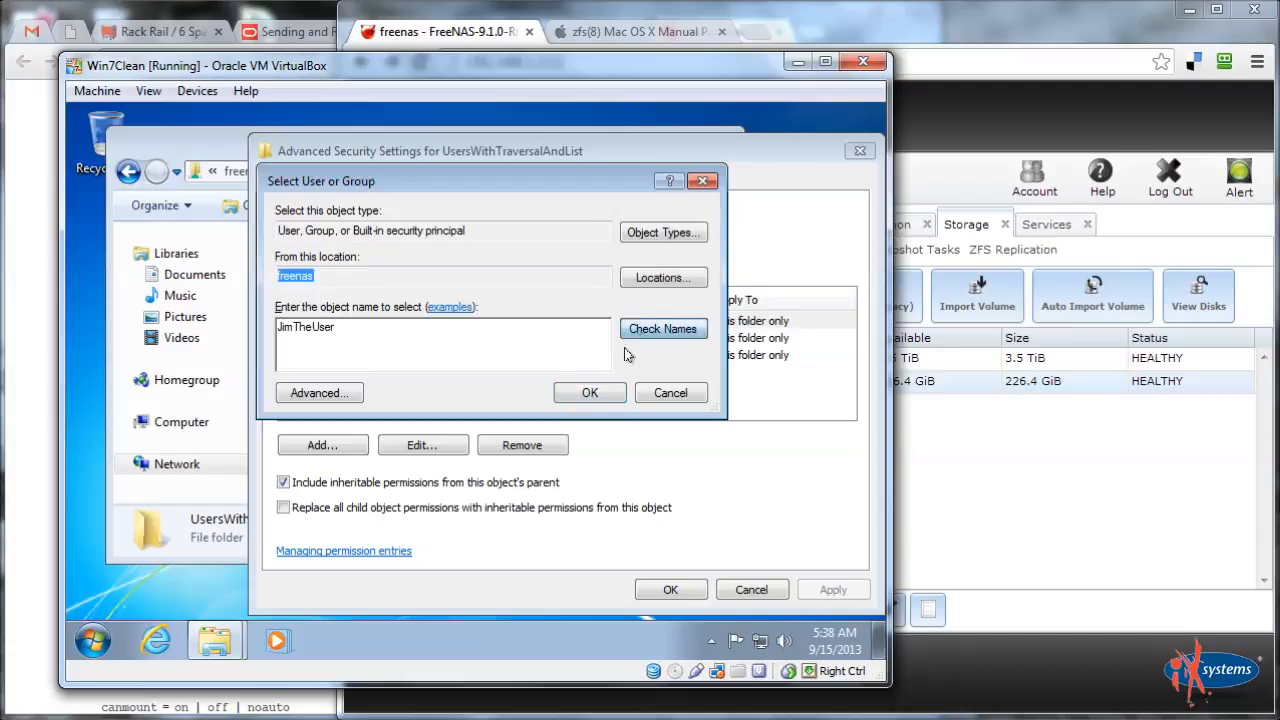
click(590, 393)
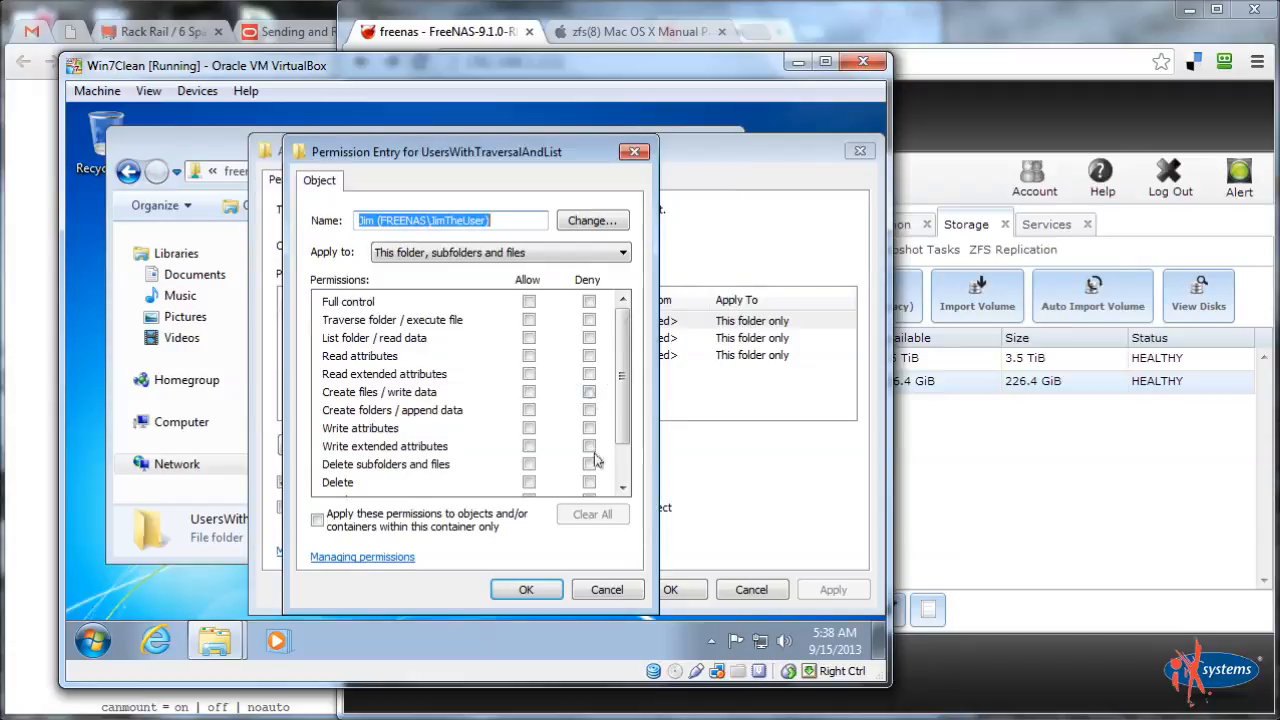
click(528, 320)
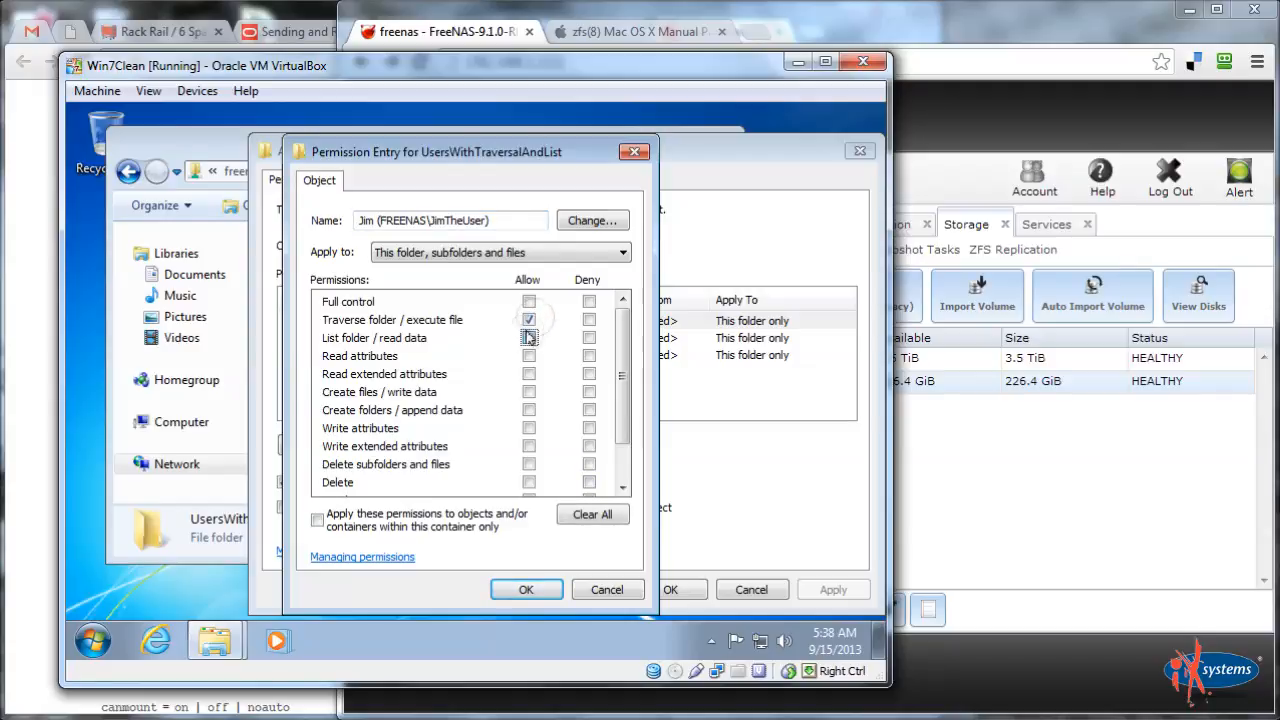
click(523, 591)
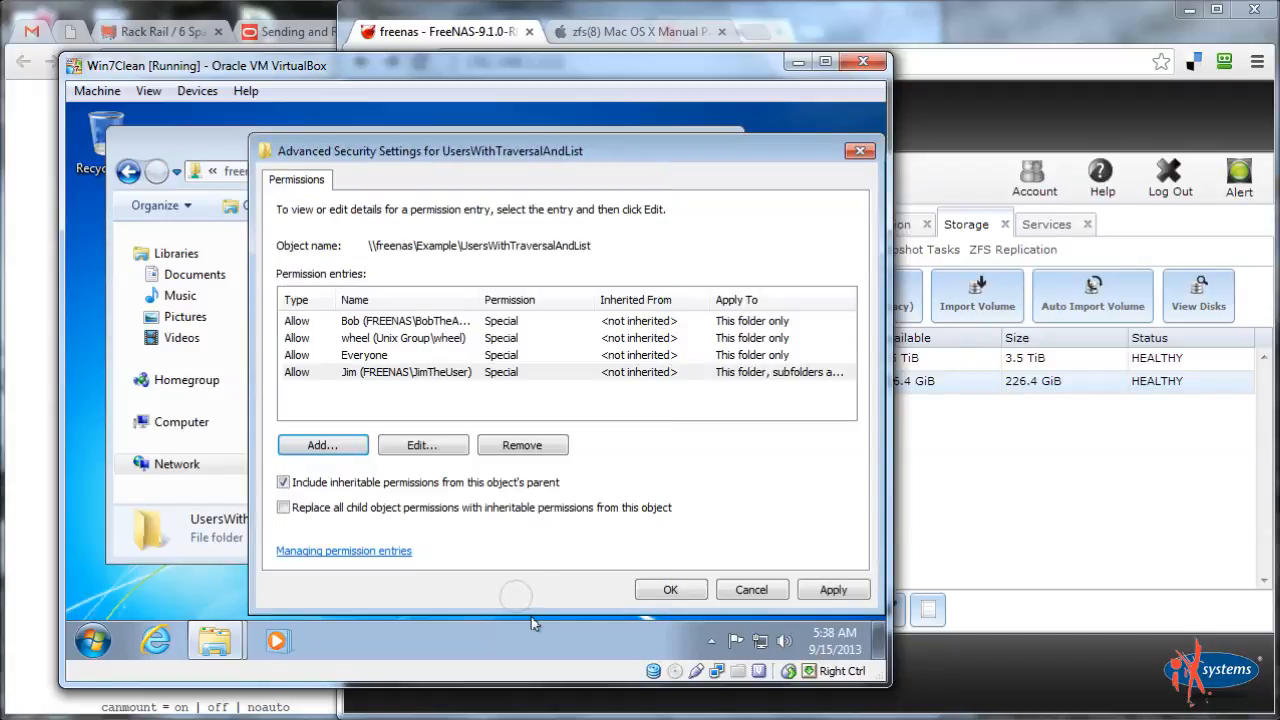
Also allow Read attributes, Read extended attributes and Read permissions in the test user's entry
click(418, 443)
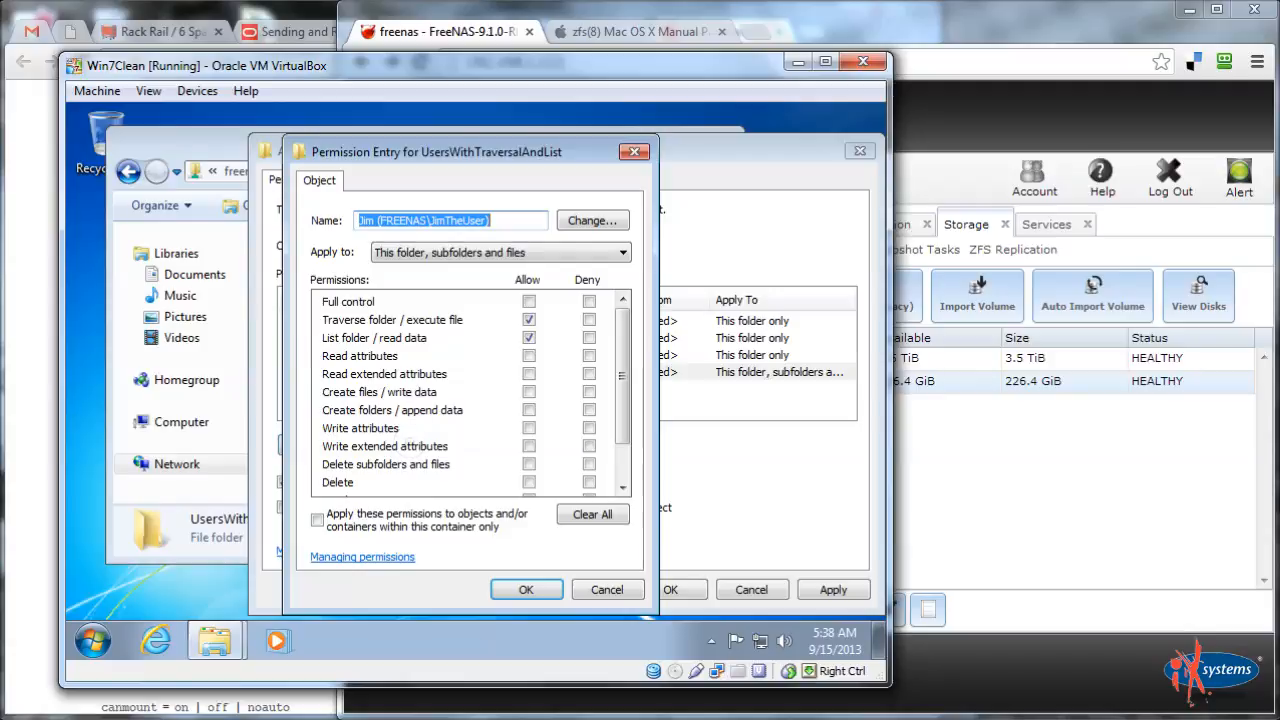
click(529, 356)
click(529, 374)
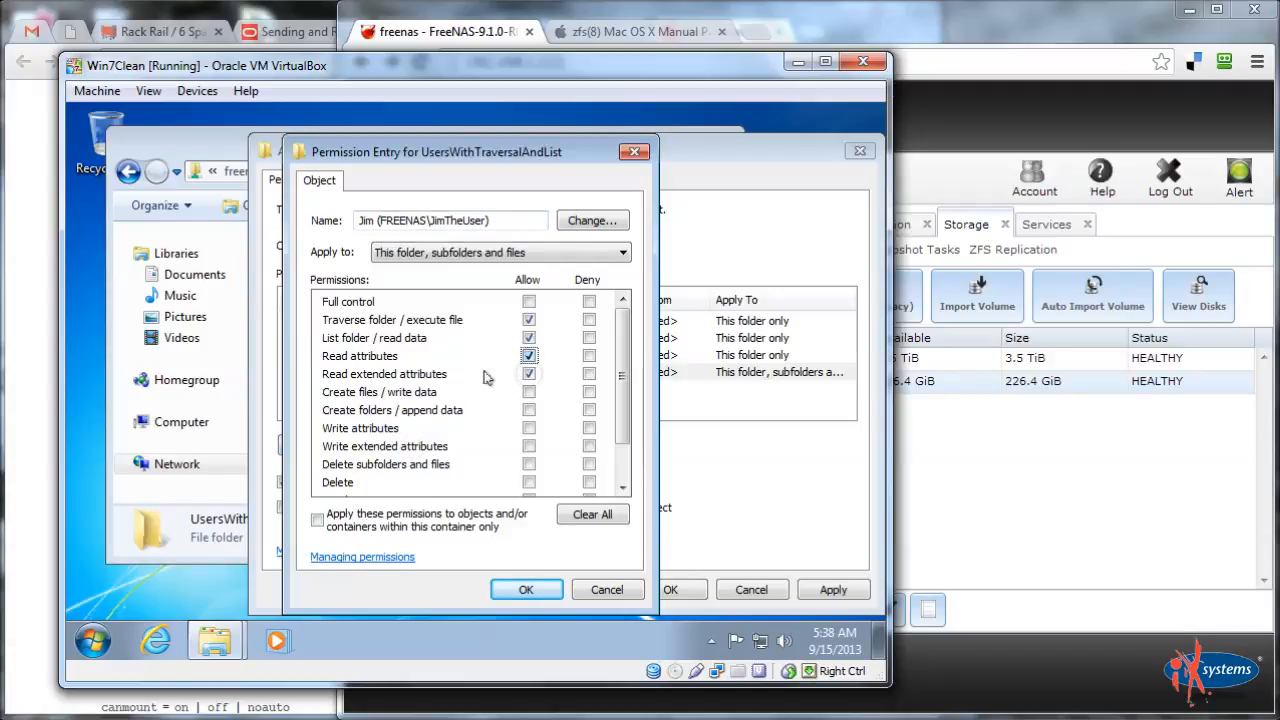
scroll(482, 392, down, 1)
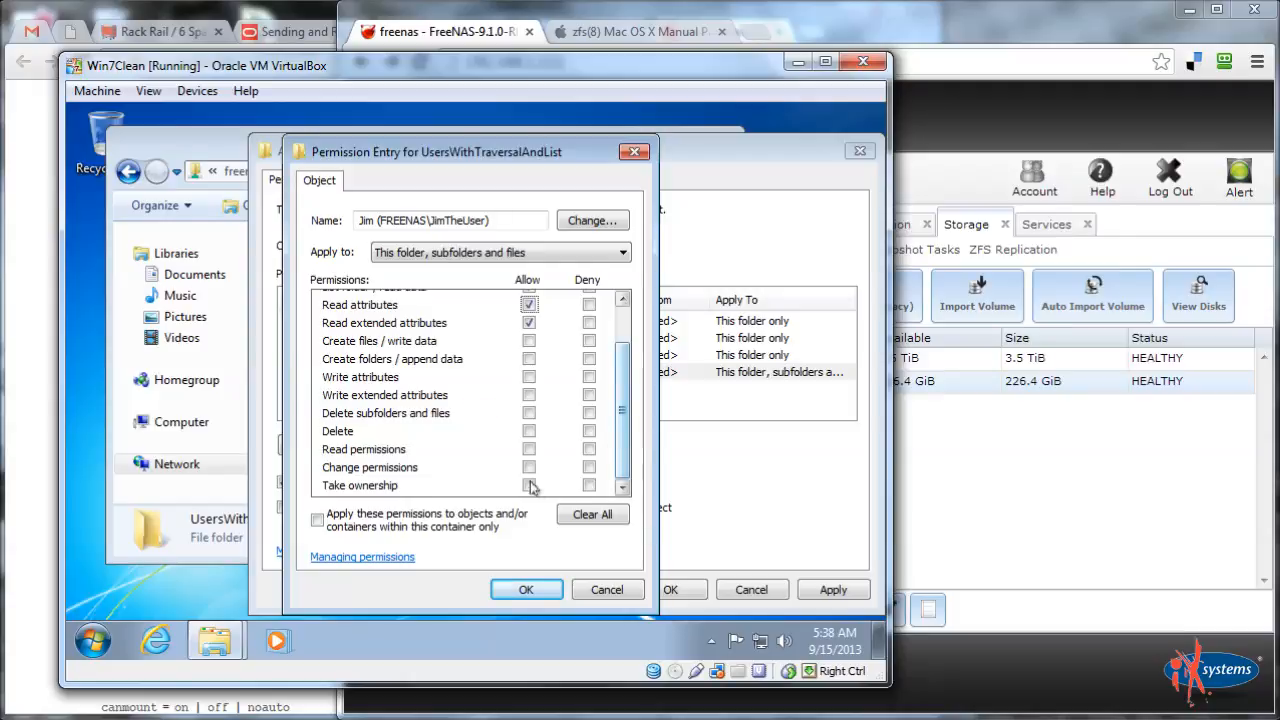
click(529, 449)
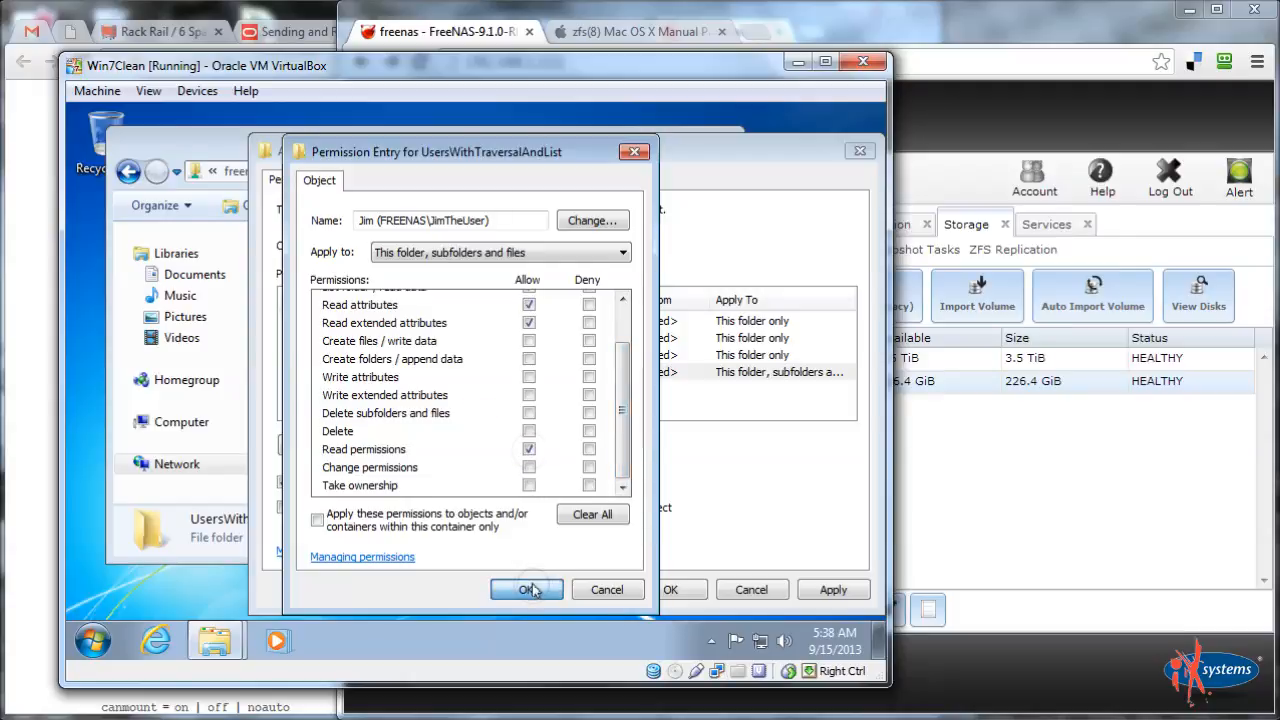
click(526, 590)
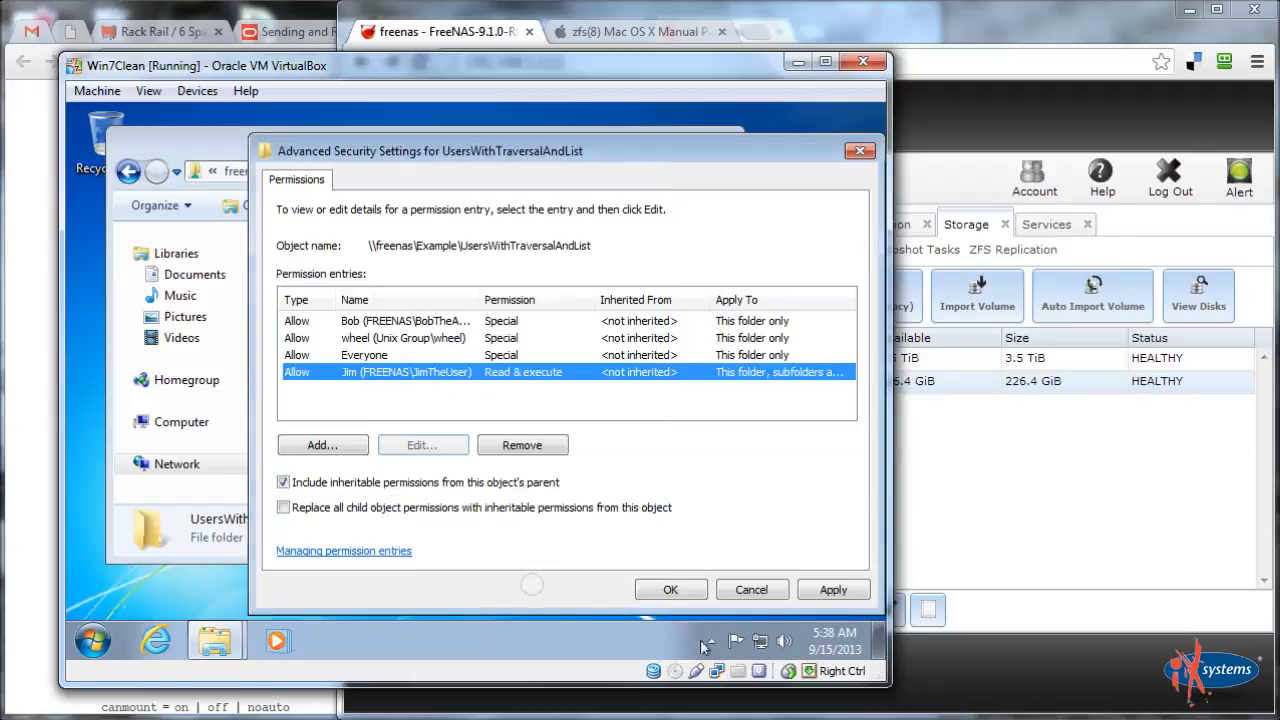
Apply the permission changes and close all UsersWithTraversalAndList security dialogs
click(822, 590)
click(662, 590)
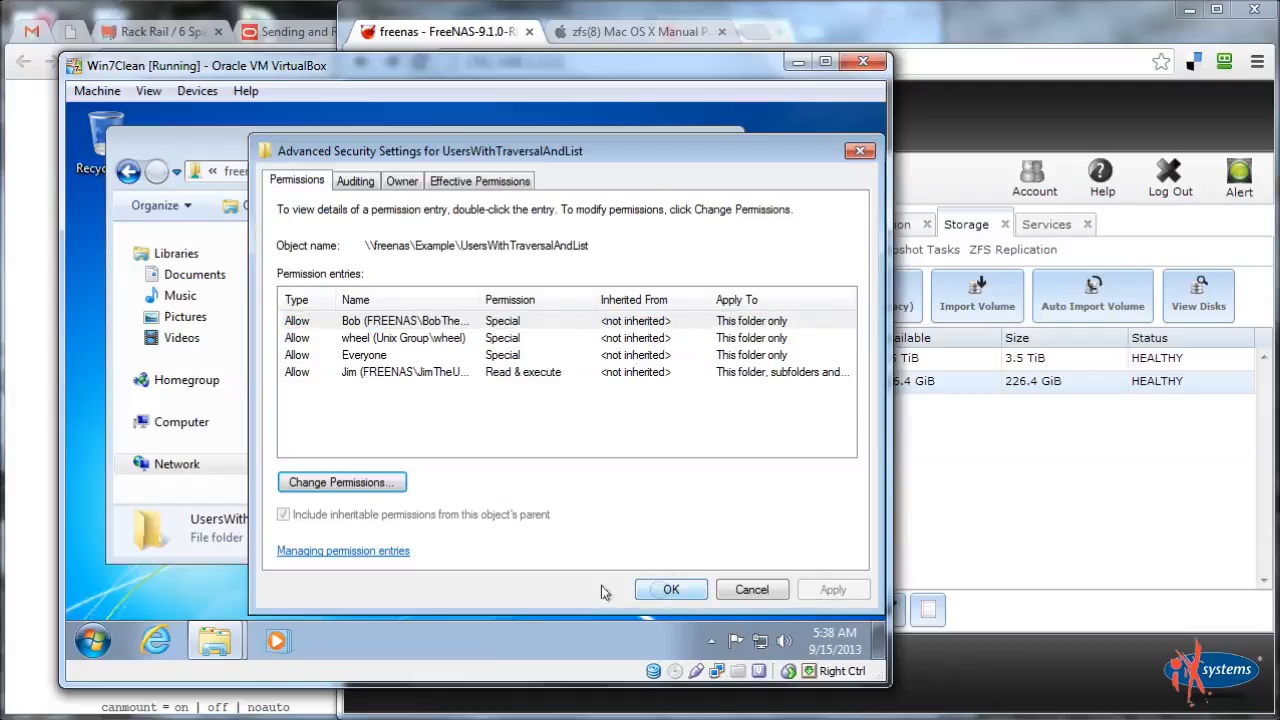
click(668, 590)
click(503, 590)
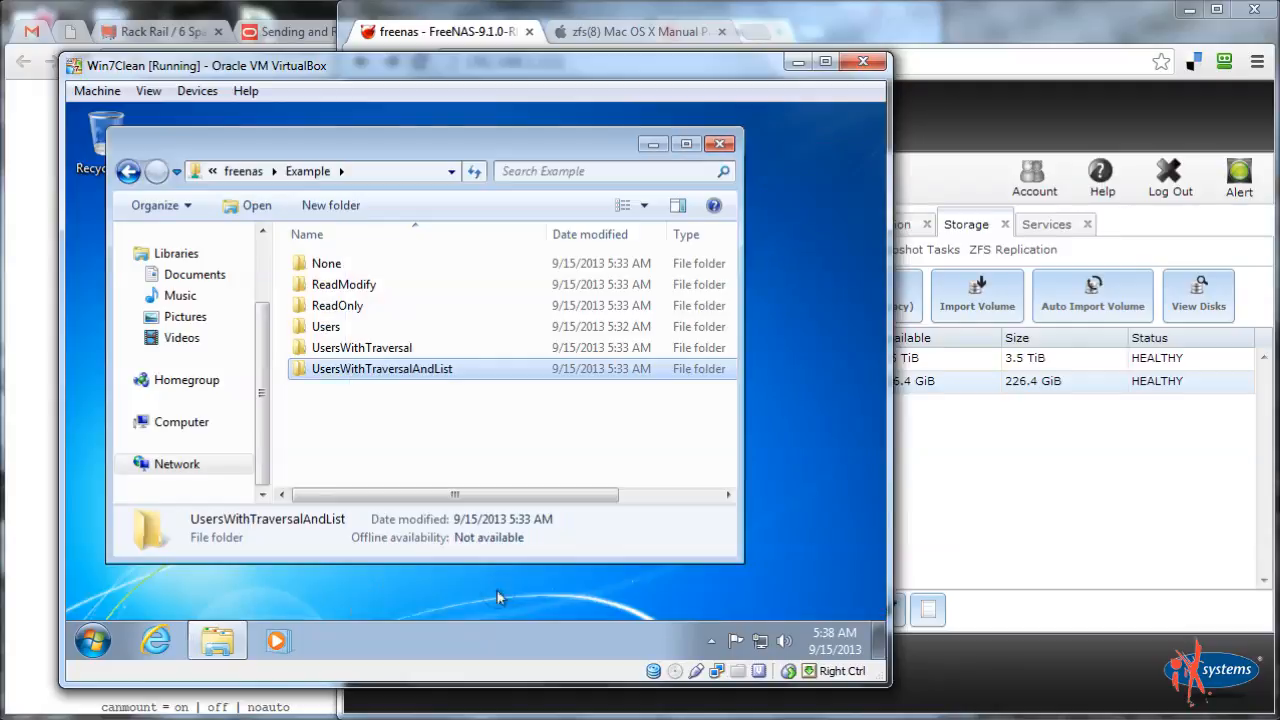
click(357, 436)
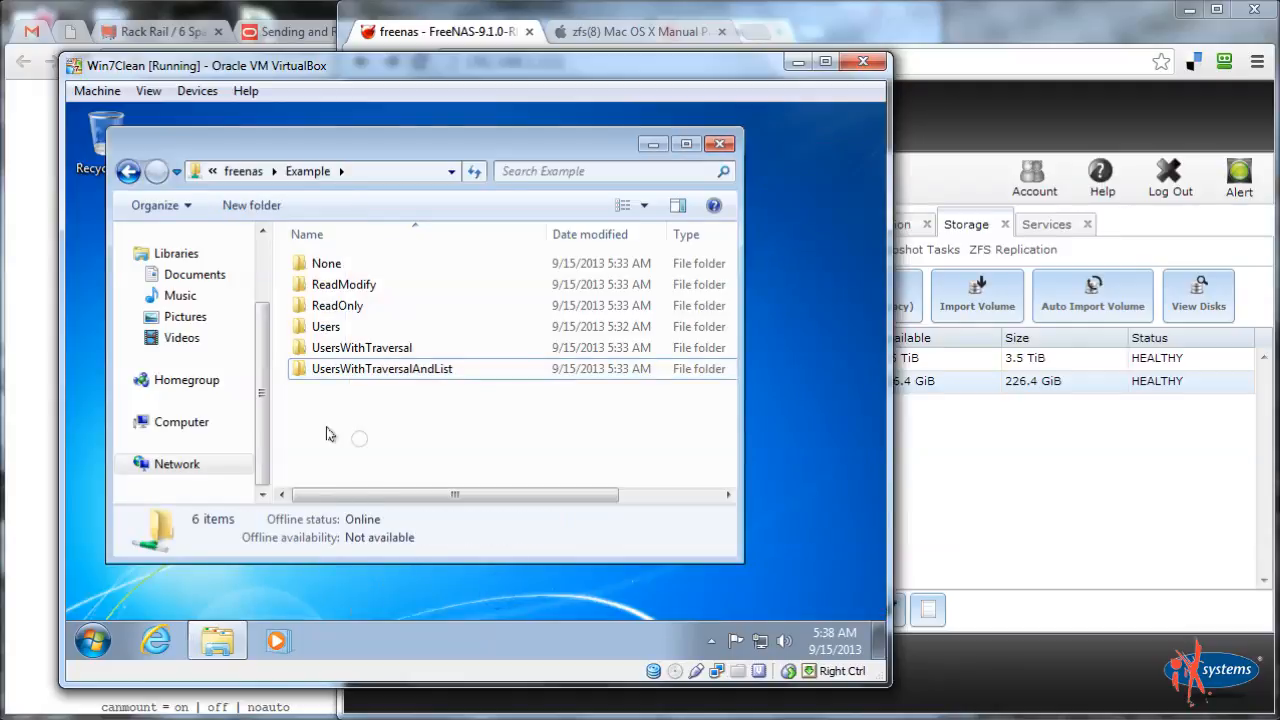
Add the test user to the Users folder's security permissions
right_click(324, 328)
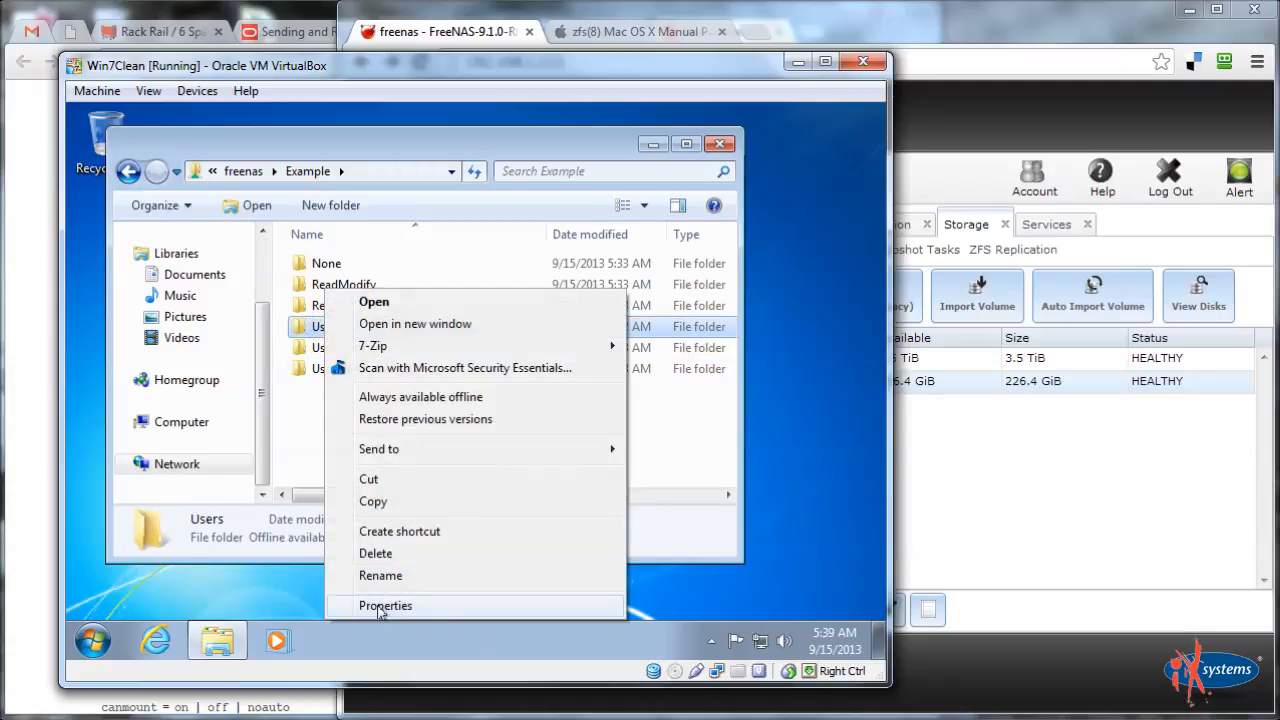
click(380, 606)
click(413, 203)
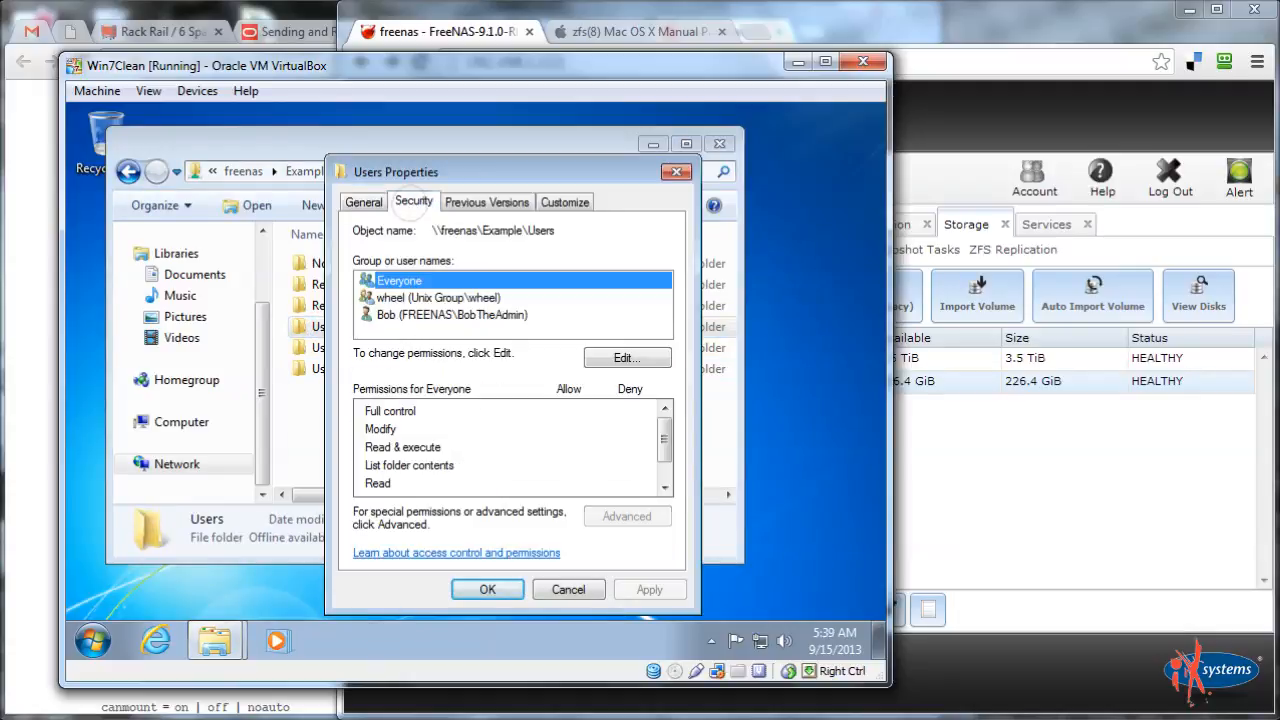
click(602, 360)
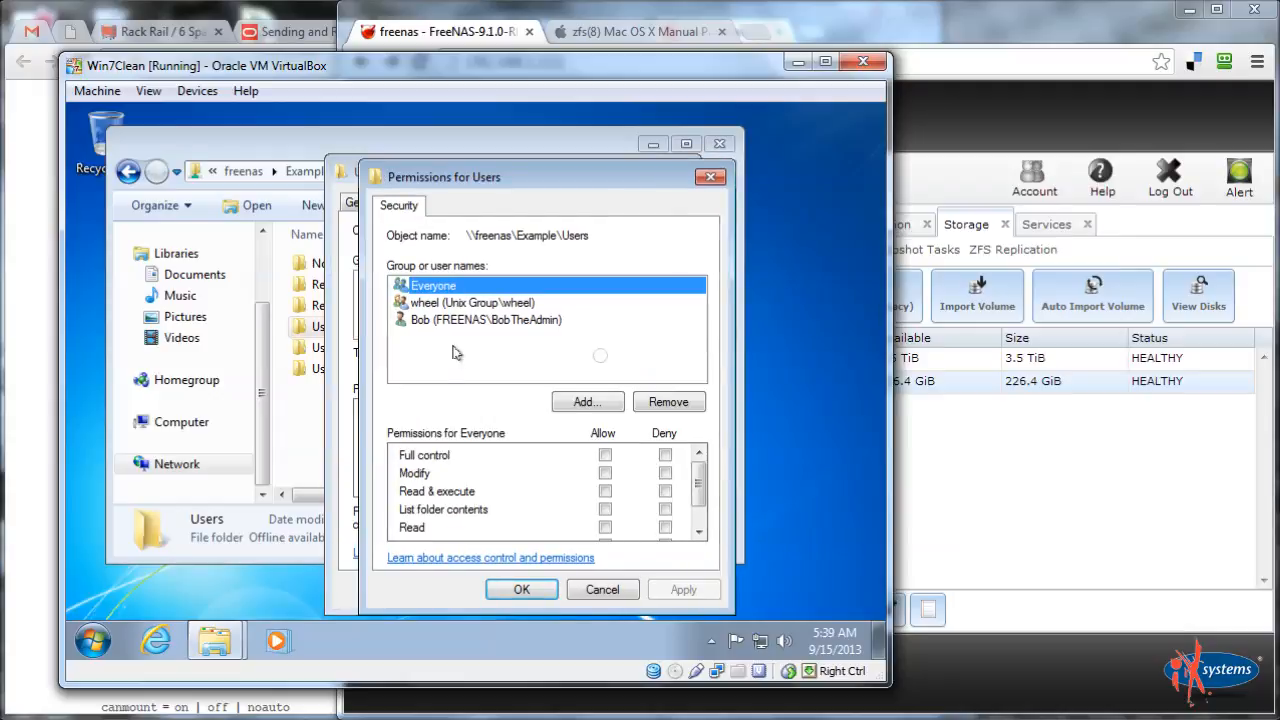
click(585, 403)
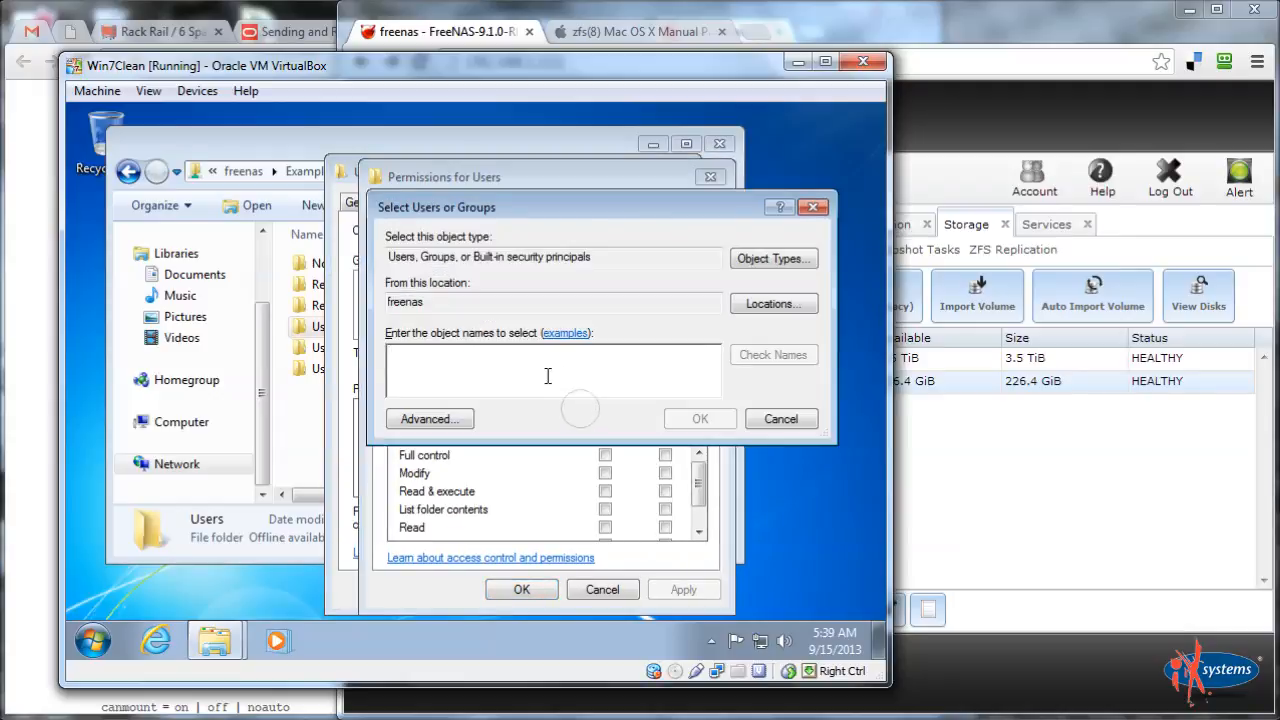
text(JimTheUser)
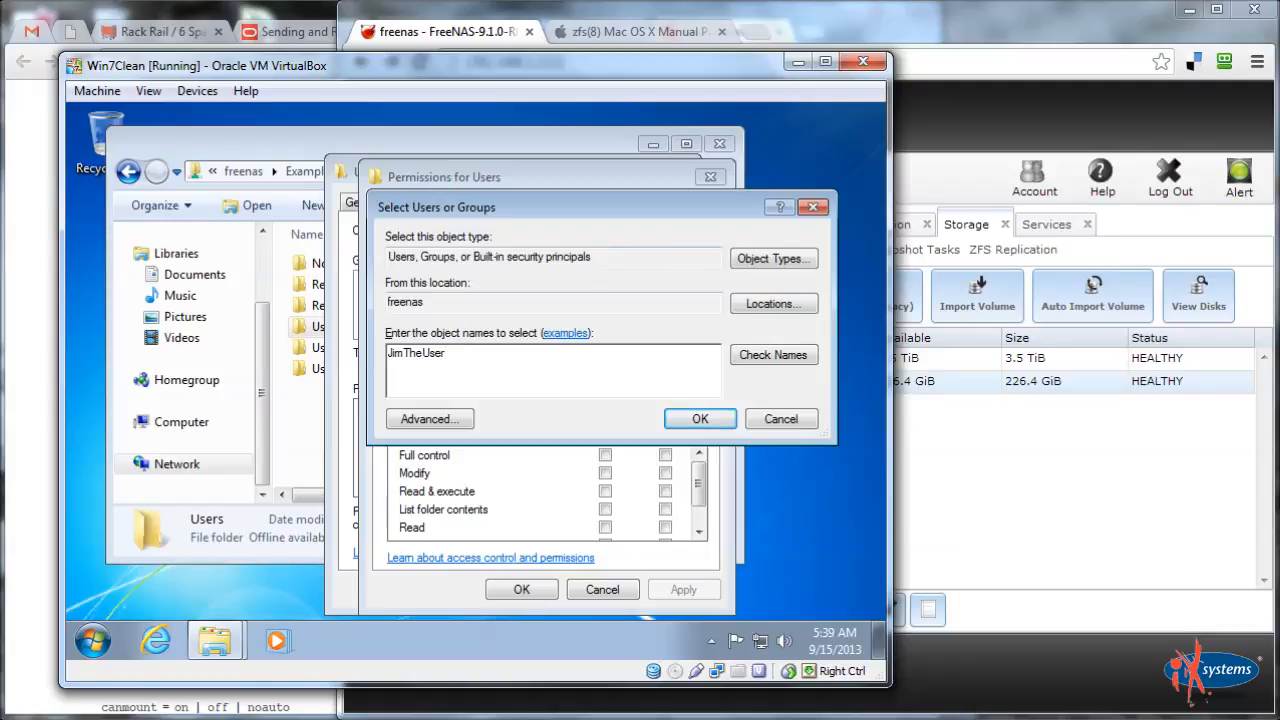
click(798, 358)
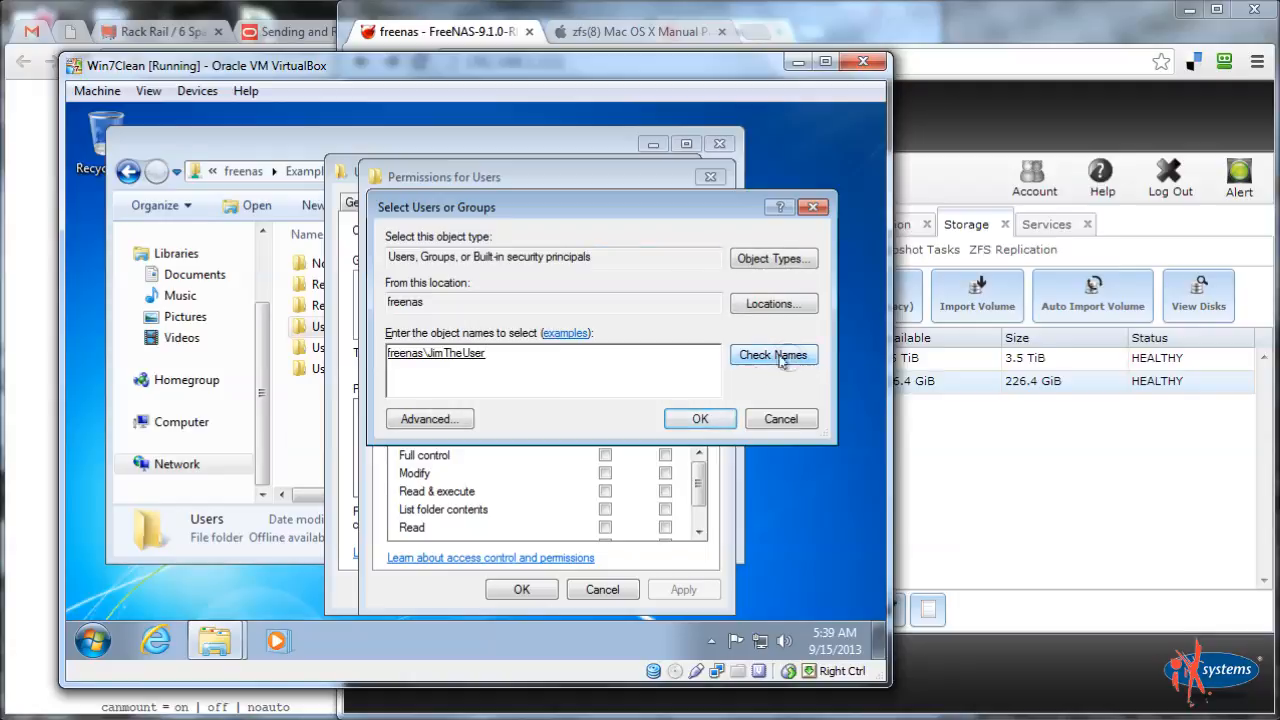
click(699, 419)
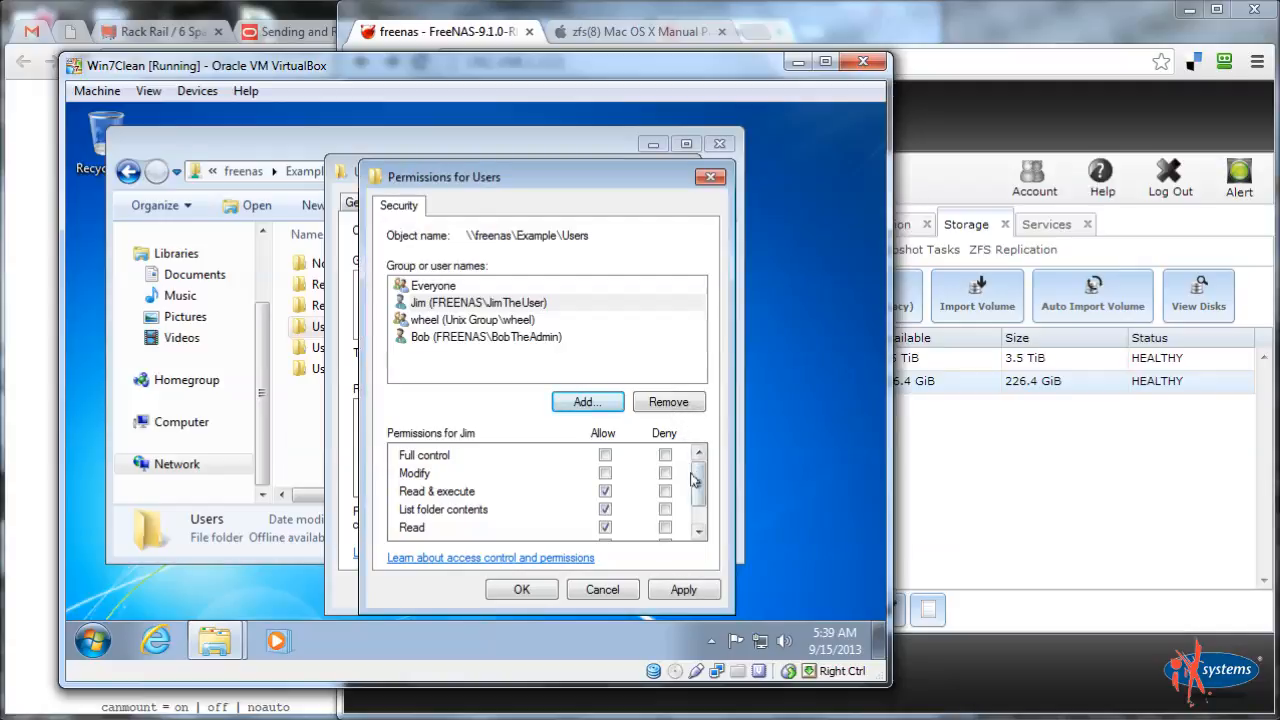
mouse_move(699, 487)
mouse_down()
mouse_move(699, 504)
mouse_move(699, 490)
mouse_up()
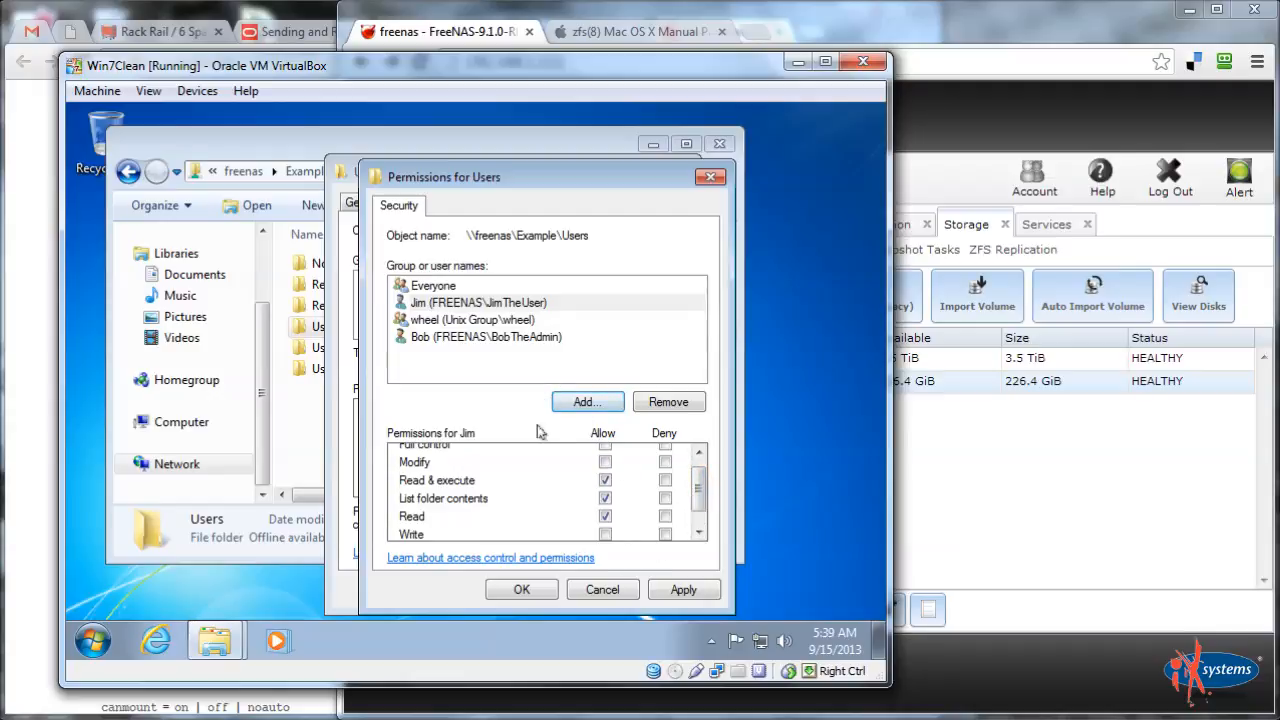
Give the test user Read & execute, List folder contents and Read on Users, and apply
click(420, 286)
drag(697, 488, 705, 527)
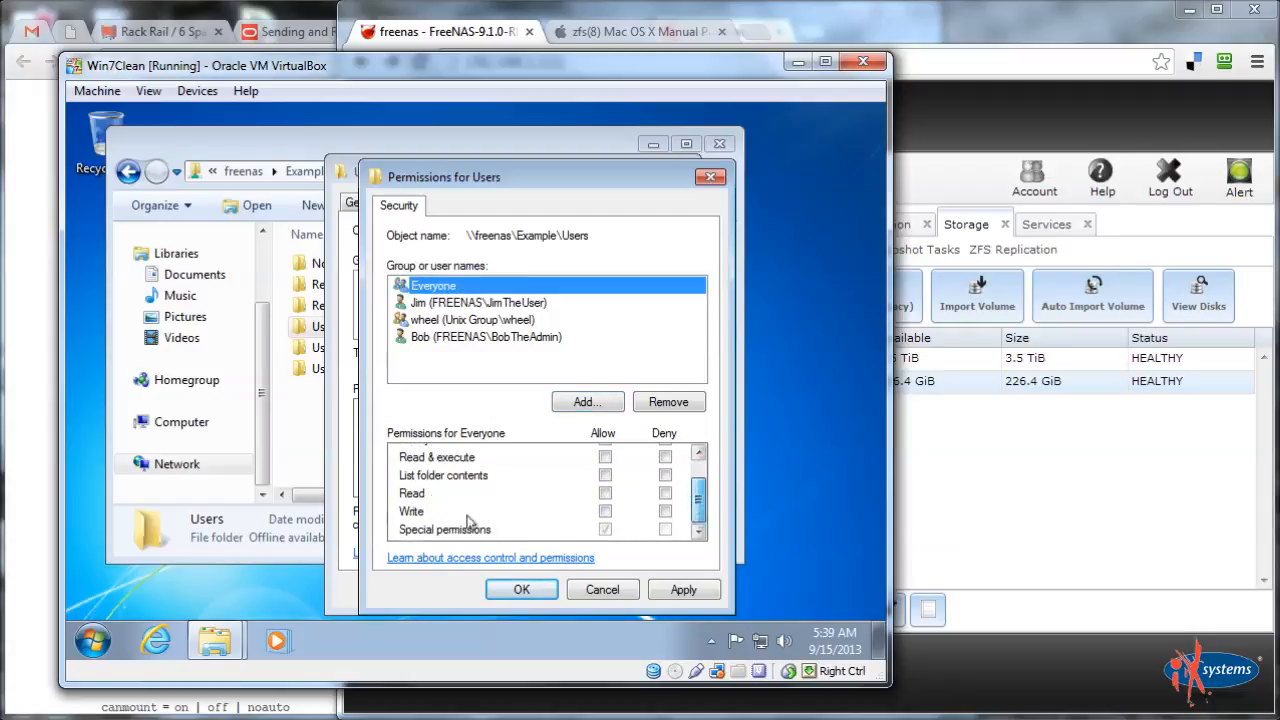
drag(702, 489, 702, 495)
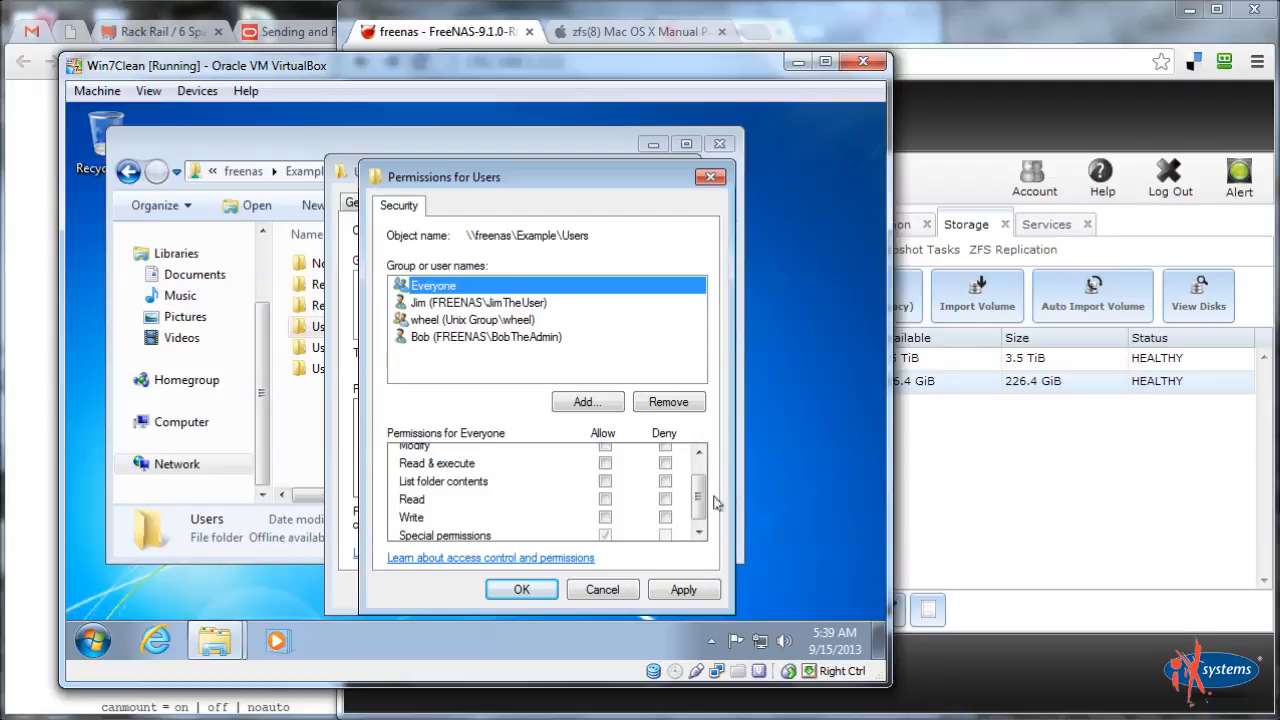
drag(702, 499, 702, 473)
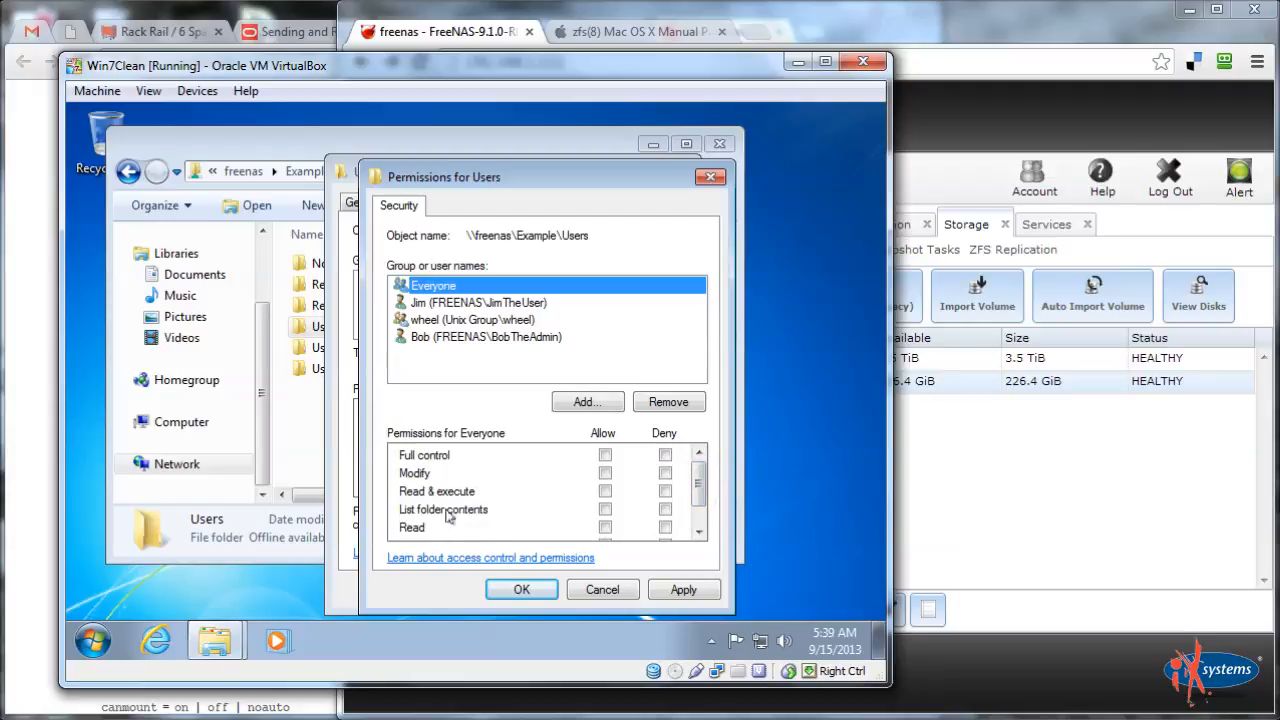
mouse_move(699, 488)
mouse_down()
mouse_move(702, 507)
mouse_move(700, 494)
mouse_up()
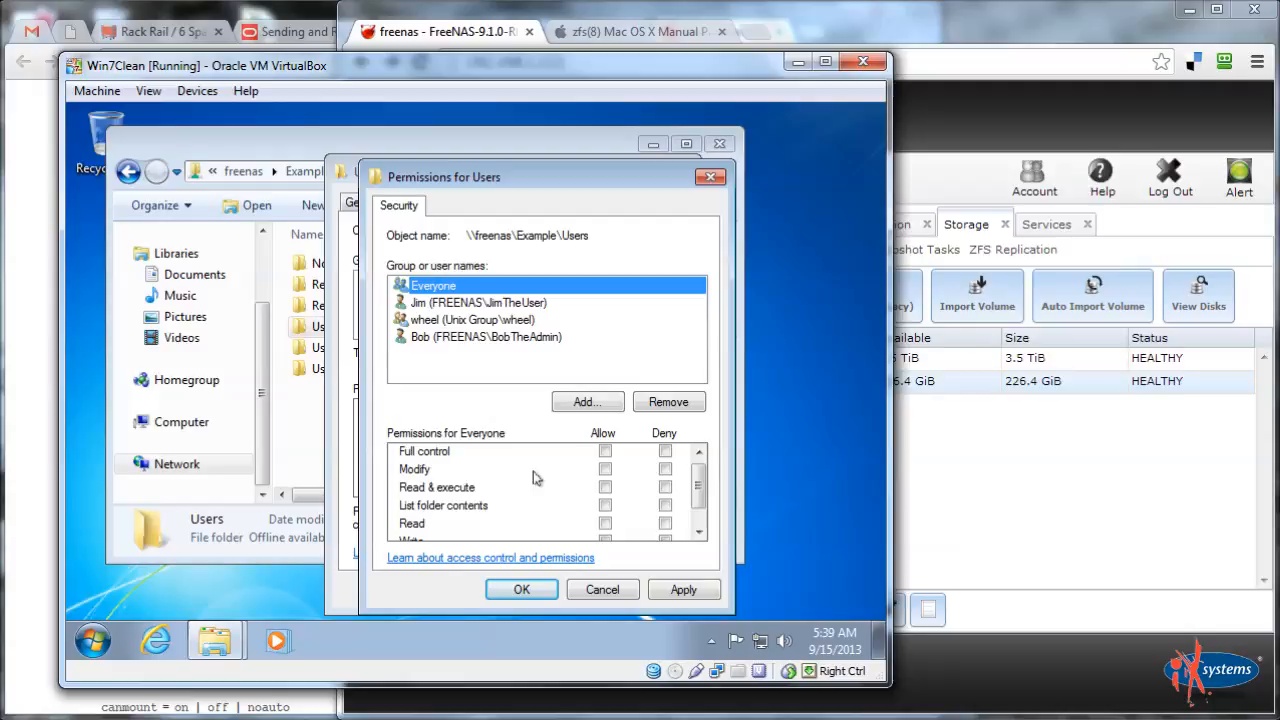
click(439, 303)
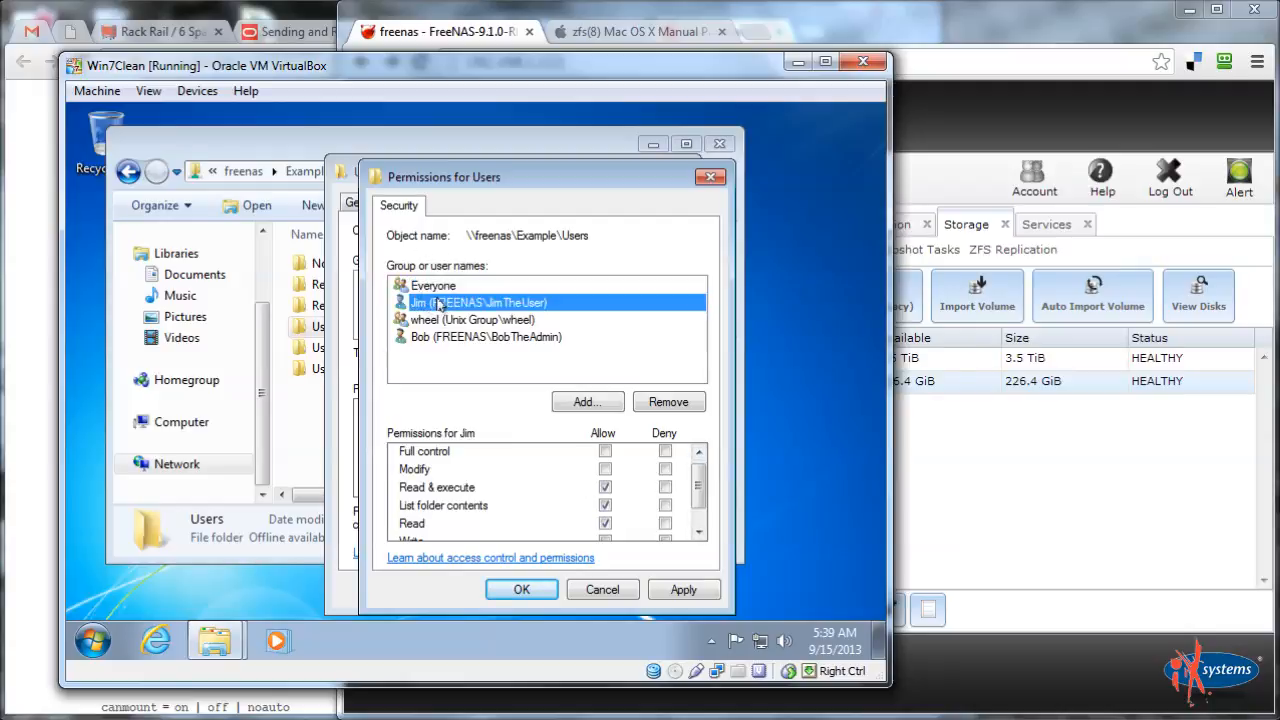
click(604, 488)
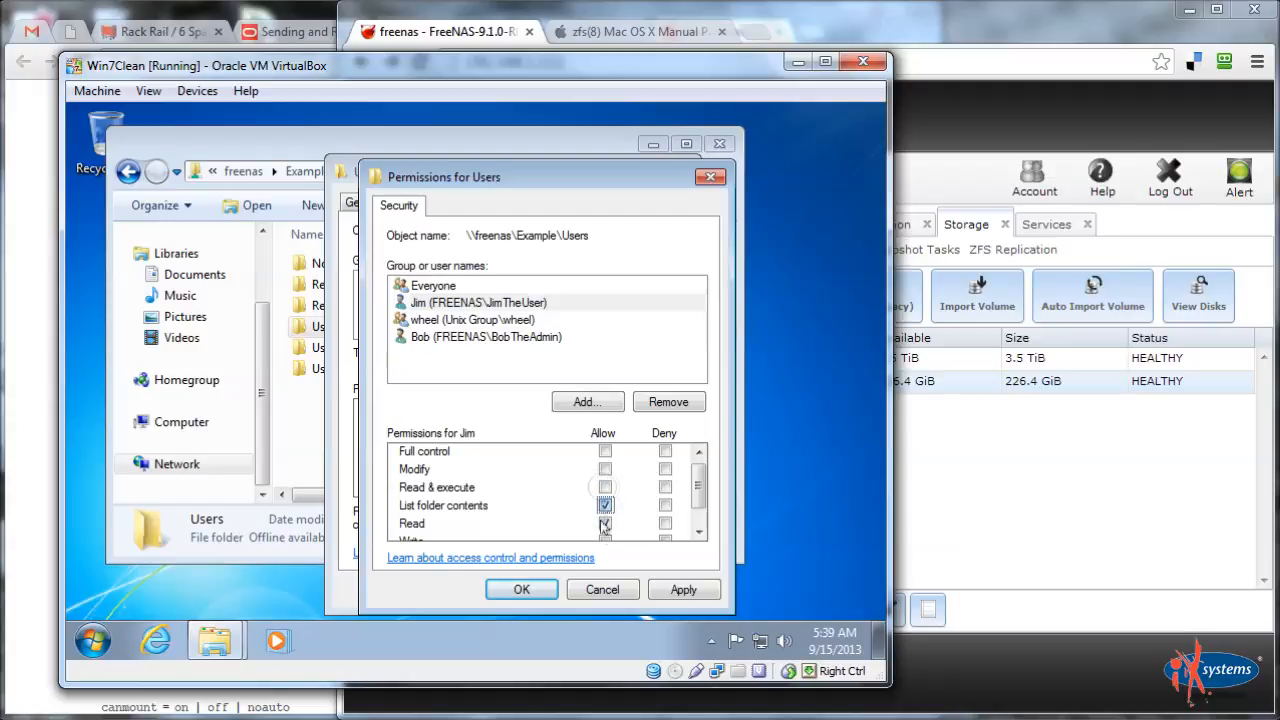
click(605, 522)
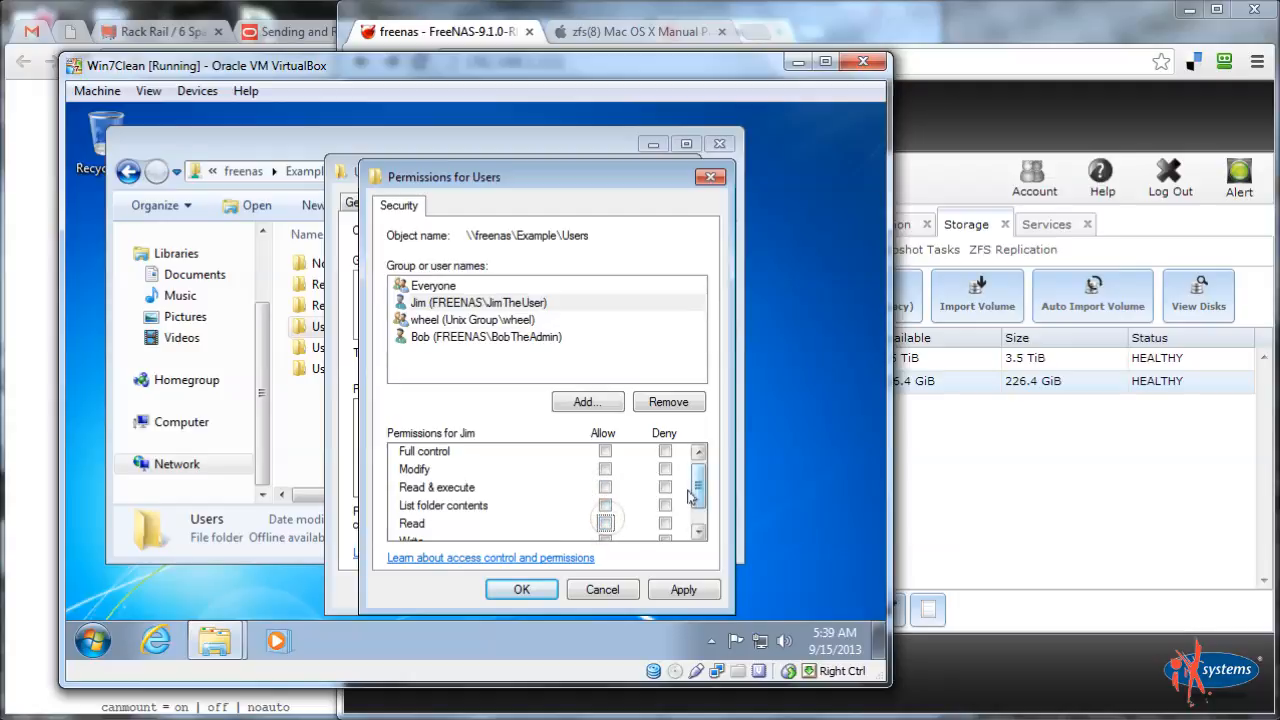
click(701, 517)
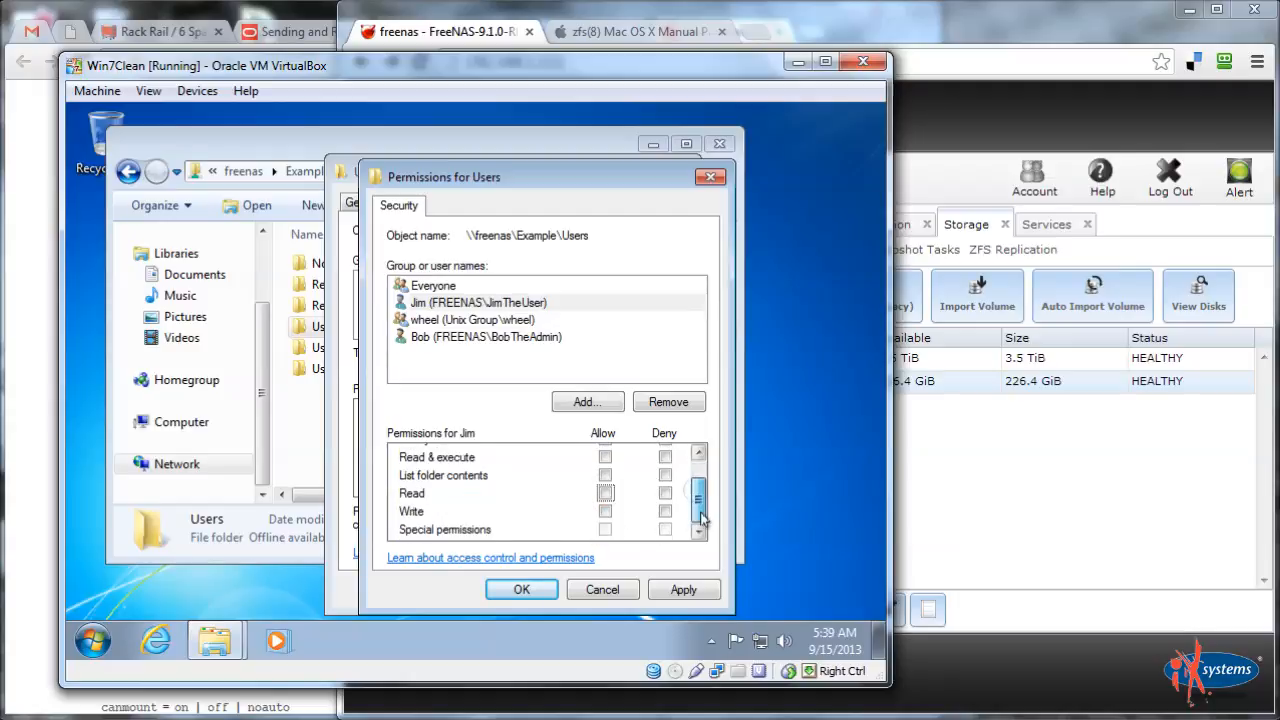
click(605, 492)
click(605, 475)
click(605, 457)
click(670, 588)
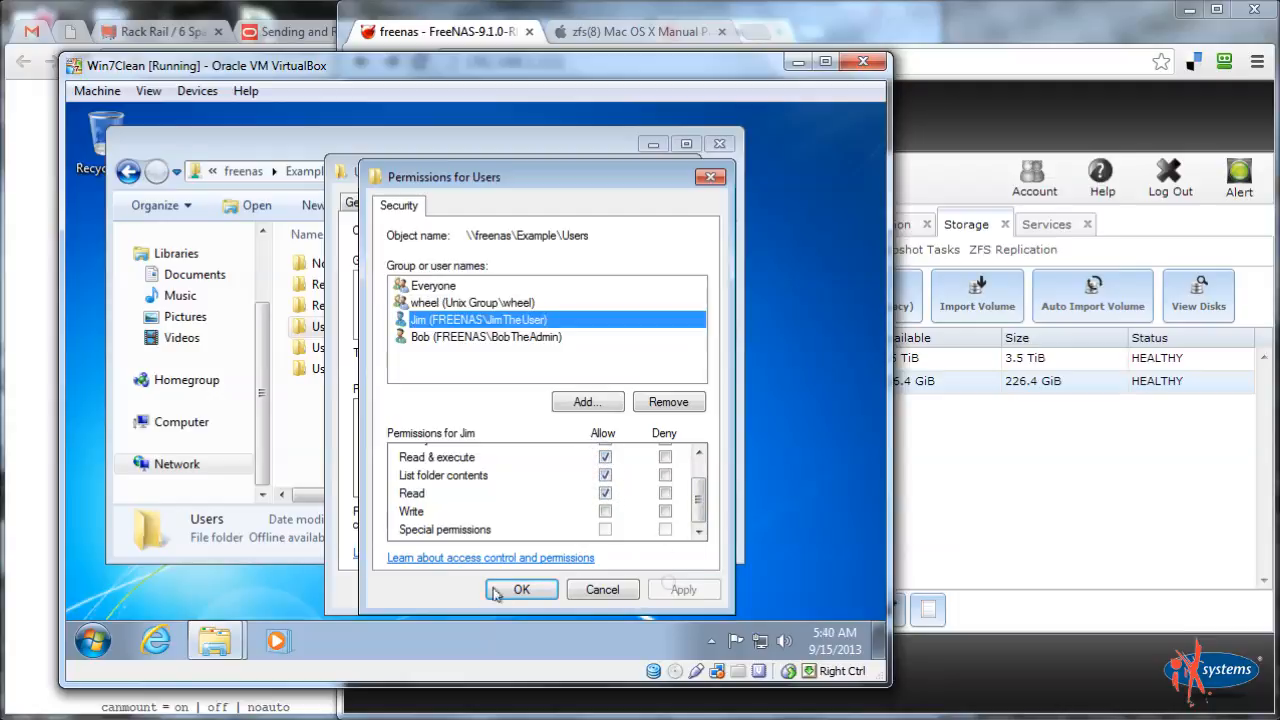
click(520, 589)
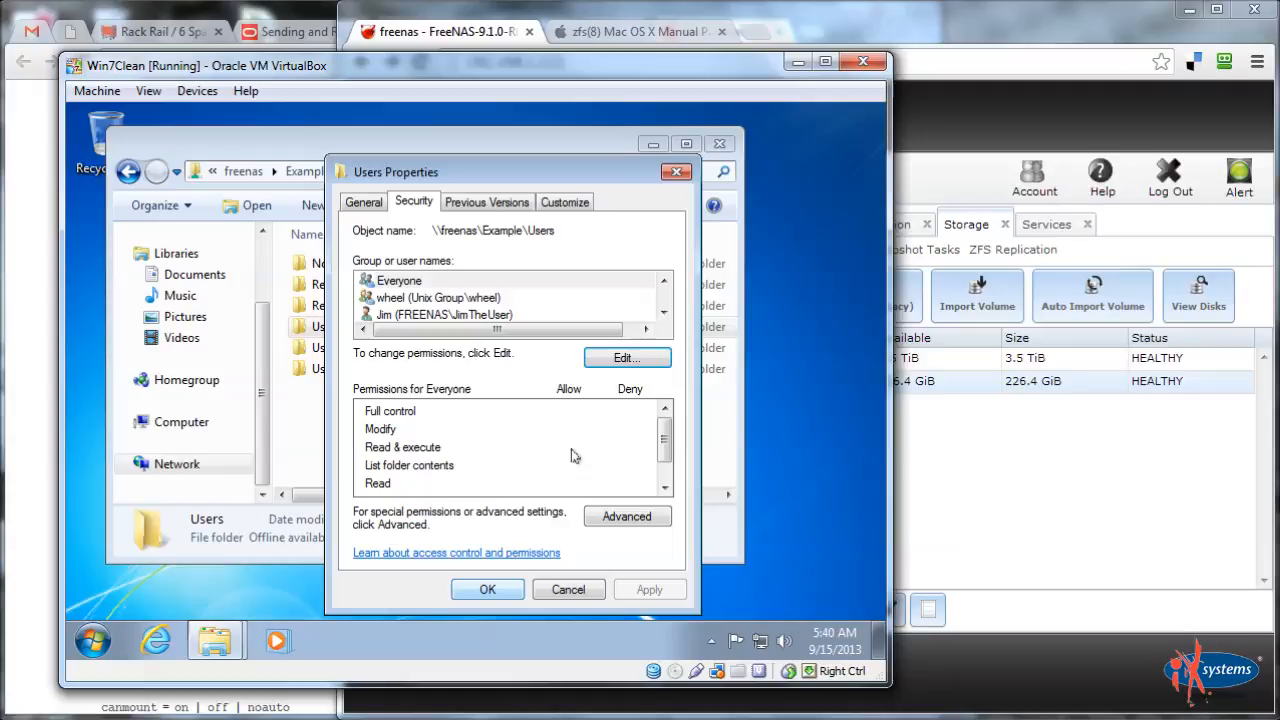
Open the test user's advanced permission entry on Users for editing
click(467, 322)
click(619, 519)
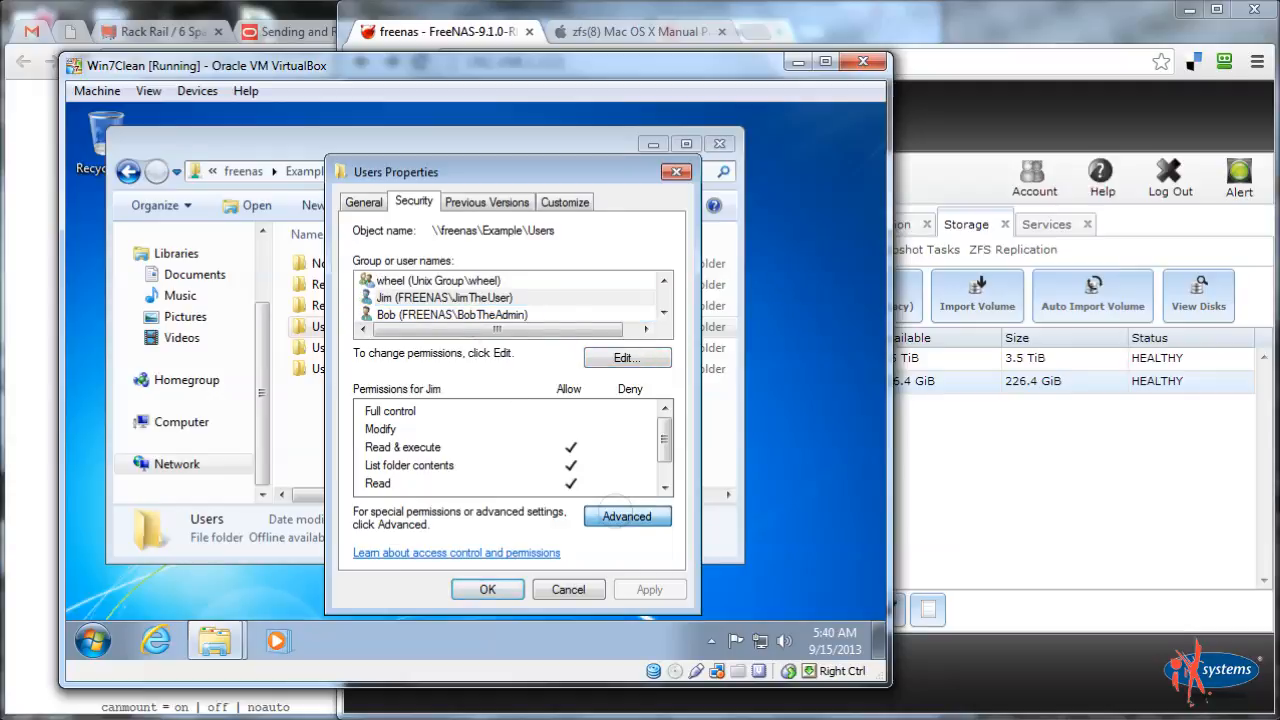
click(378, 341)
click(343, 482)
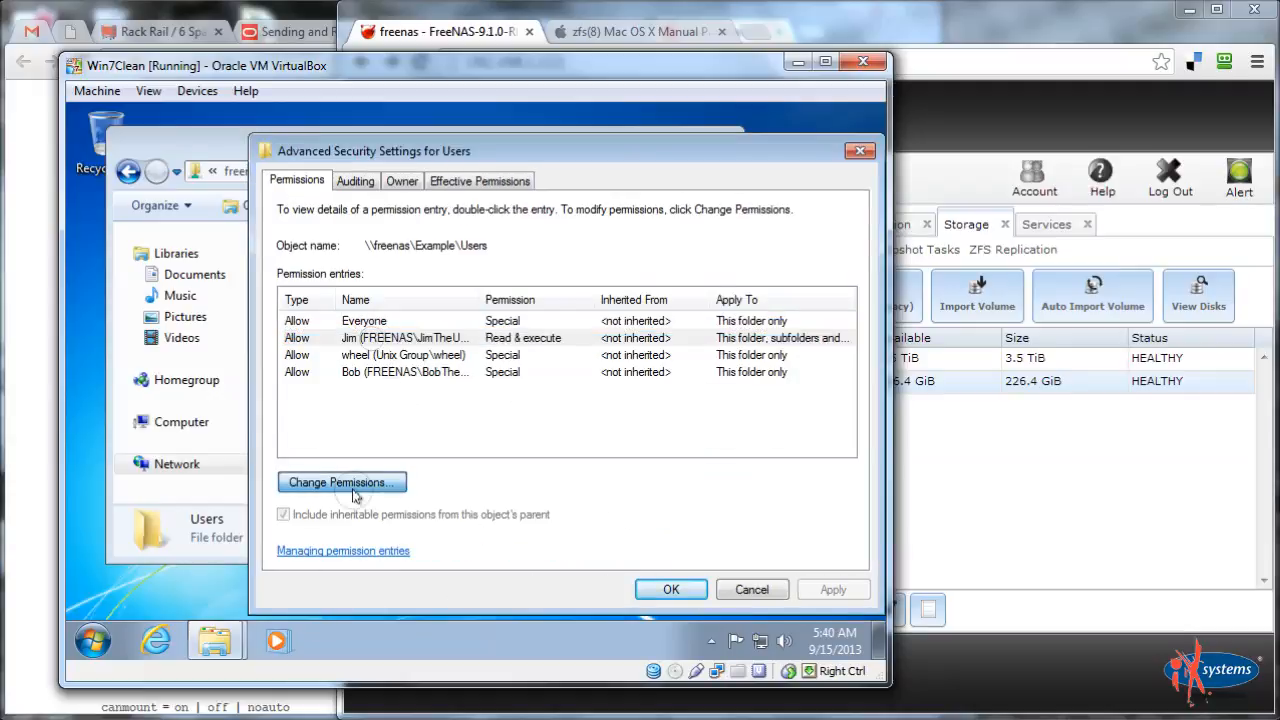
click(420, 341)
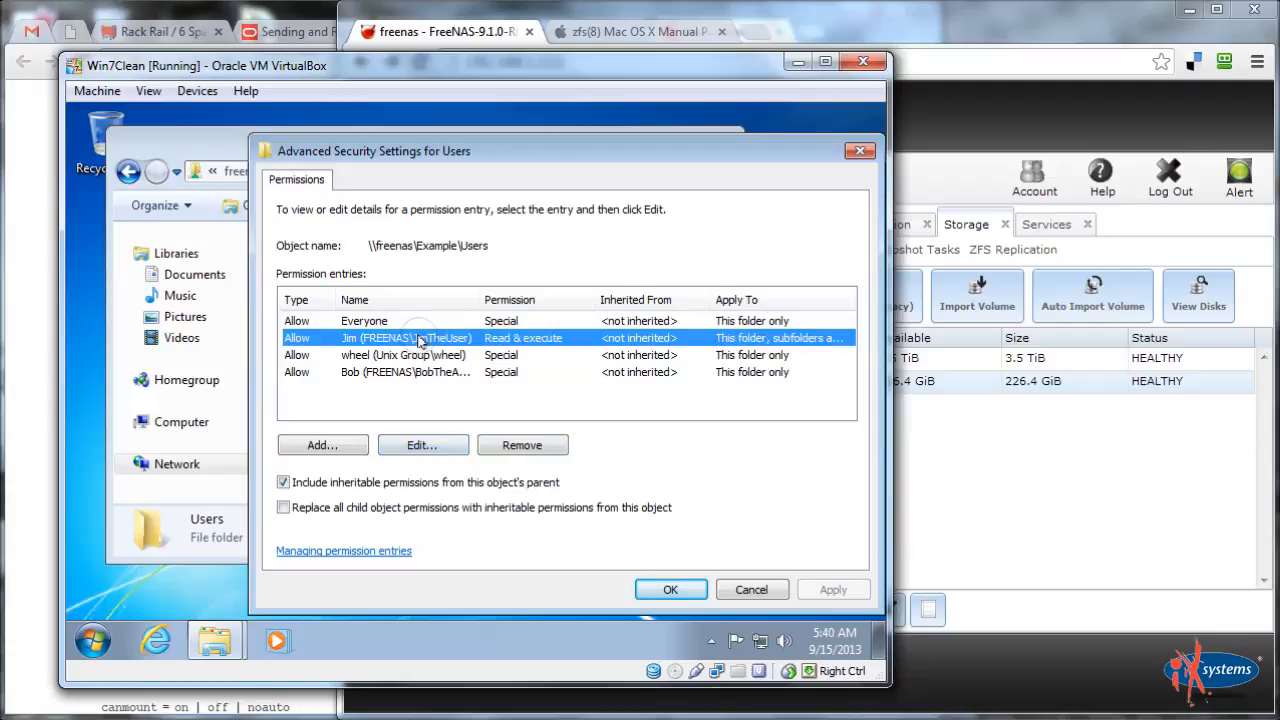
click(420, 444)
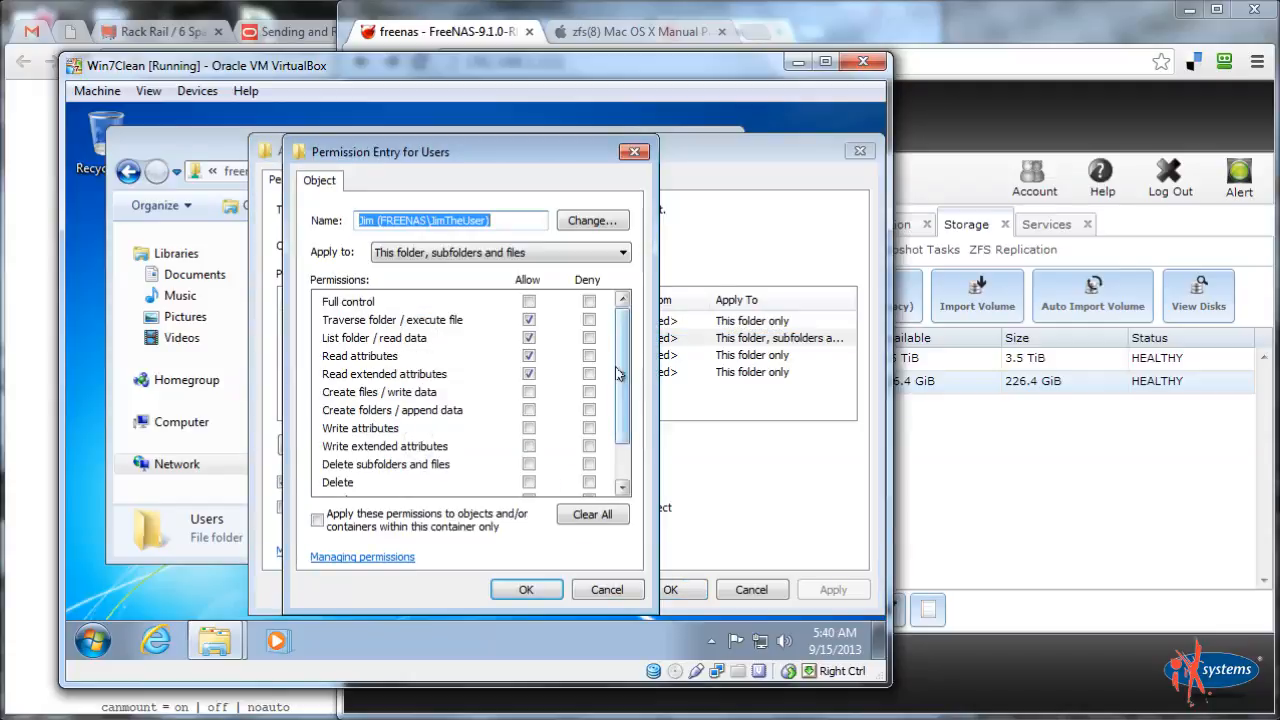
drag(619, 398, 640, 357)
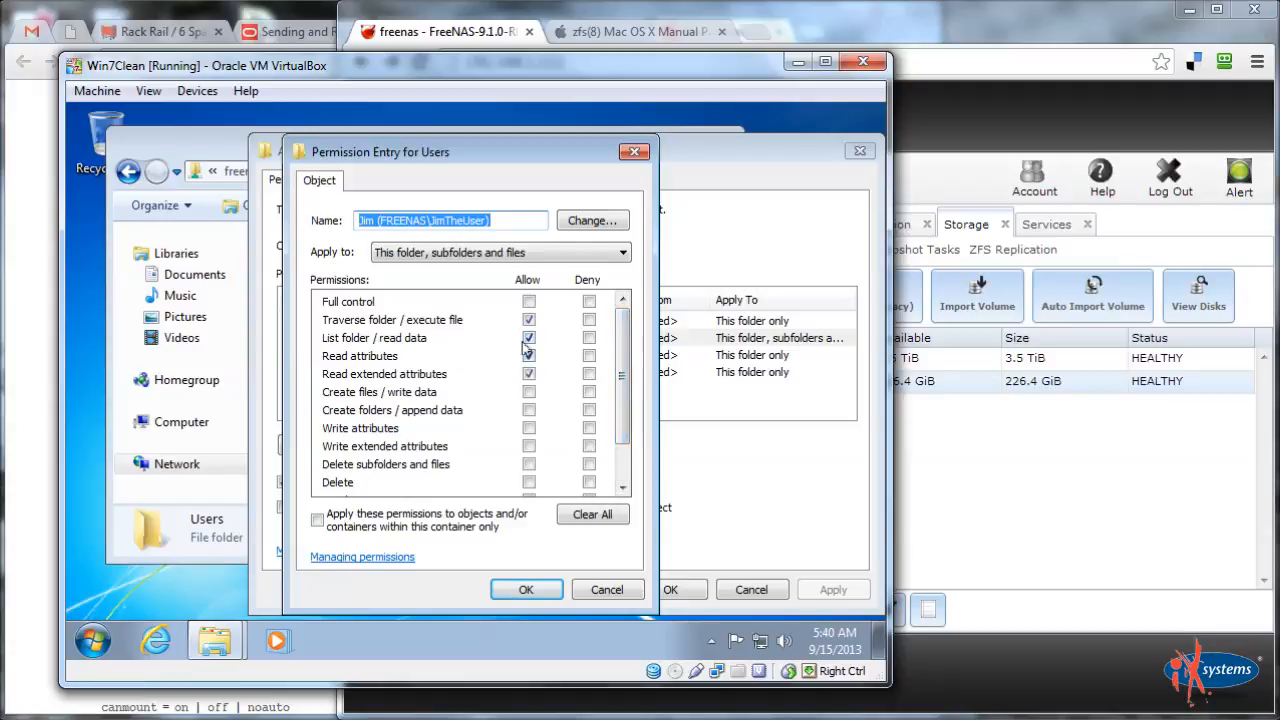
Keep Traverse folder and List folder allowed in the entry, then apply and close all Users dialogs
click(528, 338)
click(529, 320)
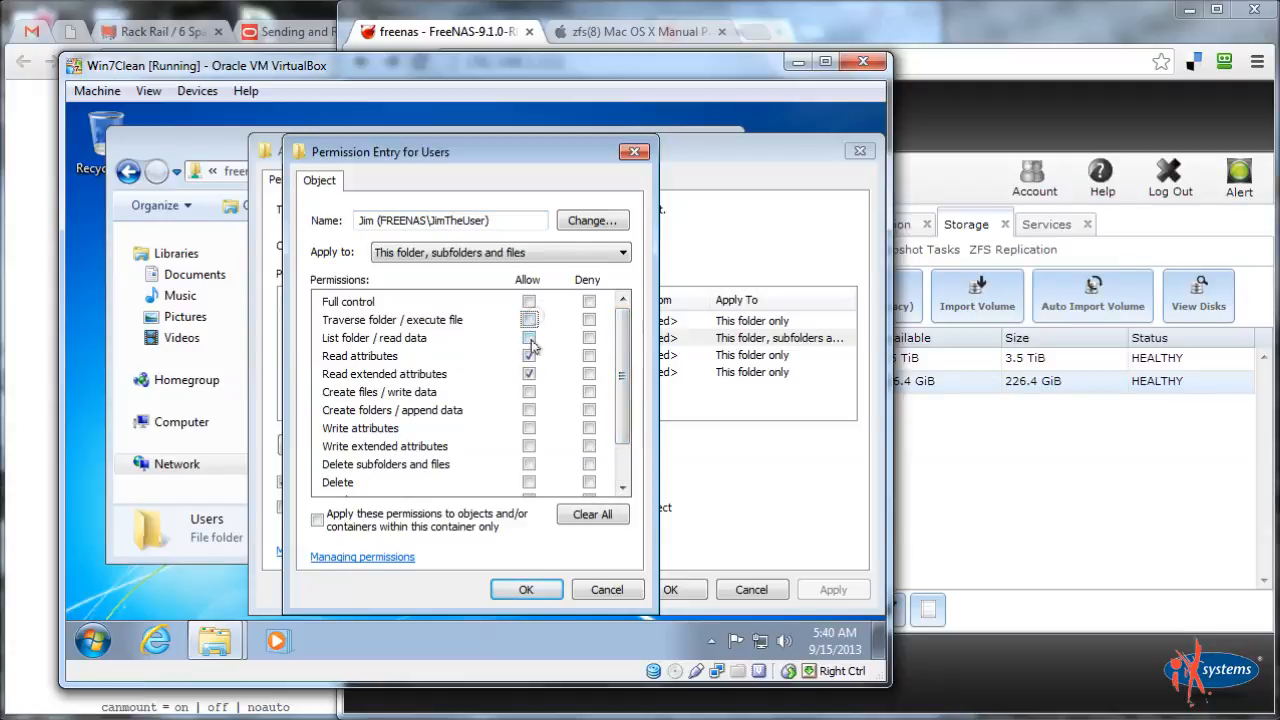
click(528, 338)
click(529, 320)
mouse_move(626, 360)
mouse_down()
mouse_move(620, 418)
mouse_move(625, 358)
mouse_up()
click(525, 589)
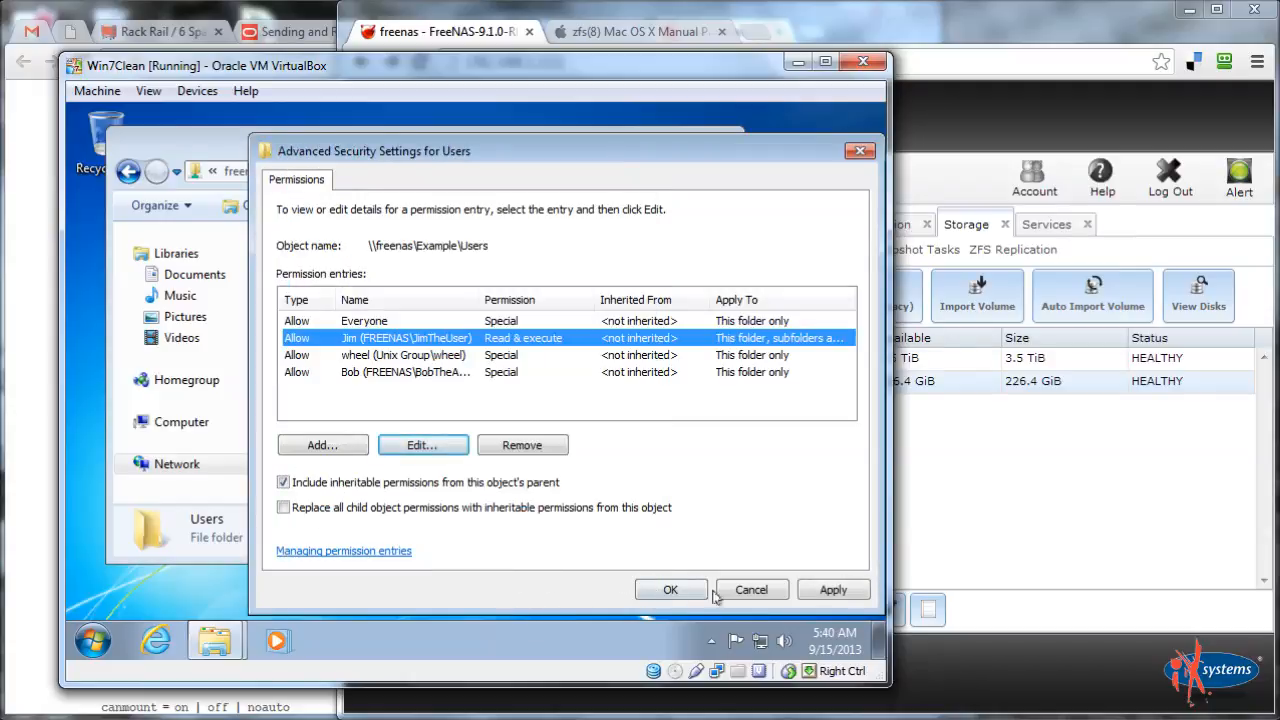
click(831, 589)
click(676, 591)
click(692, 590)
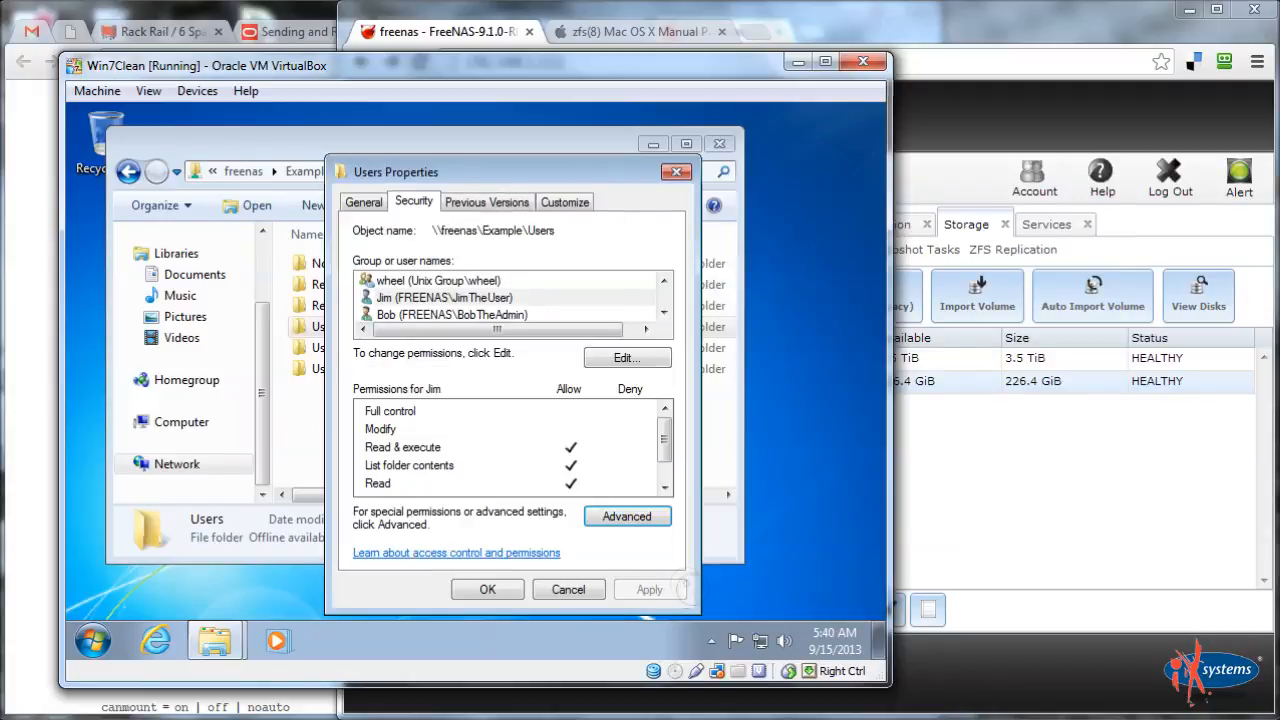
click(489, 587)
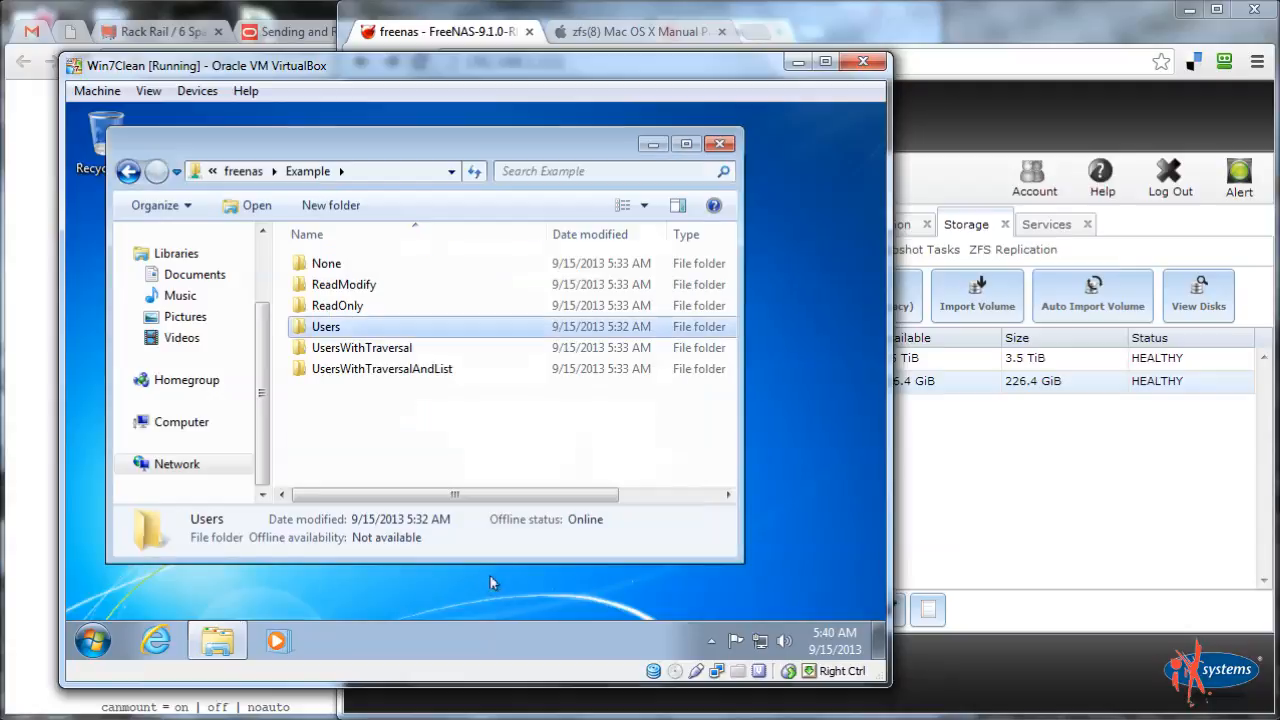
Browse into the empty Users folder and return to the Example share
click(342, 373)
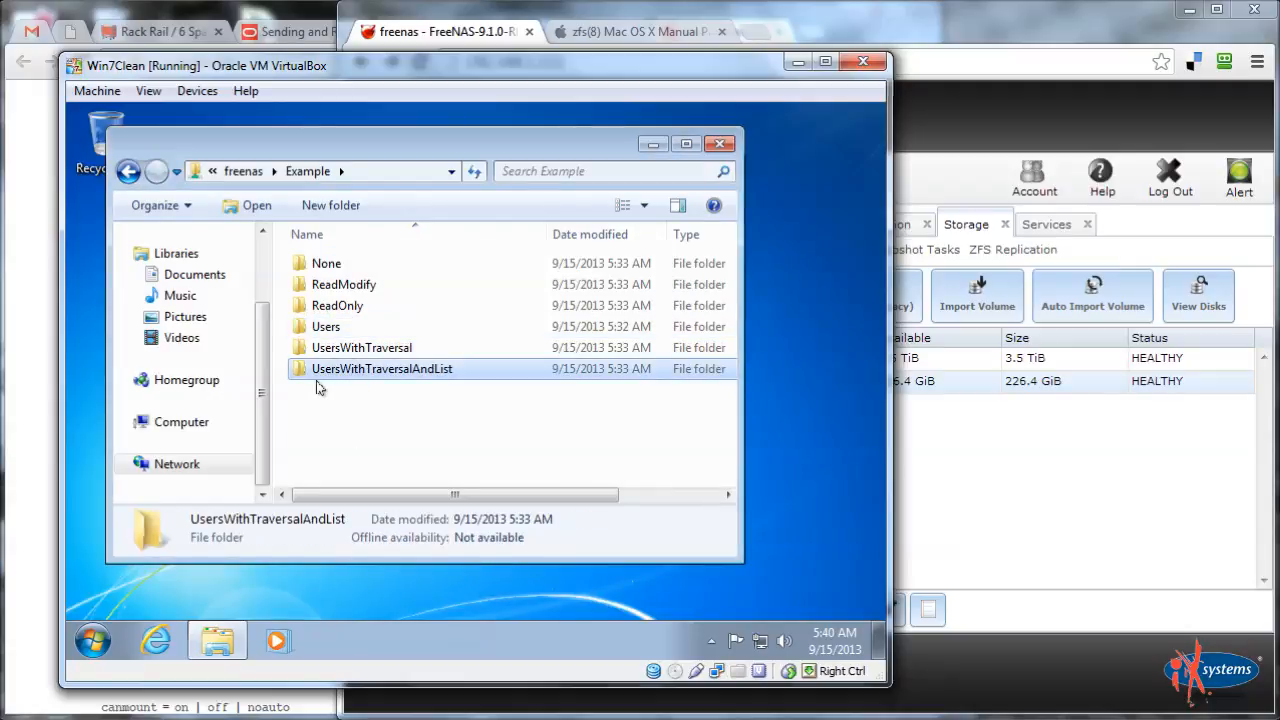
click(332, 355)
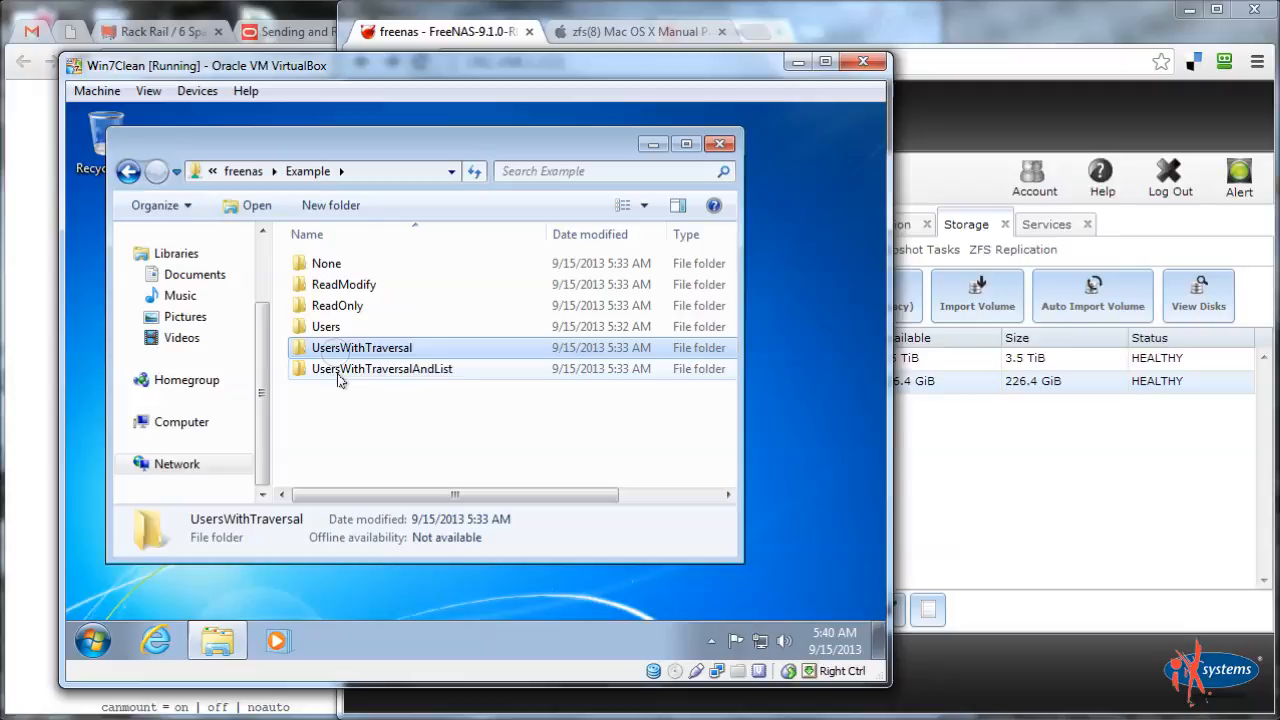
click(338, 372)
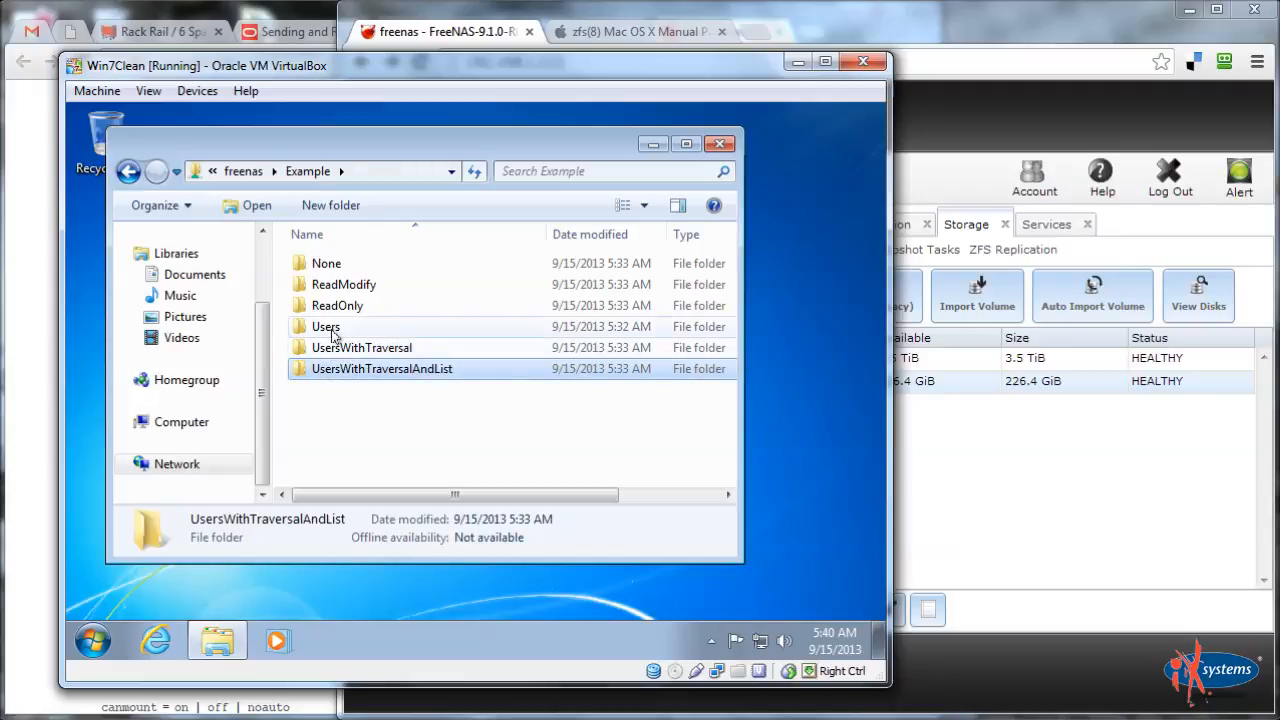
click(322, 330)
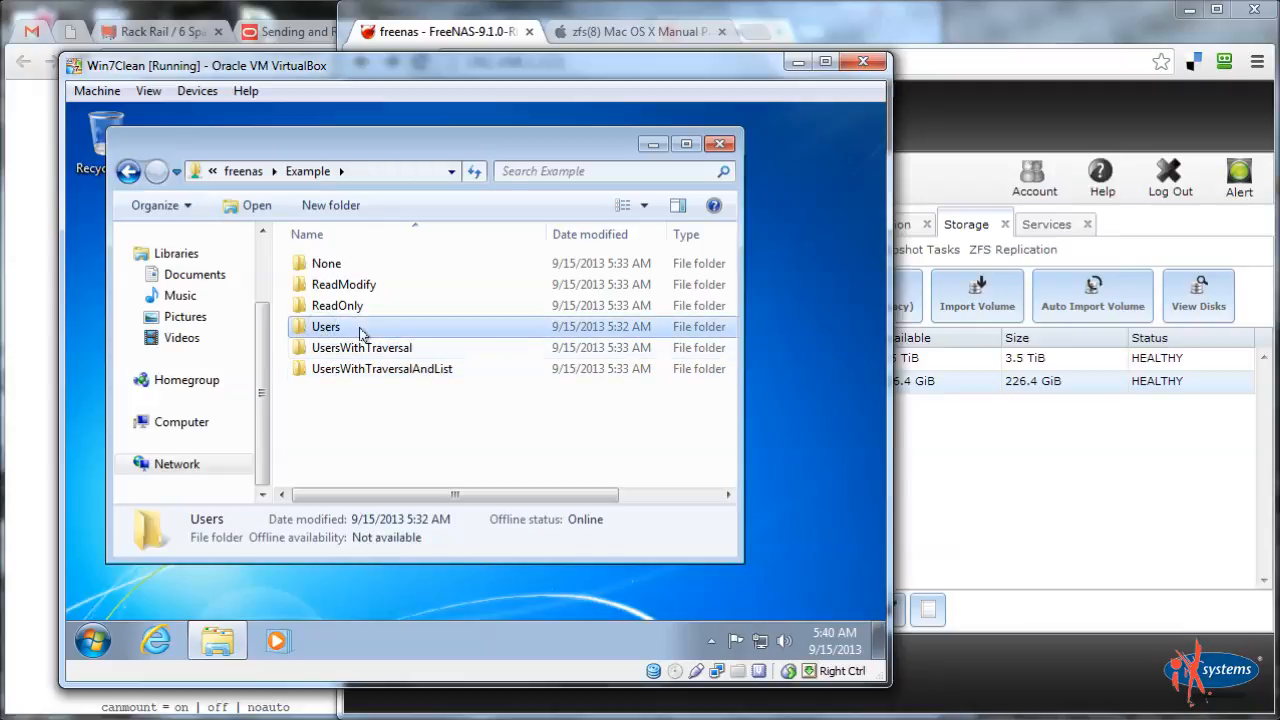
double_click(362, 332)
right_click(398, 280)
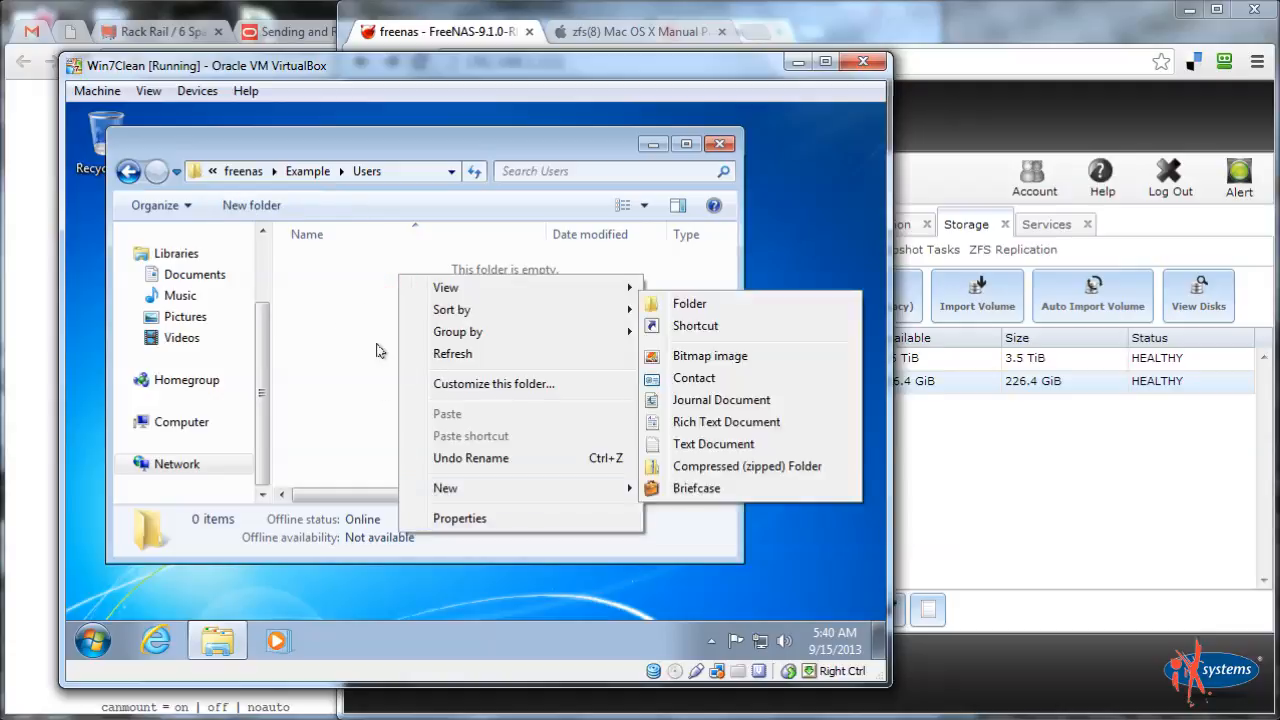
click(377, 344)
click(310, 172)
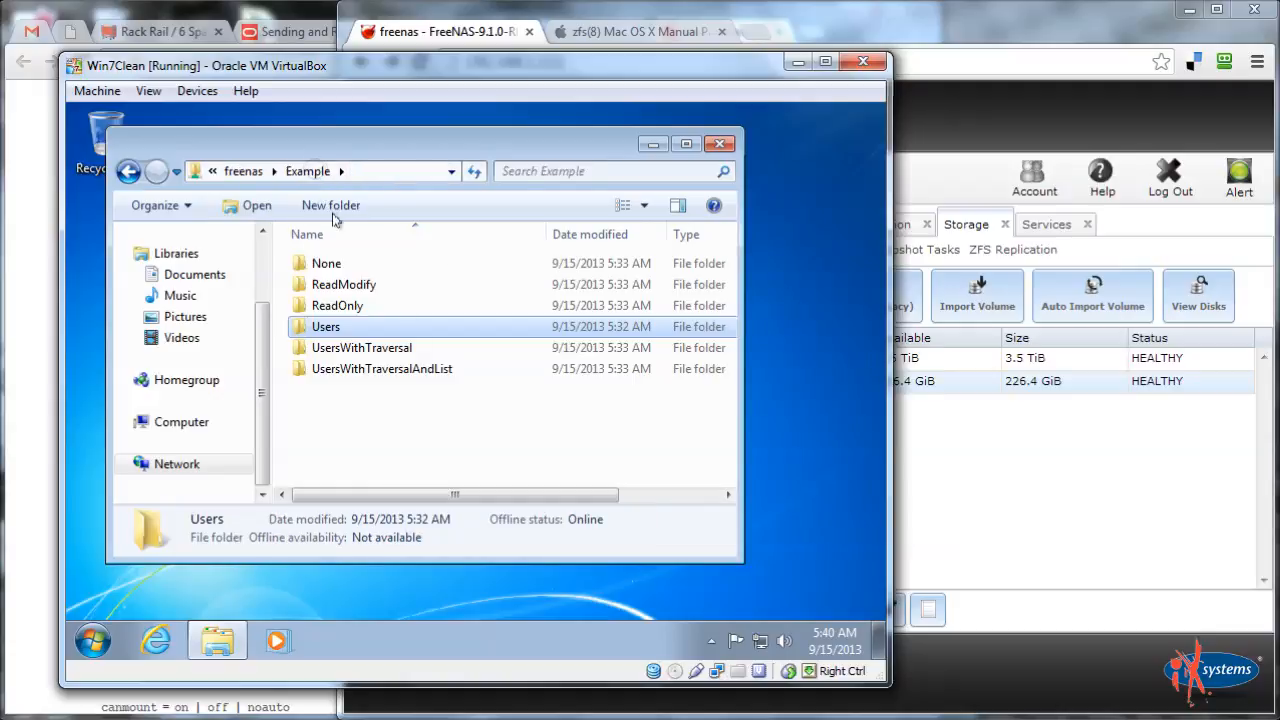
Open ReadOnly's Security permission editor and begin adding a user
click(342, 309)
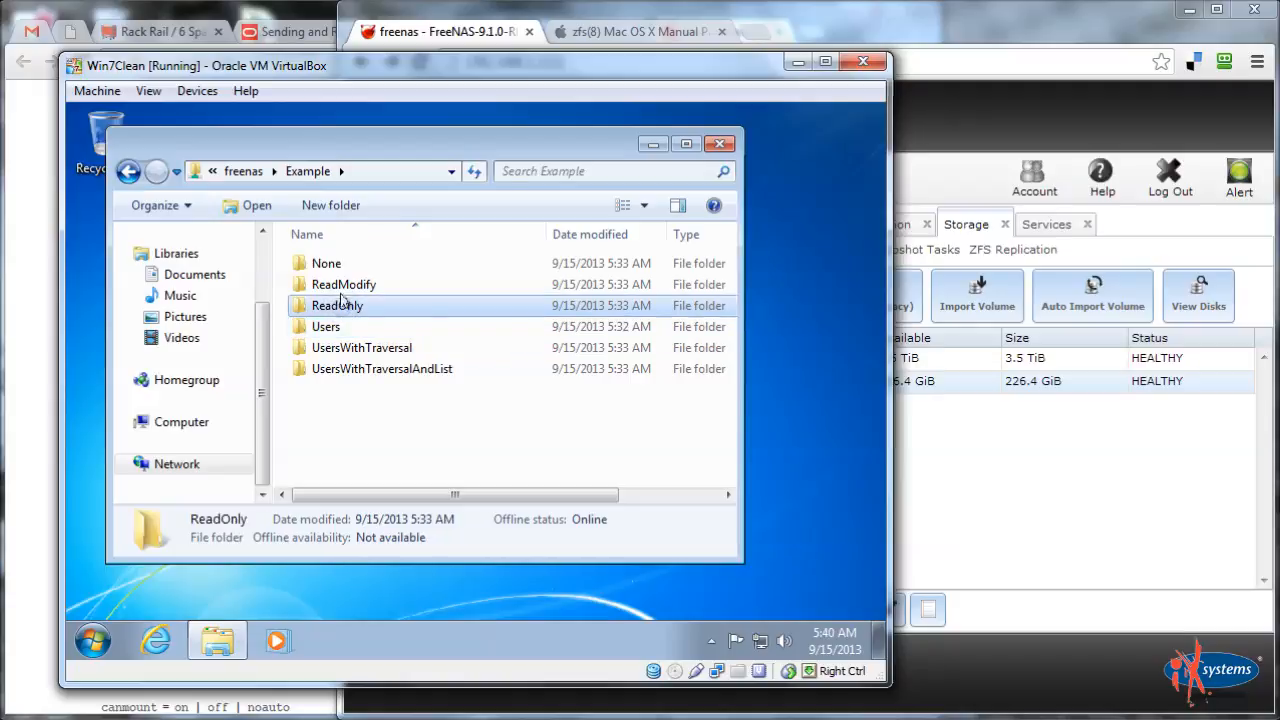
click(338, 288)
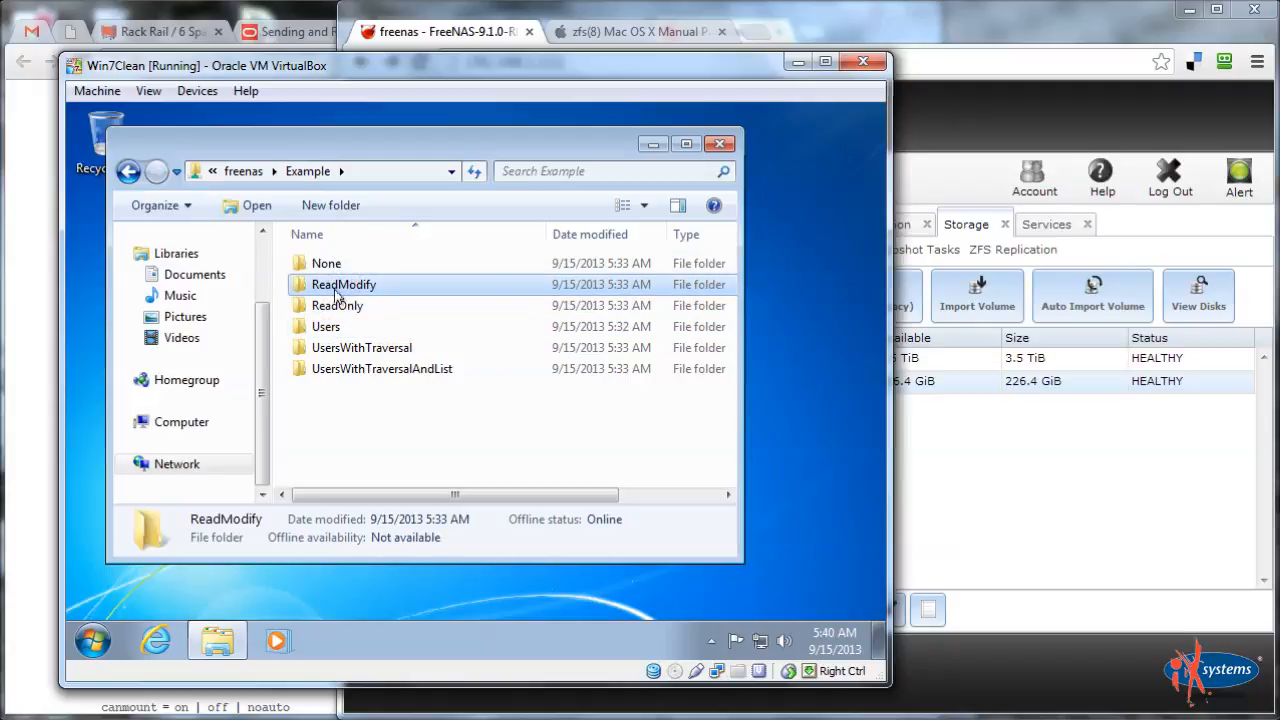
right_click(338, 305)
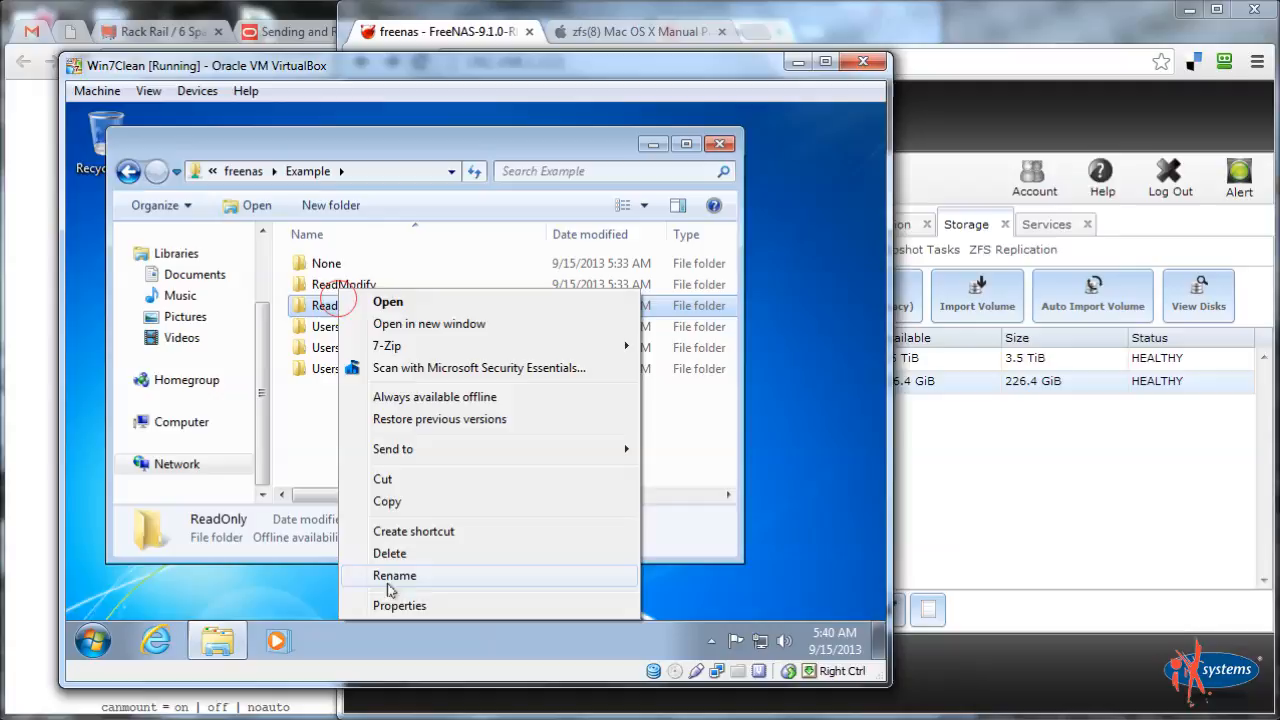
click(388, 607)
click(422, 201)
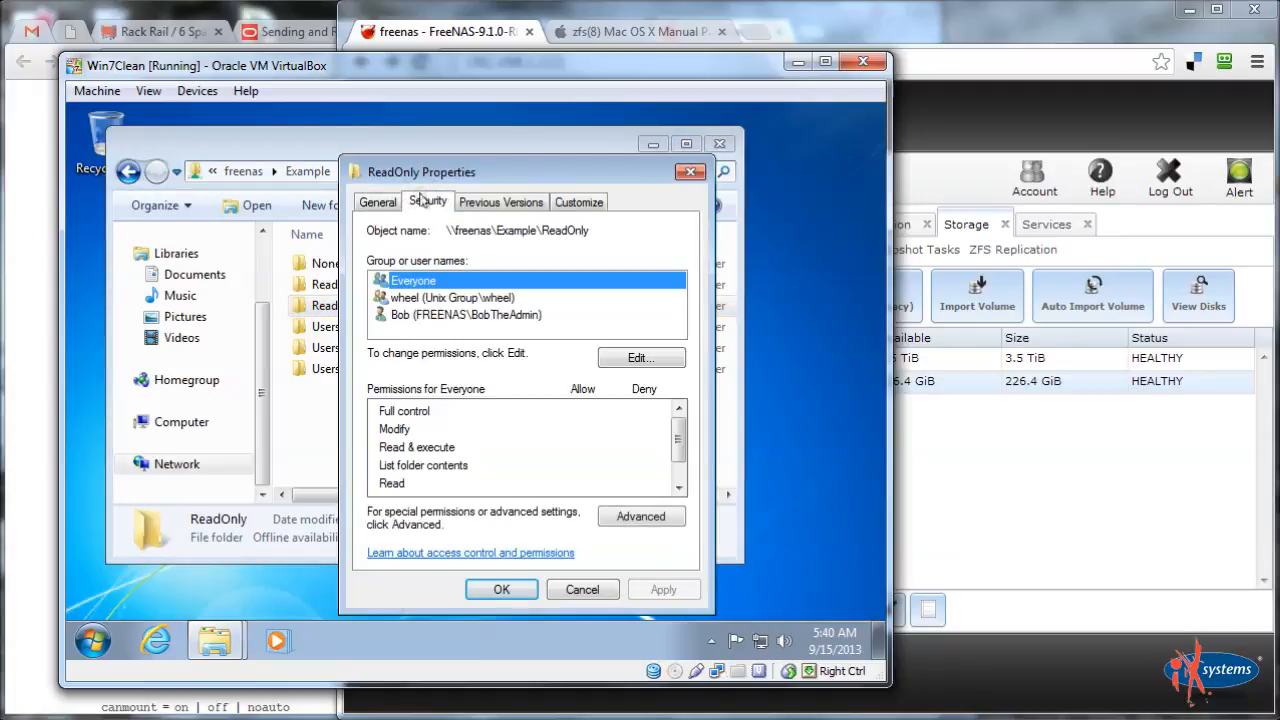
click(640, 357)
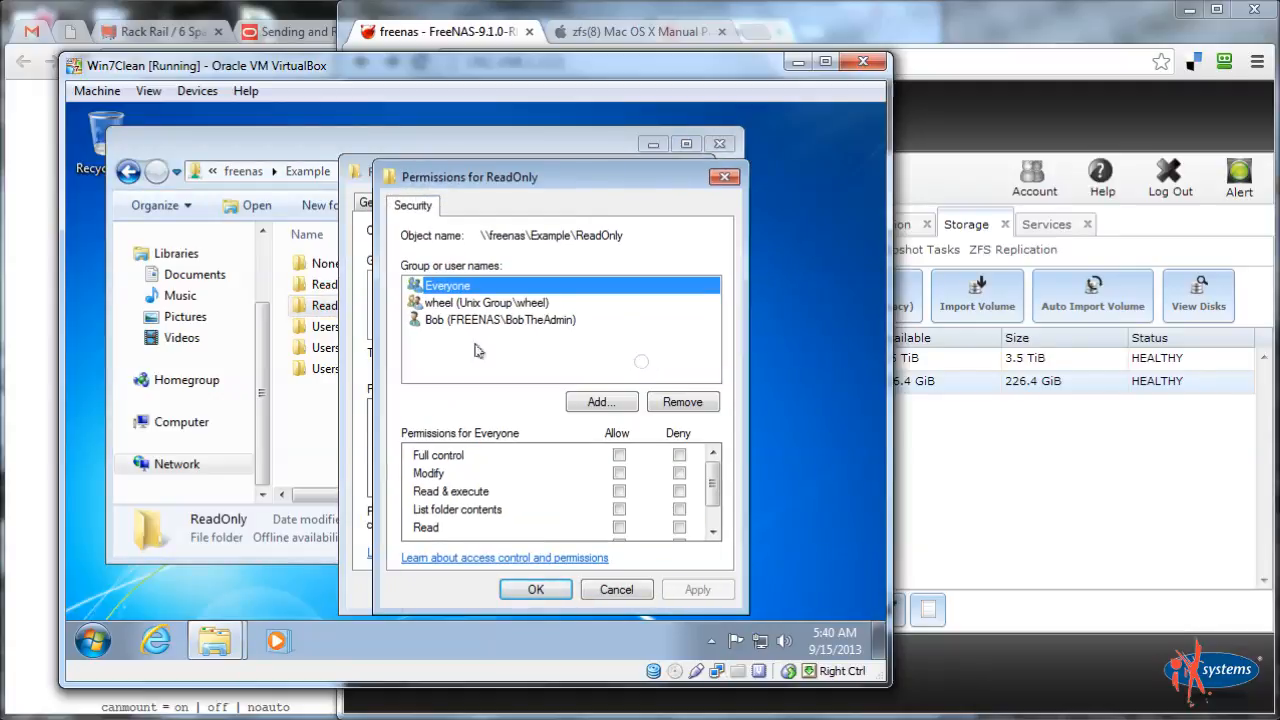
click(598, 401)
Add the test user to ReadOnly with default read permissions, apply and close
text(JimTheUser)
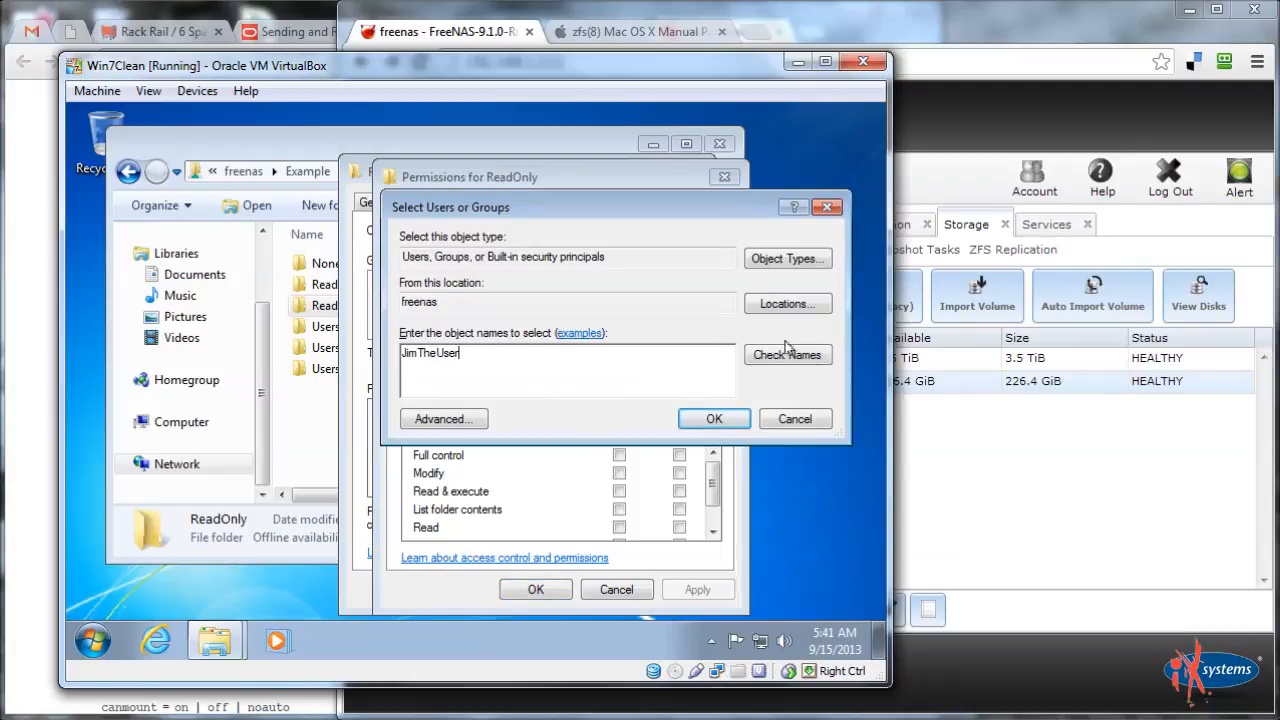
click(786, 354)
click(712, 419)
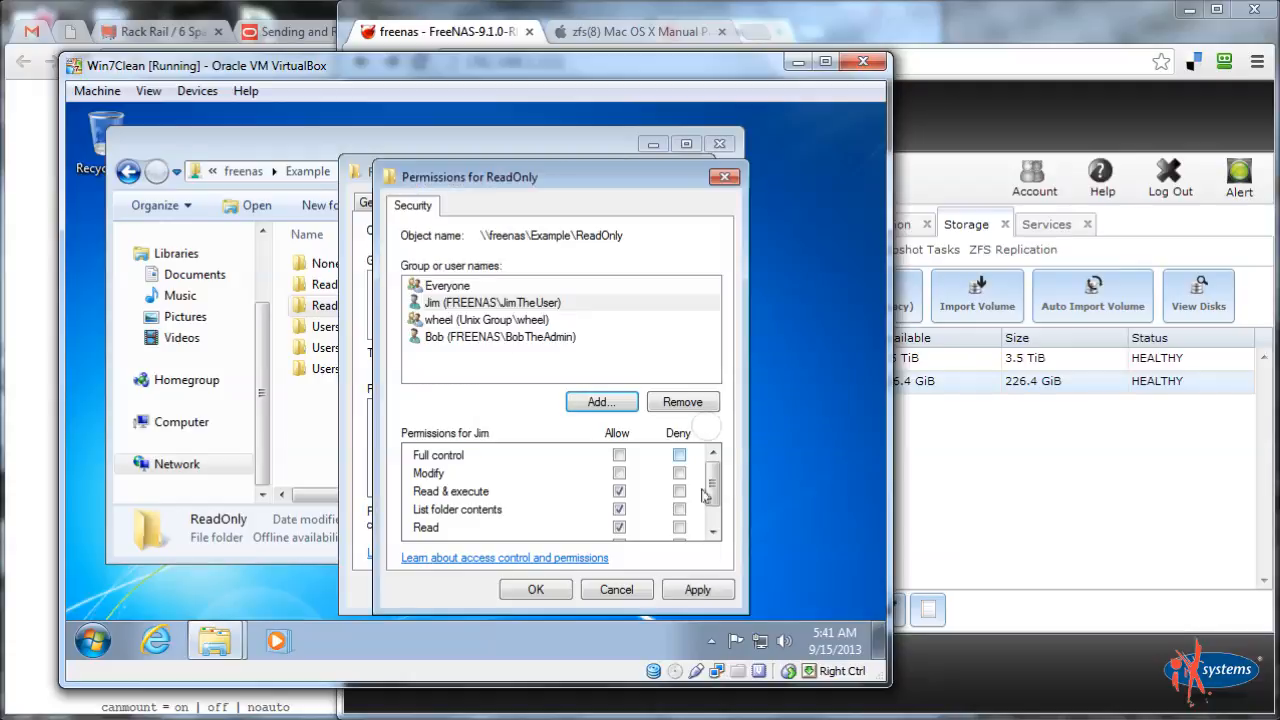
drag(713, 494, 714, 522)
click(697, 589)
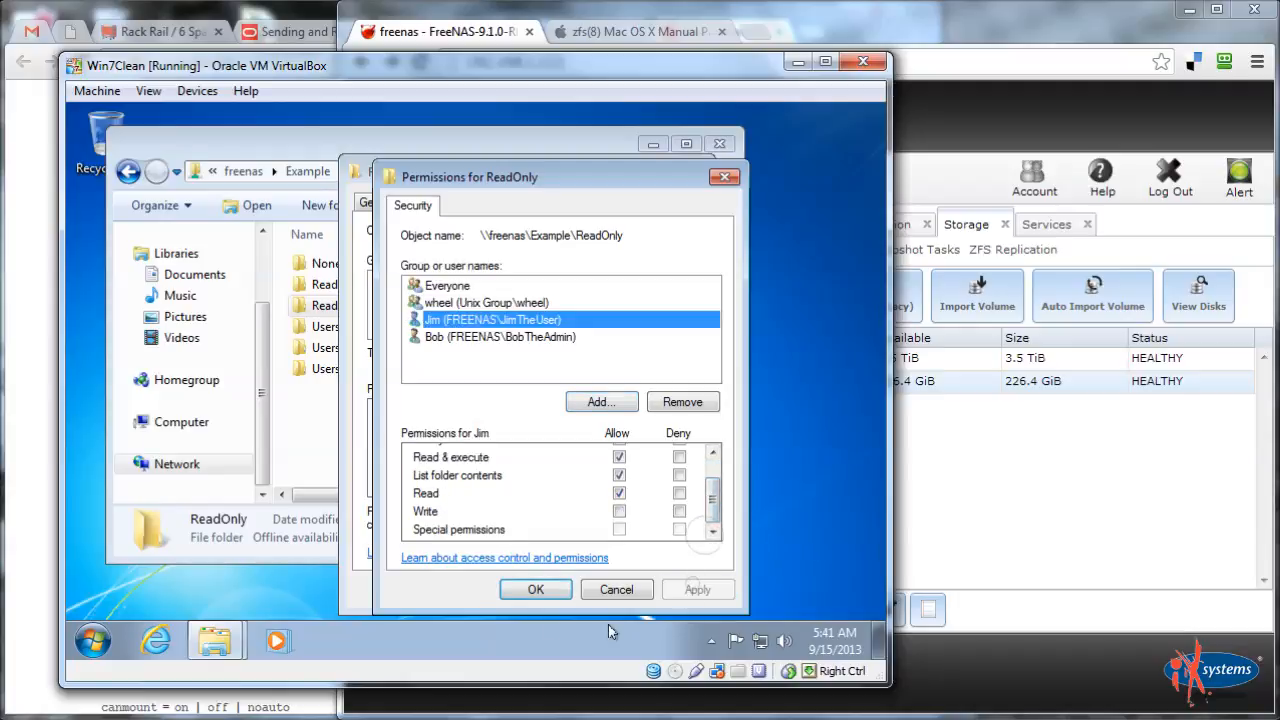
click(536, 589)
click(504, 591)
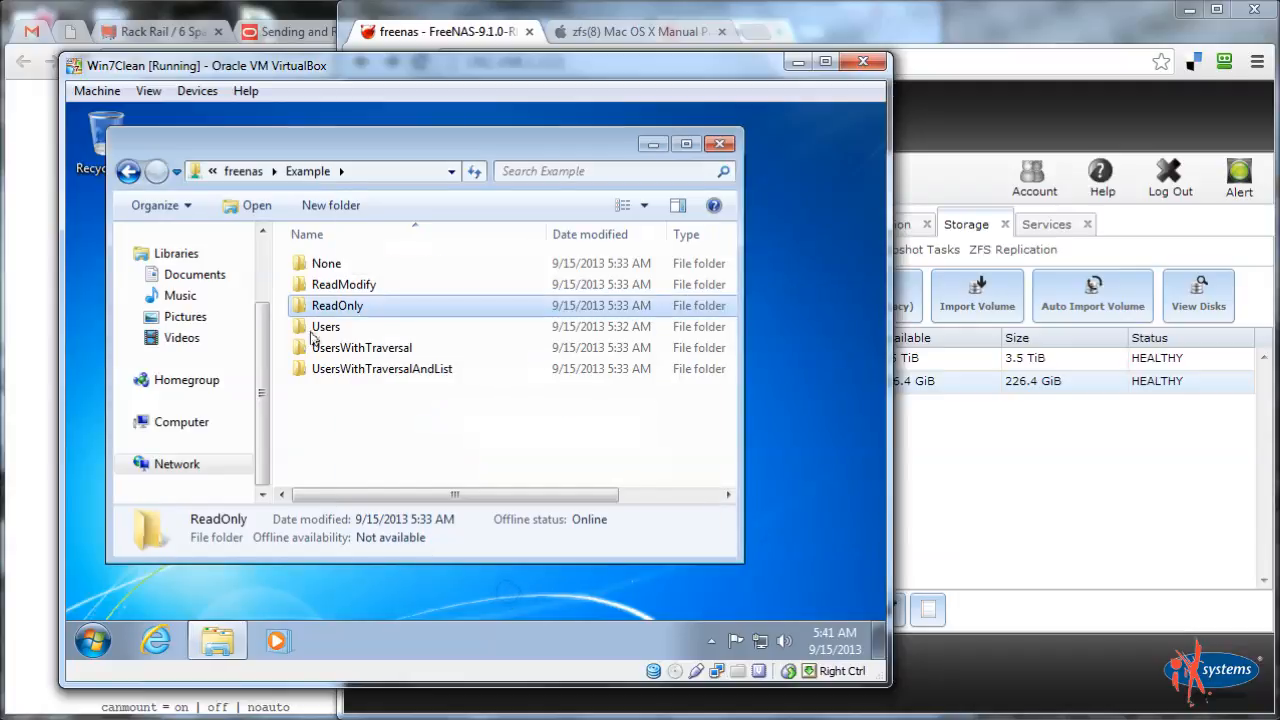
Add the test user to ReadModify with Modify allowed, apply and close its properties
right_click(327, 285)
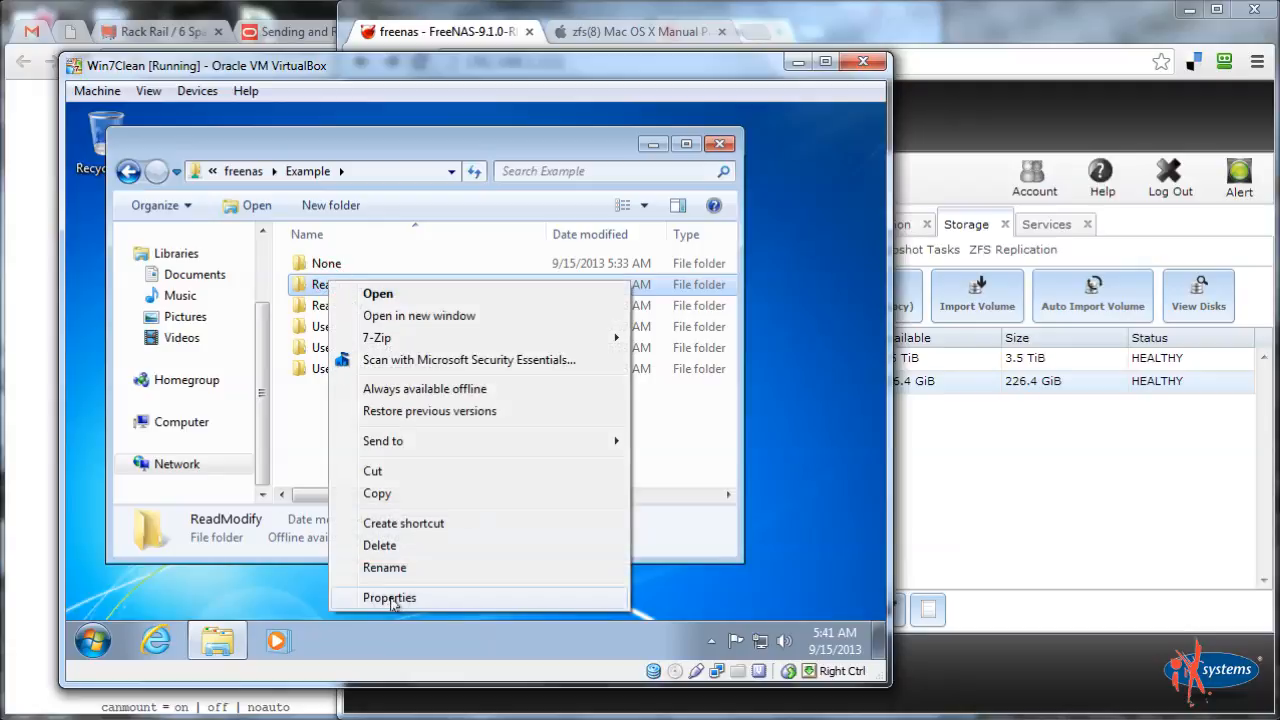
click(390, 598)
click(418, 203)
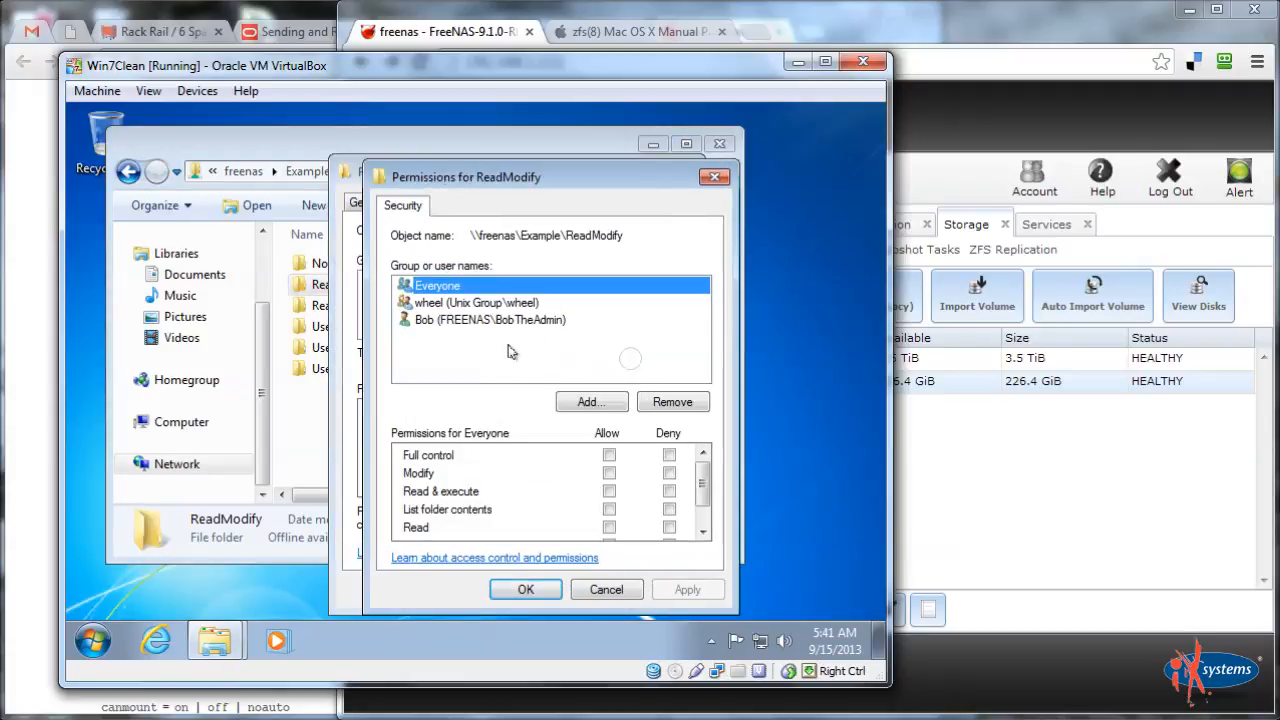
click(591, 401)
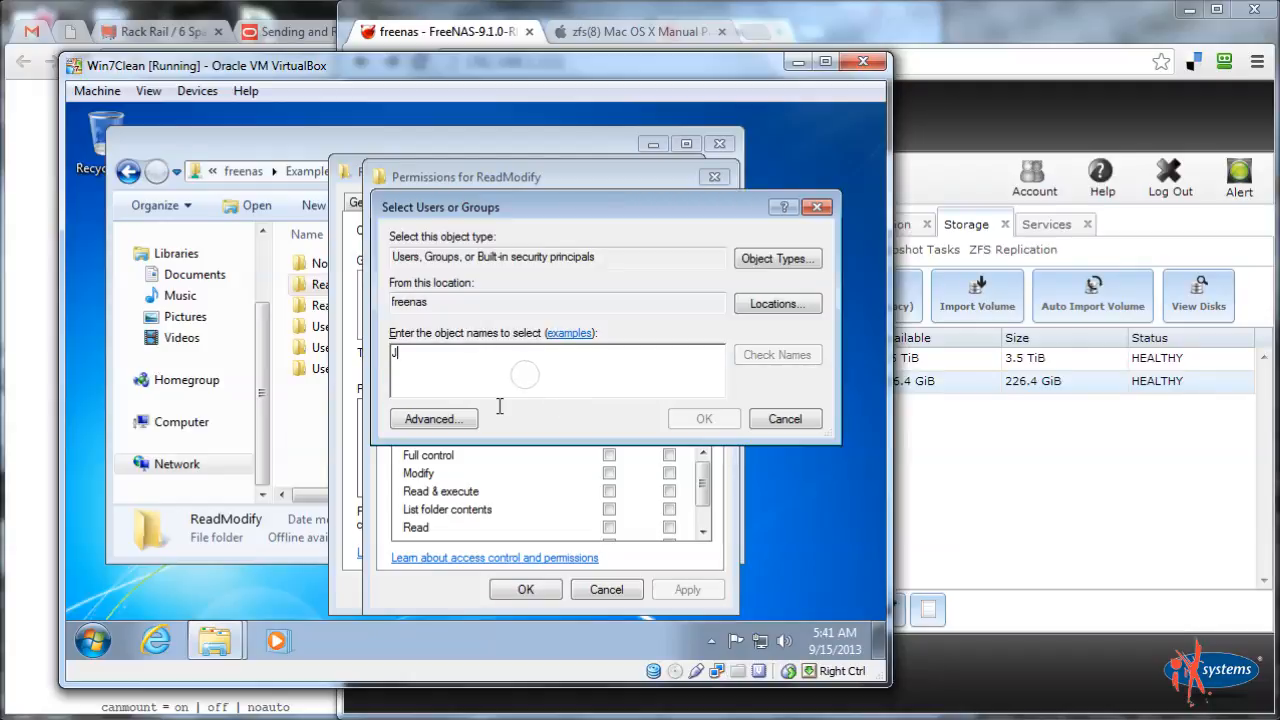
text(Jim)
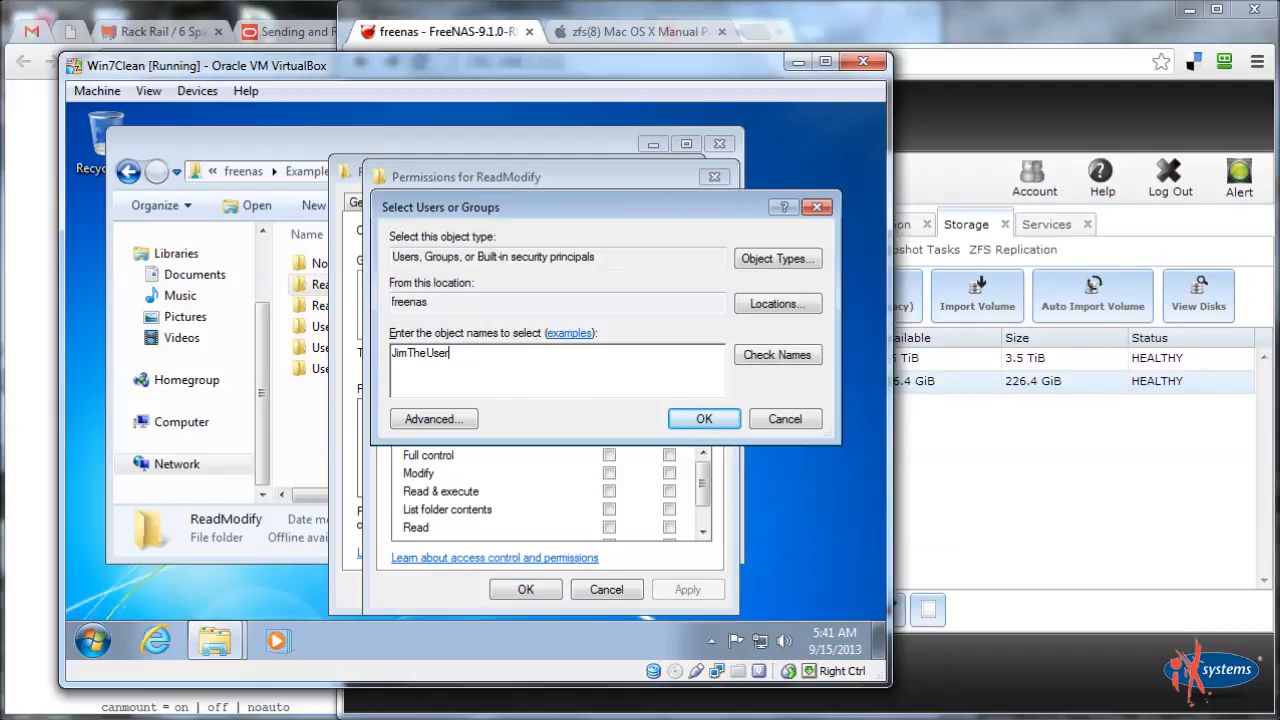
text(TheUser)
click(760, 358)
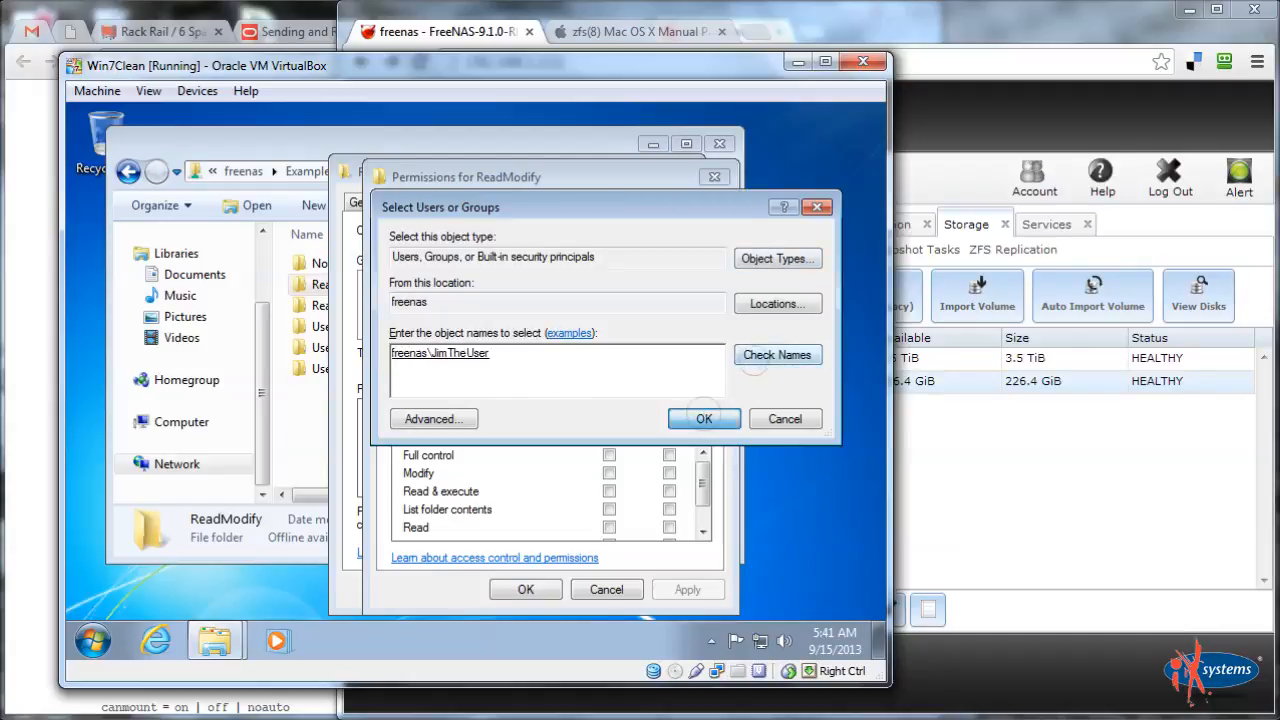
click(704, 418)
click(609, 473)
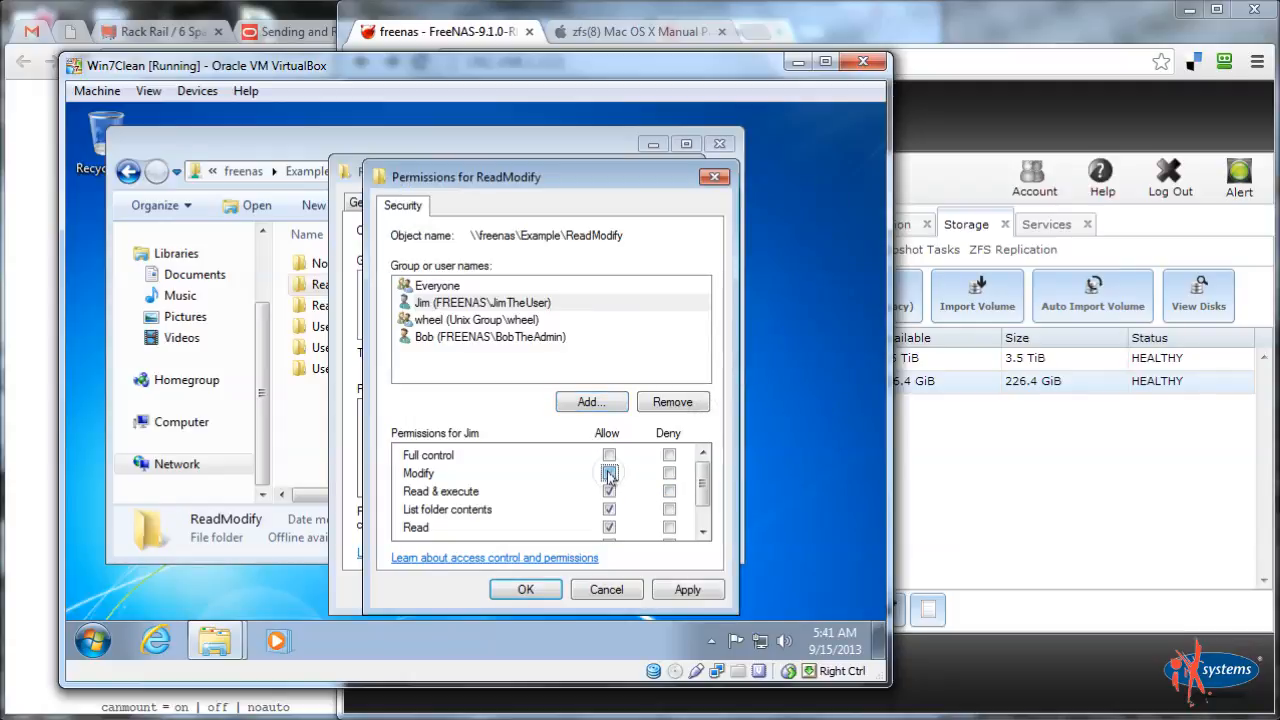
drag(703, 488, 714, 522)
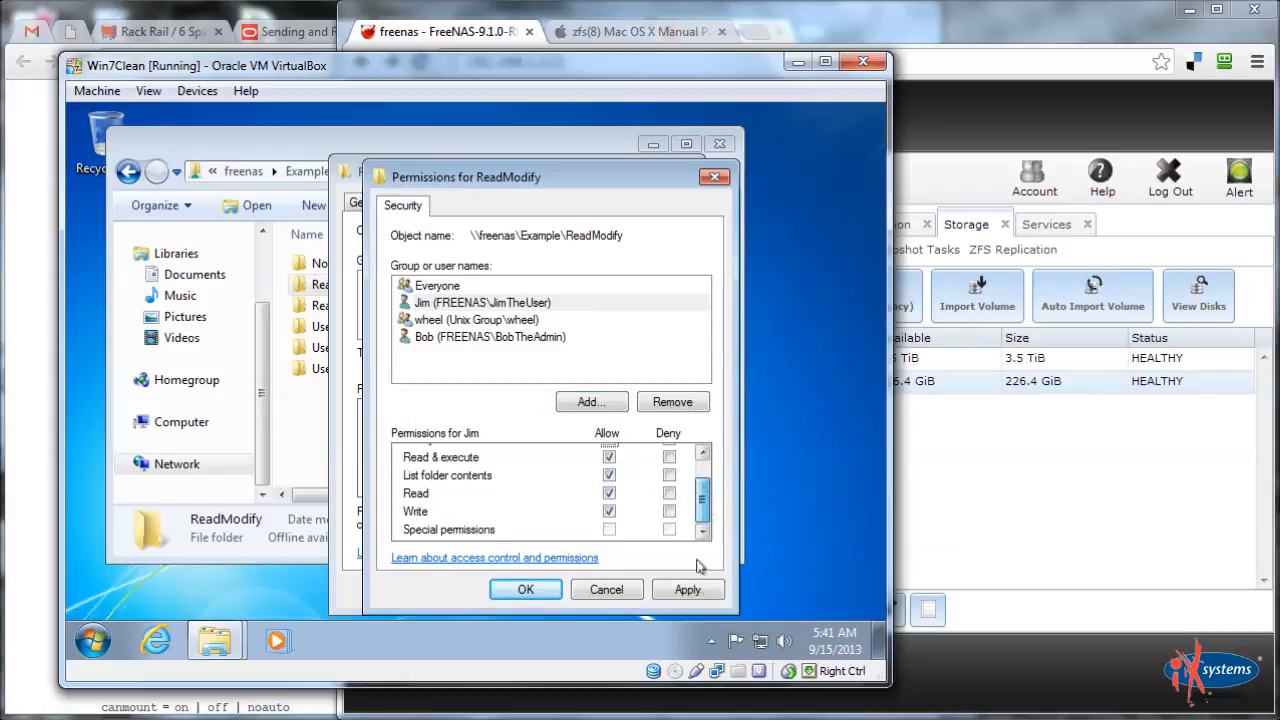
click(687, 589)
click(525, 589)
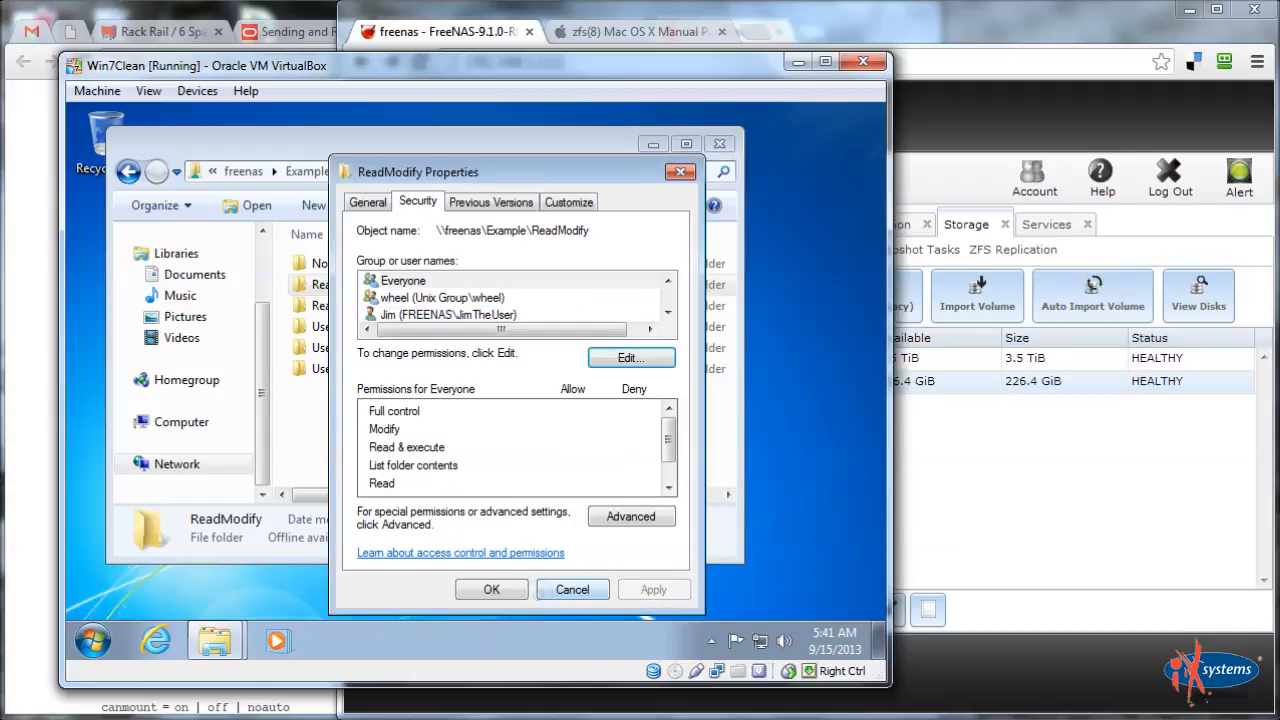
click(489, 591)
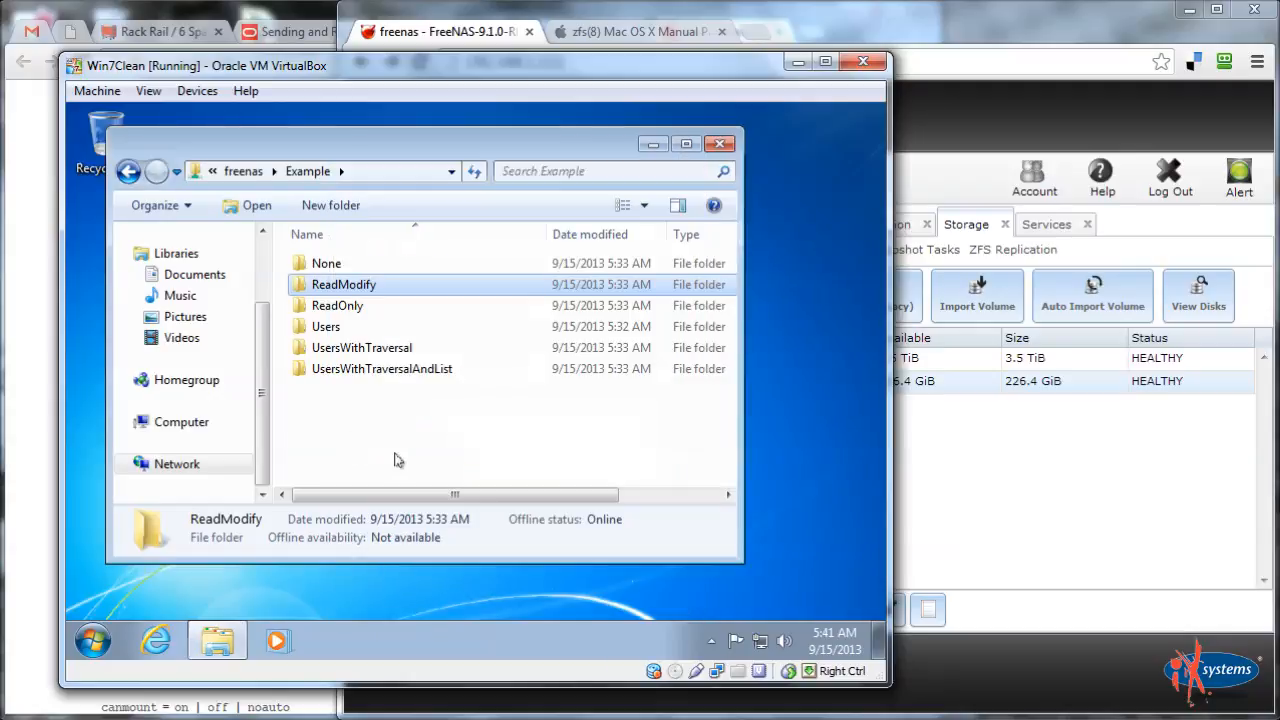
Open the None folder's Security properties
right_click(331, 265)
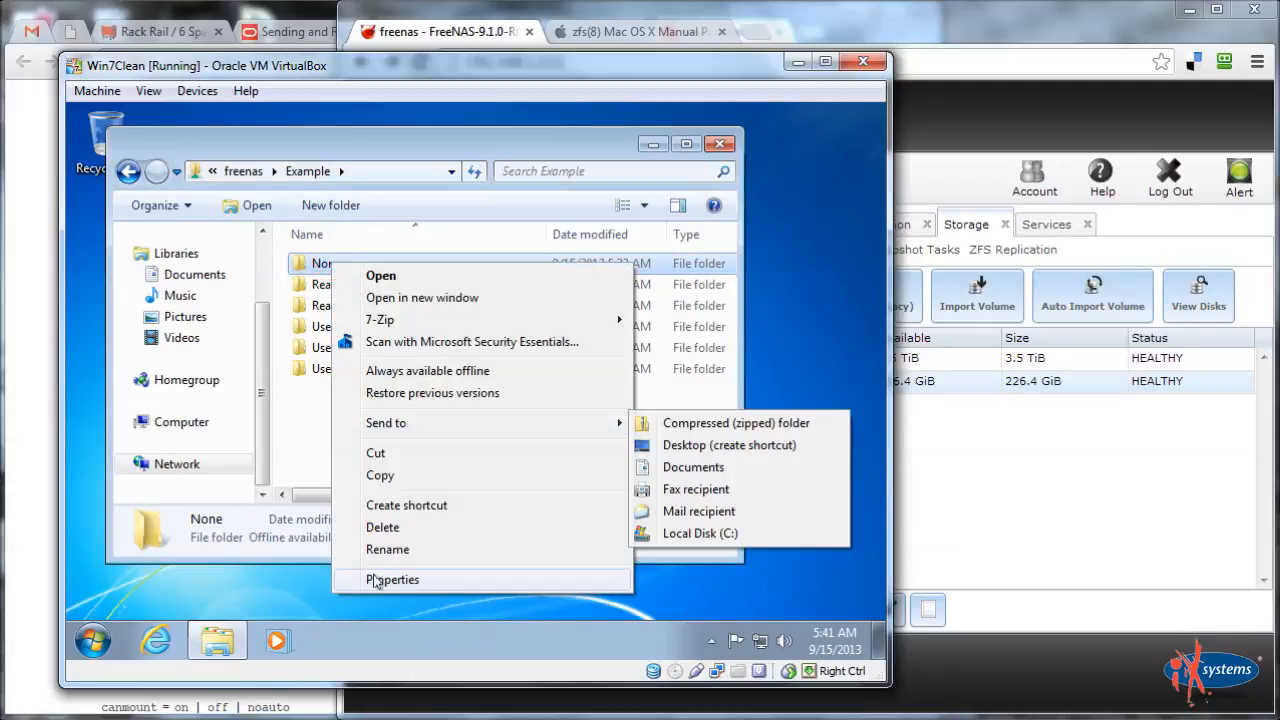
click(374, 580)
click(420, 201)
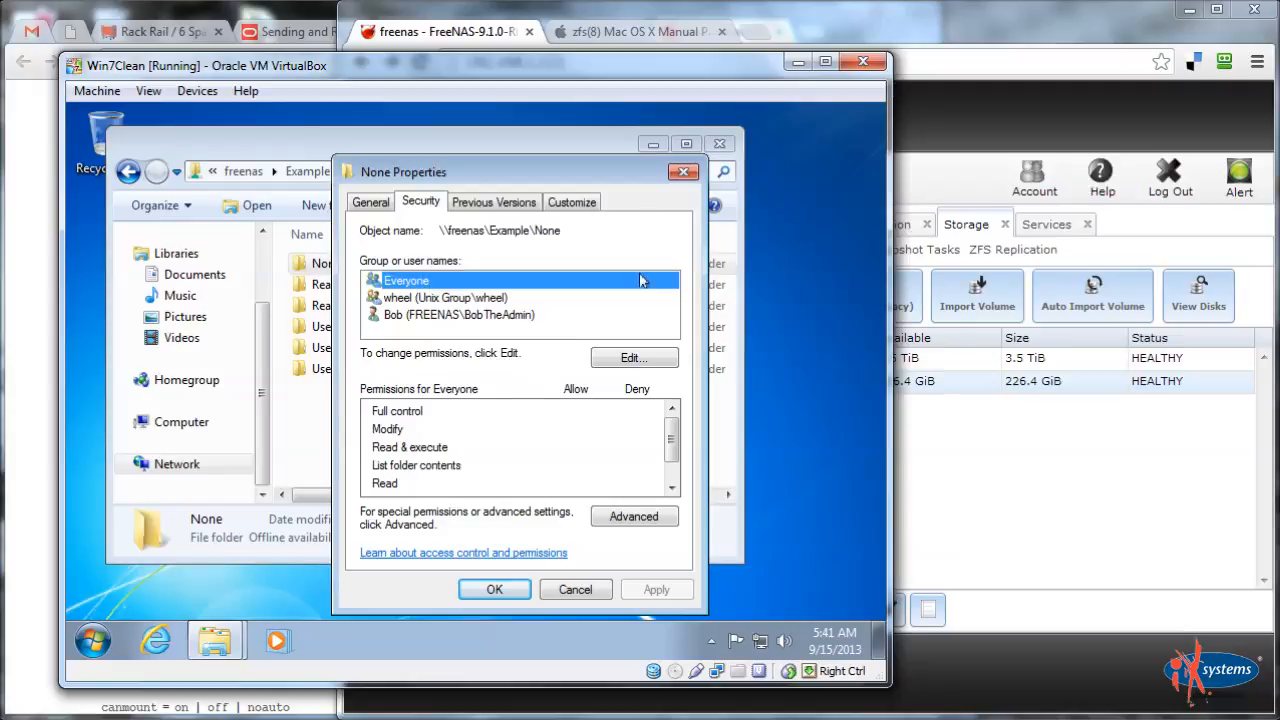
Close the None folder's Properties dialog and deselect None in the Example listing
click(684, 174)
click(418, 474)
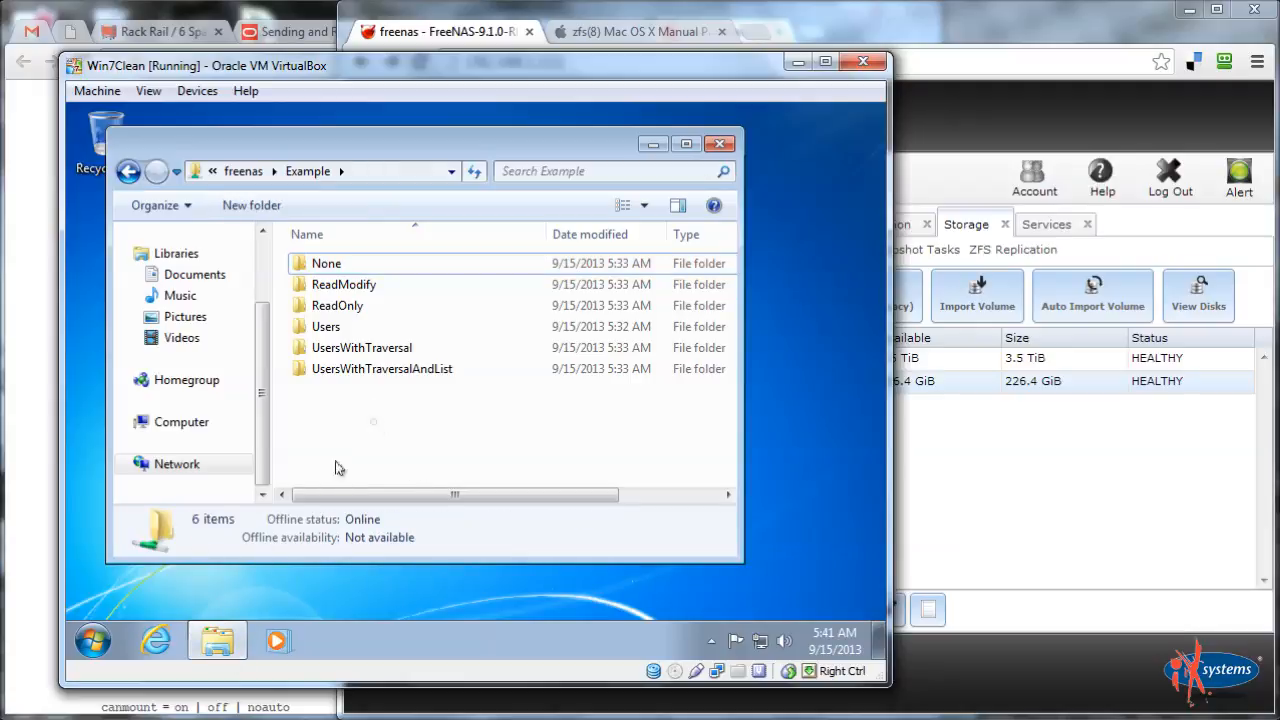
Switch Windows to the other, non-admin user account and log on
click(88, 640)
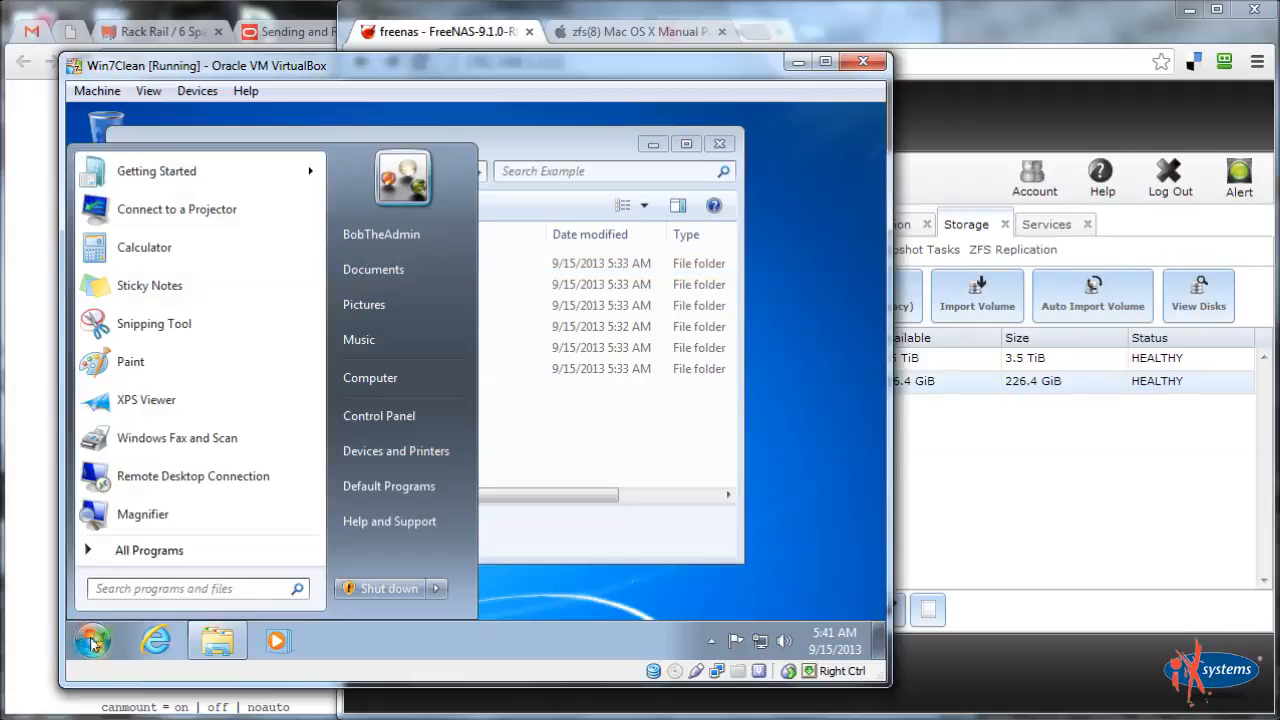
click(436, 590)
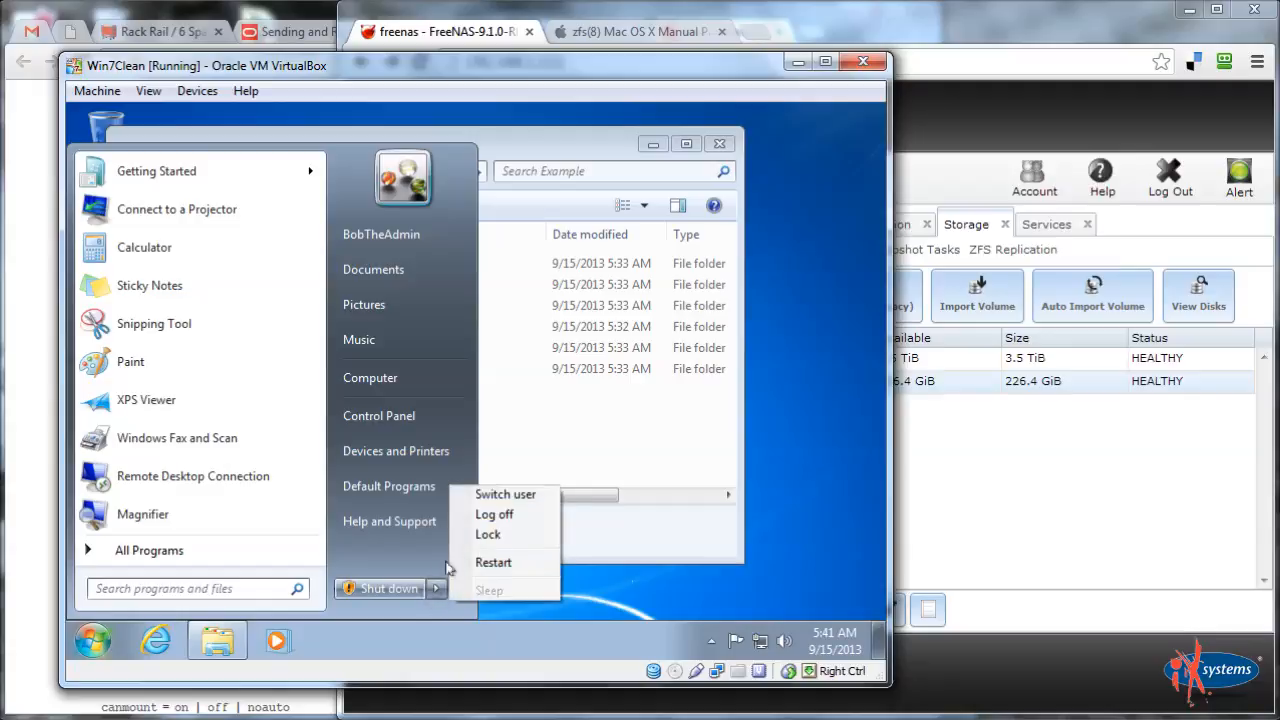
click(489, 496)
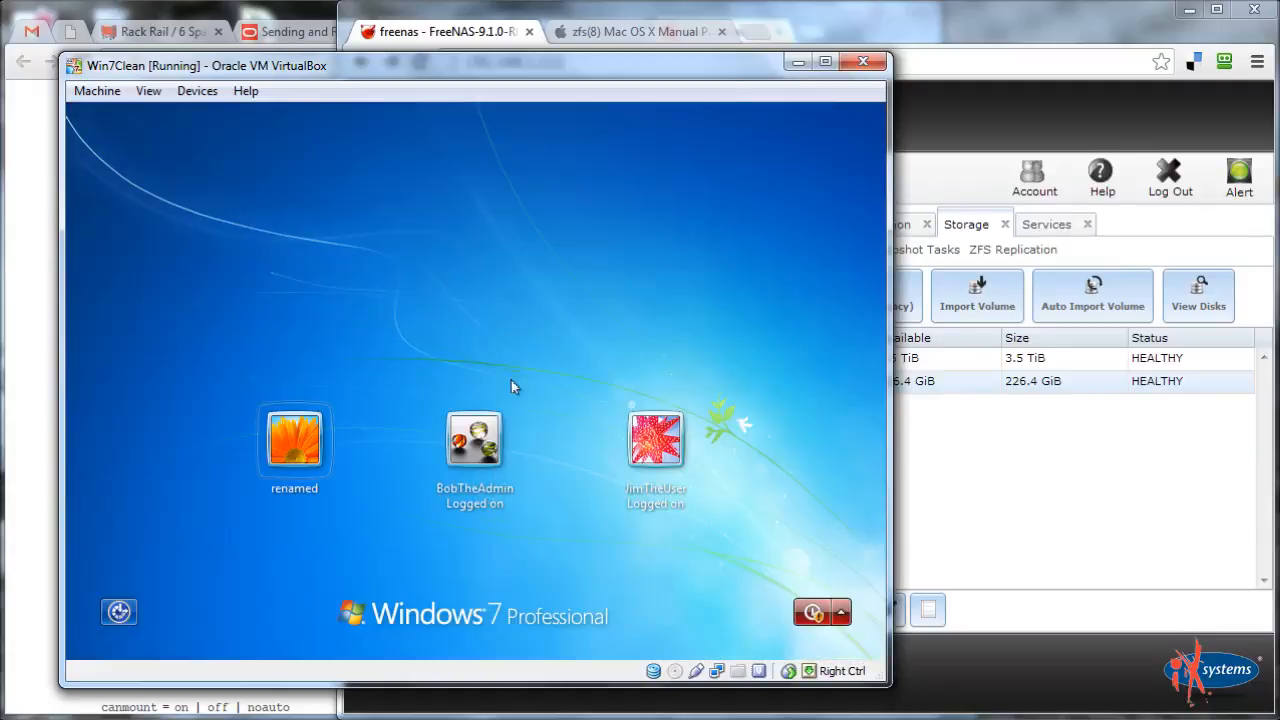
click(670, 452)
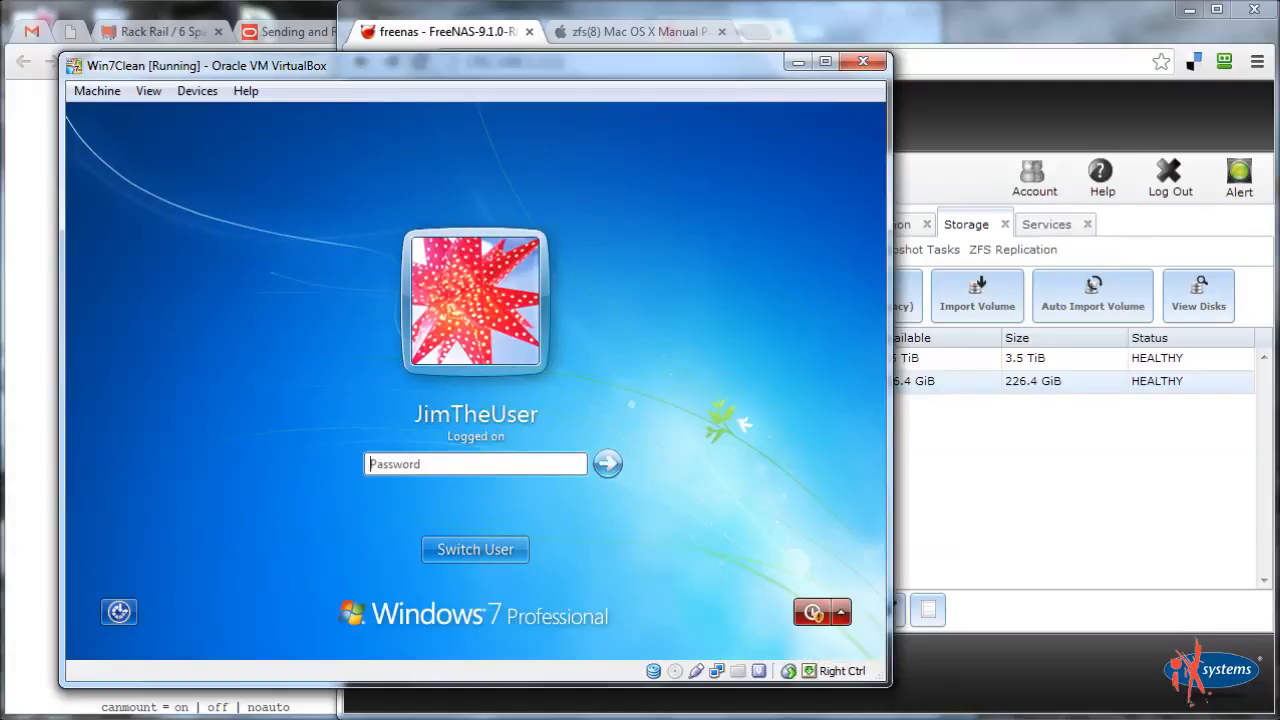
key(Return)
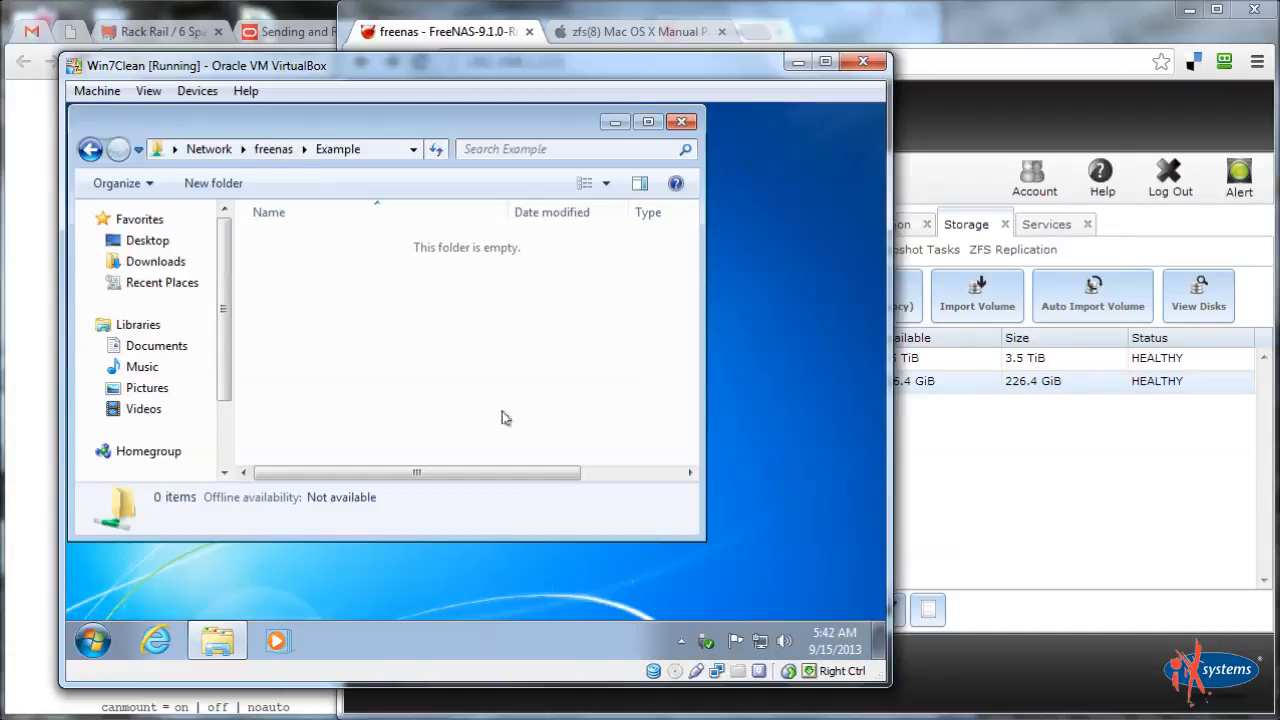
Refresh the folder view, go up to freenas, and reopen the Example share
right_click(440, 305)
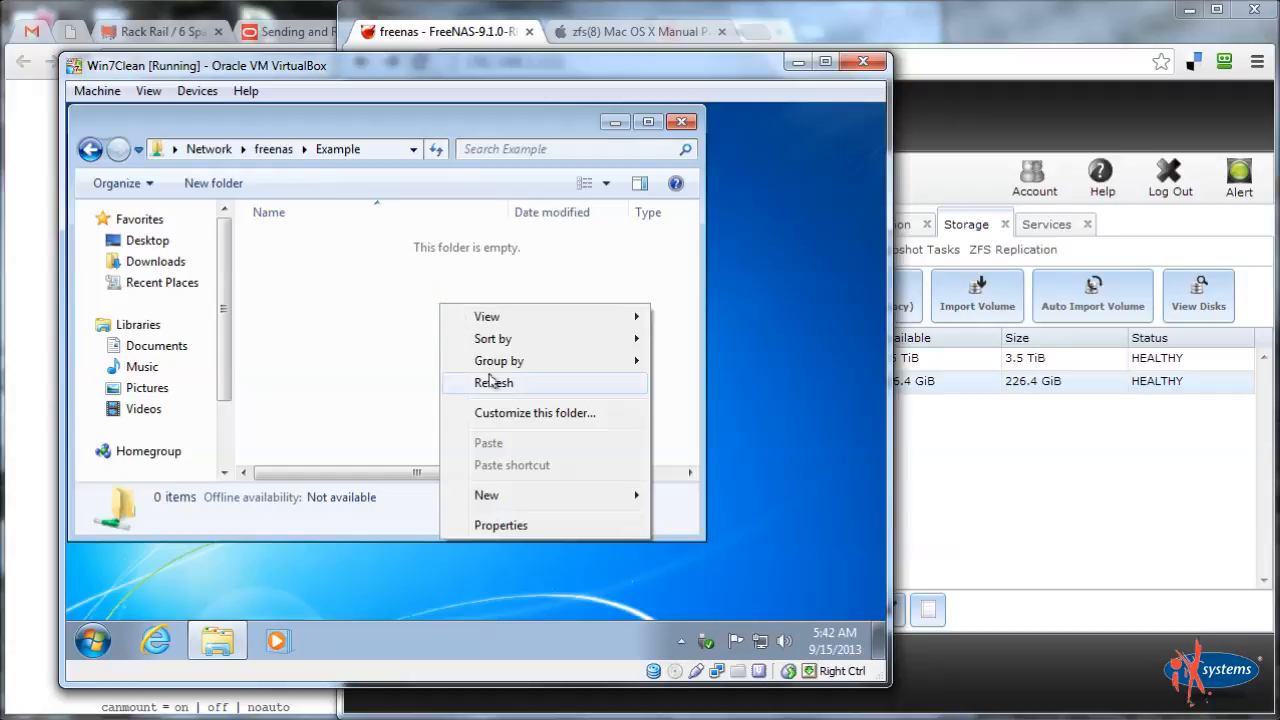
click(491, 380)
click(276, 150)
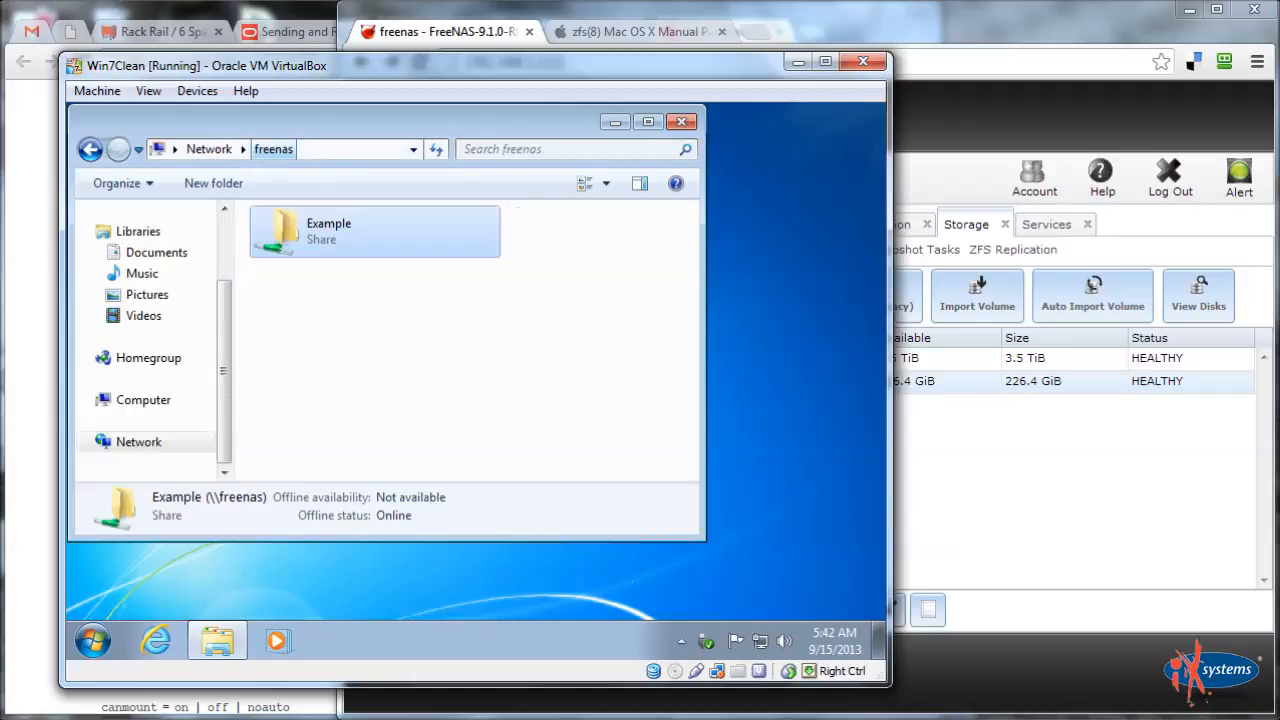
double_click(323, 237)
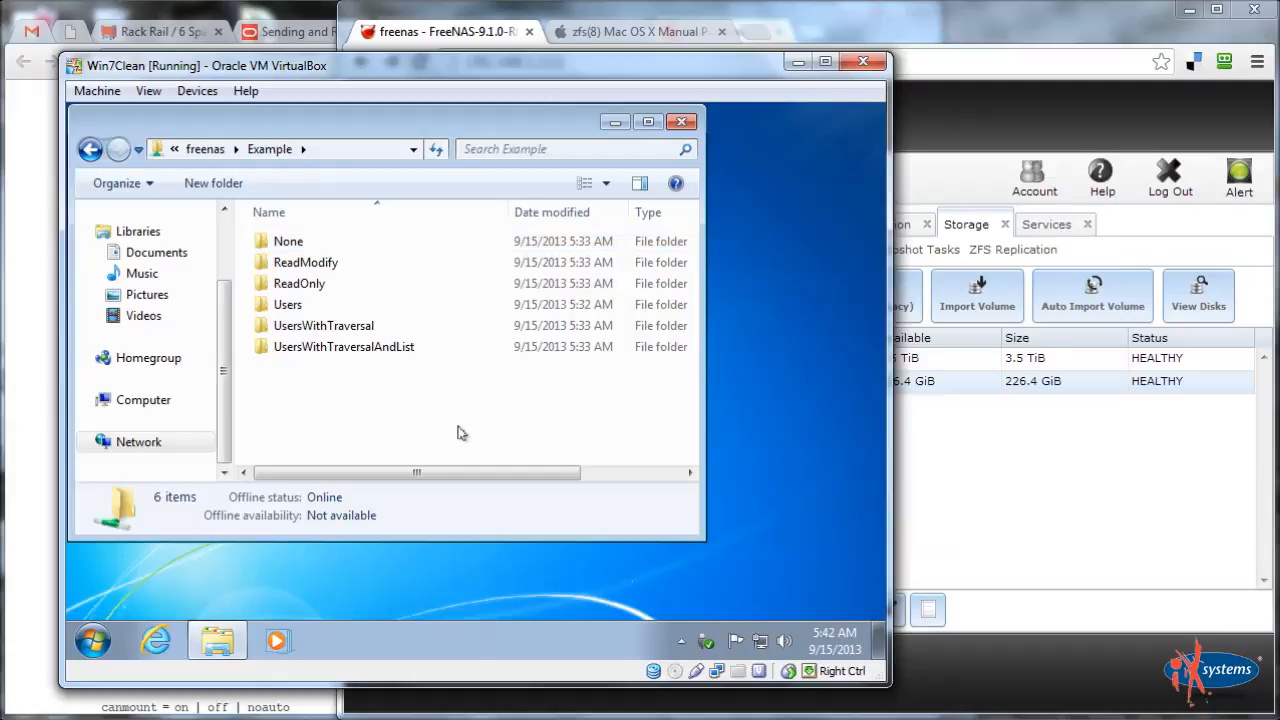
Inspect the Example share's Properties from the freenas share list, then return to the FreeNAS page
click(203, 149)
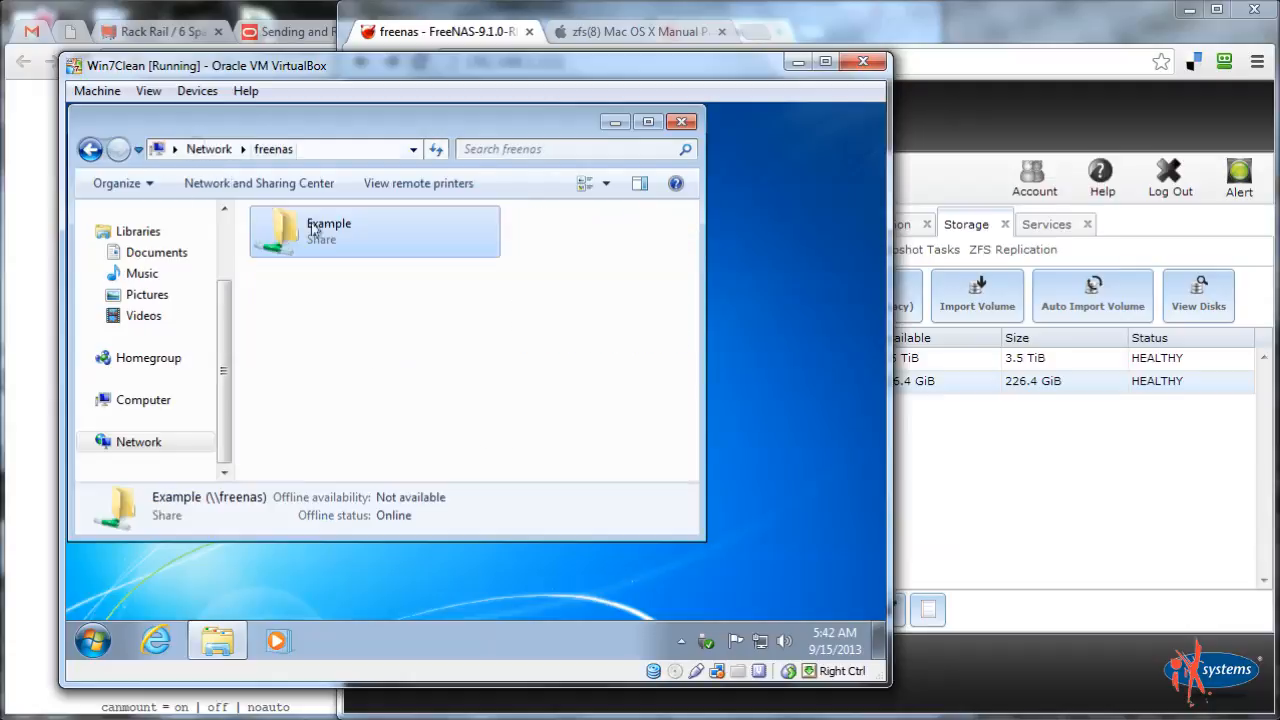
right_click(320, 230)
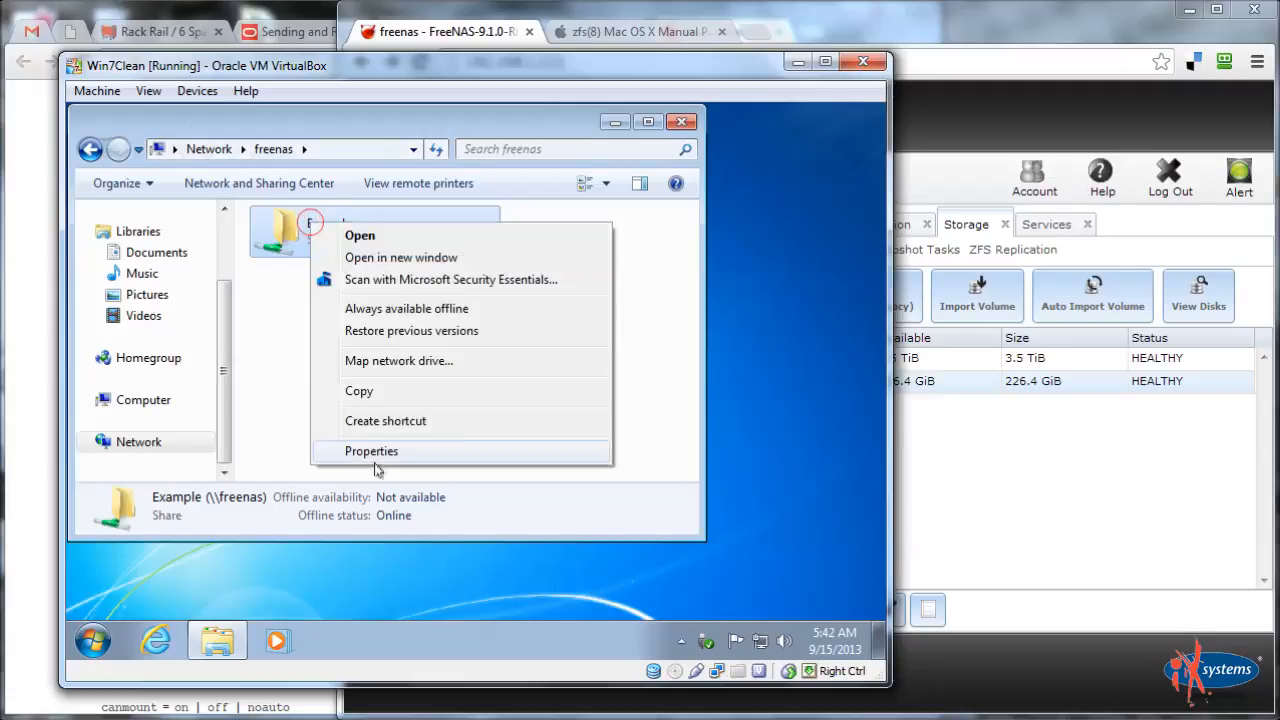
click(388, 449)
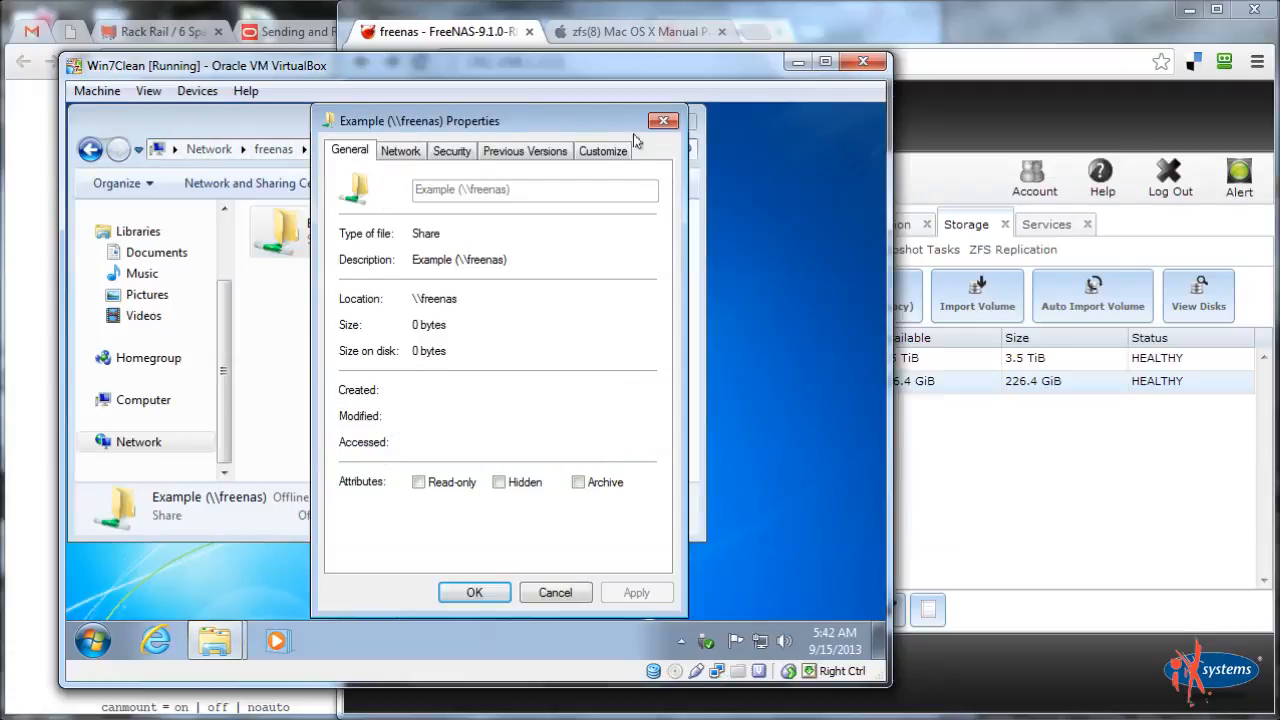
click(663, 121)
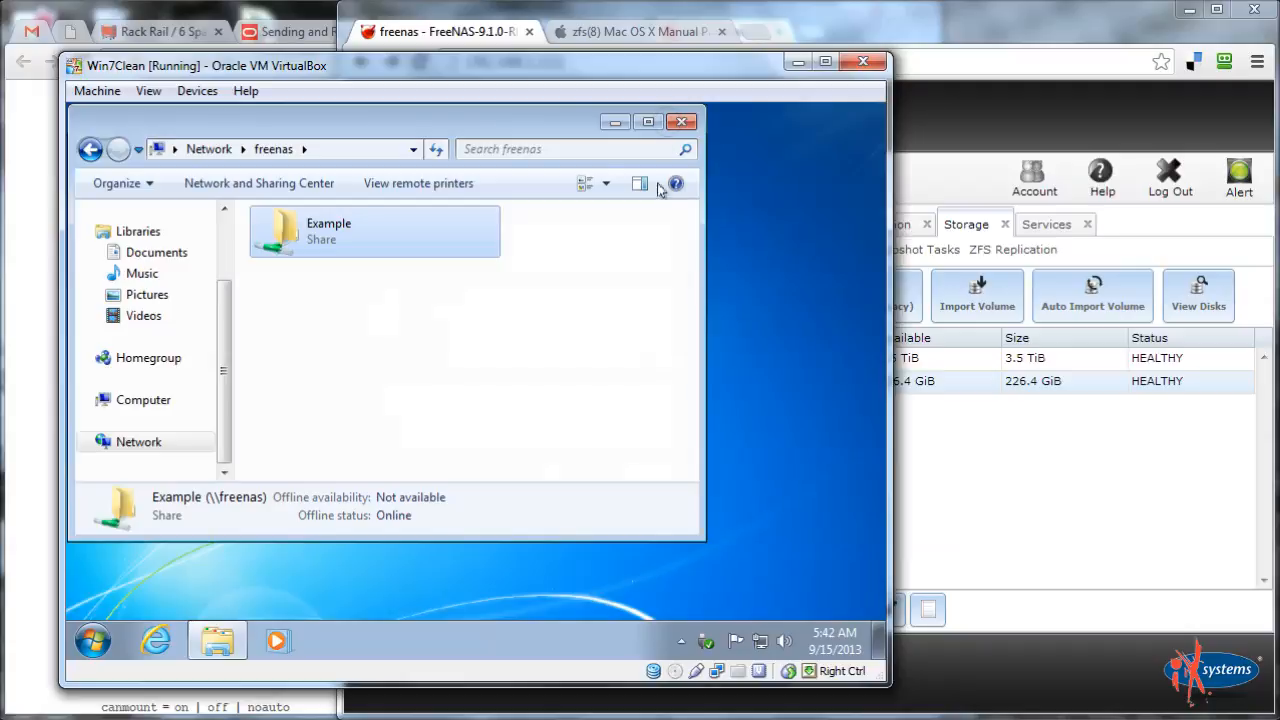
click(978, 449)
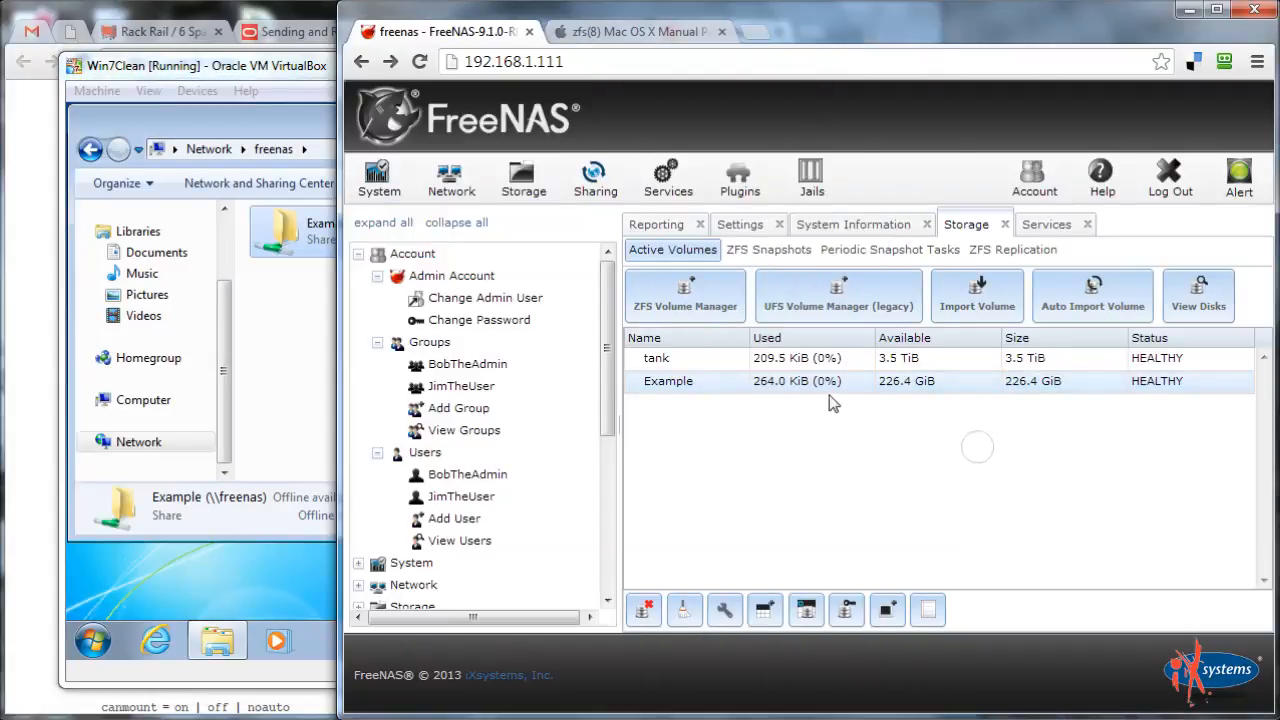
Open the Example share, try None, and dismiss the network access-denied error
click(326, 355)
double_click(354, 225)
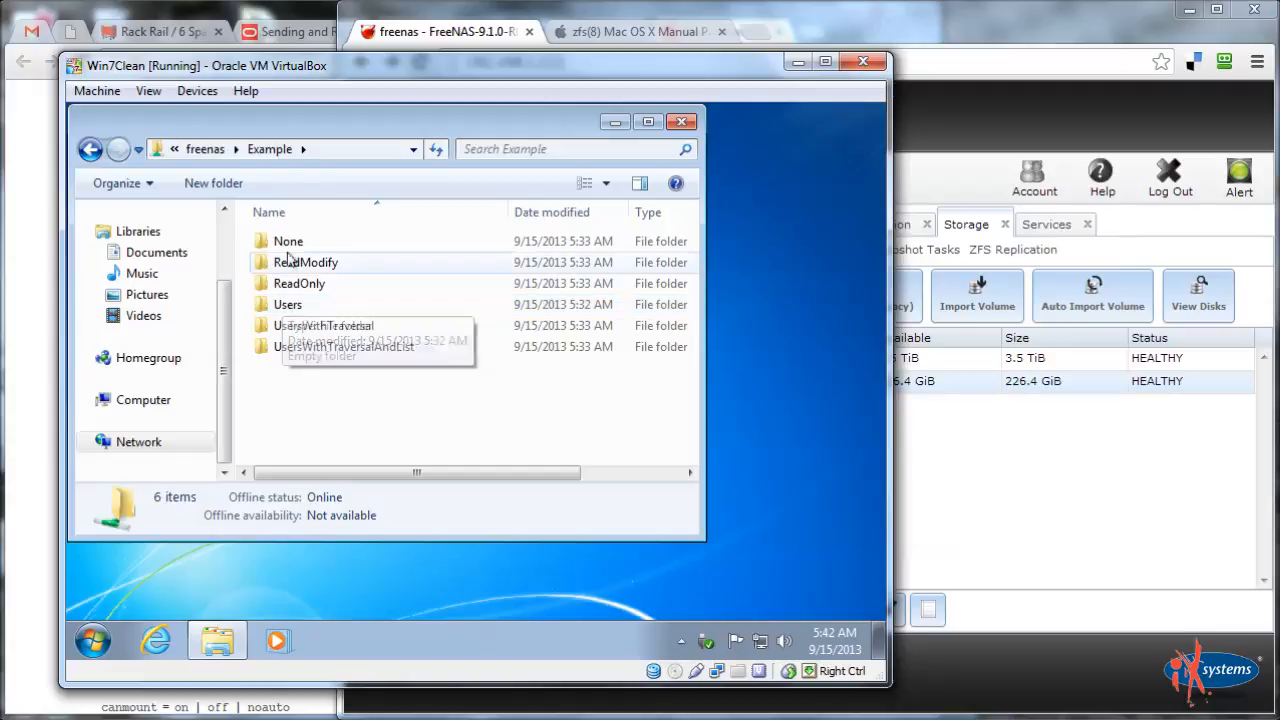
double_click(288, 250)
click(705, 403)
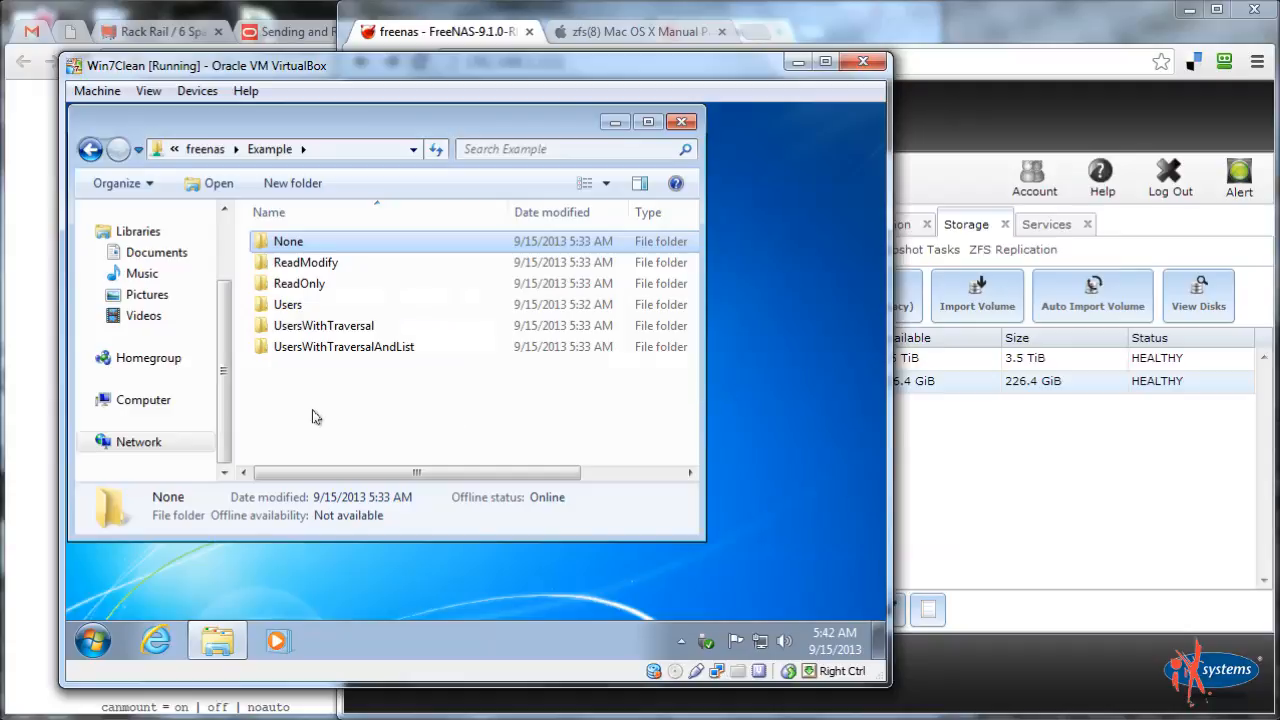
click(318, 421)
In ReadModify, create a text file 'Testing' containing 'kjhkjhkjh' and reopen it to confirm it saved
double_click(305, 262)
right_click(338, 261)
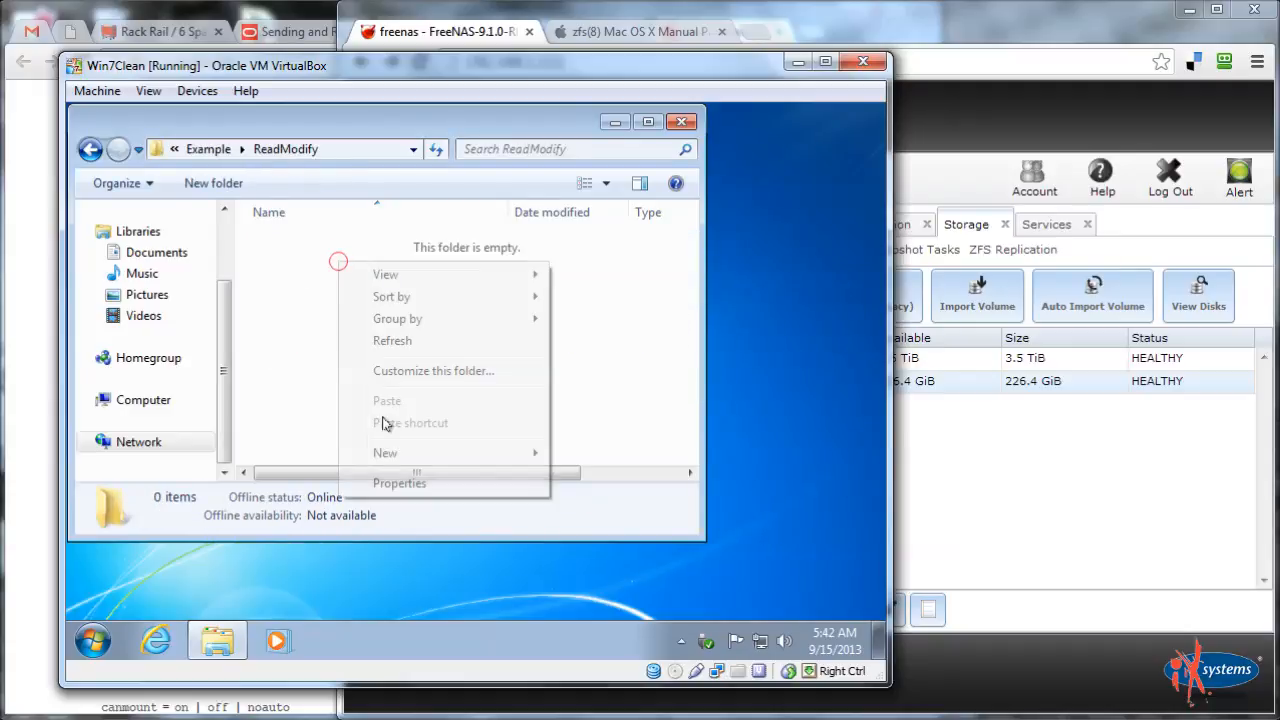
mouse_move(400, 452)
click(606, 594)
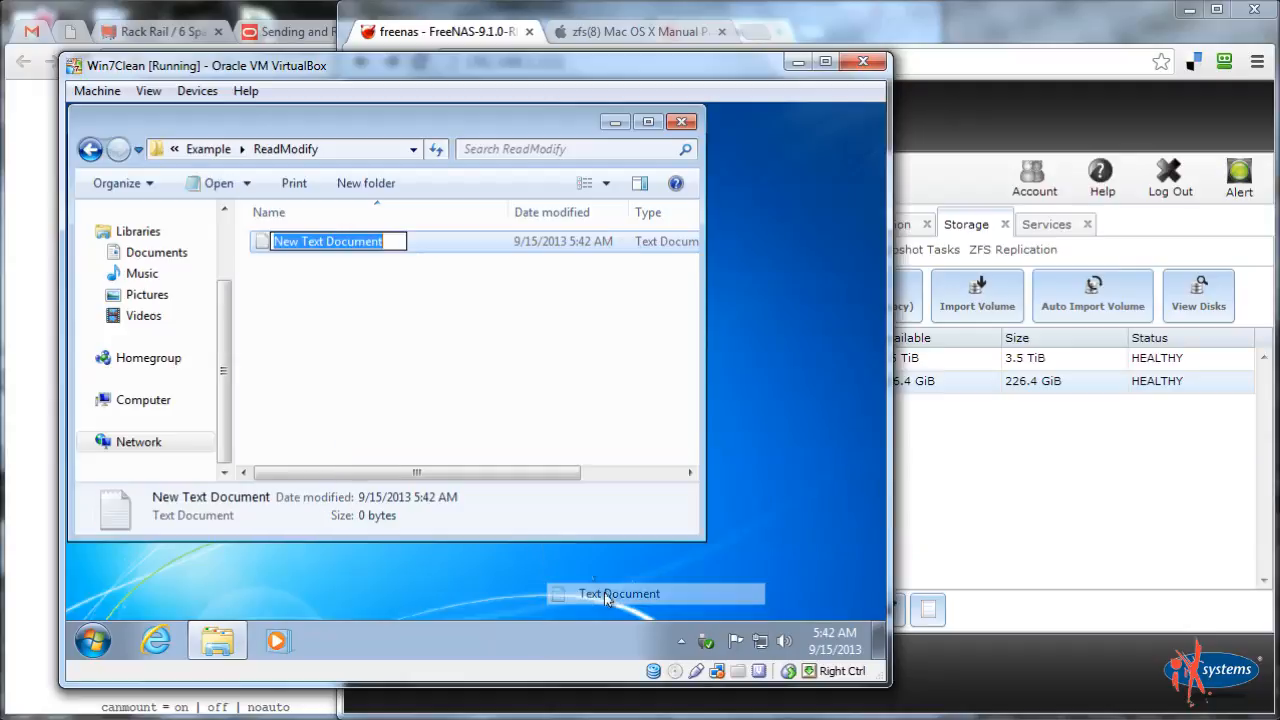
text(Testing)
key(Return)
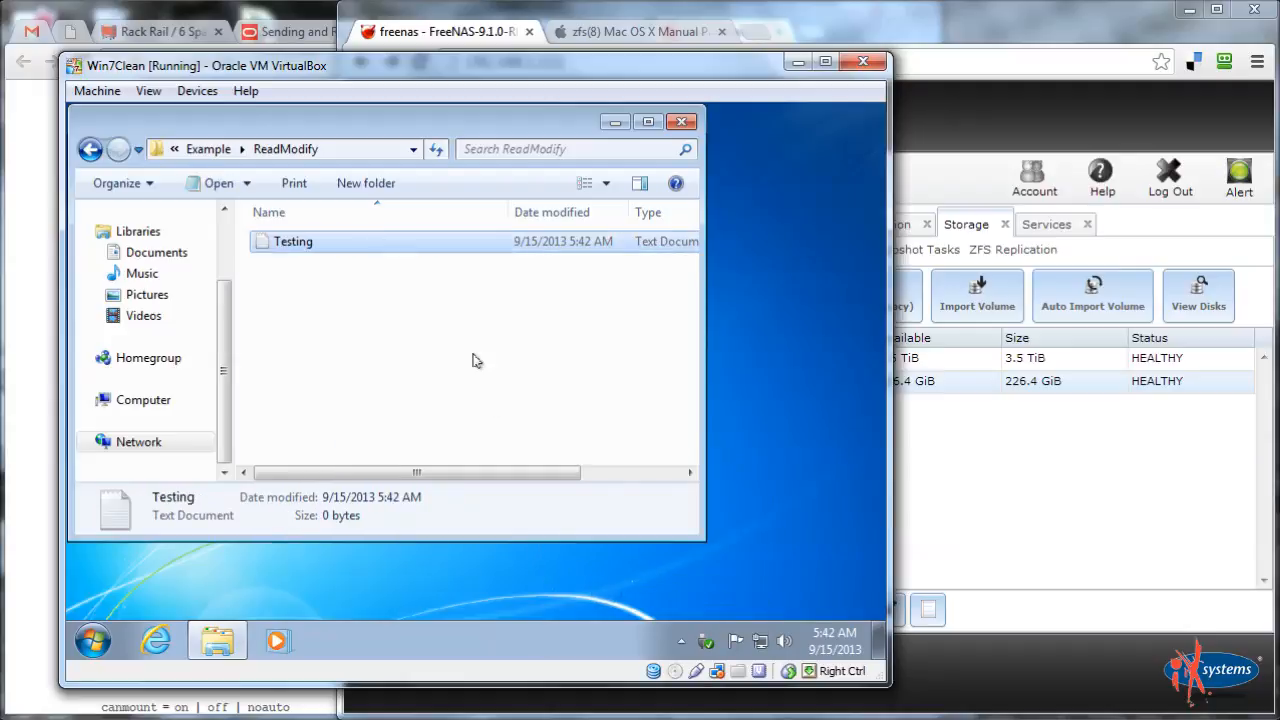
double_click(366, 233)
text(kjhkjhkjh)
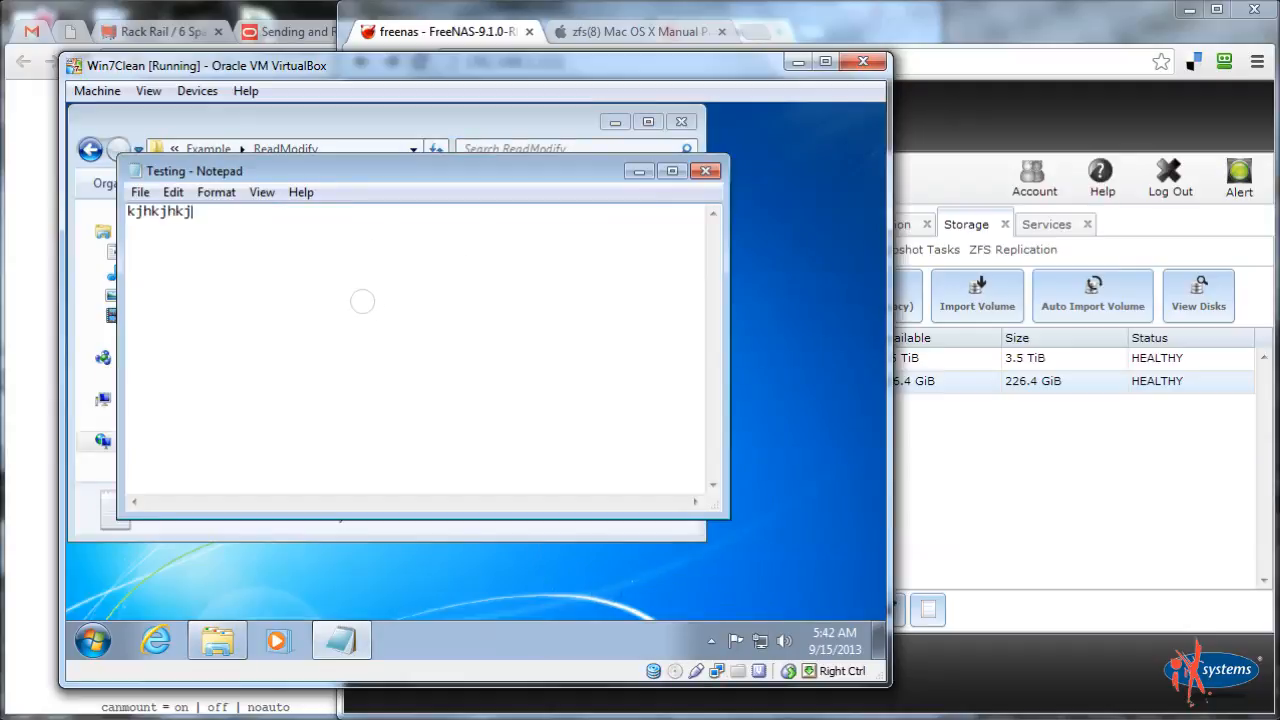
click(705, 172)
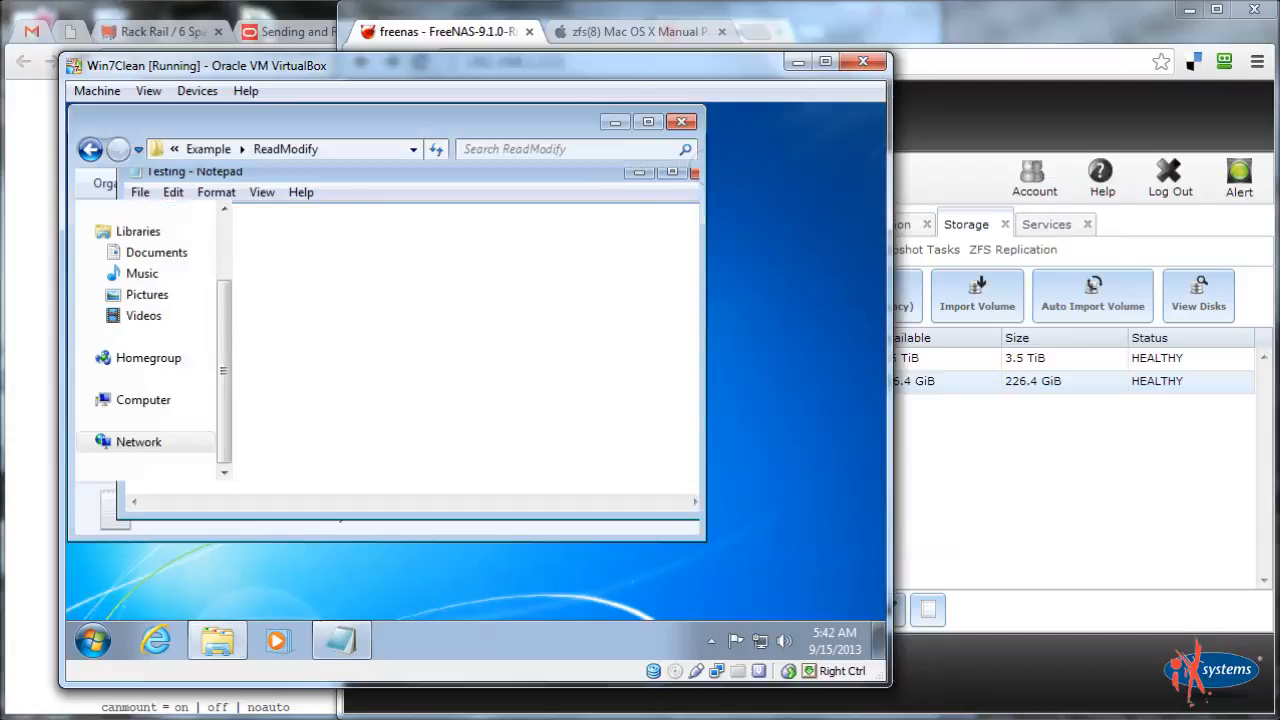
double_click(312, 240)
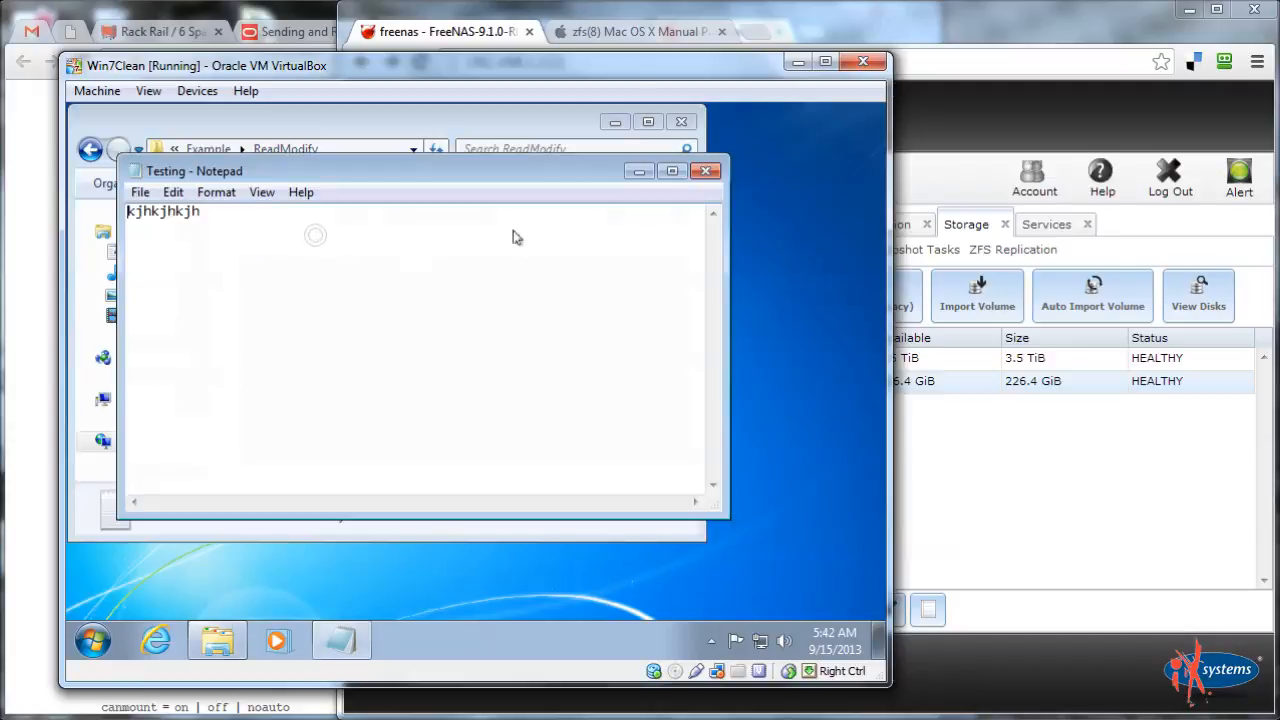
click(705, 171)
Create a new subfolder named 'Blah' inside ReadModify
click(352, 375)
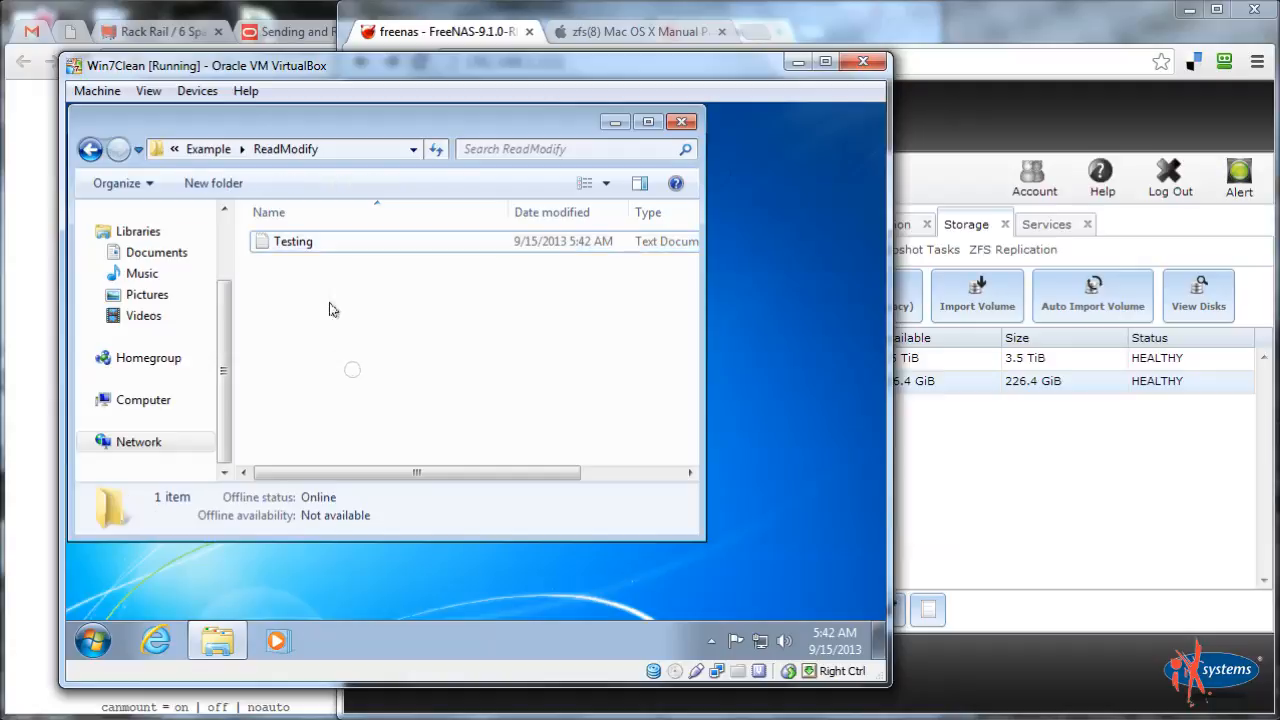
right_click(329, 305)
mouse_move(420, 522)
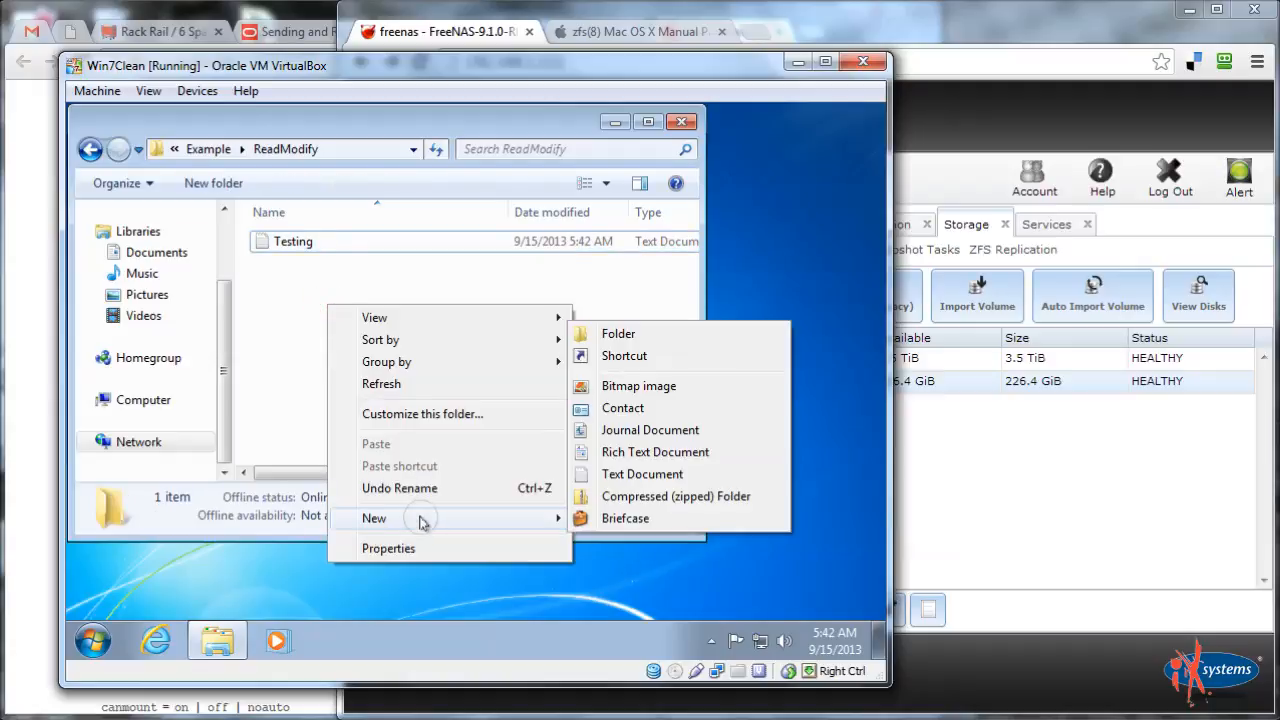
click(642, 322)
right_click(329, 391)
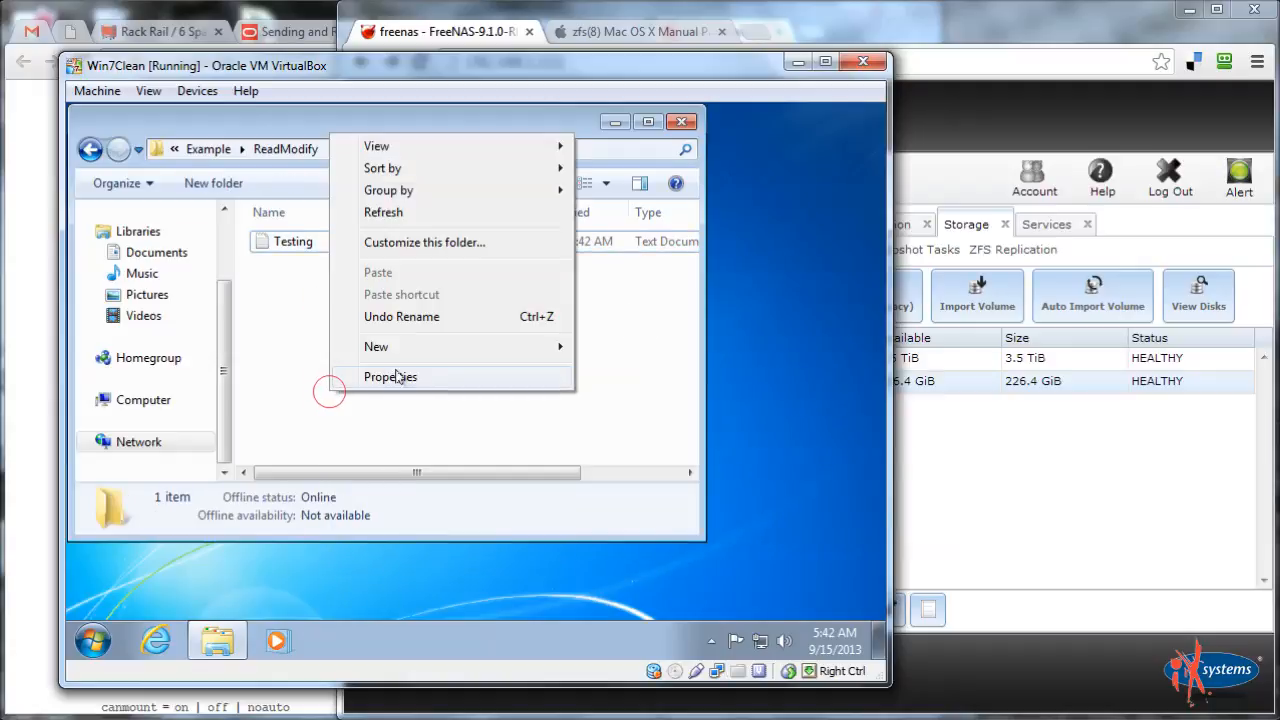
mouse_move(394, 346)
click(625, 345)
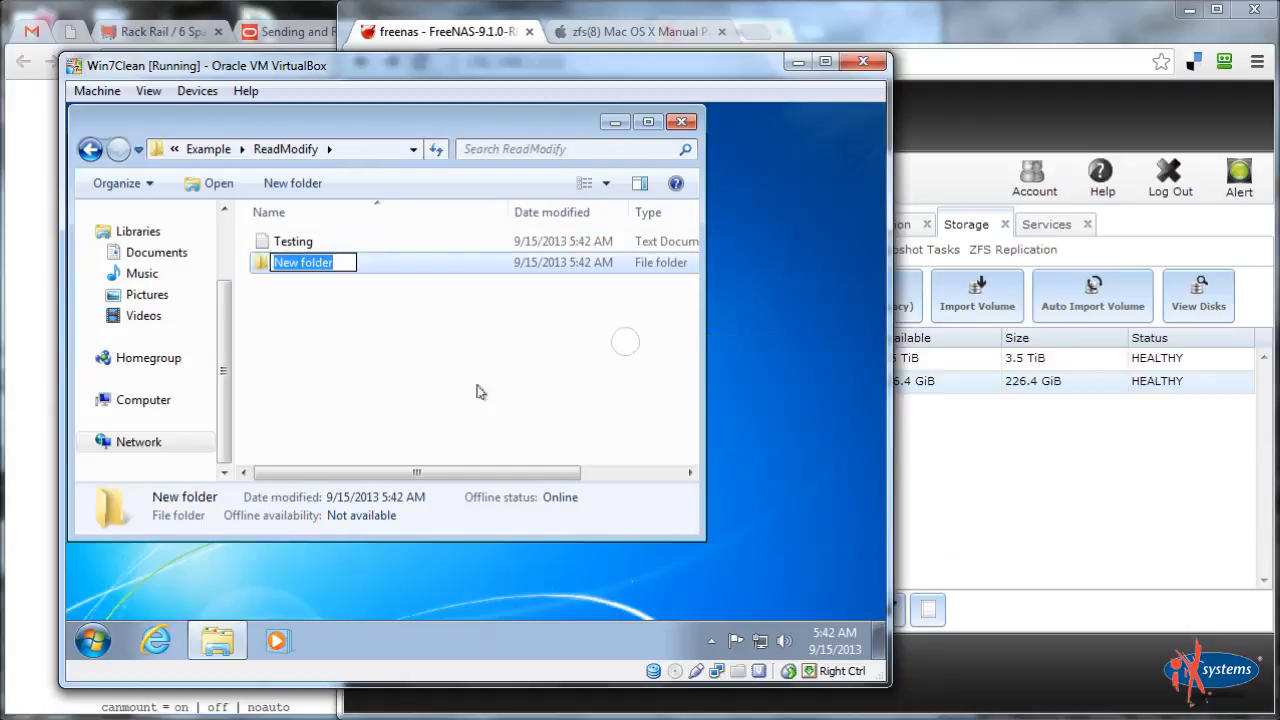
text(Blah)
key(Return)
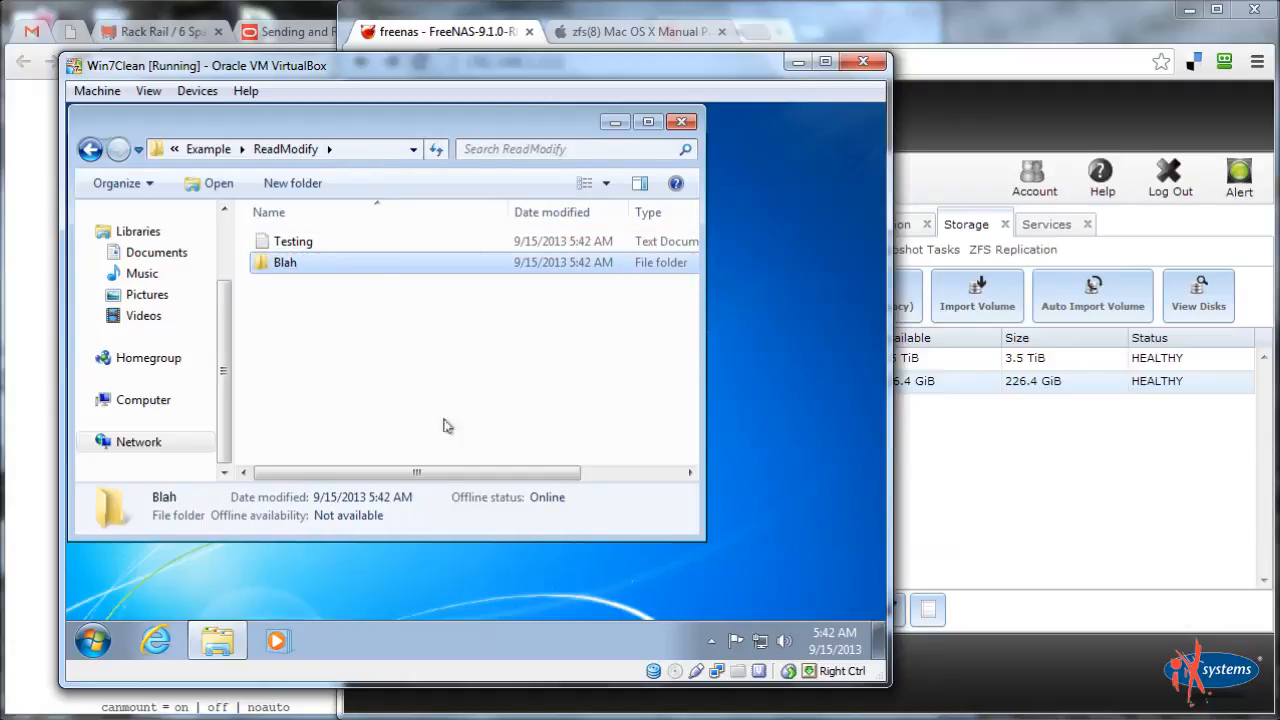
Review the Blah folder's security permissions and close without changes
right_click(335, 272)
click(440, 585)
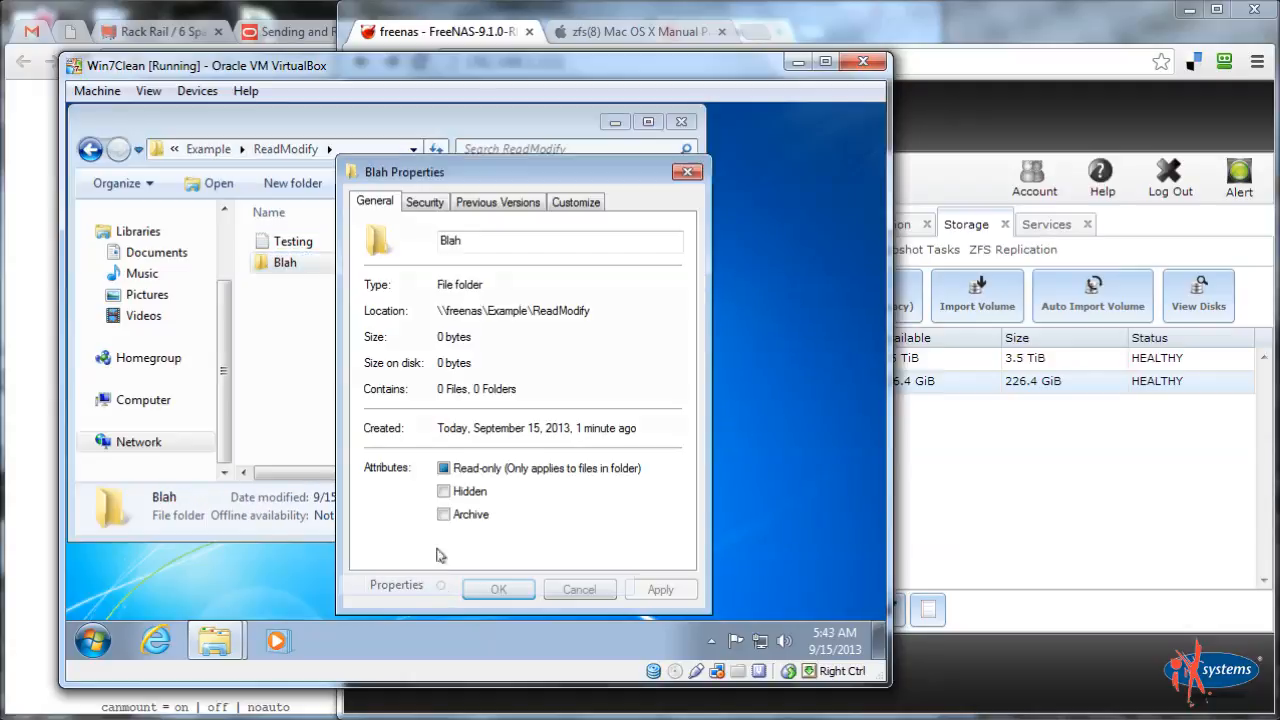
click(425, 202)
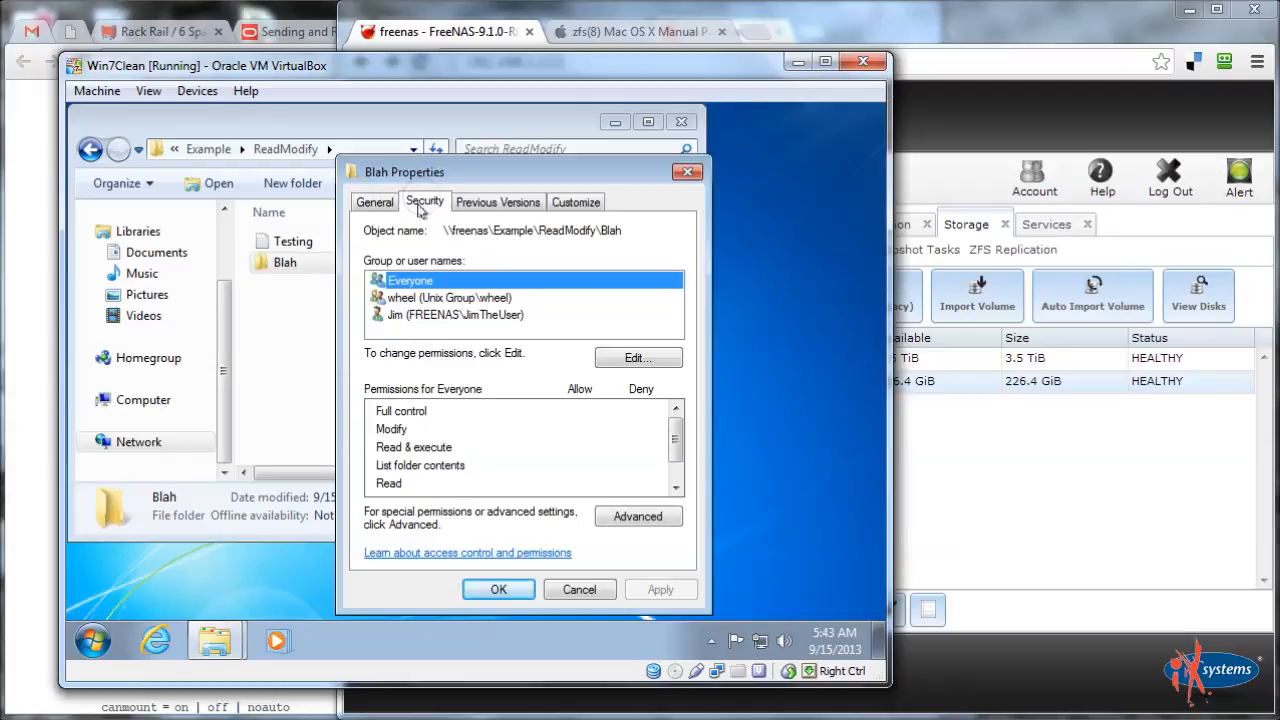
click(579, 589)
click(282, 240)
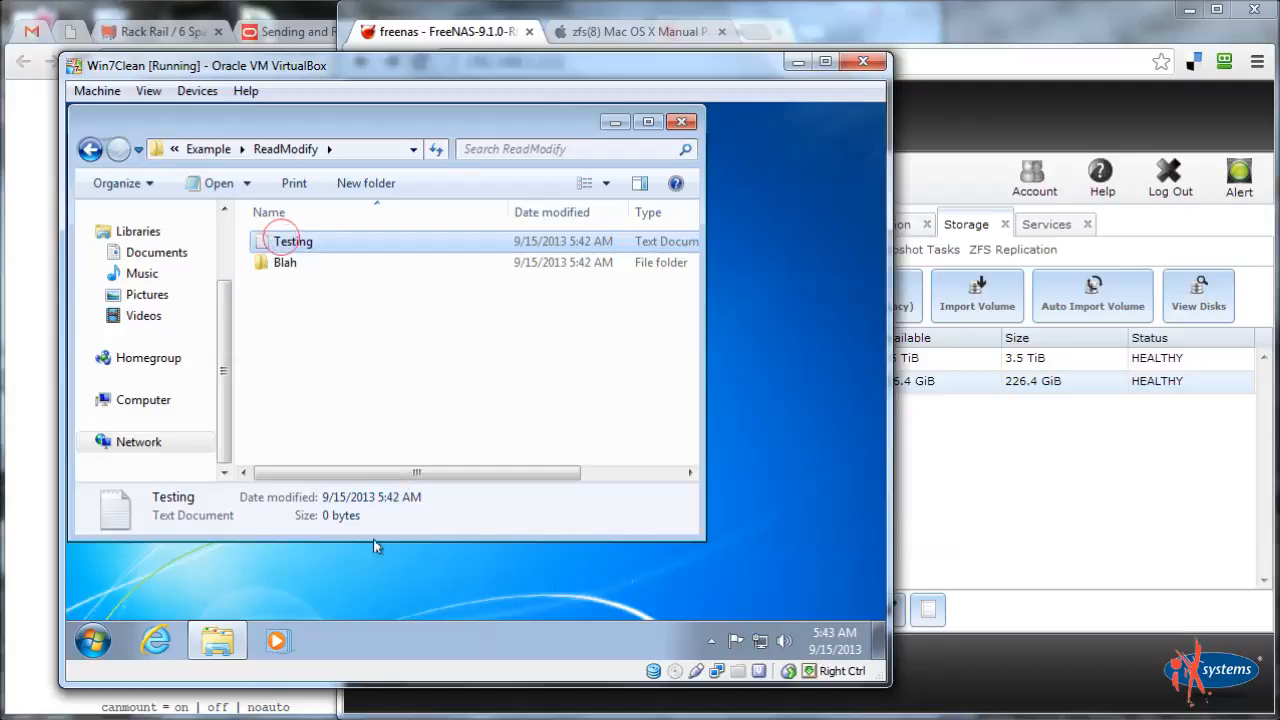
Review the Testing file's security permissions, then go back up to Example
key(shift+F10)
click(374, 598)
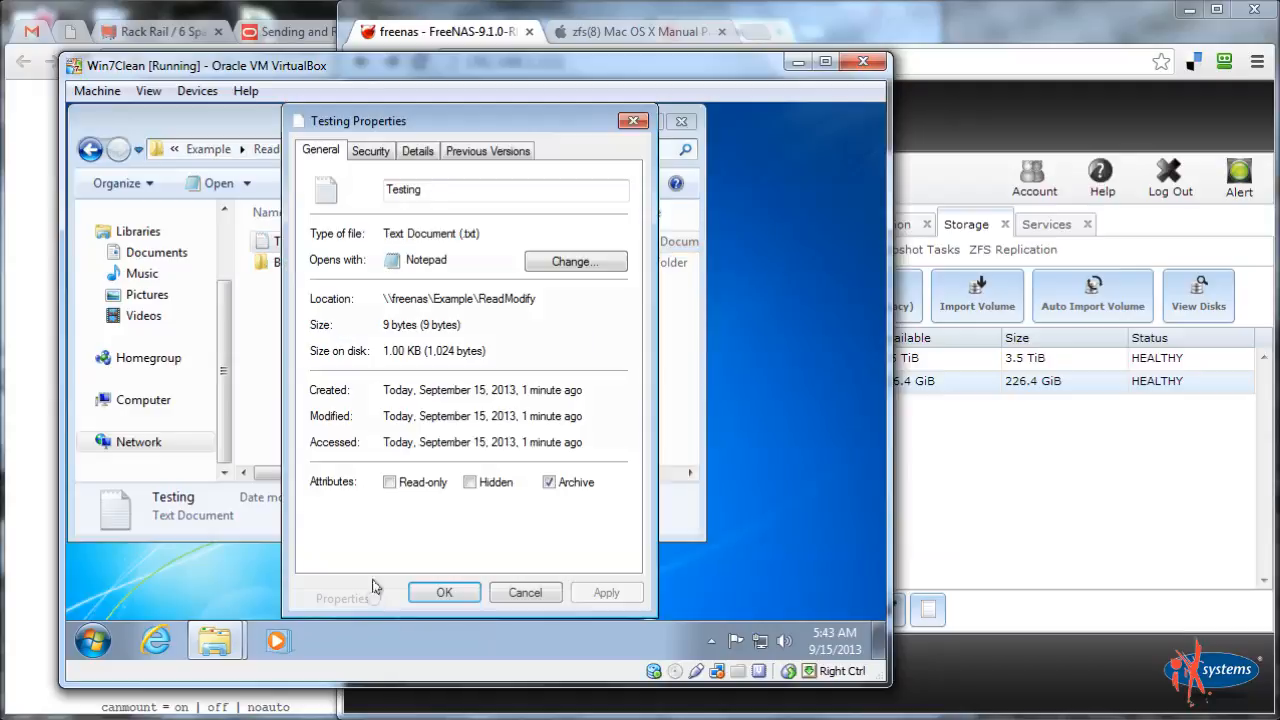
click(364, 150)
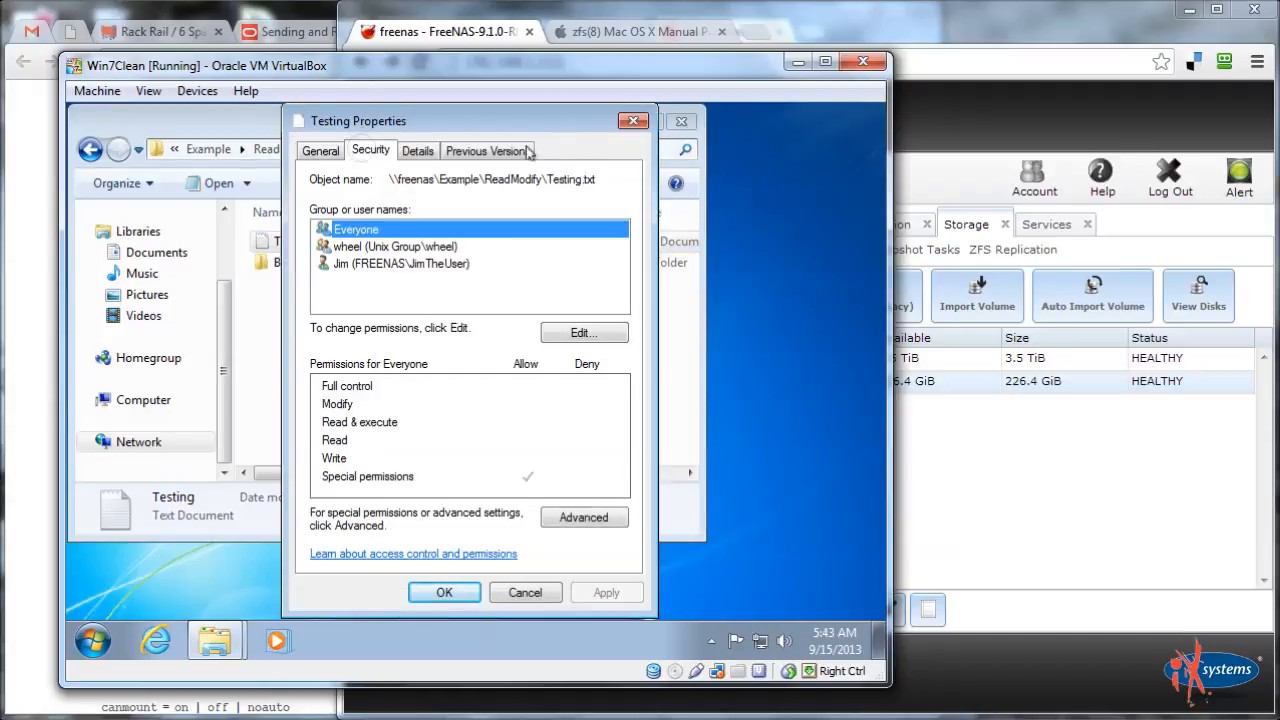
click(633, 120)
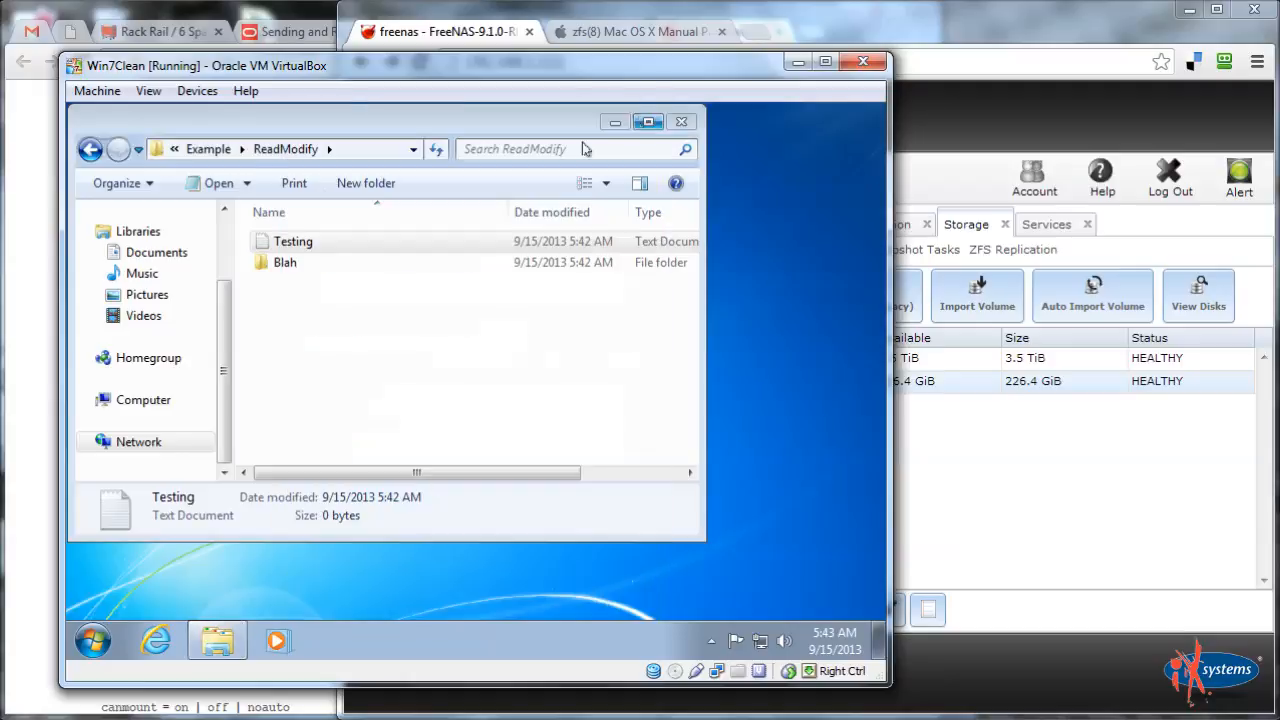
click(208, 148)
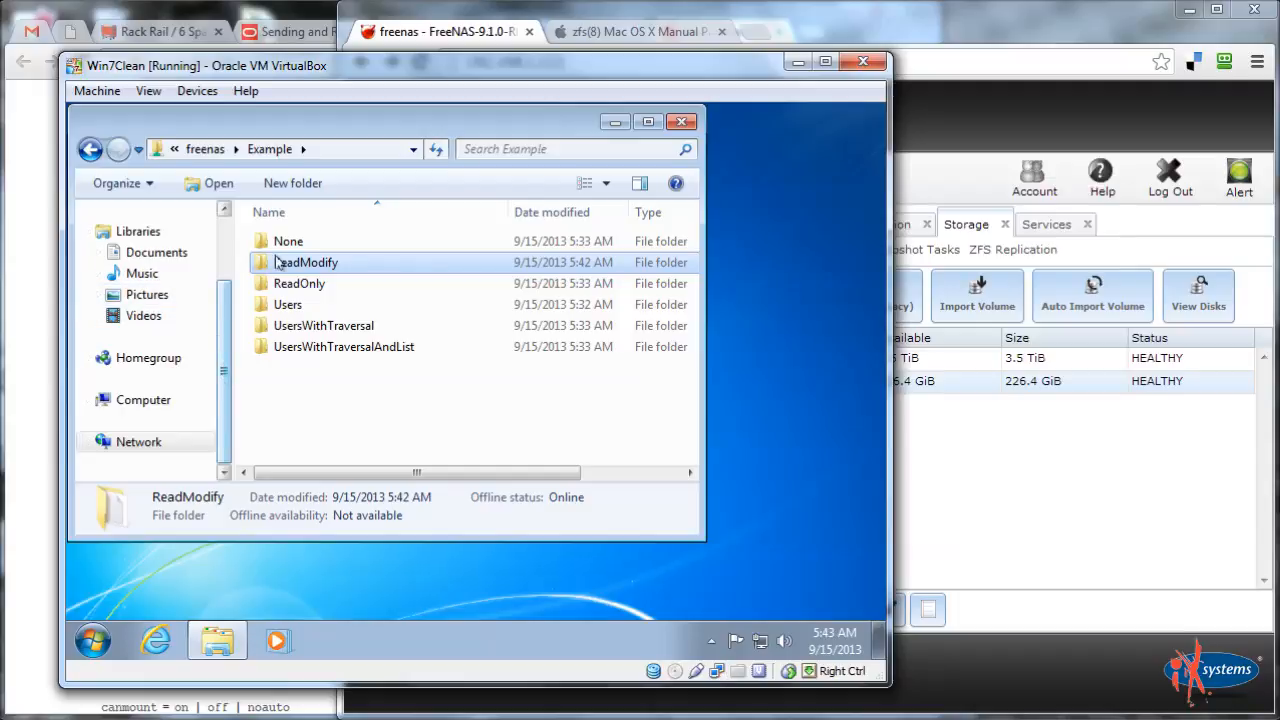
Open ReadOnly, then switch Windows to the administrator account and log on
double_click(301, 285)
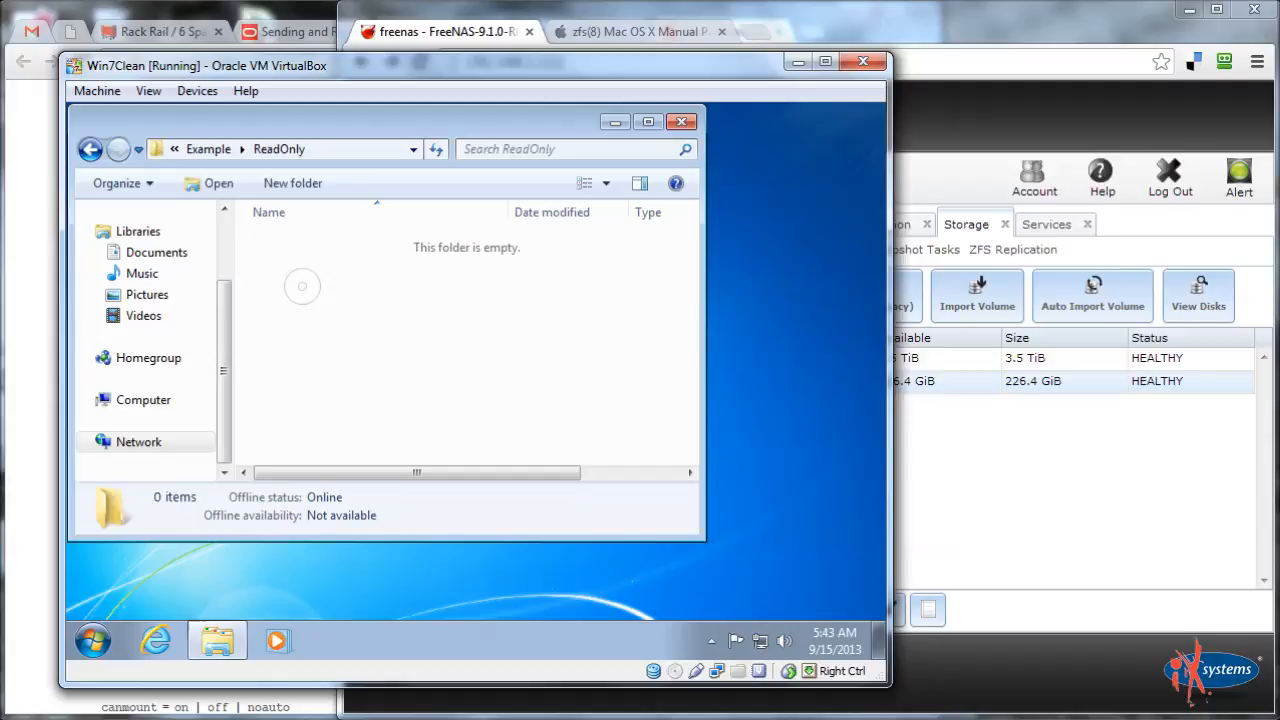
right_click(321, 314)
mouse_move(408, 532)
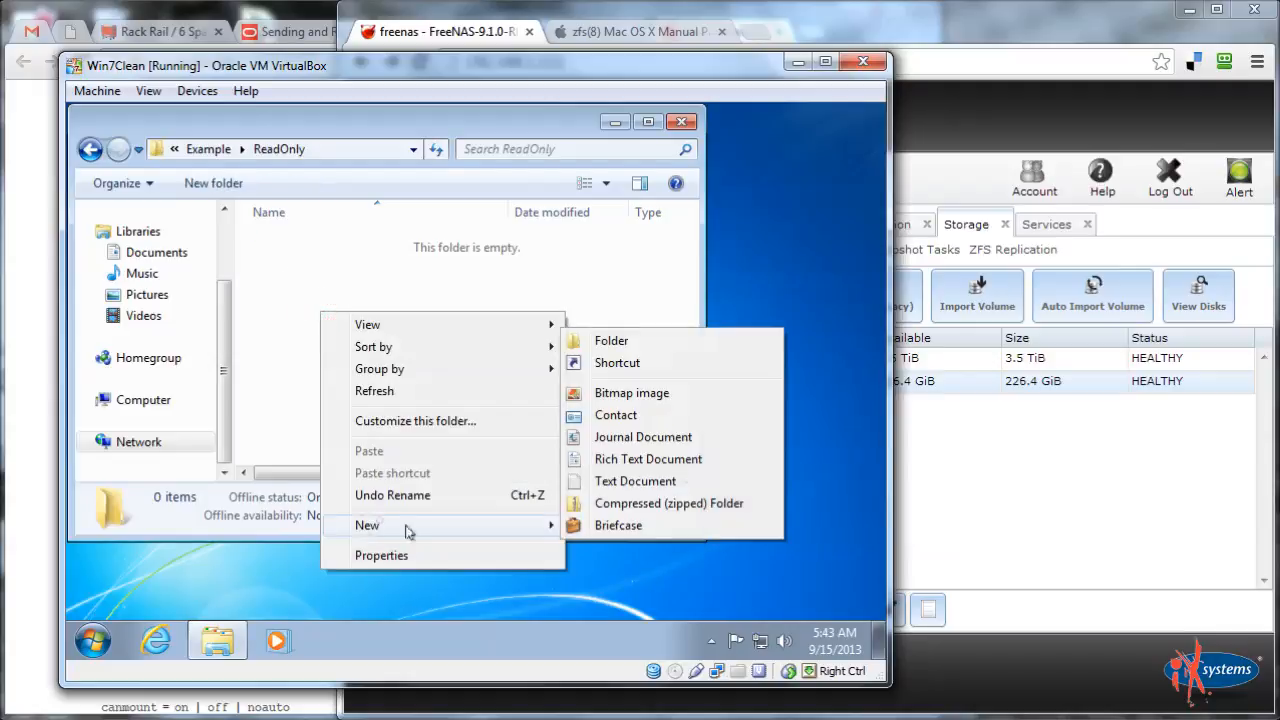
click(92, 640)
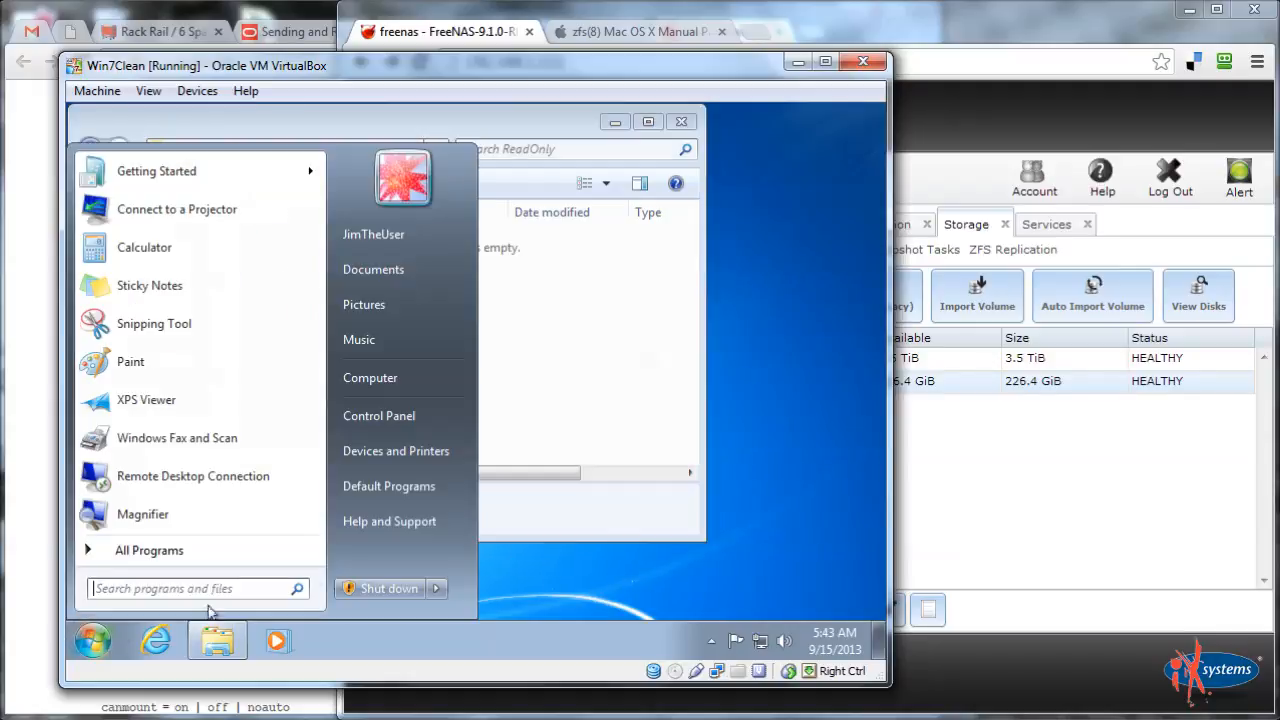
click(437, 588)
click(495, 495)
click(472, 432)
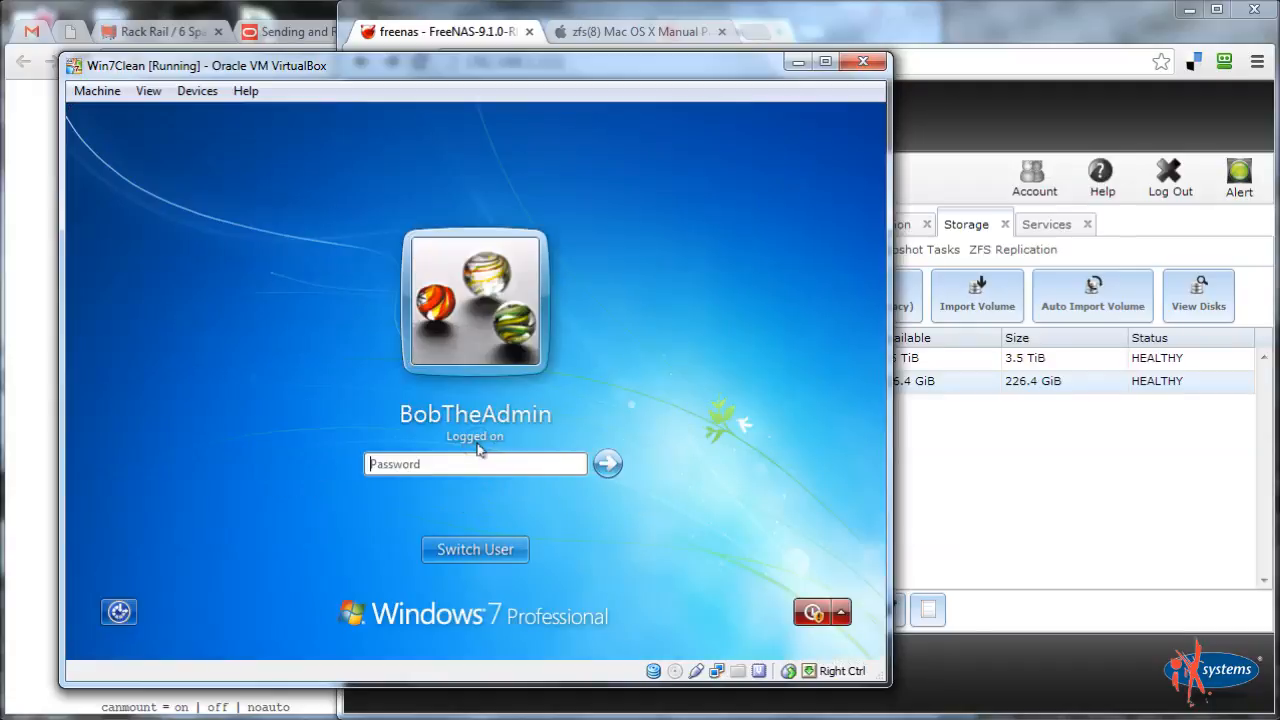
key(Return)
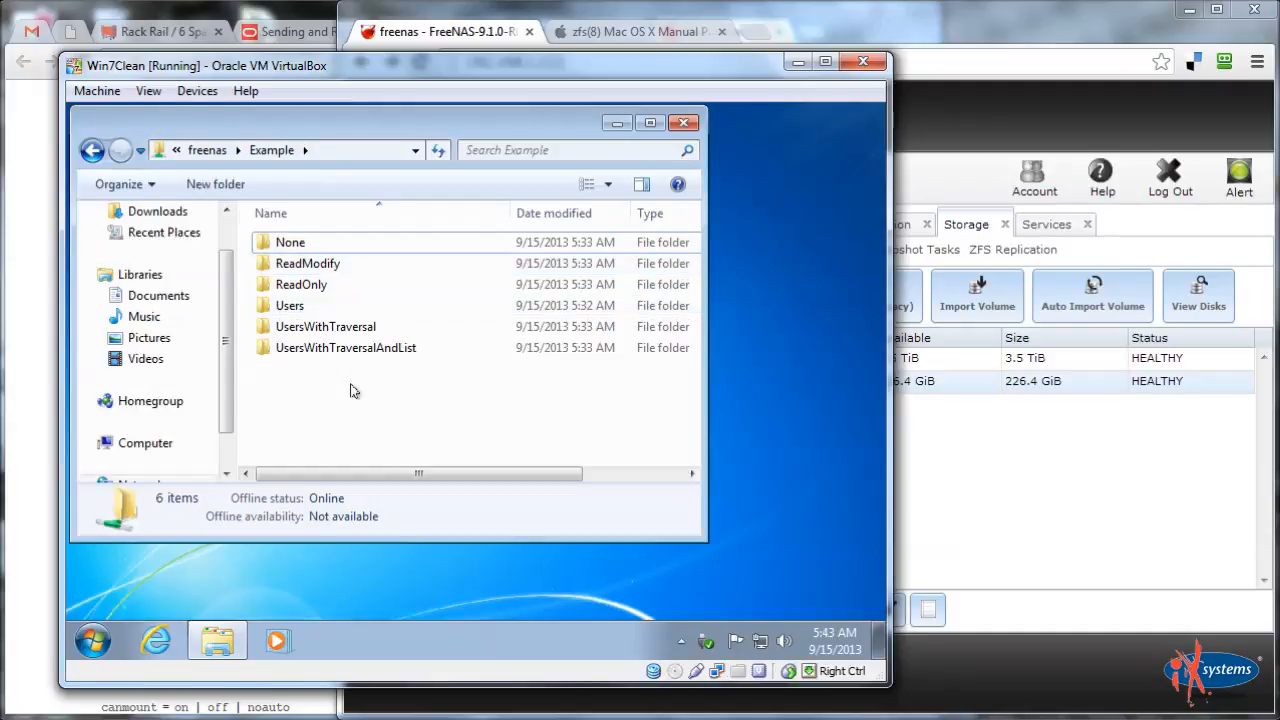
Create a New Text Document in ReadOnly containing 'kjhkjhkjh'
double_click(301, 288)
right_click(322, 321)
mouse_move(392, 540)
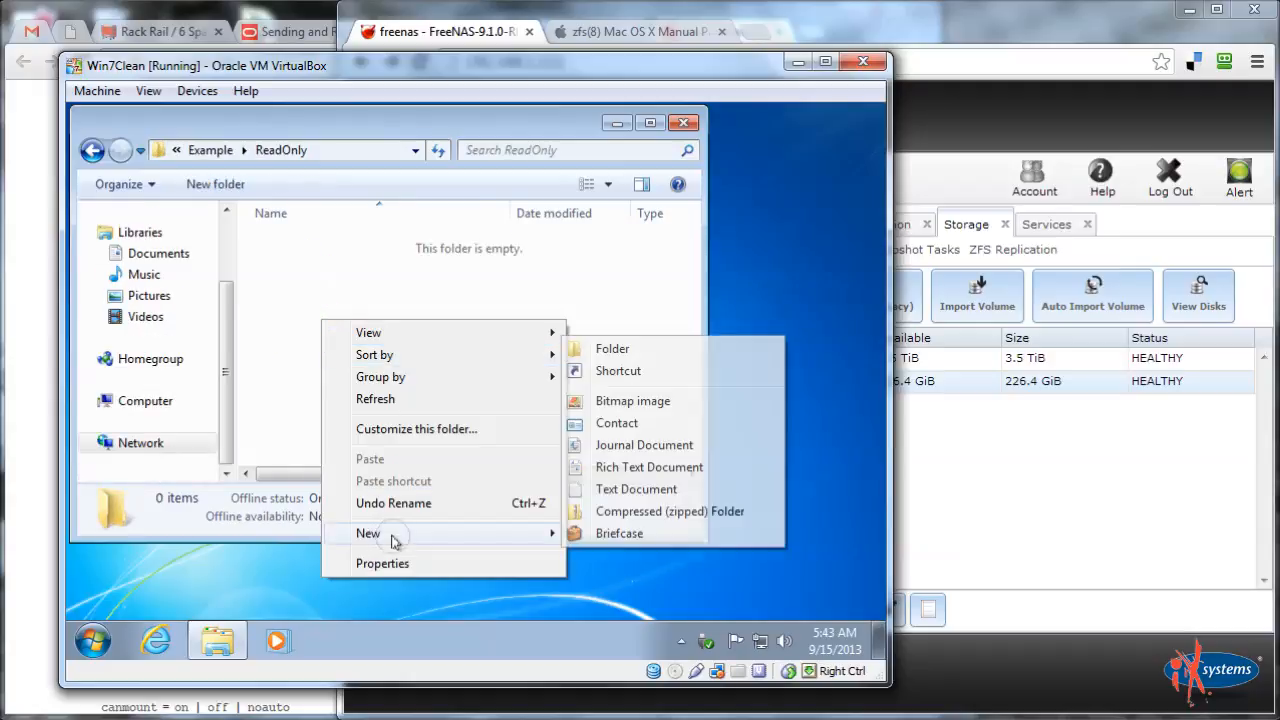
click(640, 489)
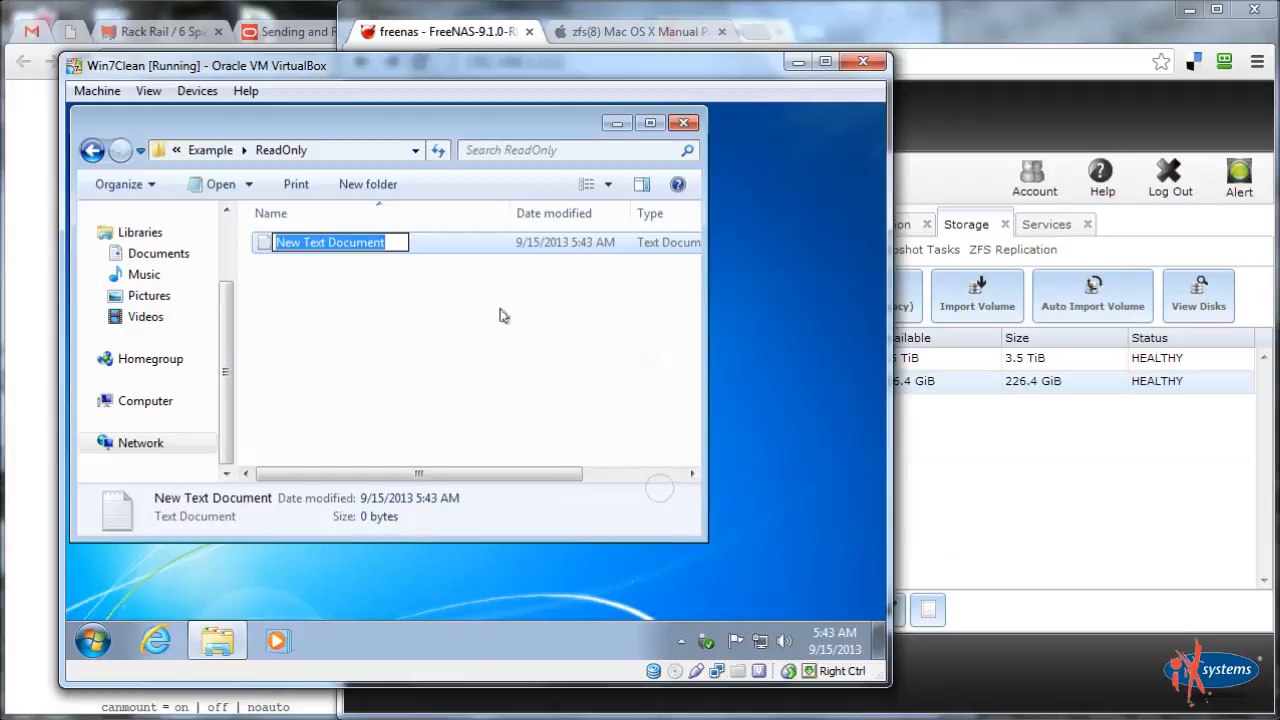
key(Return)
key(Return)
text(kjhkjhkjh)
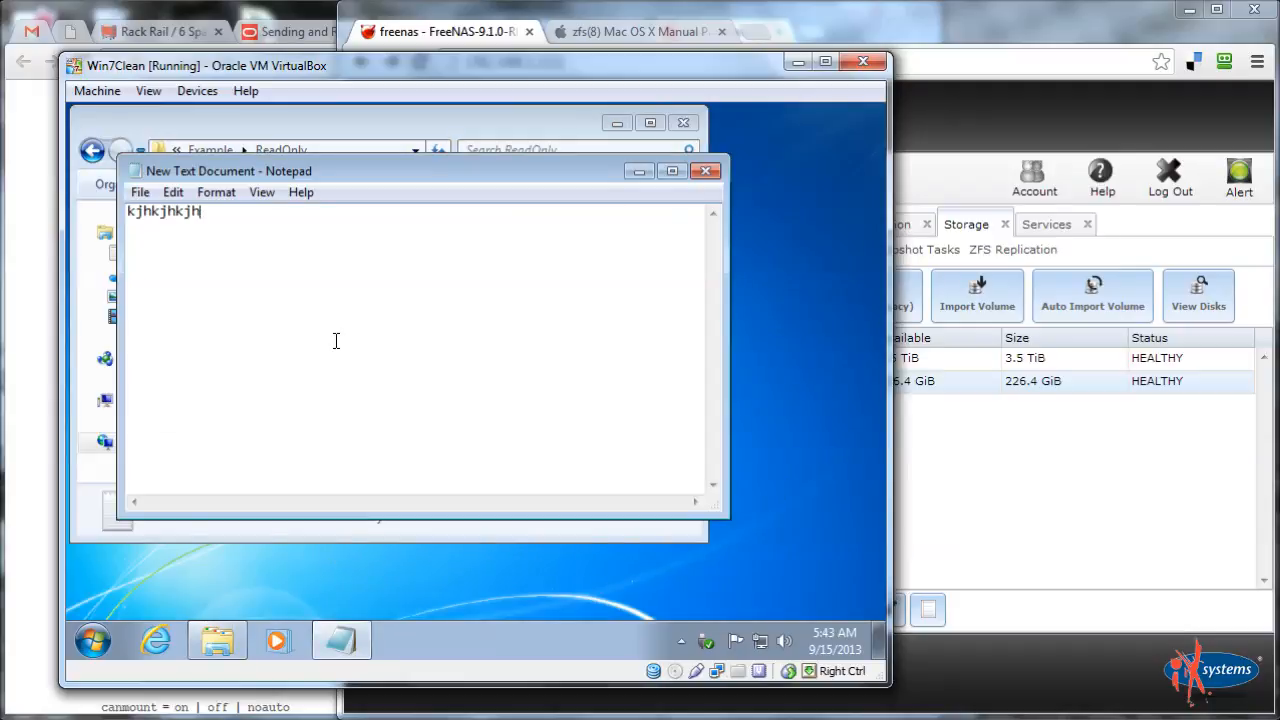
key(alt+F4)
Create a folder named 'sub' inside ReadOnly
right_click(313, 348)
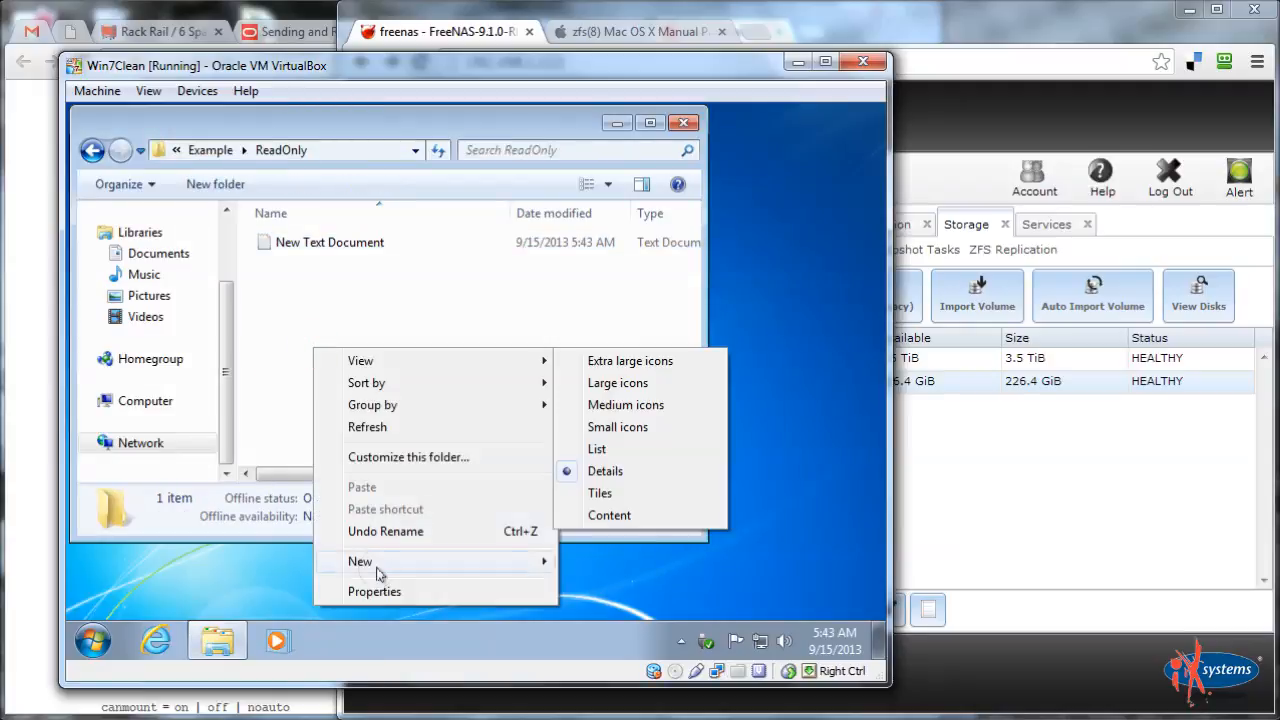
mouse_move(379, 572)
click(650, 378)
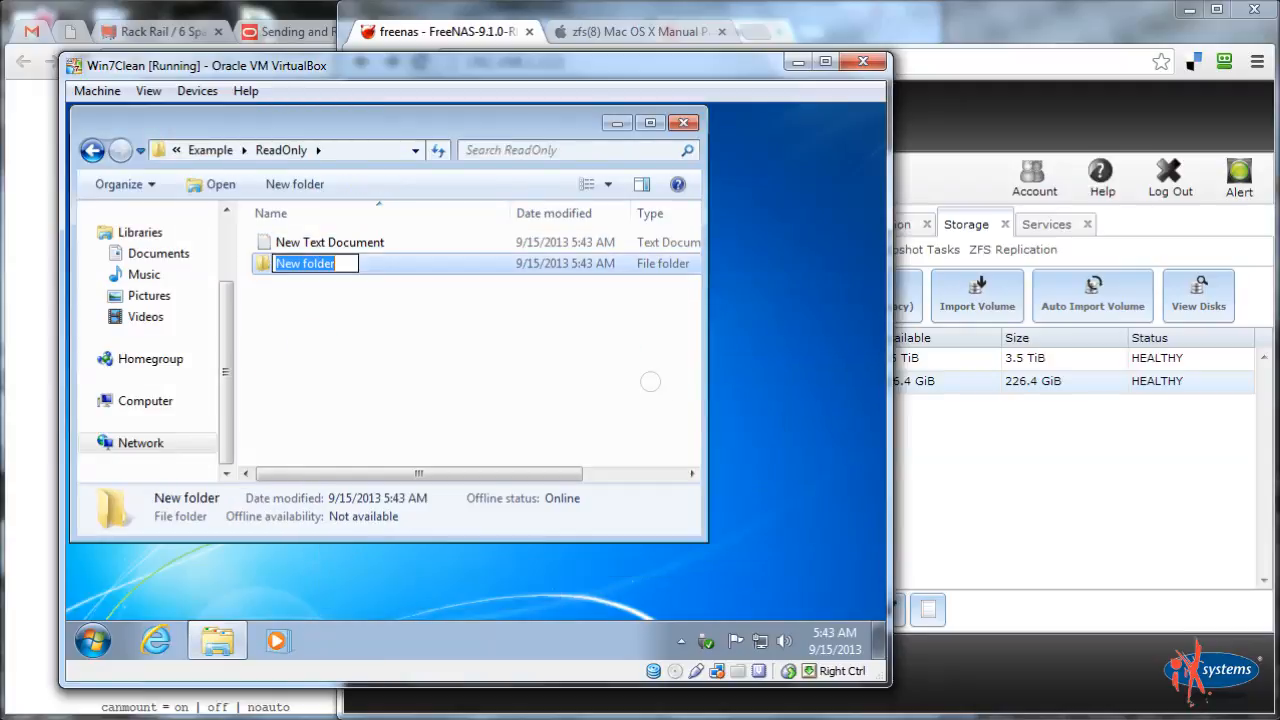
text(sub)
key(Return)
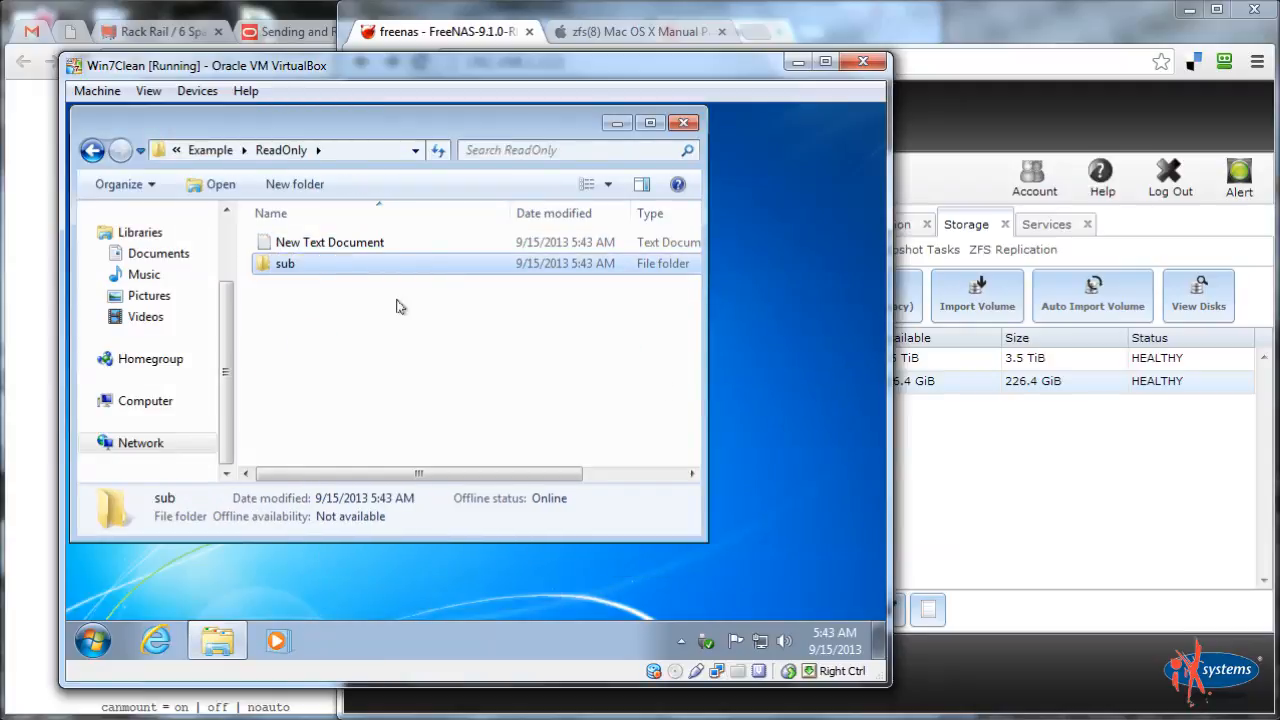
Add an empty New Text Document inside sub, then return to Example
double_click(343, 266)
right_click(348, 354)
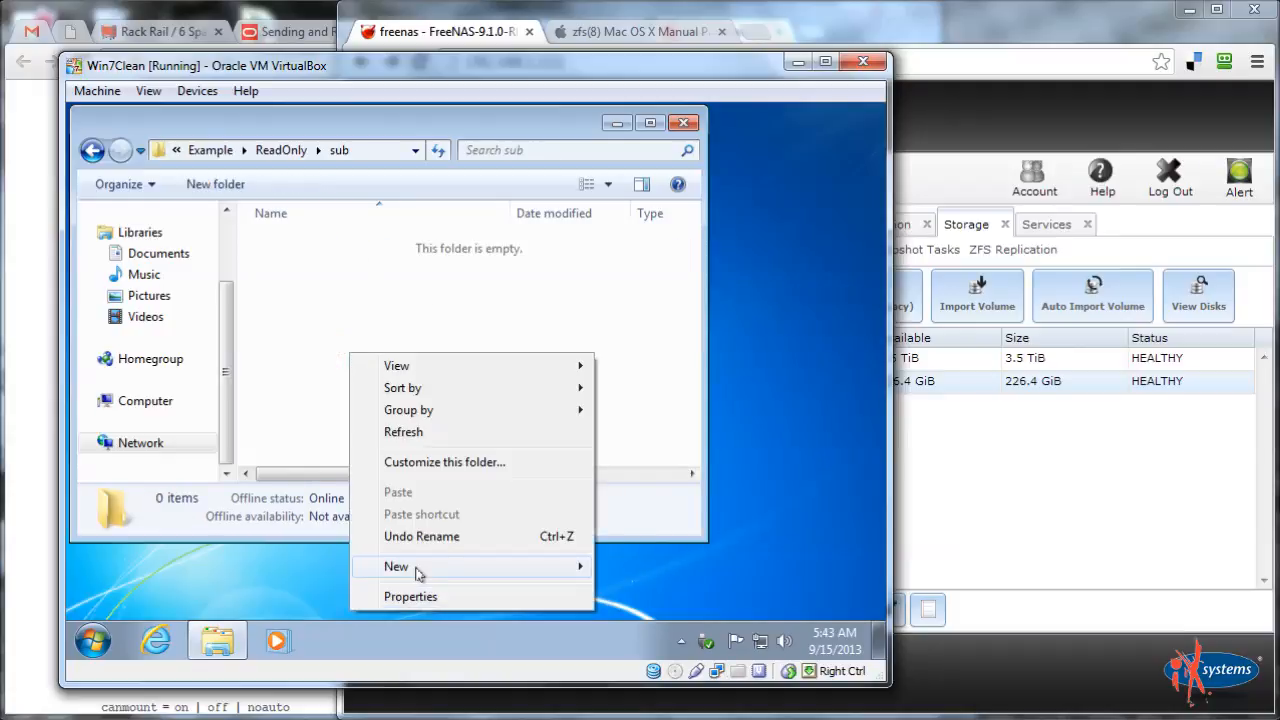
mouse_move(418, 571)
click(650, 519)
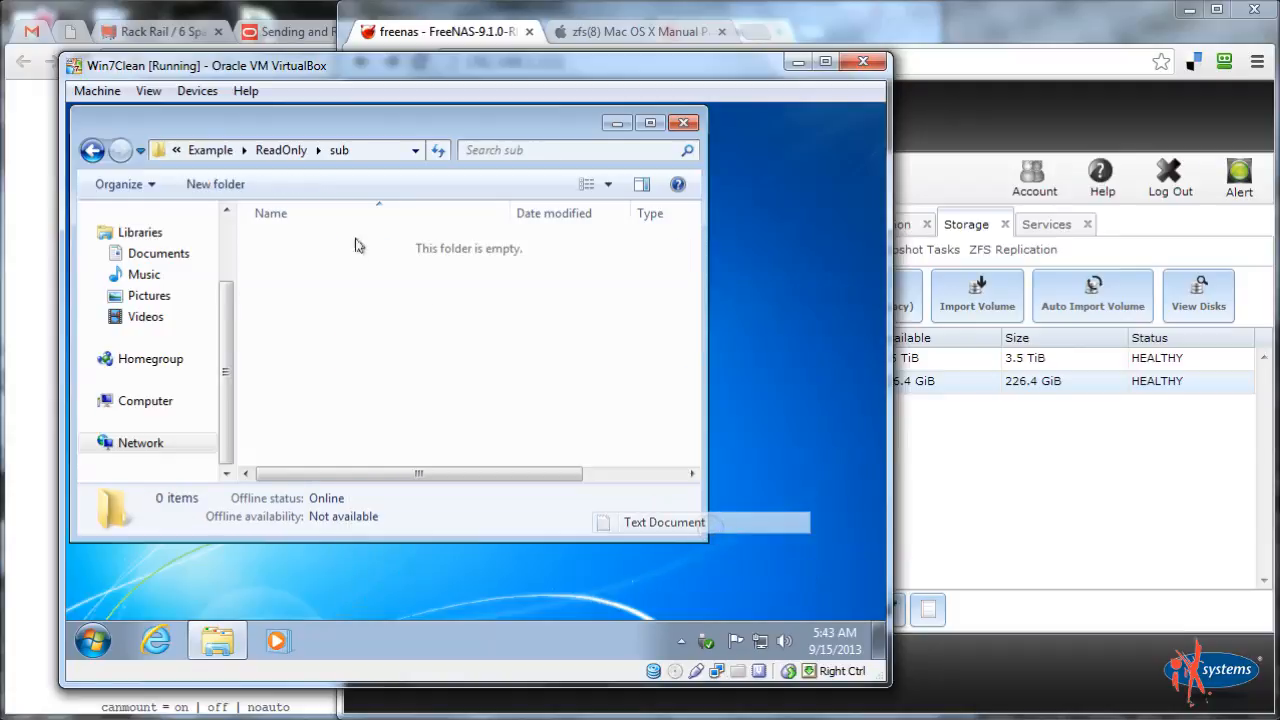
key(Return)
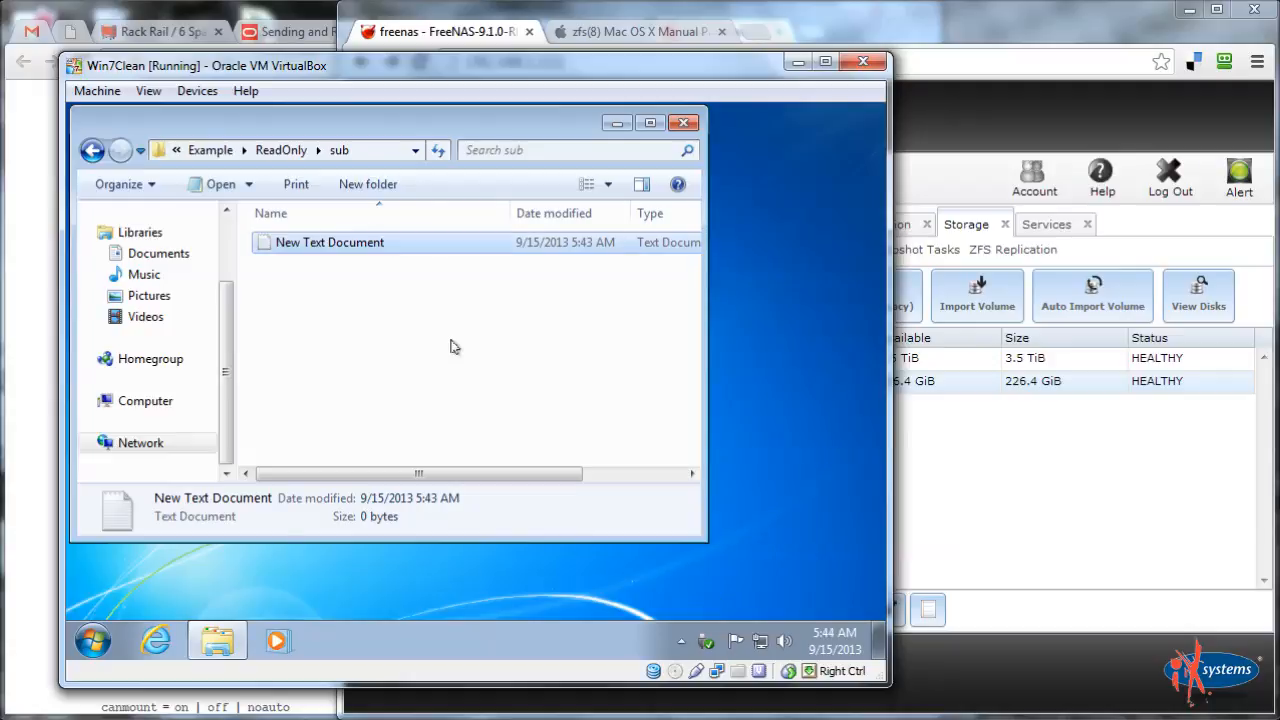
key(Return)
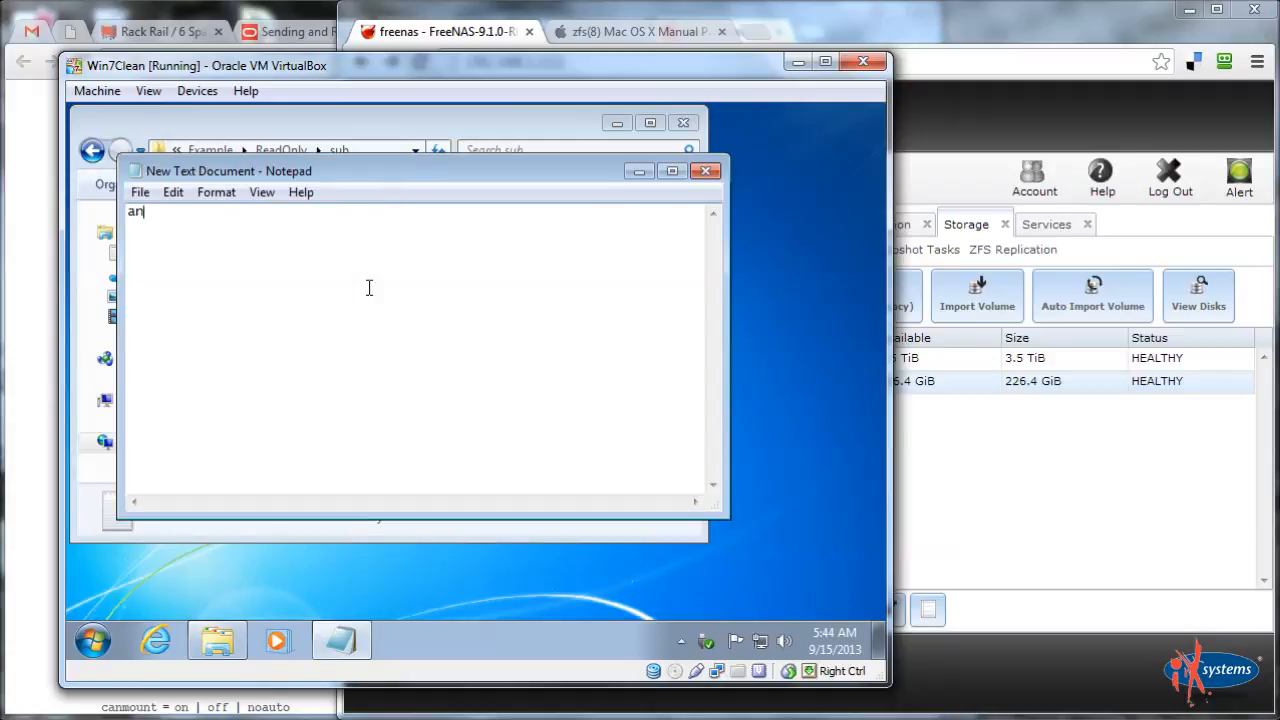
key(alt+F4)
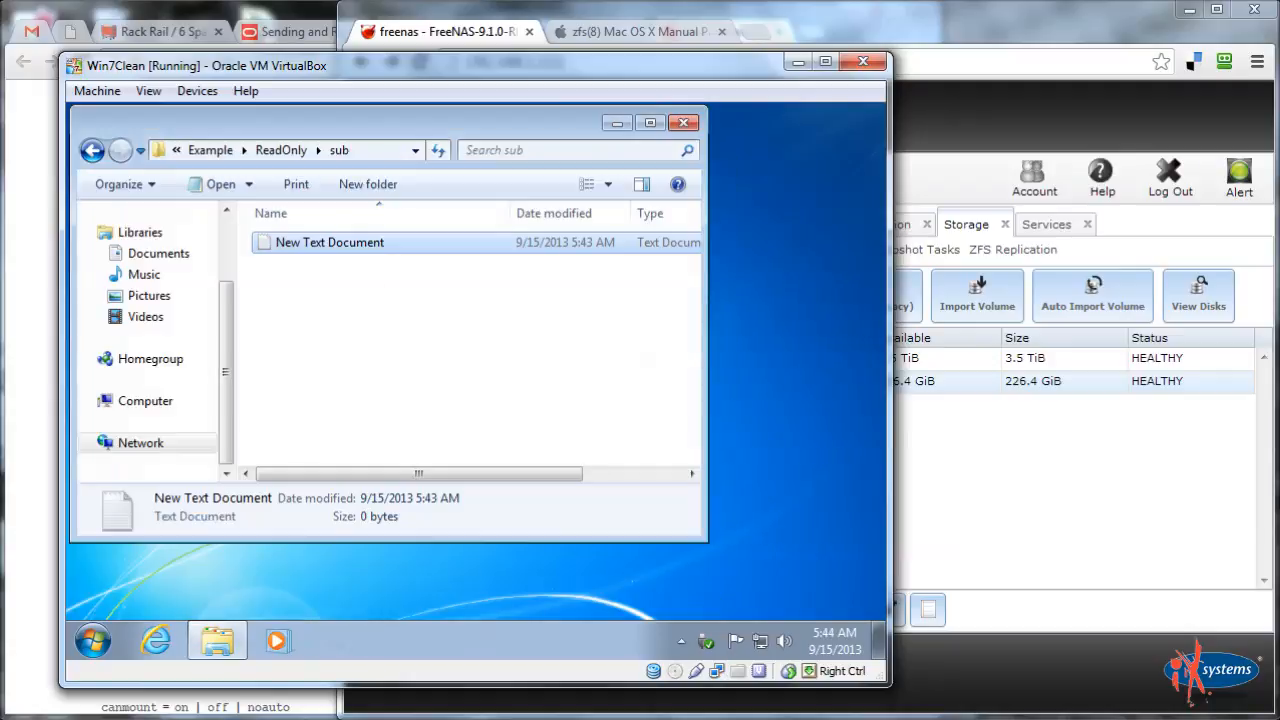
click(212, 150)
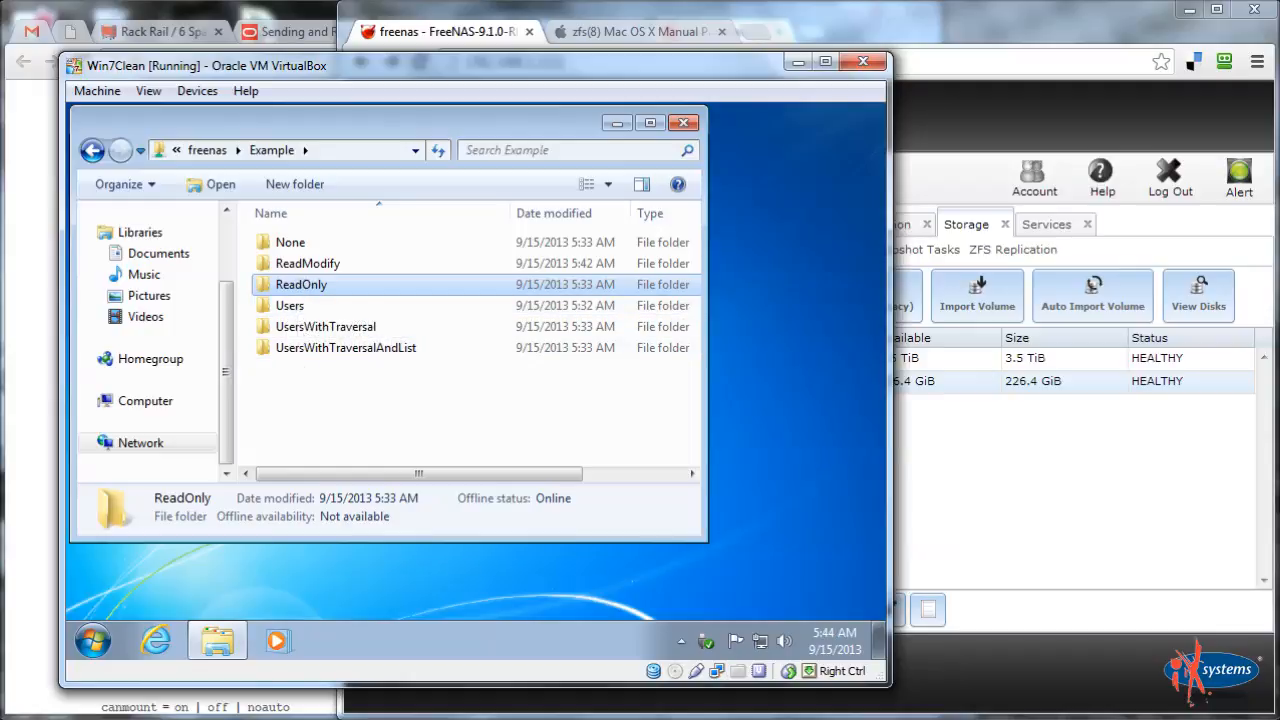
Create a text document named 'test' in UsersWithTraversal
double_click(305, 327)
right_click(354, 343)
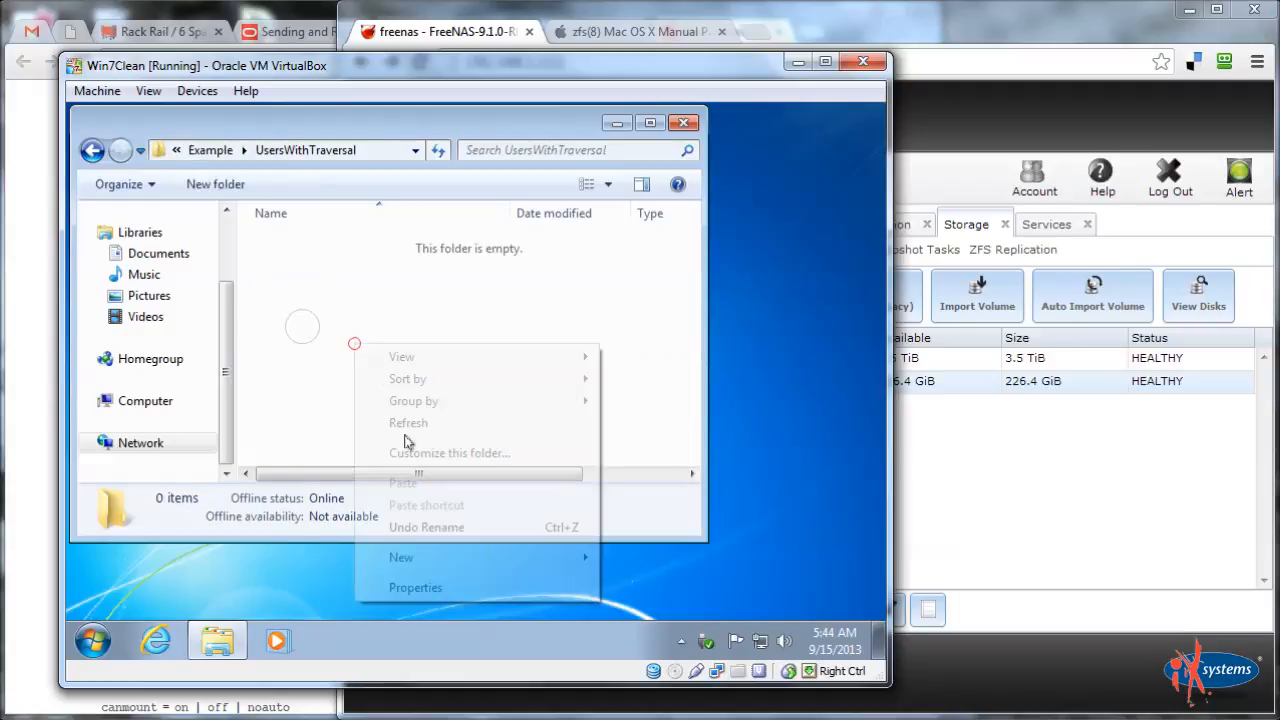
mouse_move(412, 558)
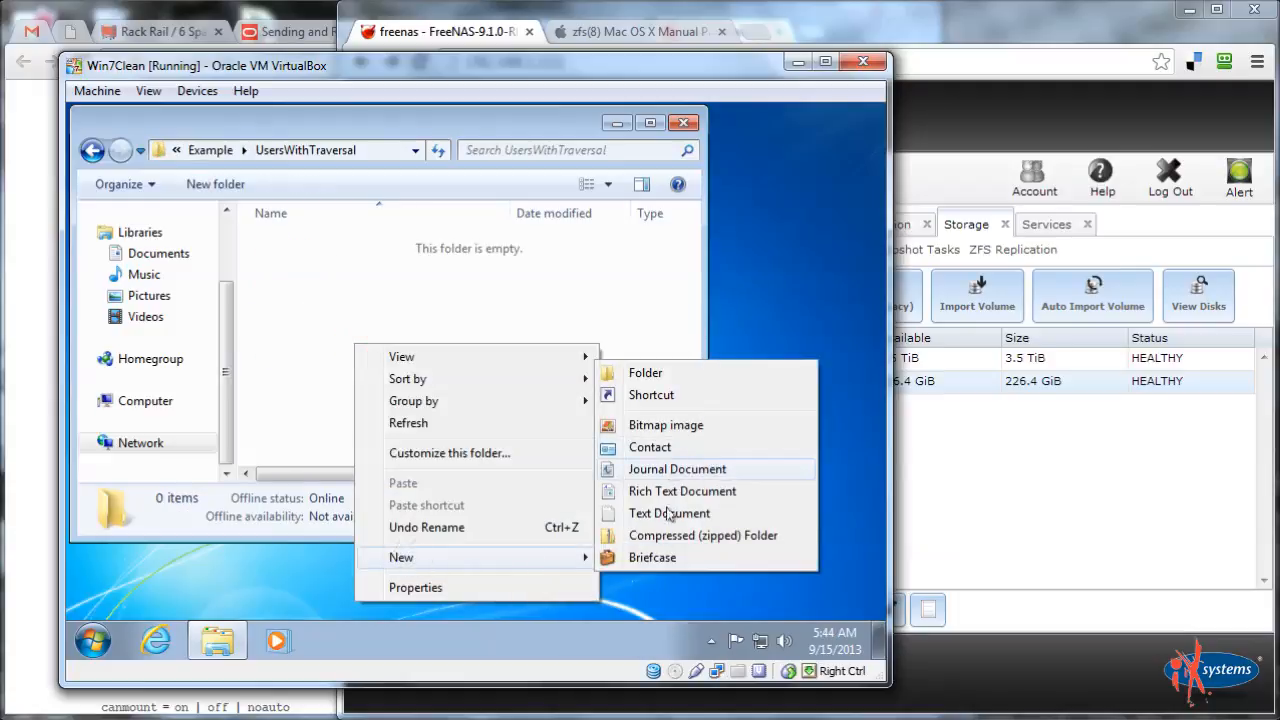
click(662, 512)
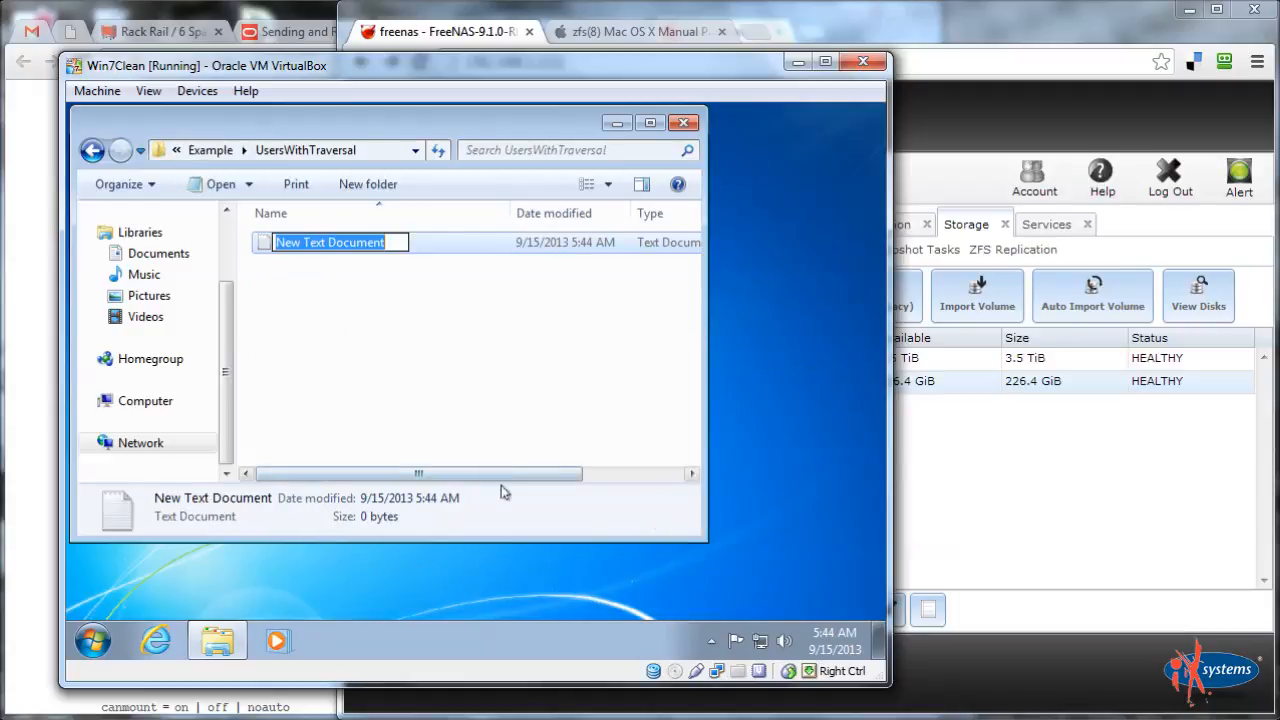
text(test)
key(Return)
right_click(298, 325)
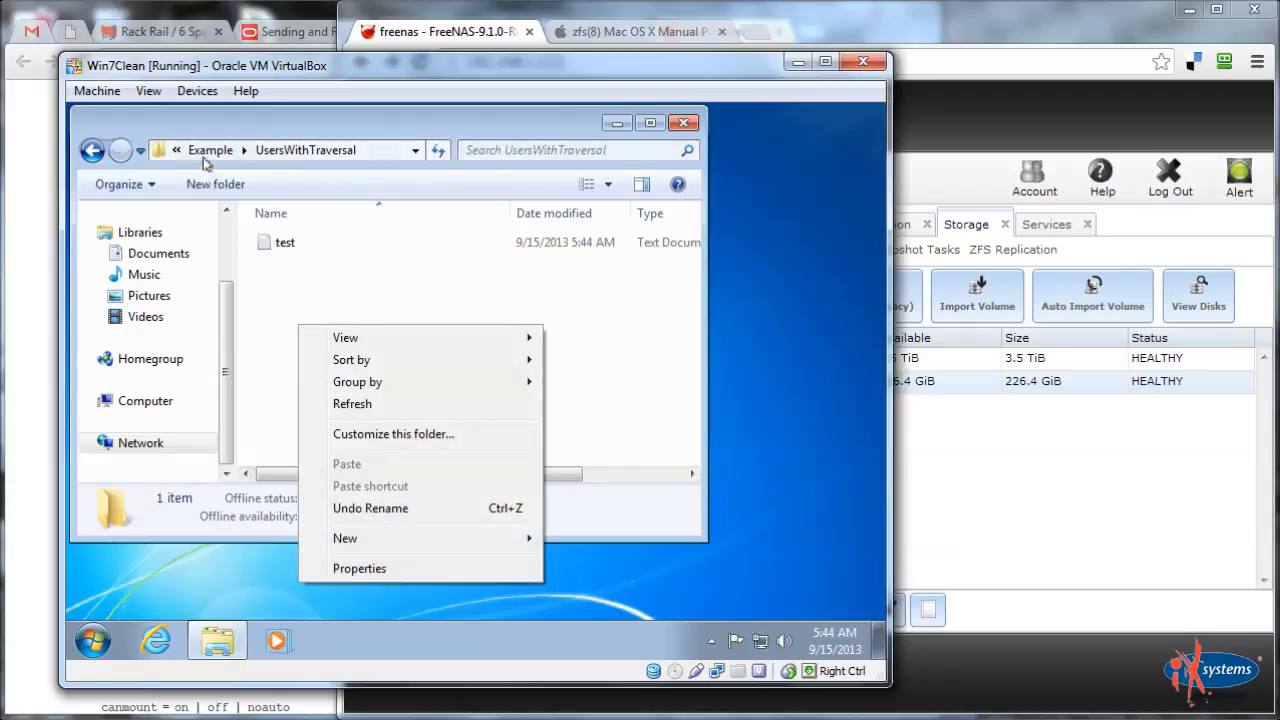
click(208, 152)
Create a text document named 'anothertest' in UsersWithTraversalAndList, then return to Example
click(321, 348)
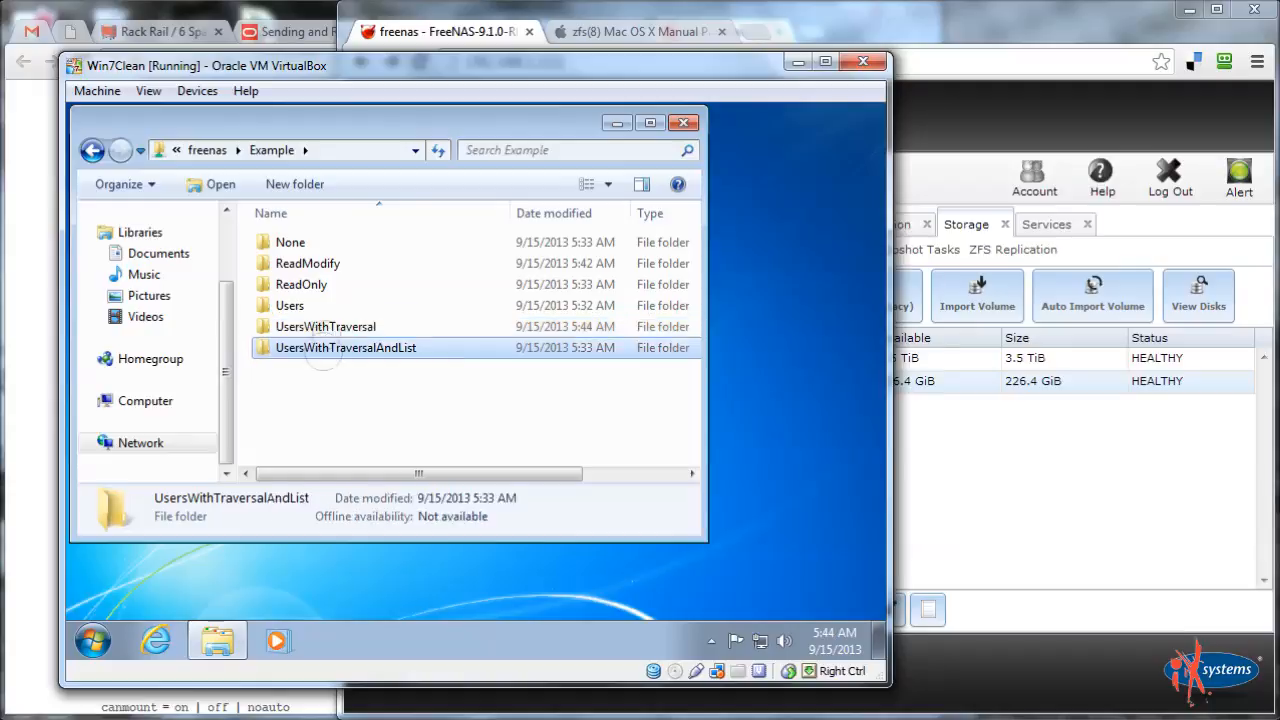
double_click(321, 350)
right_click(326, 365)
mouse_move(388, 336)
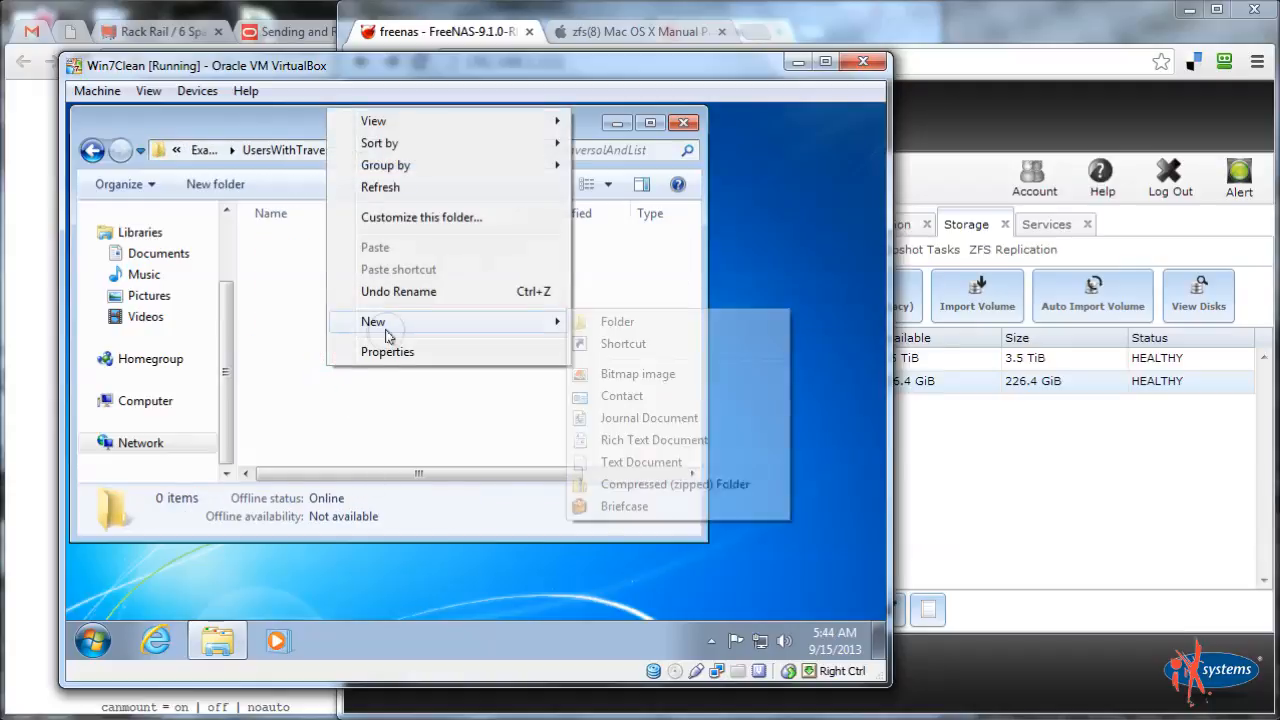
click(648, 462)
text(anothertest)
key(Return)
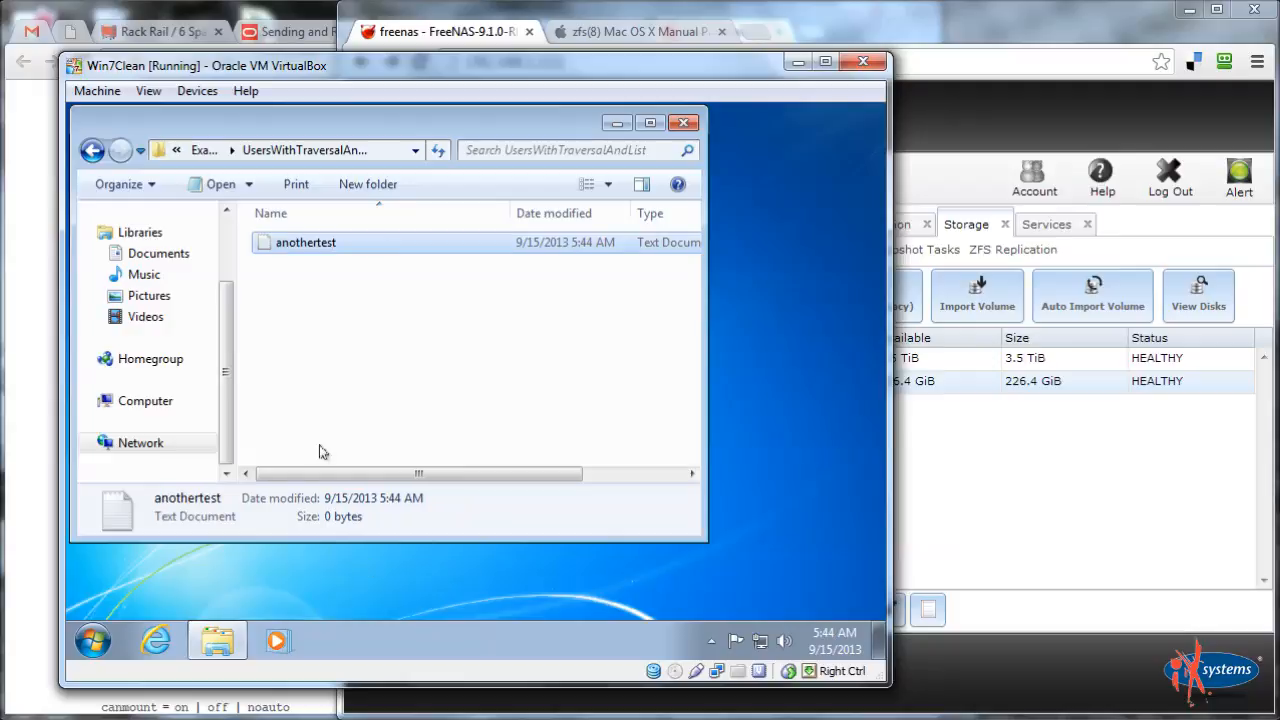
click(206, 152)
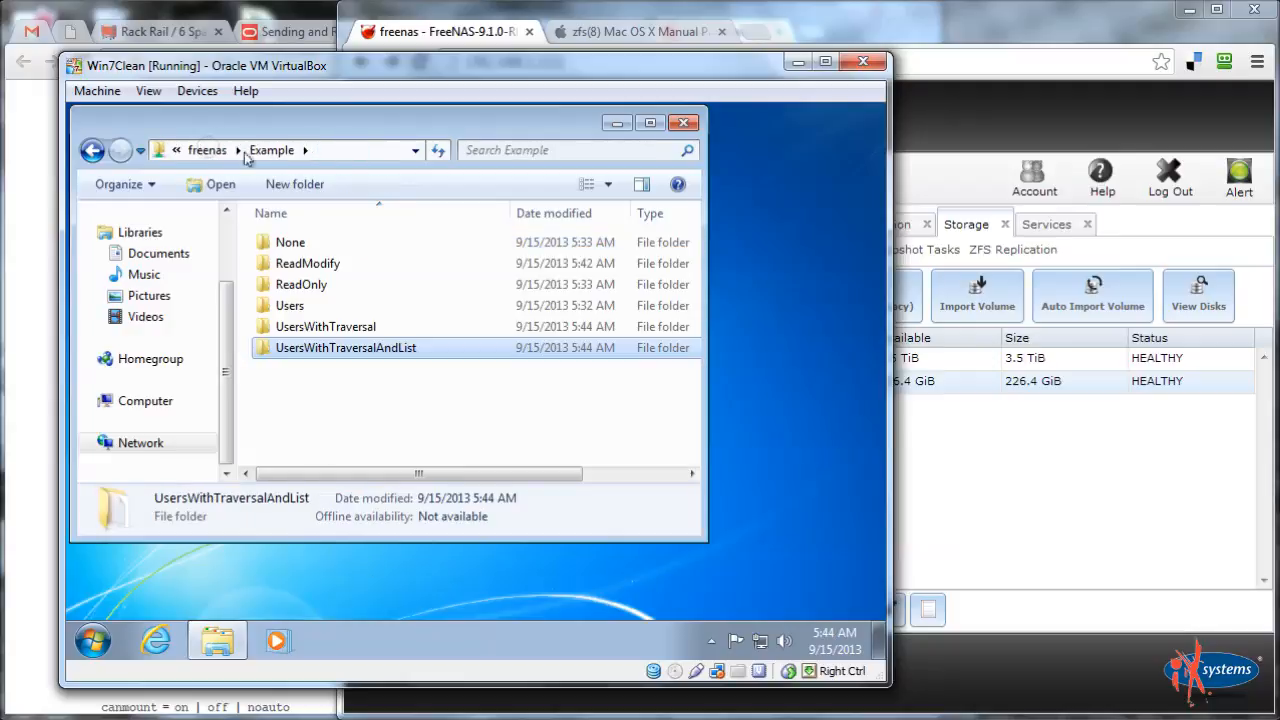
Switch Windows to the standard user account and log on
click(94, 640)
click(436, 592)
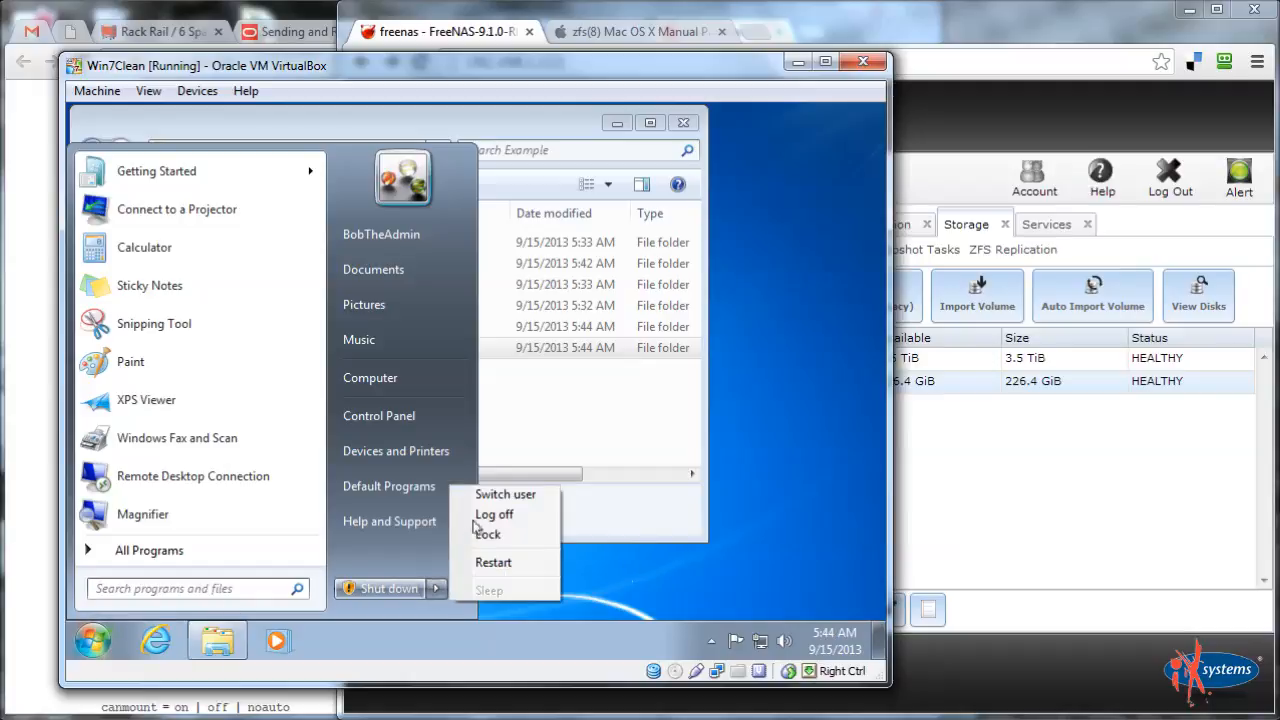
click(499, 494)
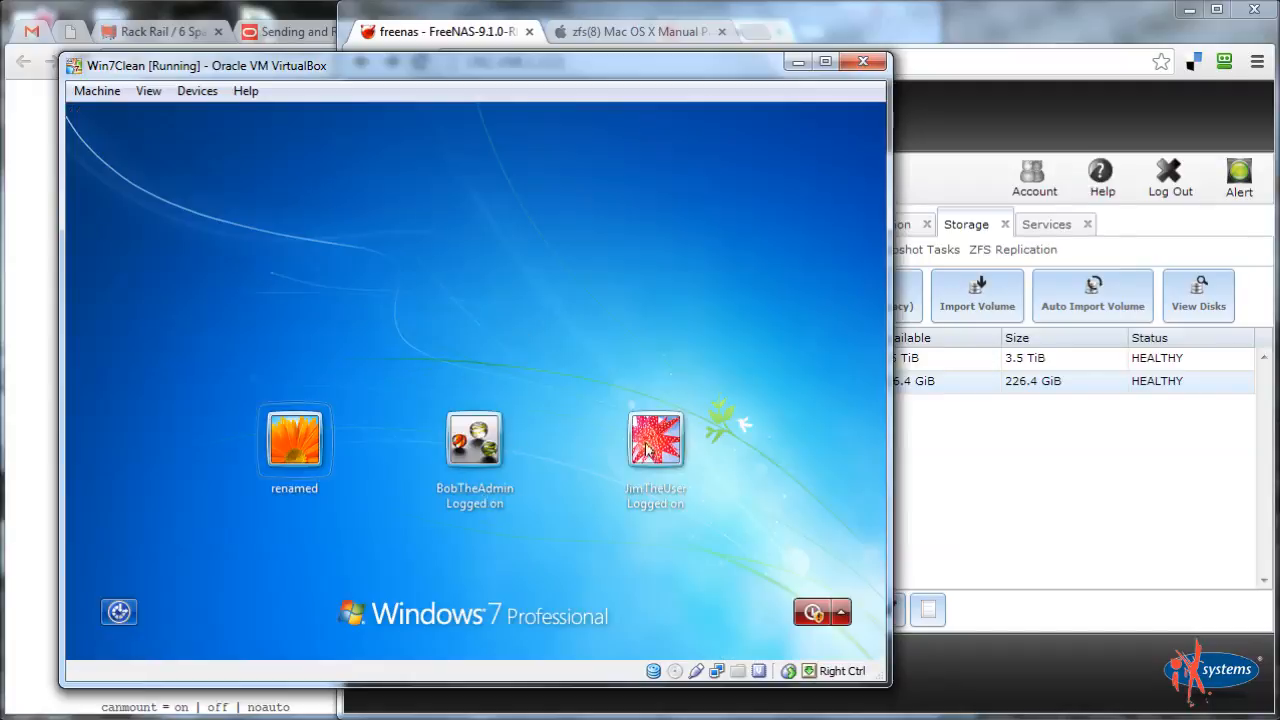
click(686, 460)
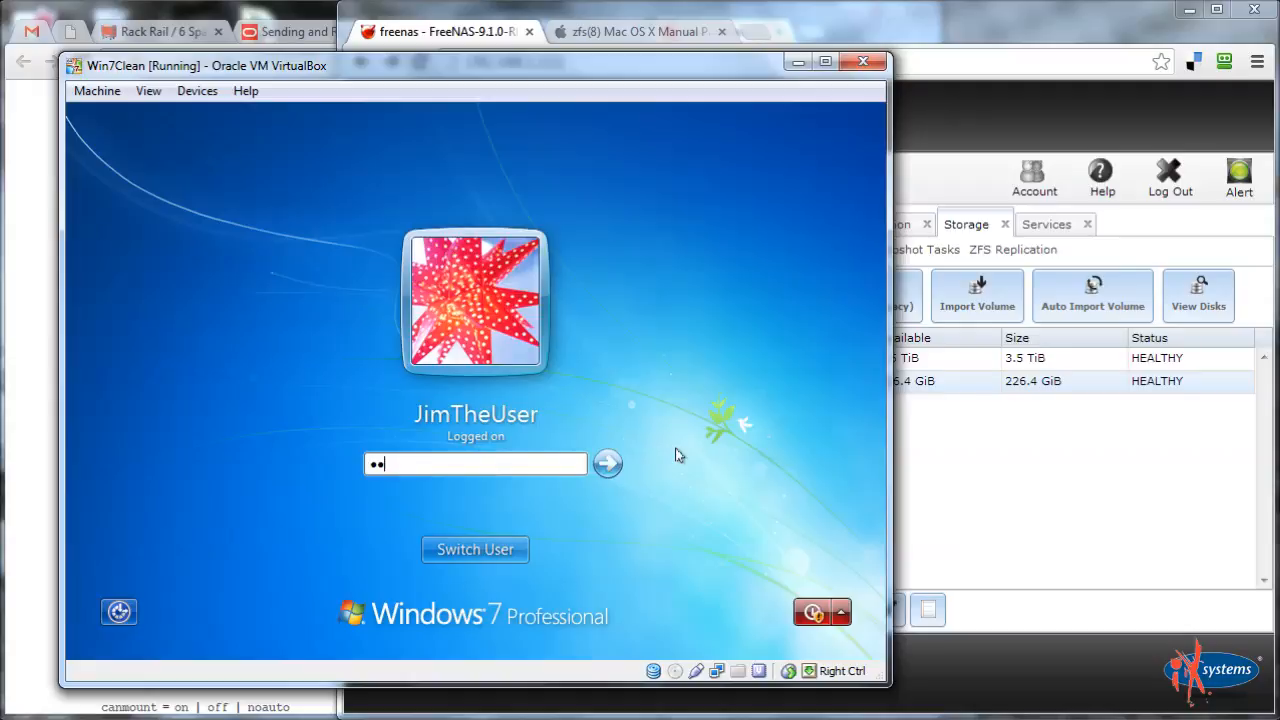
key(BackSpace)
key(BackSpace)
key(BackSpace)
key(Return)
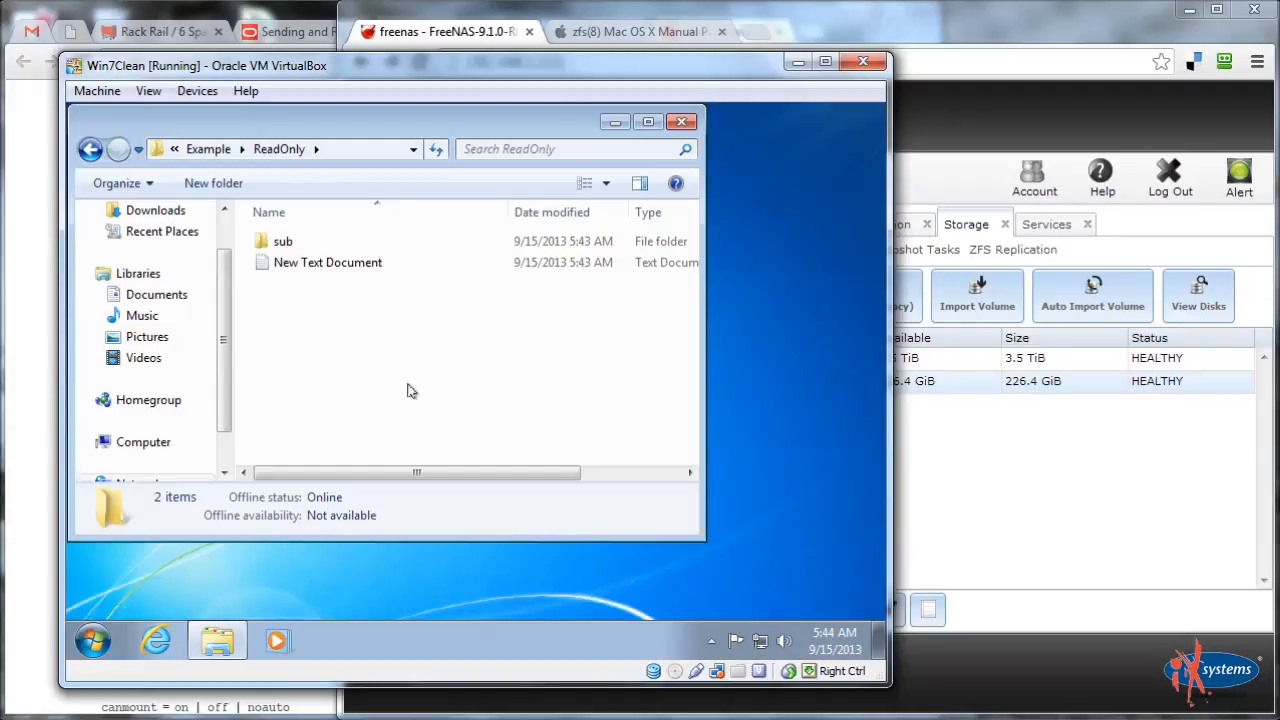
Append 'kjhkjh' to ReadOnly's New Text Document, get Access denied saving, and discard the edit
double_click(285, 263)
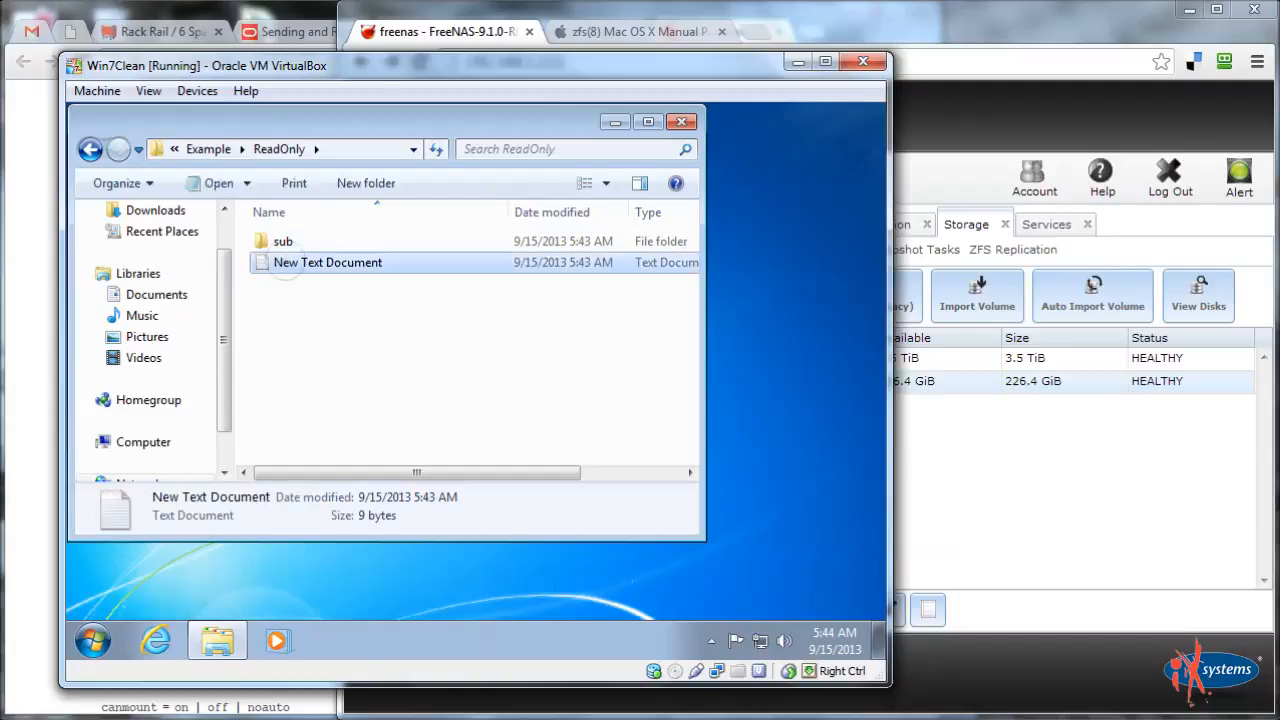
click(583, 290)
text(kjhkjhkjhkjhkjh)
key(ctrl+s)
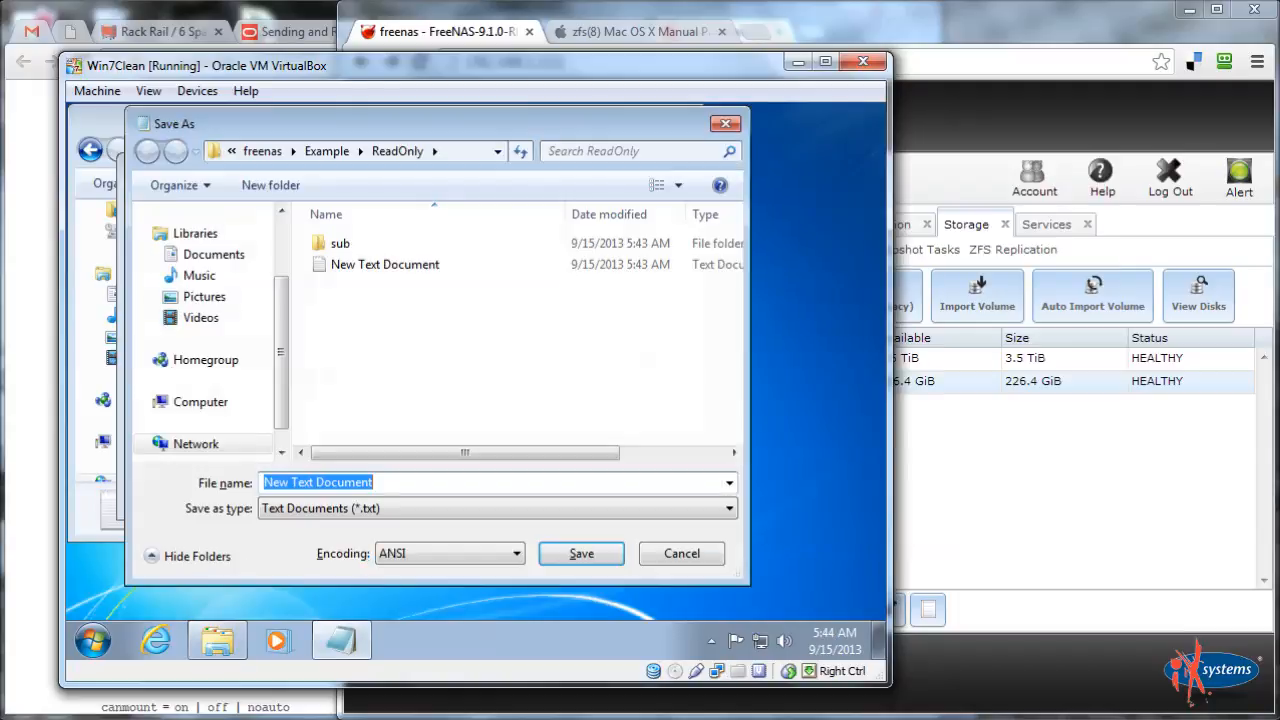
click(360, 264)
click(600, 555)
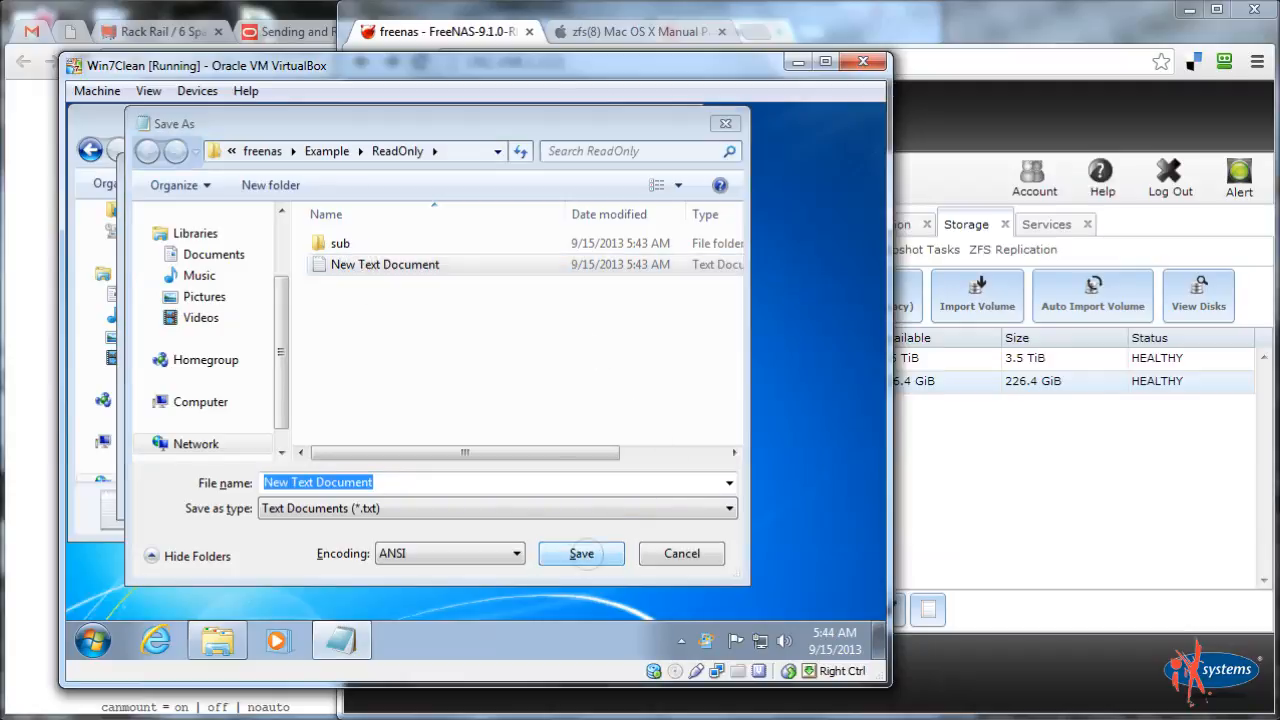
click(522, 374)
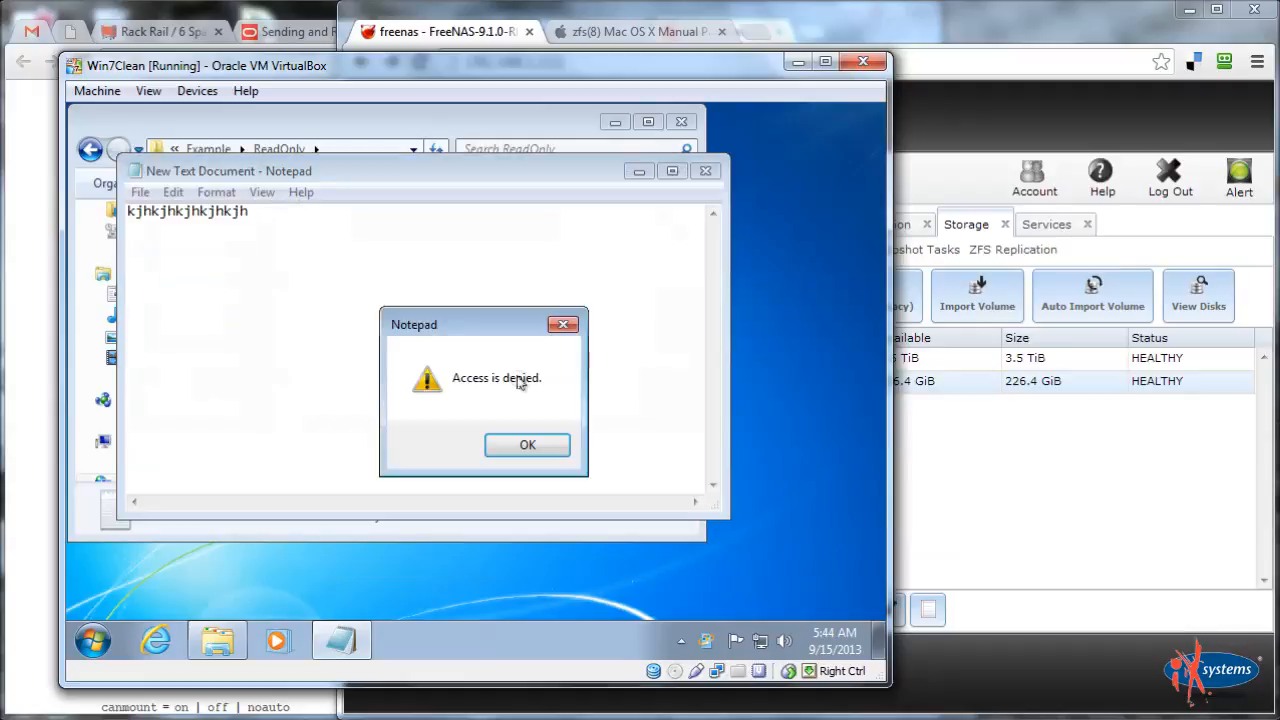
click(523, 444)
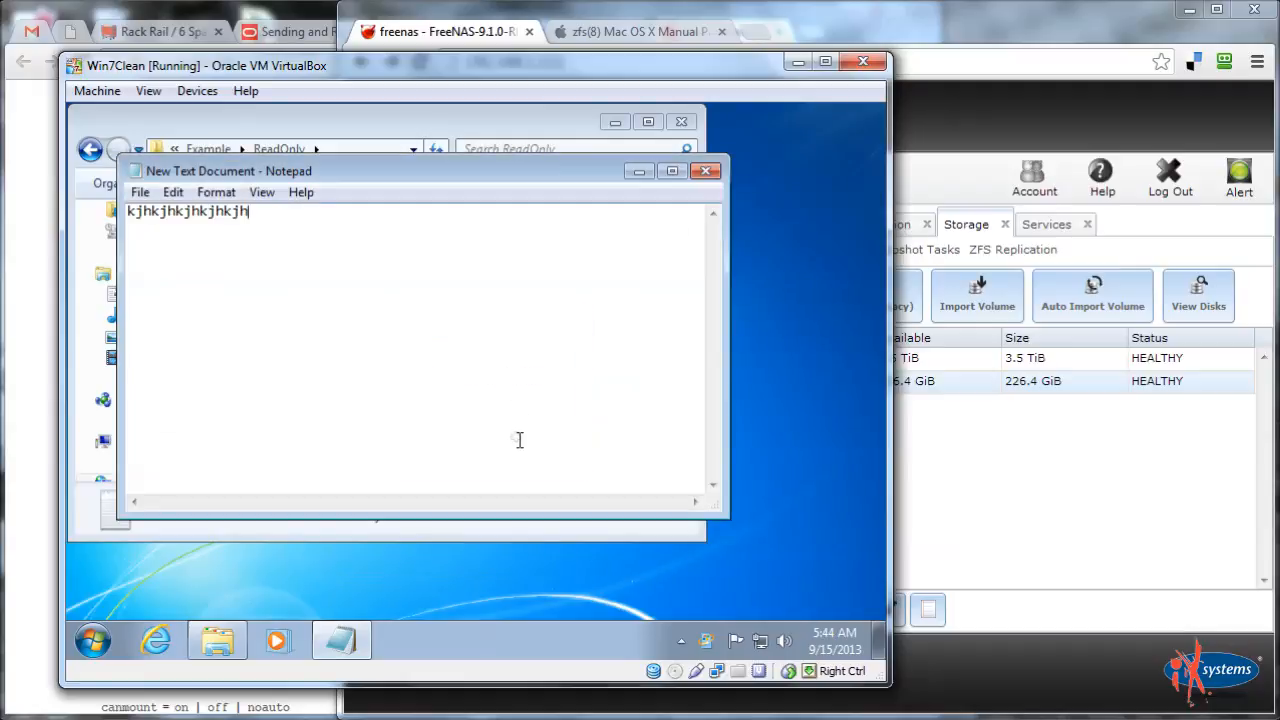
click(706, 172)
click(518, 398)
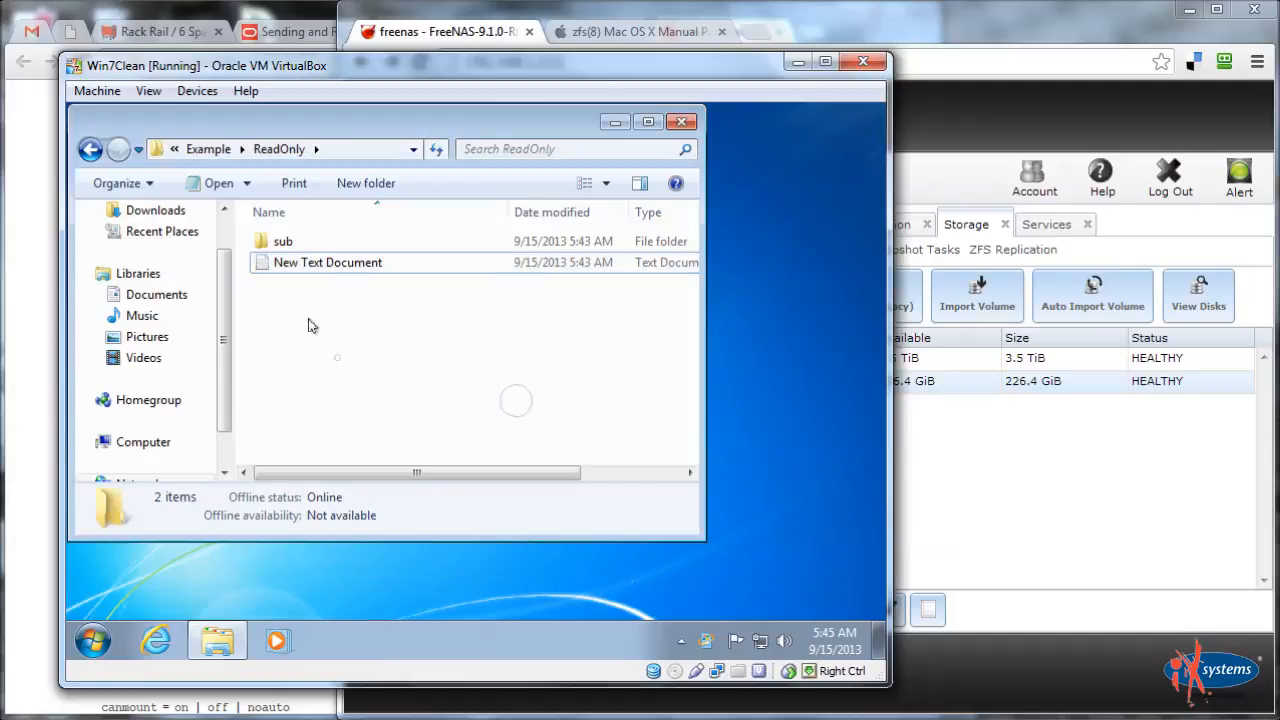
double_click(272, 243)
Type 'kjhkjh' into sub's New Text Document, cancel the save, and discard the changes
double_click(297, 249)
click(320, 268)
text(kjhkjh)
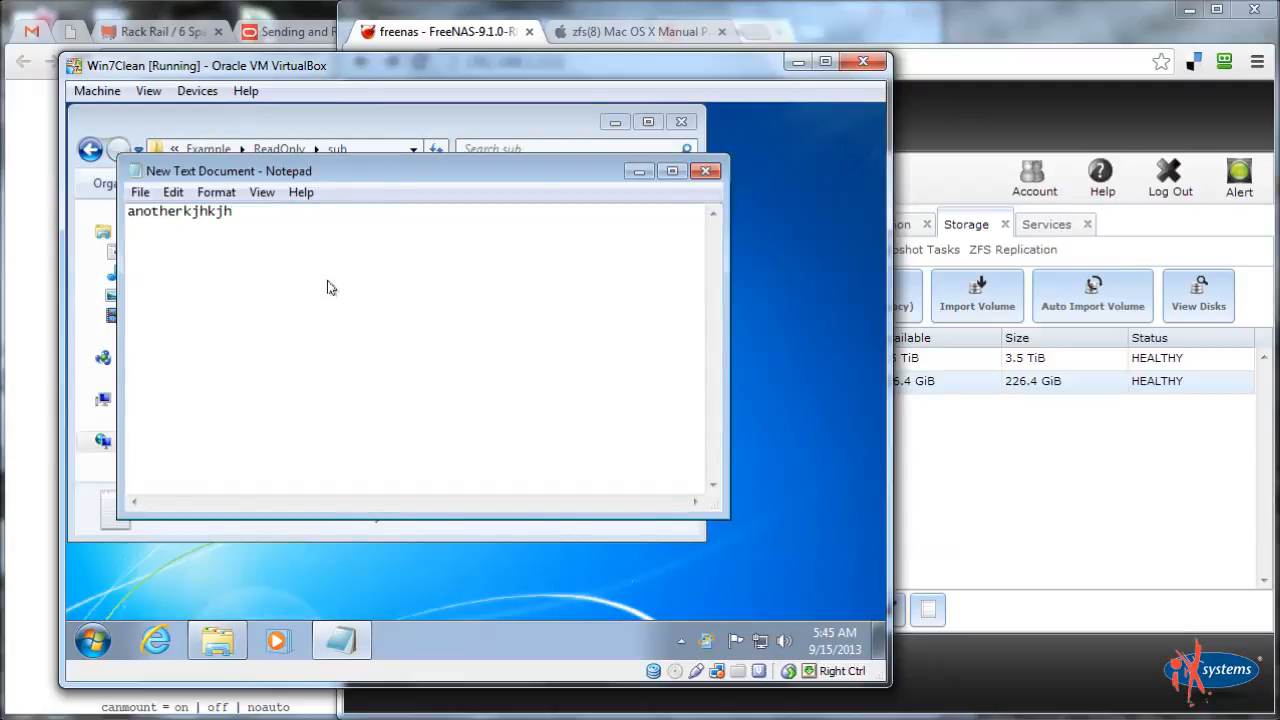
key(ctrl+s)
click(681, 554)
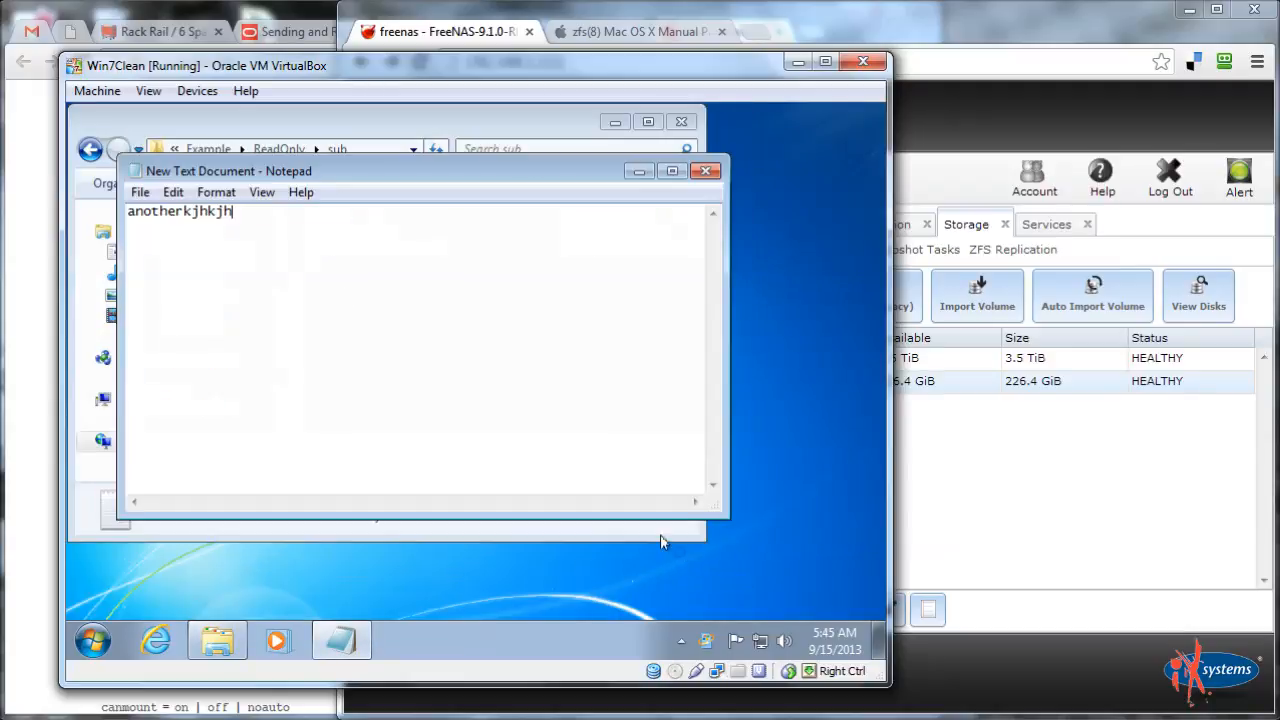
click(710, 172)
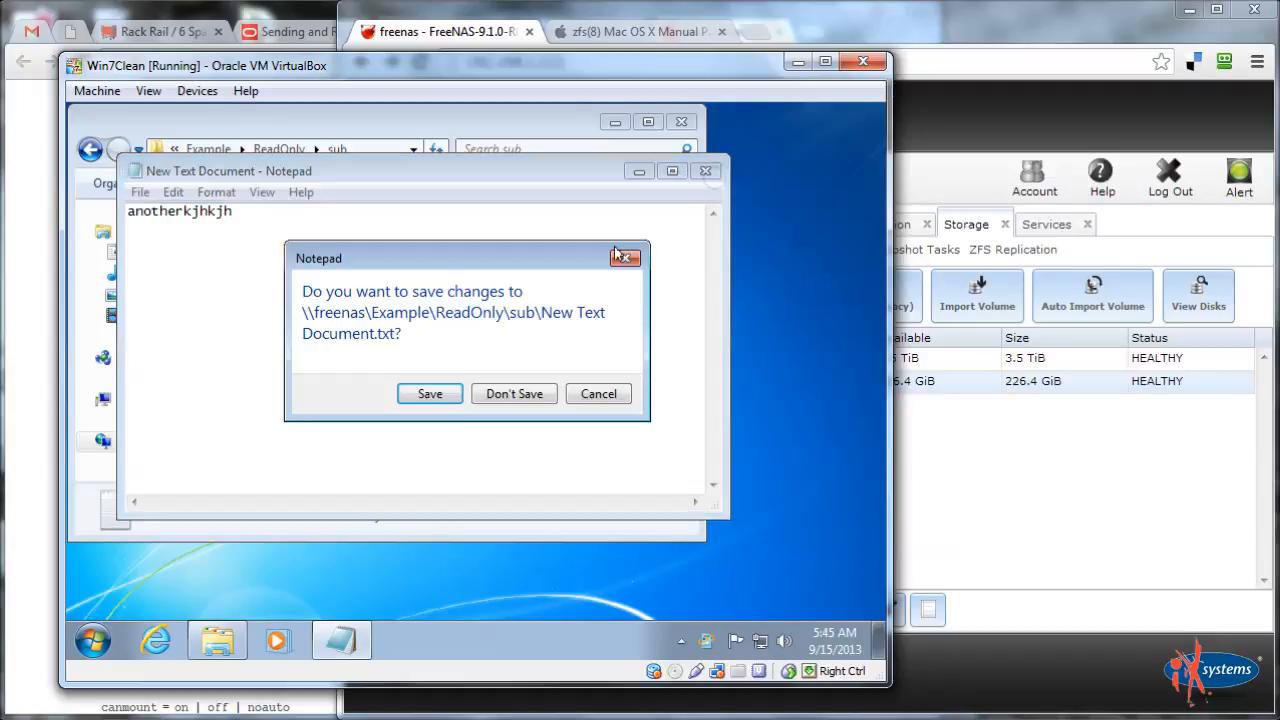
click(514, 394)
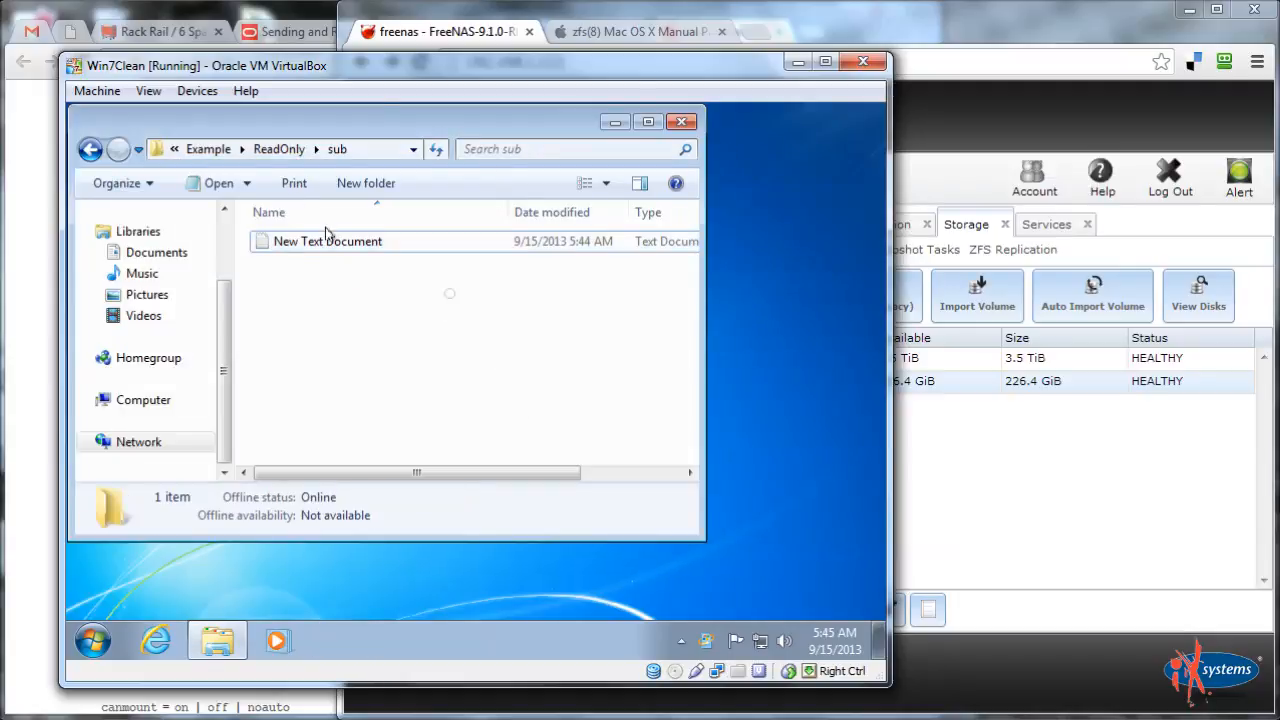
Navigate up to Example, reopen ReadOnly, and return to Example
click(268, 149)
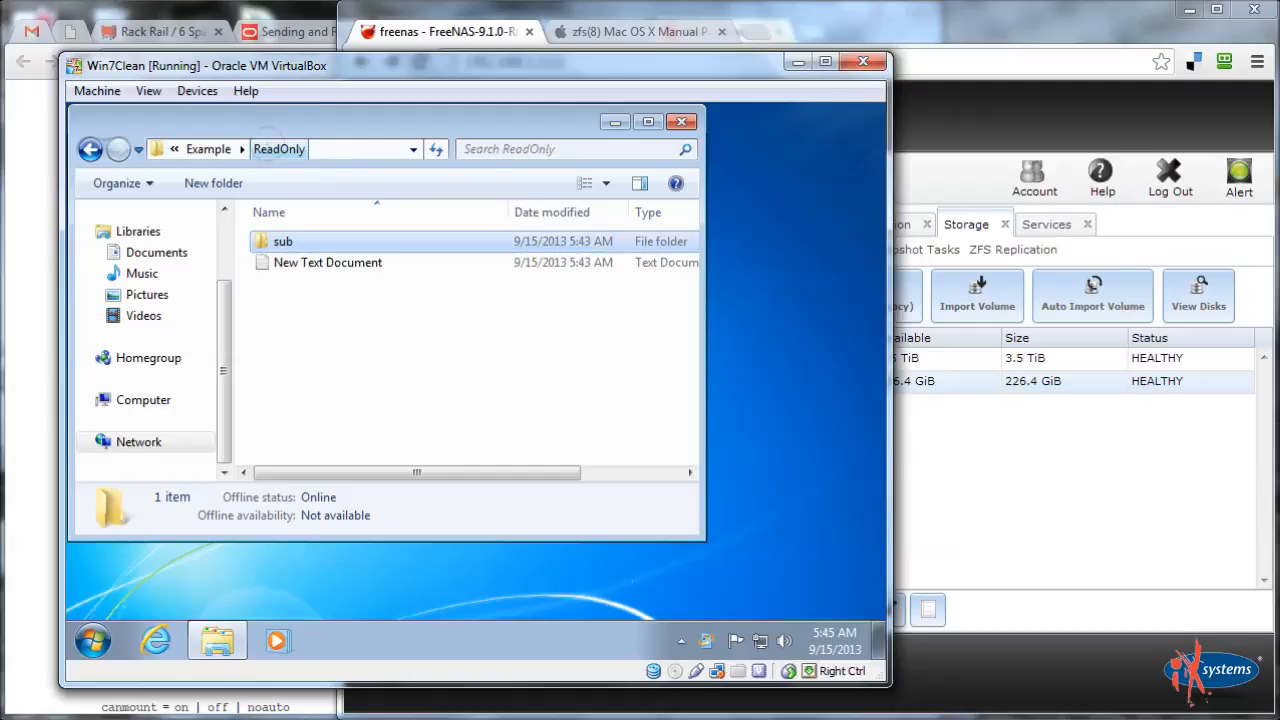
click(195, 150)
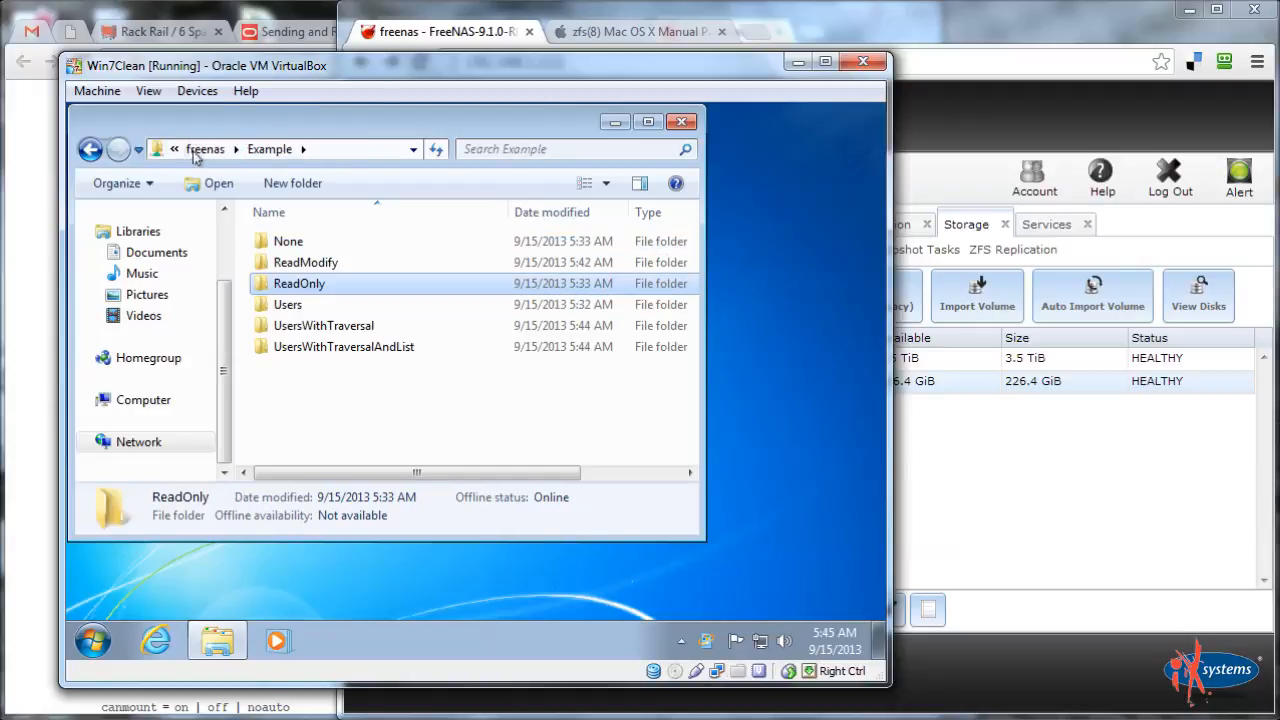
double_click(270, 285)
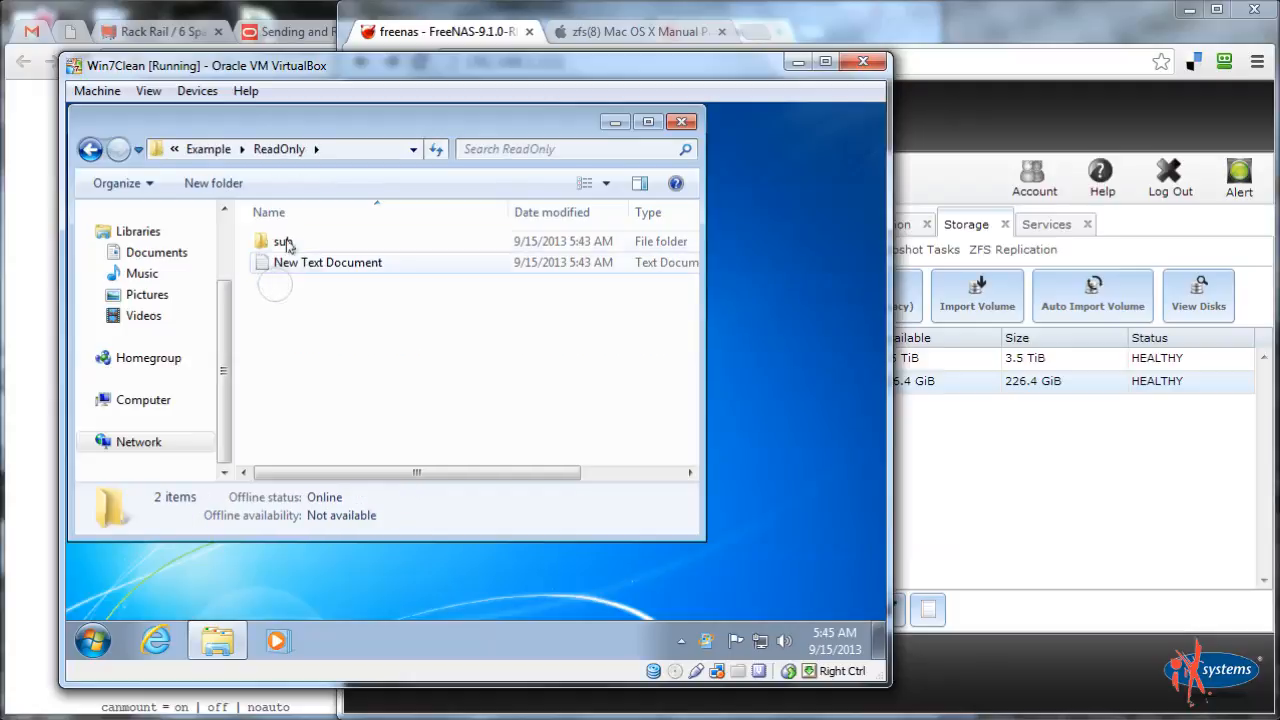
click(205, 150)
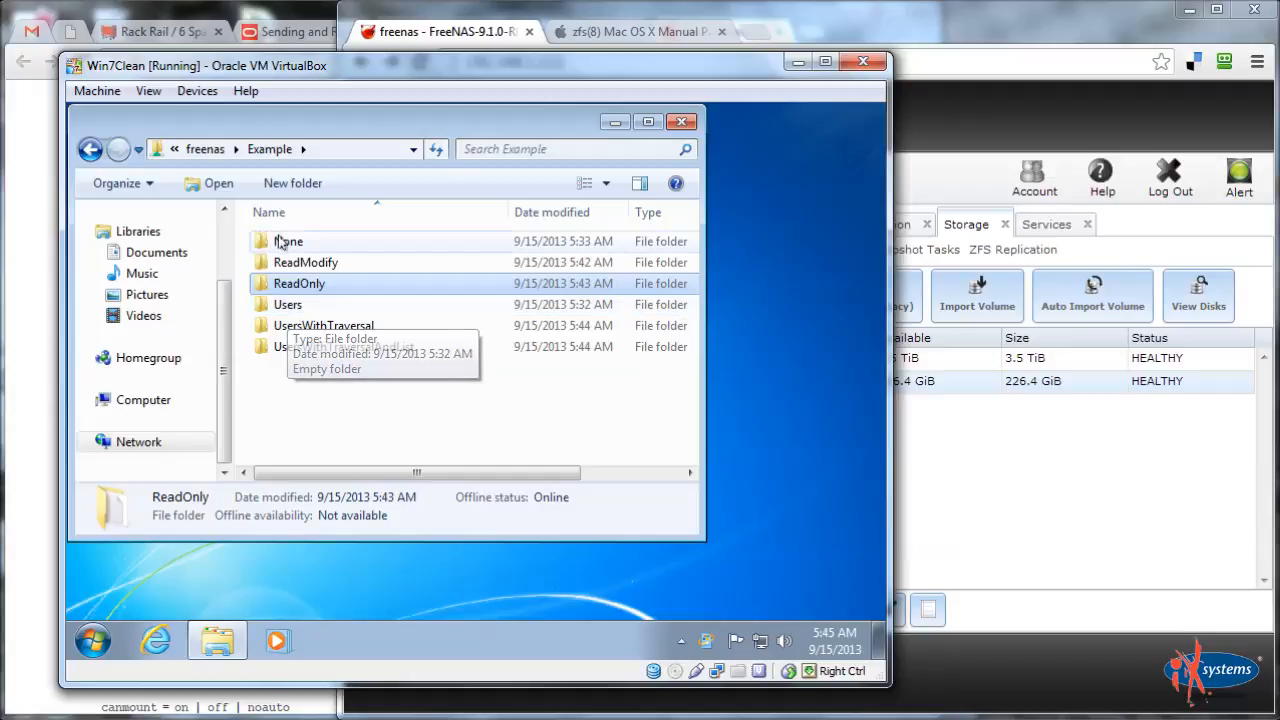
Append 'm,n,mn' to ReadModify's Testing file, save, and reopen to confirm it stuck
double_click(287, 262)
double_click(287, 265)
click(303, 272)
text(m,n,mn)
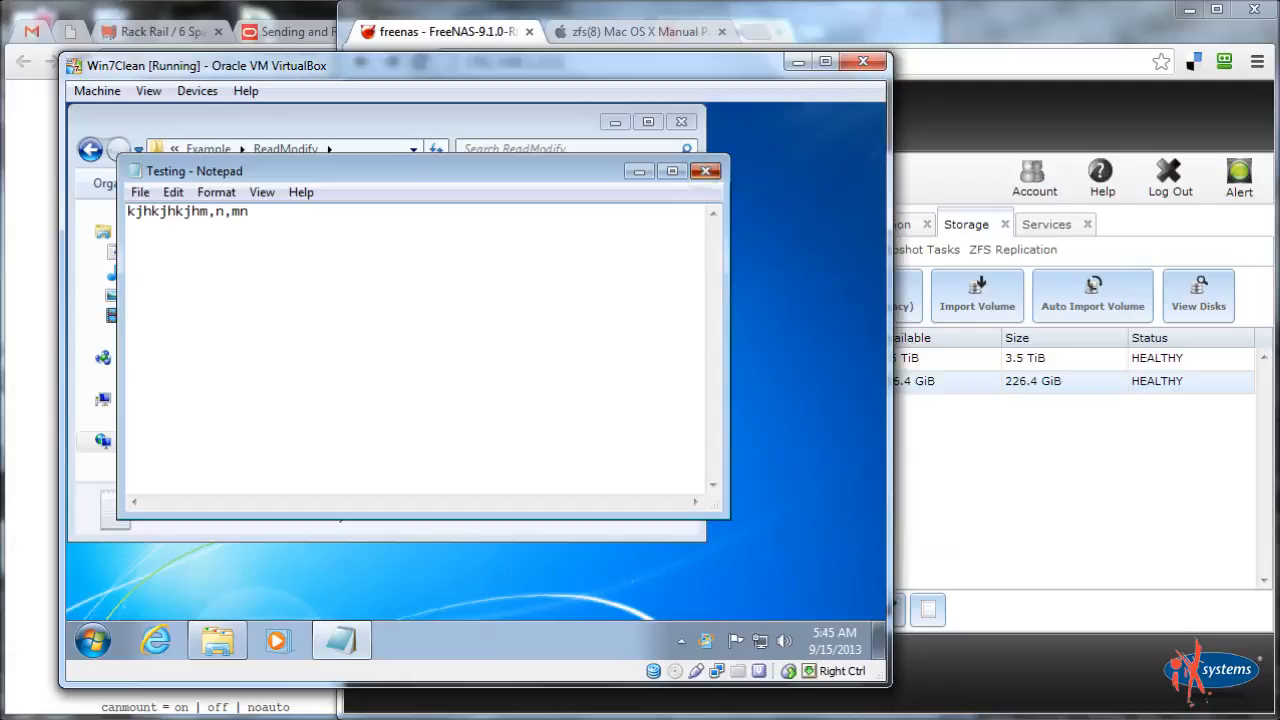
click(705, 171)
double_click(361, 260)
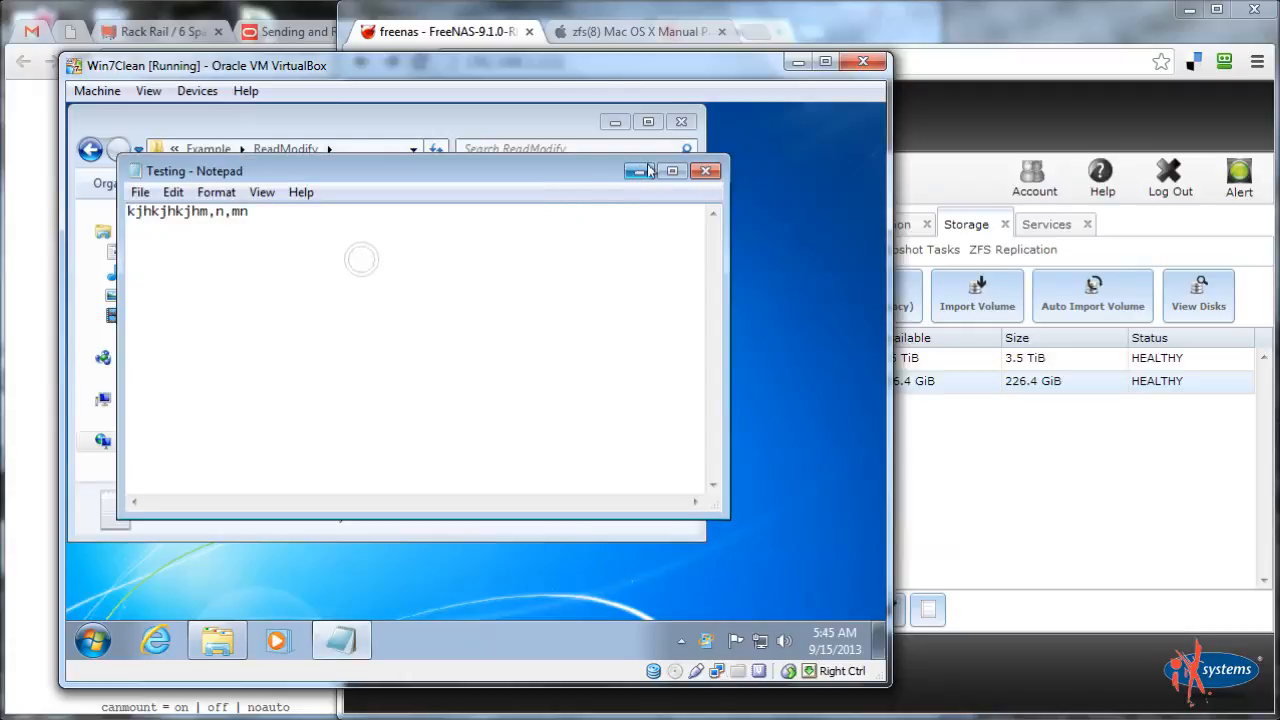
click(705, 171)
Open the empty Blah folder inside ReadModify
click(280, 246)
double_click(280, 246)
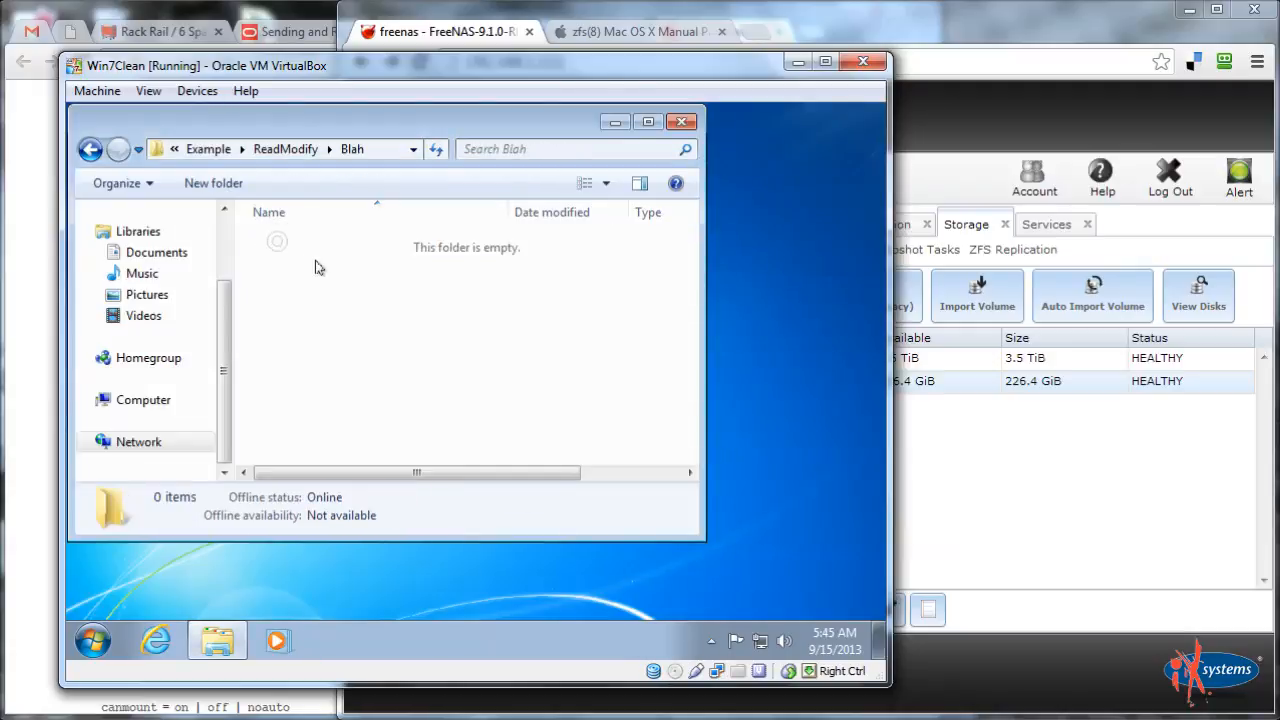
click(208, 149)
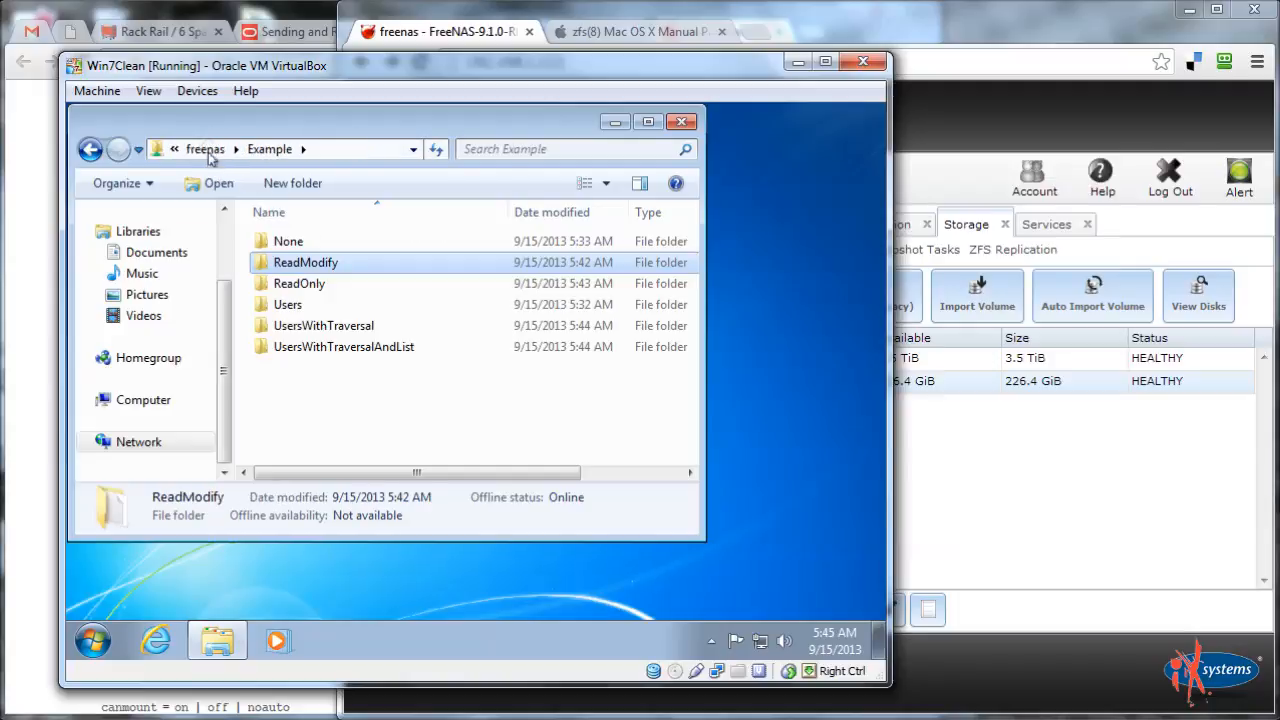
double_click(306, 266)
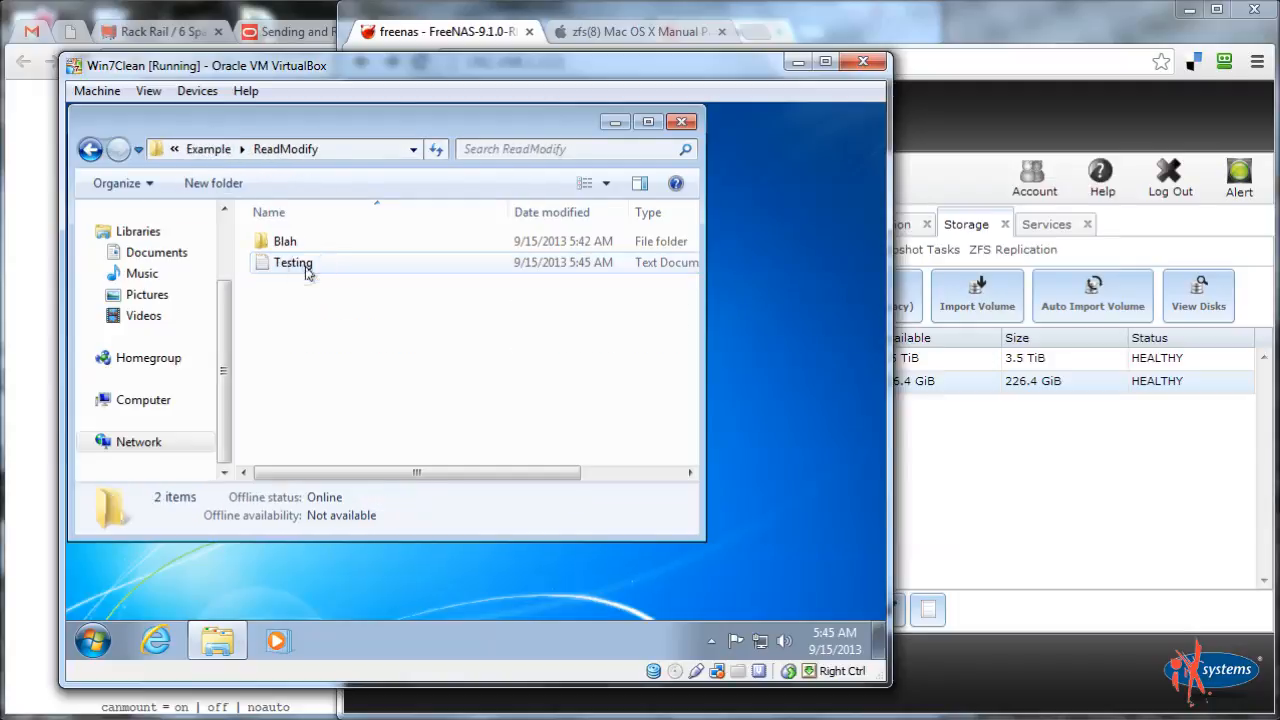
double_click(283, 244)
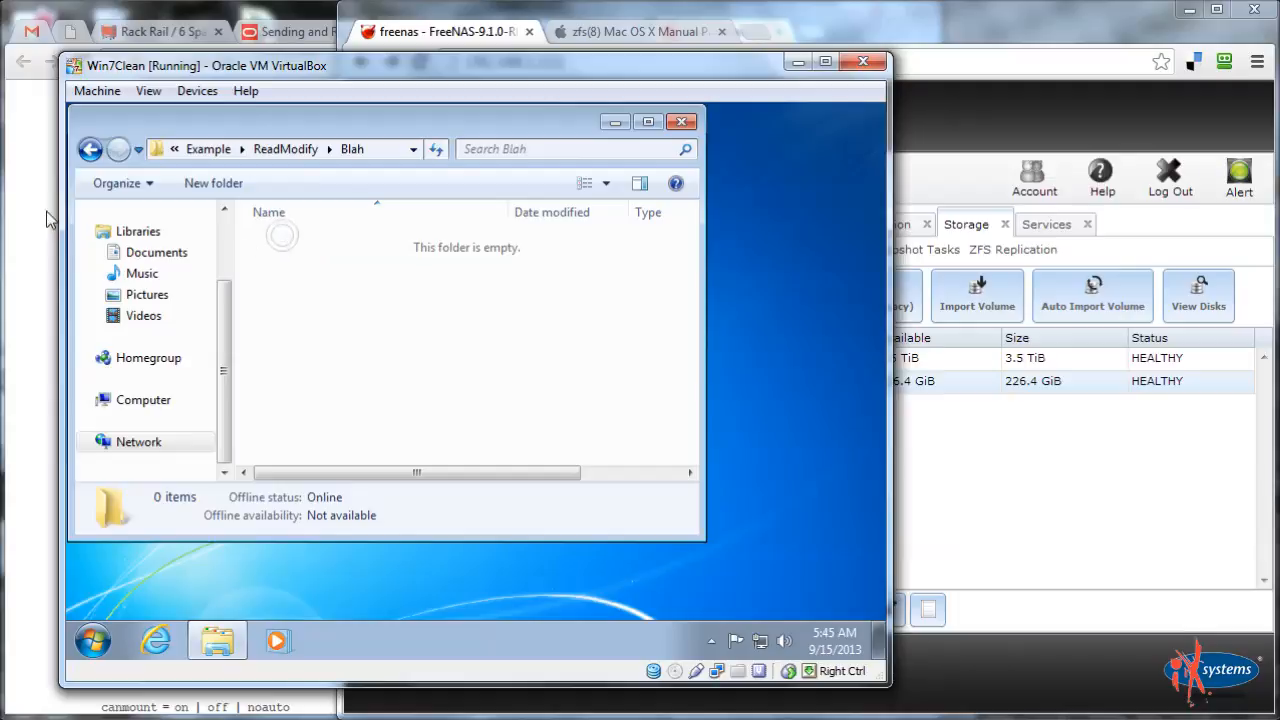
mouse_move(14, 212)
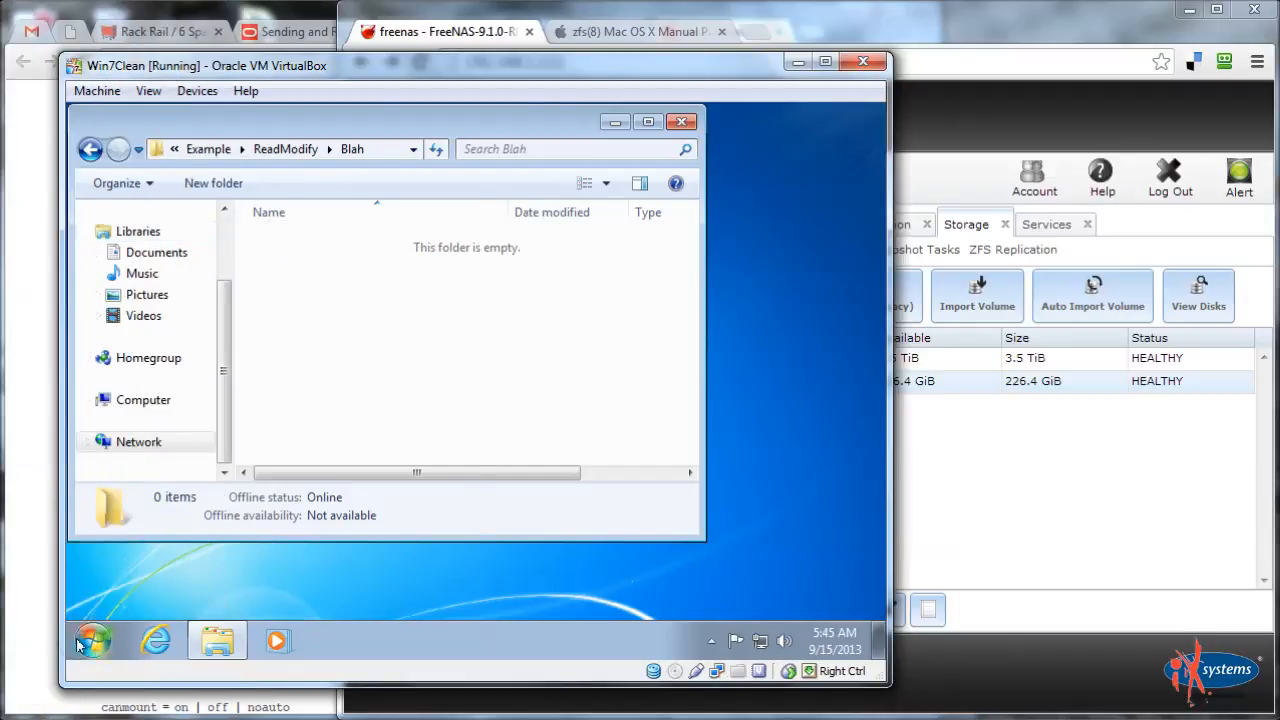
Log off the standard user and sign in to Windows 7 as the administrator with its password
click(92, 640)
click(436, 588)
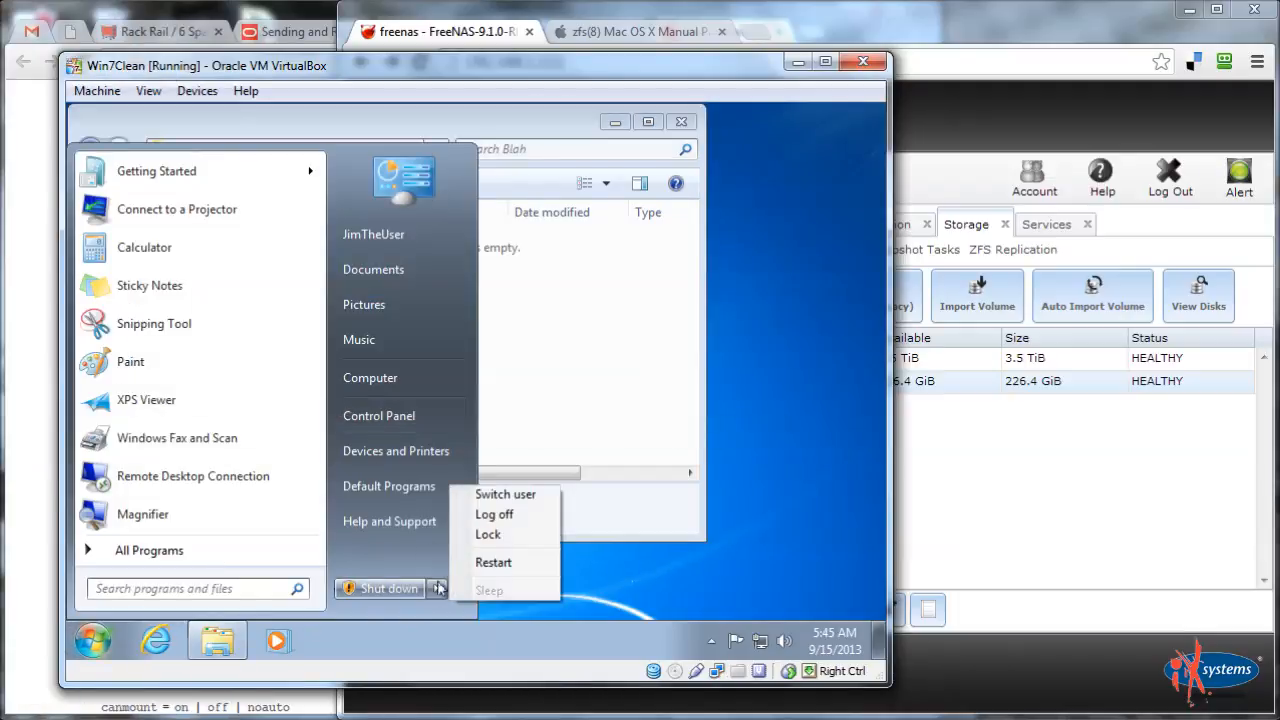
click(483, 505)
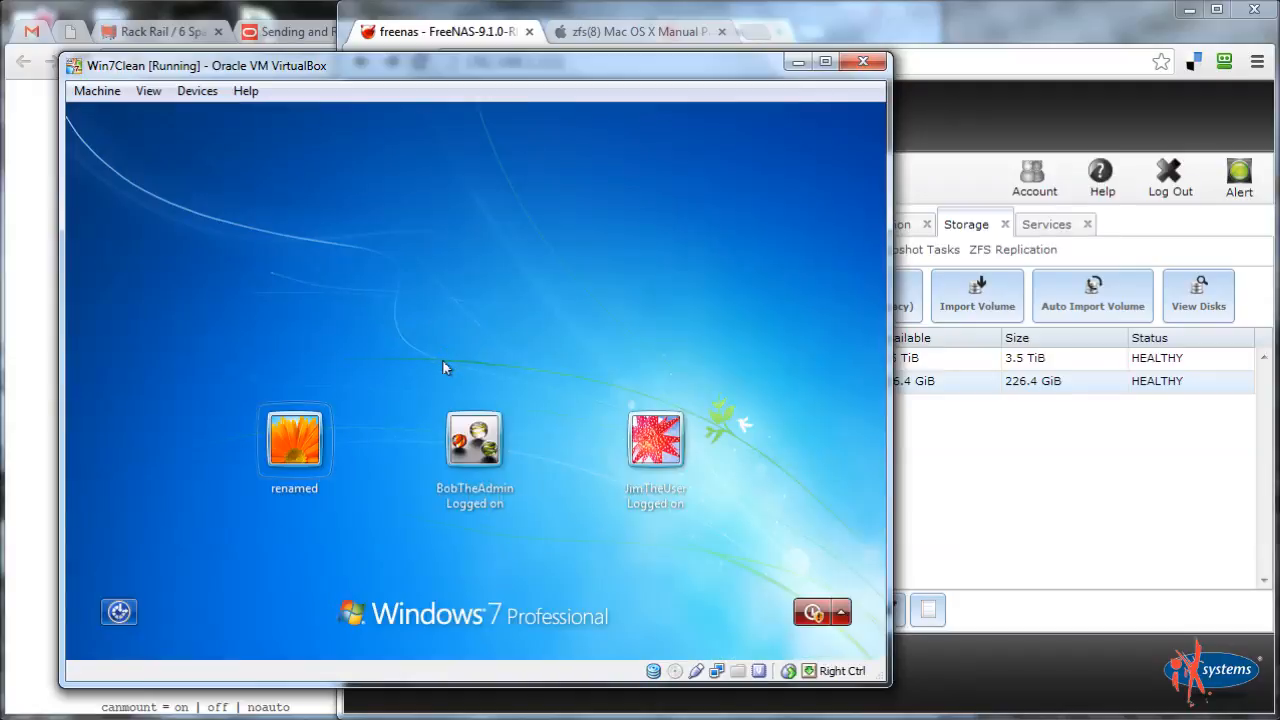
click(502, 474)
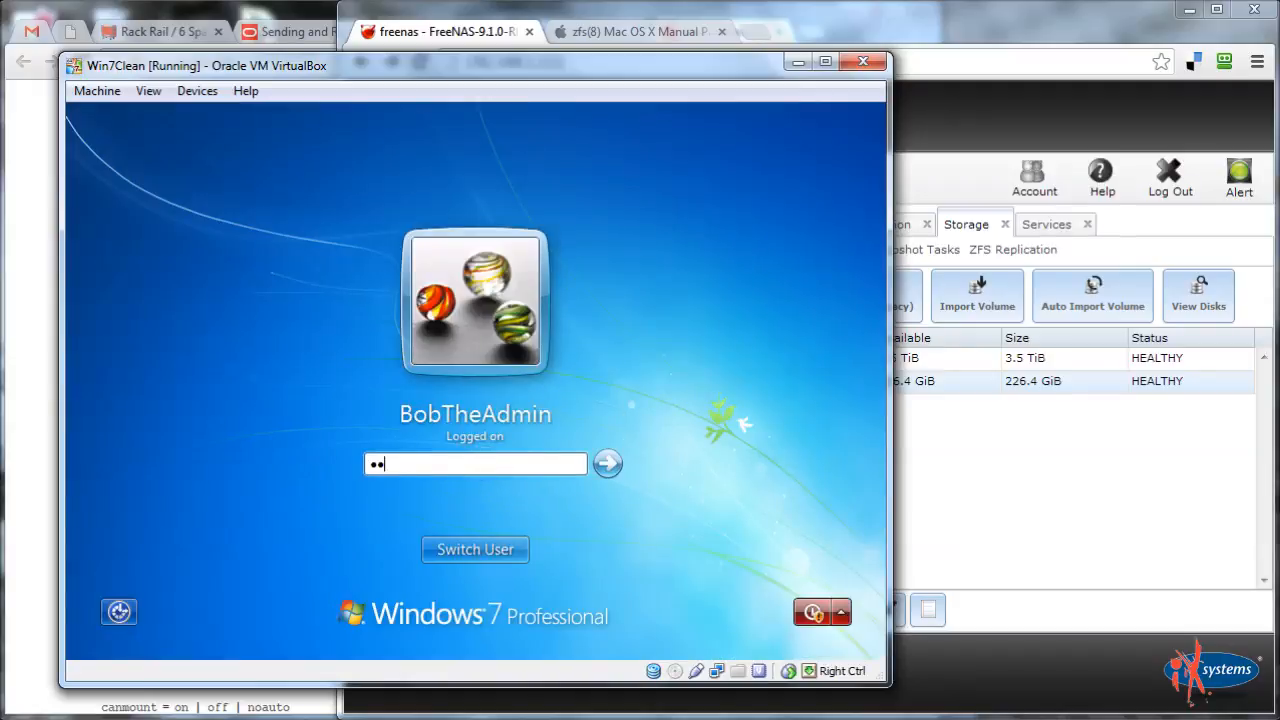
key(Return)
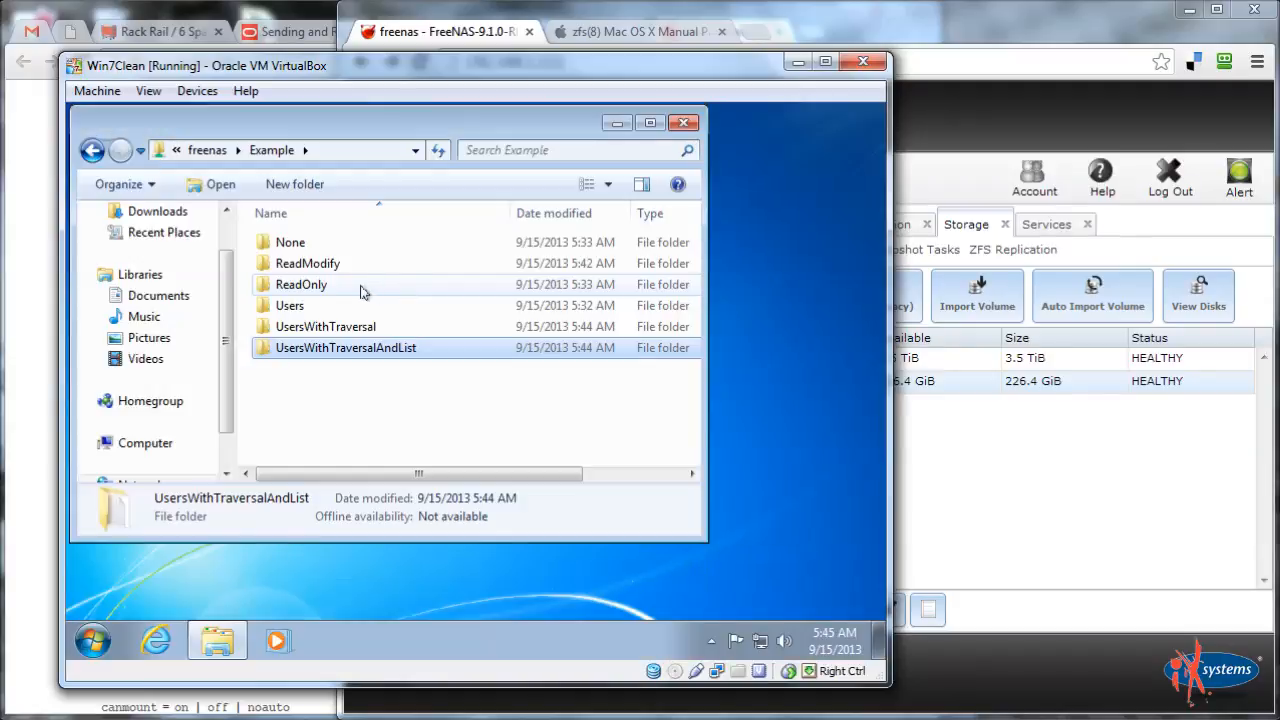
Open ReadModify as admin and try opening Blah, dismissing the network access error
double_click(304, 266)
double_click(300, 249)
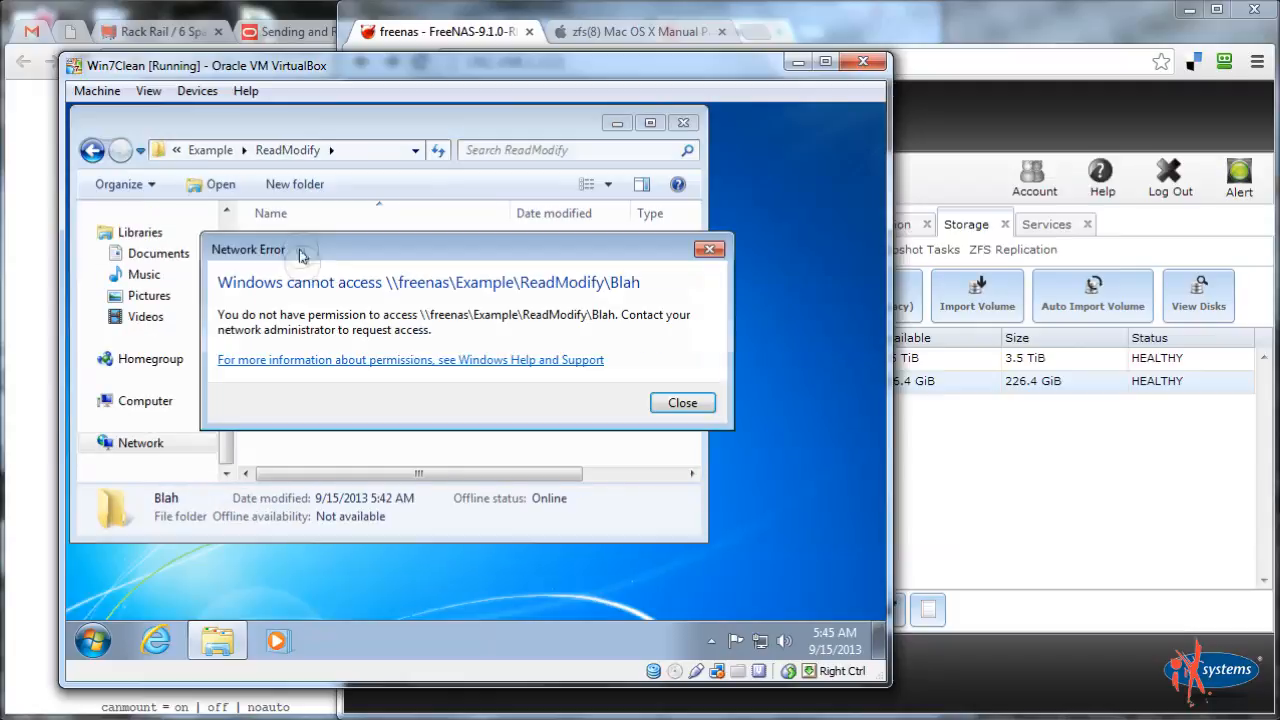
click(683, 403)
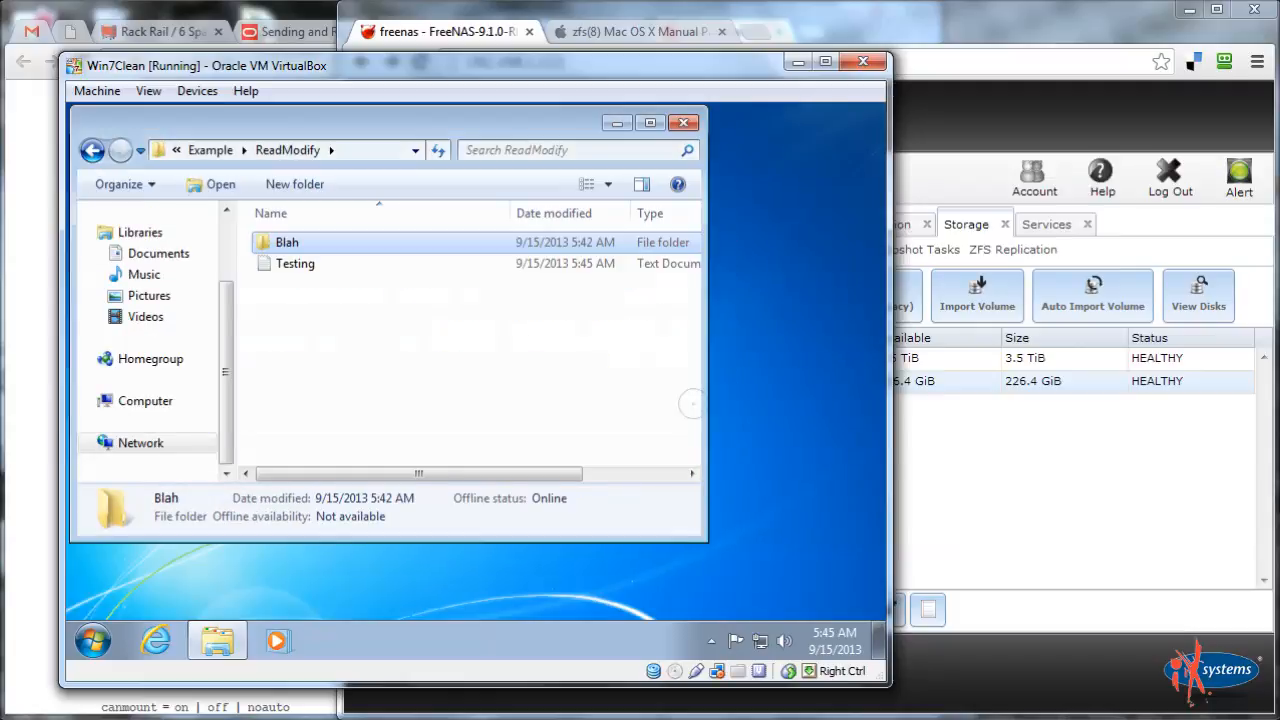
click(344, 326)
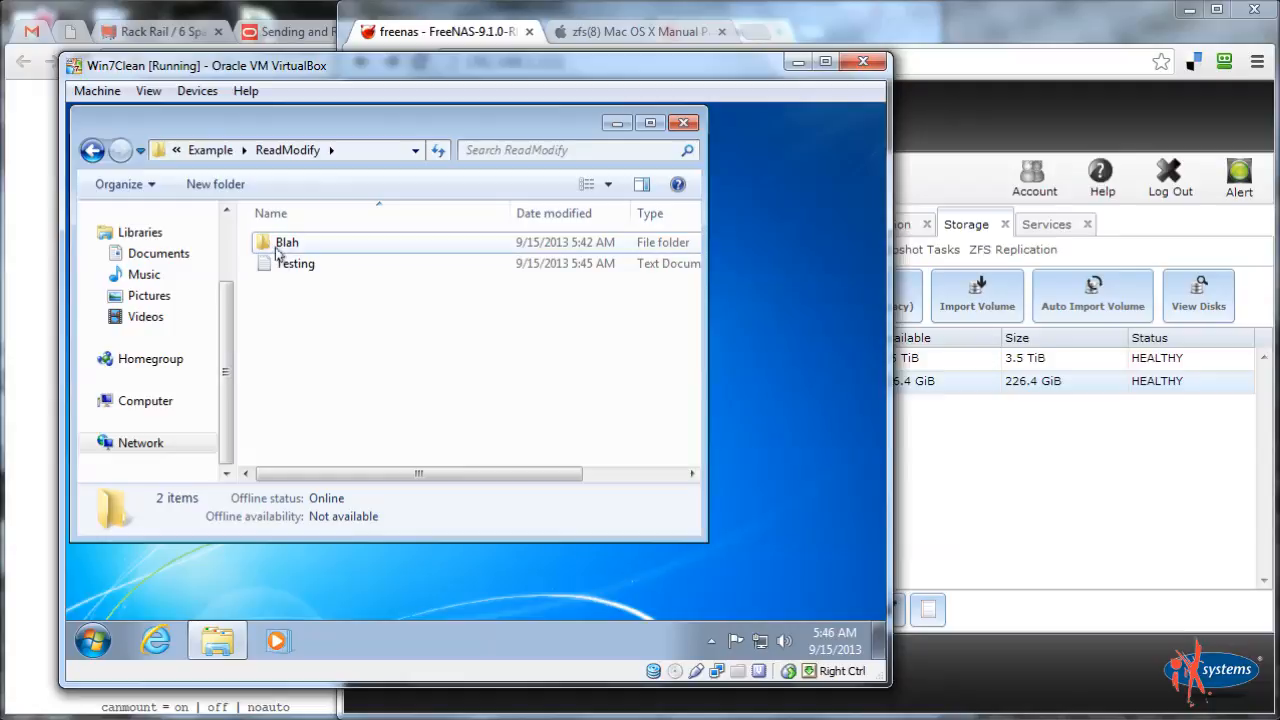
View the Security tab in the Blah folder's Properties, then close it
right_click(280, 247)
click(324, 563)
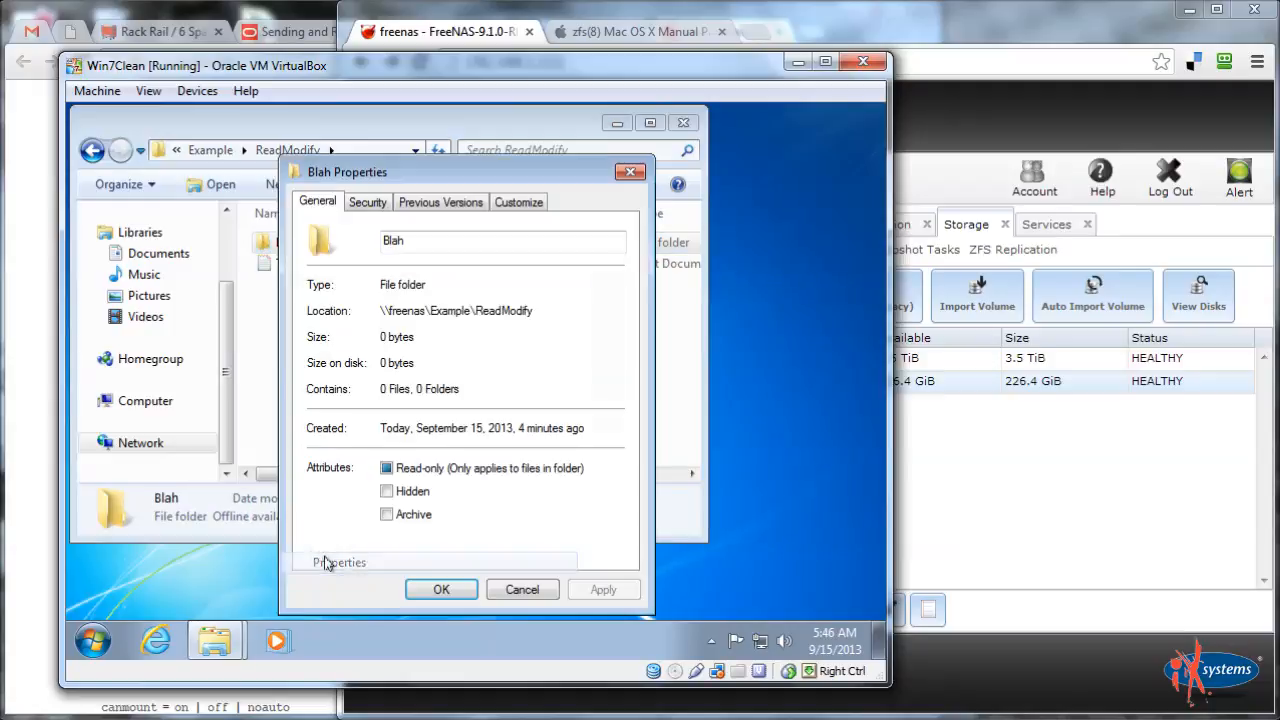
click(367, 201)
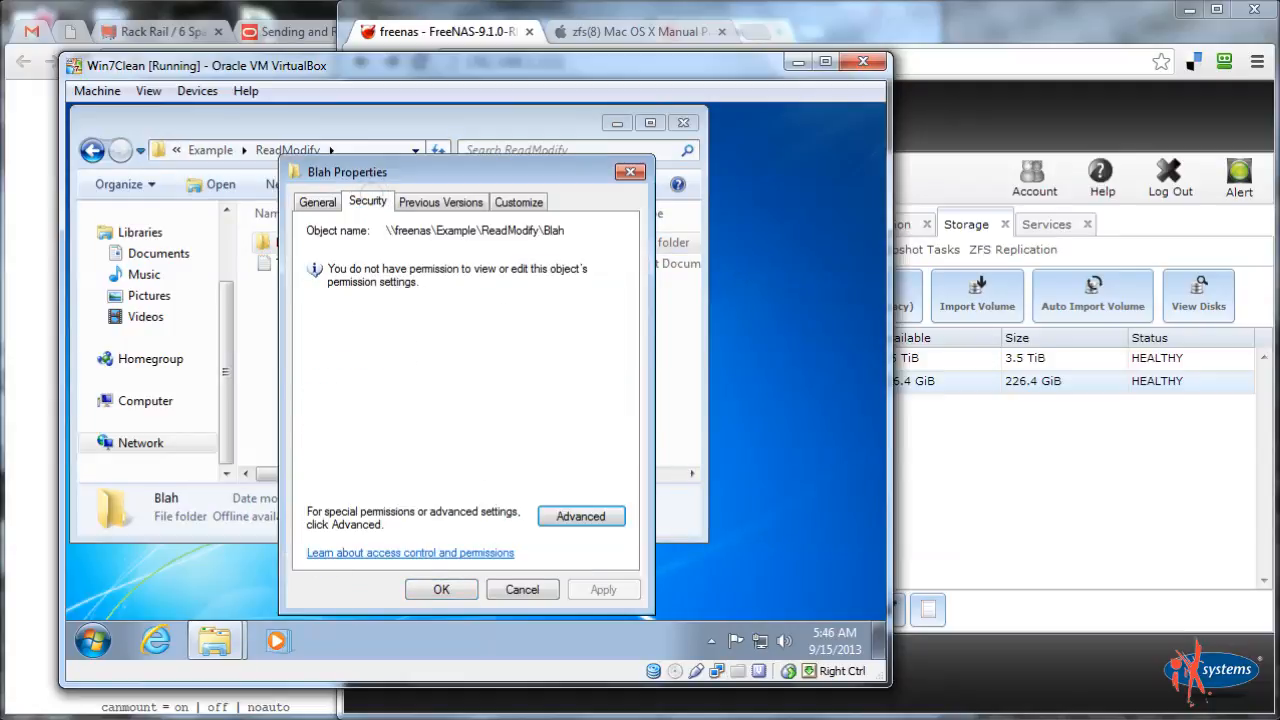
click(630, 171)
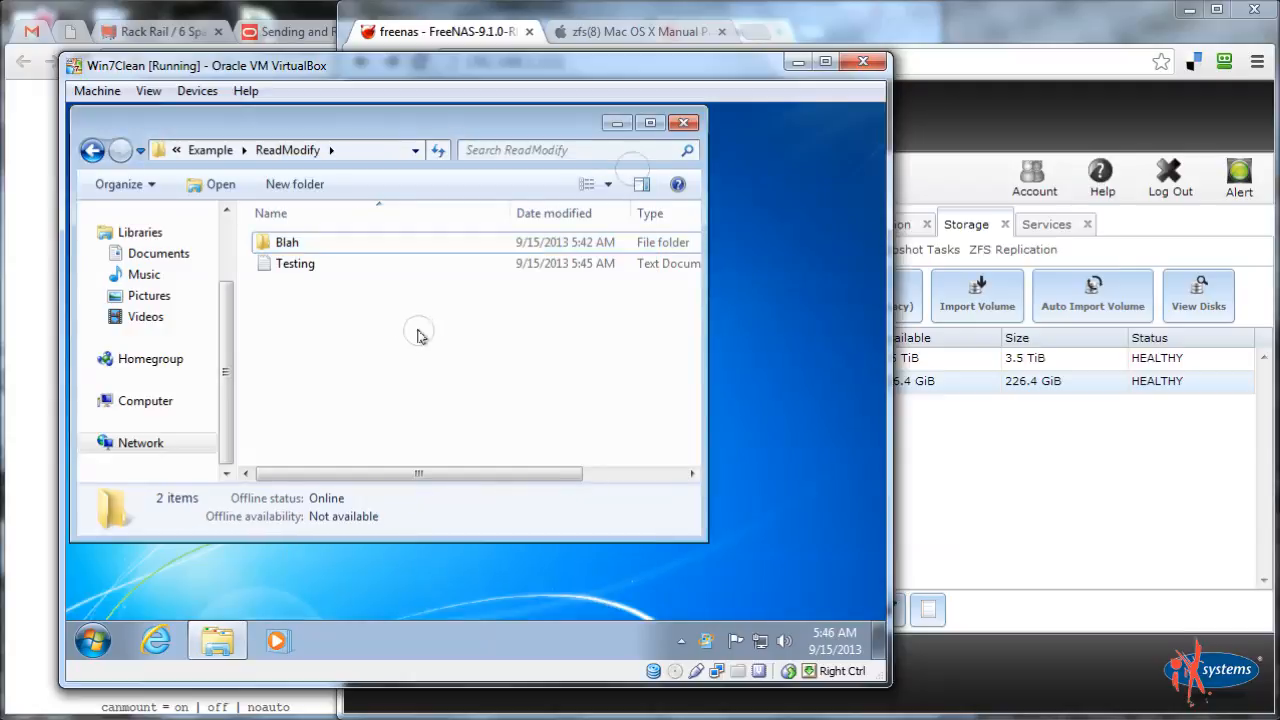
Return to Example, reopen ReadModify, select Blah, and go back up to Example
click(224, 150)
click(308, 440)
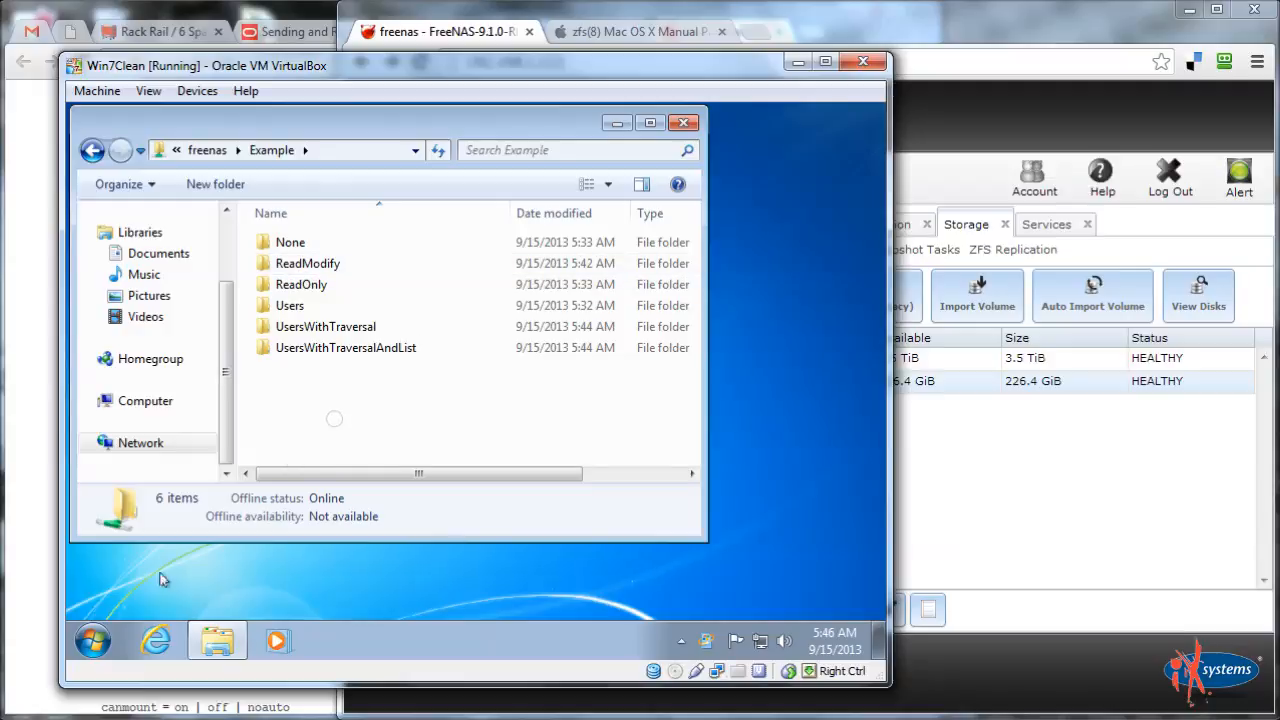
double_click(318, 268)
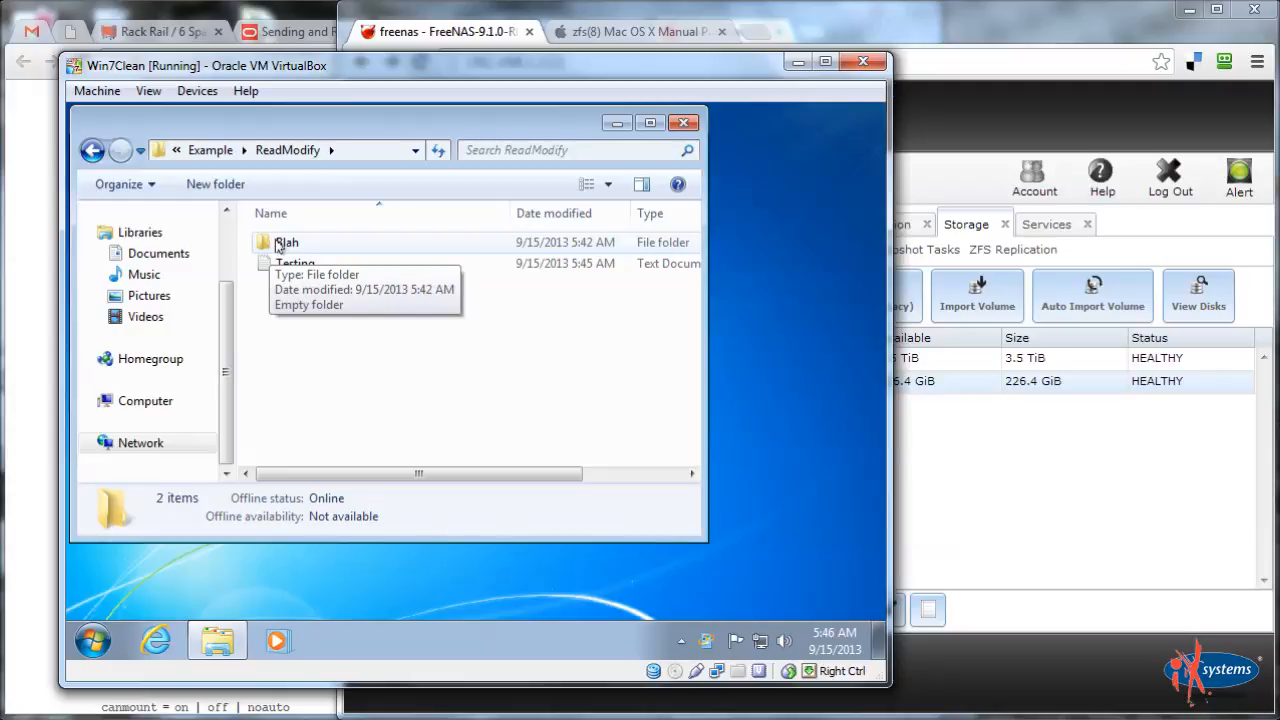
click(281, 246)
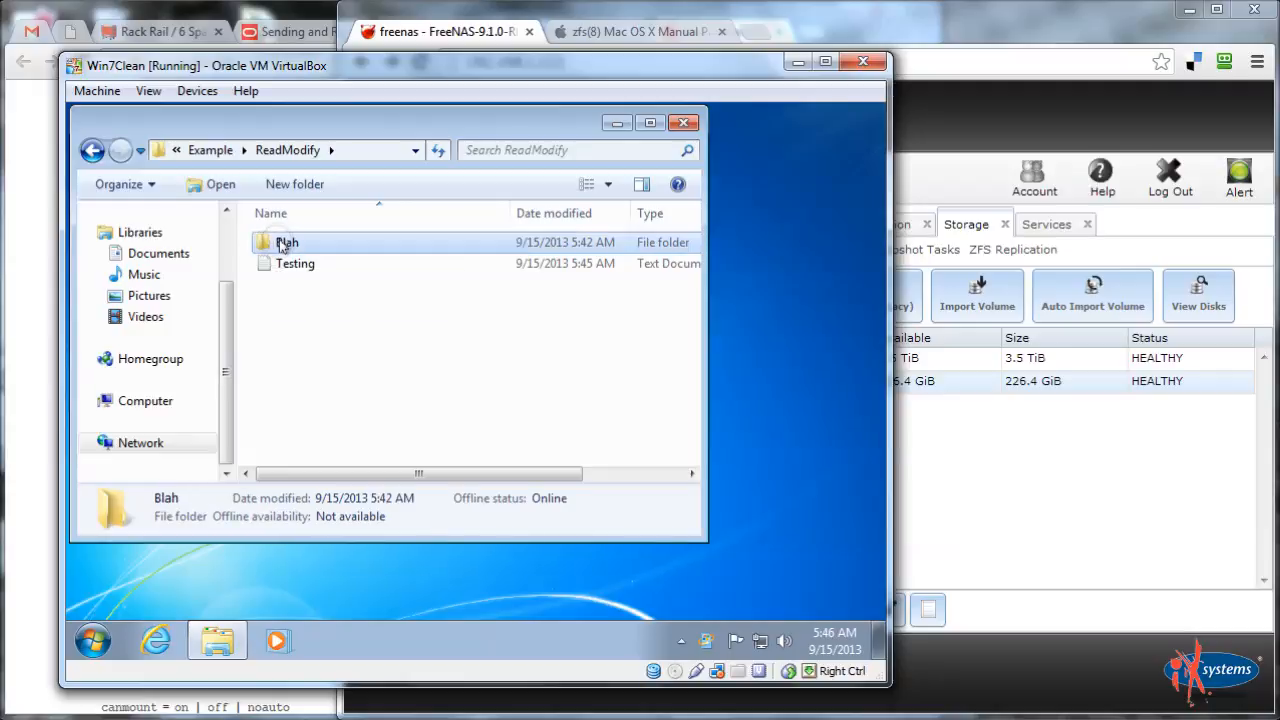
click(212, 151)
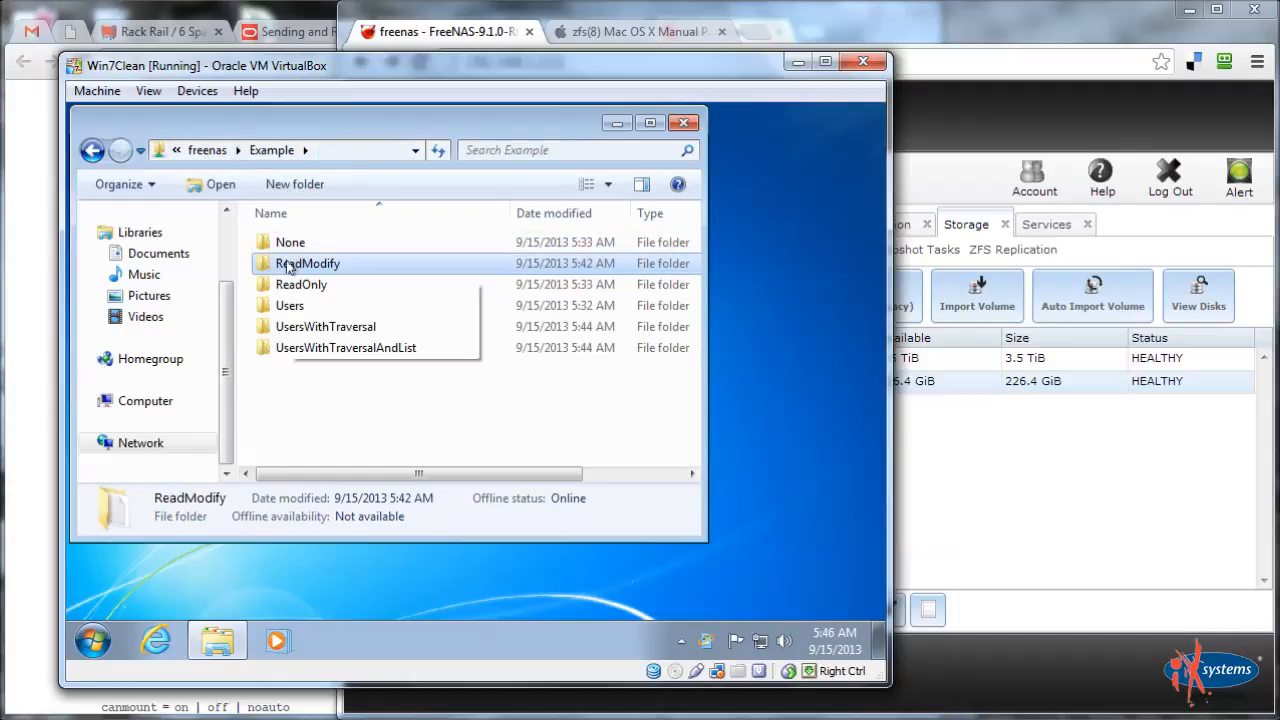
mouse_move(288, 265)
right_click(288, 265)
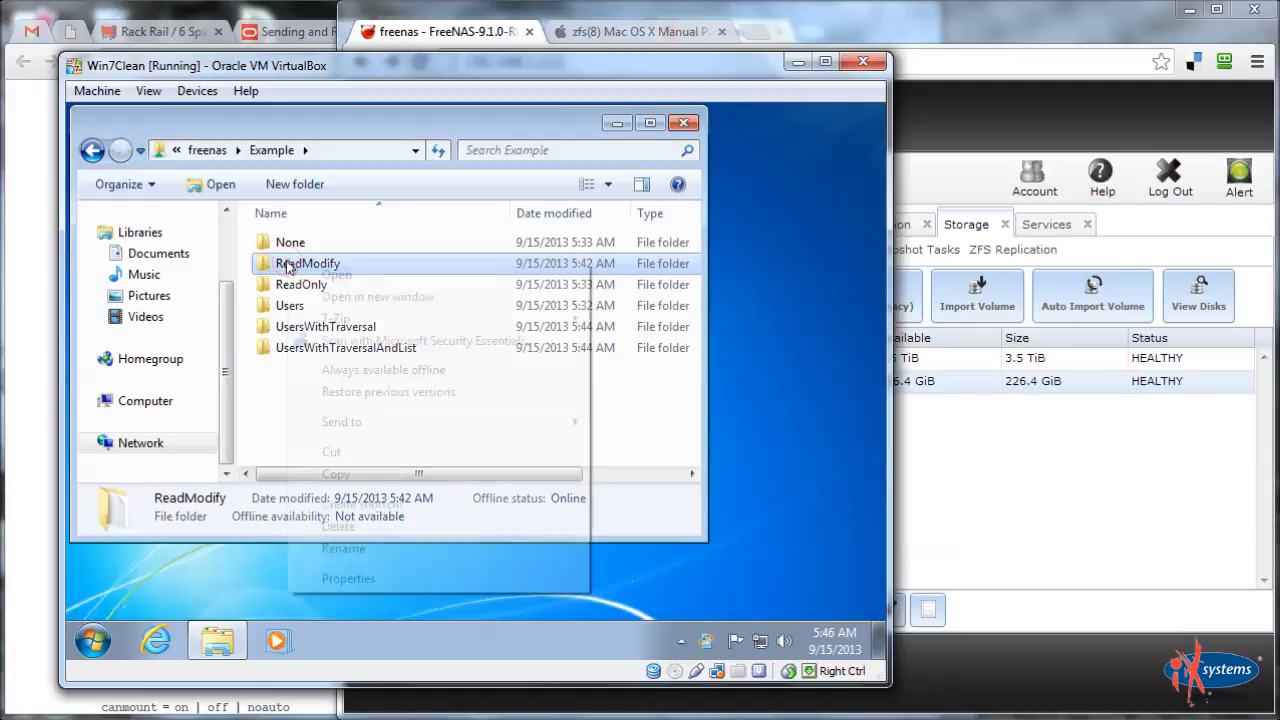
click(337, 580)
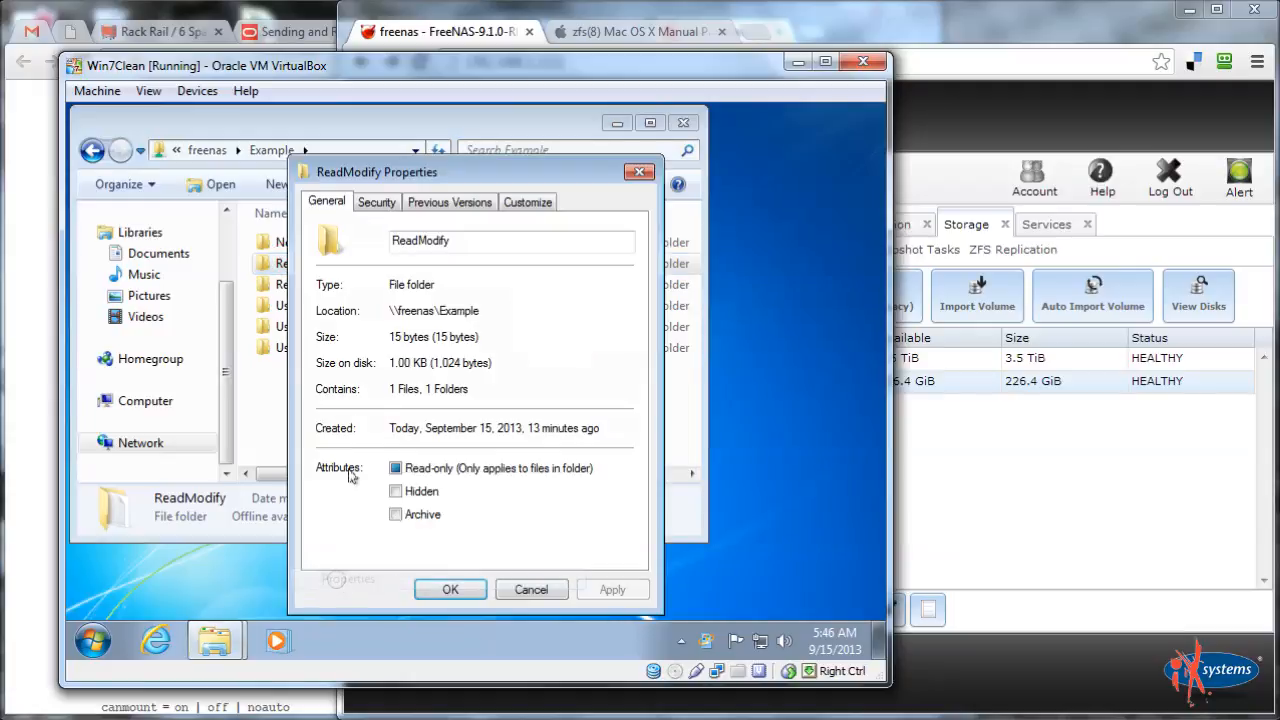
click(375, 204)
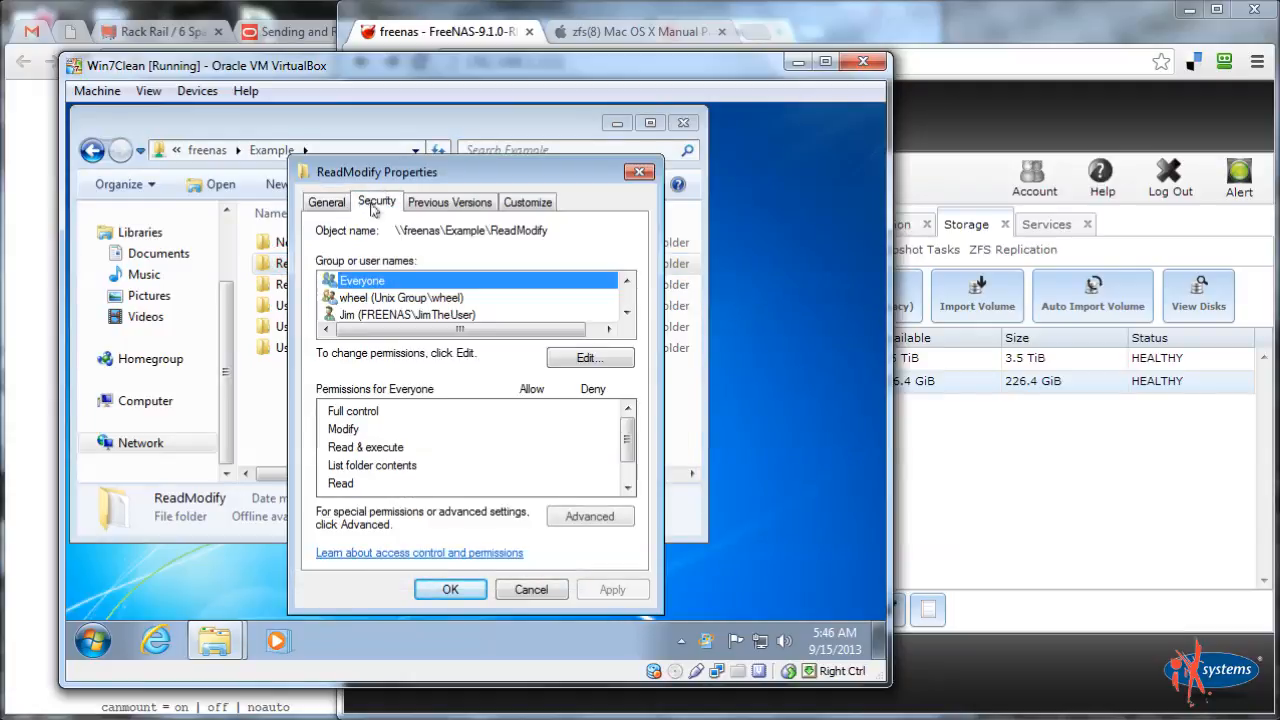
click(384, 316)
click(380, 315)
click(375, 283)
click(384, 300)
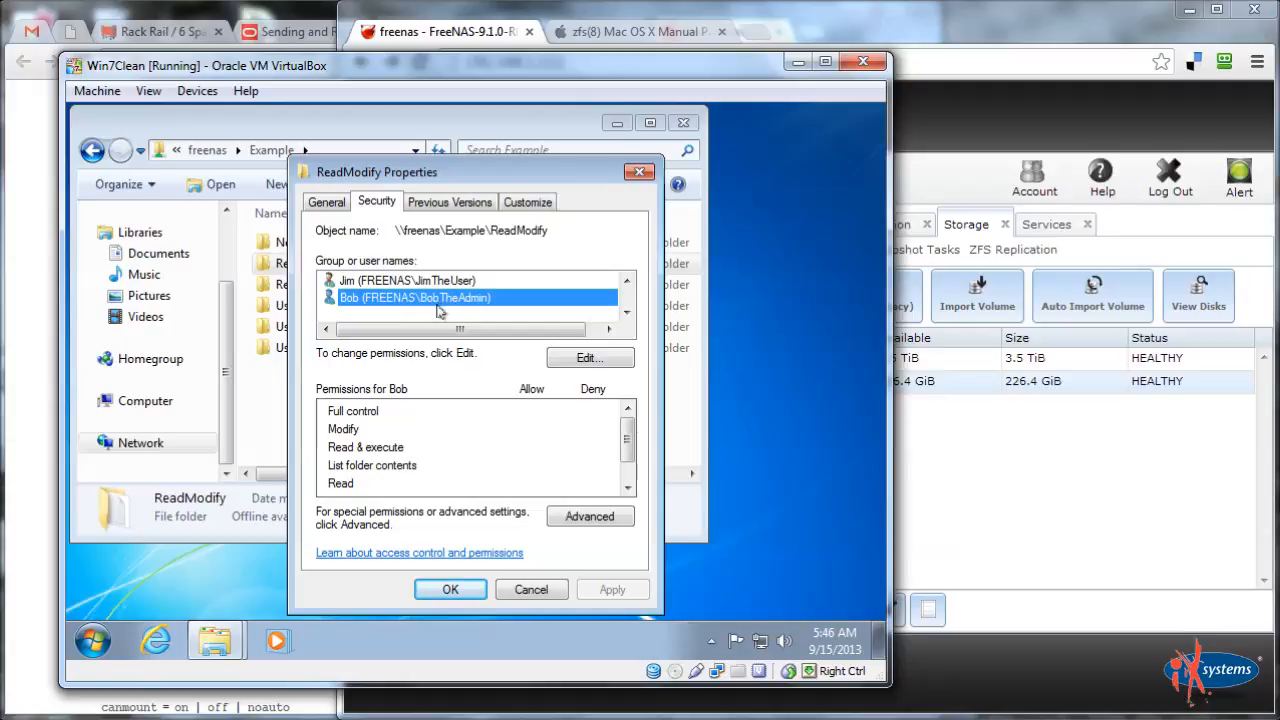
click(531, 590)
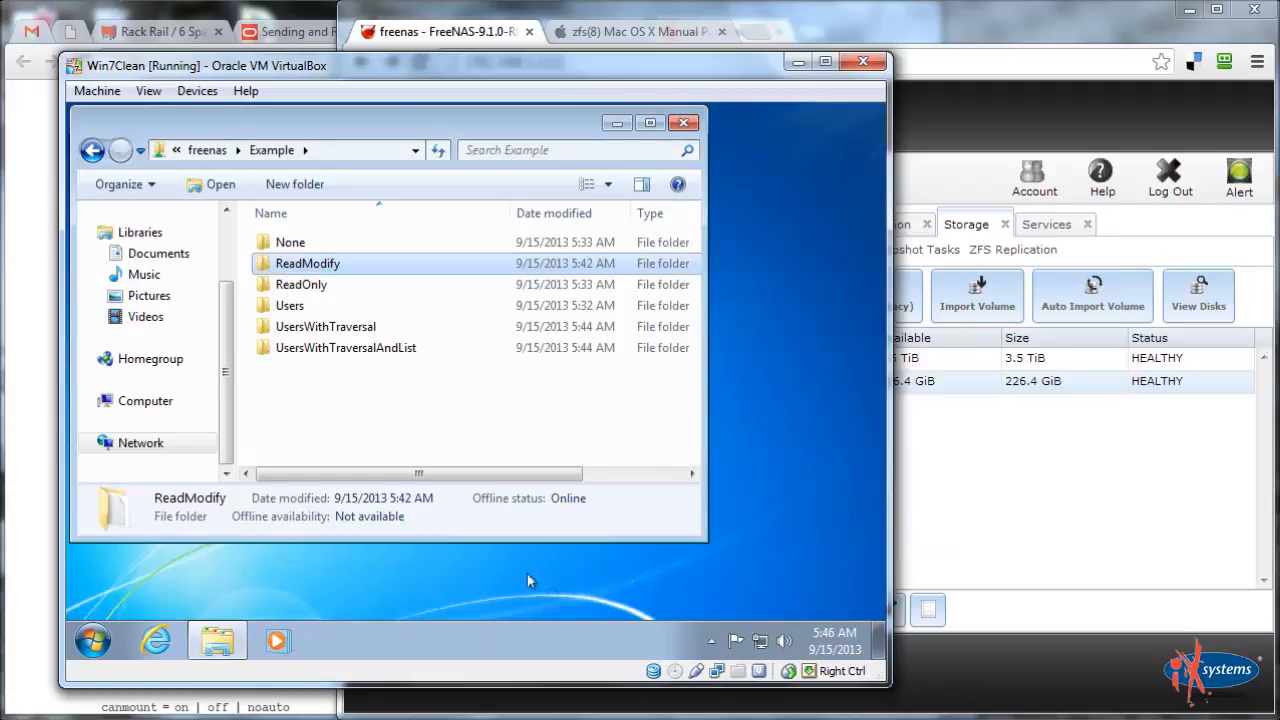
Open UsersWithTraversalAndList to see its anothertest file, then go back to Example
click(400, 422)
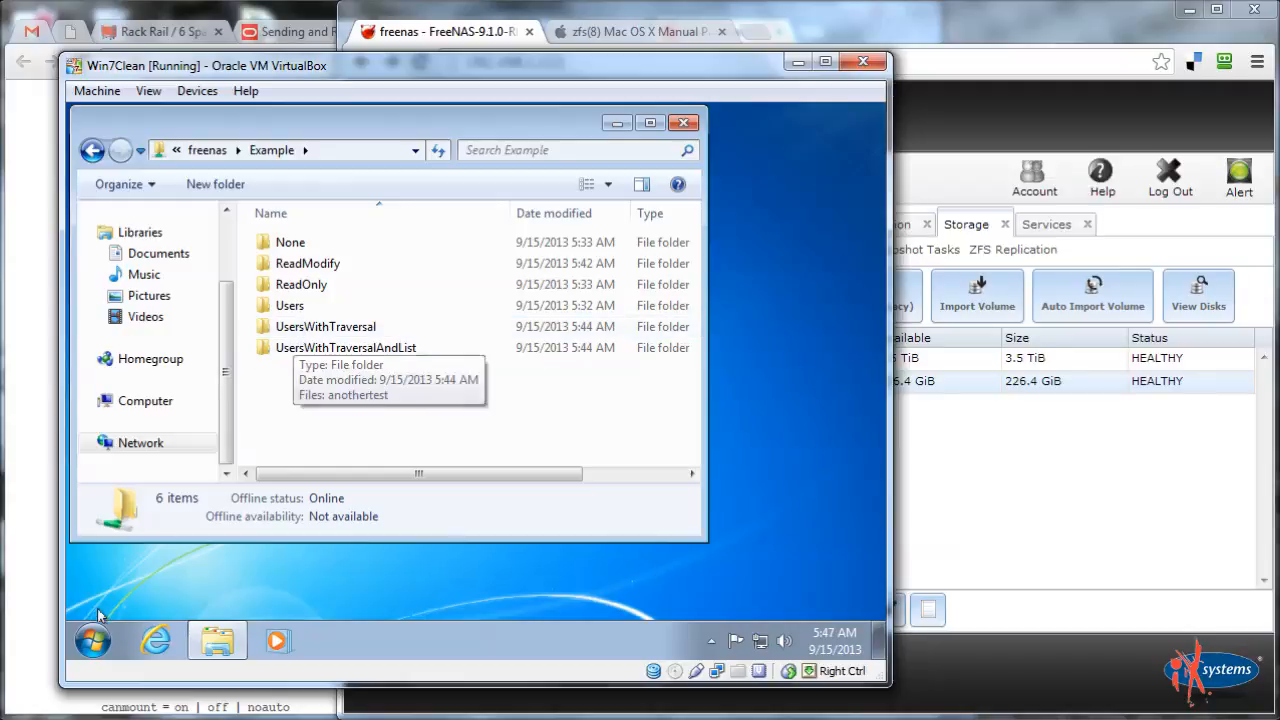
click(93, 640)
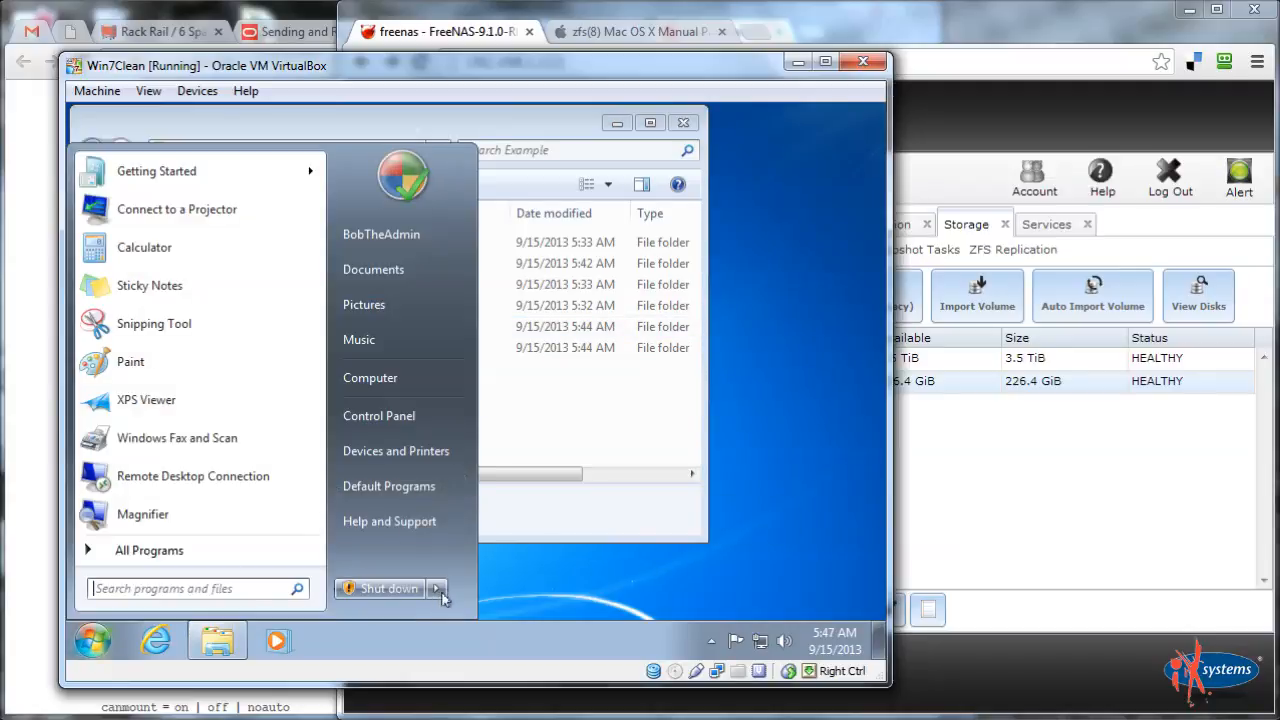
click(534, 383)
double_click(330, 349)
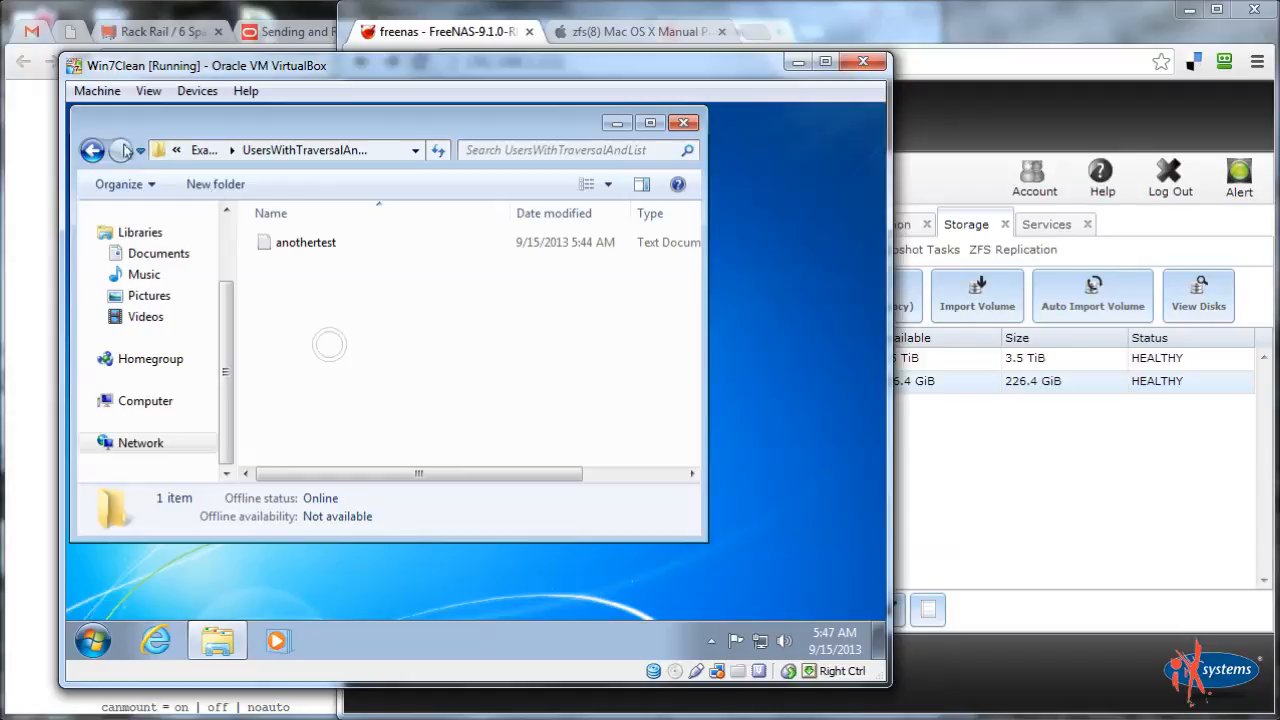
key(BackSpace)
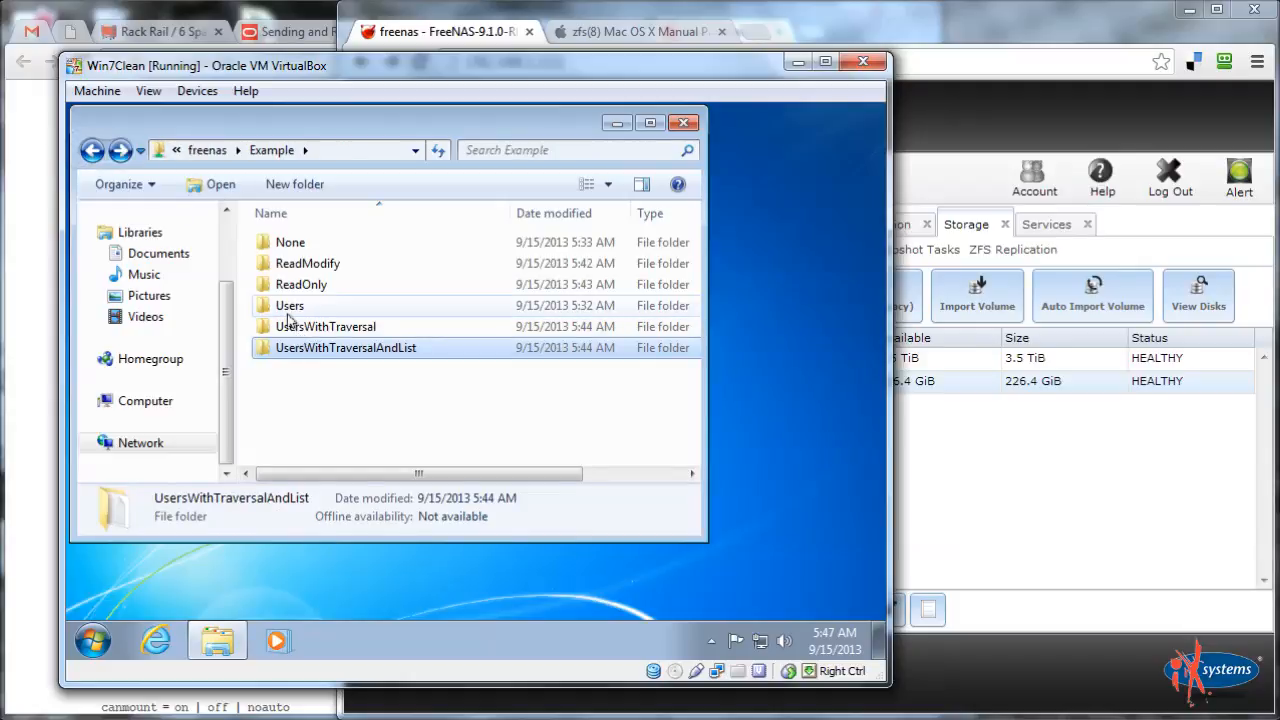
Check the empty Users folder, return to Example, and show the Start menu's session choices
double_click(287, 306)
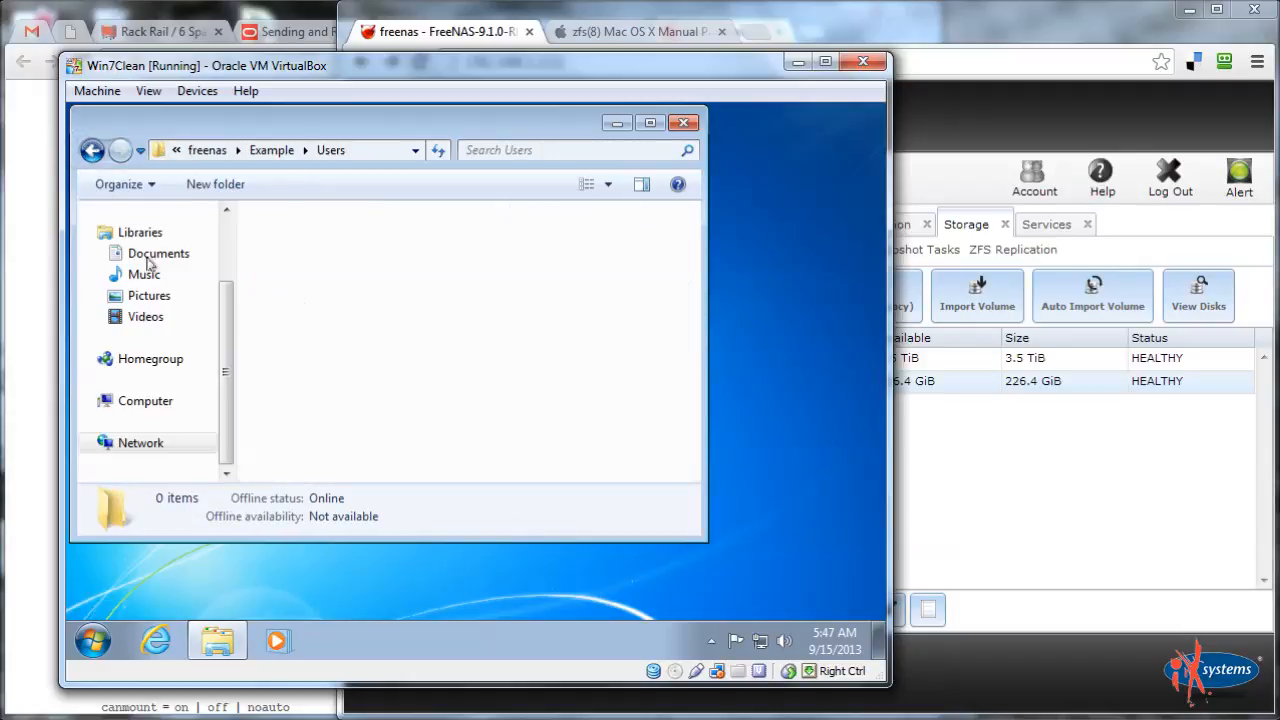
key(BackSpace)
click(93, 640)
click(440, 588)
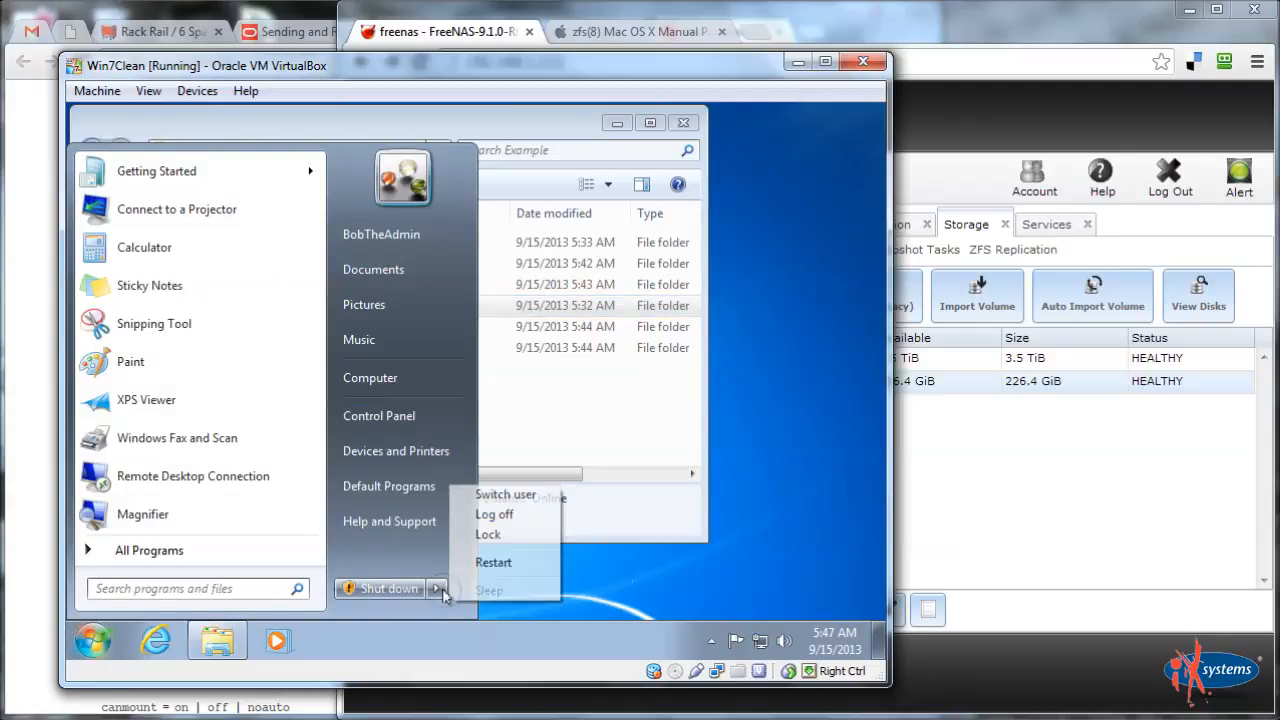
Switch user and sign in to Windows 7 as the standard user with its password
click(502, 495)
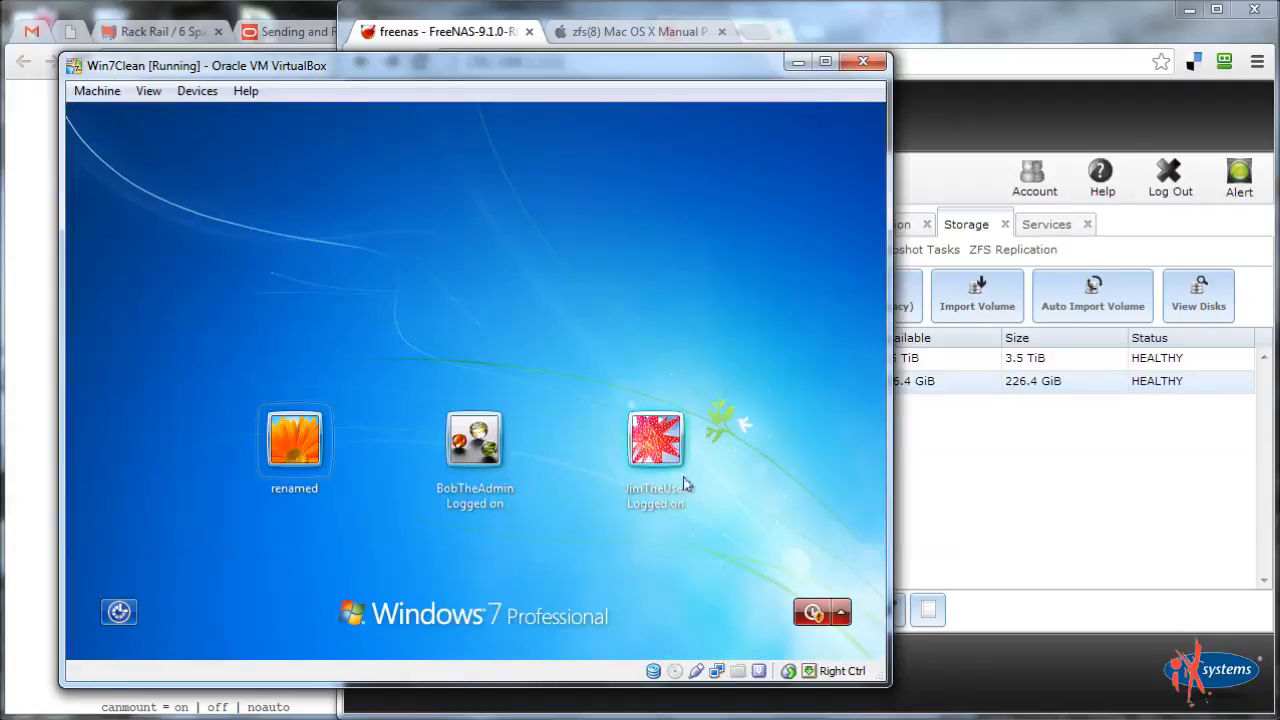
click(684, 484)
text(*****)
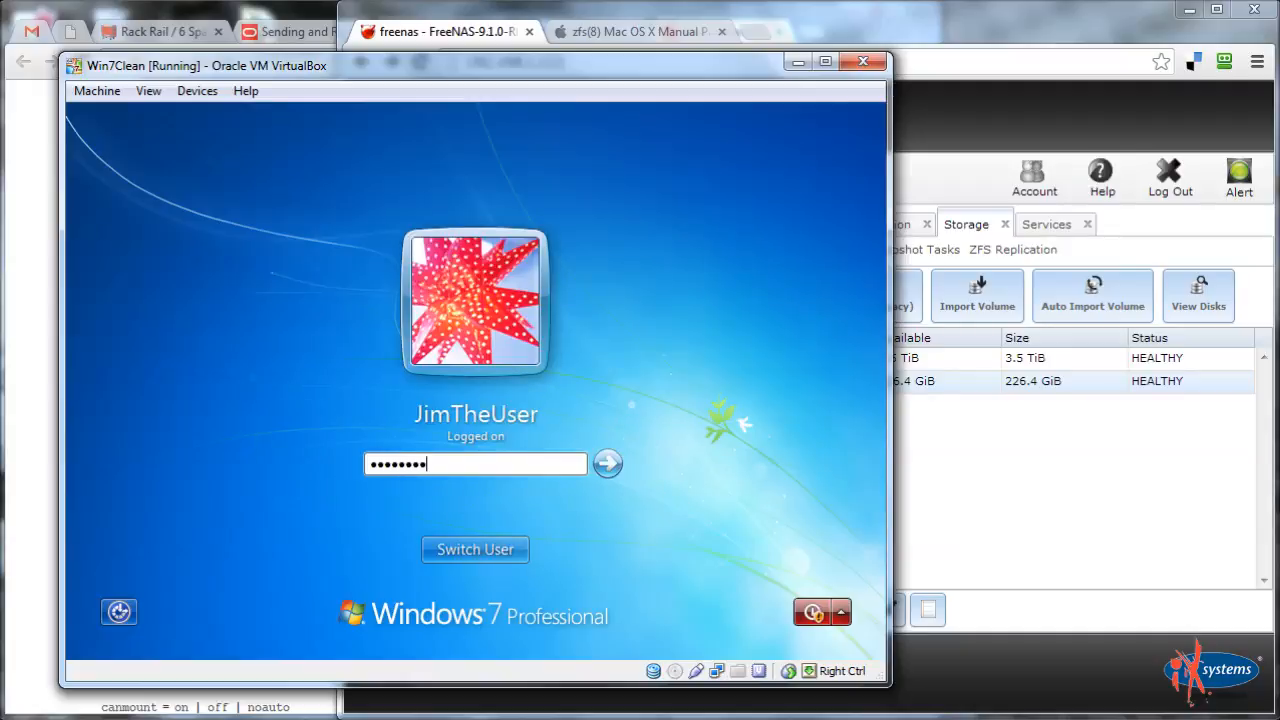
text(****)
key(Return)
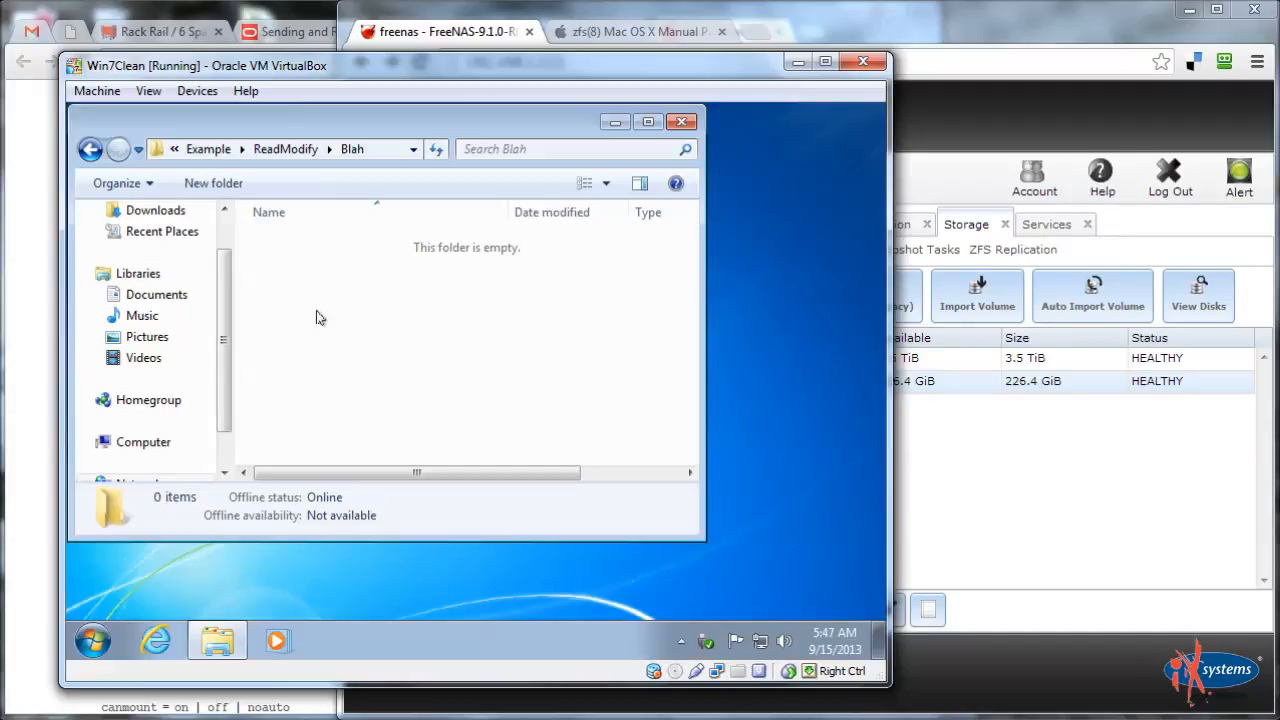
Go up to Example and try UsersWithTraversal twice, dismissing the access denied errors
click(285, 149)
click(178, 149)
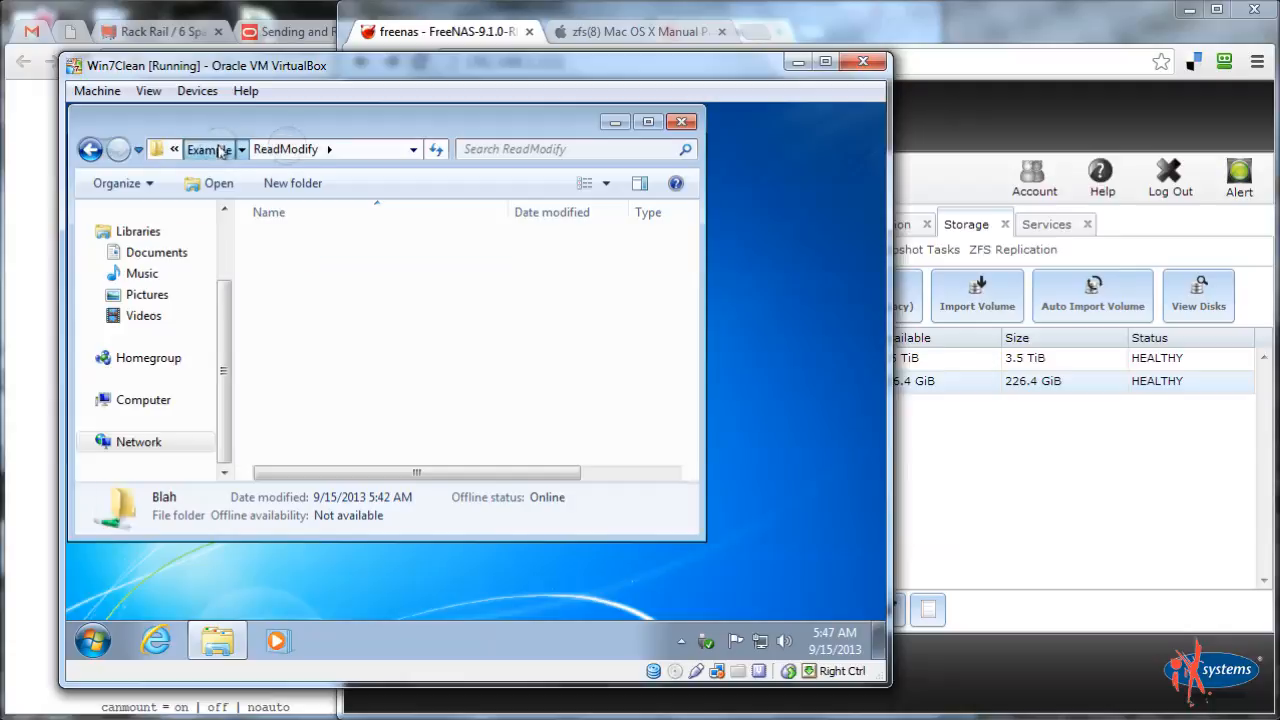
double_click(330, 334)
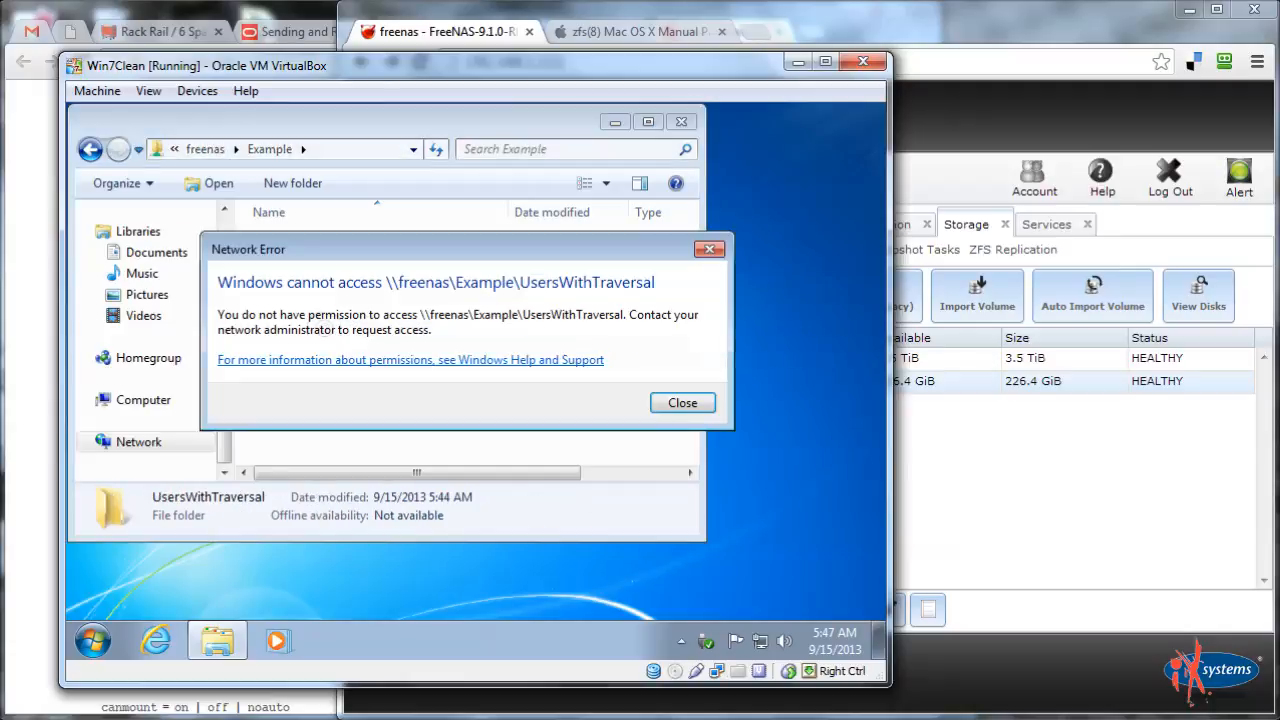
click(666, 413)
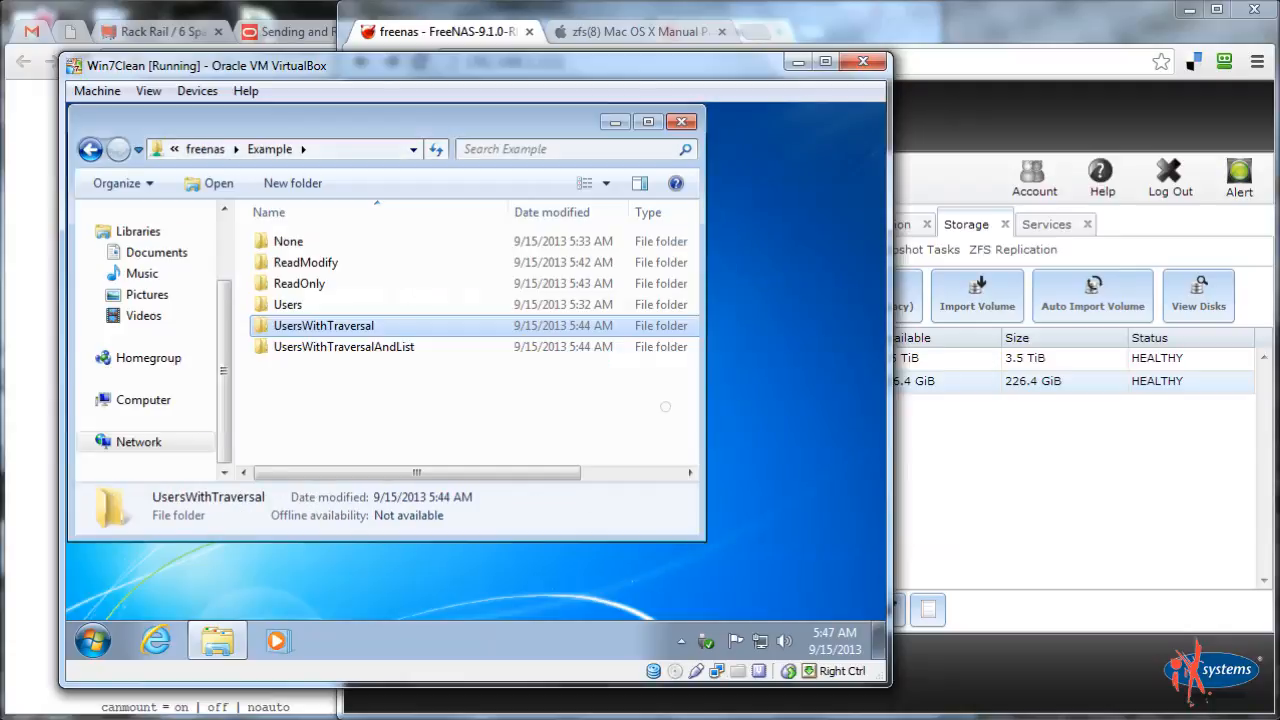
double_click(290, 332)
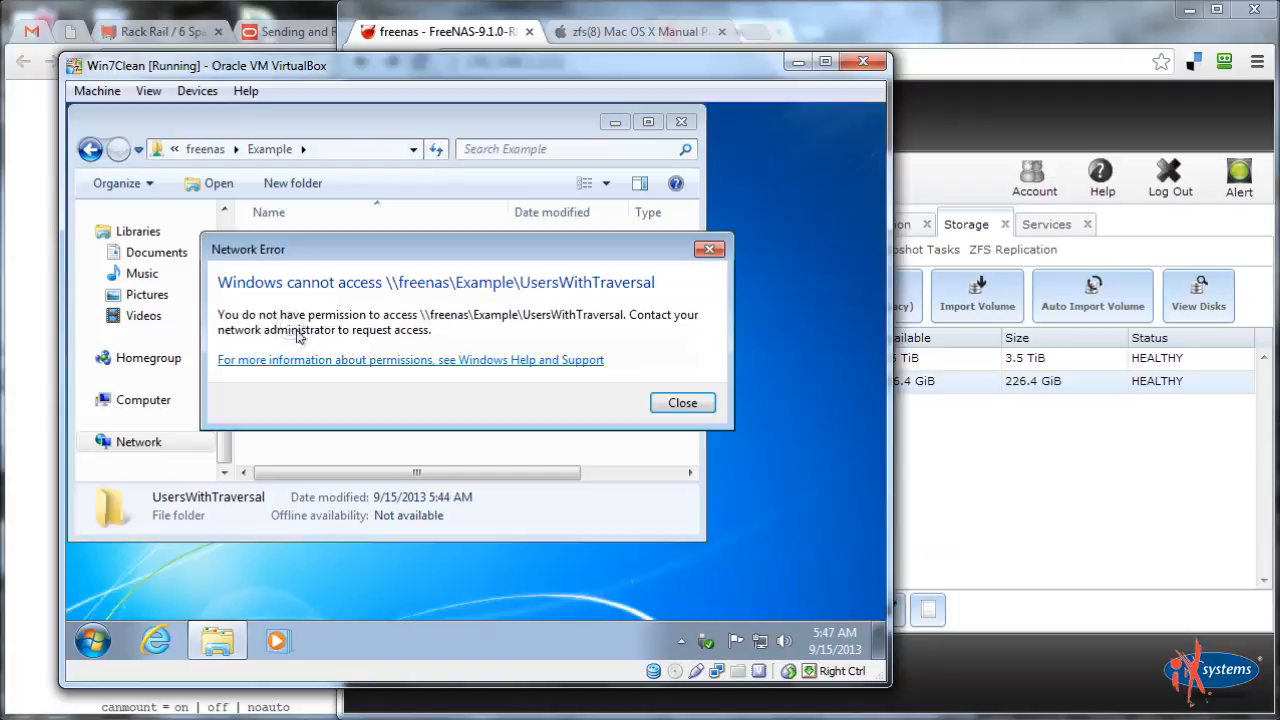
click(680, 406)
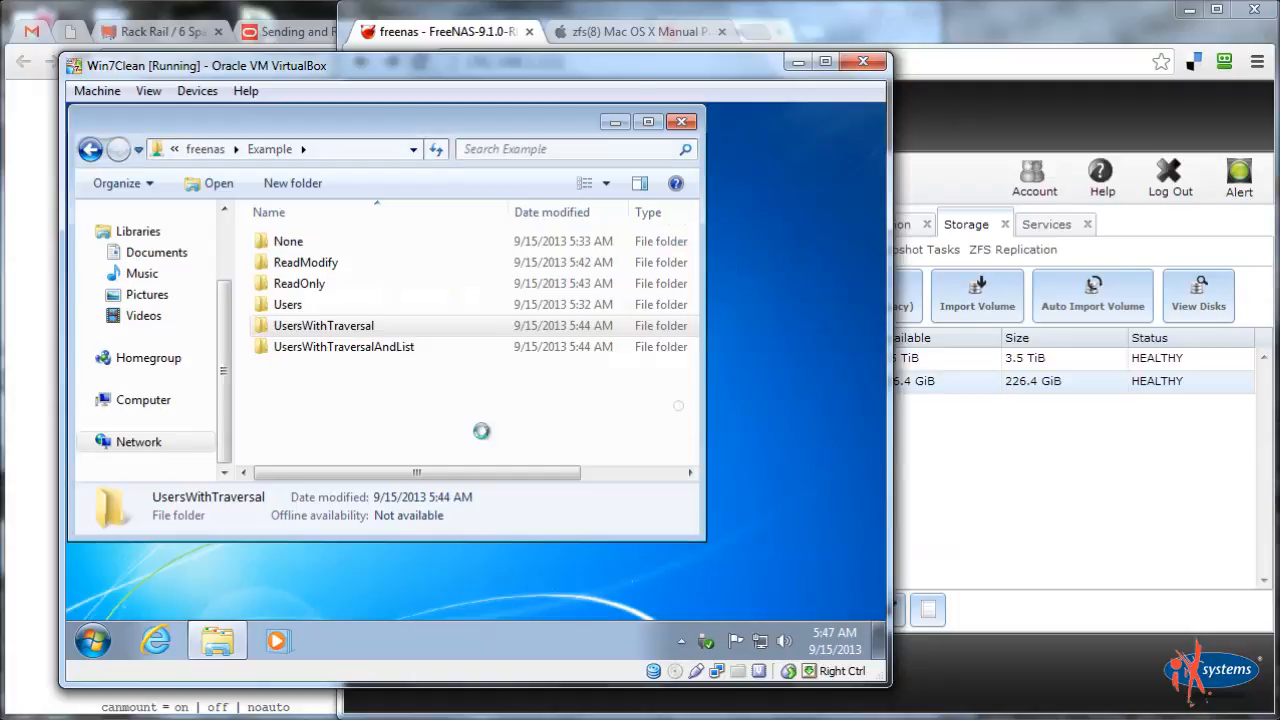
Open UsersWithTraversalAndList successfully, return to Example, and select UsersWithTraversal
click(340, 350)
click(338, 350)
double_click(336, 348)
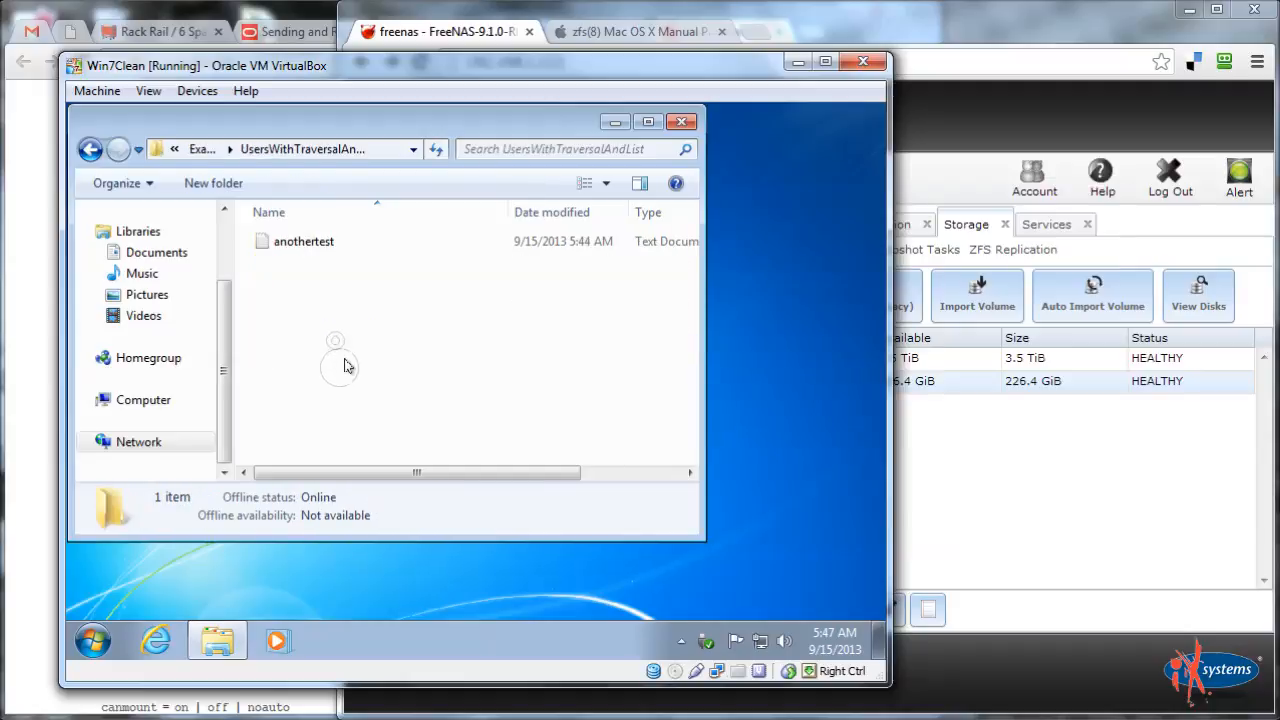
click(200, 152)
click(364, 327)
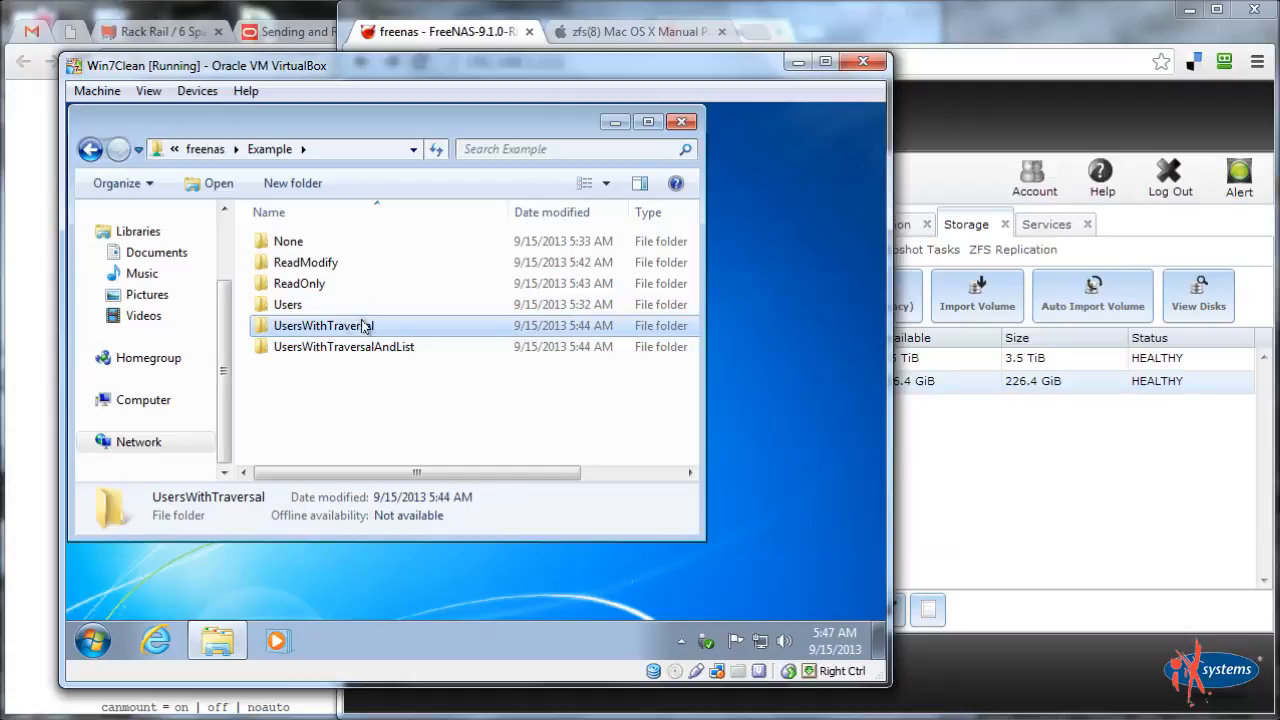
Switch to the administrator session and open UsersWithTraversal, which now lists its test document
click(90, 645)
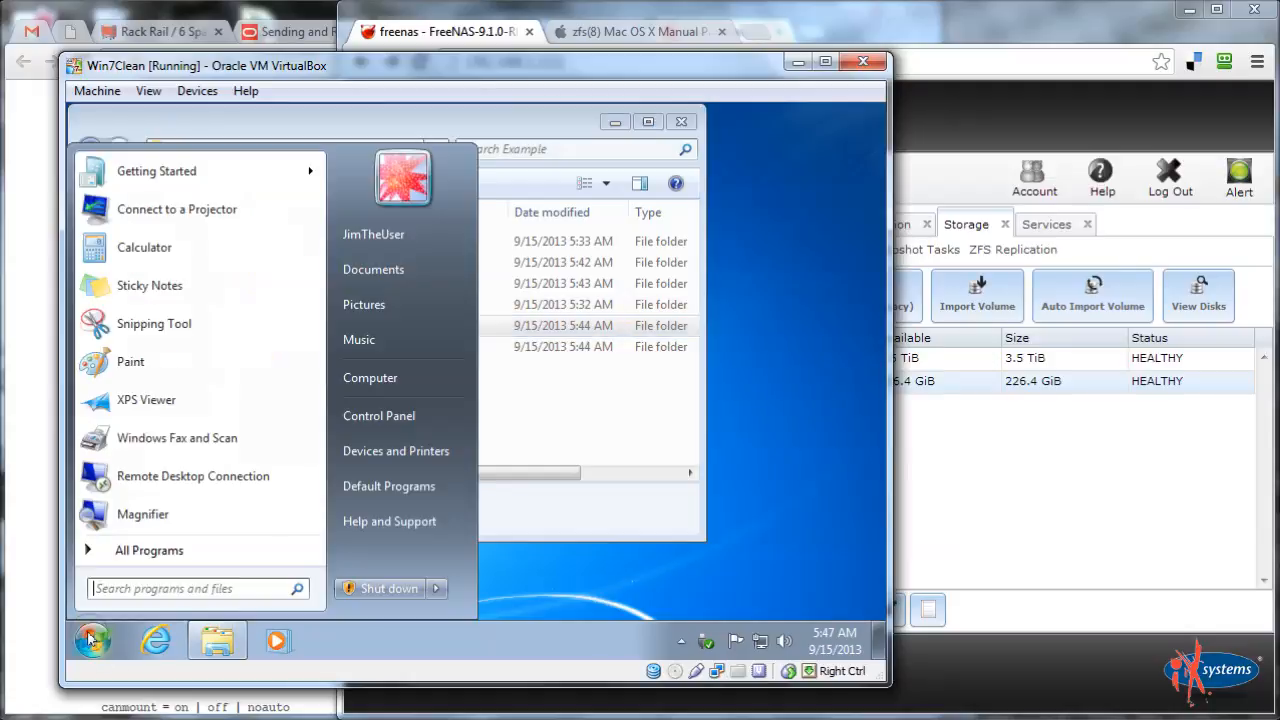
click(436, 588)
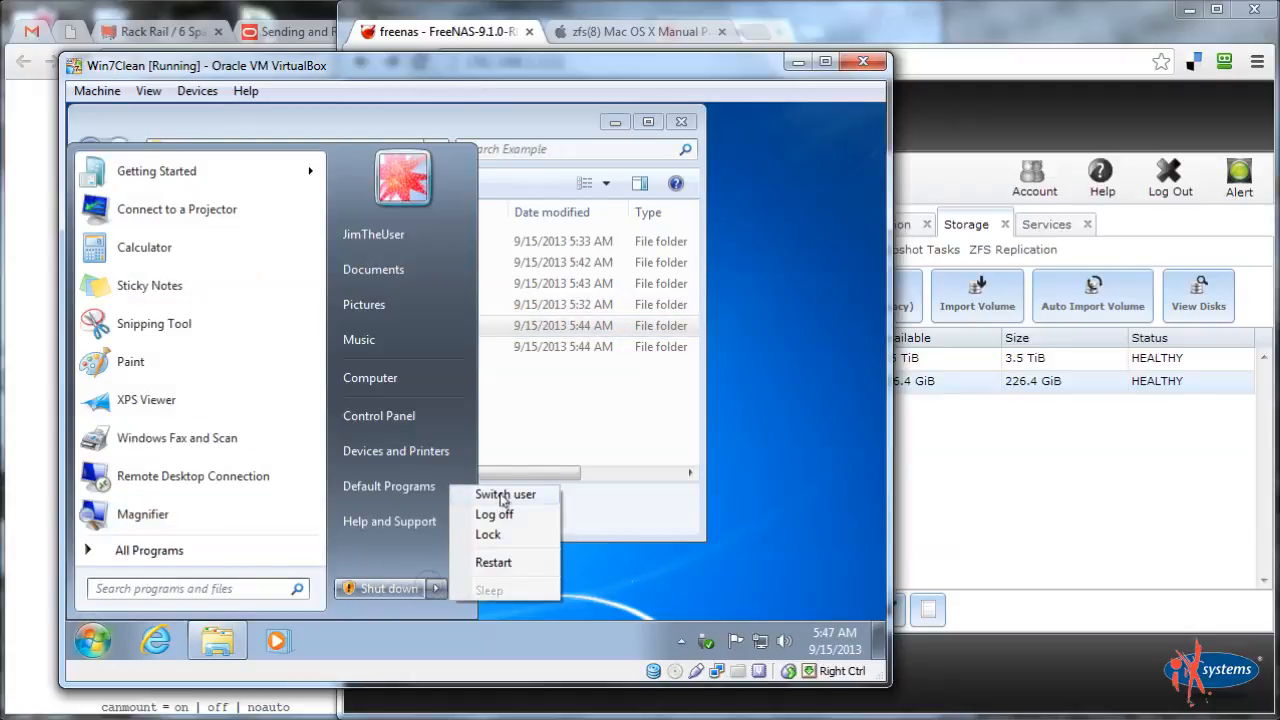
click(490, 494)
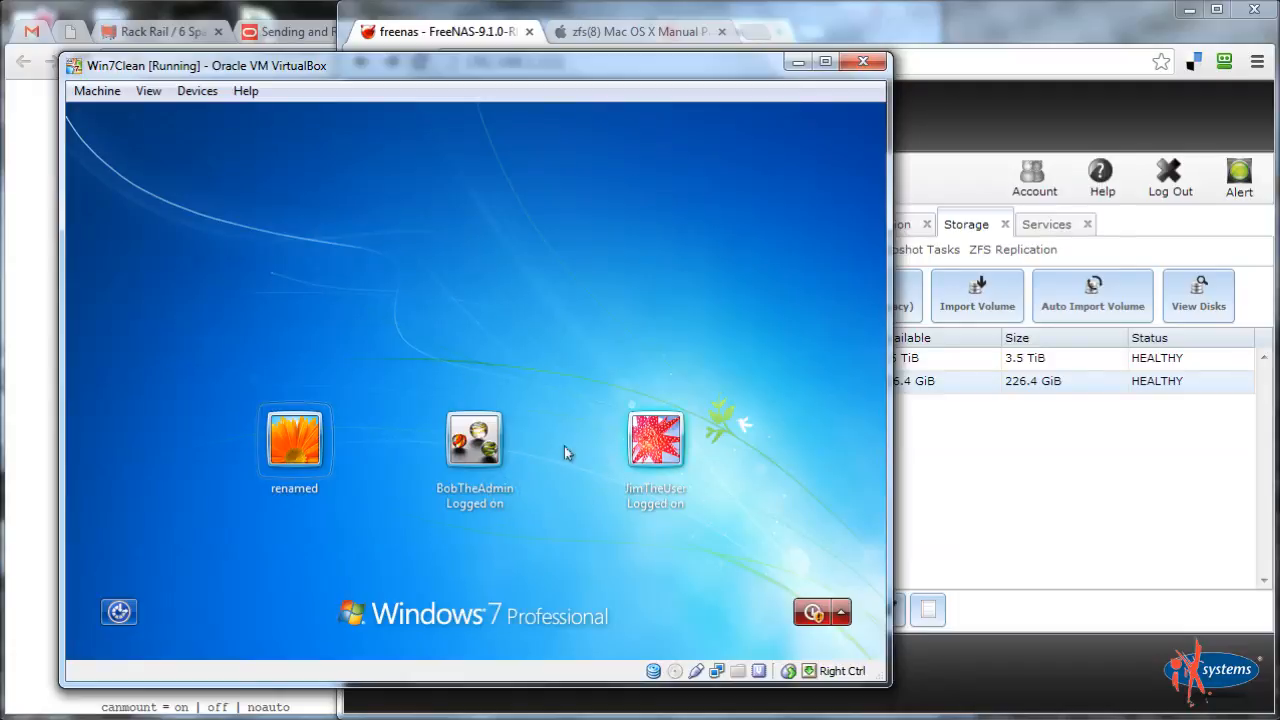
click(494, 452)
text(p)
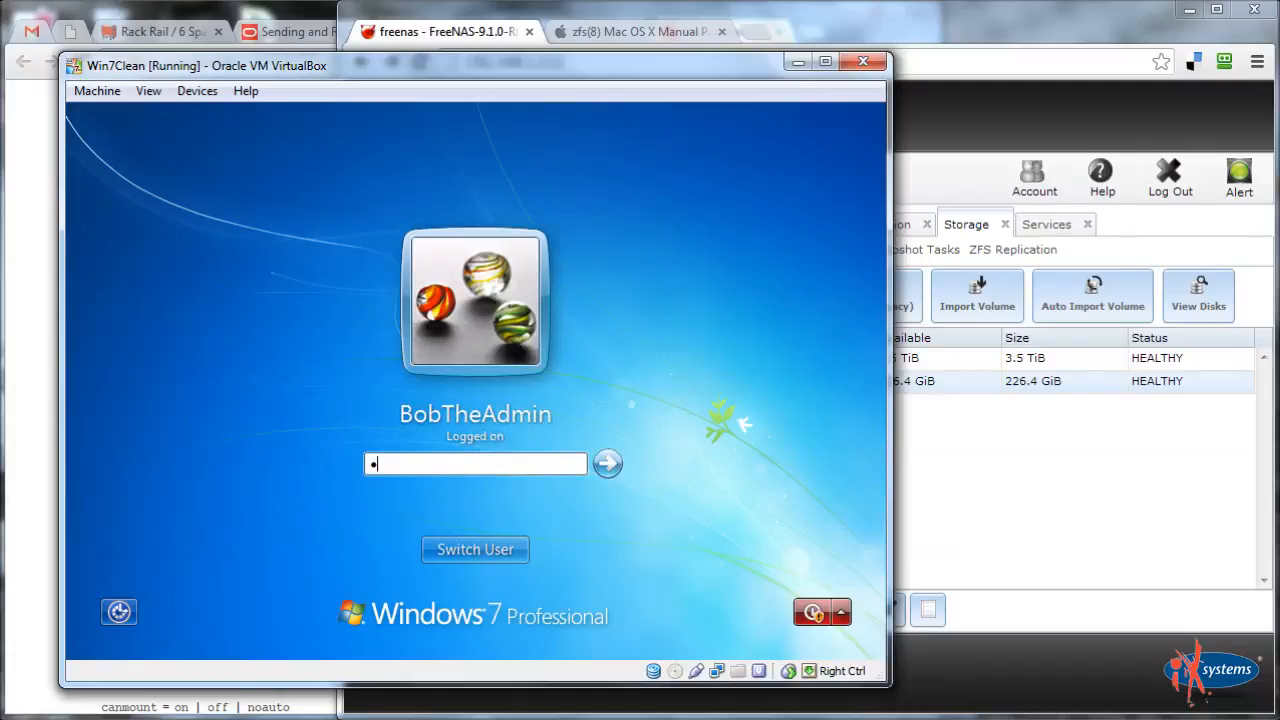
key(Return)
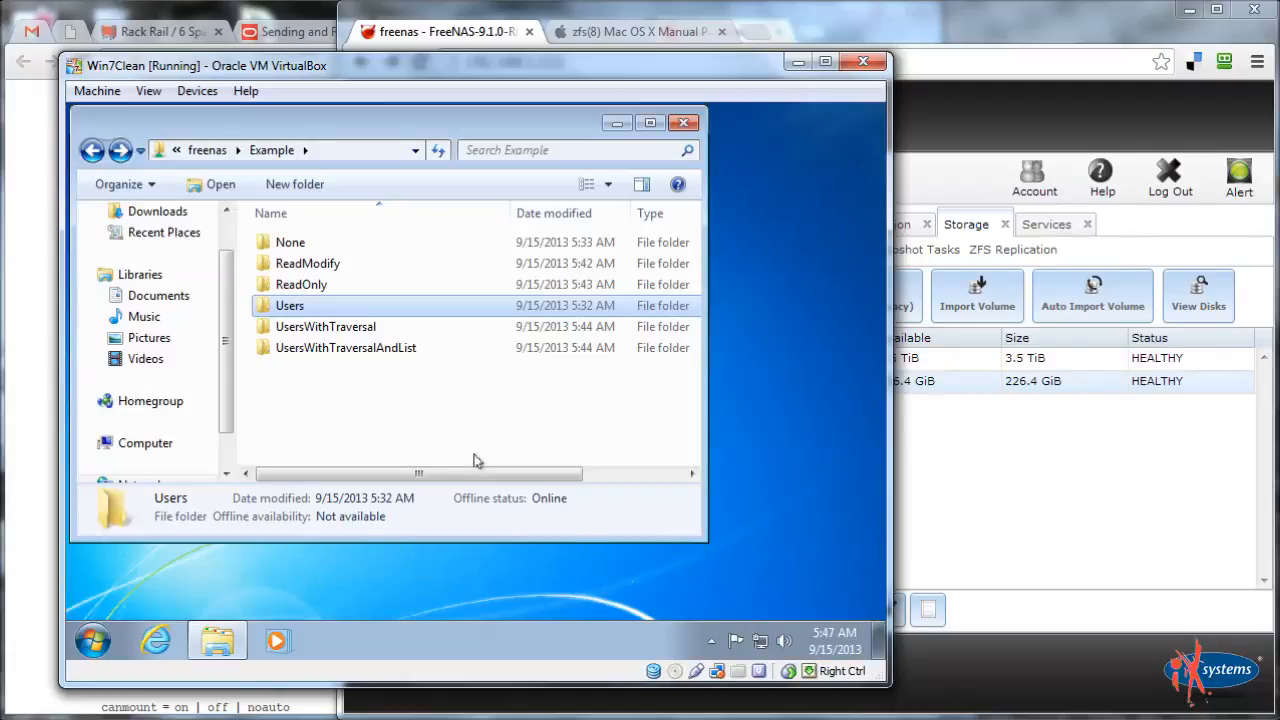
double_click(320, 325)
right_click(342, 323)
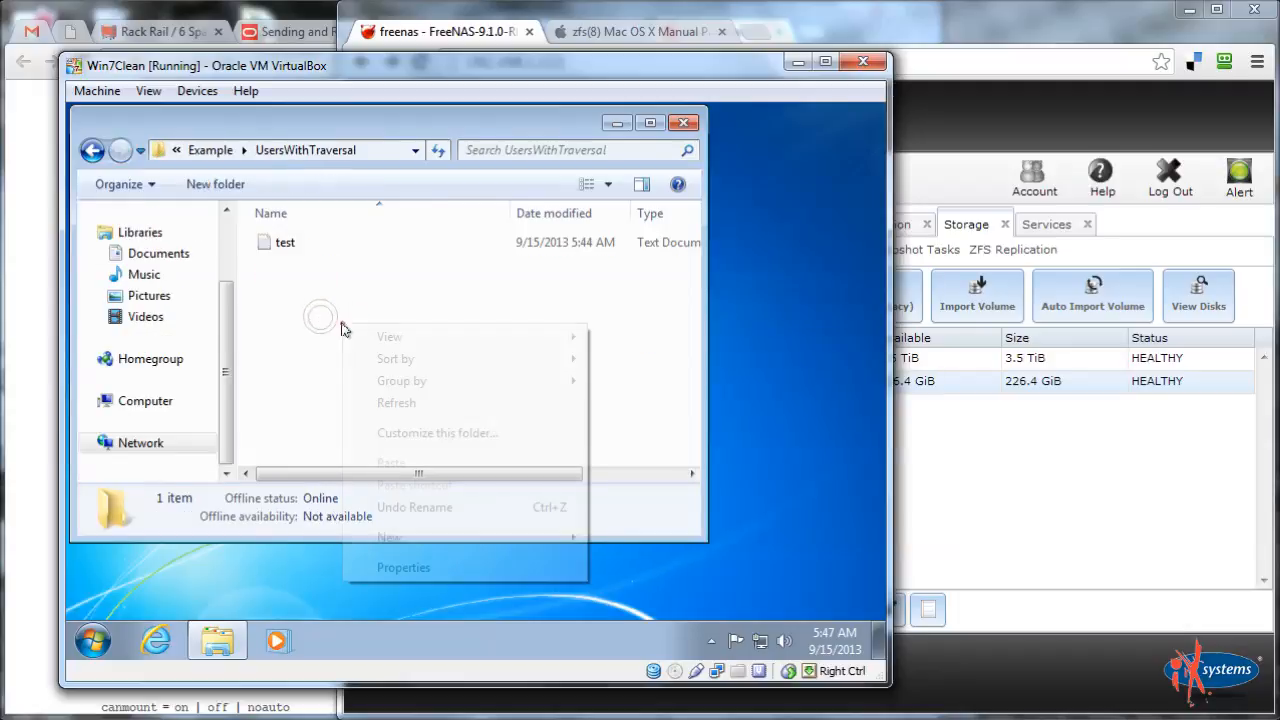
Create a new folder named Jim inside UsersWithTraversal
mouse_move(430, 533)
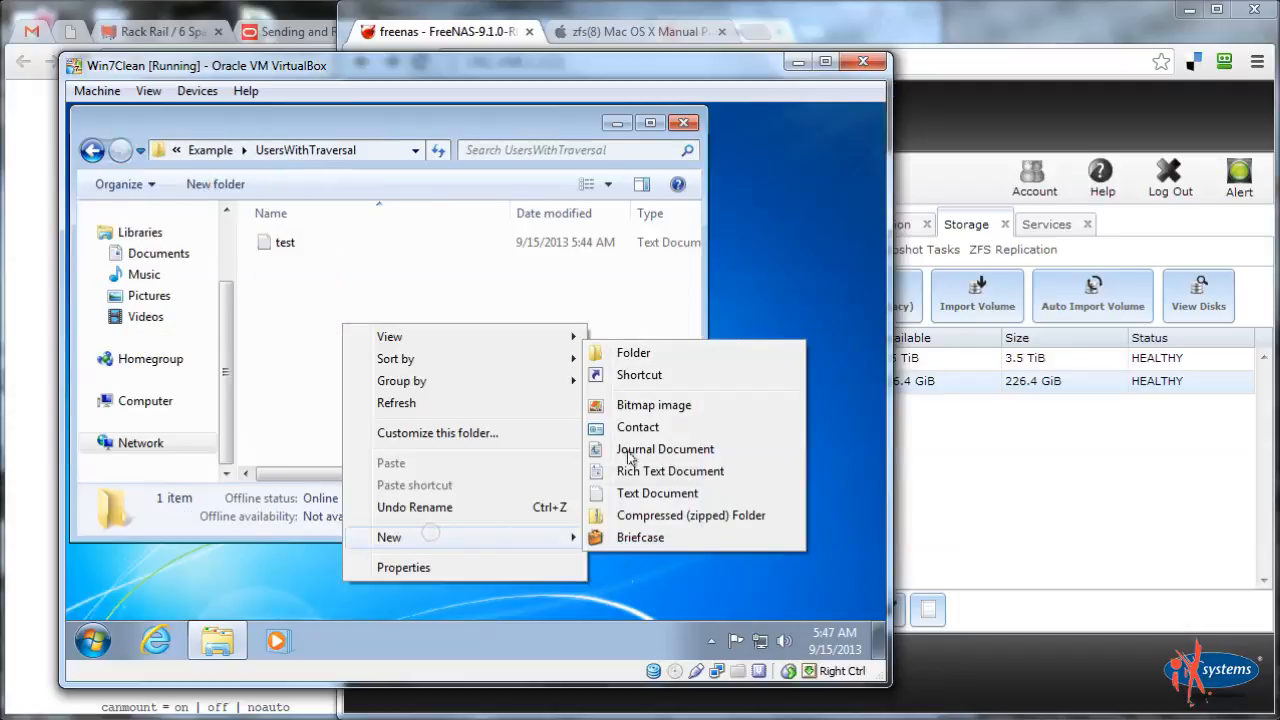
click(640, 356)
text(A folder Ji)
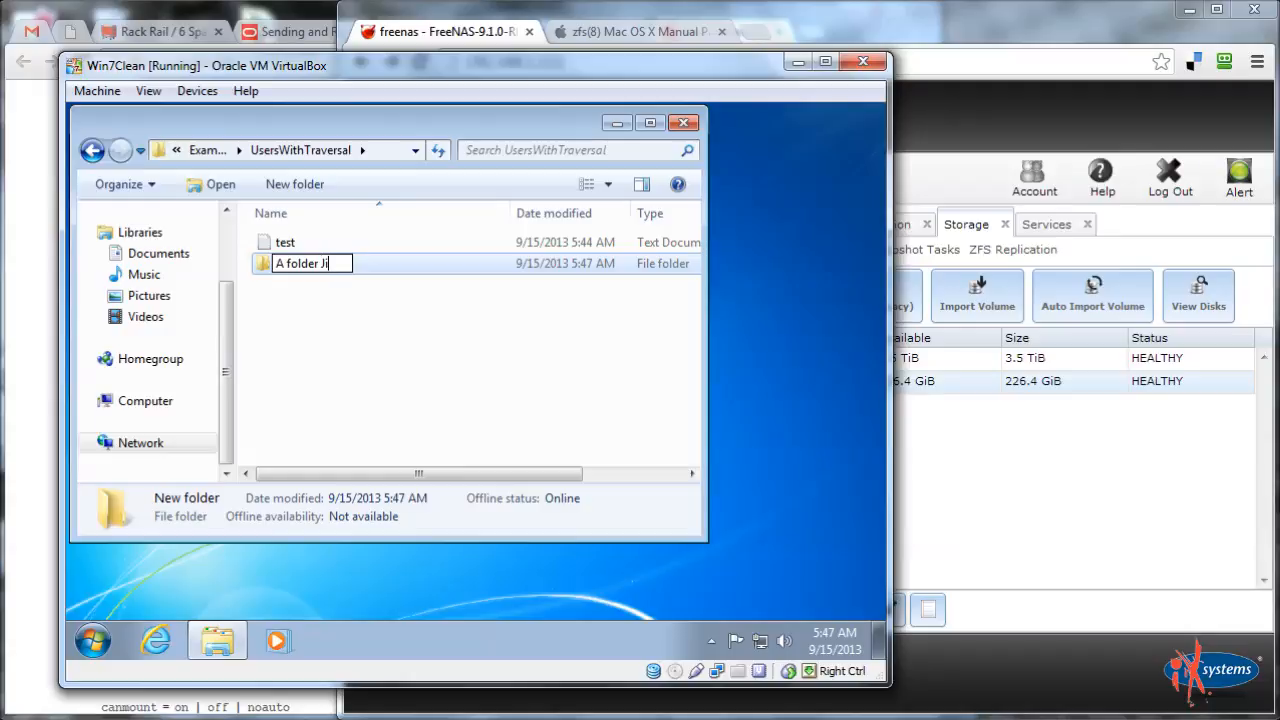
key(ctrl+a)
key(BackSpace)
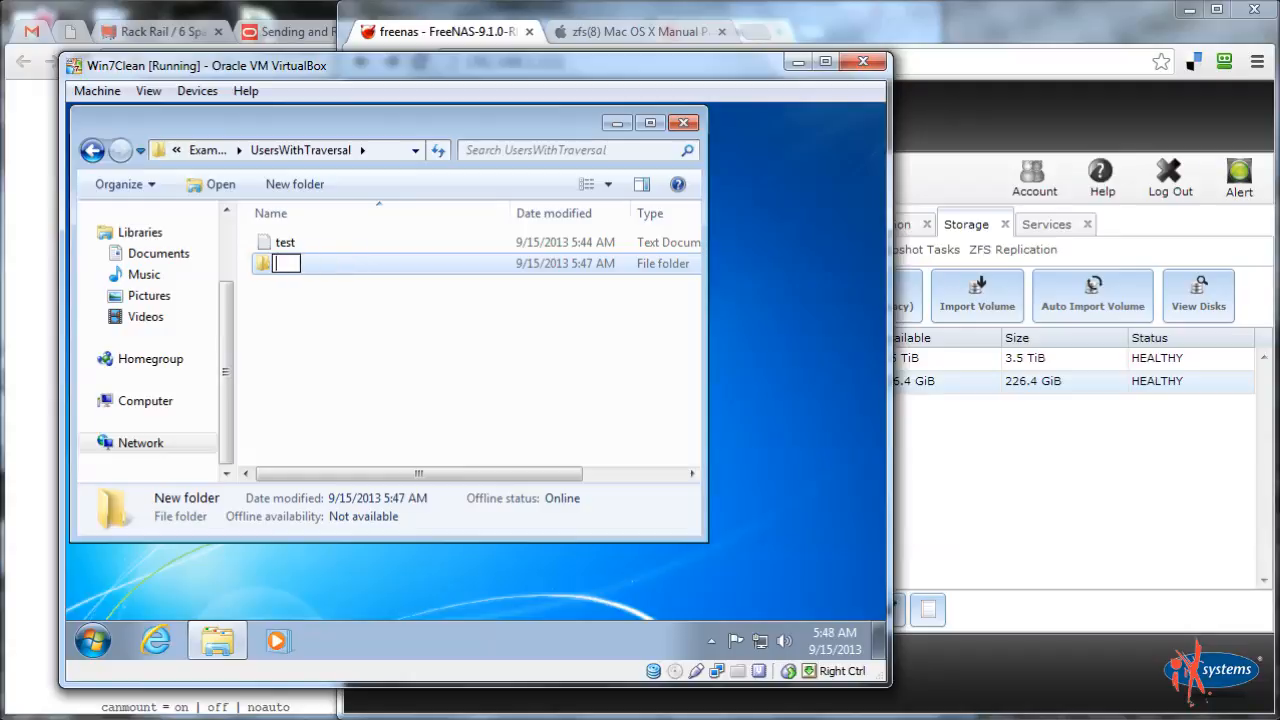
text(Jim)
key(Return)
Open the Jim folder's Security properties and select the standard user
right_click(288, 266)
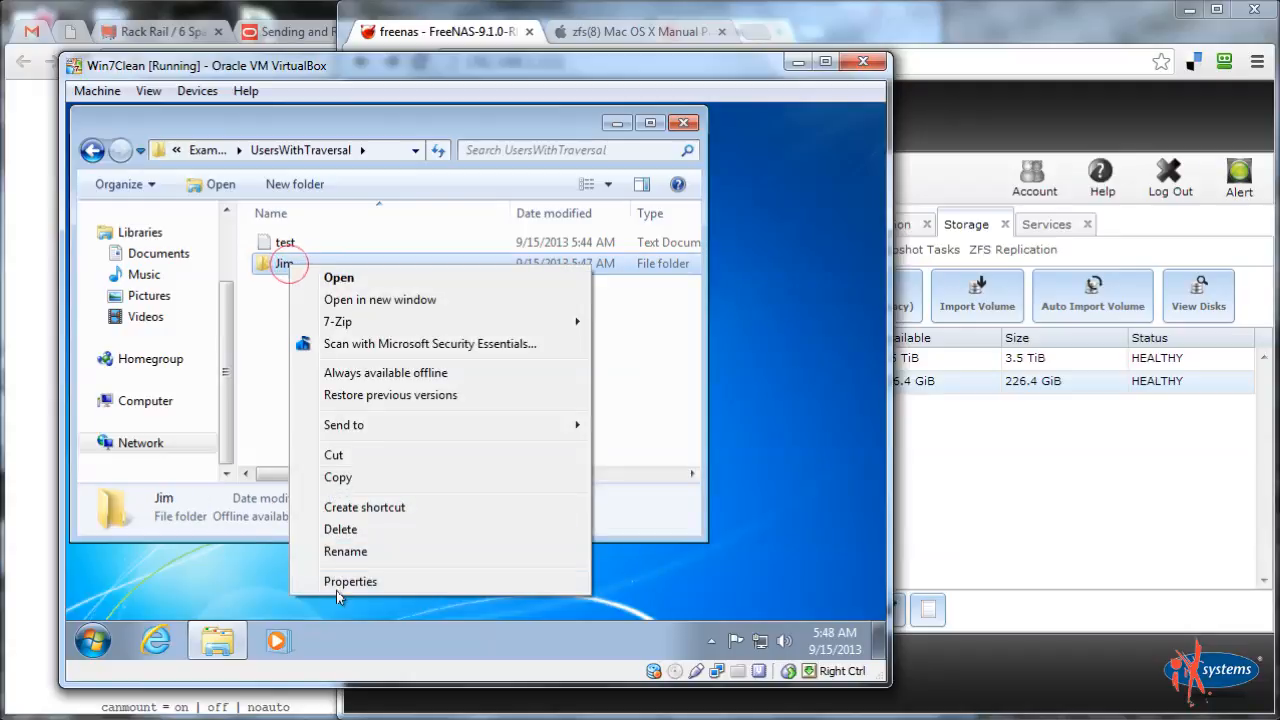
click(338, 586)
click(379, 201)
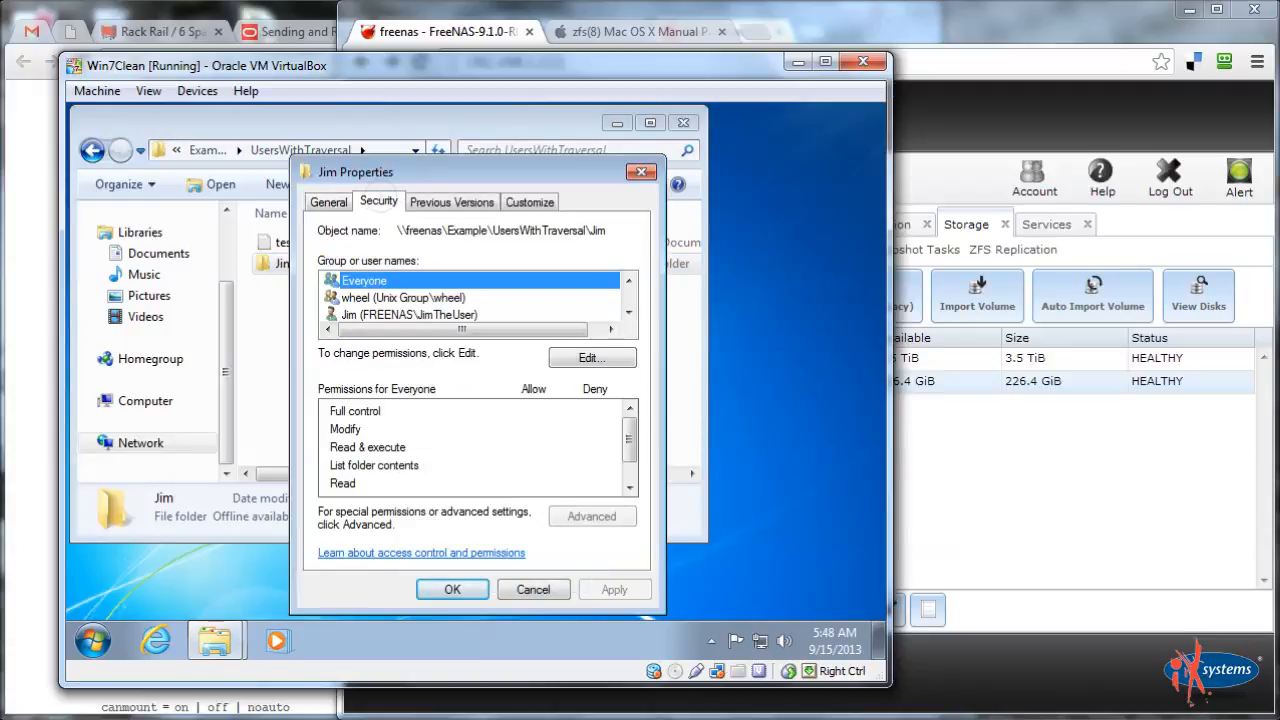
click(391, 315)
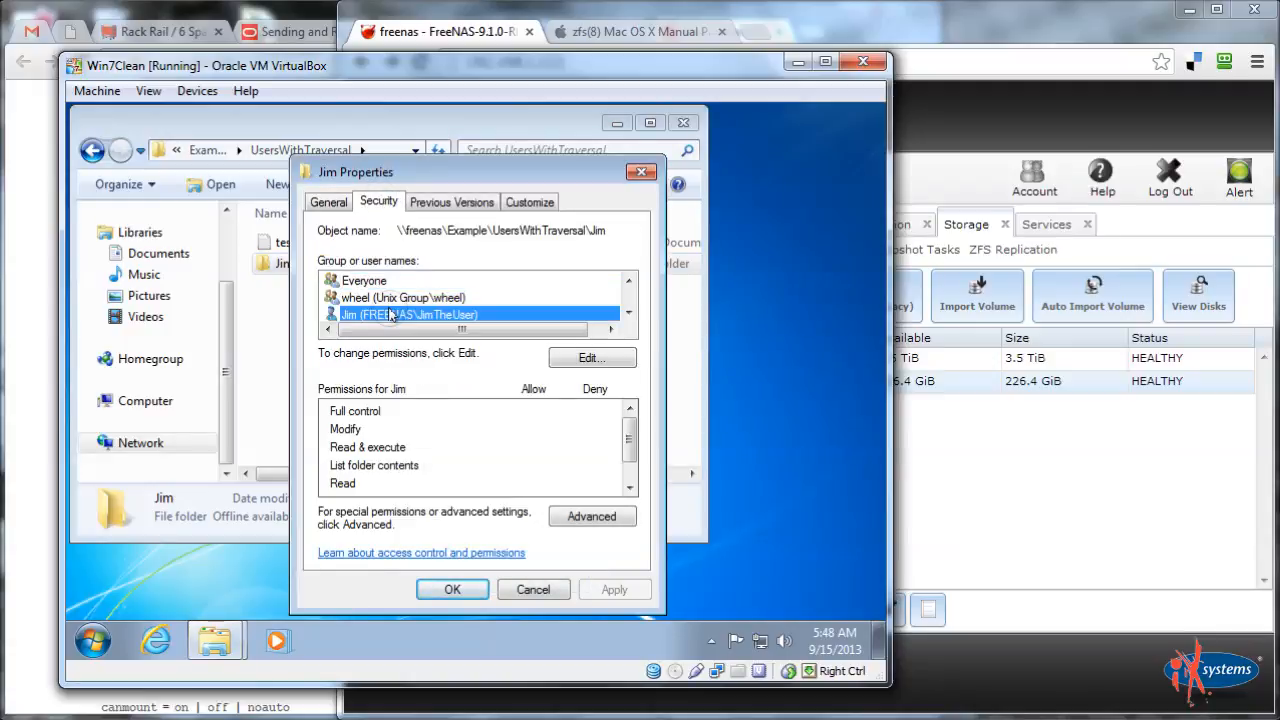
scroll(475, 338, down, 1)
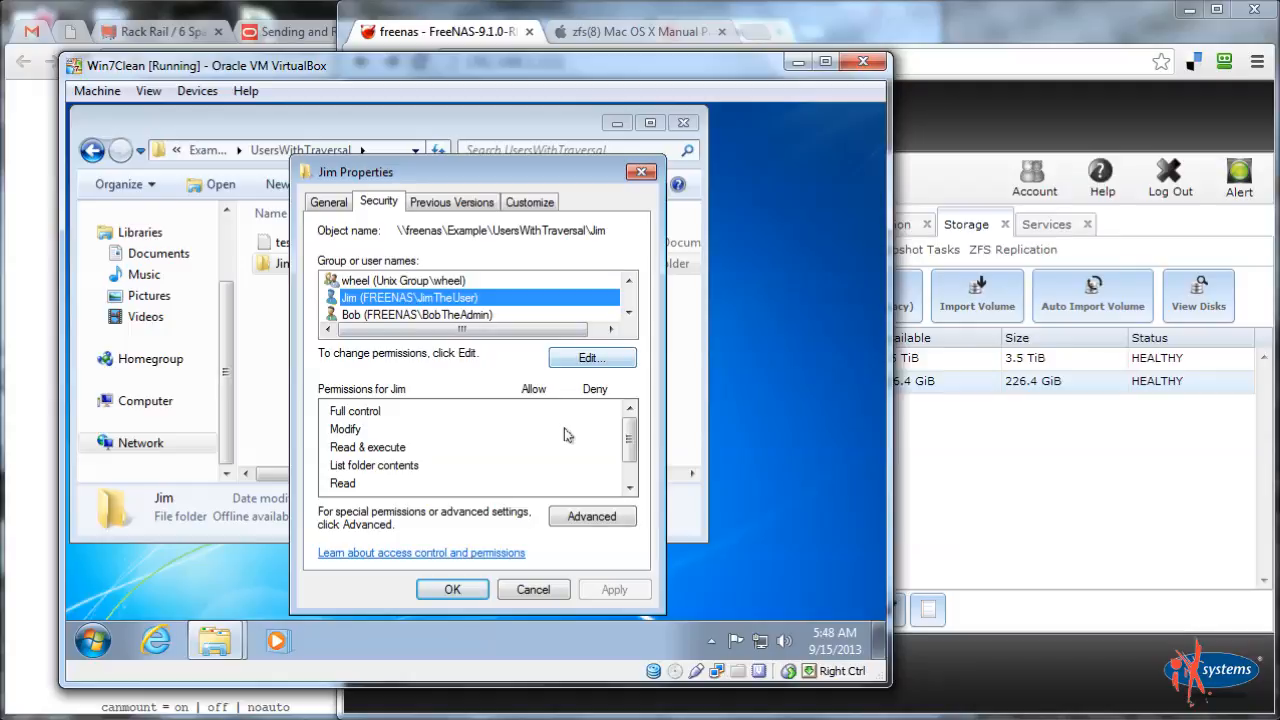
Inspect the standard user's entry in Advanced Security Settings, closing without changes
click(591, 517)
click(346, 370)
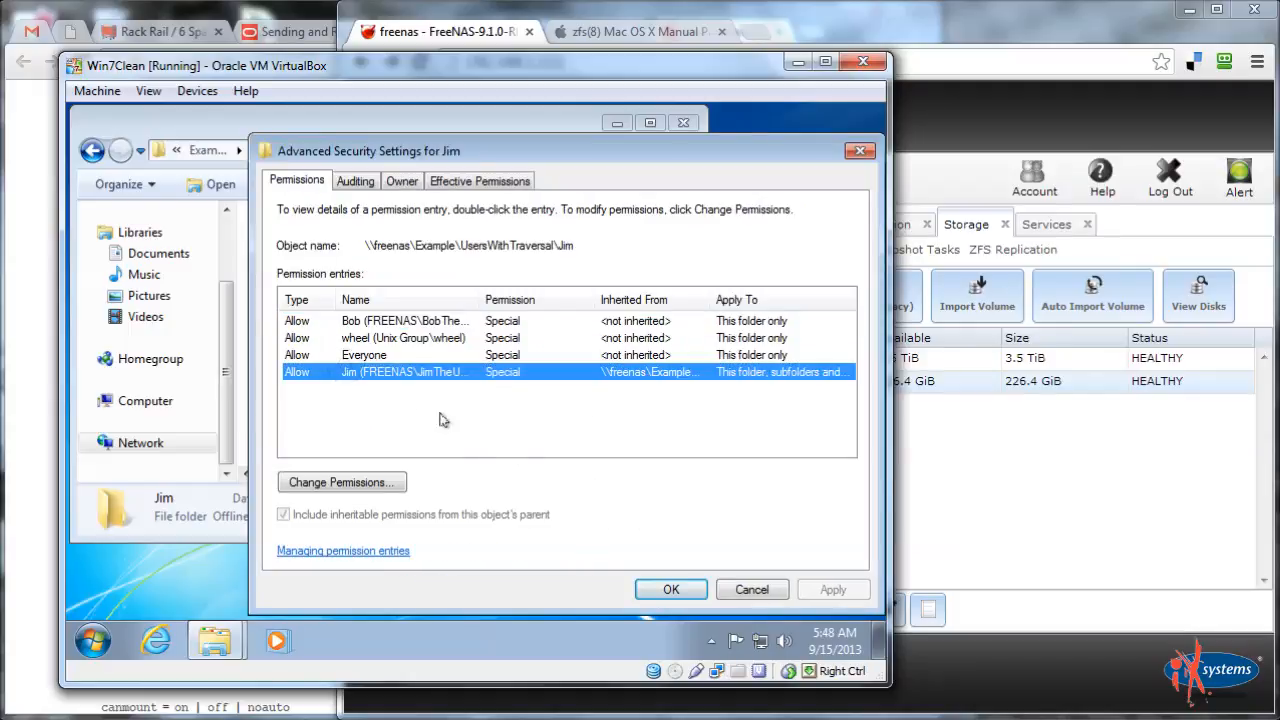
click(384, 484)
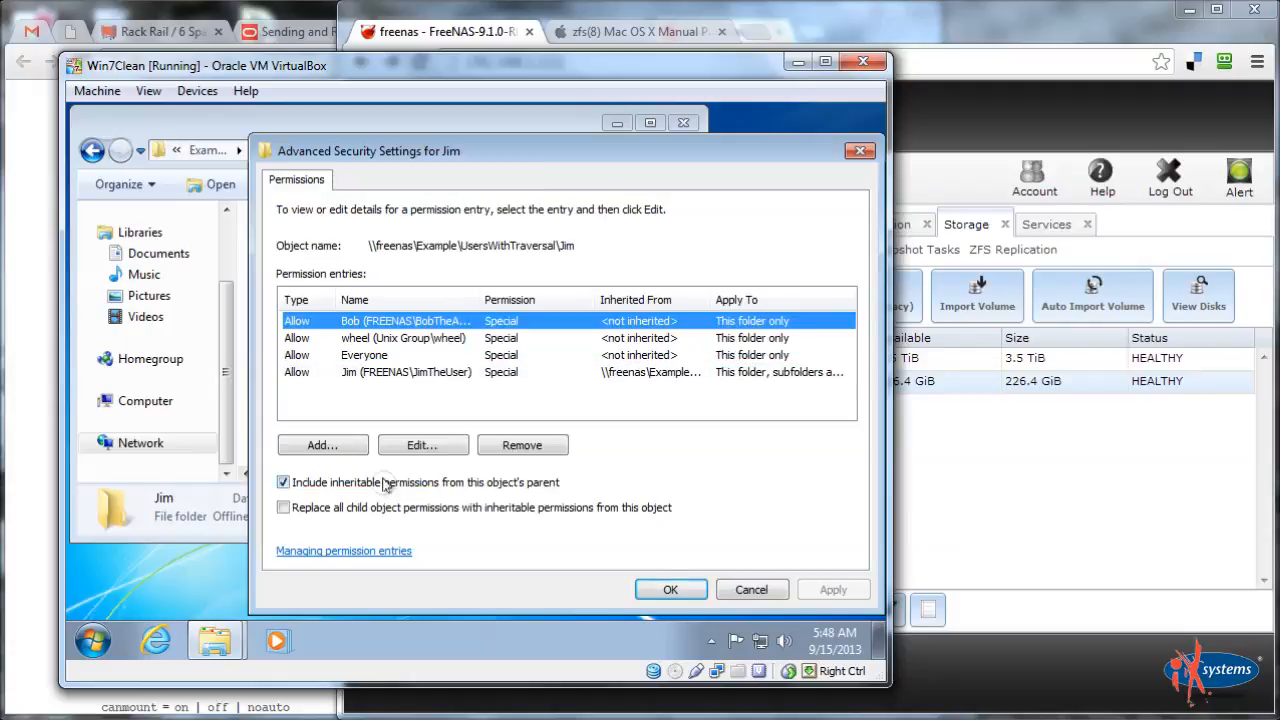
click(383, 372)
click(433, 445)
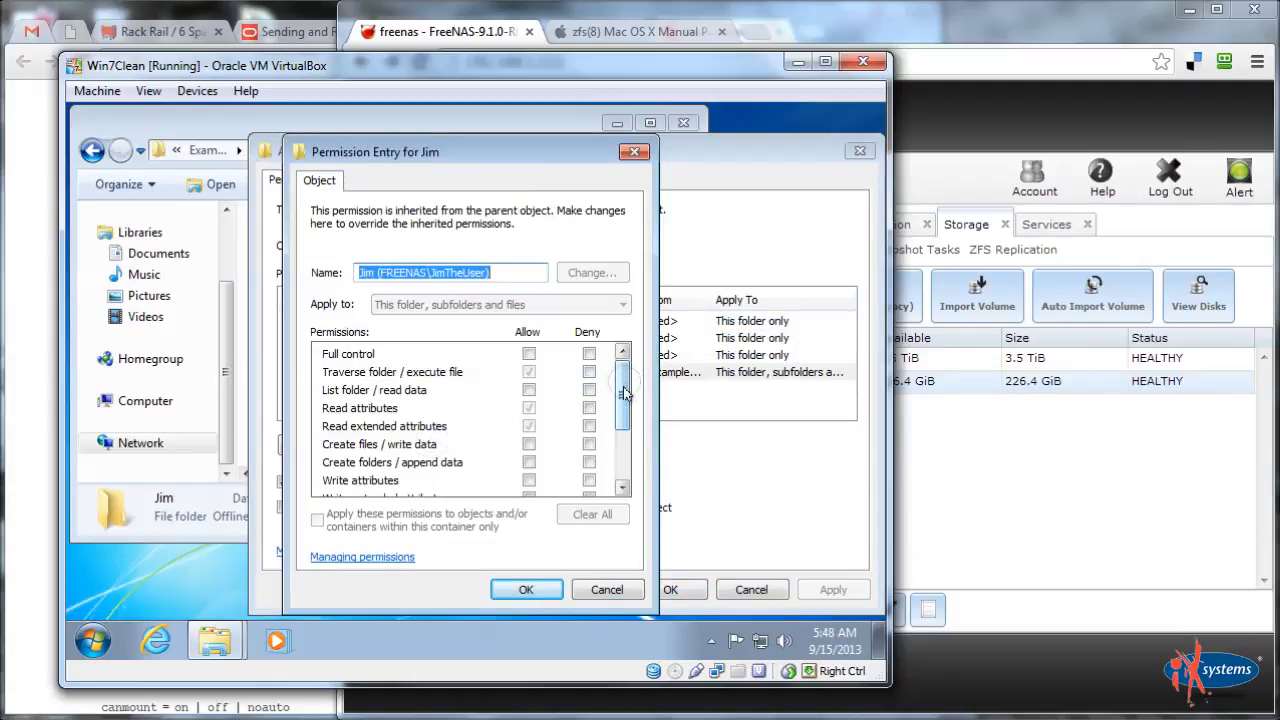
drag(622, 391, 622, 398)
click(606, 589)
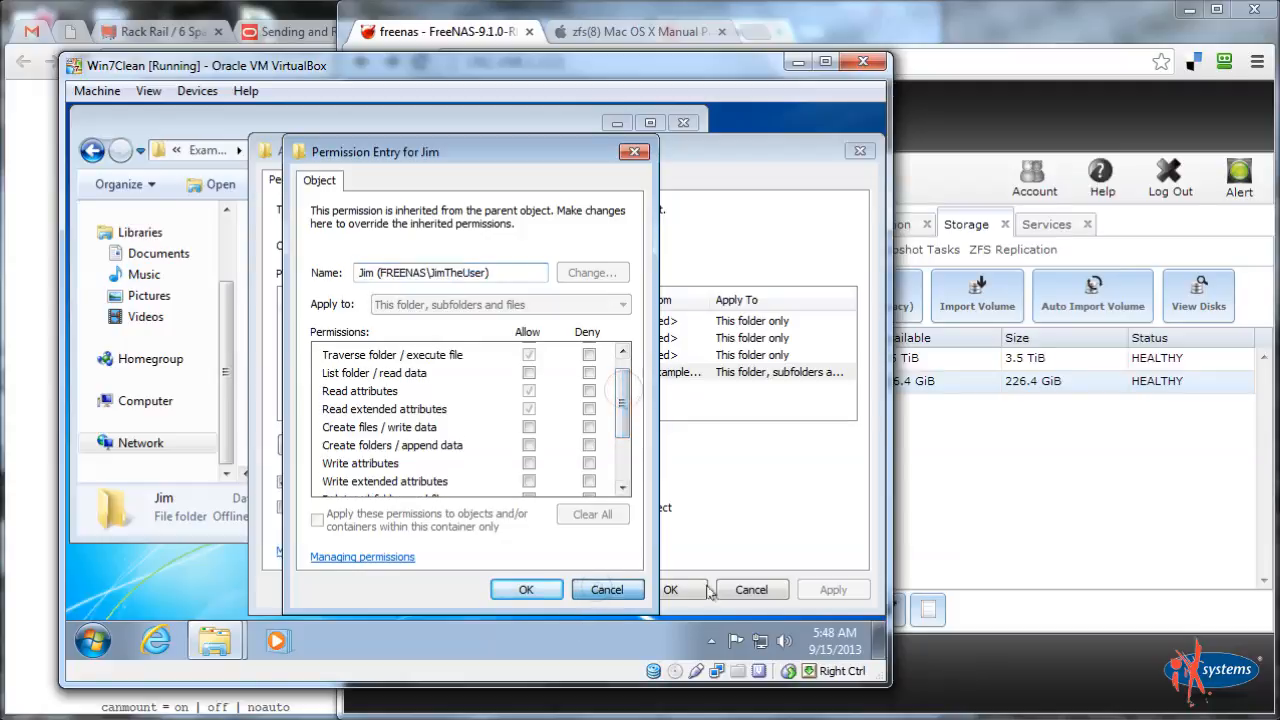
click(722, 597)
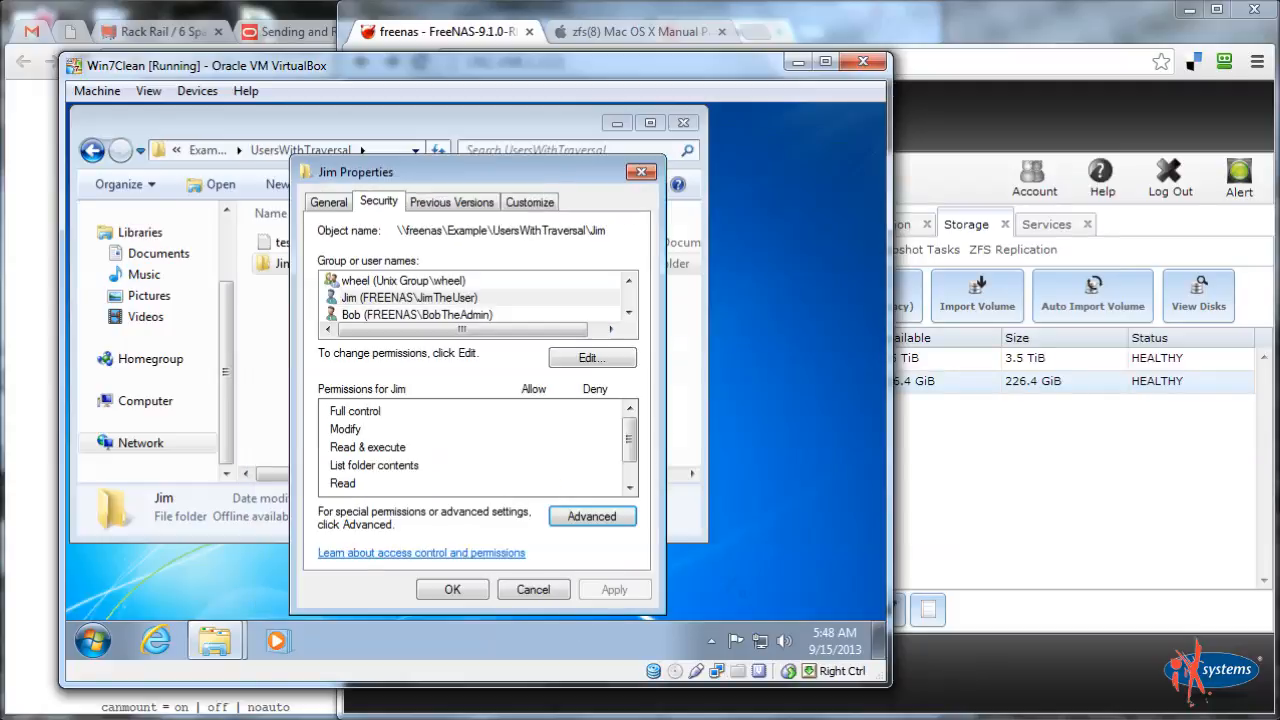
Grant the standard user Allow Modify on Jim, apply, and close the properties
click(443, 299)
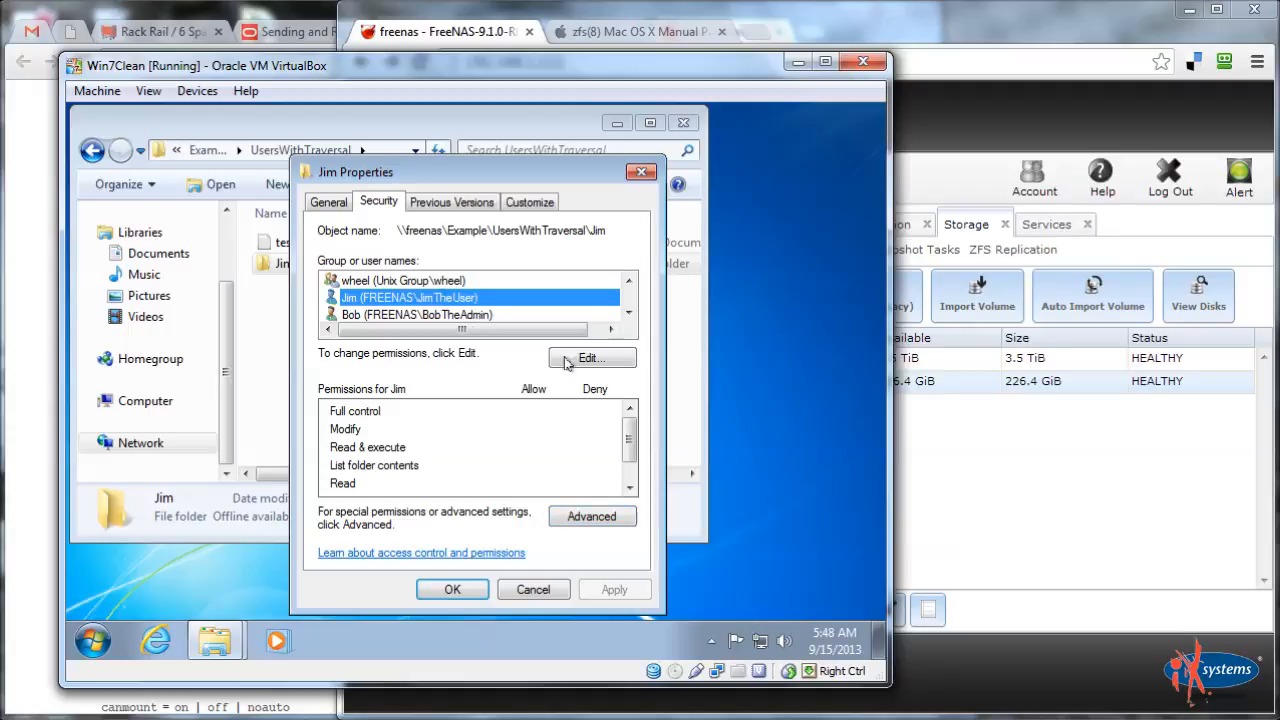
click(588, 358)
click(407, 318)
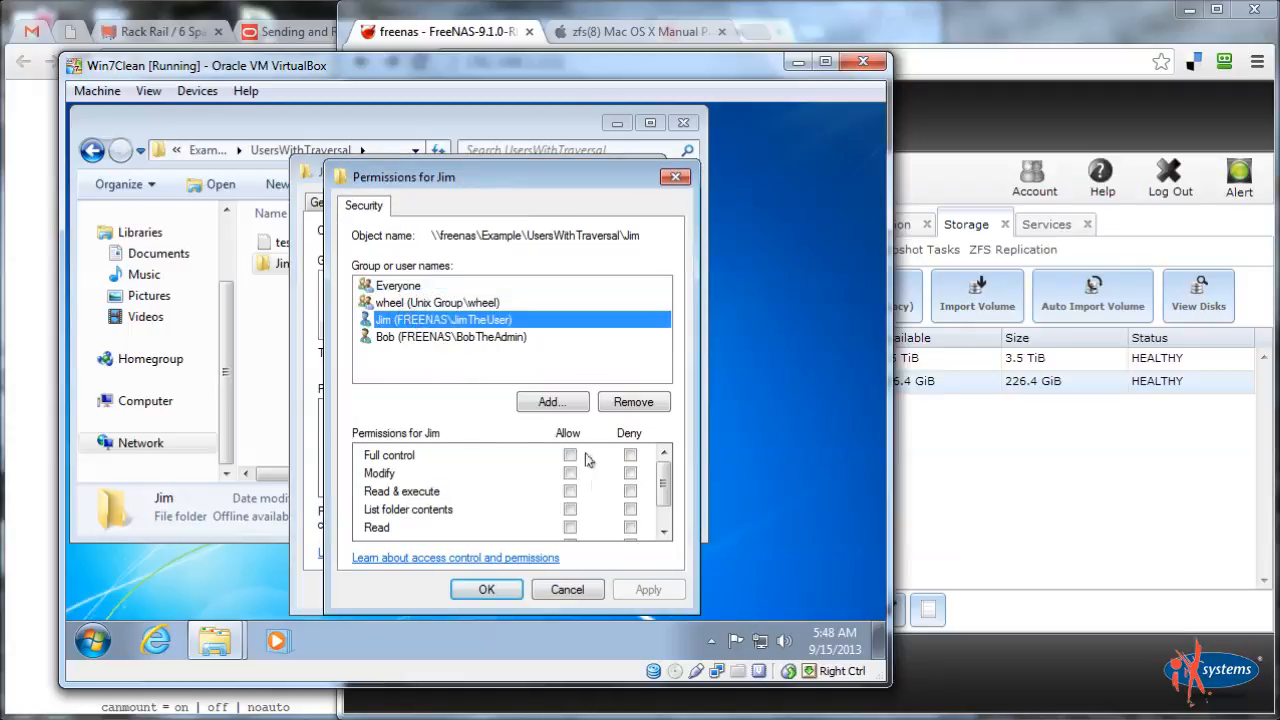
click(570, 474)
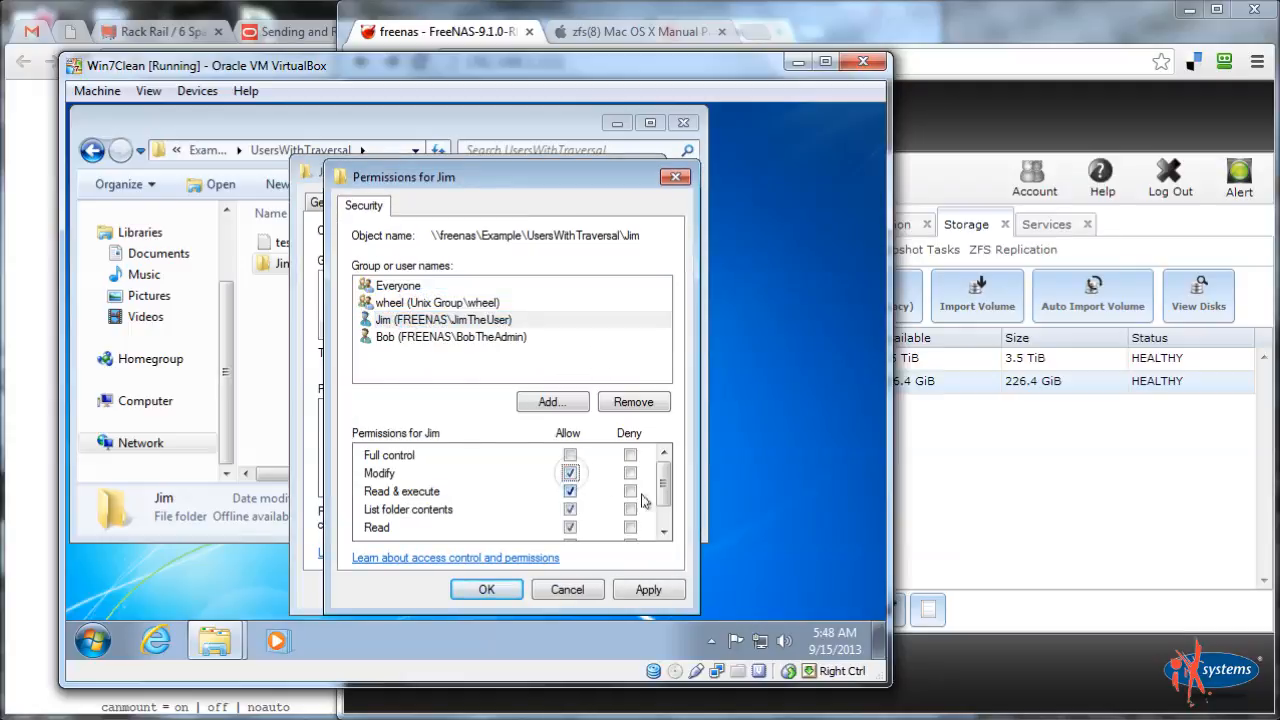
click(664, 533)
click(648, 589)
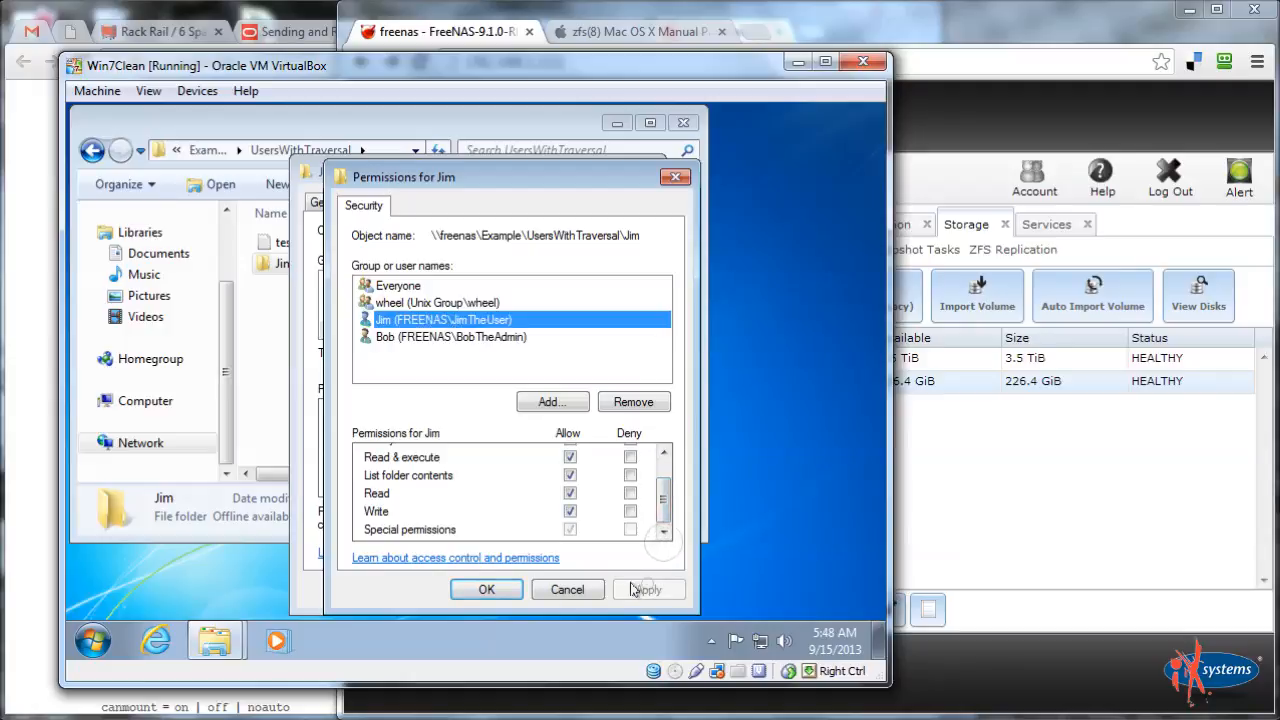
click(480, 589)
click(457, 589)
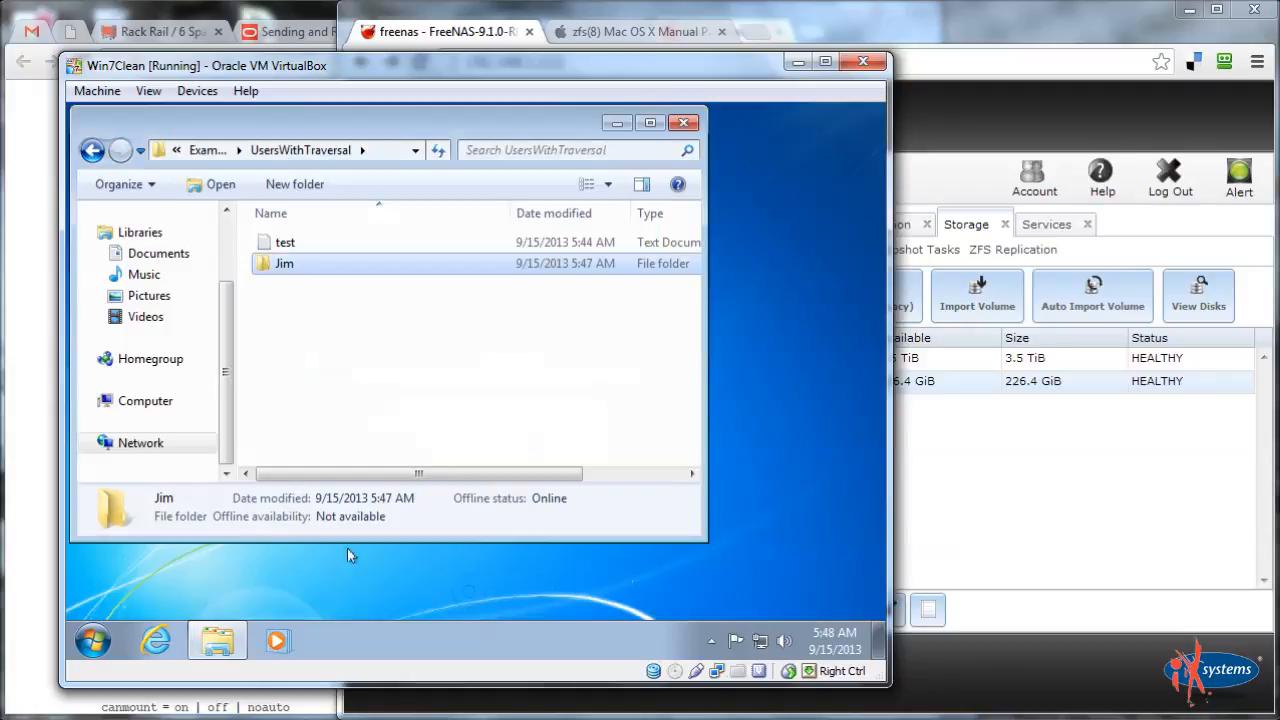
Check the standard user's permissions on UsersWithTraversal in its Security editor, cancelling out
click(208, 150)
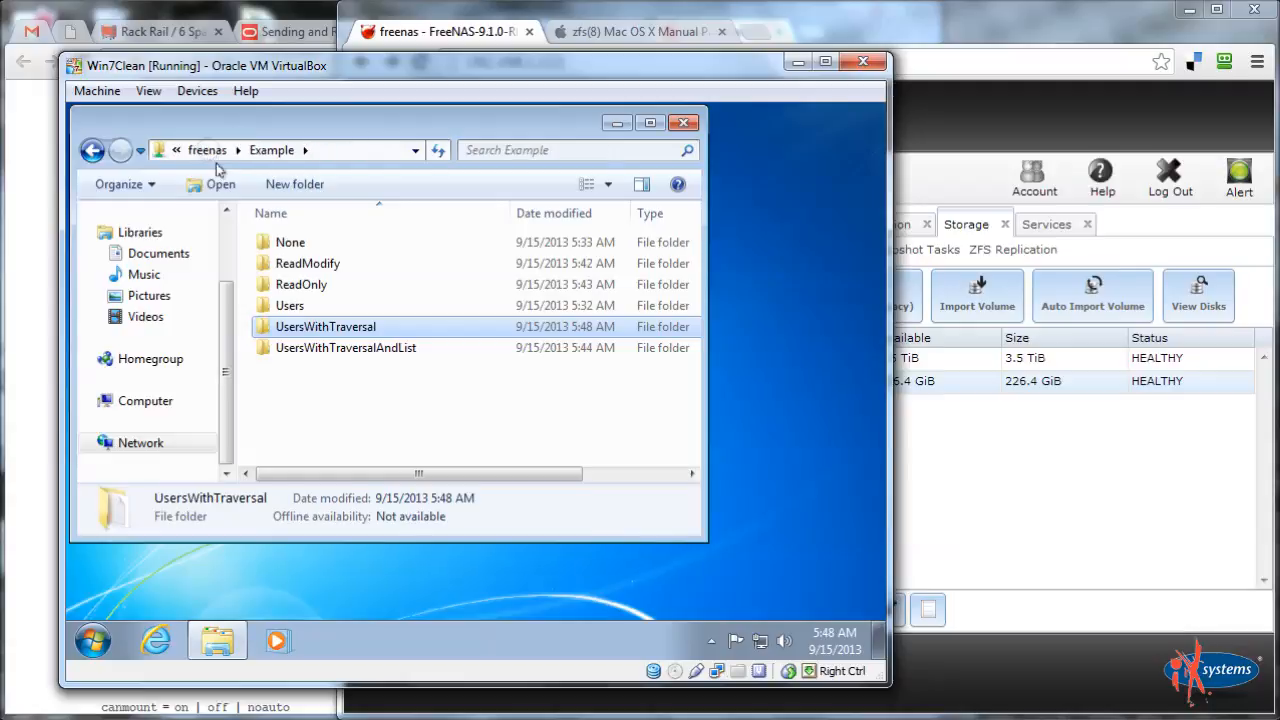
right_click(303, 327)
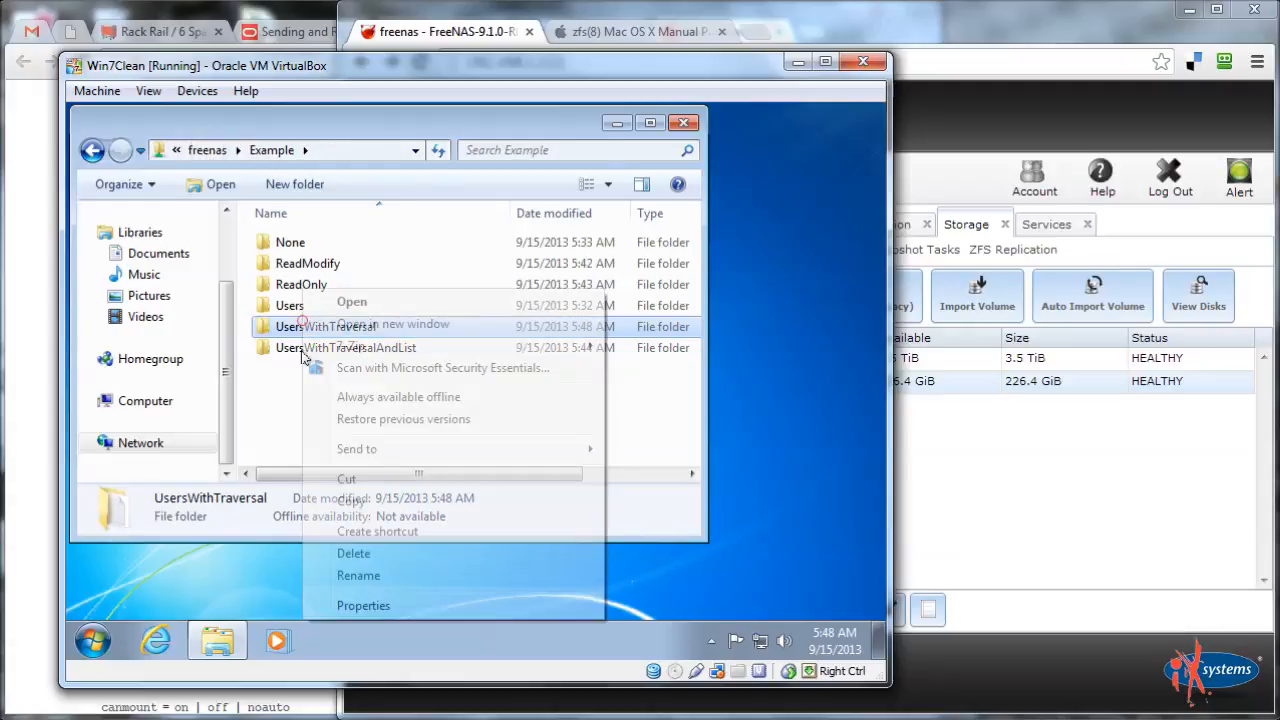
click(350, 602)
click(392, 202)
click(405, 316)
click(604, 358)
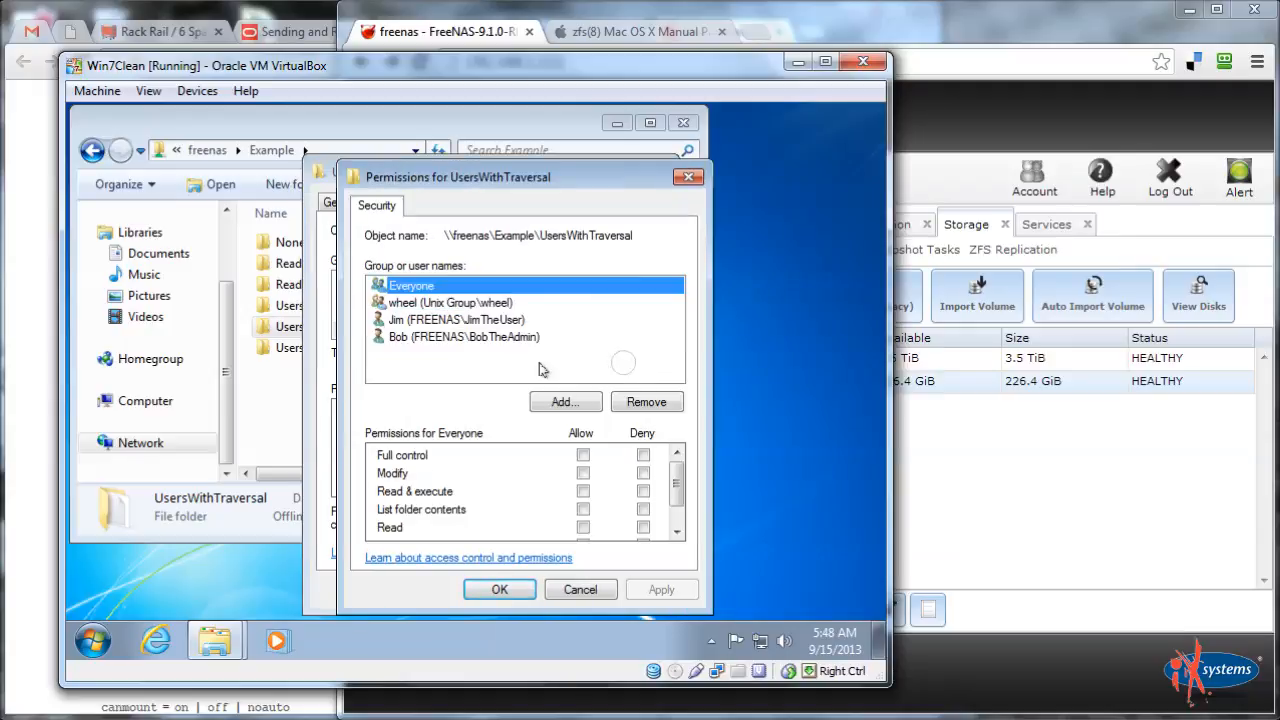
click(470, 320)
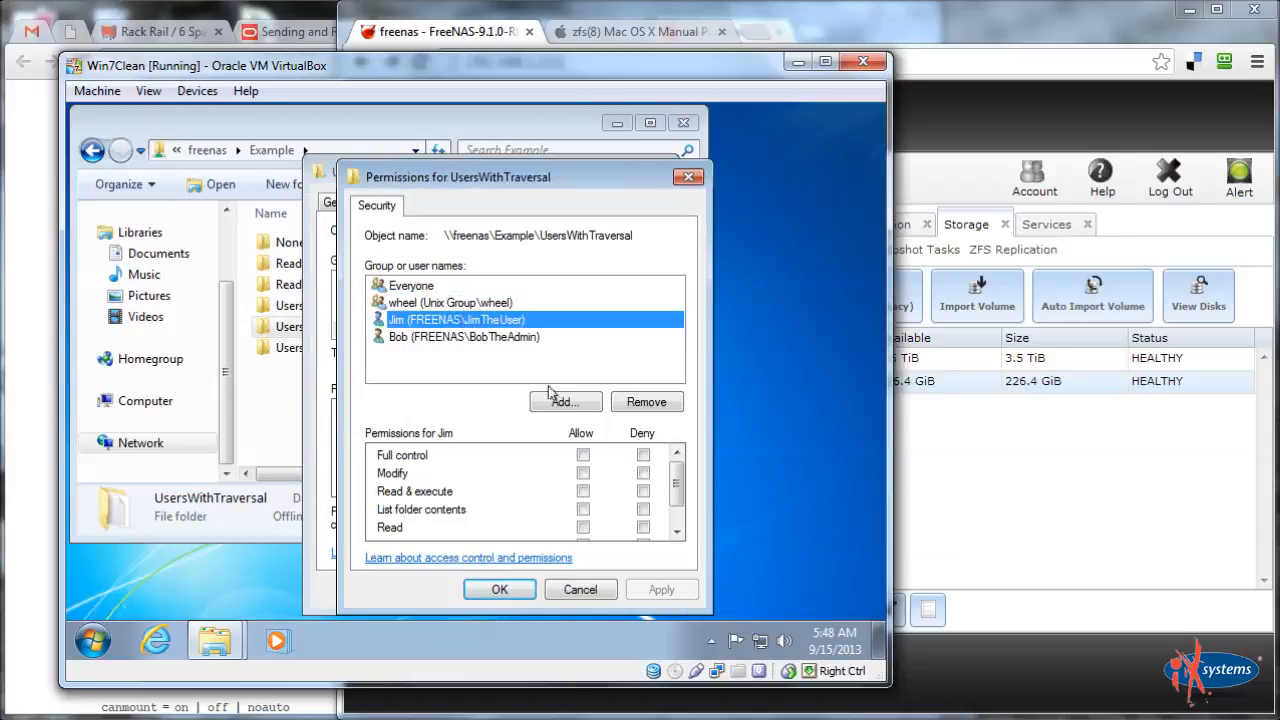
click(584, 595)
Review the standard user's advanced permission entry, cancel all dialogs, and open UsersWithTraversal
click(583, 516)
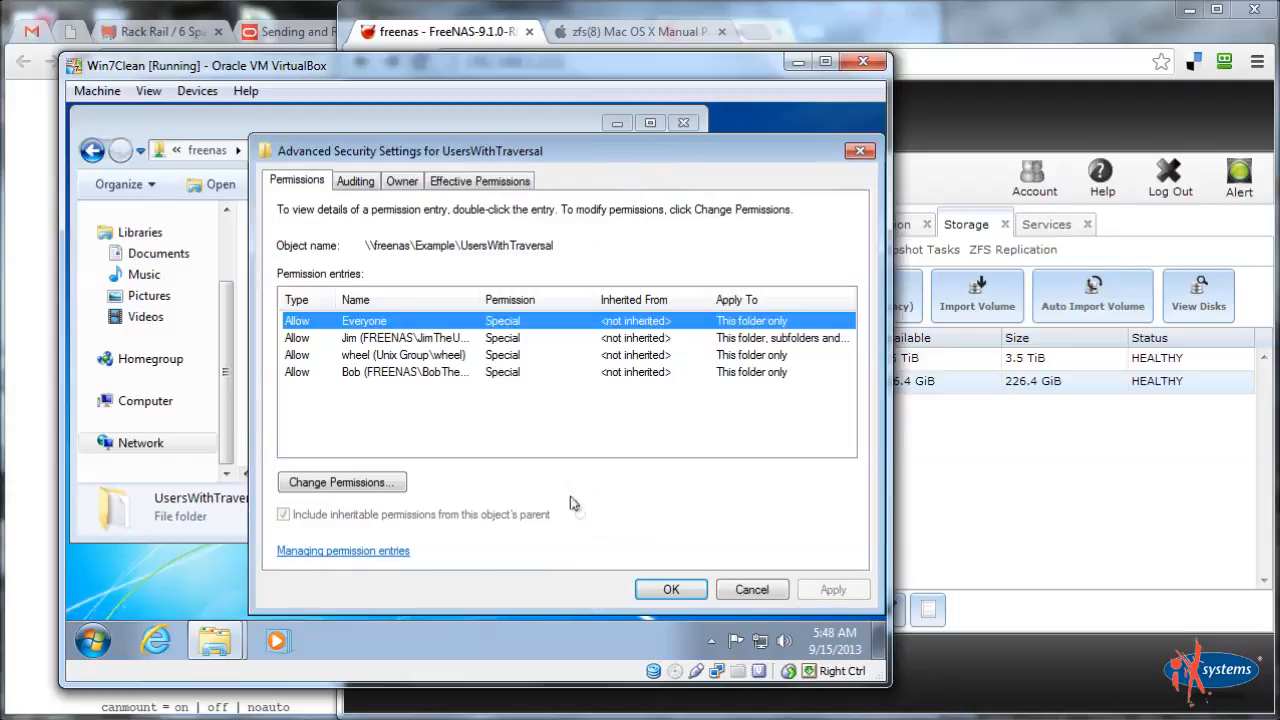
click(395, 341)
click(380, 482)
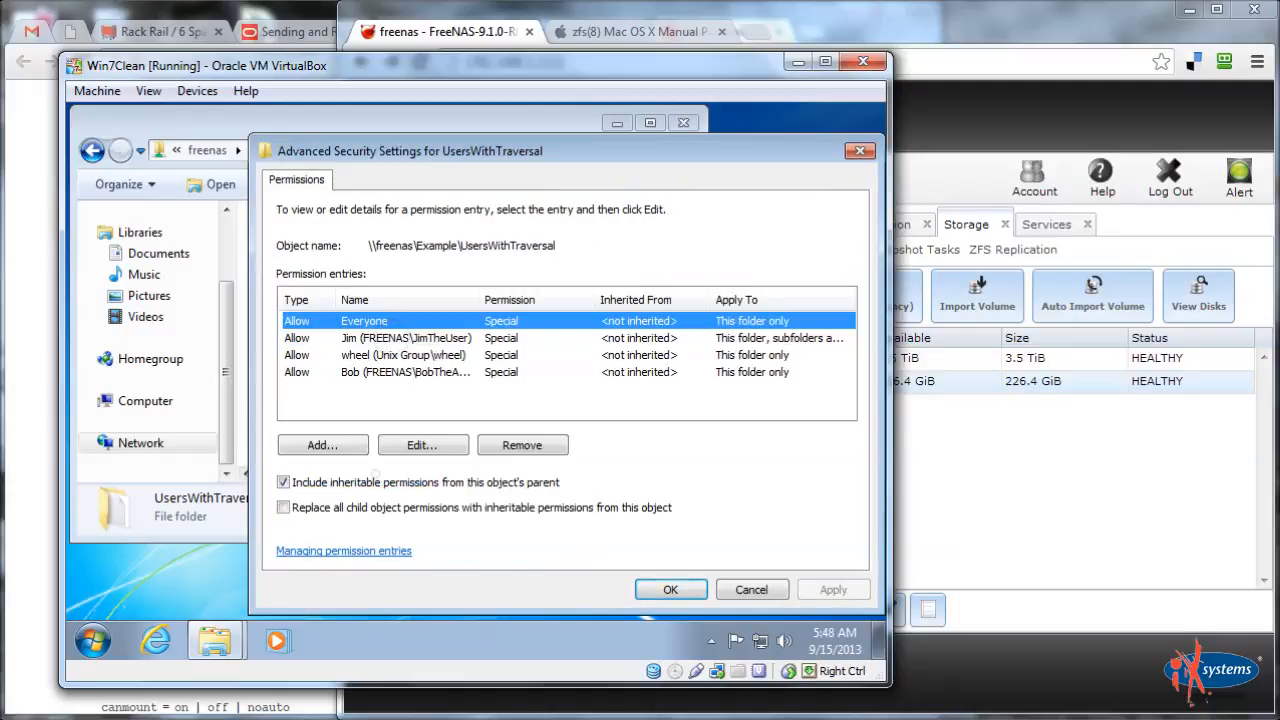
click(378, 339)
click(421, 445)
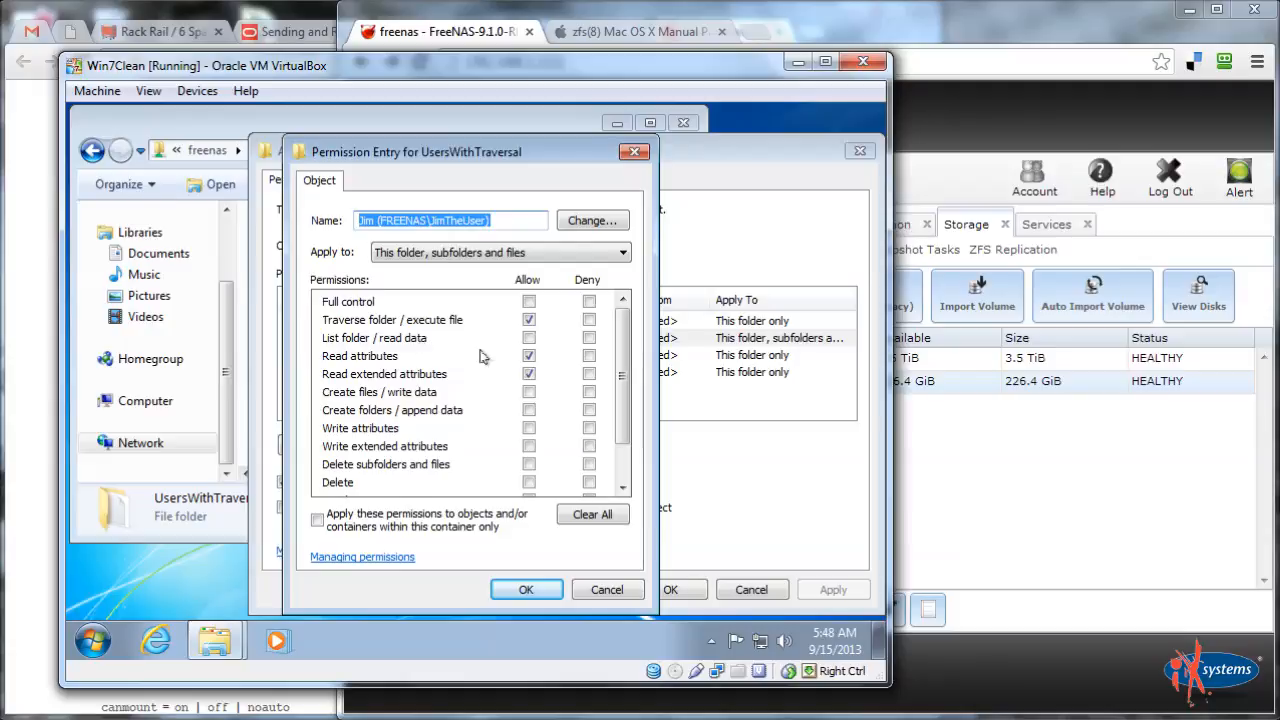
click(606, 589)
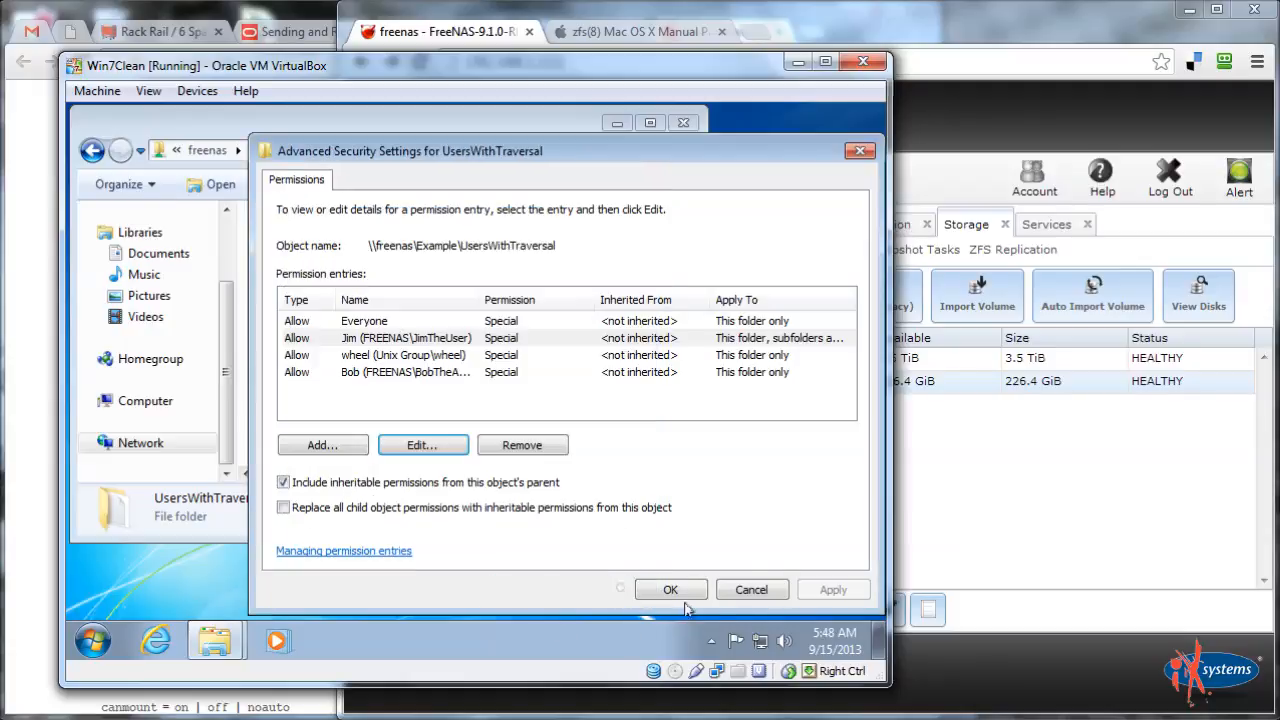
click(751, 590)
click(751, 590)
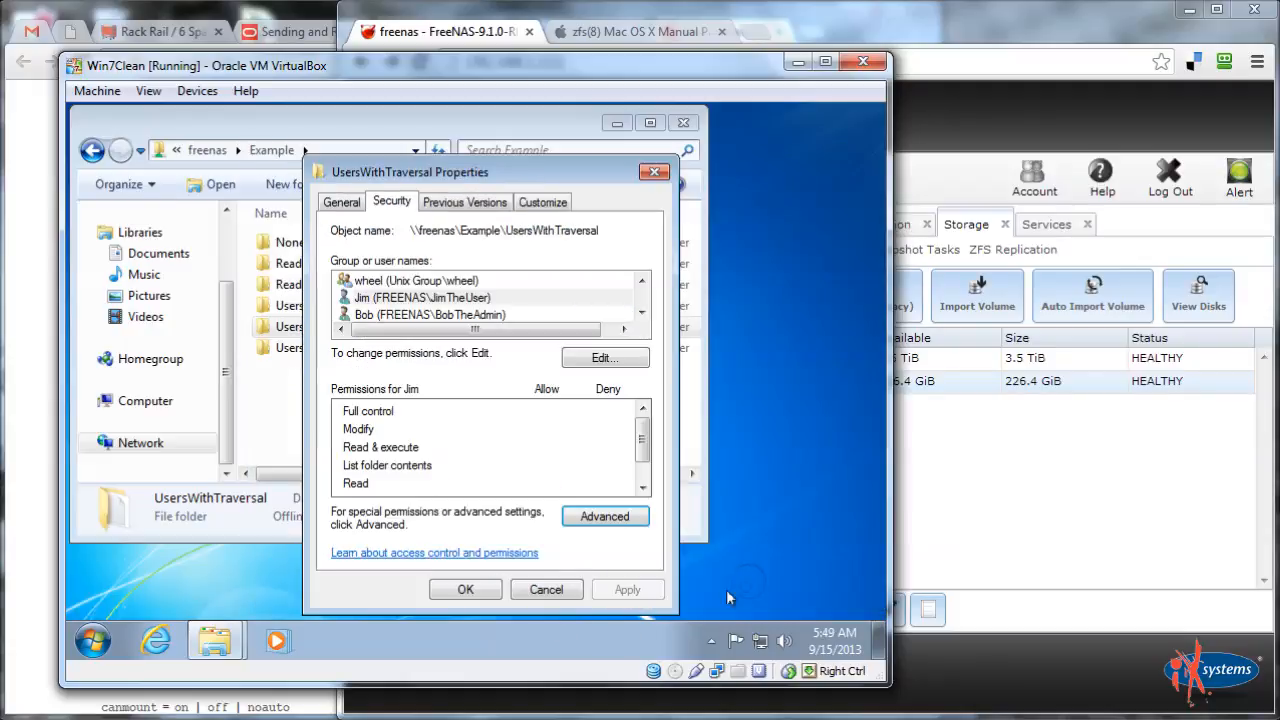
click(531, 592)
double_click(291, 326)
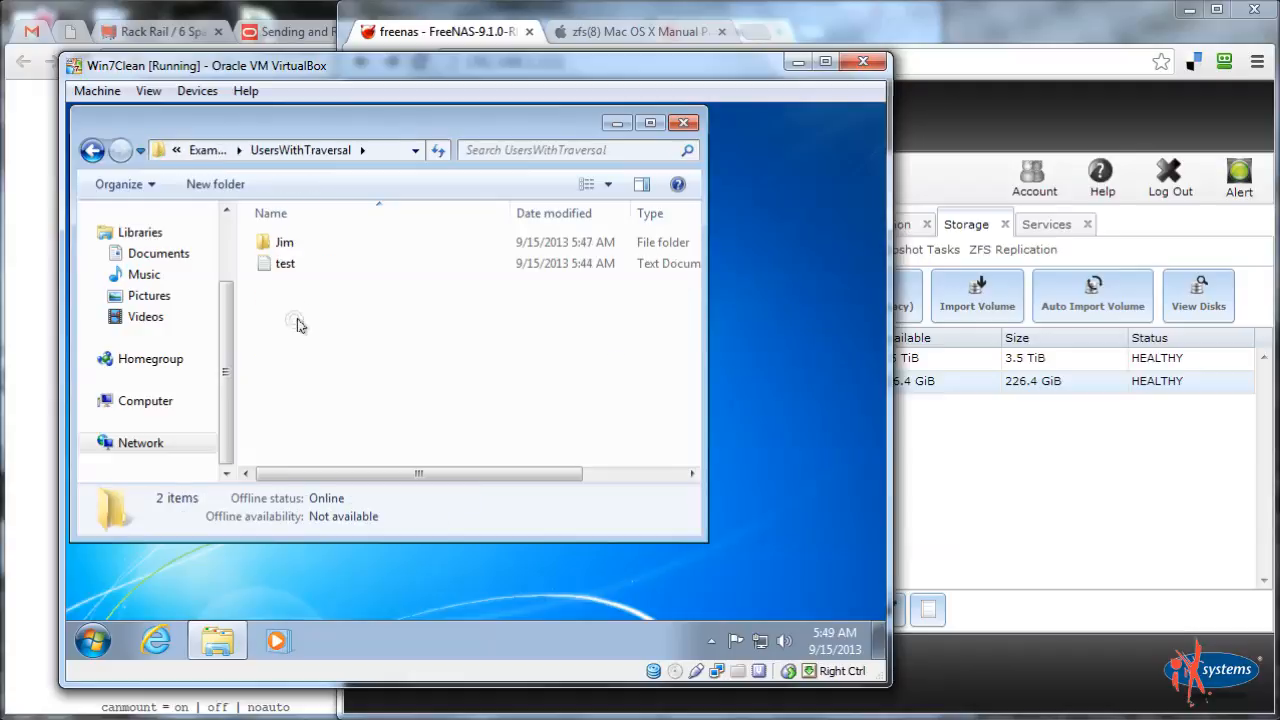
Log off, sign back in as the standard user, and confirm UsersWithTraversal is still denied
click(280, 248)
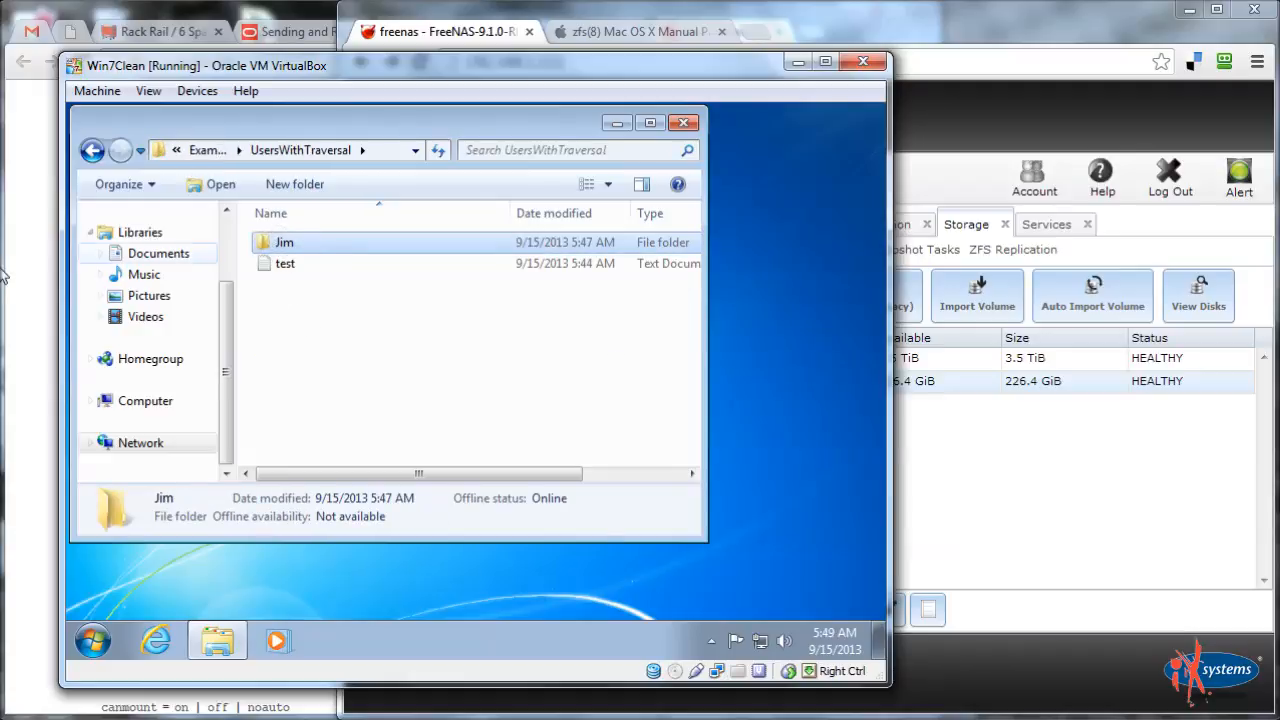
mouse_move(1, 276)
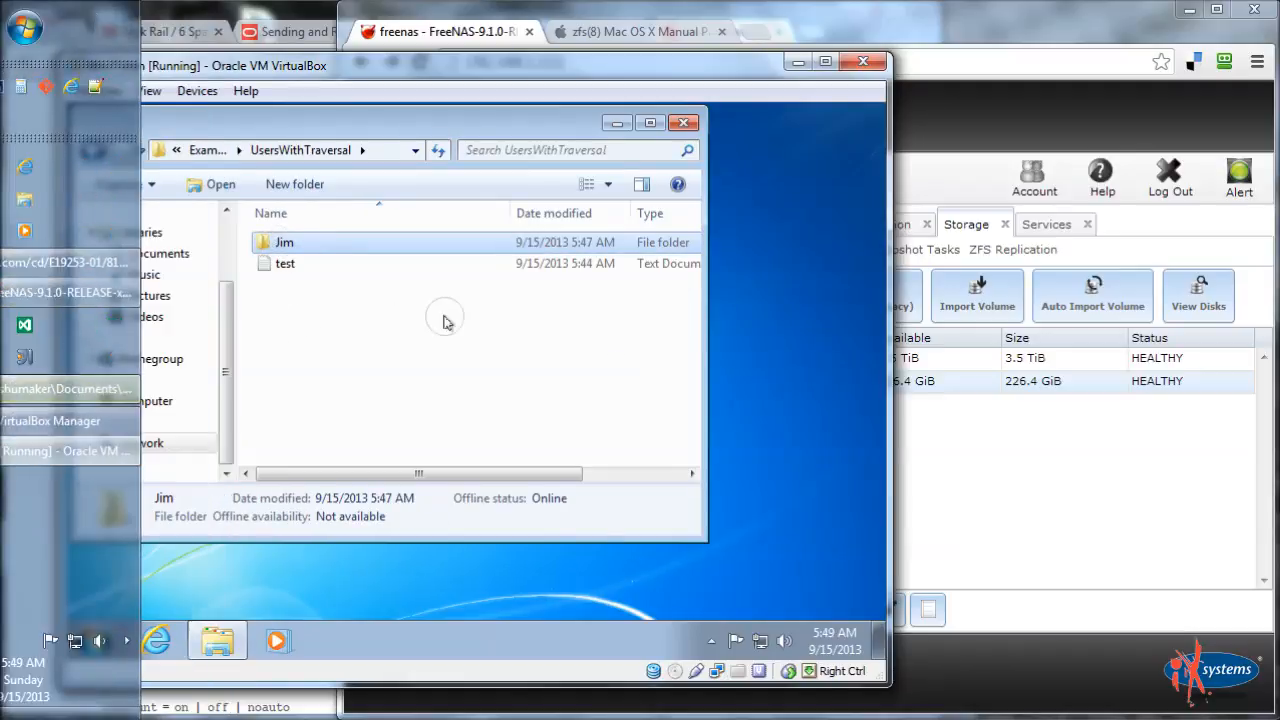
click(92, 641)
click(436, 588)
click(514, 512)
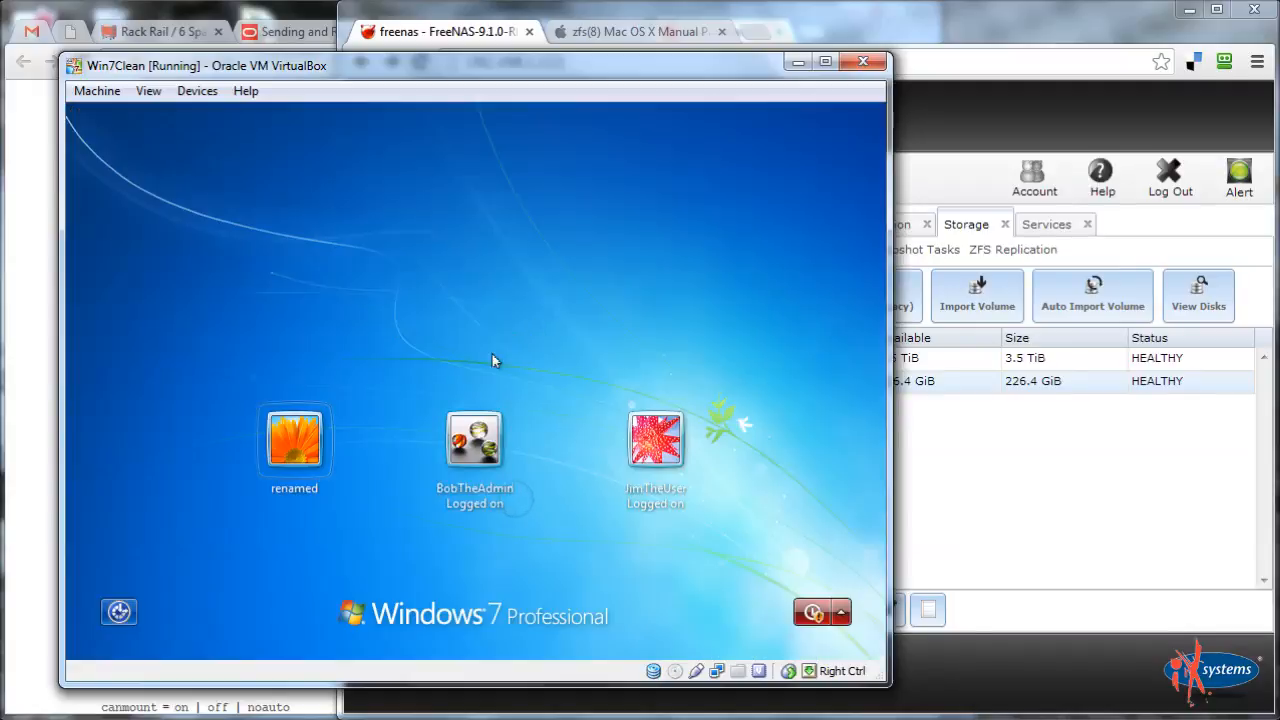
click(651, 452)
text(password)
key(Return)
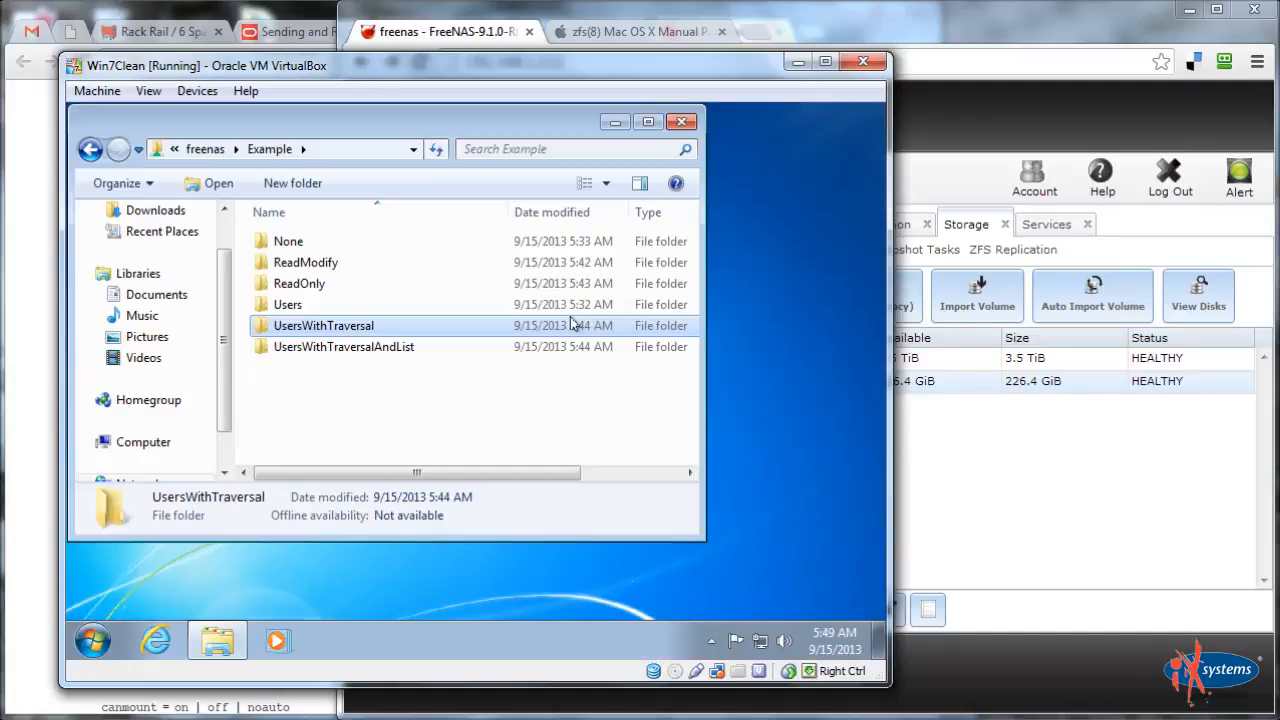
double_click(355, 330)
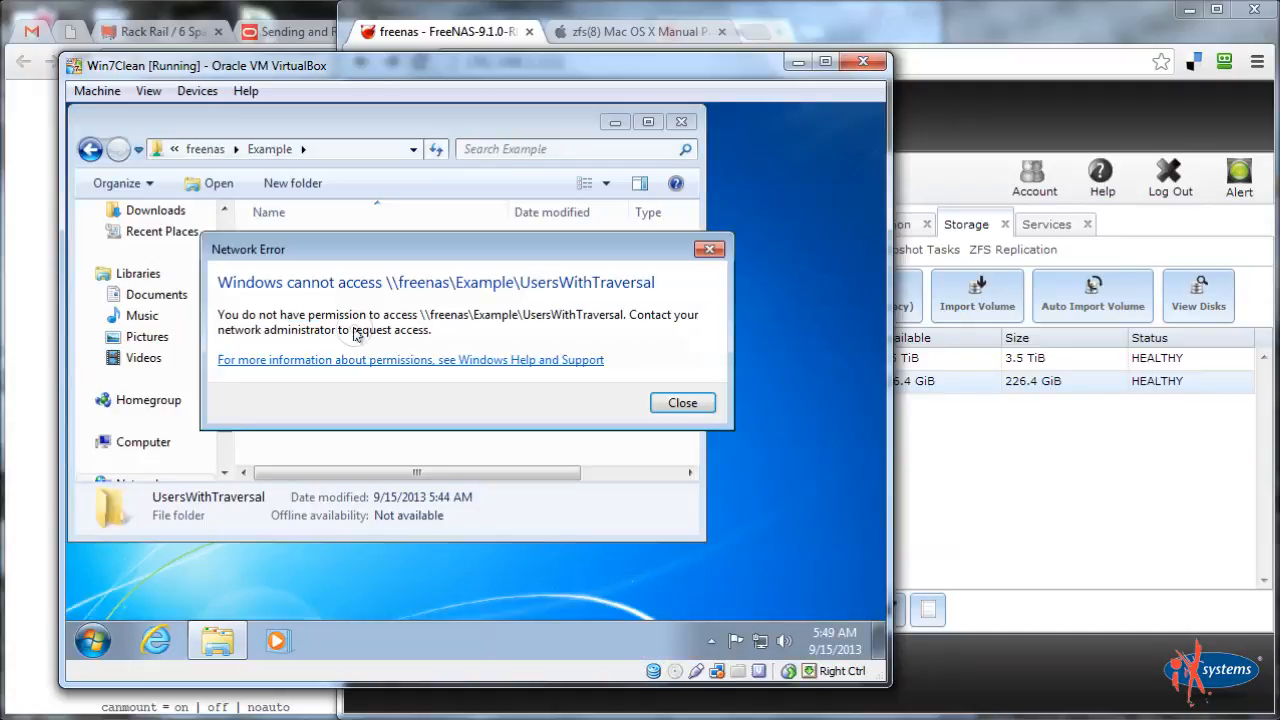
key(Escape)
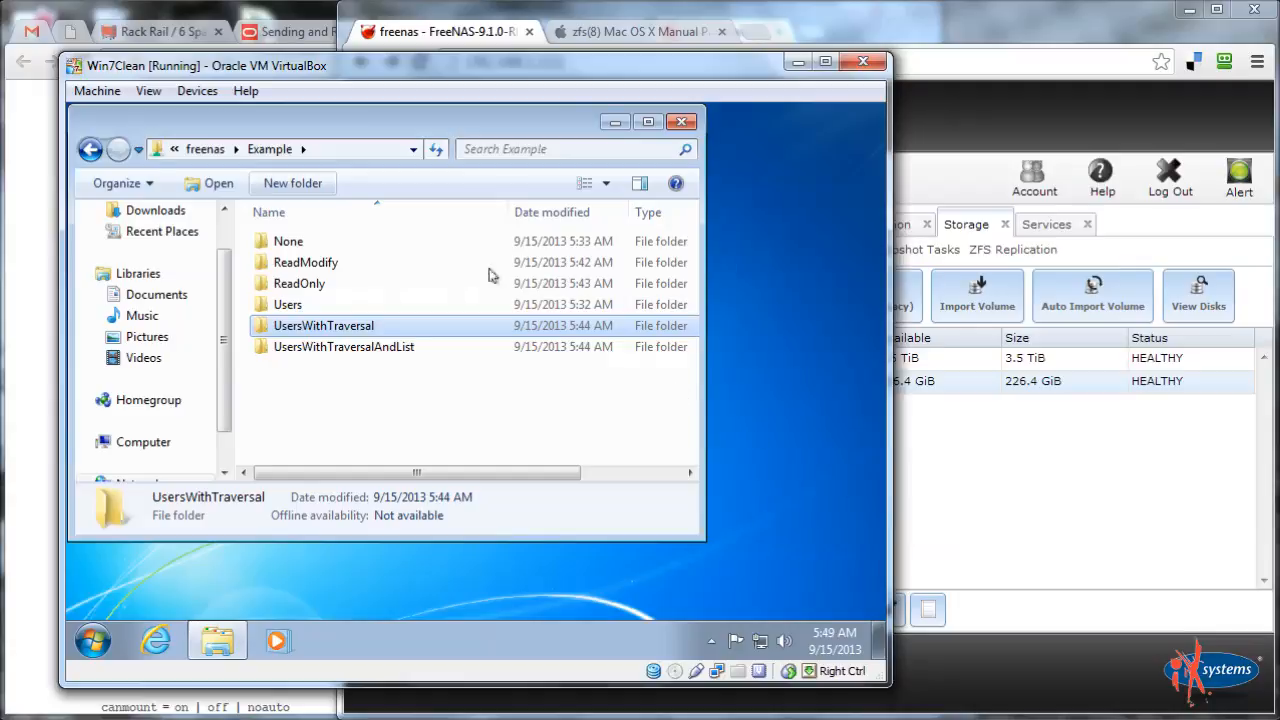
click(328, 148)
click(328, 146)
text(\)
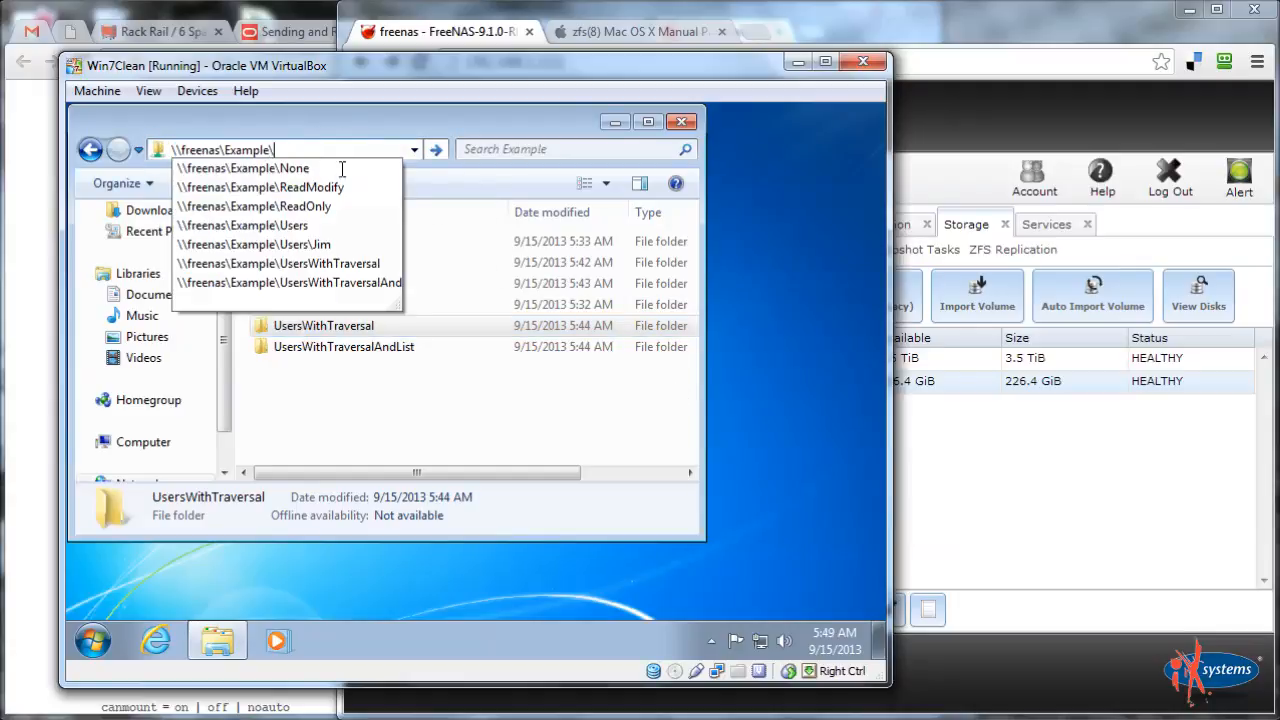
text(Users)
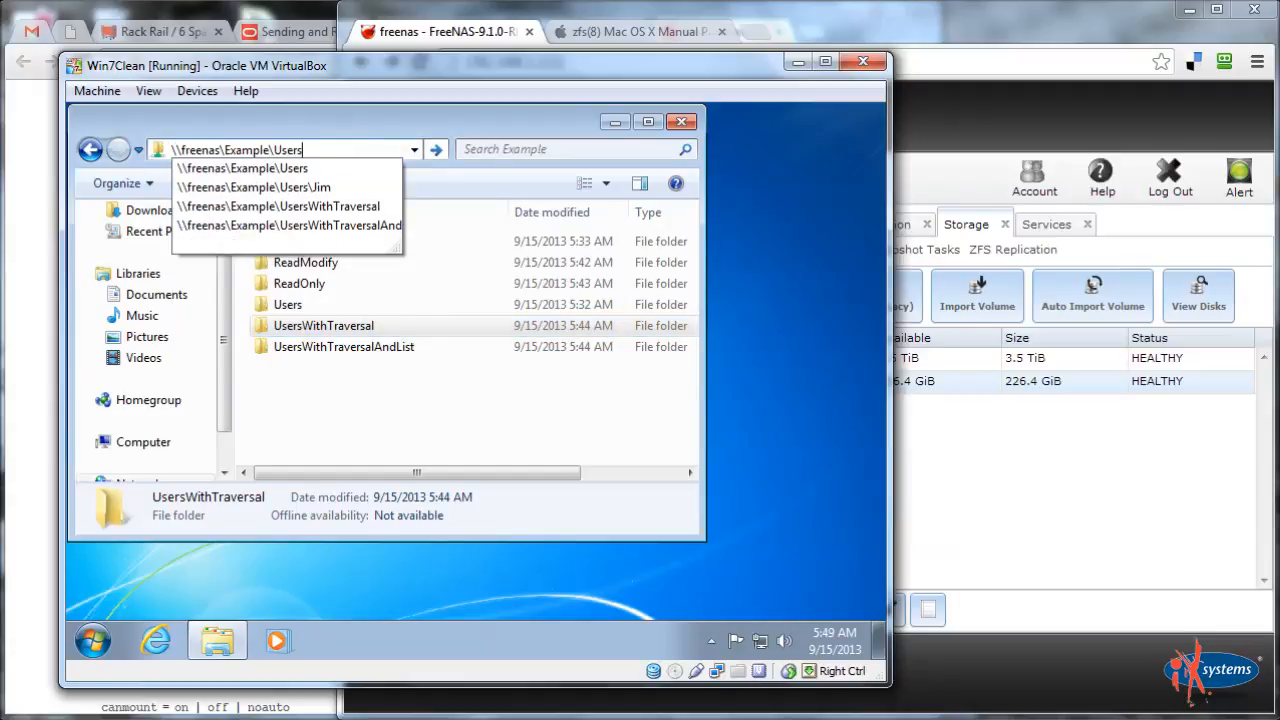
text(WithTraversal)
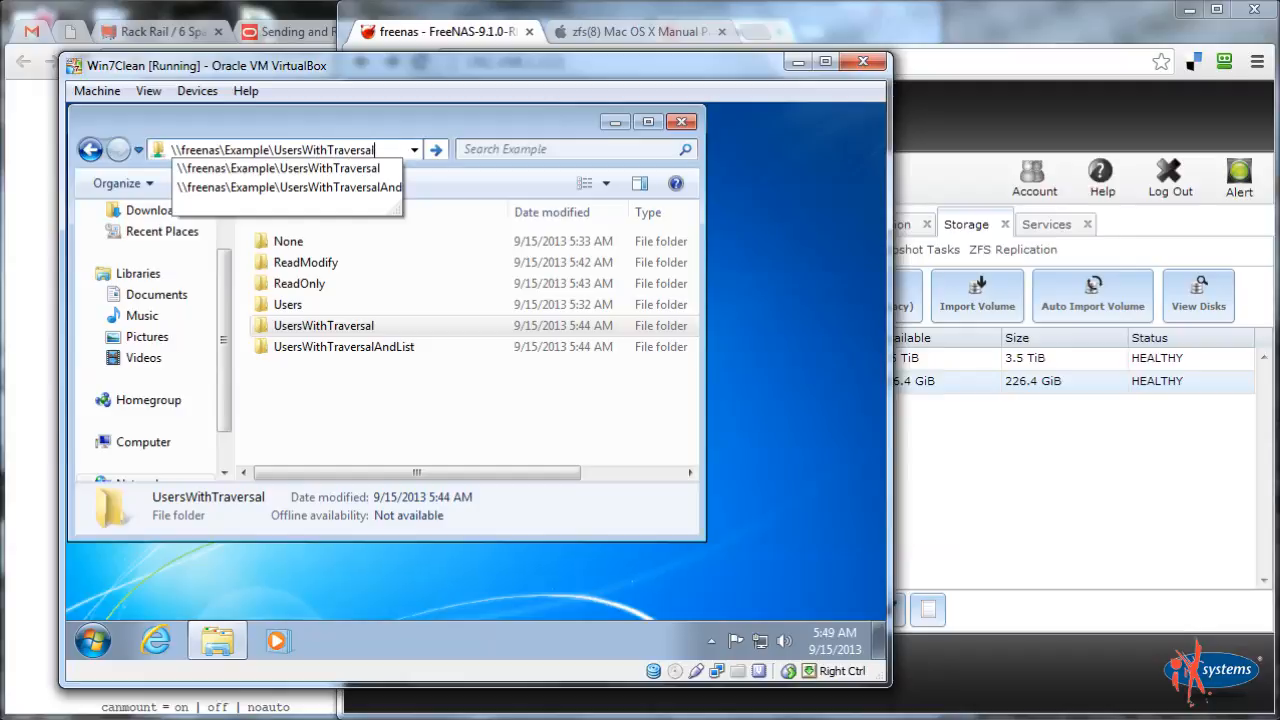
text(\Jim)
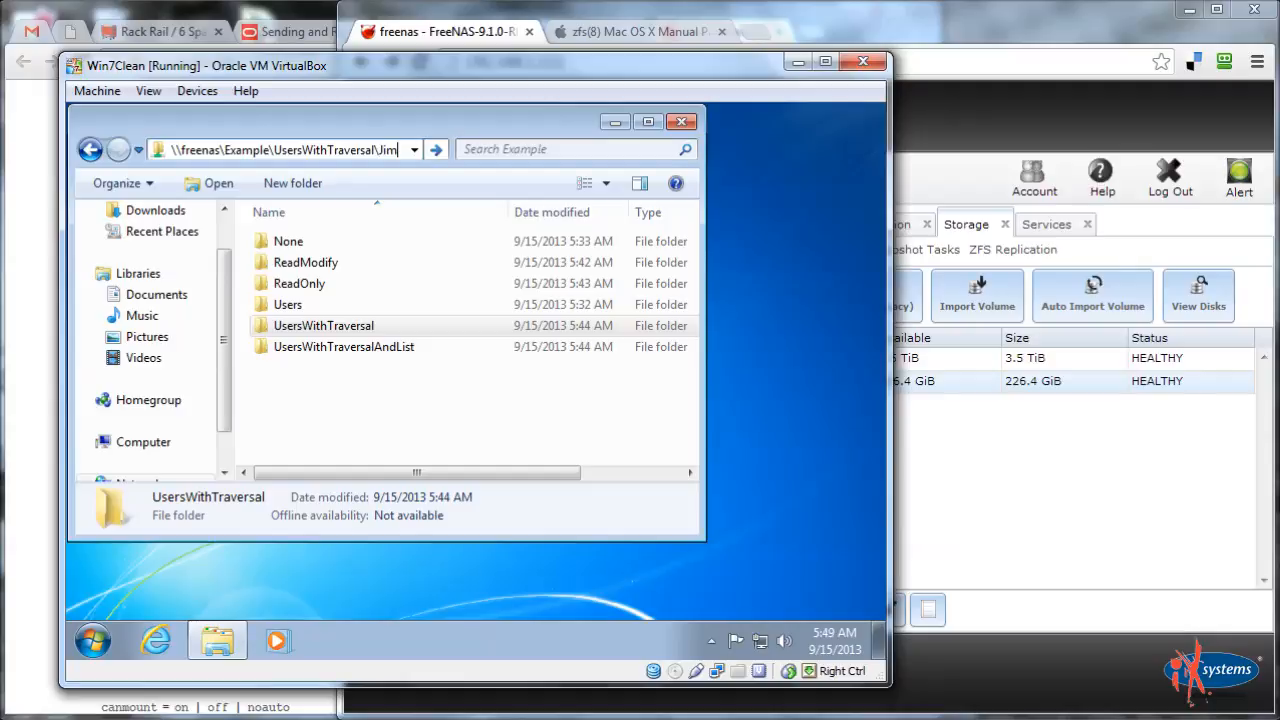
key(Return)
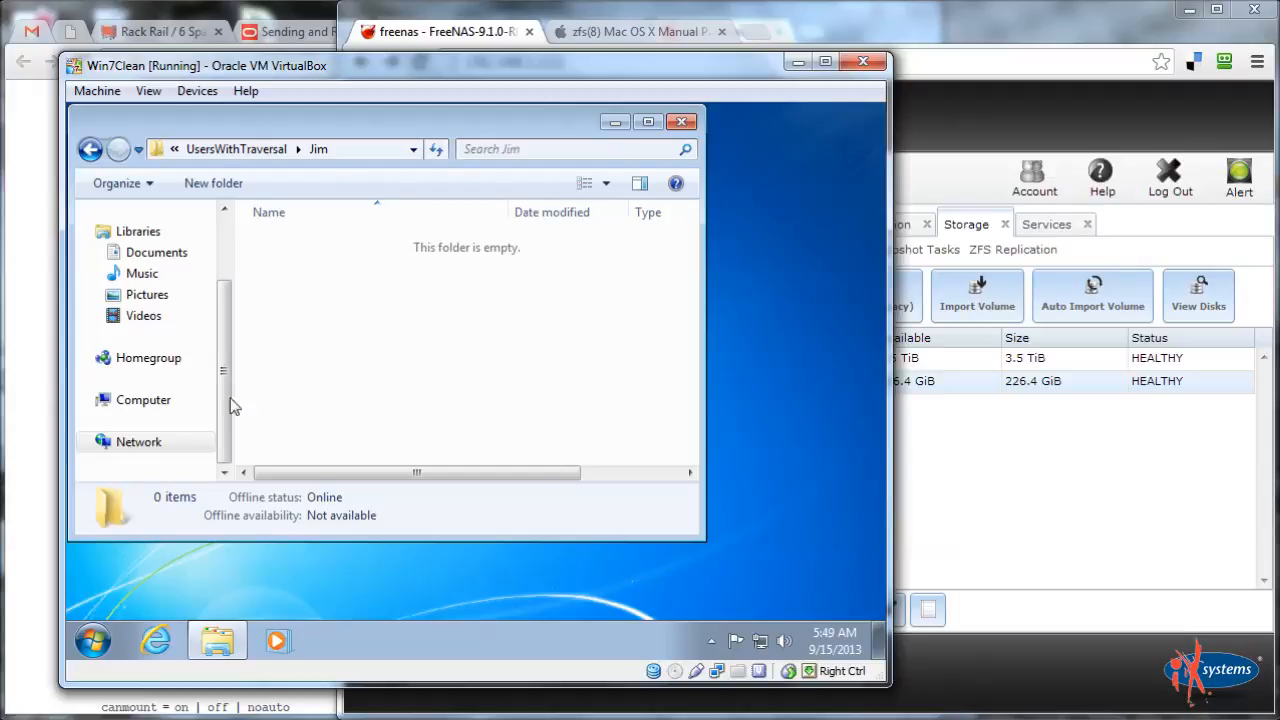
click(360, 150)
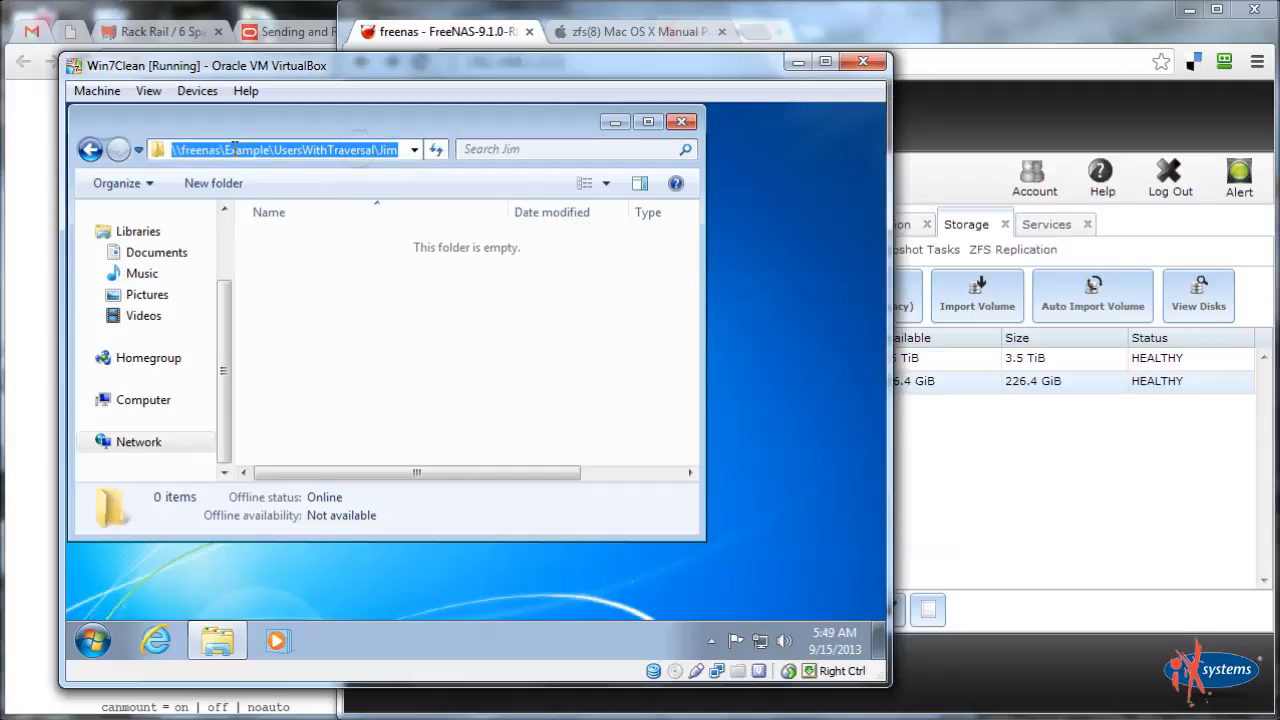
click(322, 150)
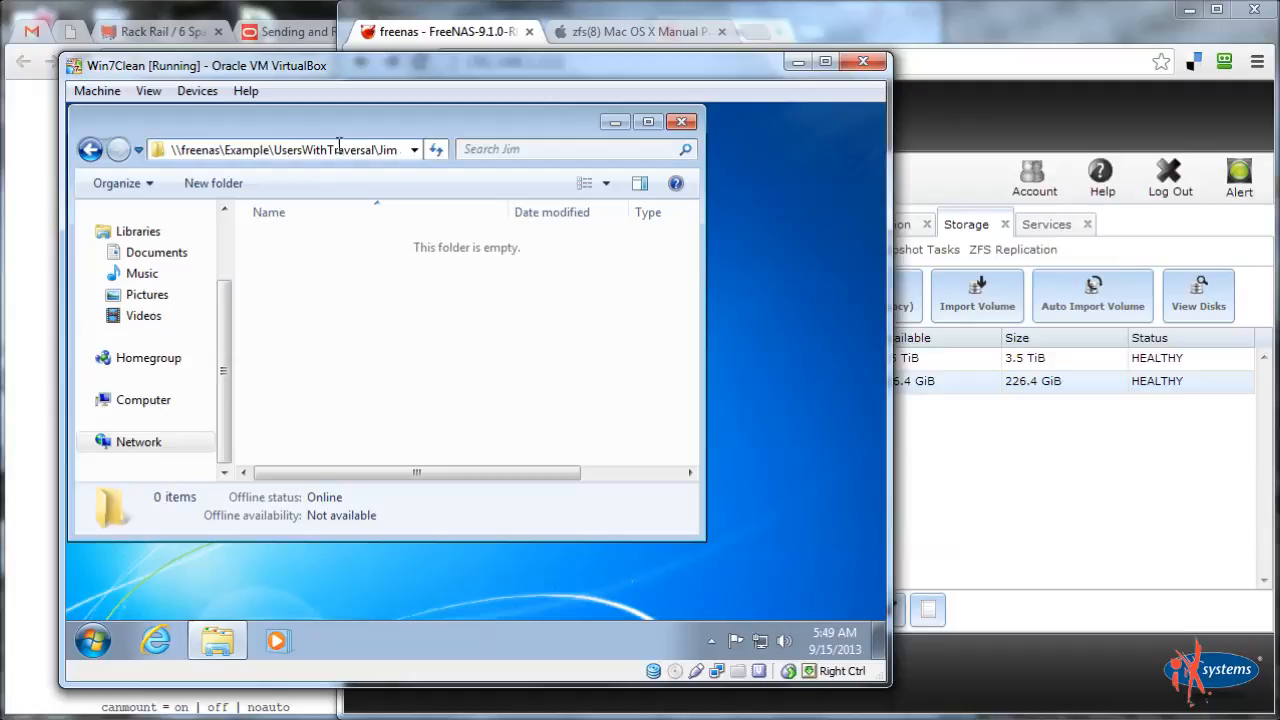
click(89, 150)
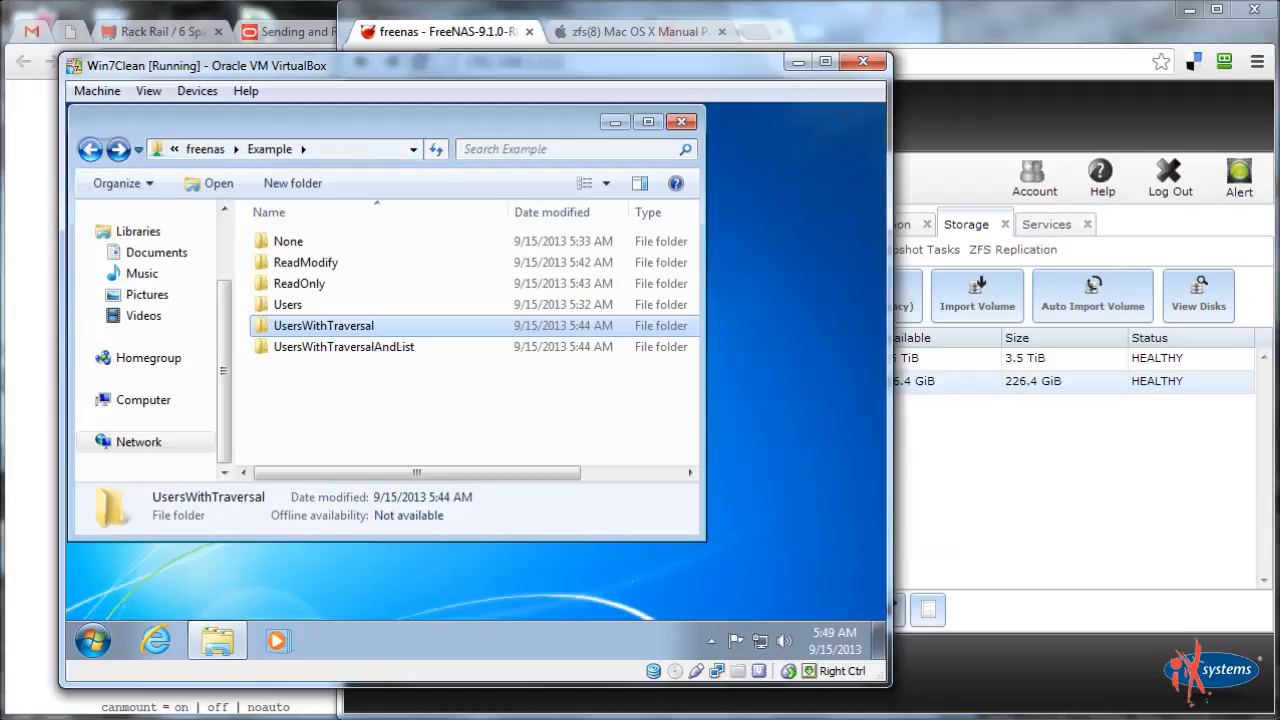
double_click(362, 327)
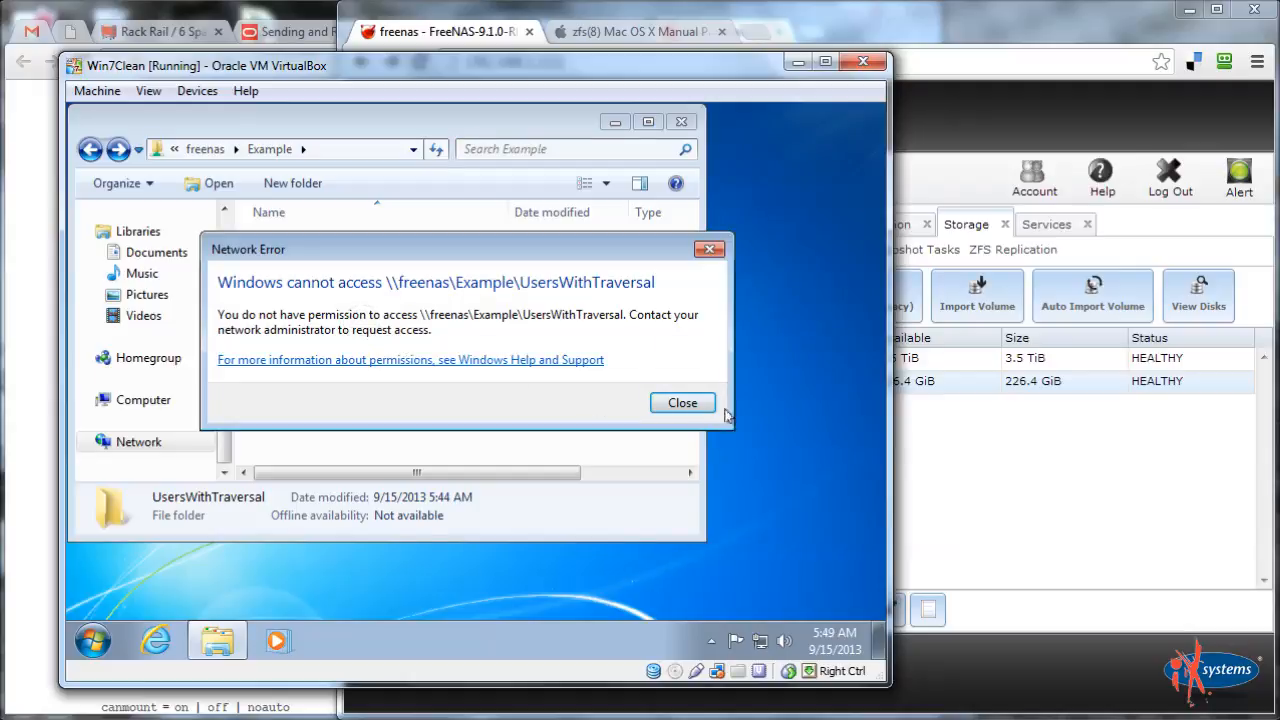
click(690, 404)
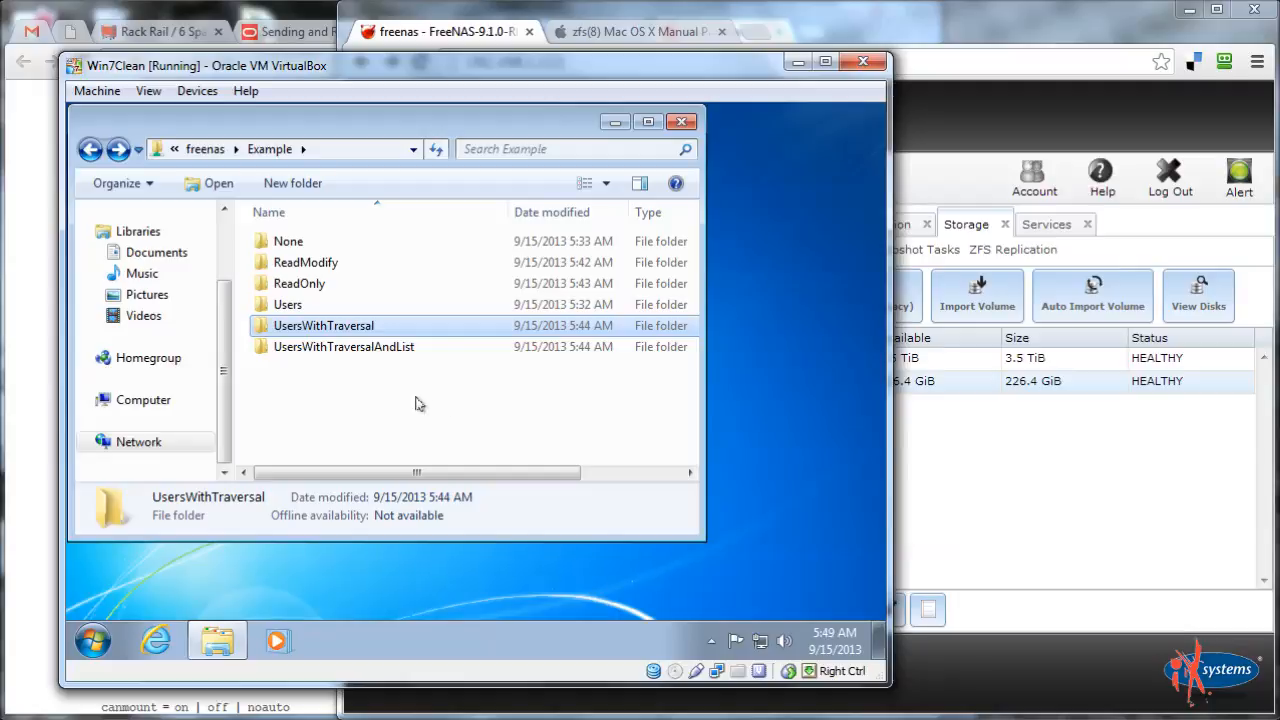
double_click(285, 305)
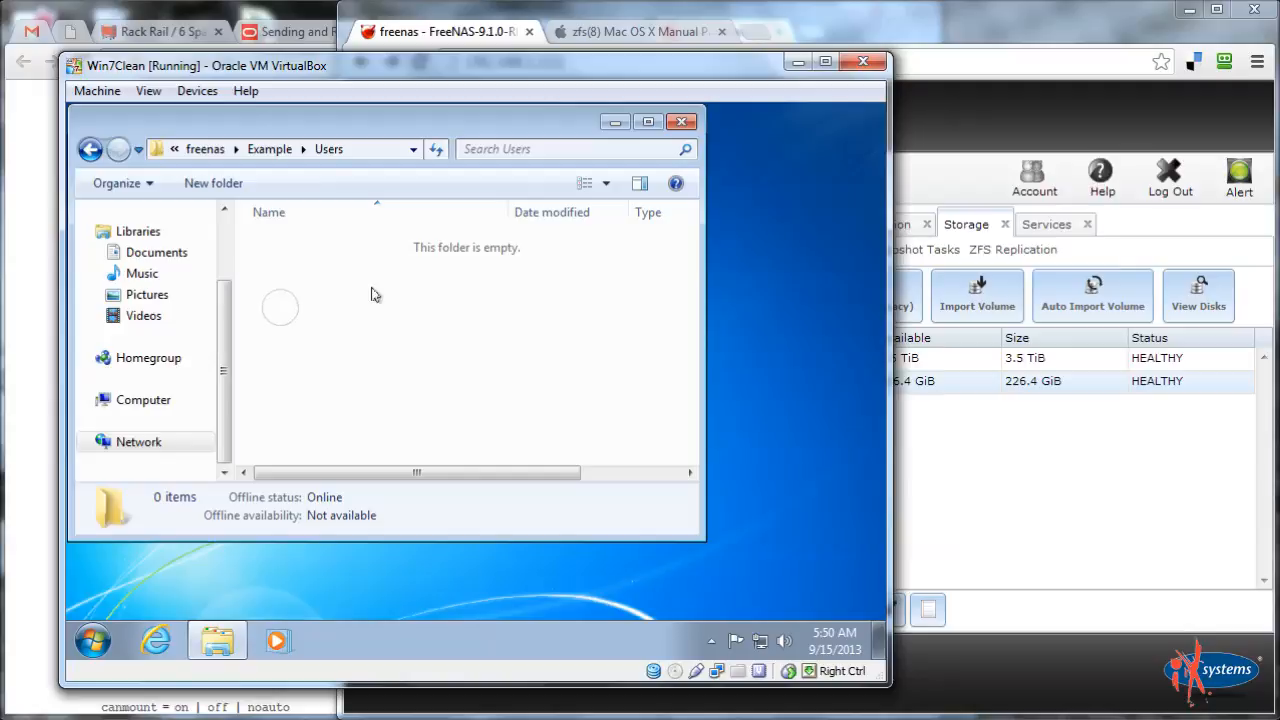
click(256, 150)
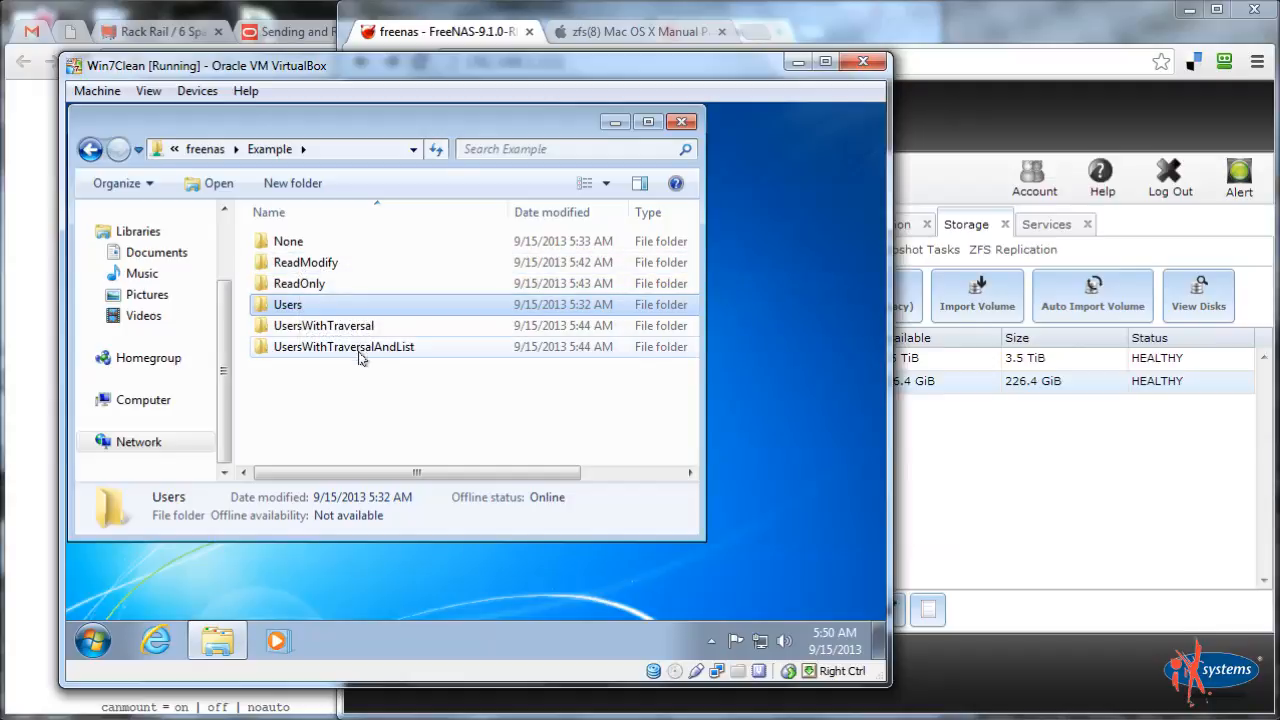
drag(410, 422, 229, 232)
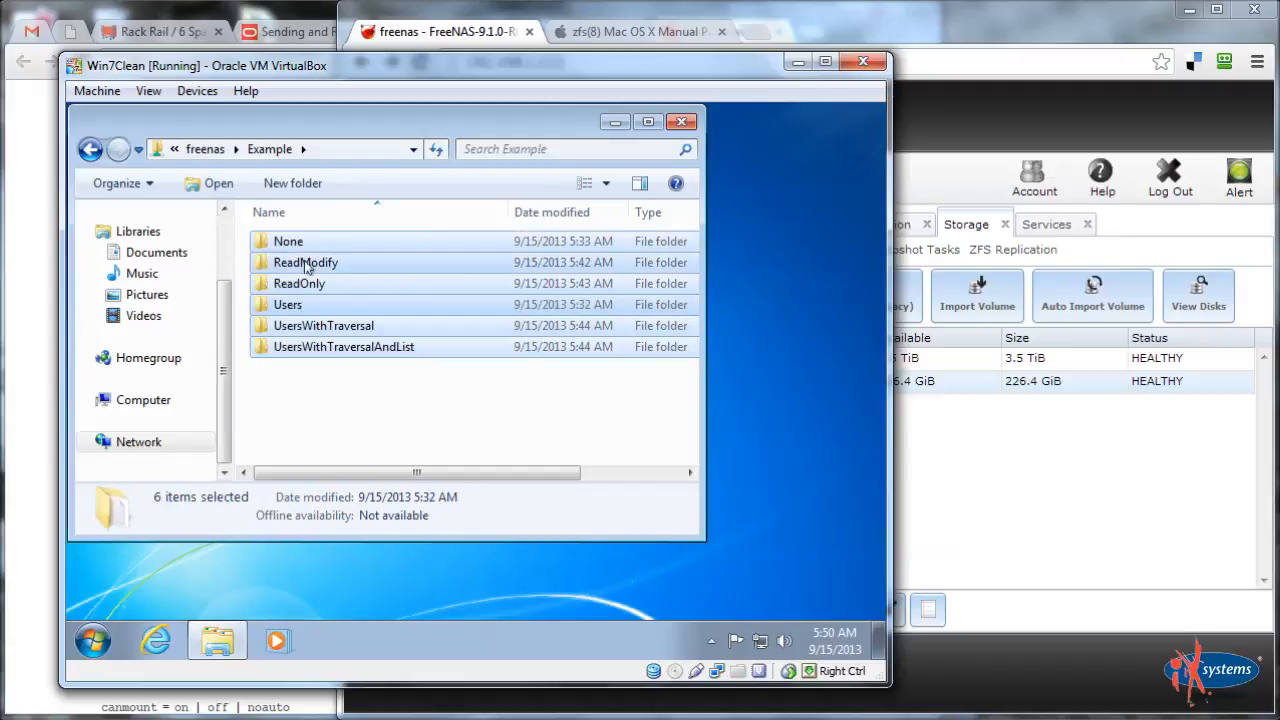
click(336, 407)
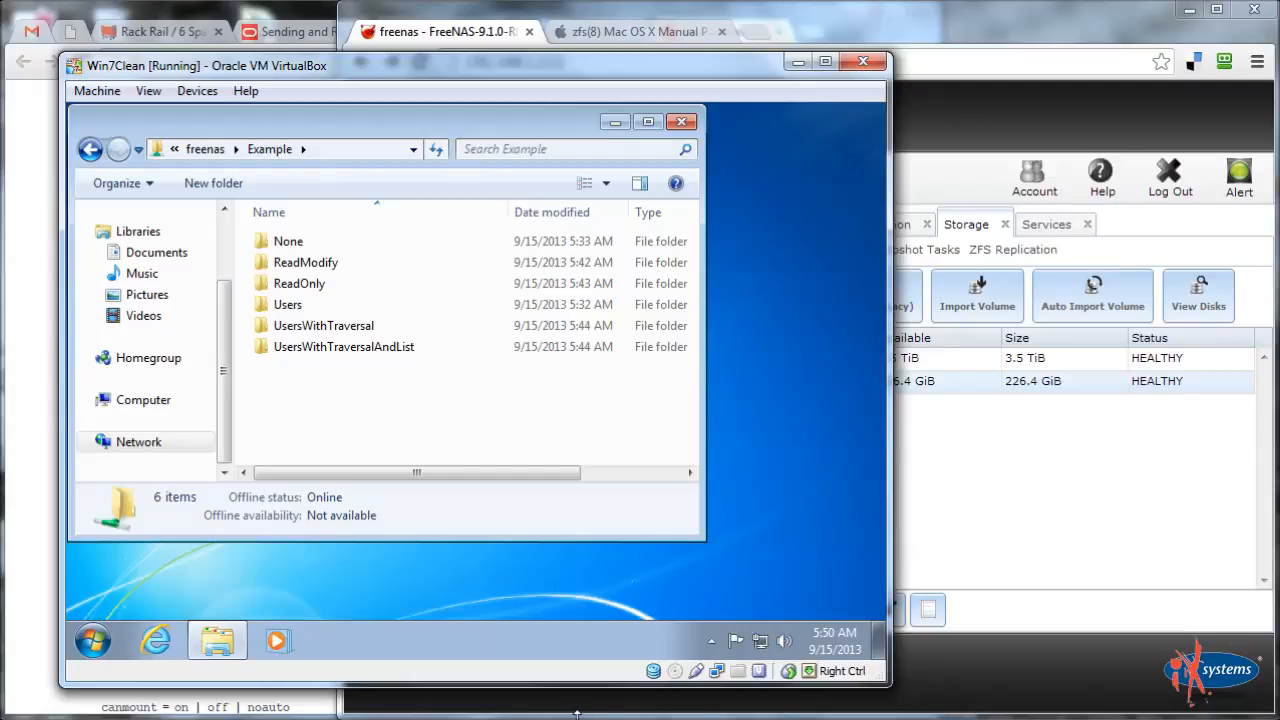
Leave the Windows 7 session menu and switch to FreeNAS, scrolling to the CIFS shares
click(92, 640)
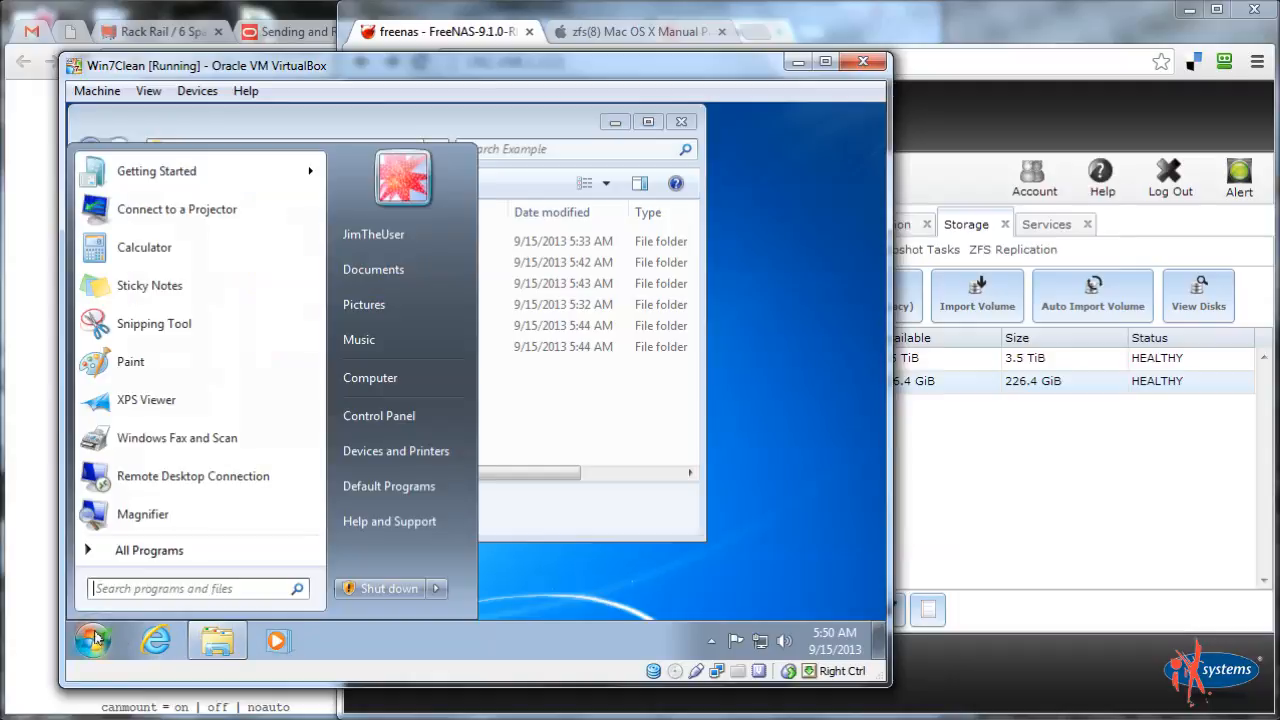
click(436, 588)
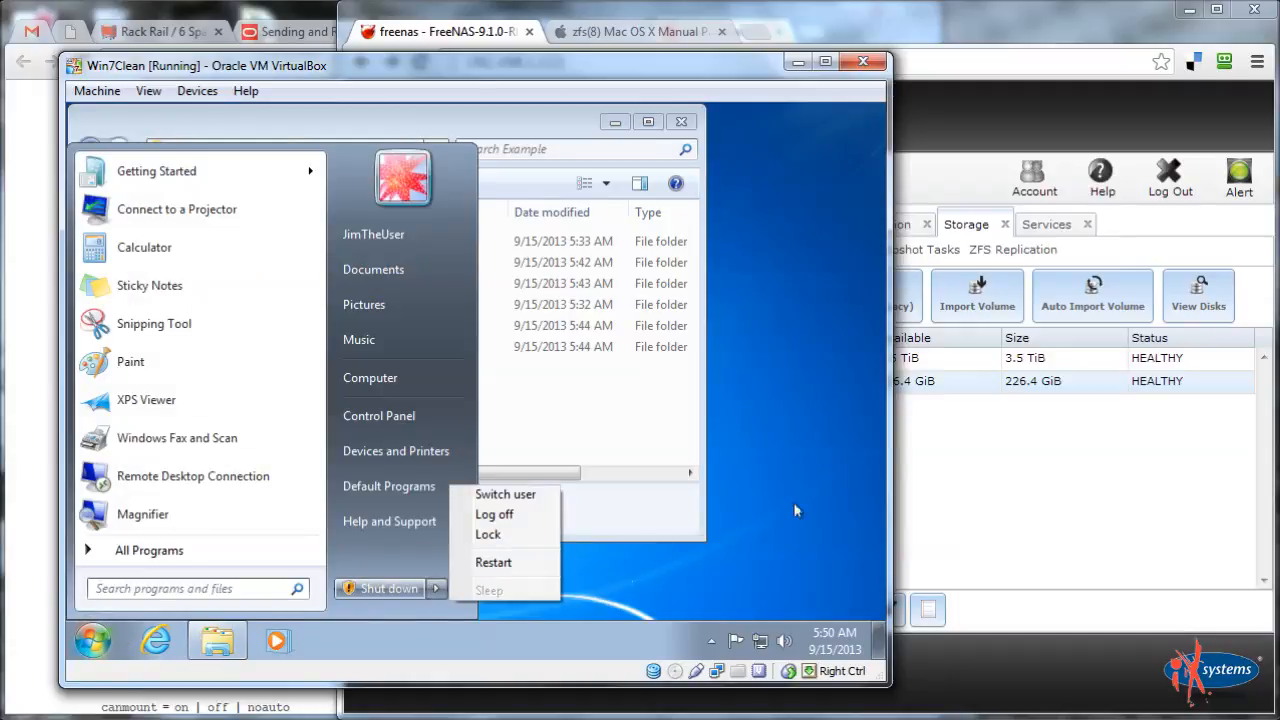
click(1040, 48)
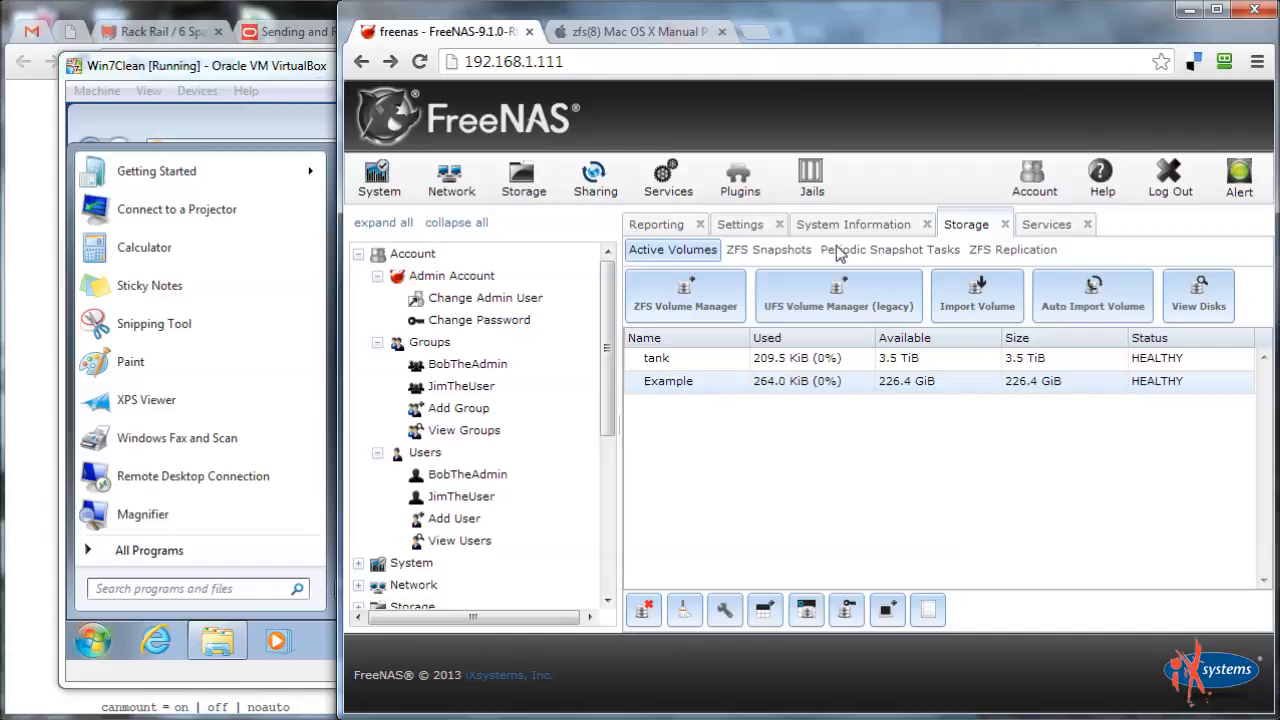
drag(606, 413, 624, 592)
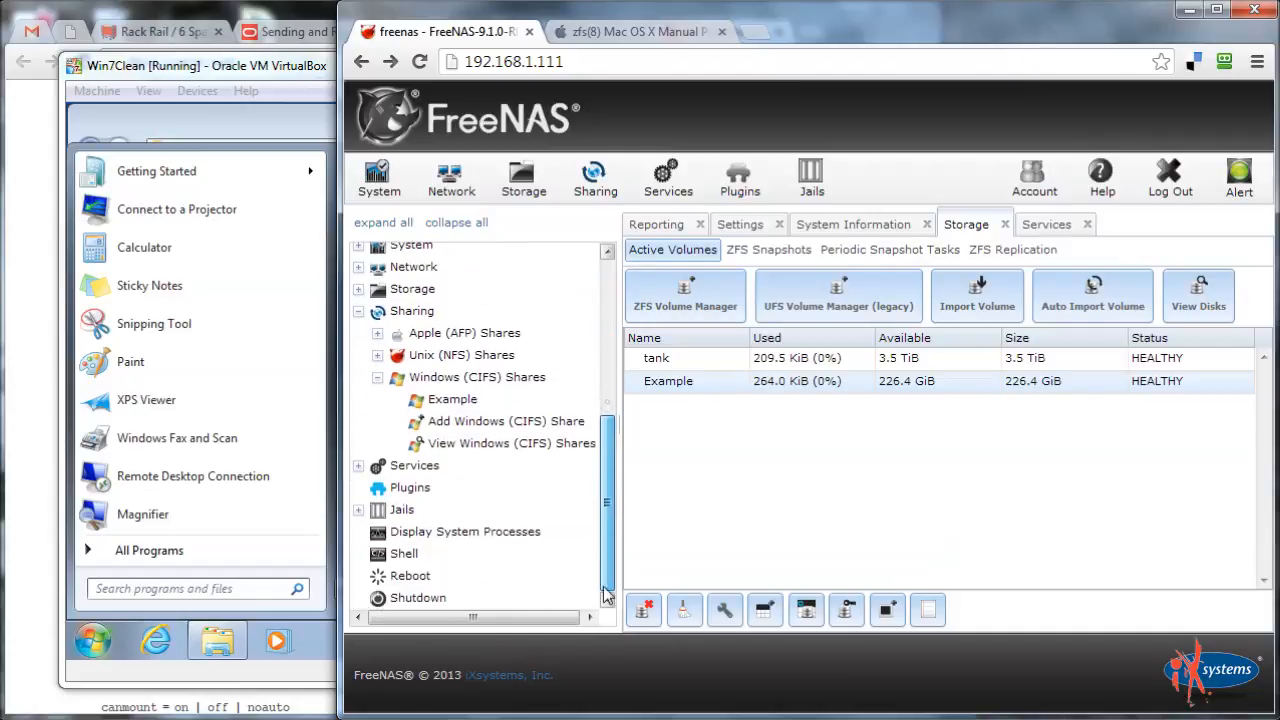
Enable Inherit Owner on the Example CIFS share and save it
click(466, 400)
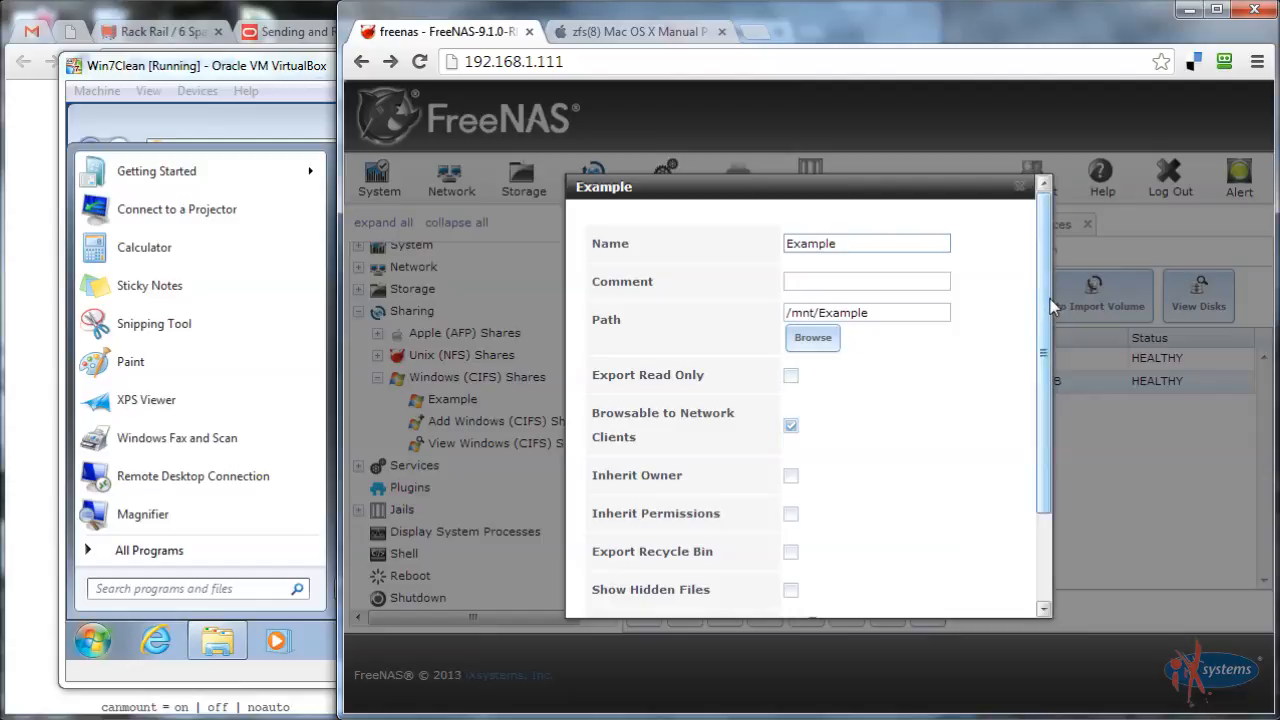
scroll(811, 408, down, 2)
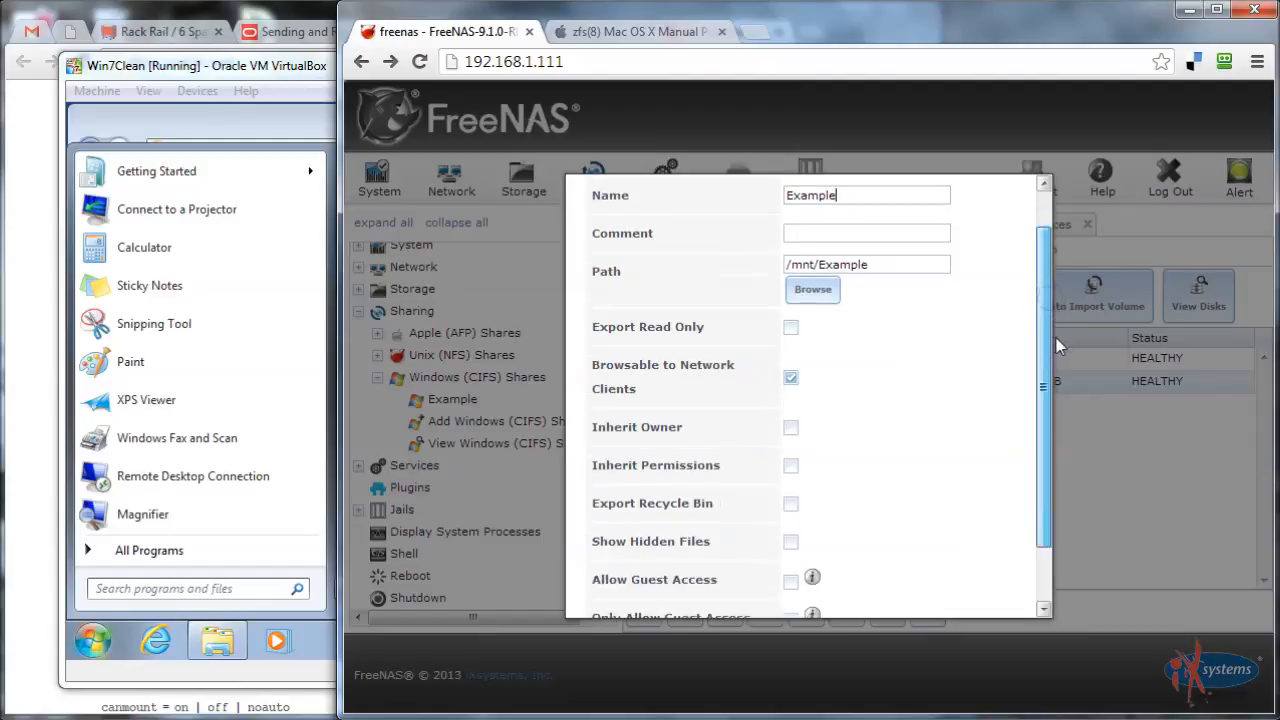
click(790, 414)
scroll(994, 423, down, 1)
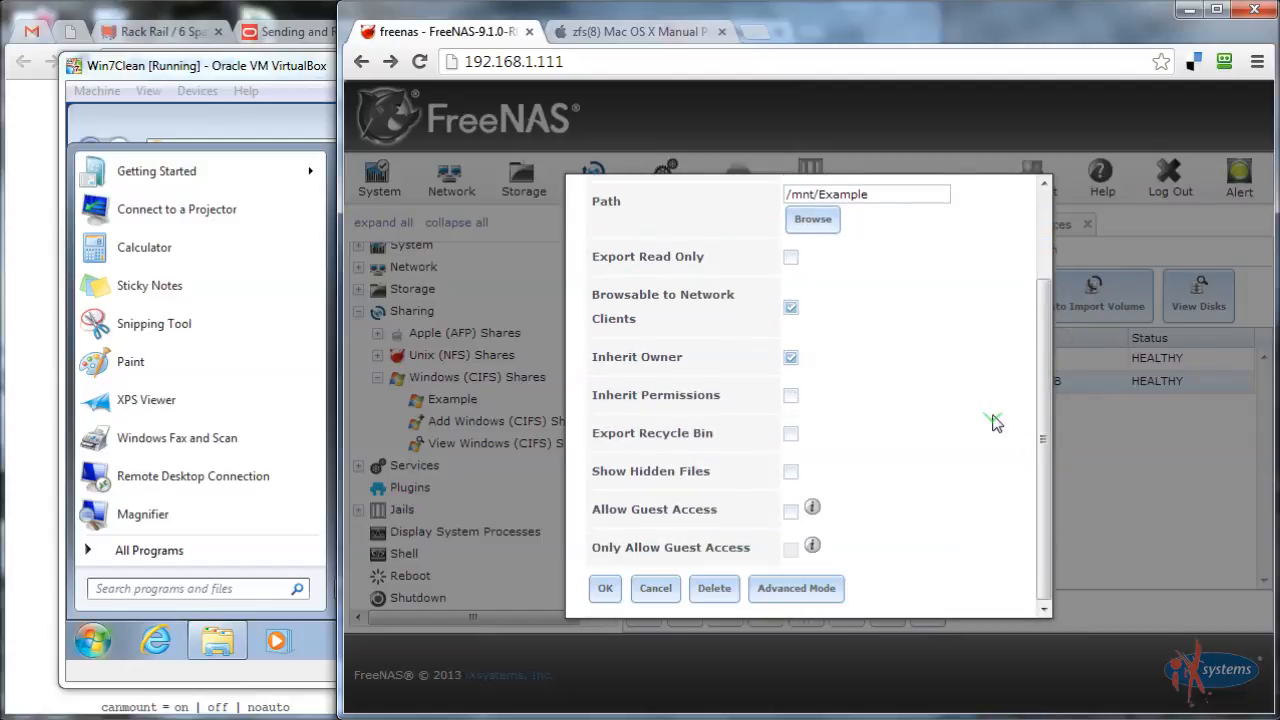
click(603, 589)
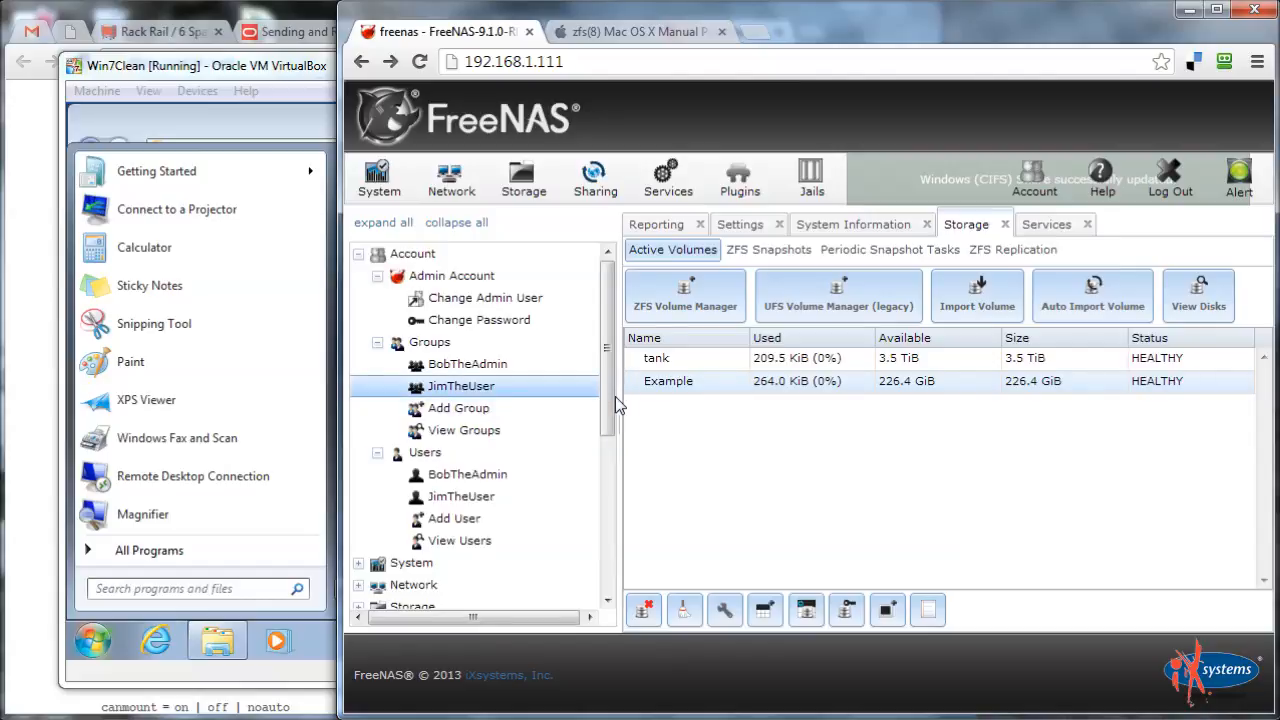
drag(608, 399, 646, 591)
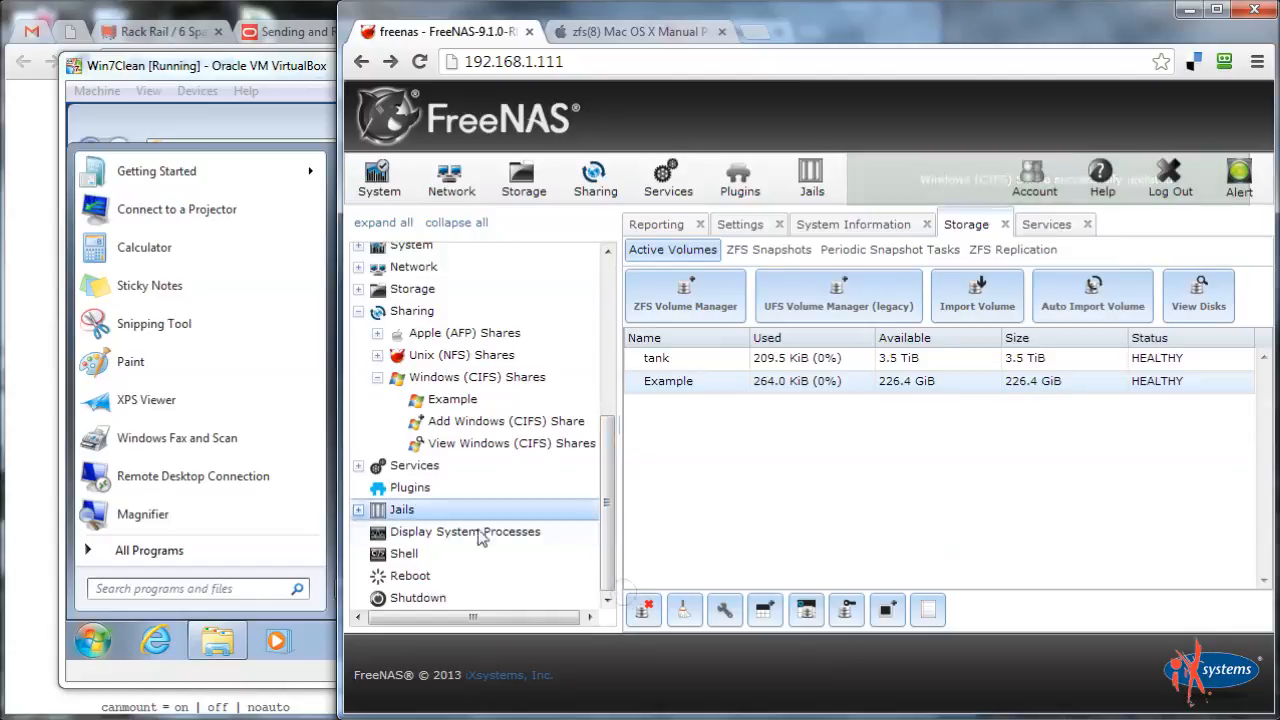
Switch CIFS on under Services > Control Services, view Storage volumes, then return to the VM
click(359, 466)
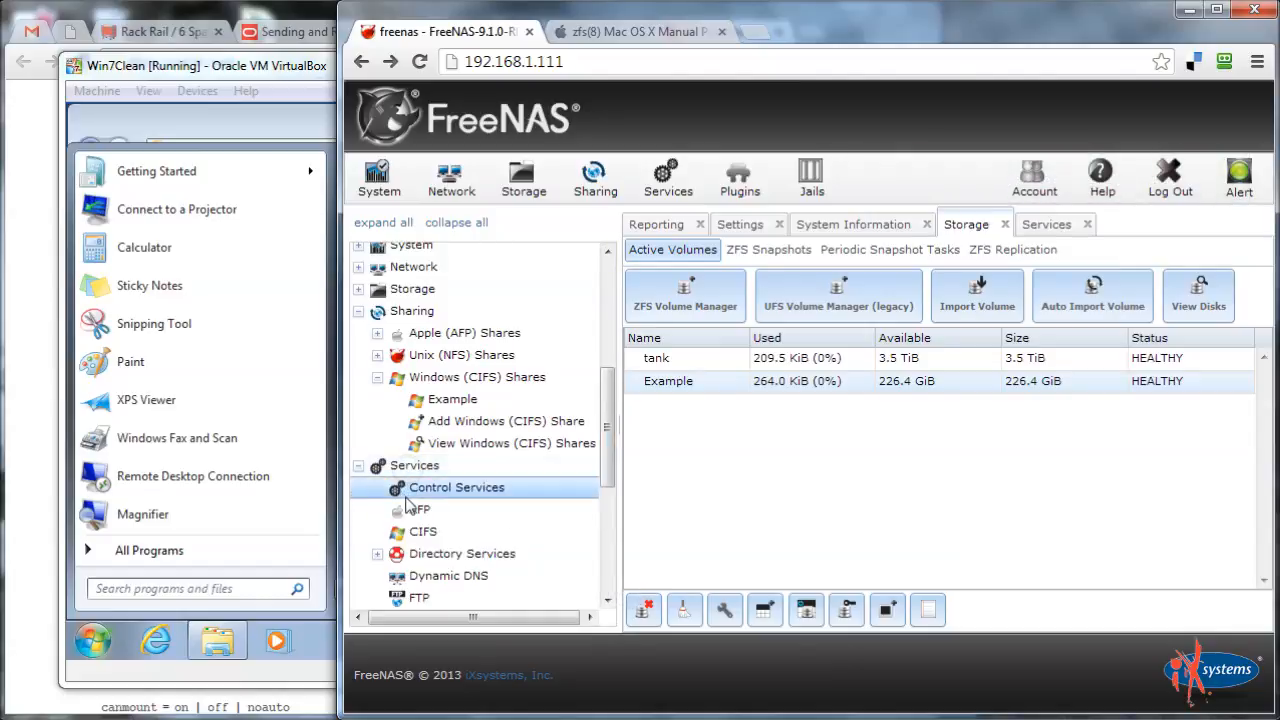
click(434, 494)
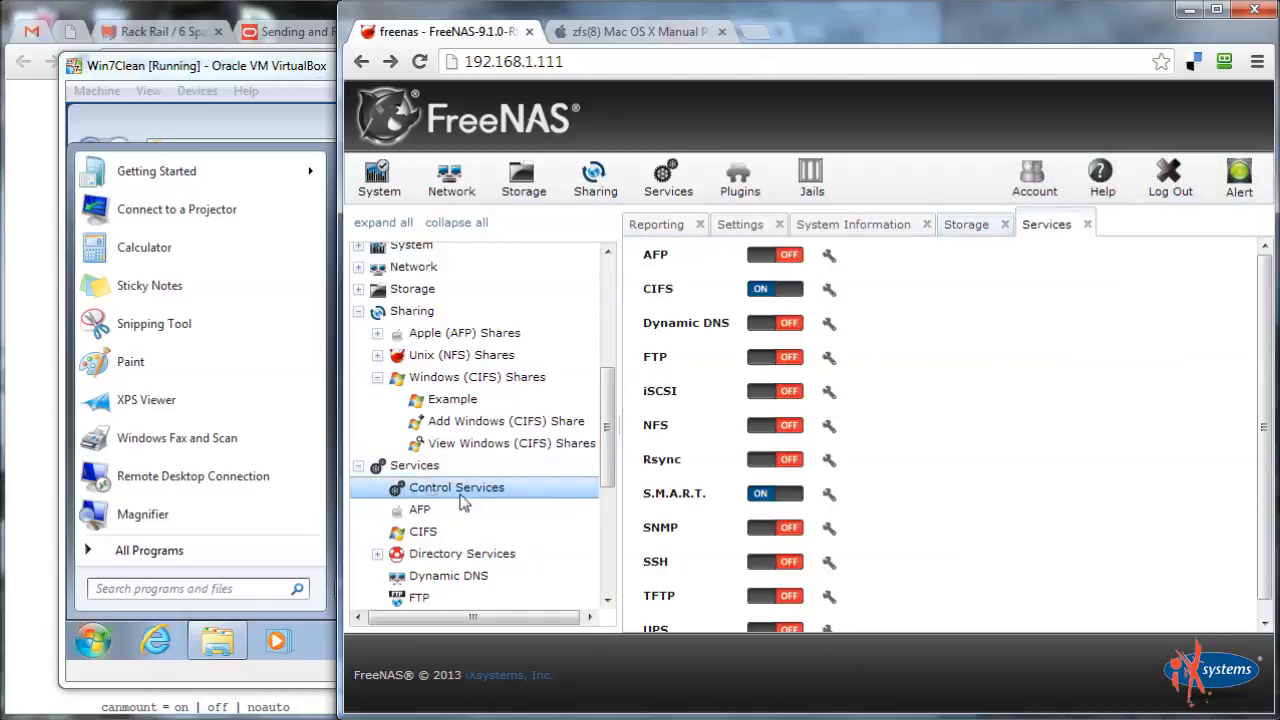
click(783, 292)
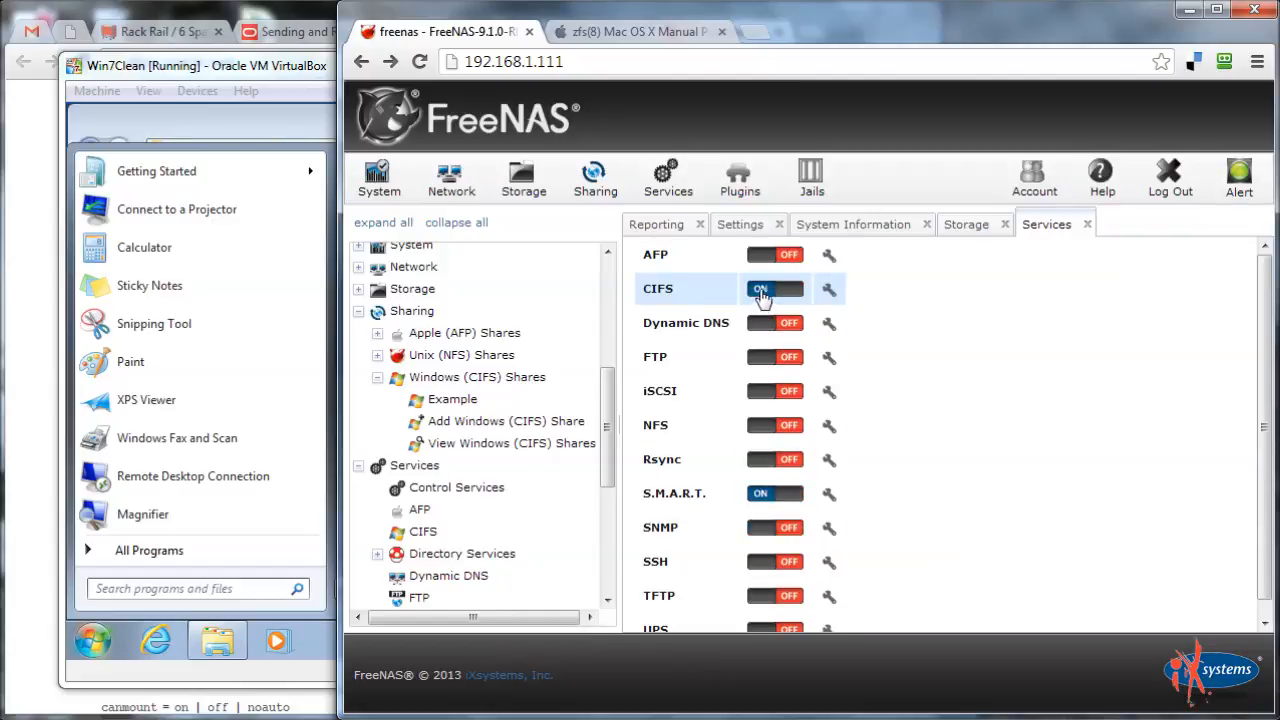
click(986, 233)
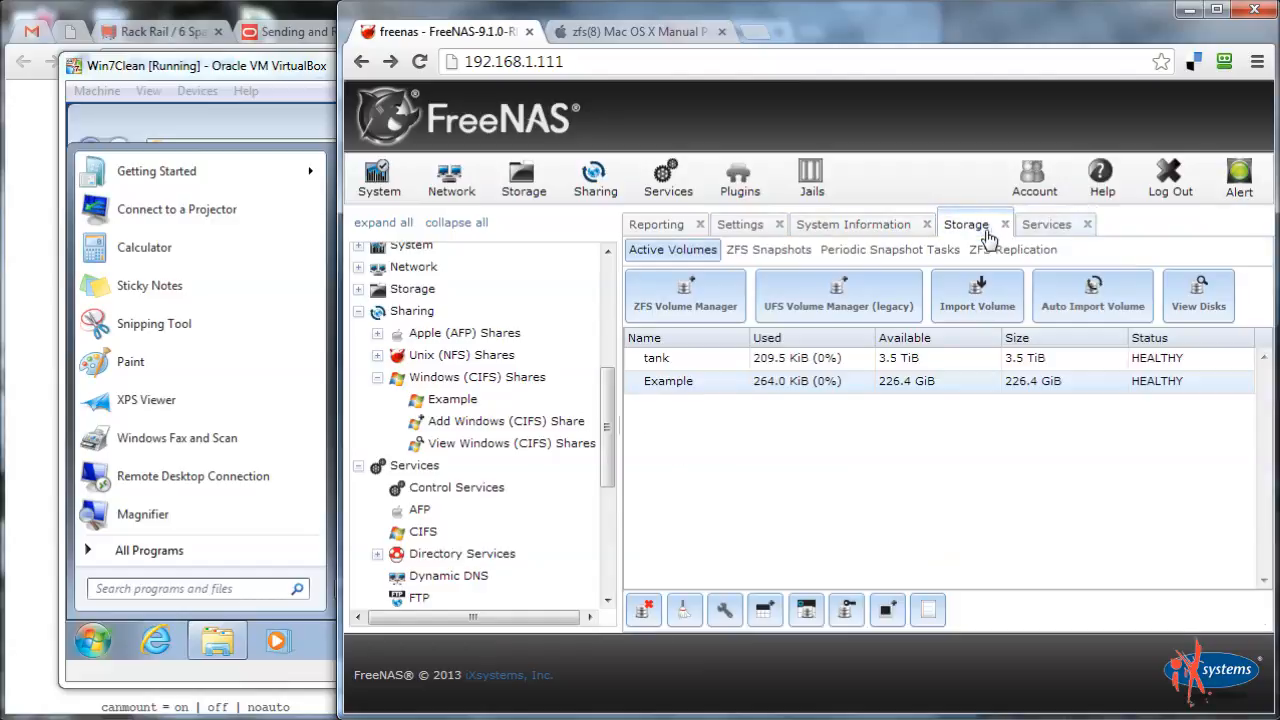
click(289, 133)
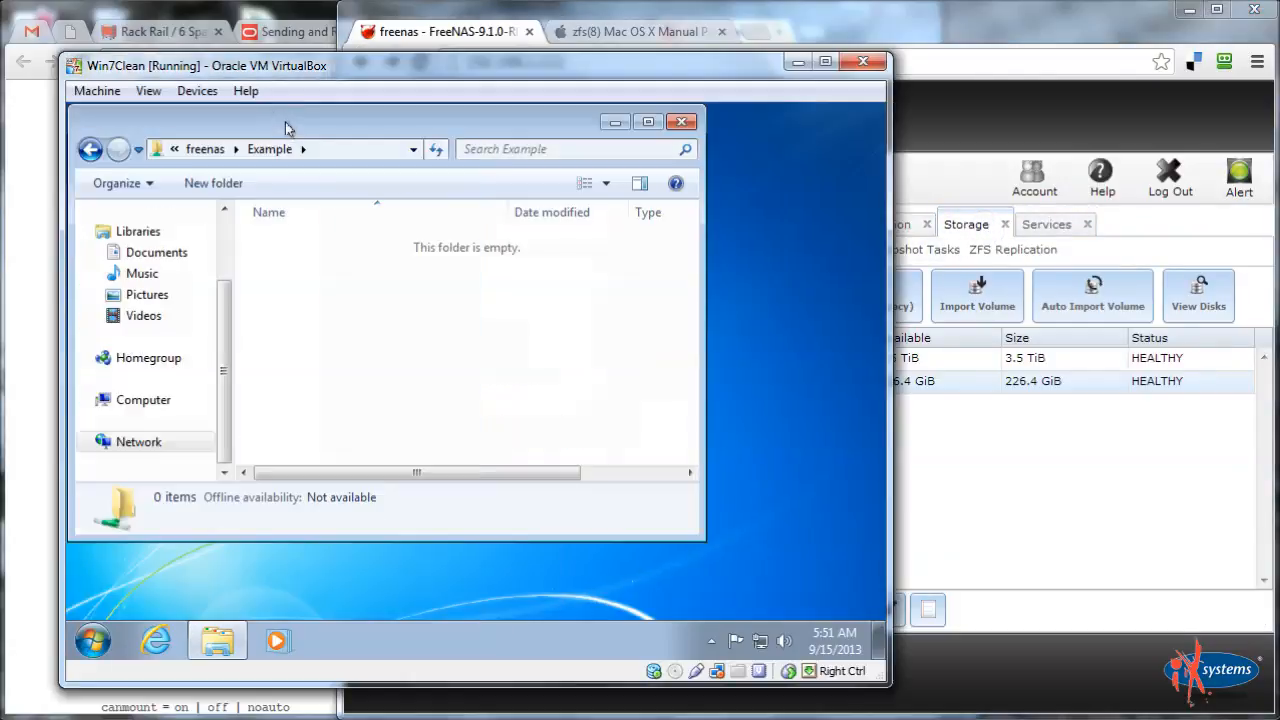
Dismiss the not-accessible error and retry reaching \\freenas from the Explorer address bar
click(212, 149)
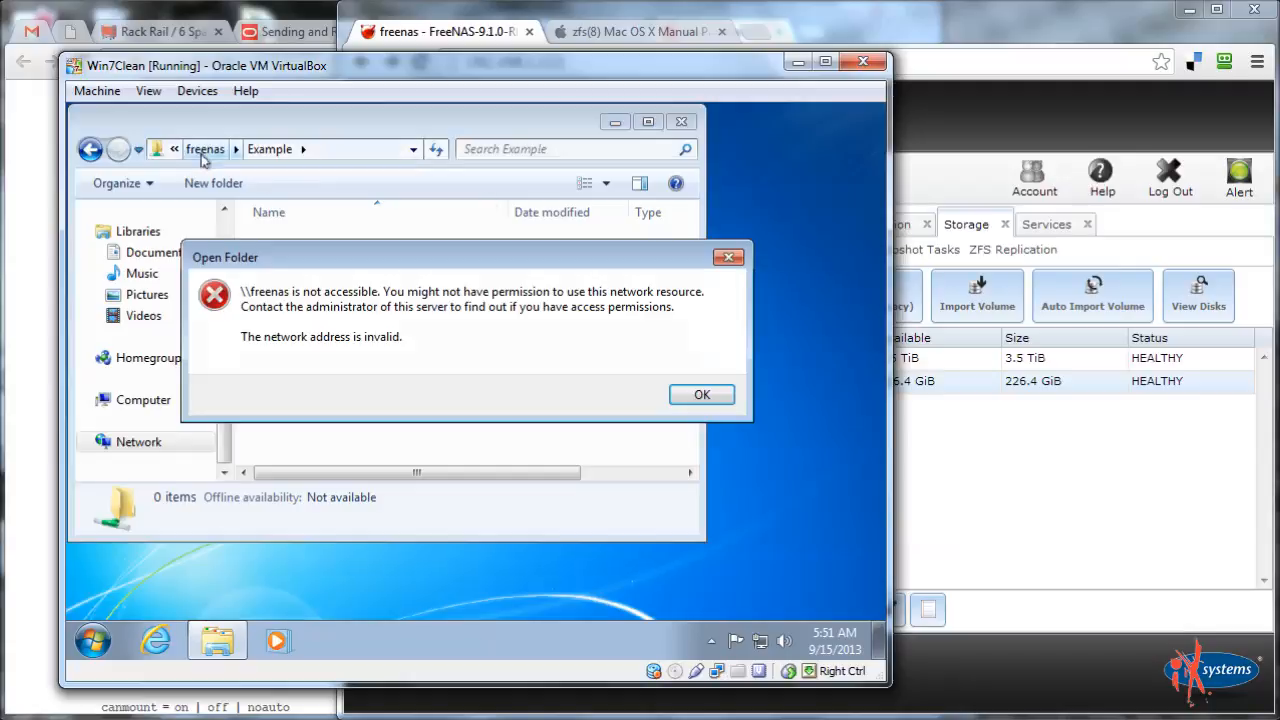
click(710, 396)
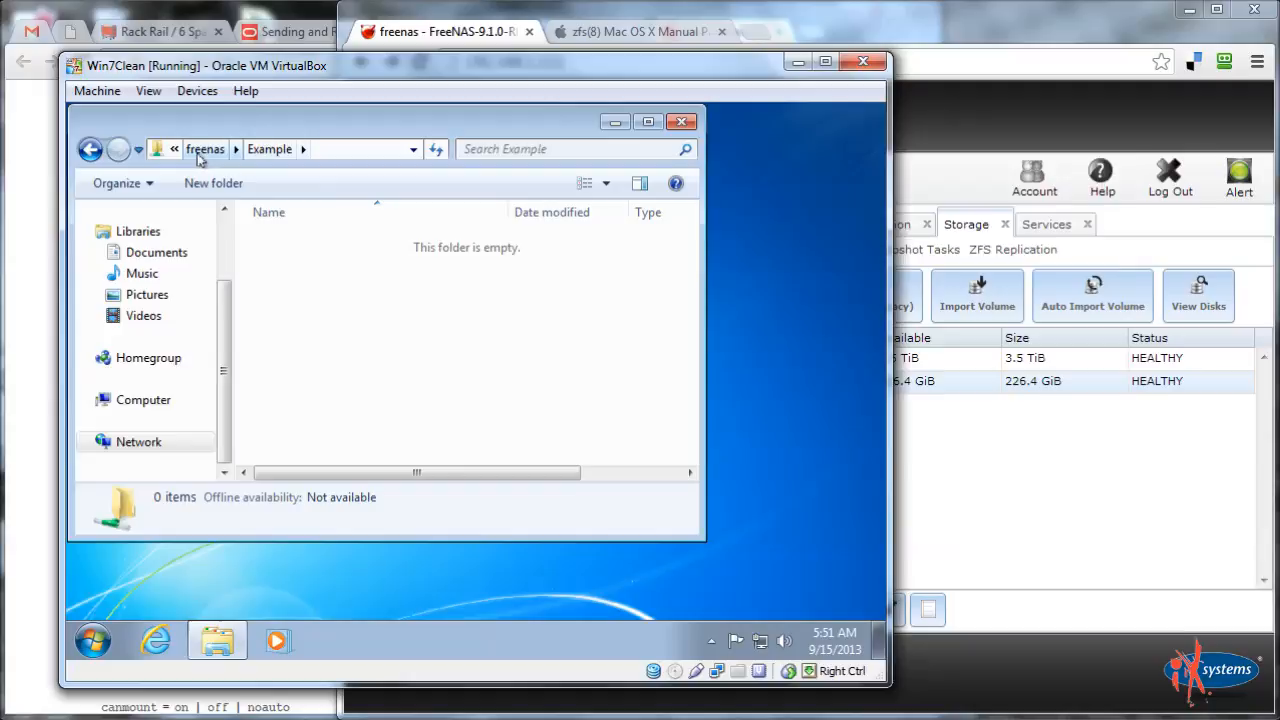
click(342, 150)
text(\\freenas)
key(Return)
key(Return)
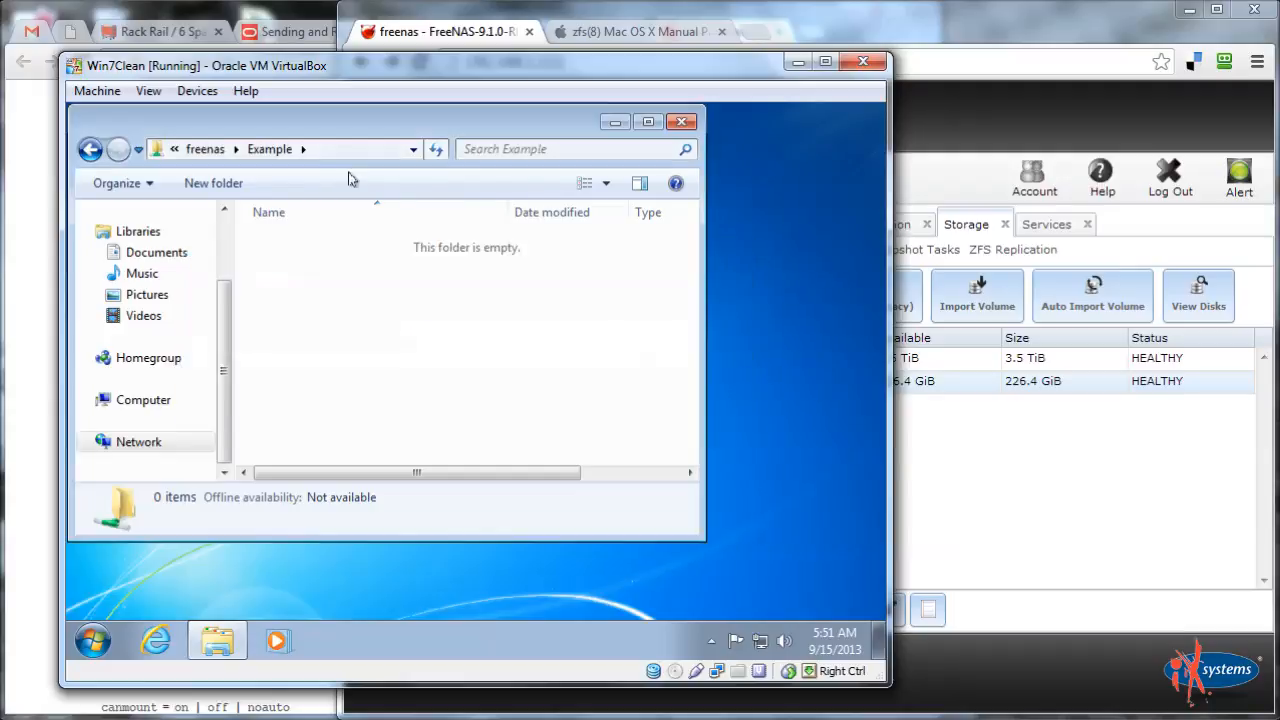
Confirm in FreeNAS Services that CIFS is running, then bring up the VM's Start menu
click(1066, 545)
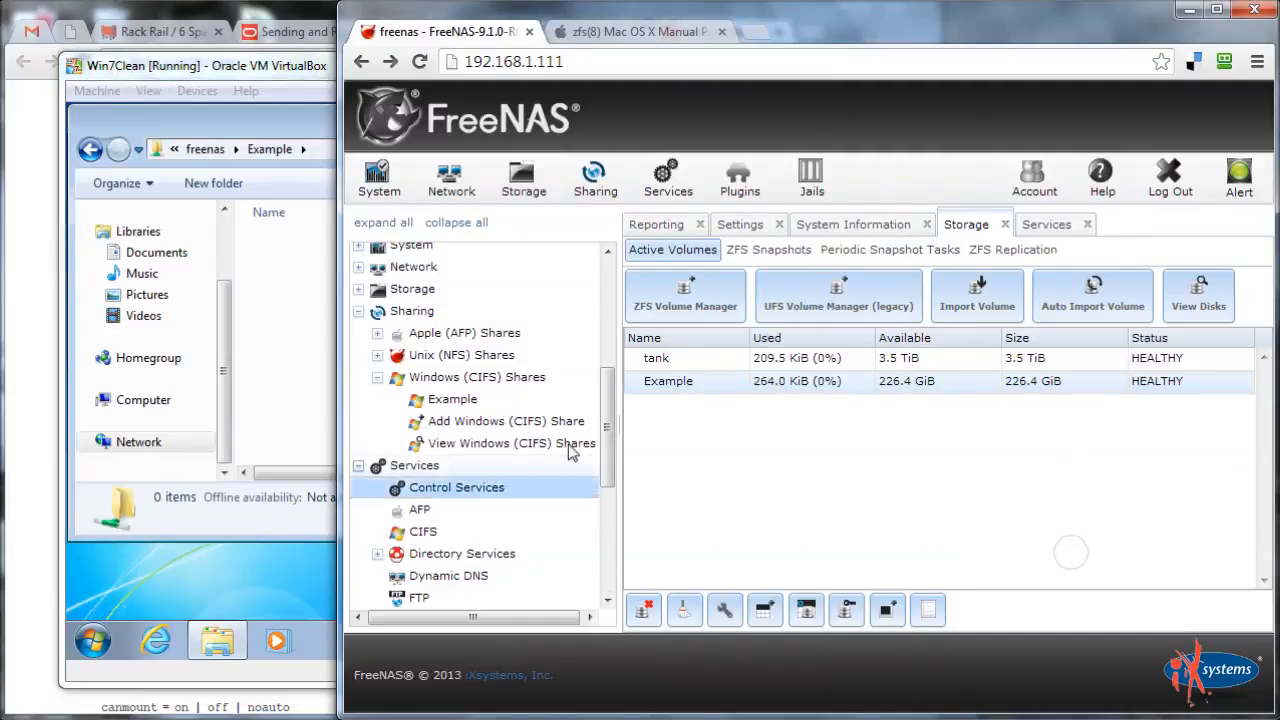
click(650, 195)
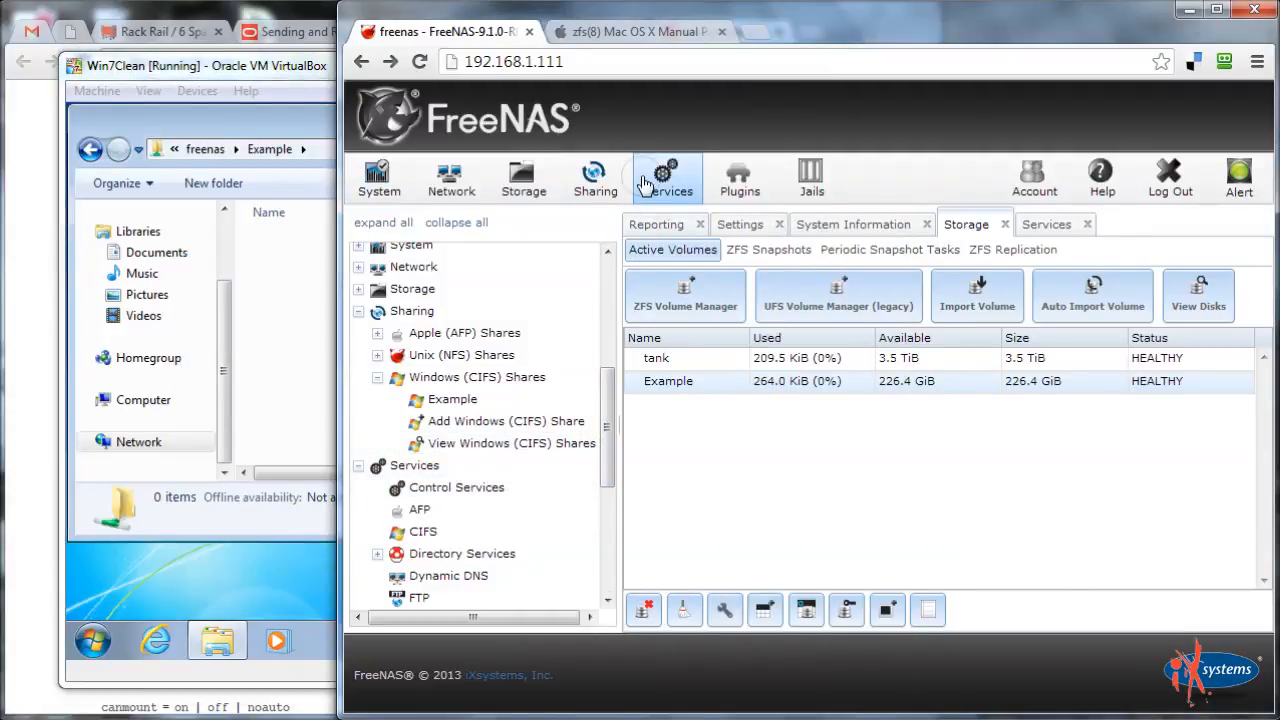
click(196, 115)
click(93, 640)
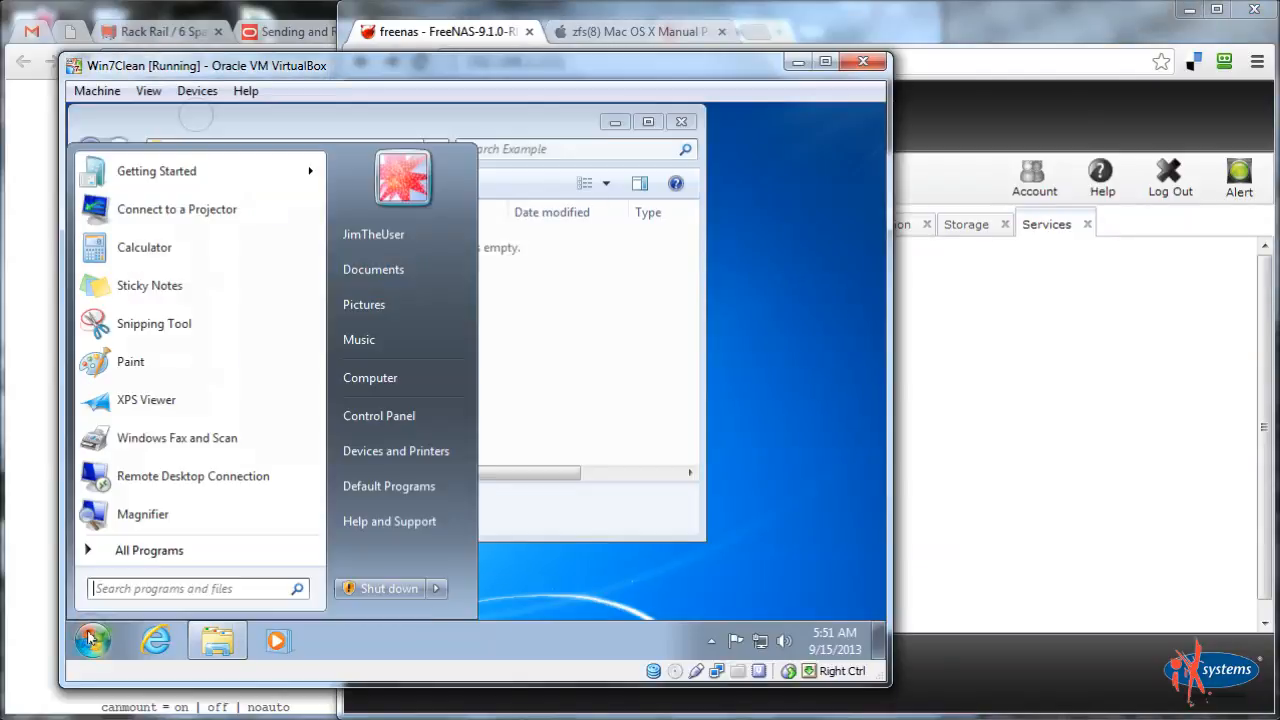
Log off Windows 7, sign back in with the same account's password, and open Computer
click(439, 589)
click(493, 514)
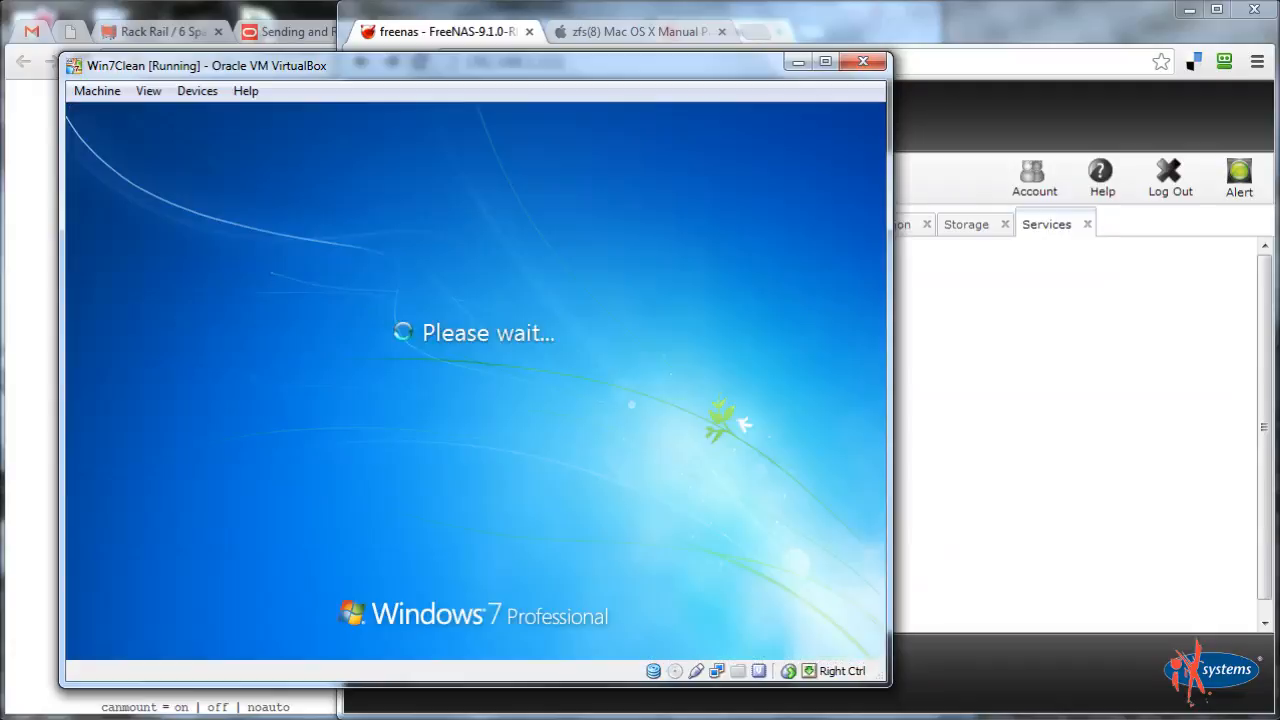
click(668, 442)
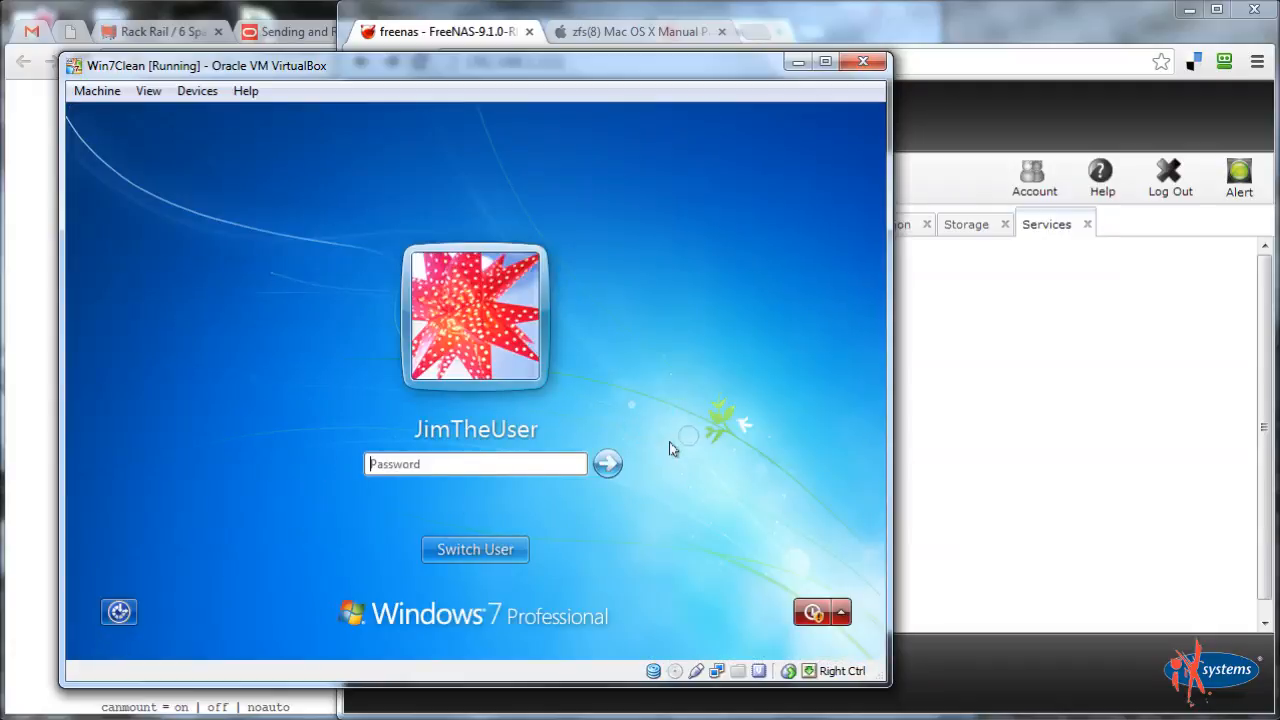
text(password)
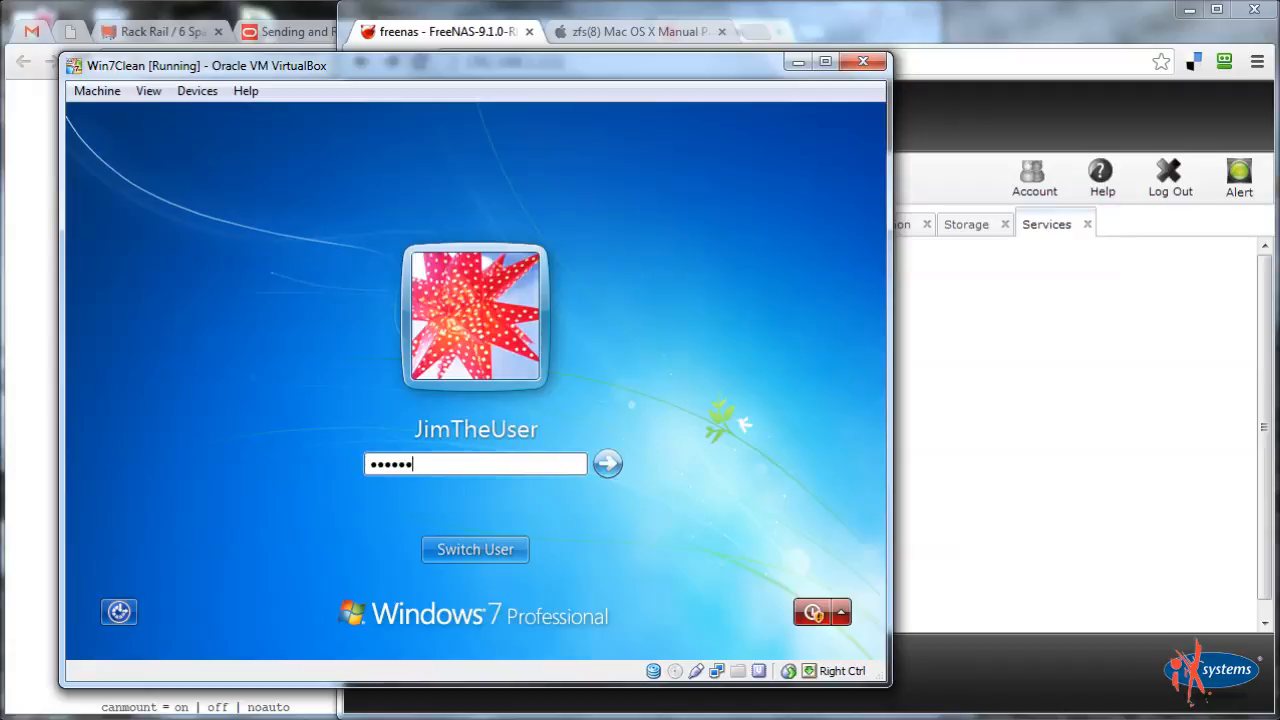
key(Return)
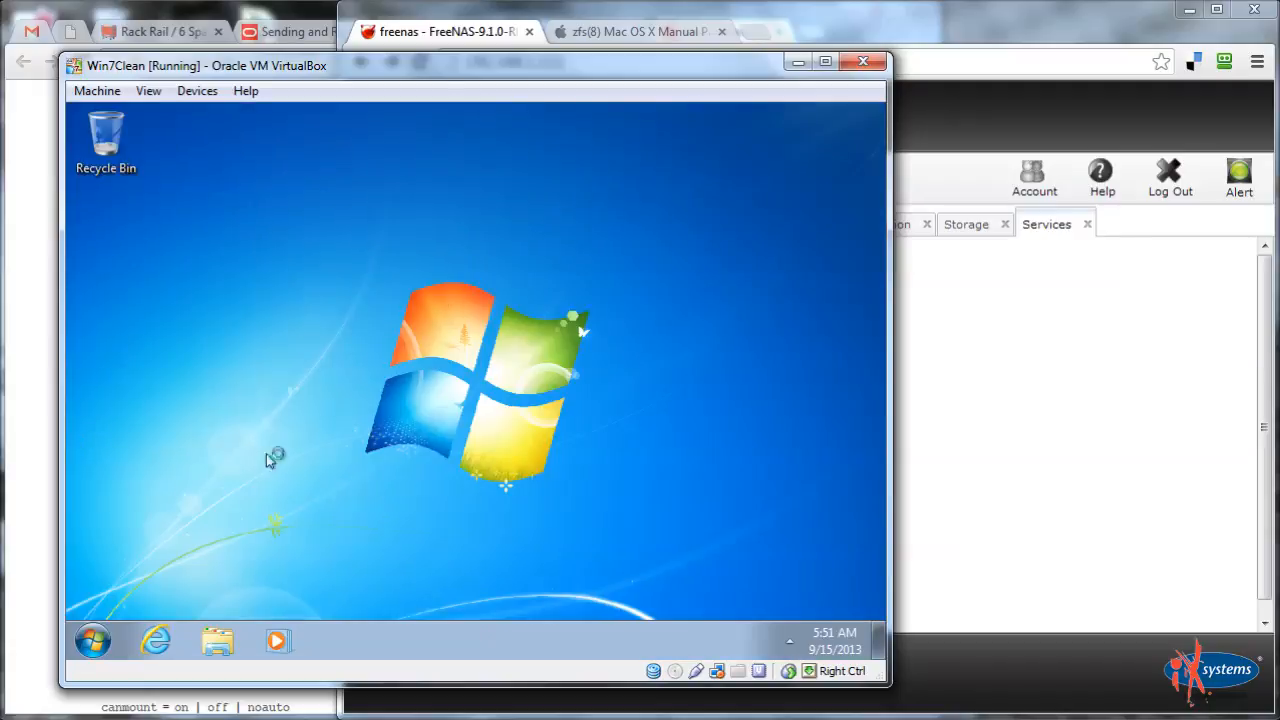
click(93, 640)
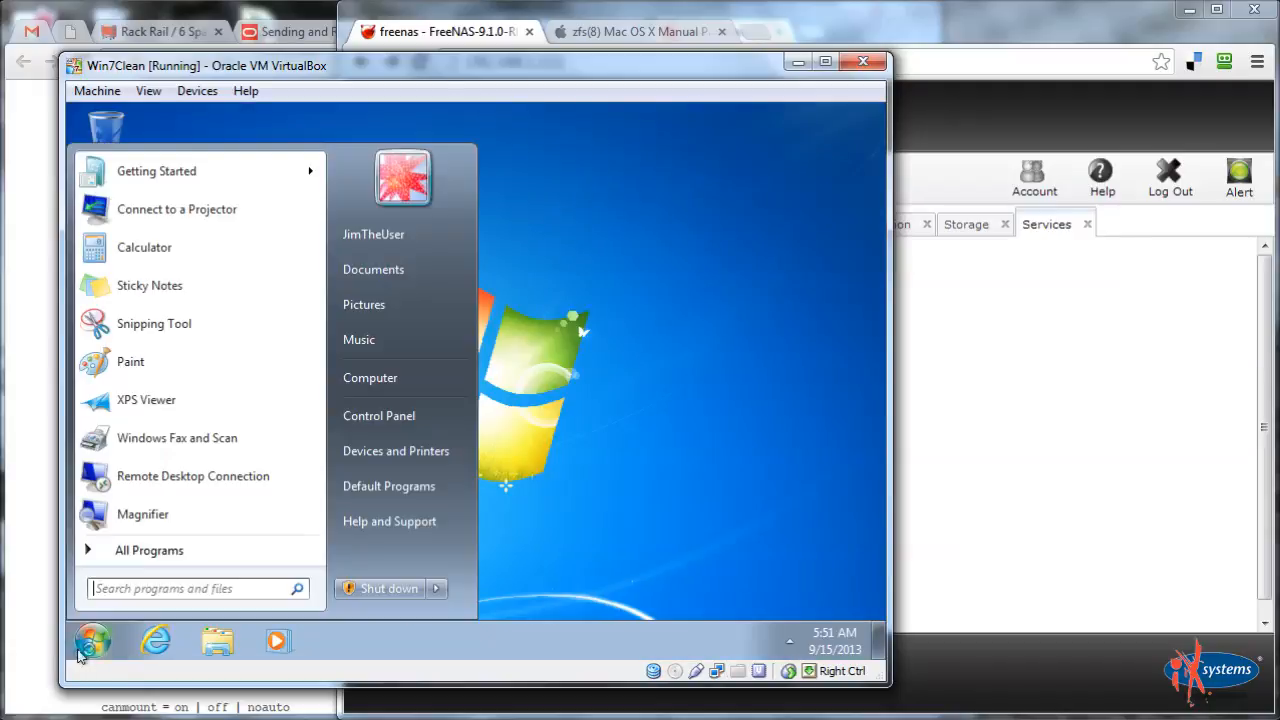
click(414, 384)
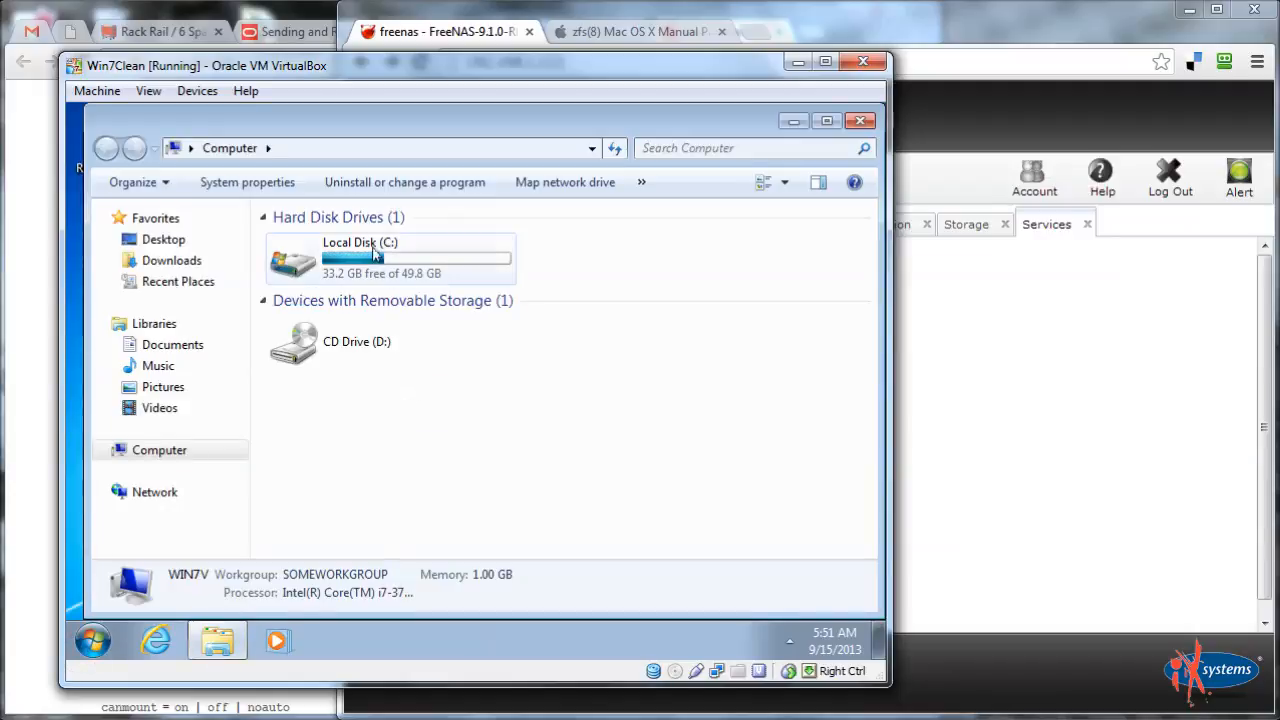
Browse to \\freenas and open the Example share's ReadModify folder
click(342, 148)
text(\\freenas)
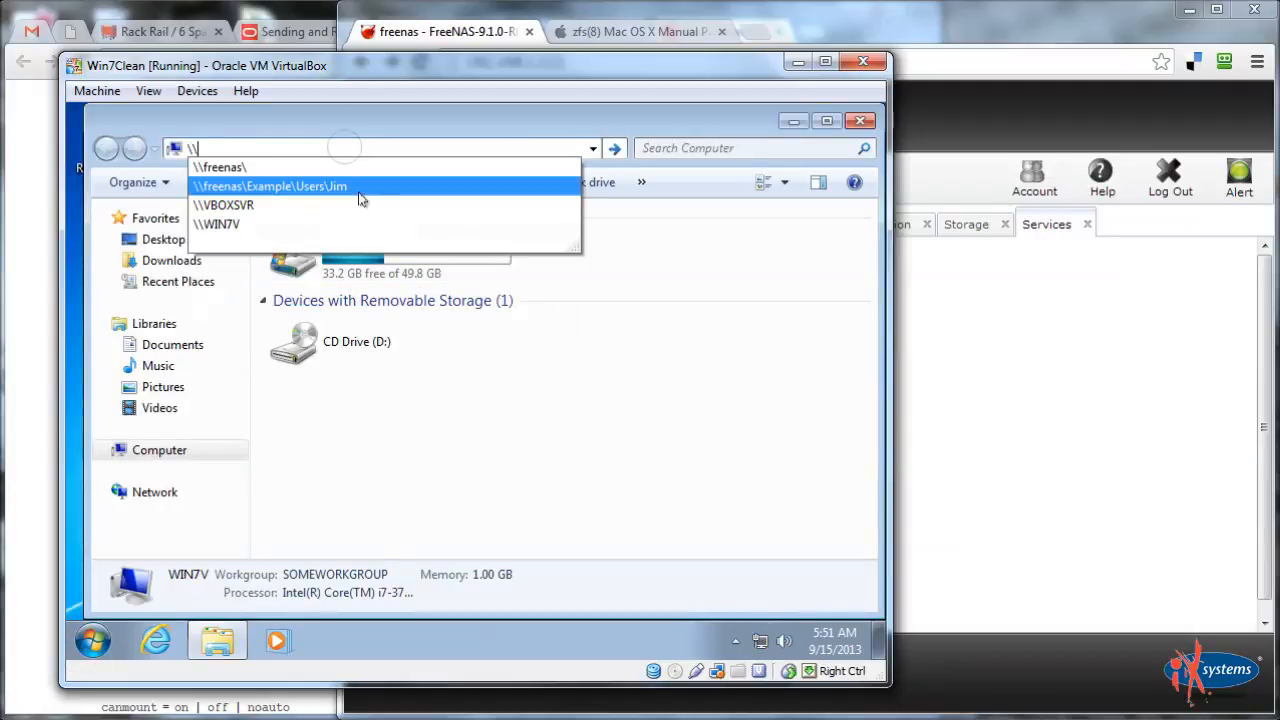
key(Return)
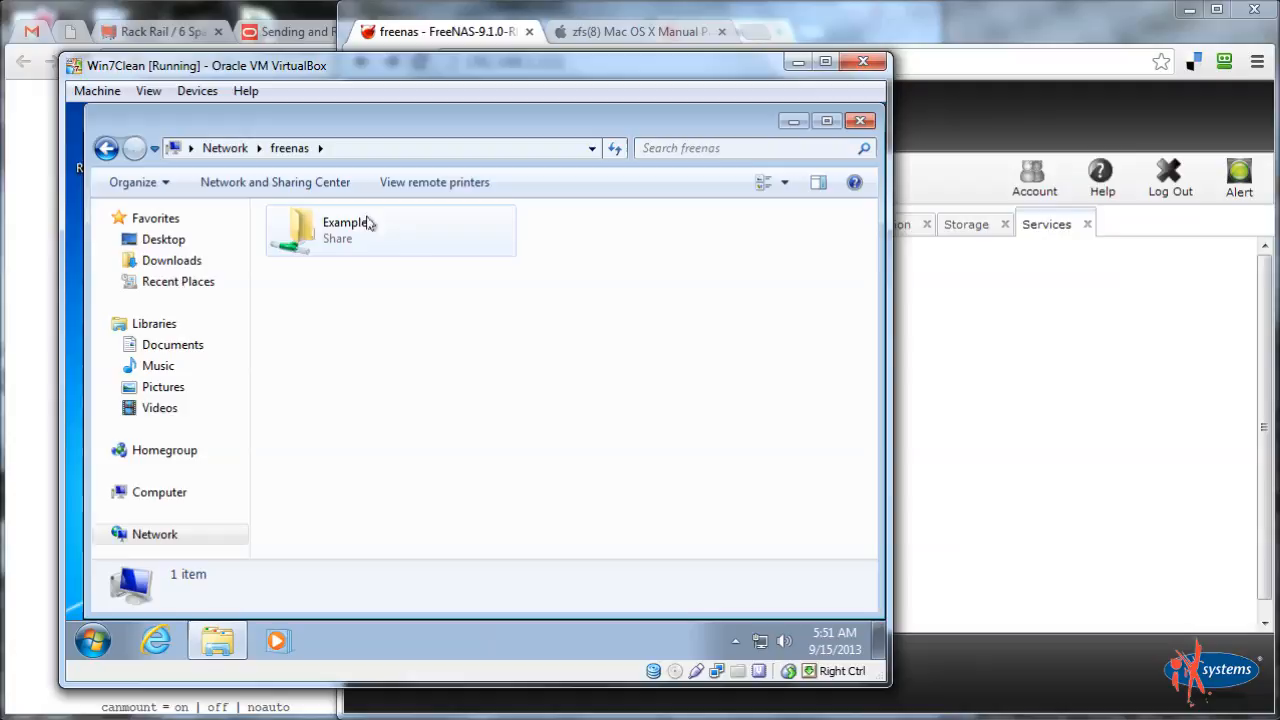
double_click(366, 217)
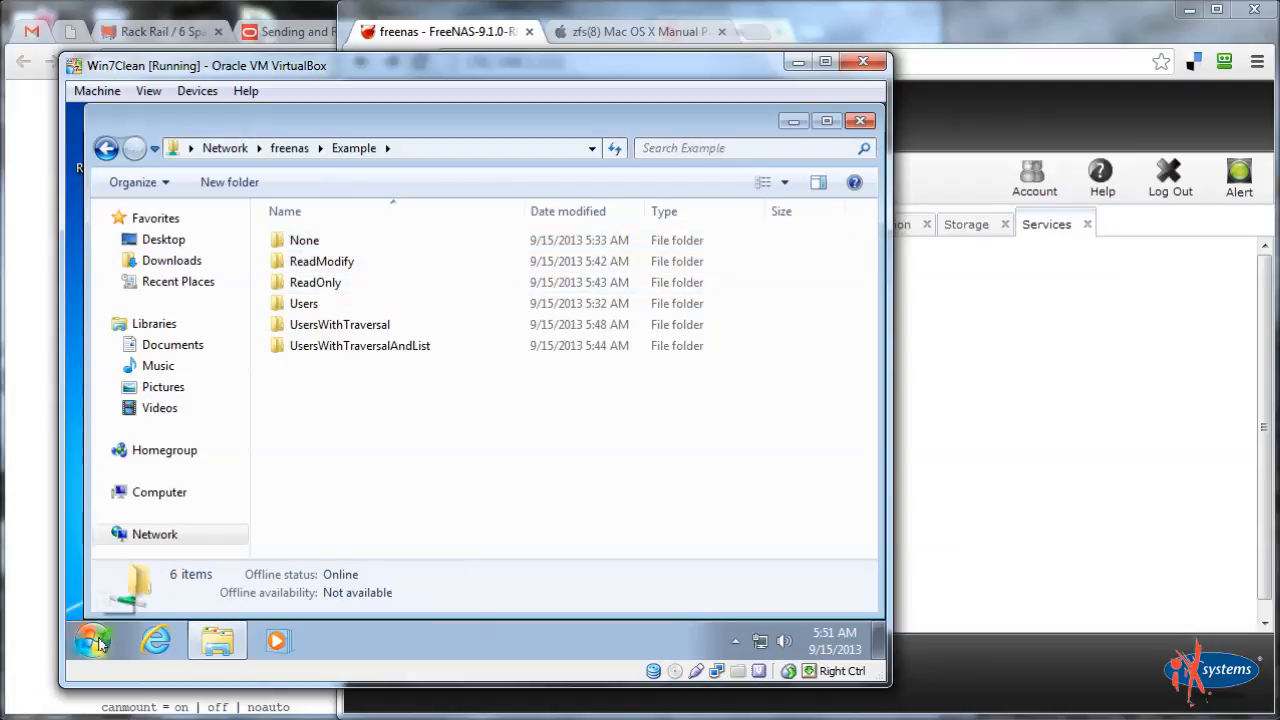
double_click(330, 262)
Check the Blah folder's permissions on its Security tab, then close Properties
right_click(298, 240)
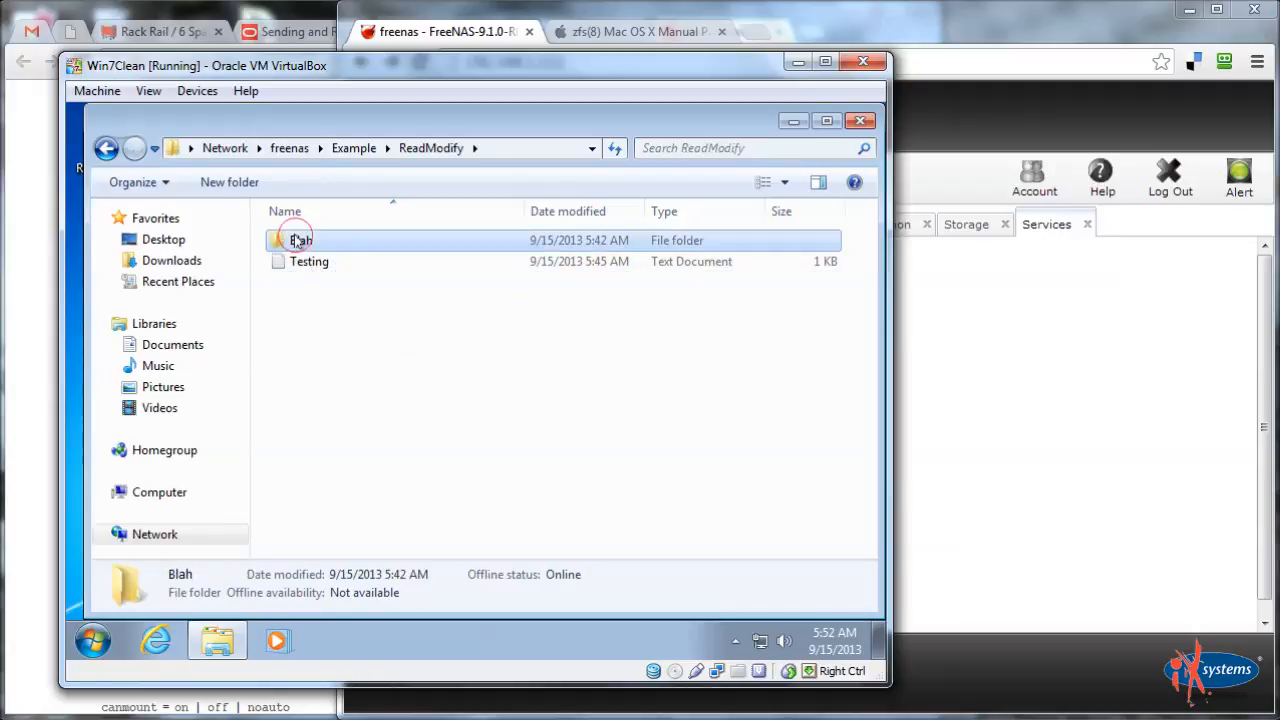
click(338, 553)
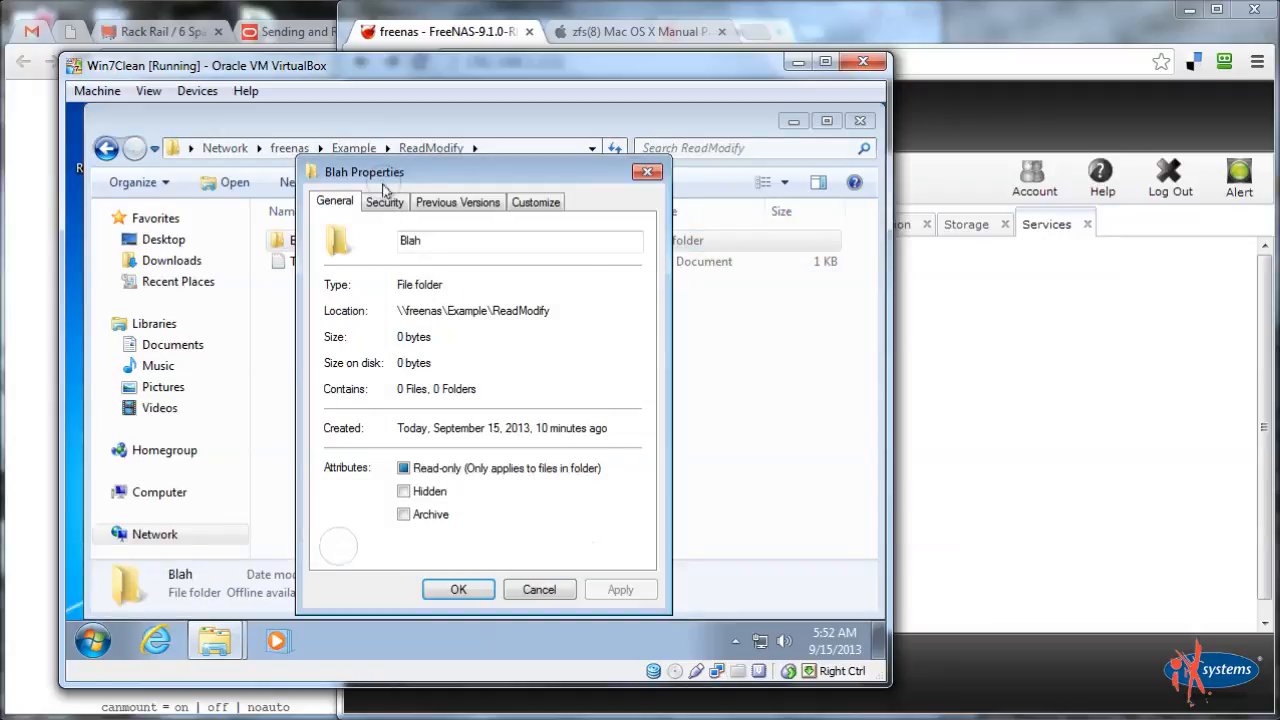
click(384, 200)
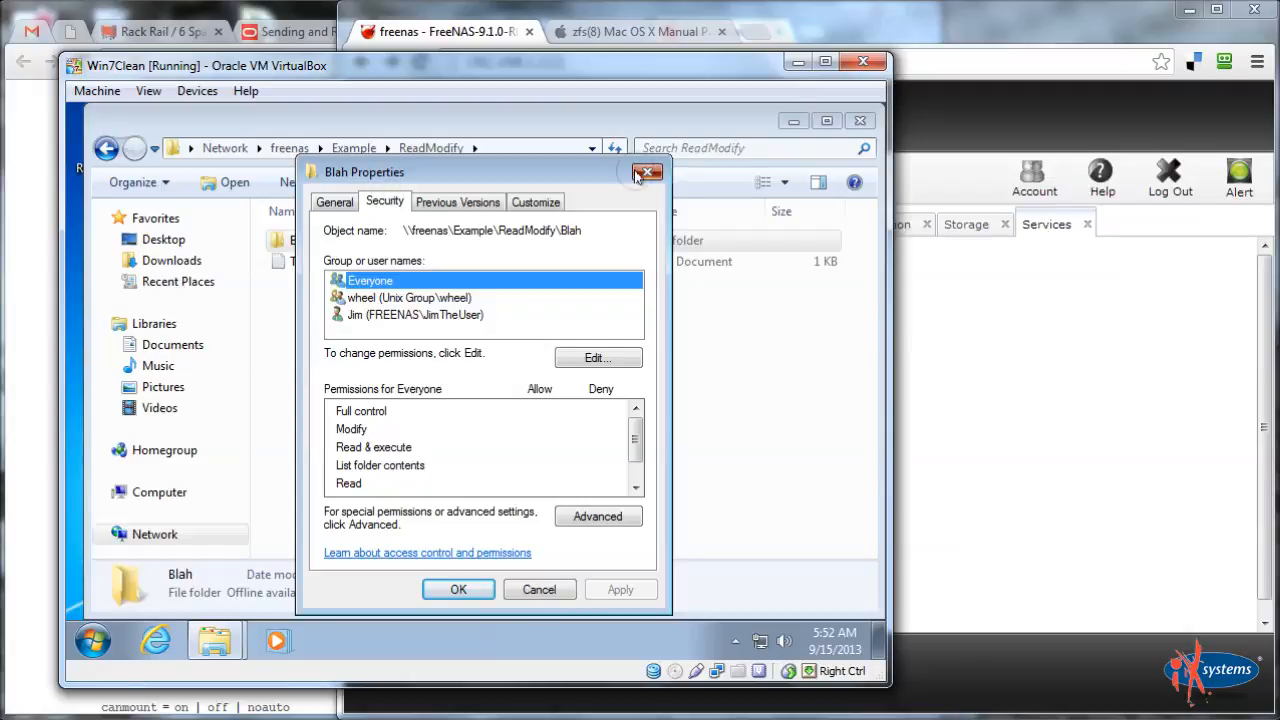
click(647, 172)
click(355, 339)
Create a new folder named Test2 in ReadModify
right_click(325, 350)
click(371, 542)
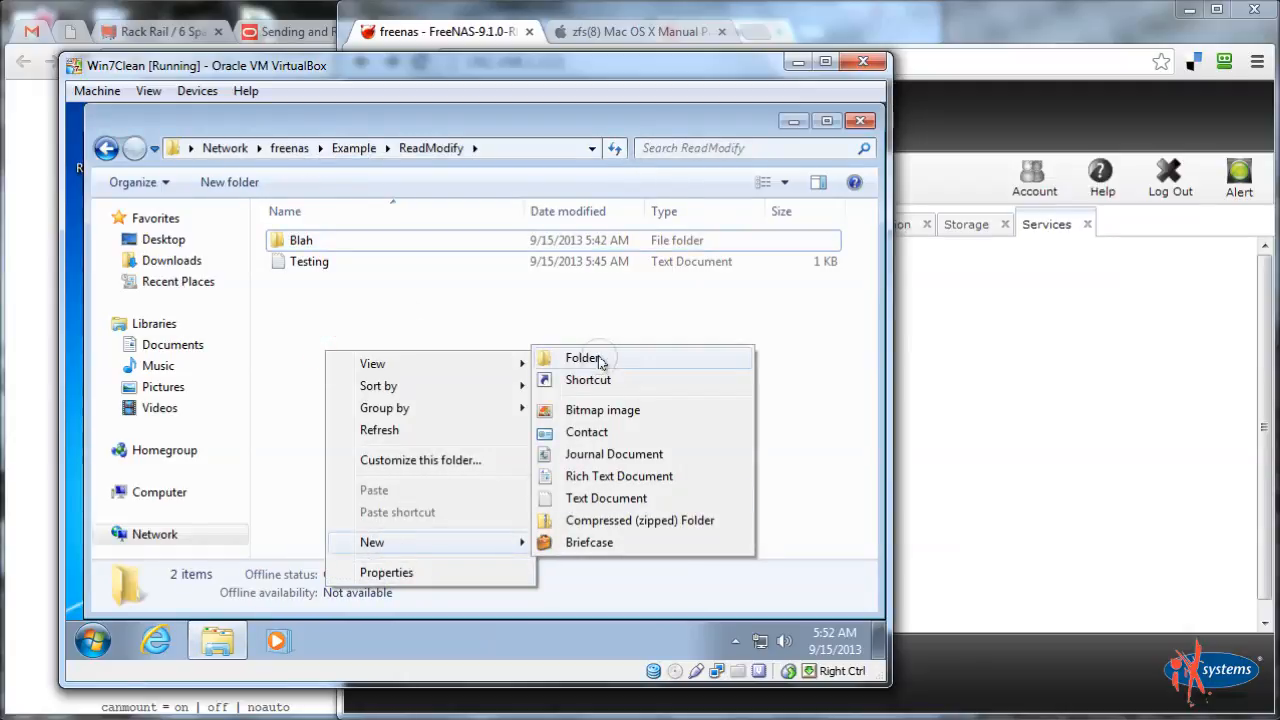
click(598, 360)
text(Test2)
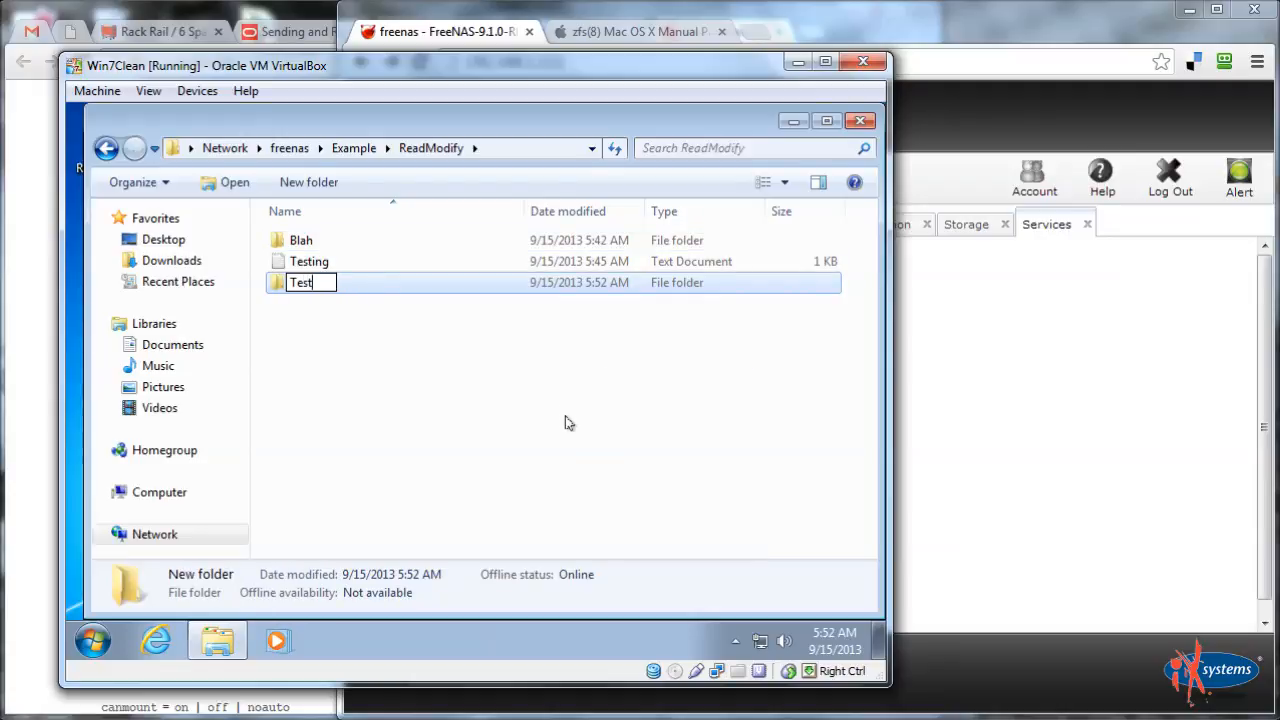
key(Return)
Review the Test2 folder's security permissions, including the admin account's, without changes
right_click(337, 282)
click(436, 593)
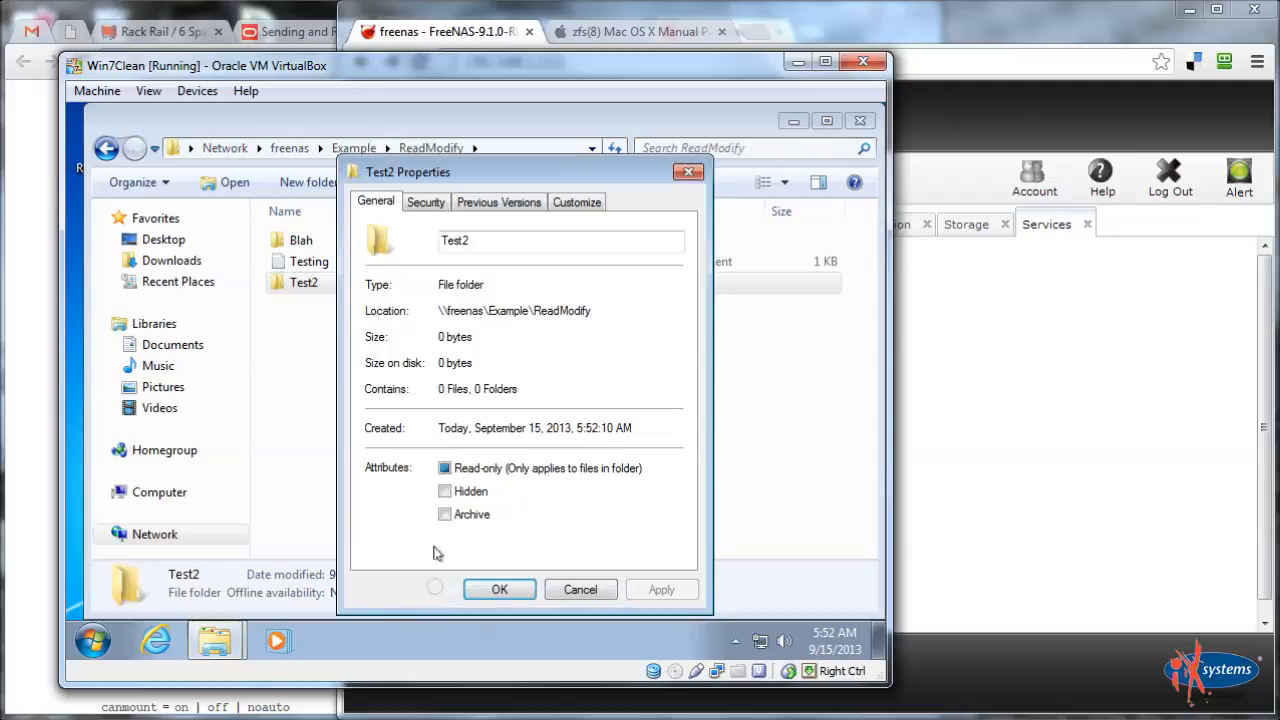
click(427, 208)
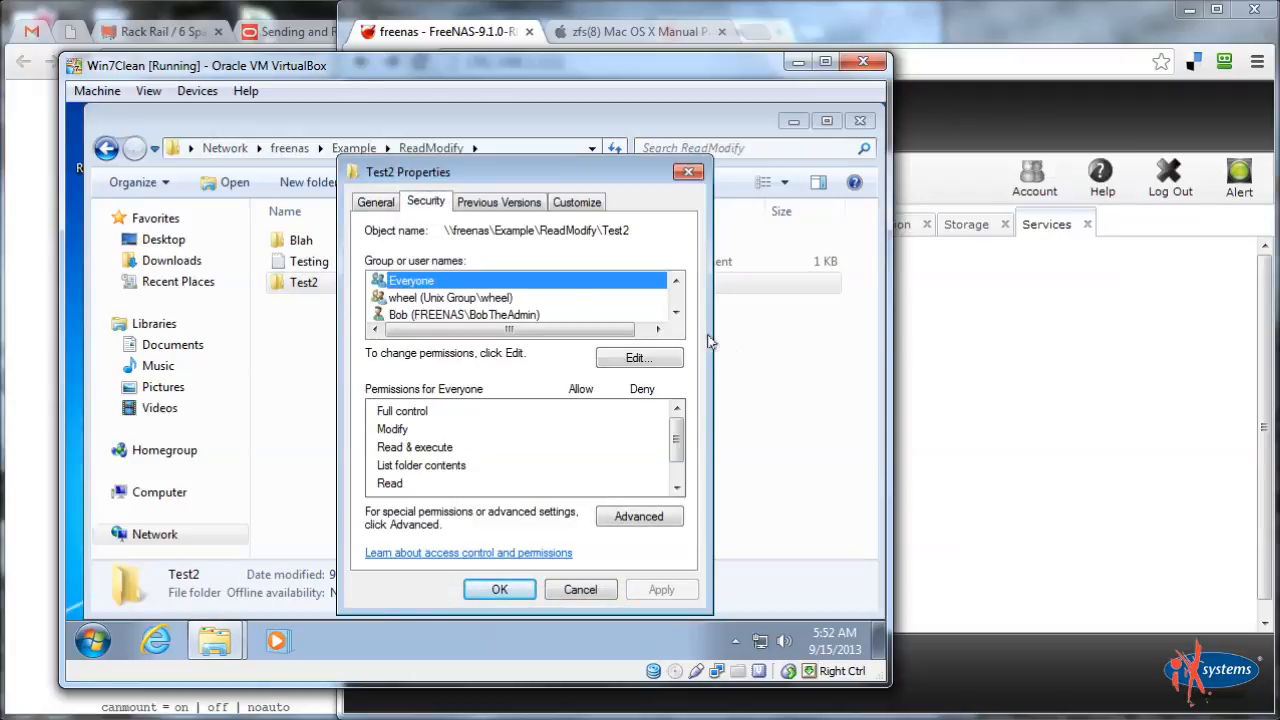
click(676, 312)
click(676, 312)
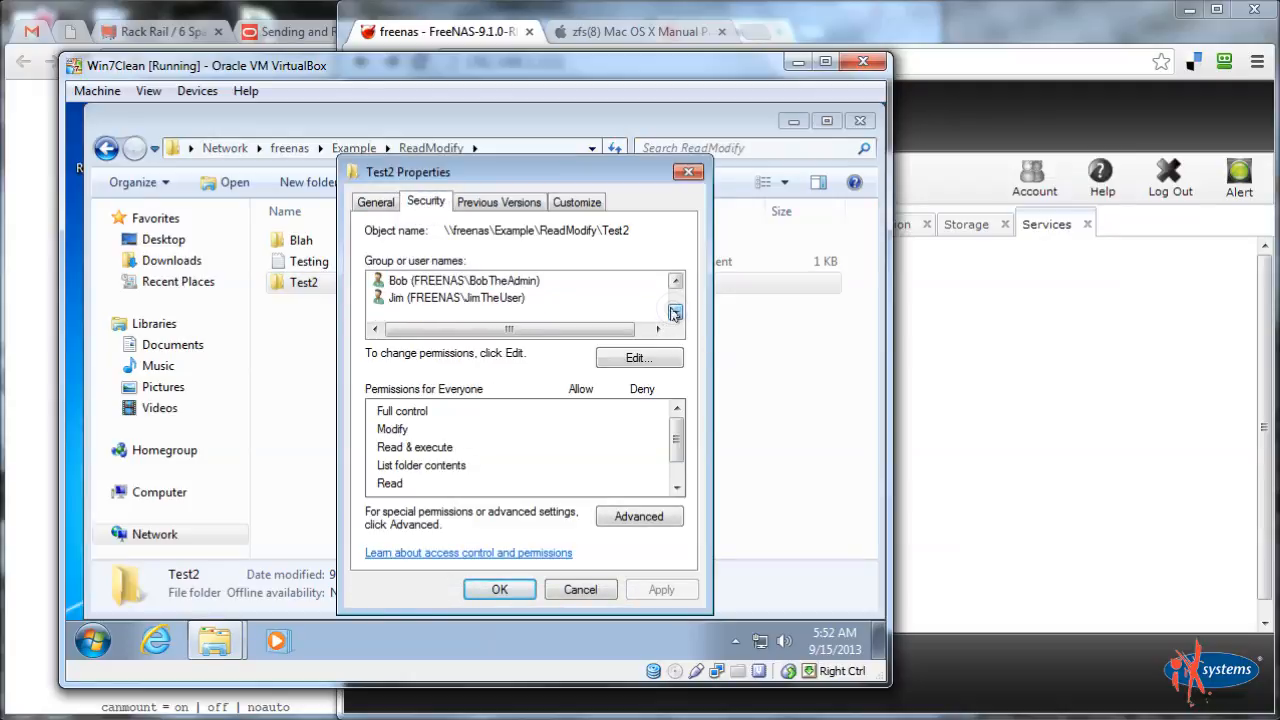
click(427, 282)
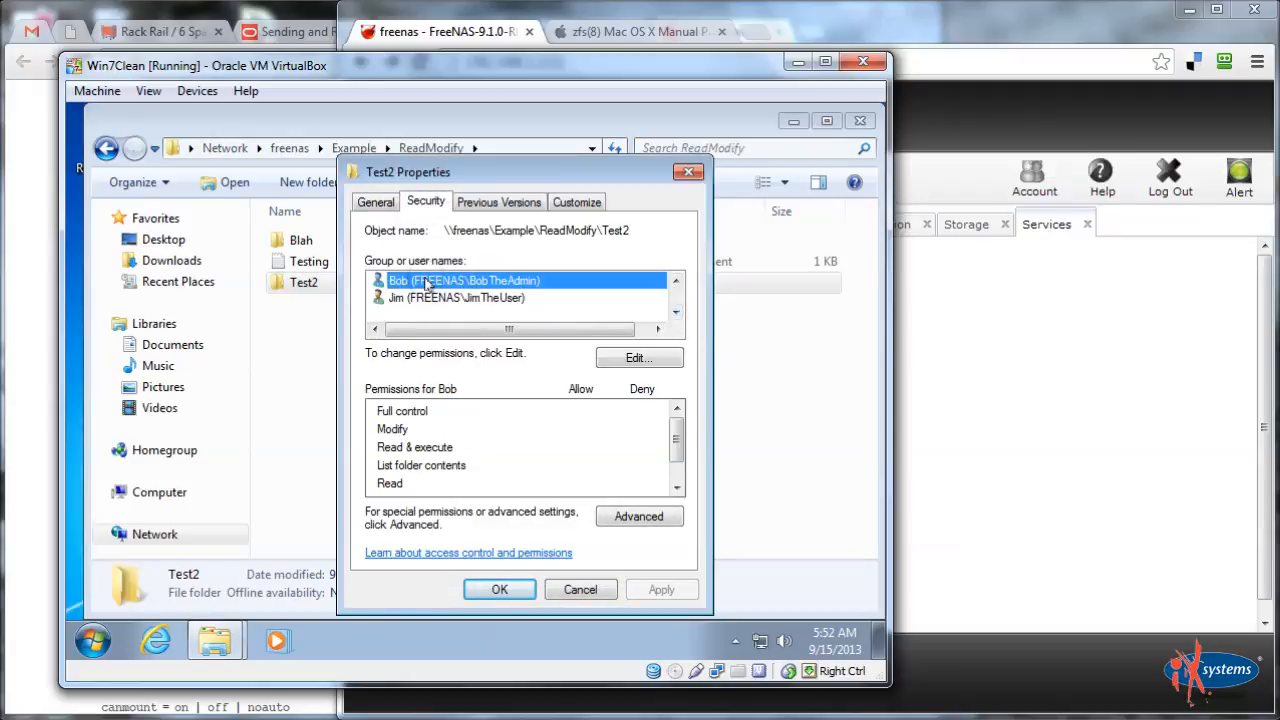
click(580, 590)
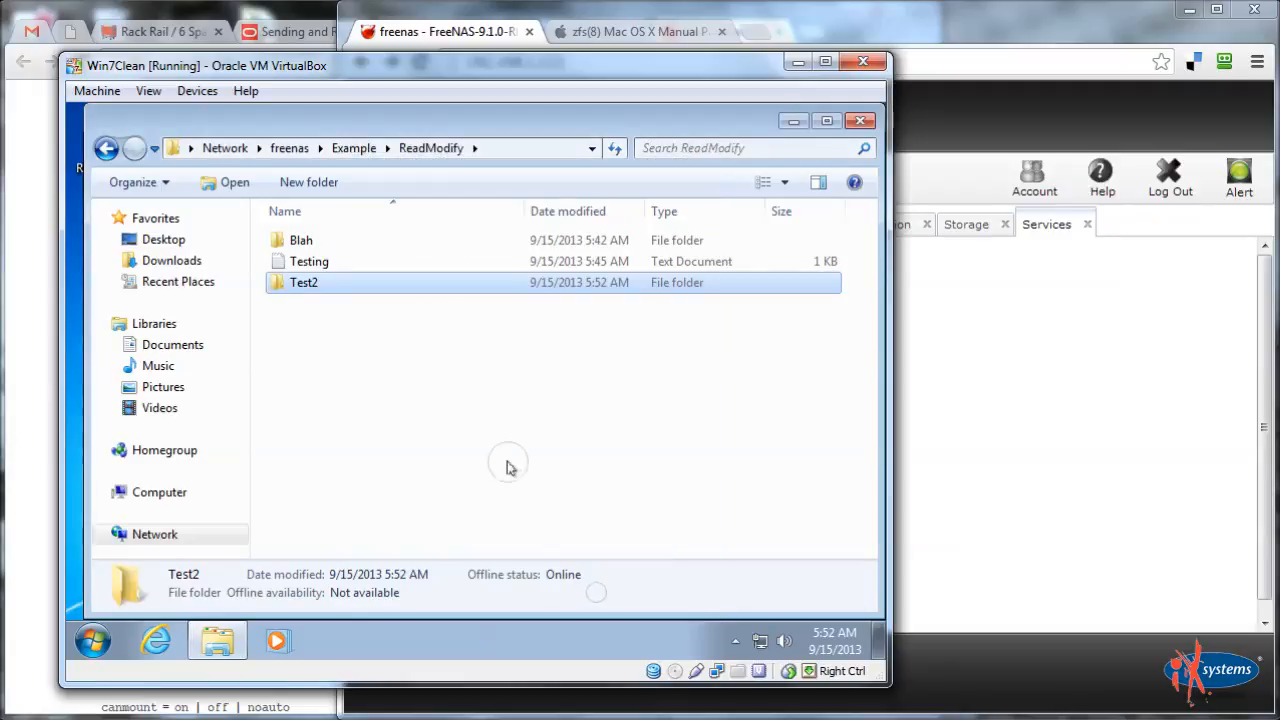
Create an empty text document named kjhkjh inside Test2
double_click(318, 284)
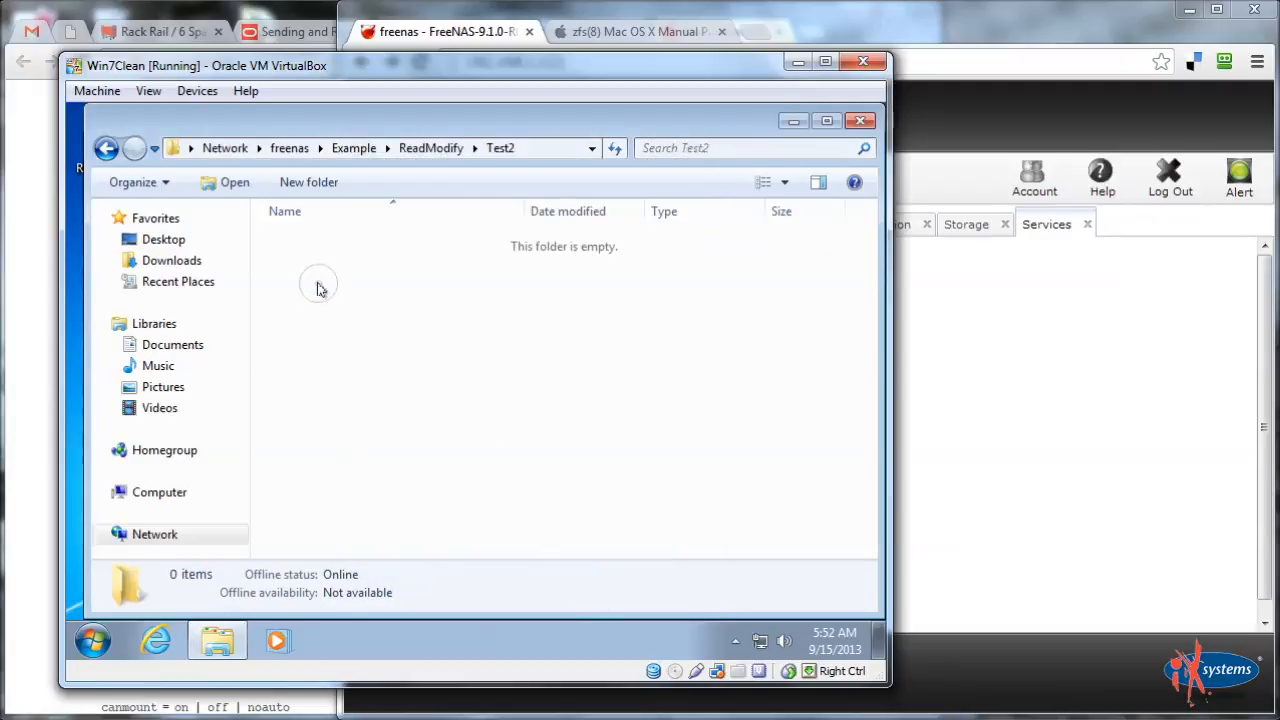
right_click(350, 346)
mouse_move(437, 560)
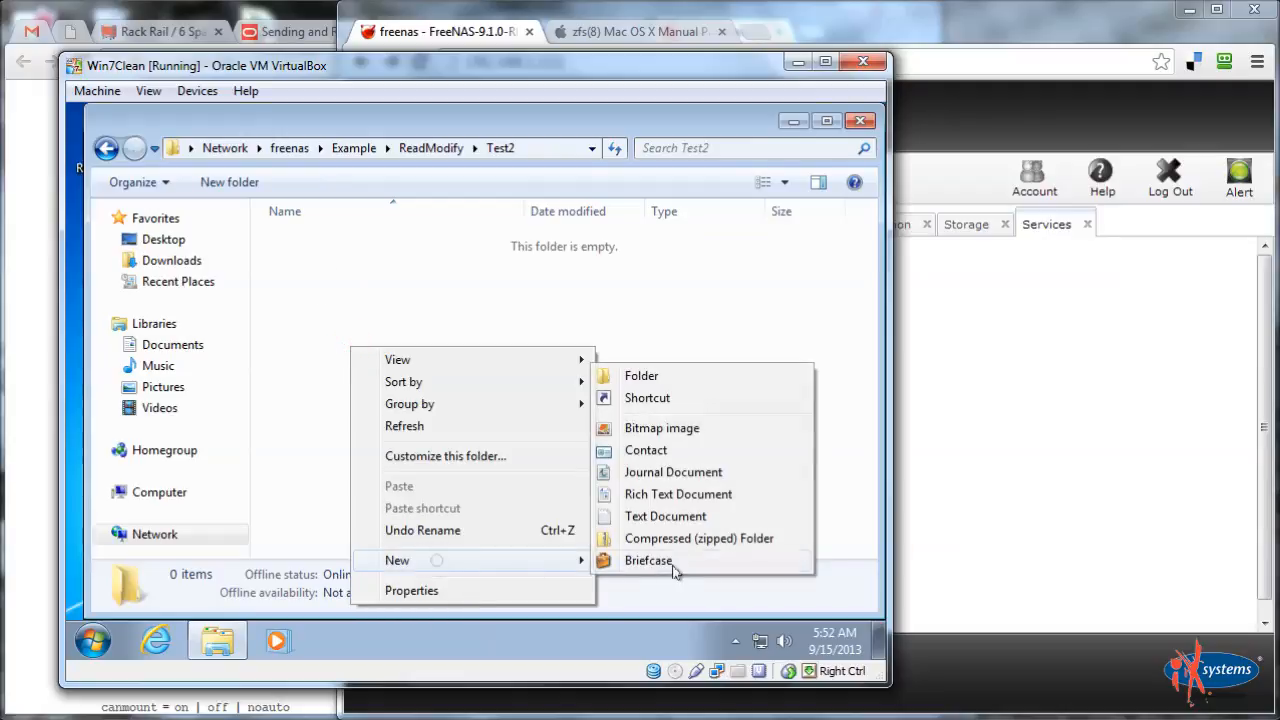
click(665, 516)
text(kjhkjh)
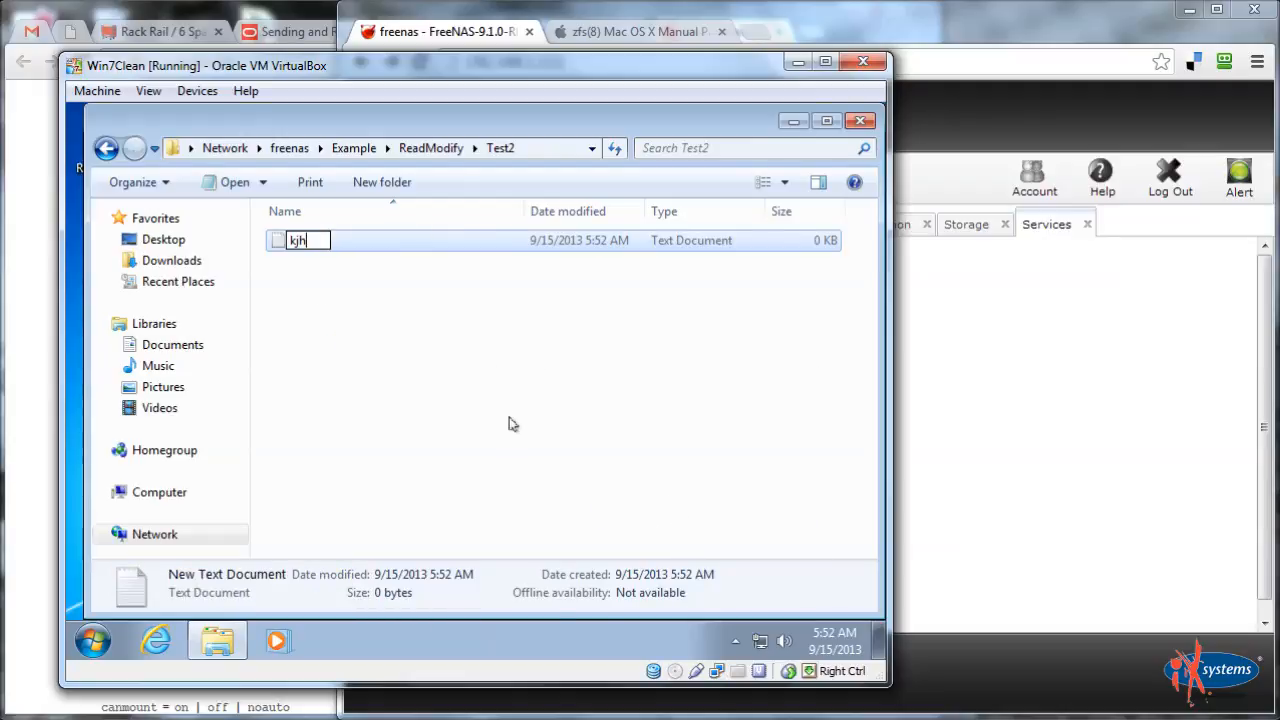
key(Return)
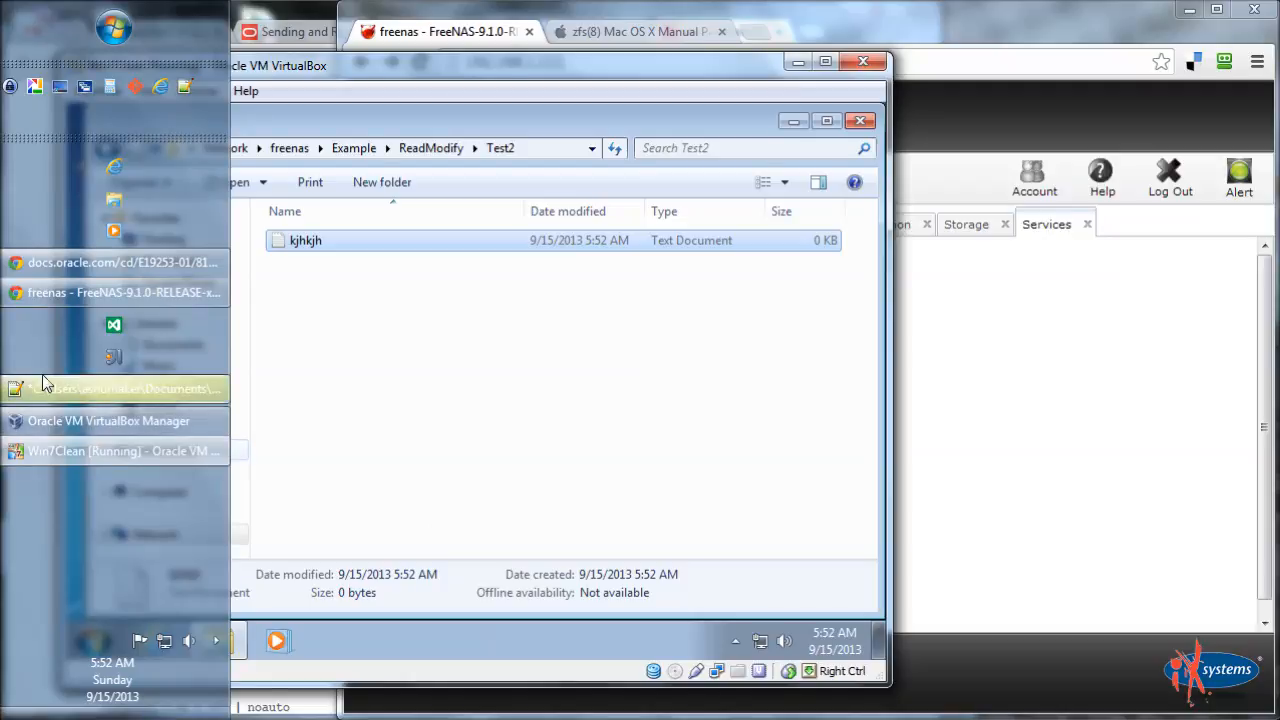
click(314, 544)
click(93, 640)
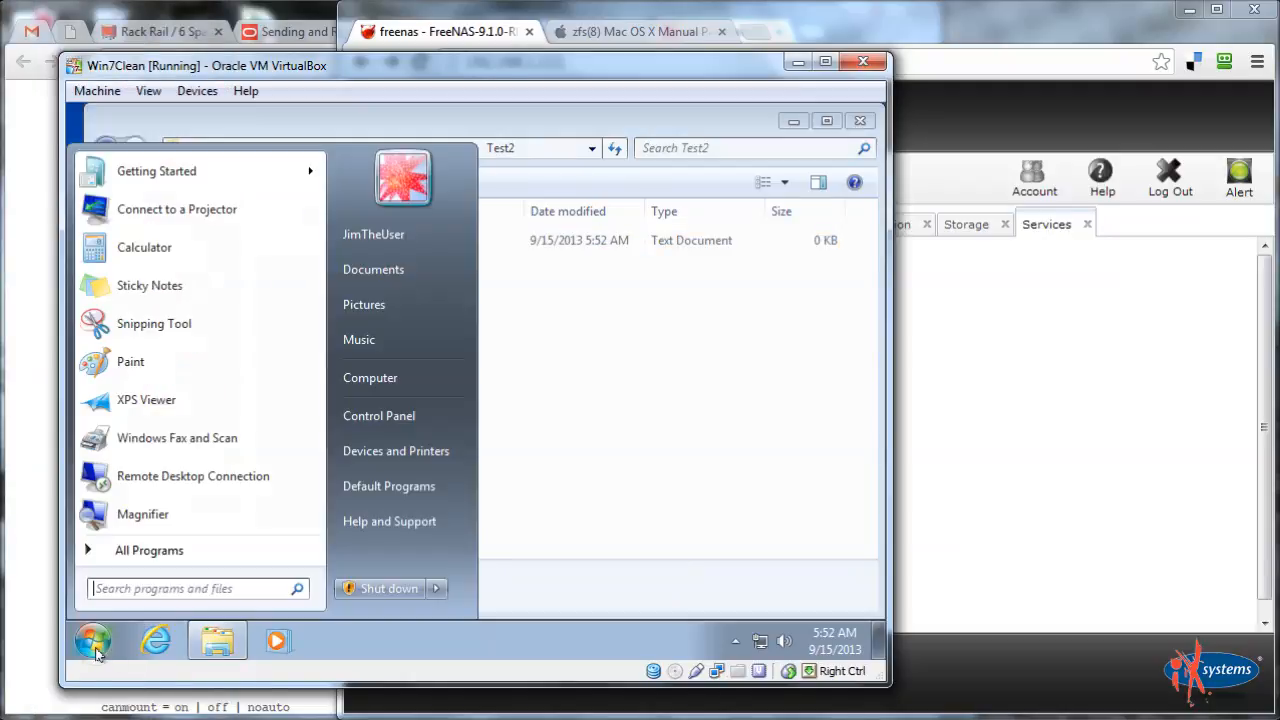
Switch user and log in to the admin account, dismissing the network error
mouse_move(437, 592)
click(497, 494)
click(474, 461)
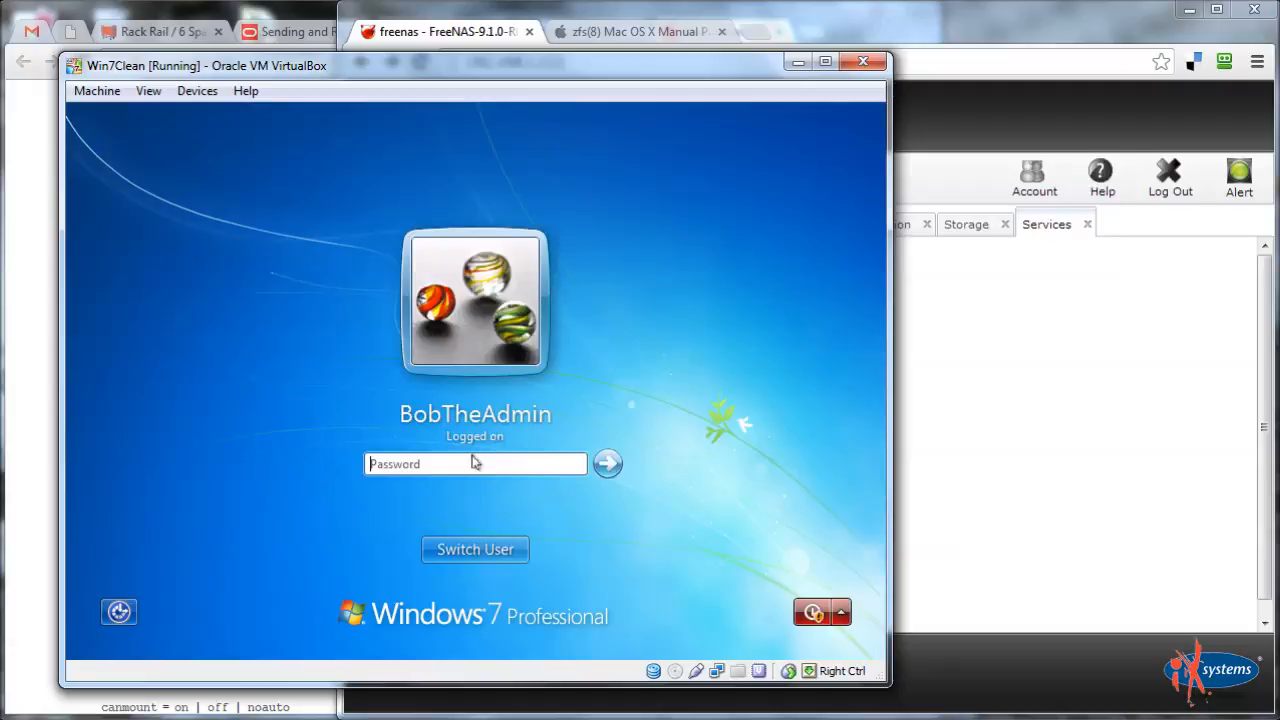
text(••••••••)
key(Return)
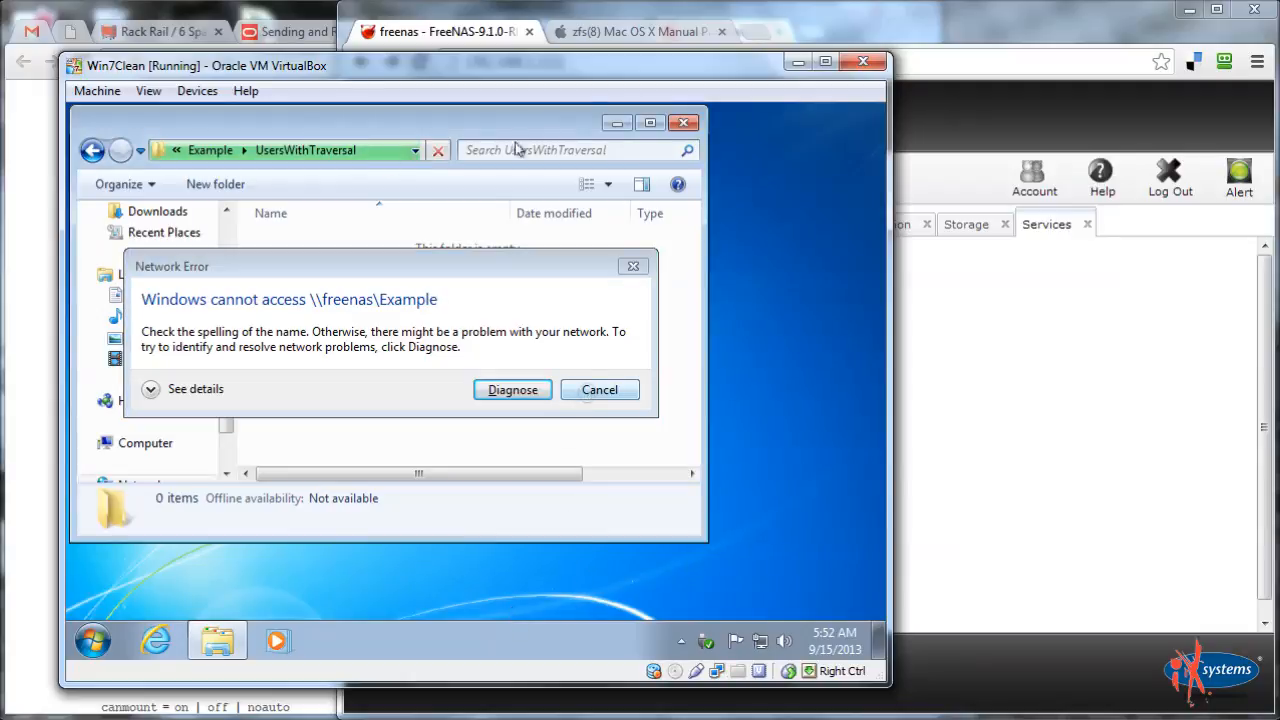
click(606, 394)
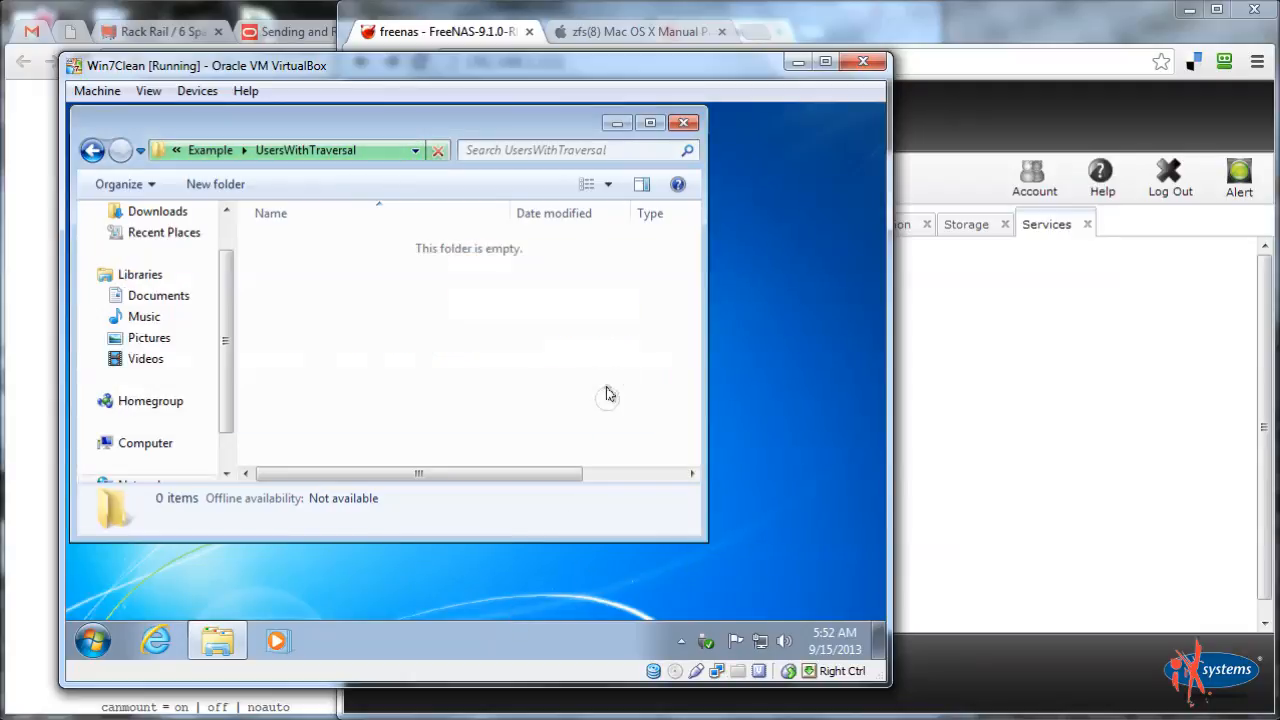
click(682, 123)
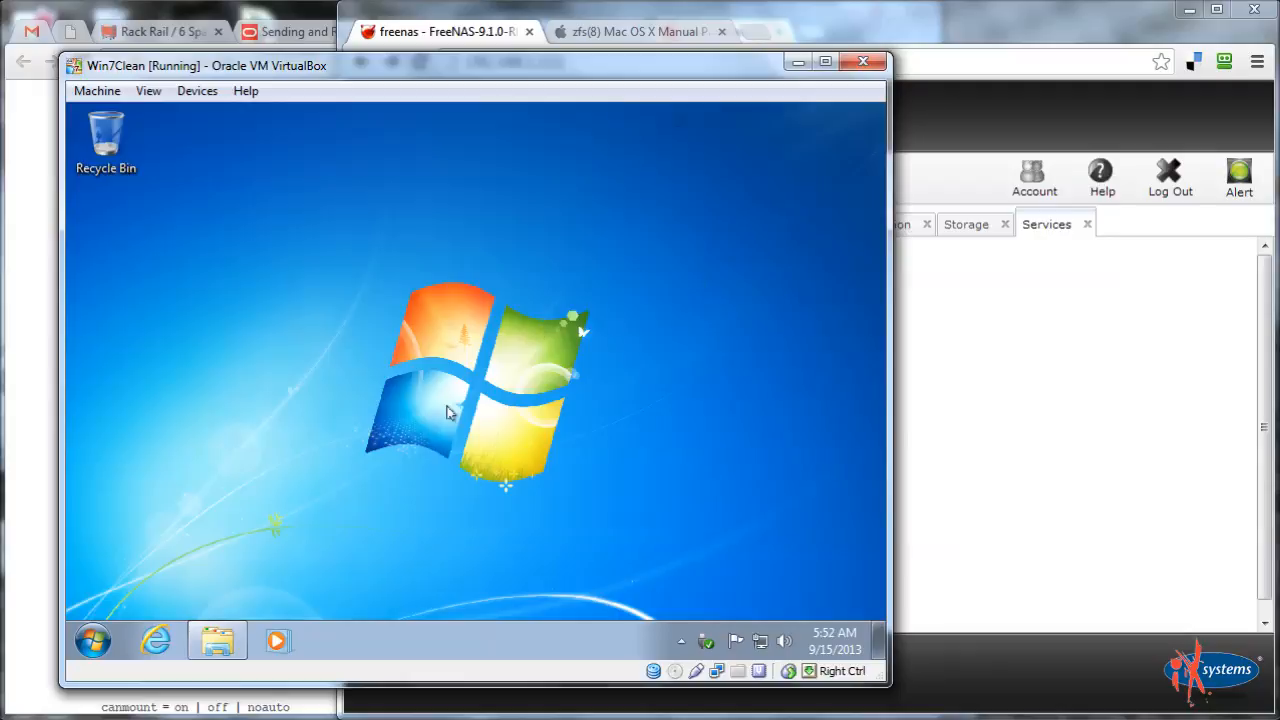
From Computer, browse to \\freenas\Example\ReadModify\Test2
click(93, 641)
click(414, 370)
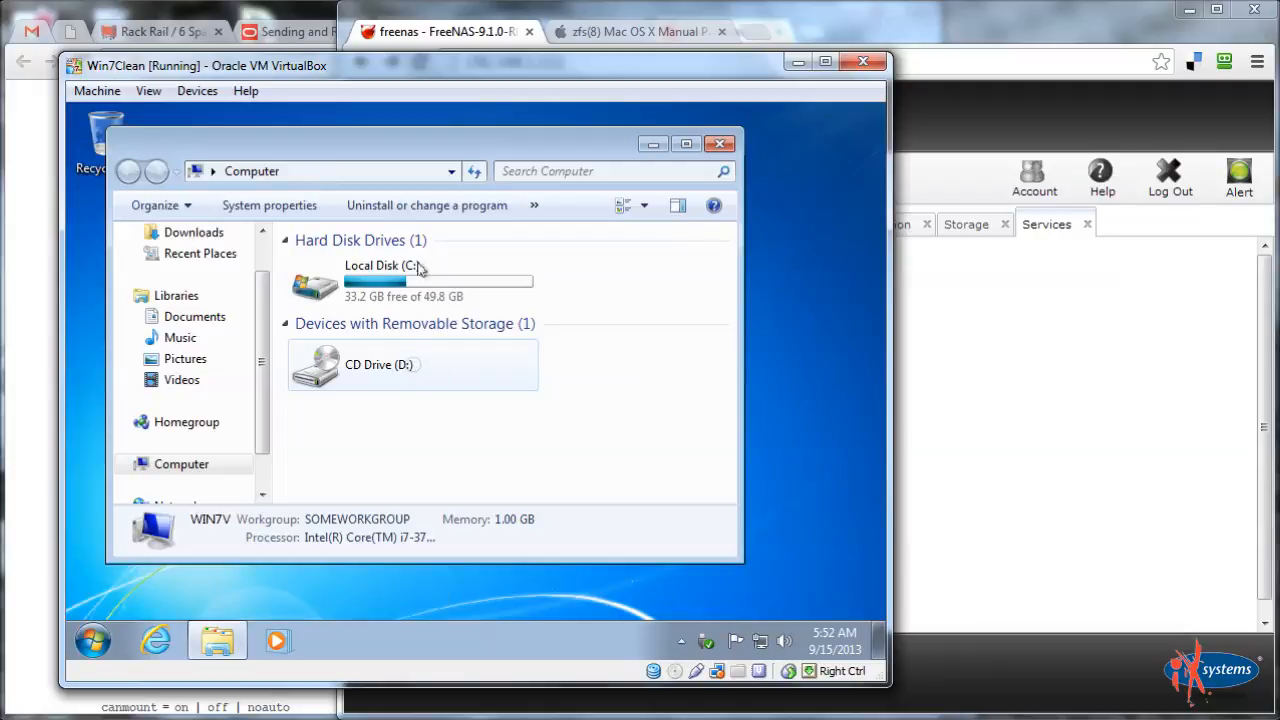
click(410, 166)
text(\\)
key(Down)
key(Return)
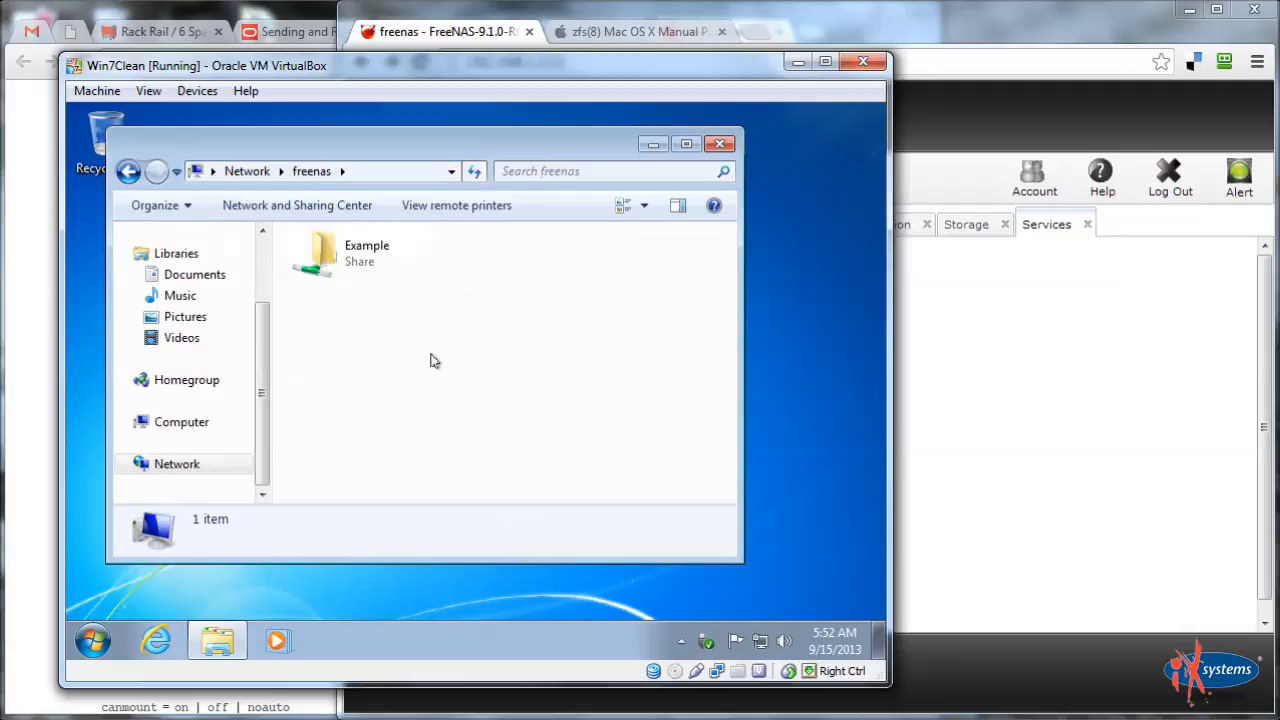
double_click(368, 251)
double_click(340, 286)
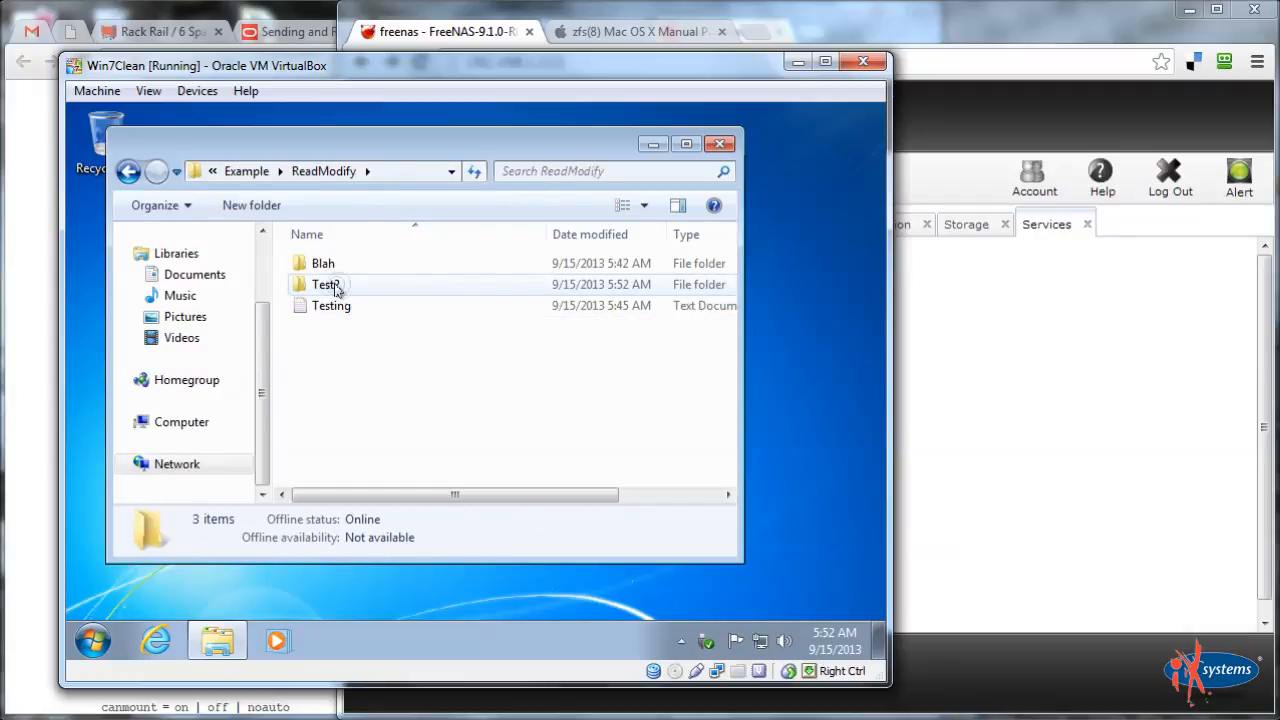
double_click(330, 287)
Type hkjhkjh into the kjhkjh file in Notepad and close it
double_click(324, 277)
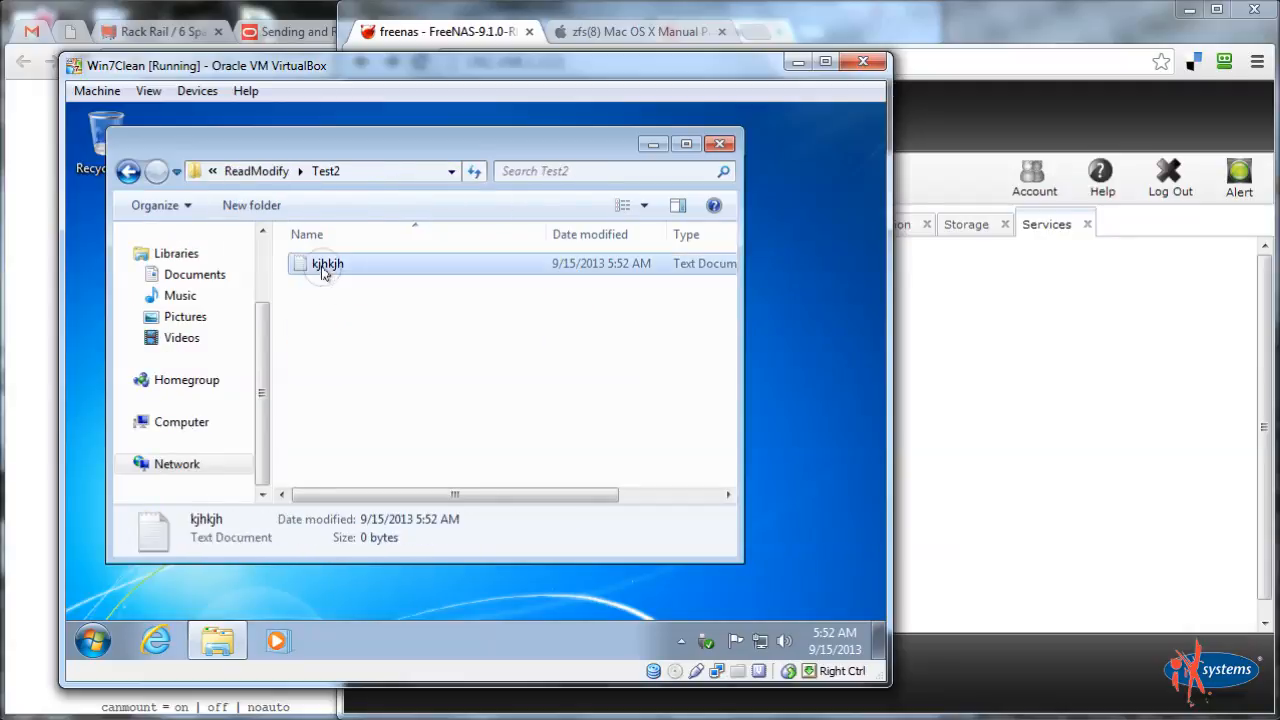
text(hkjhkjh)
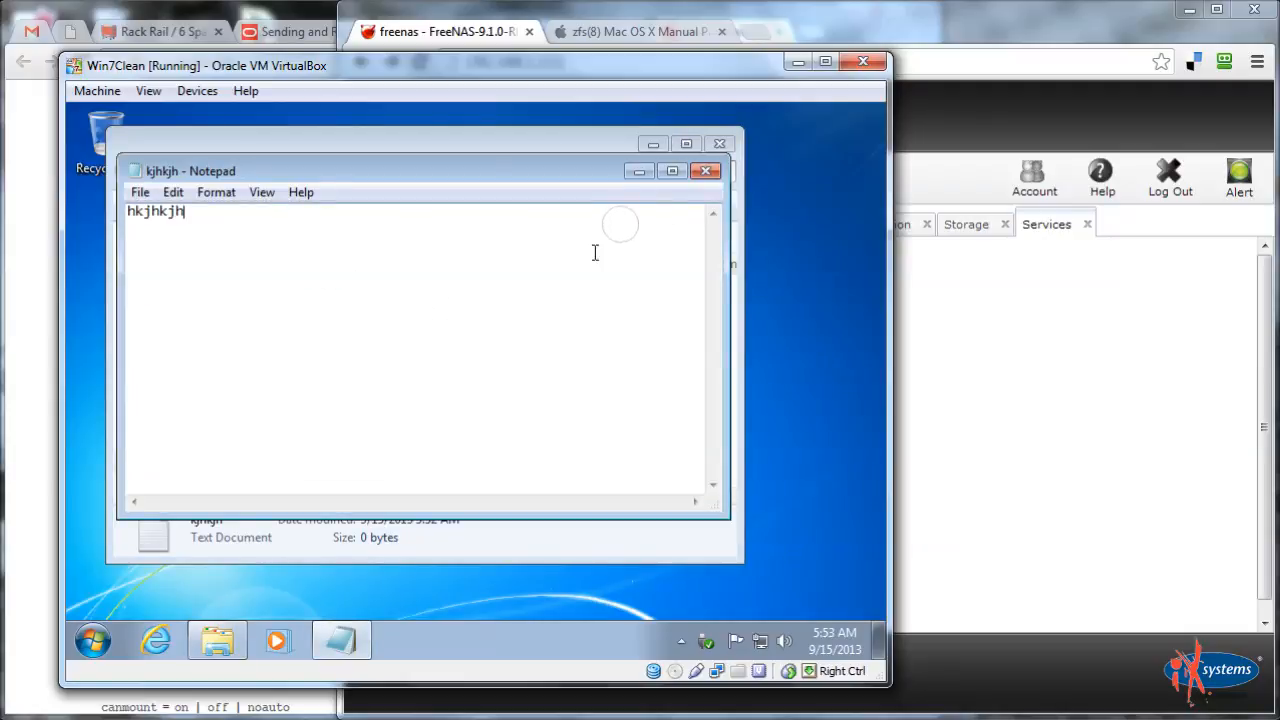
click(710, 171)
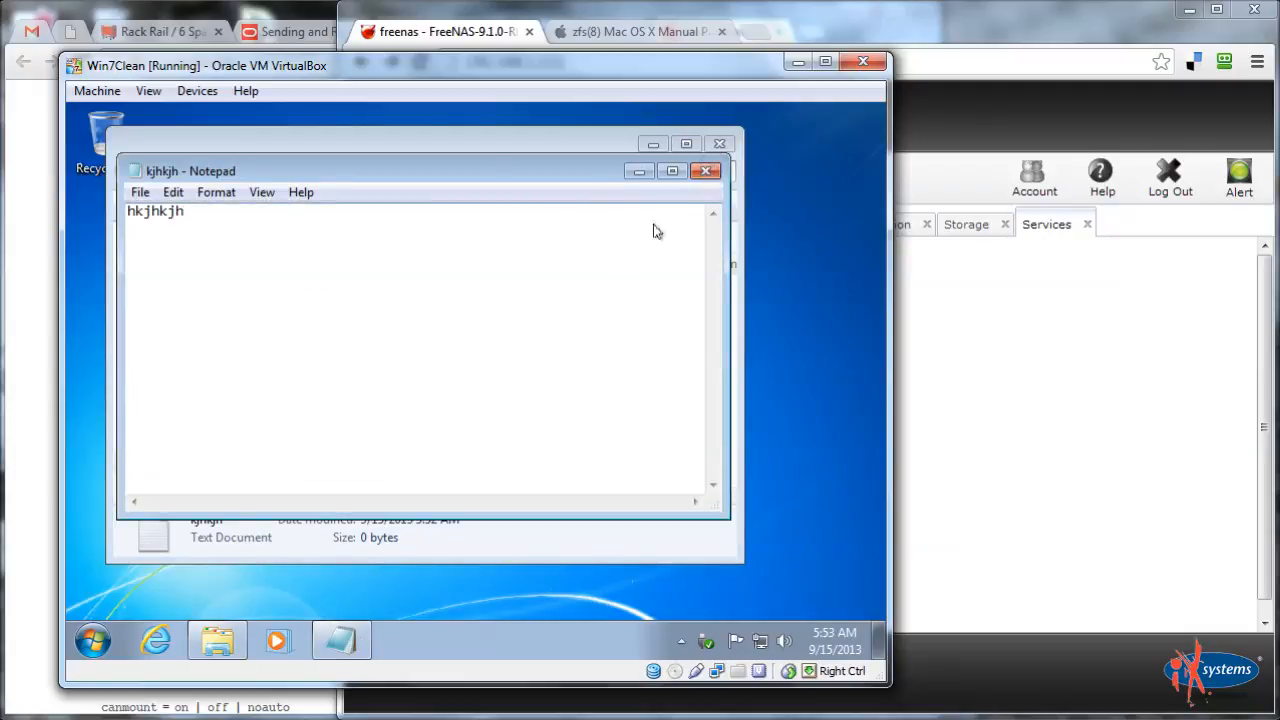
Open kjhkjh's Security properties and review the admin and standard user's permissions
right_click(338, 263)
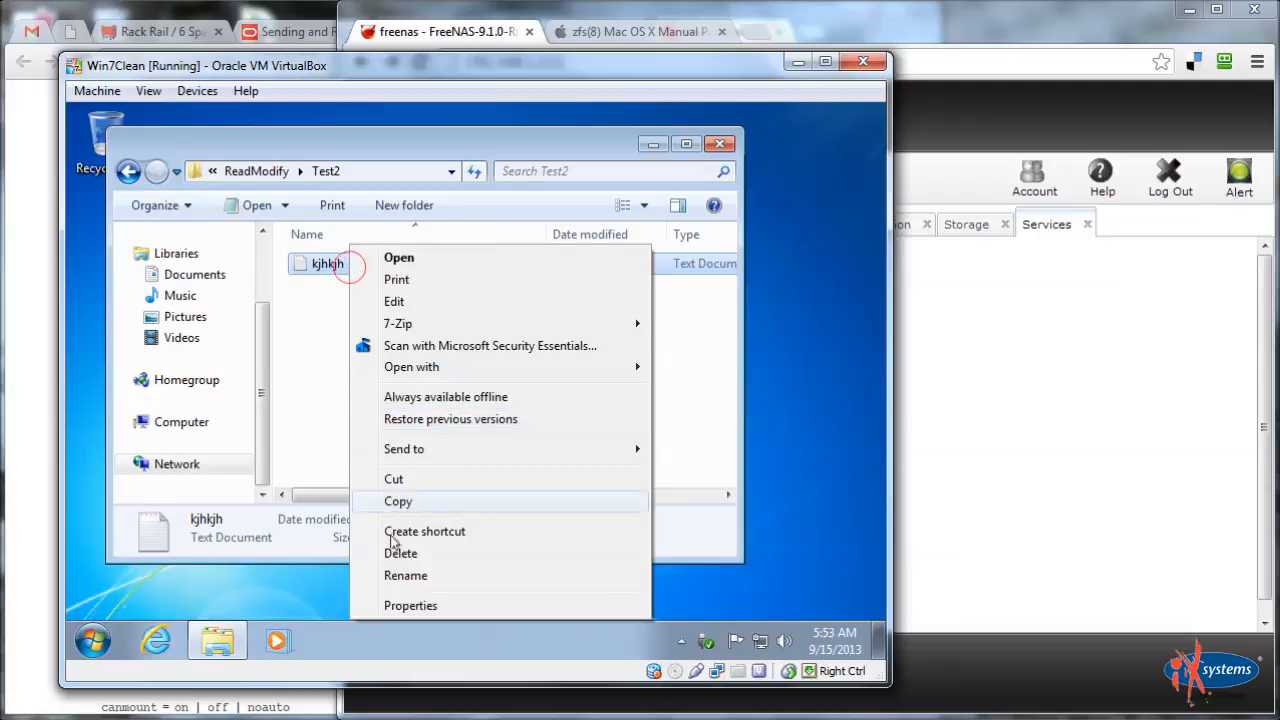
click(396, 605)
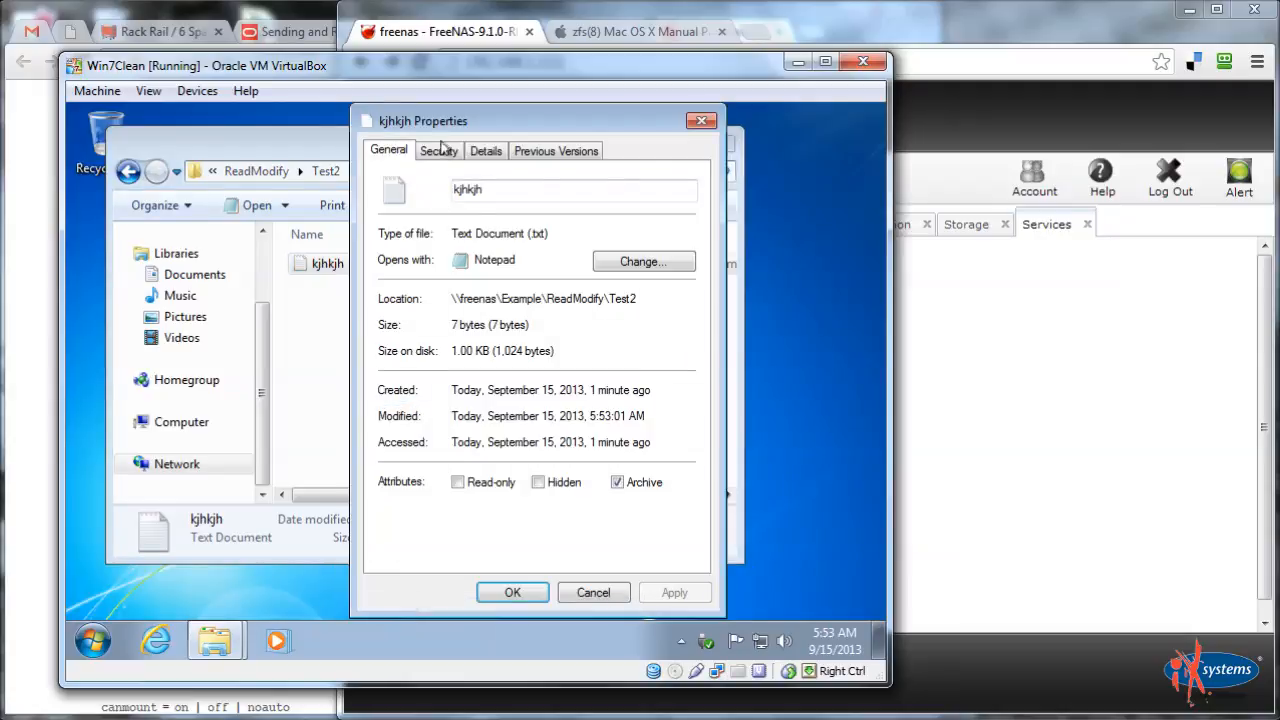
click(438, 150)
click(446, 263)
click(446, 296)
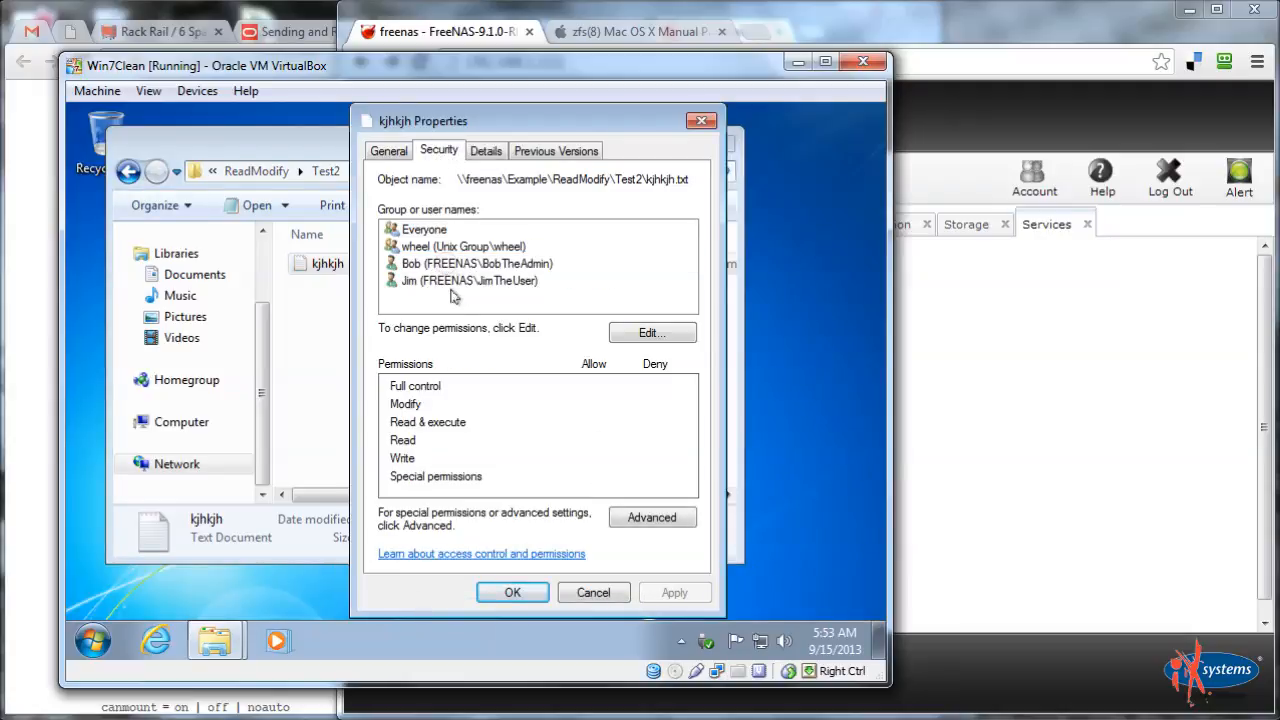
click(448, 280)
Remove the standard user's entry from kjhkjh's permissions and apply the change
click(650, 333)
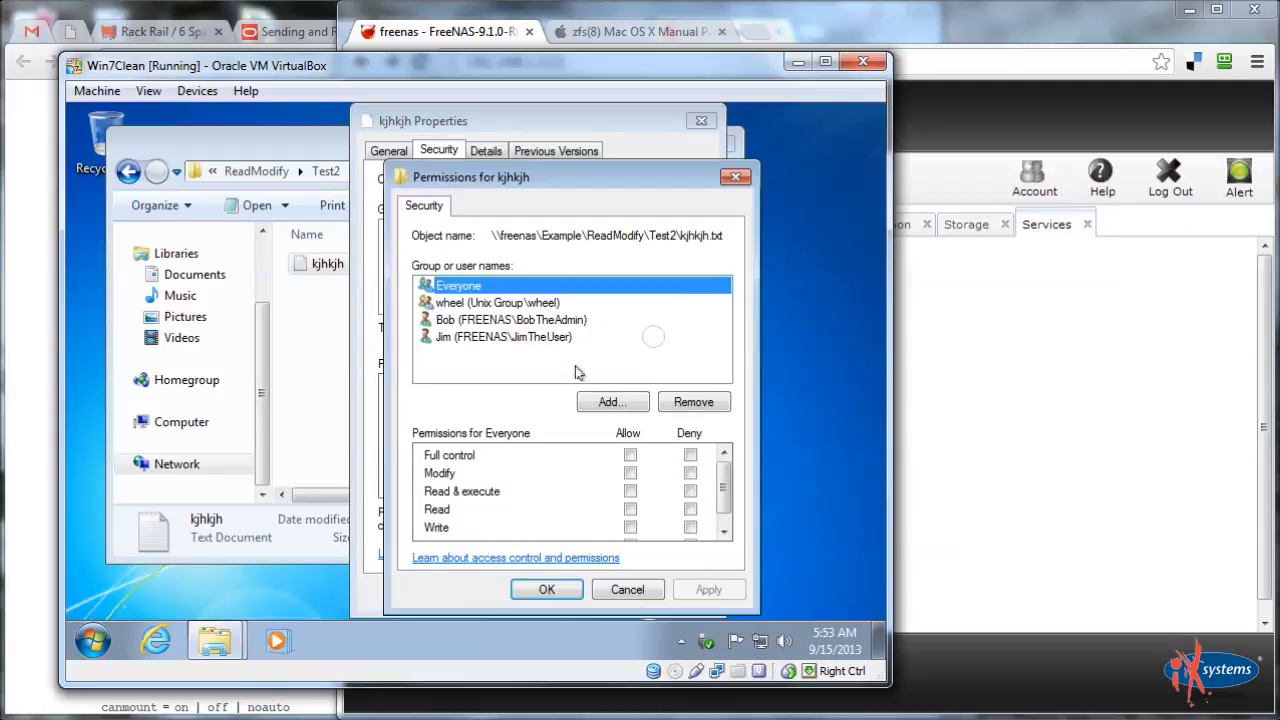
click(474, 336)
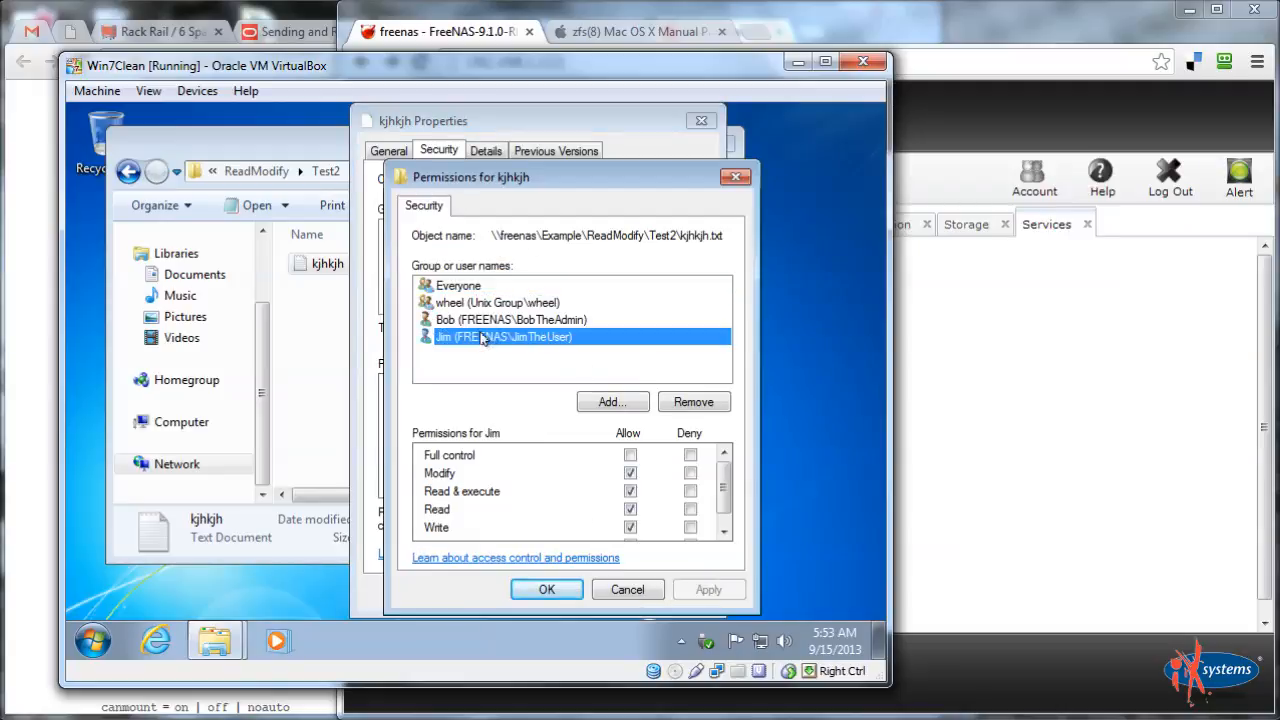
click(694, 401)
click(710, 590)
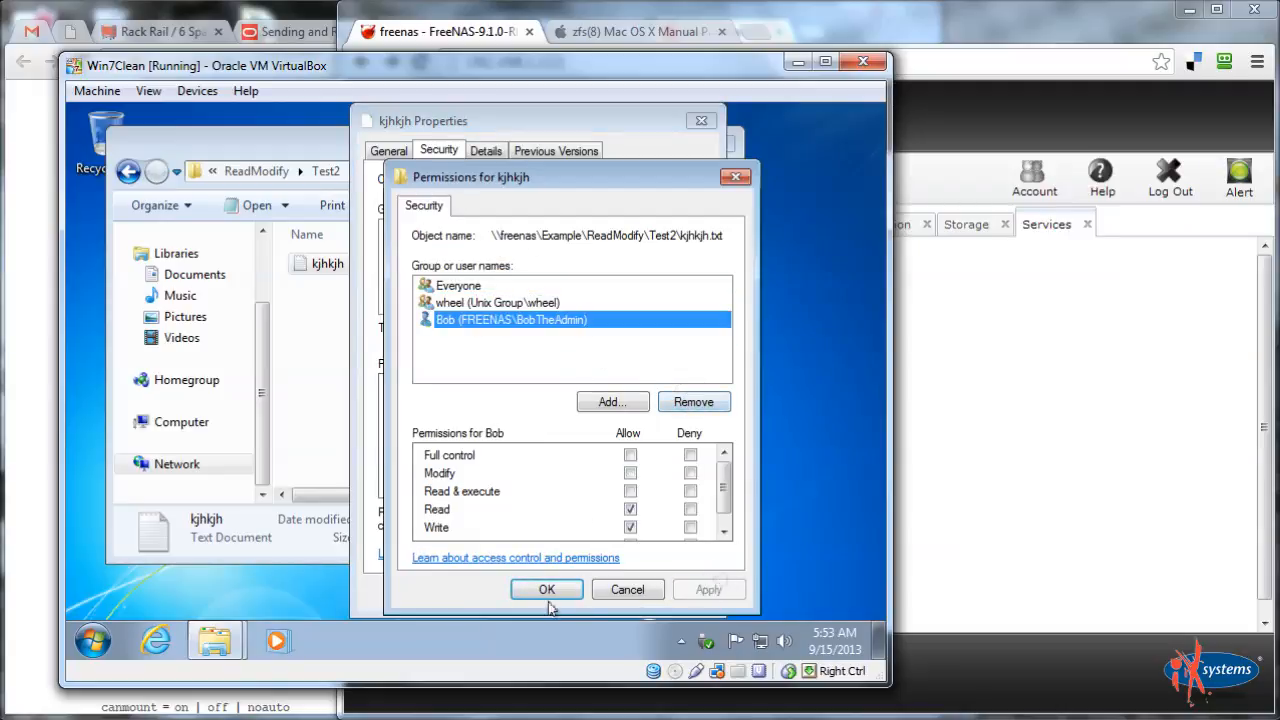
click(516, 591)
click(514, 594)
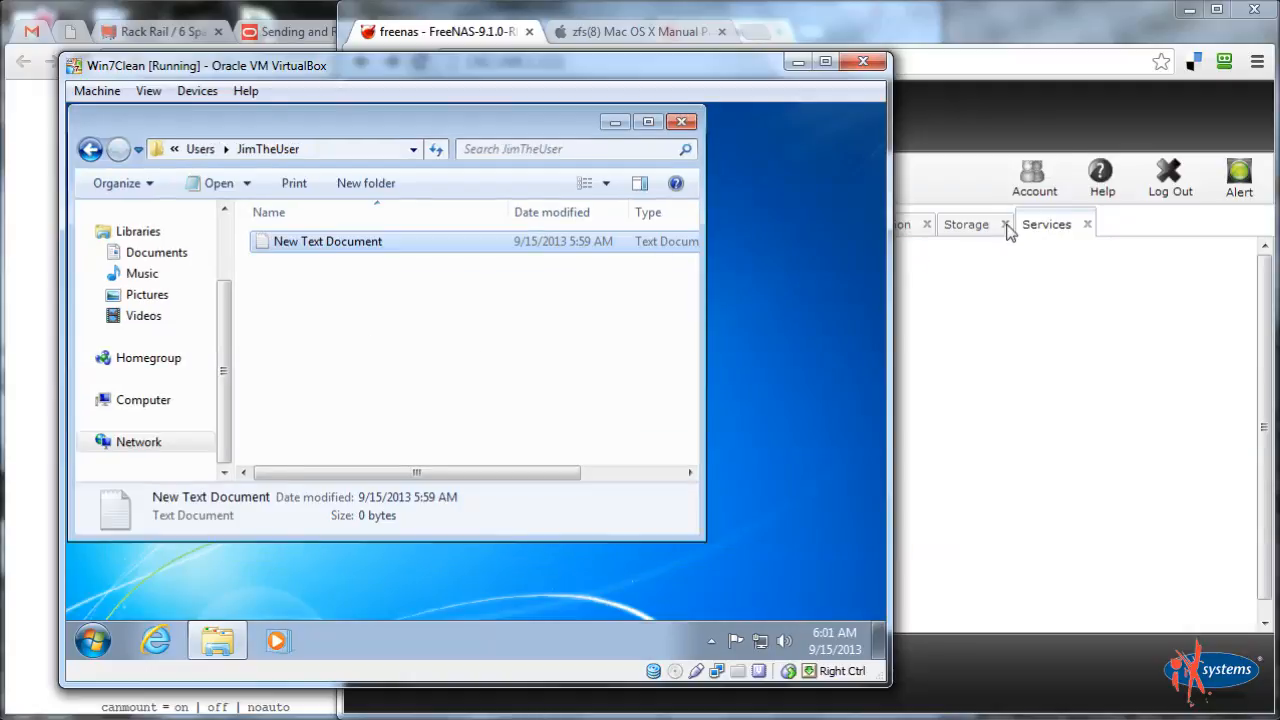
Open the Shell in the FreeNAS web interface
click(1032, 37)
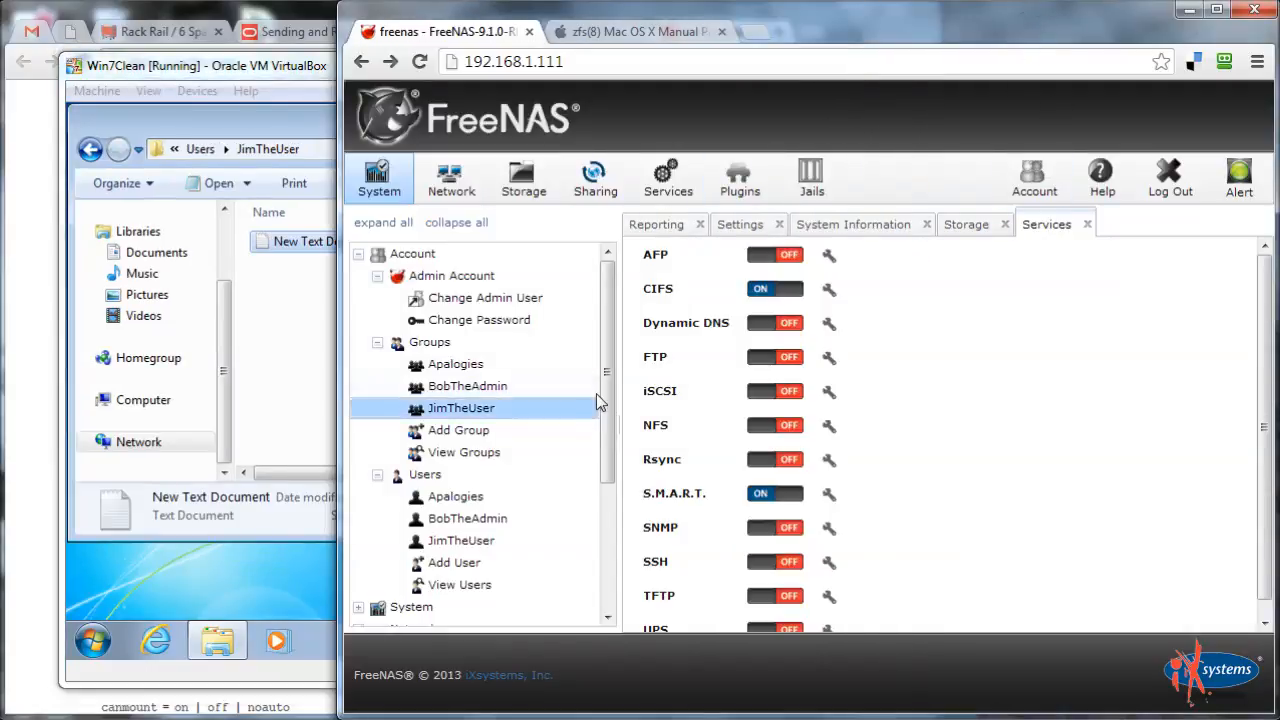
drag(605, 395, 600, 591)
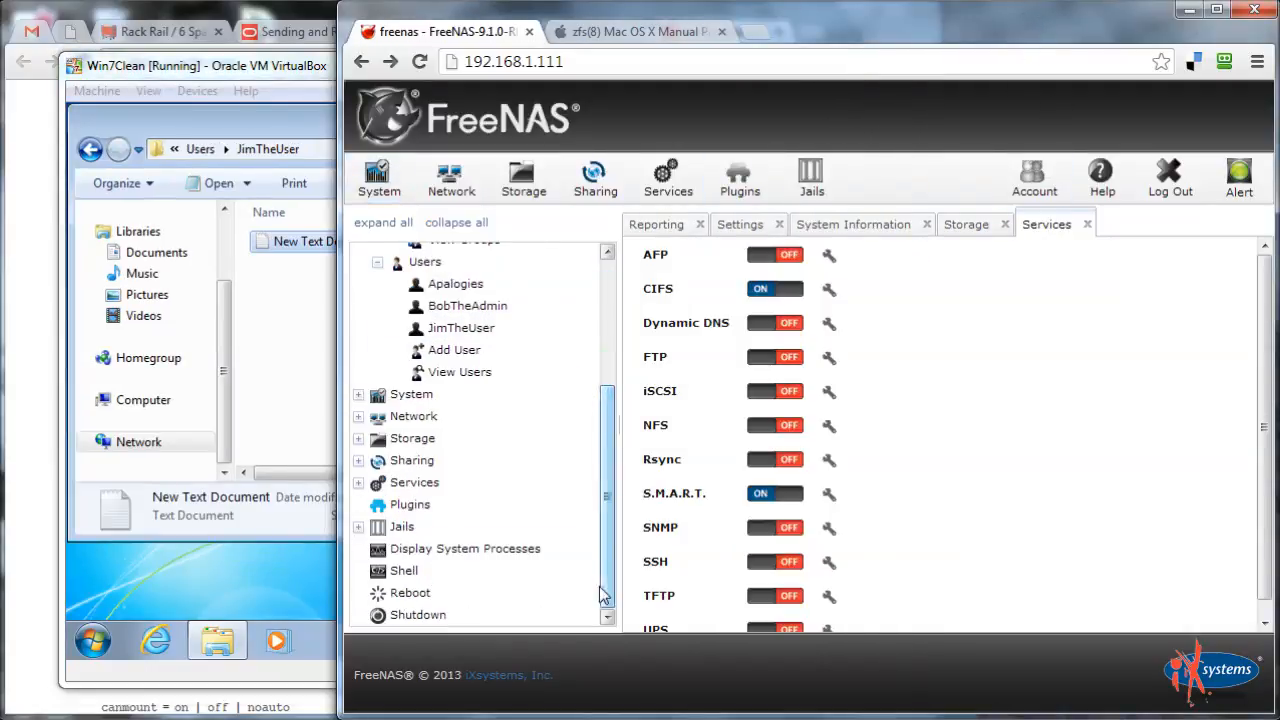
click(420, 574)
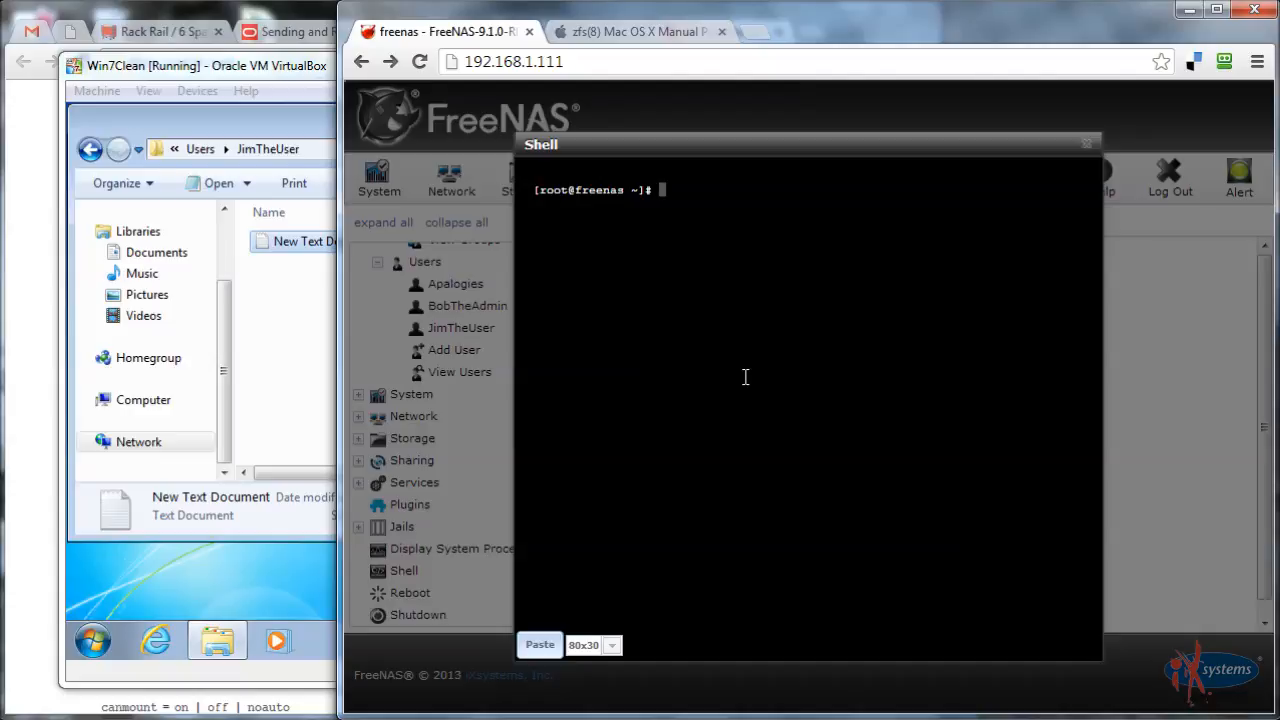
Change directory to /mnt/Example, list it, and begin a zfs get all query
text(cd ..)
key(Return)
key(Return)
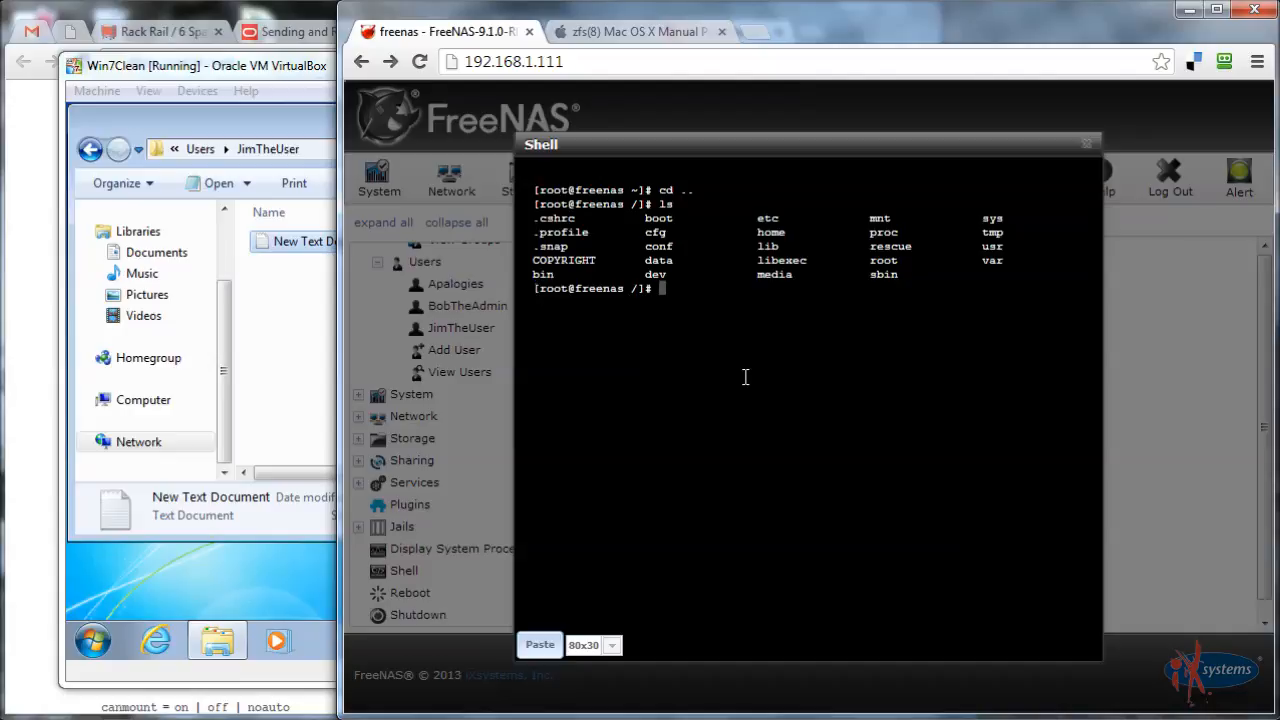
text(cd mnt)
key(Return)
text(ls)
key(Return)
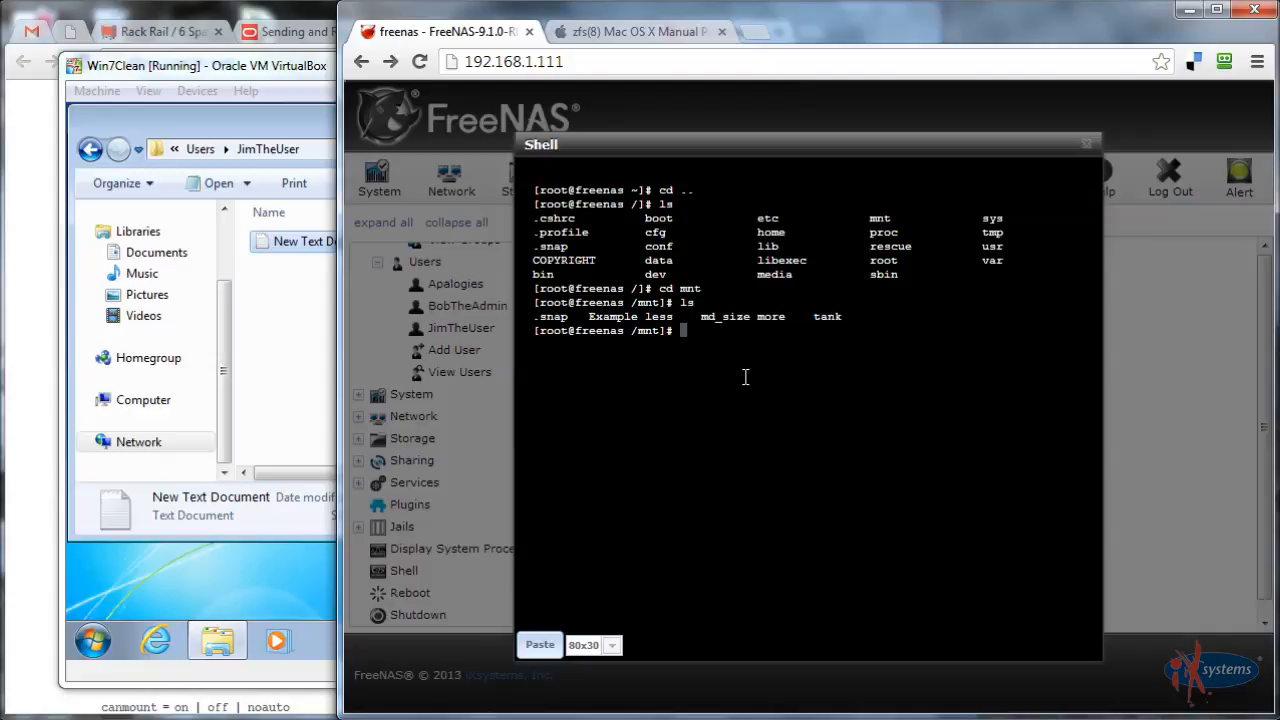
text(cd Exaple)
key(Return)
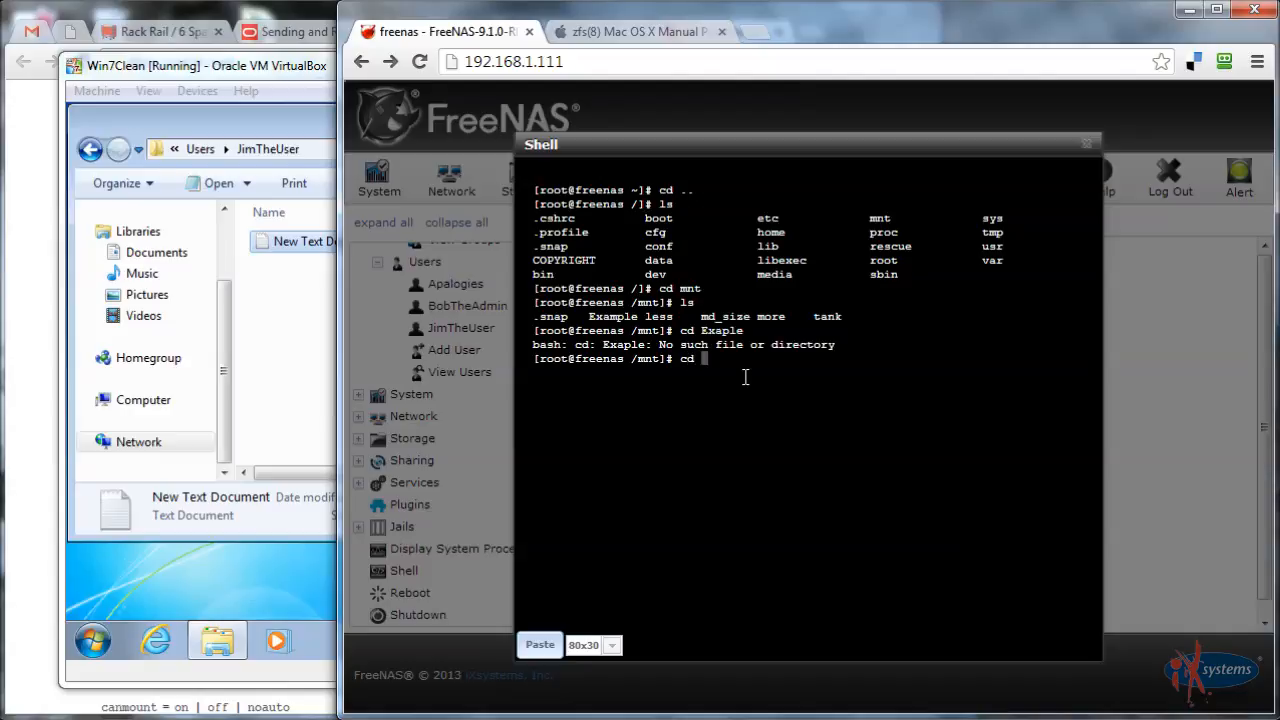
text(cd Example)
key(Return)
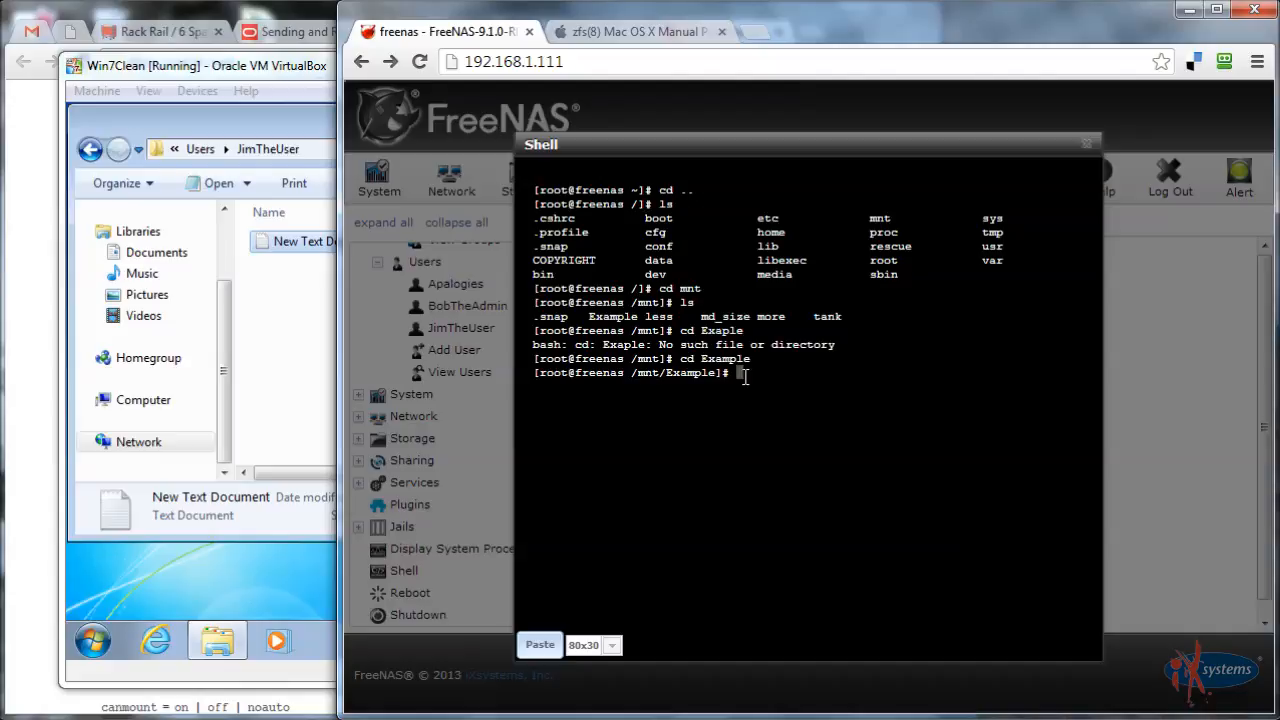
key(Return)
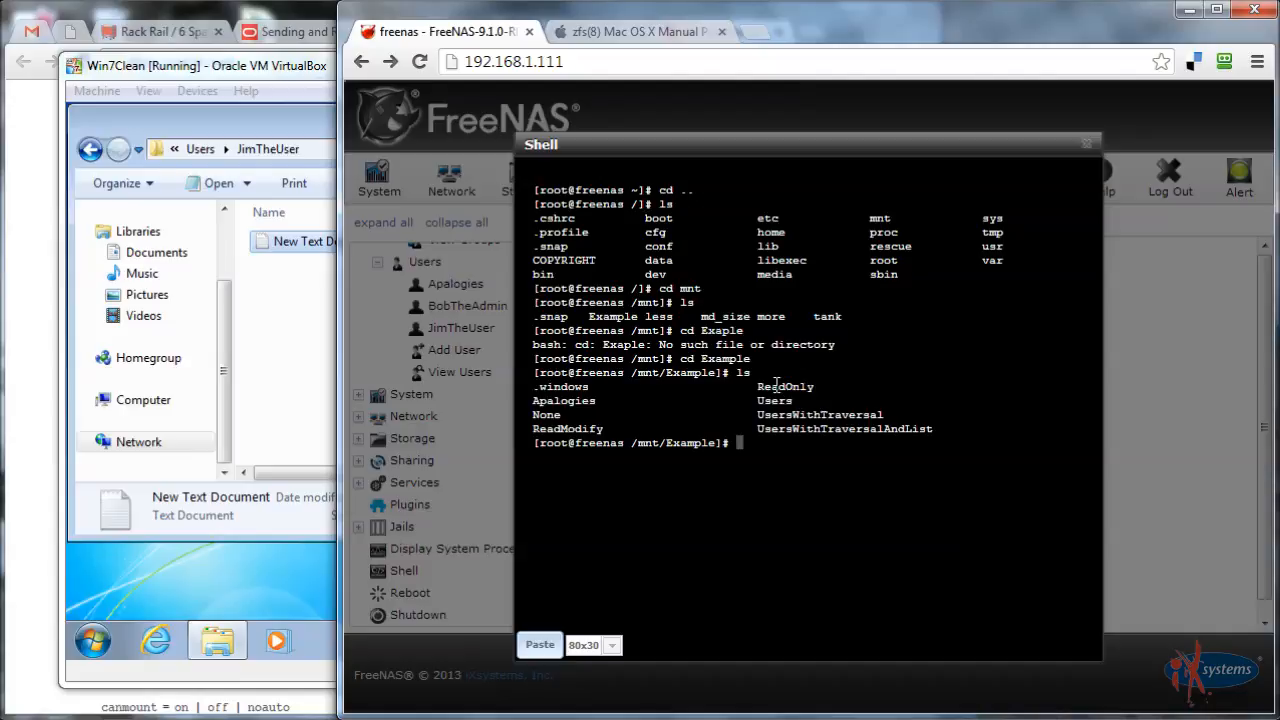
text(zfs get al)
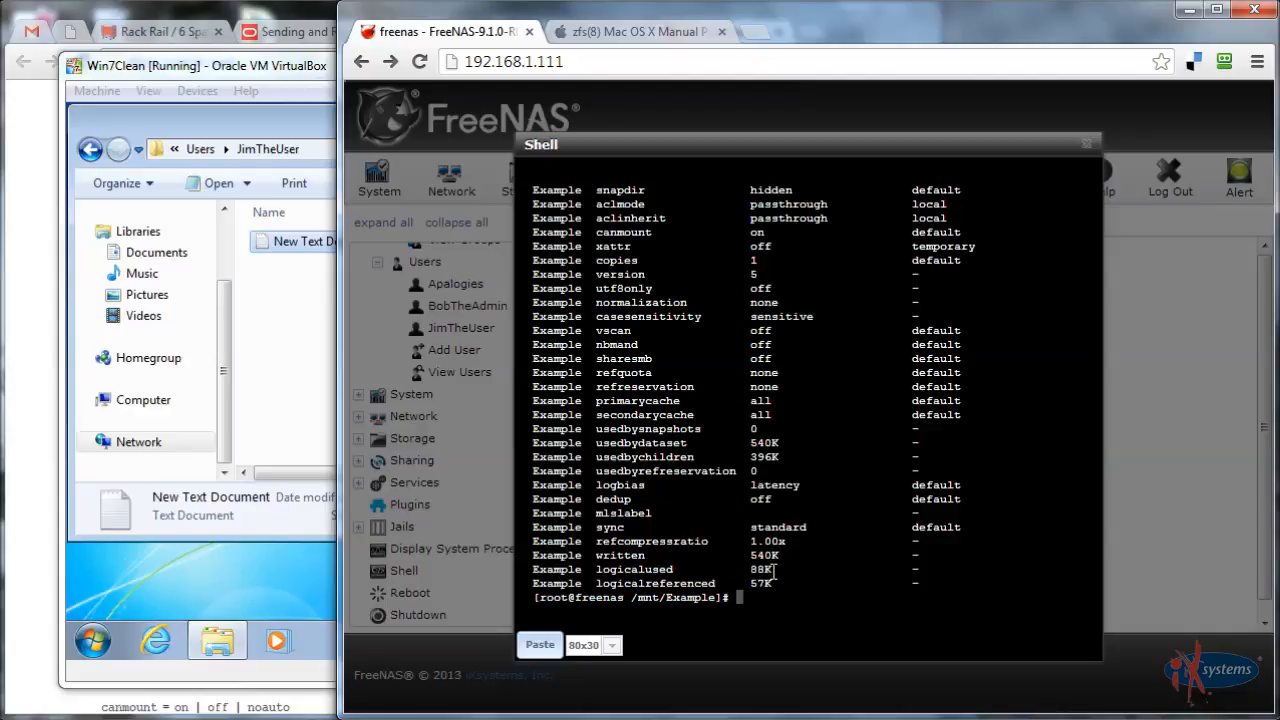
Inspect the property listing, then run zfs get aclinherit Example to query only aclinherit
double_click(931, 233)
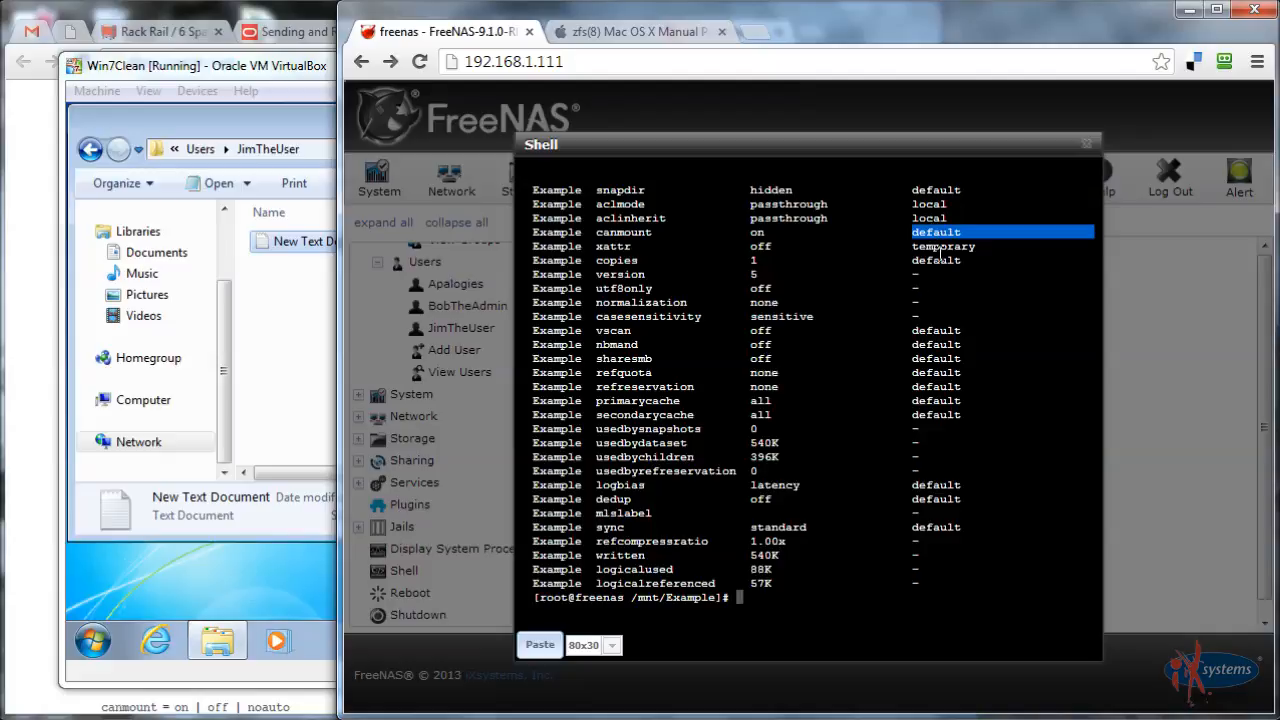
click(606, 338)
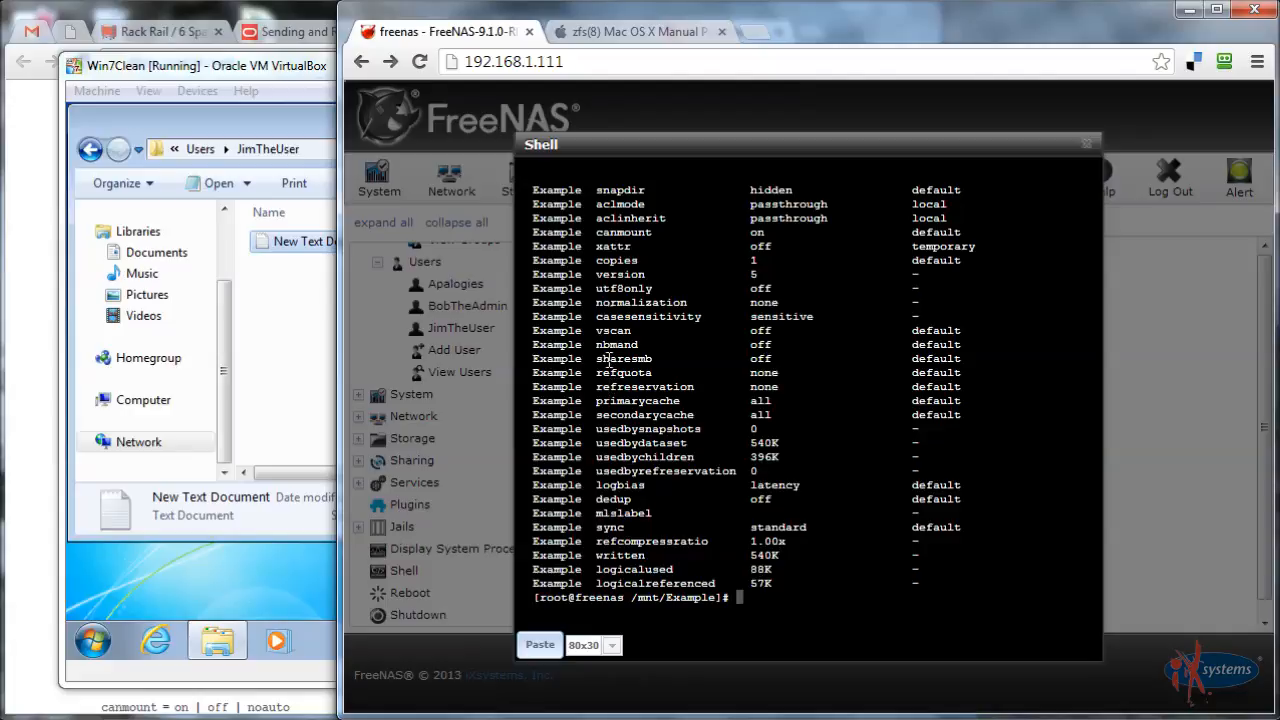
double_click(606, 218)
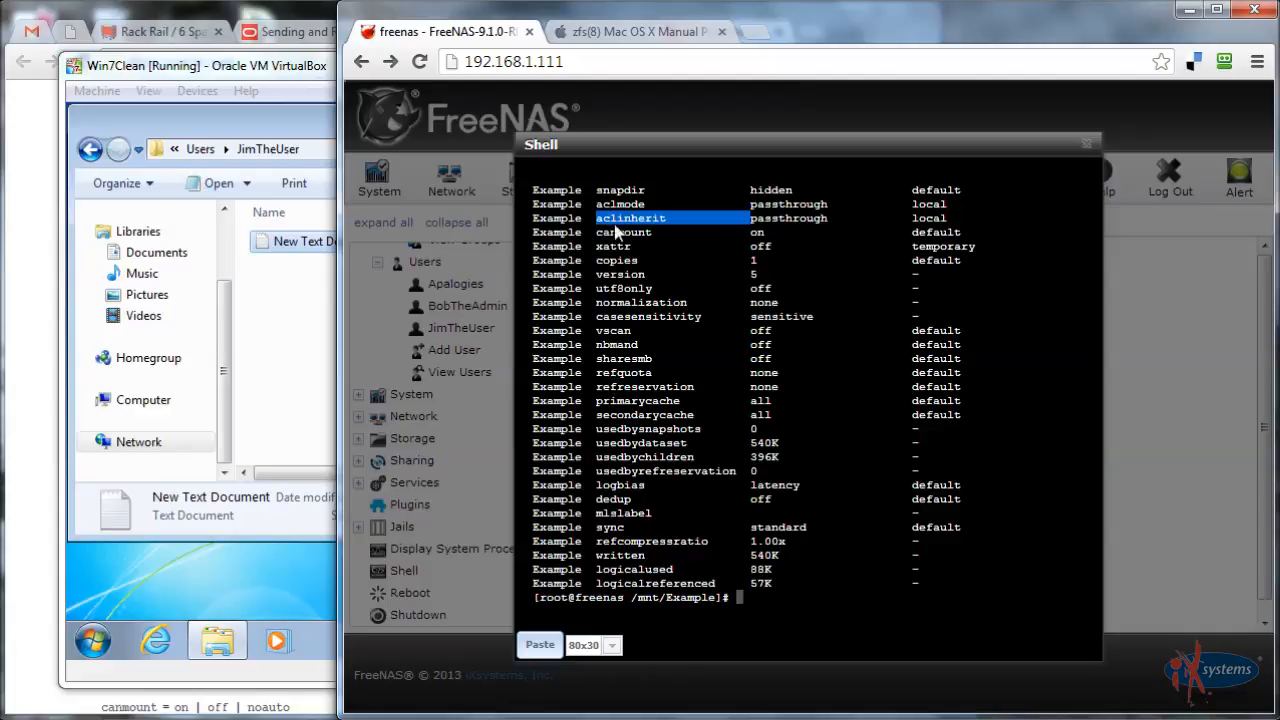
click(619, 246)
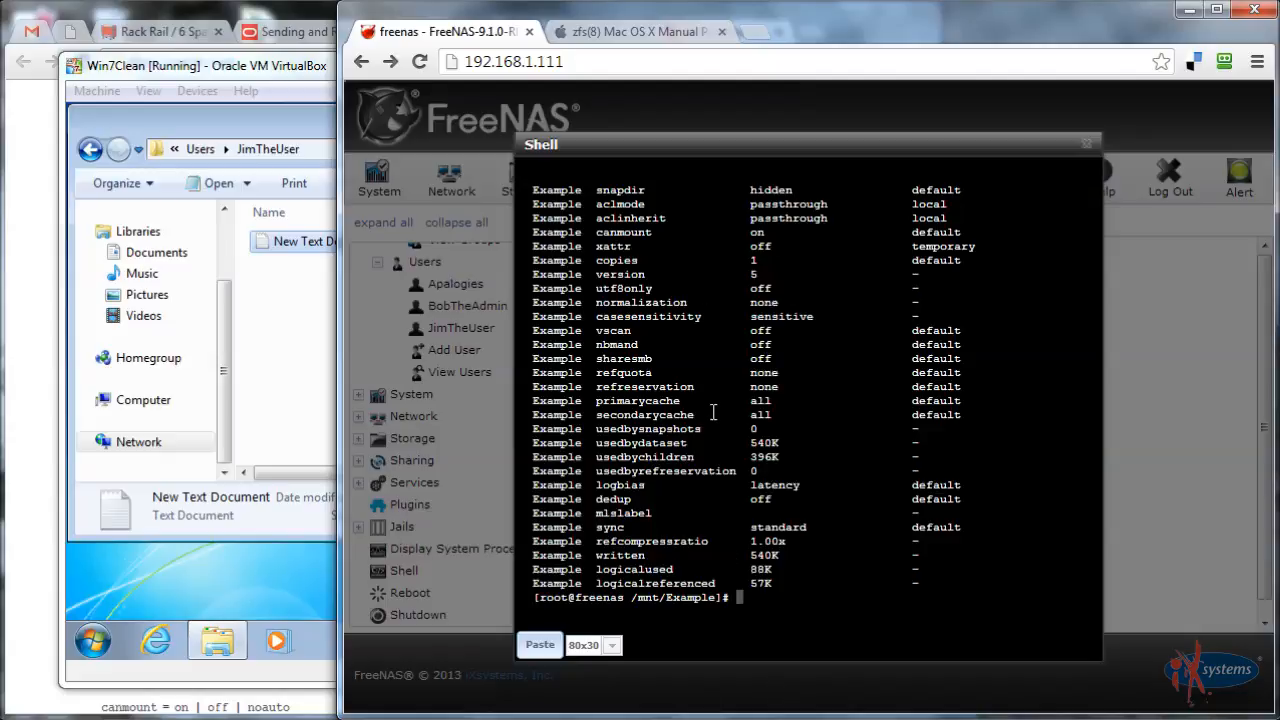
key(Up)
key(Left)
key(Left)
key(Left)
key(Left)
key(Left)
key(Left)
key(Left)
key(Left)
key(Left)
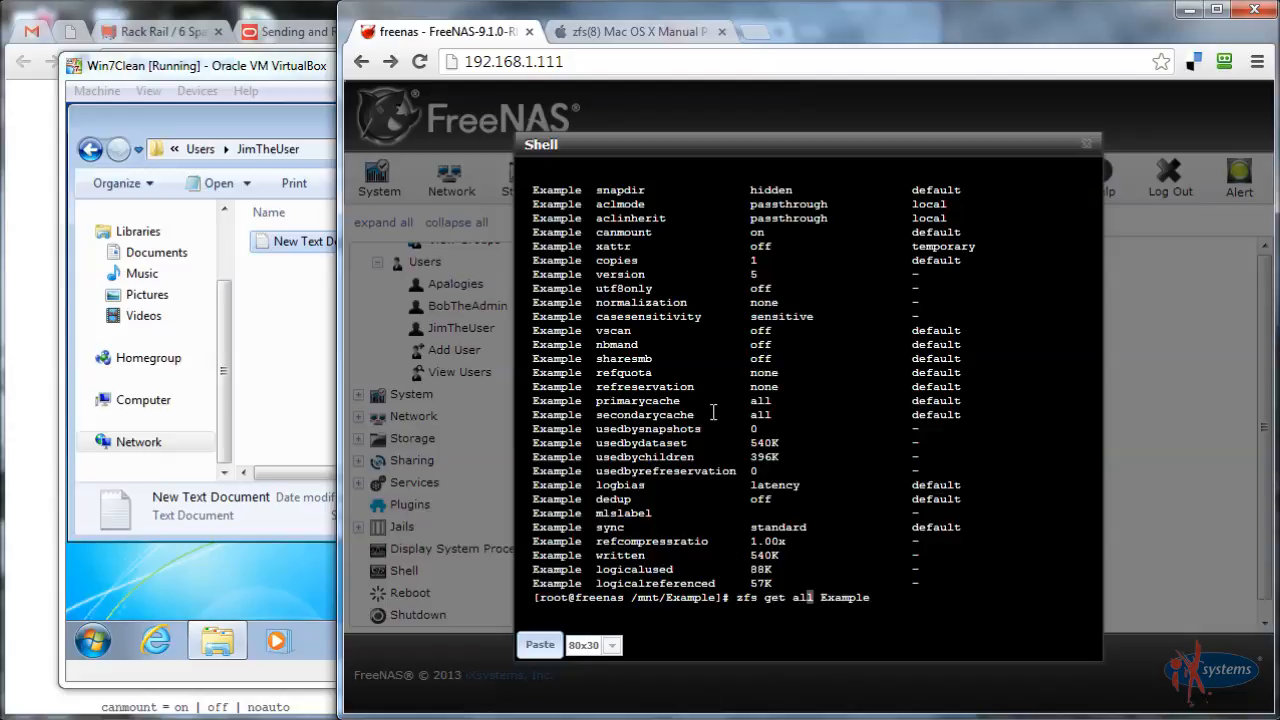
key(Delete)
key(BackSpace)
key(BackSpace)
text(aclinherit)
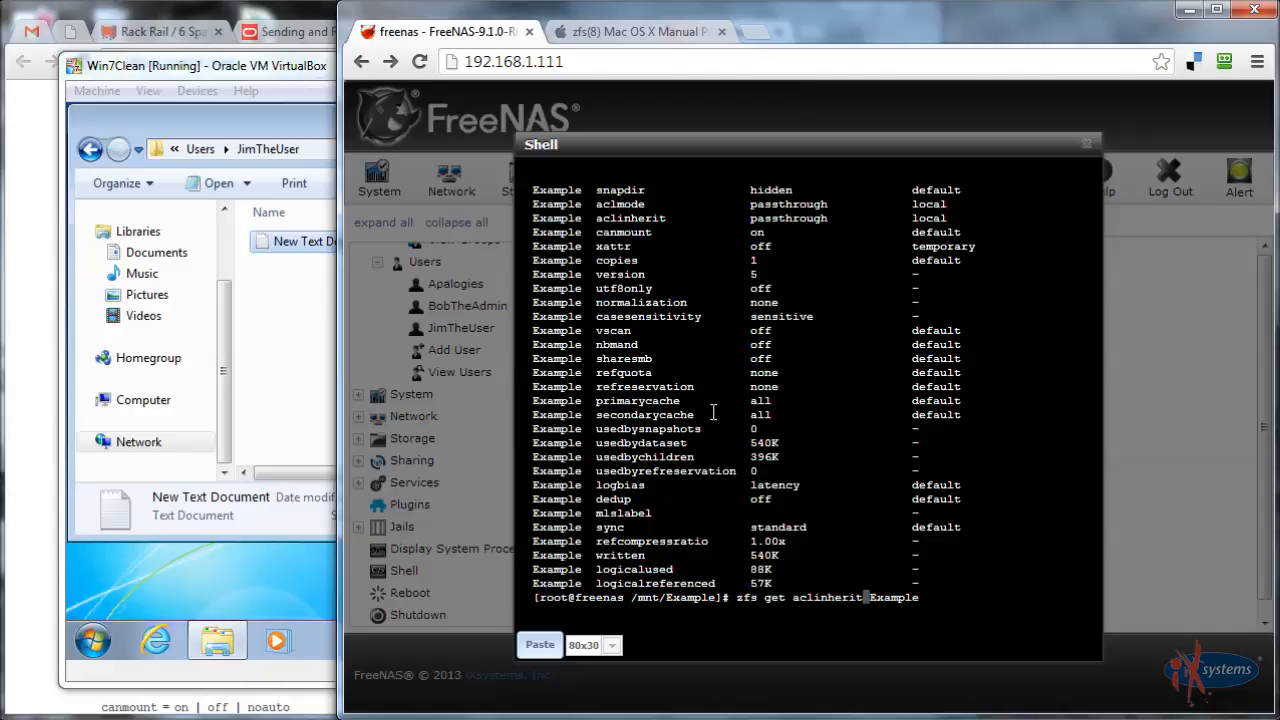
key(Return)
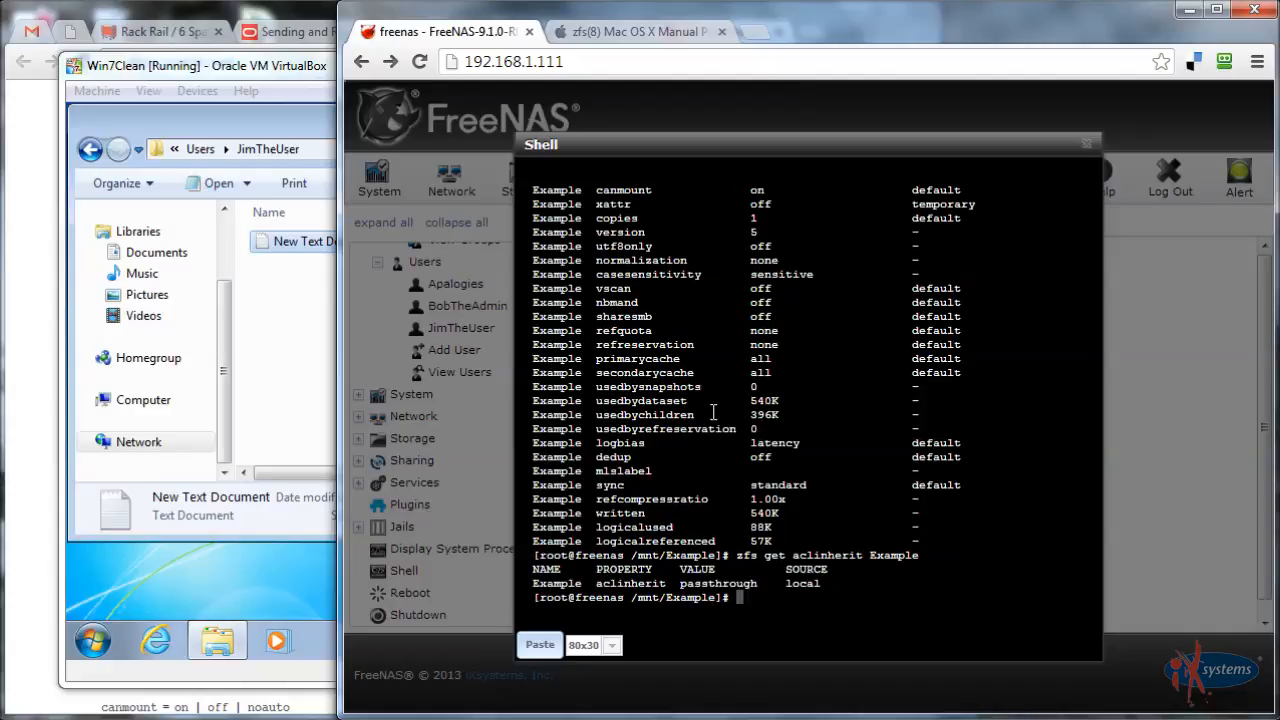
Run zfs set aclinherit=passthrough Example
key(Up)
key(Left)
key(Left)
key(Left)
key(Left)
key(Left)
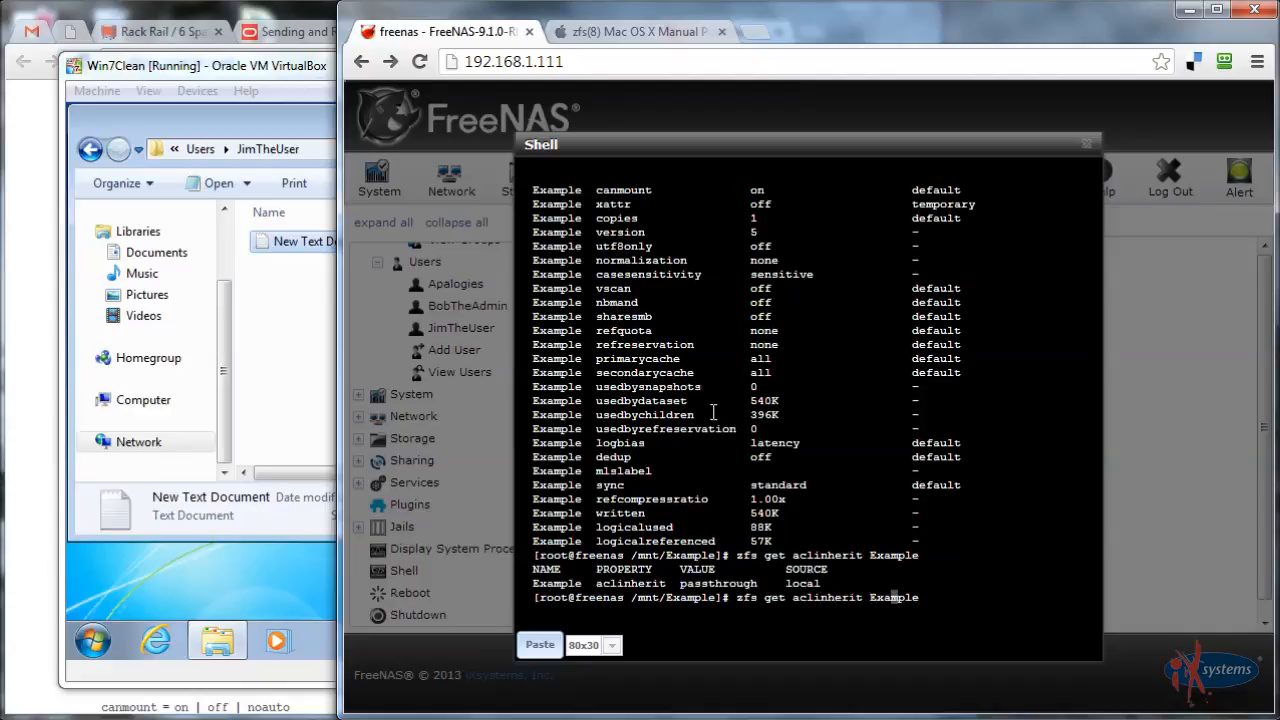
key(Left)
key(Left)
key(Left)
key(Left)
key(Left)
key(Left)
key(Left)
key(Left)
key(Left)
key(Left)
key(Left)
key(Left)
key(Left)
key(Left)
key(Left)
key(BackSpace)
key(BackSpace)
text(se)
key(Right)
key(Right)
key(Right)
key(Right)
key(Right)
key(Right)
key(Right)
key(Right)
key(Right)
key(Right)
key(Right)
key(Right)
key(Right)
key(Left)
text(=passthrough)
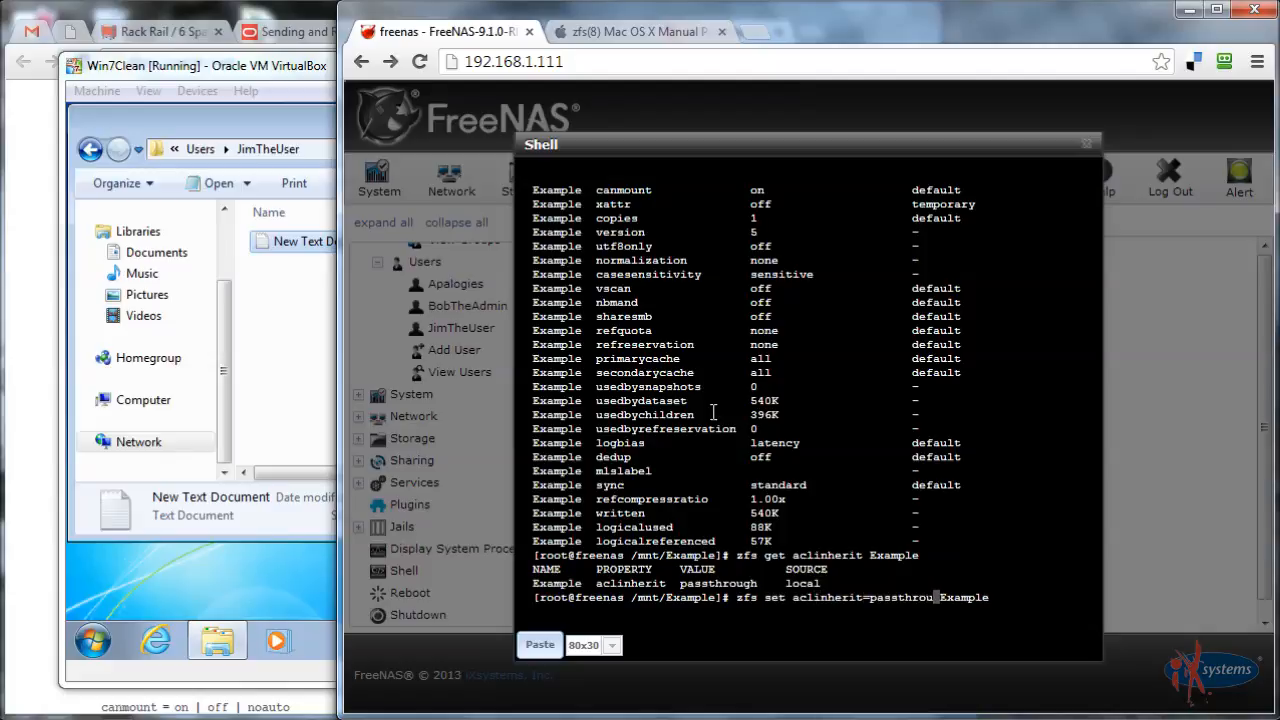
key(Return)
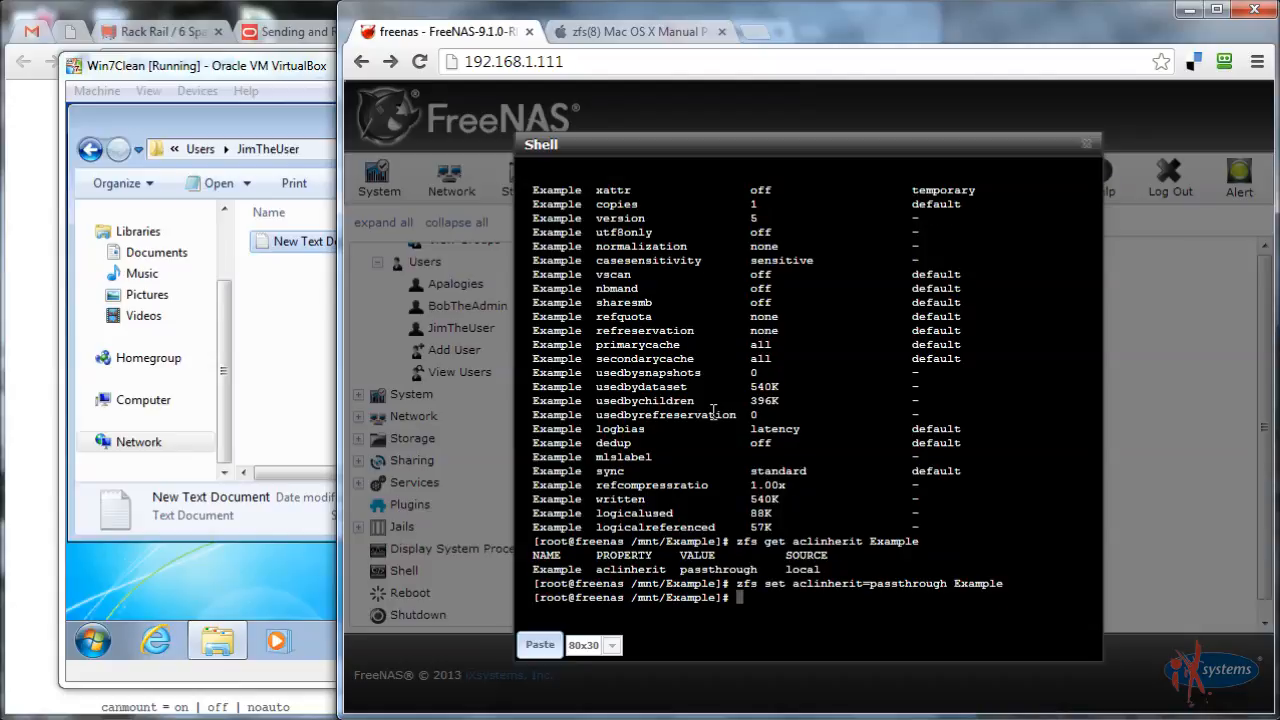
Try the invalid value pasdf to display the allowed aclinherit options
key(Up)
key(Left)
key(Left)
key(Left)
key(Left)
key(Left)
key(Left)
key(Left)
key(Left)
key(BackSpace)
key(BackSpace)
key(BackSpace)
key(BackSpace)
key(BackSpace)
key(BackSpace)
key(BackSpace)
key(BackSpace)
text(df)
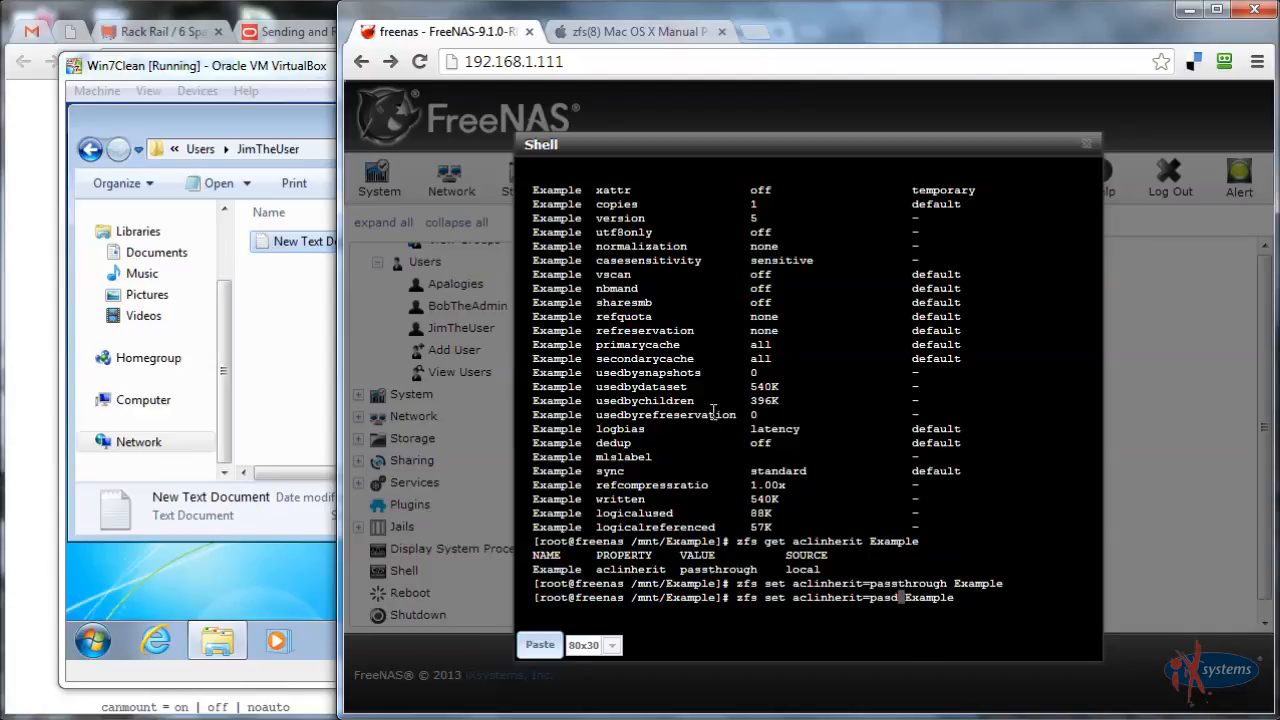
key(Return)
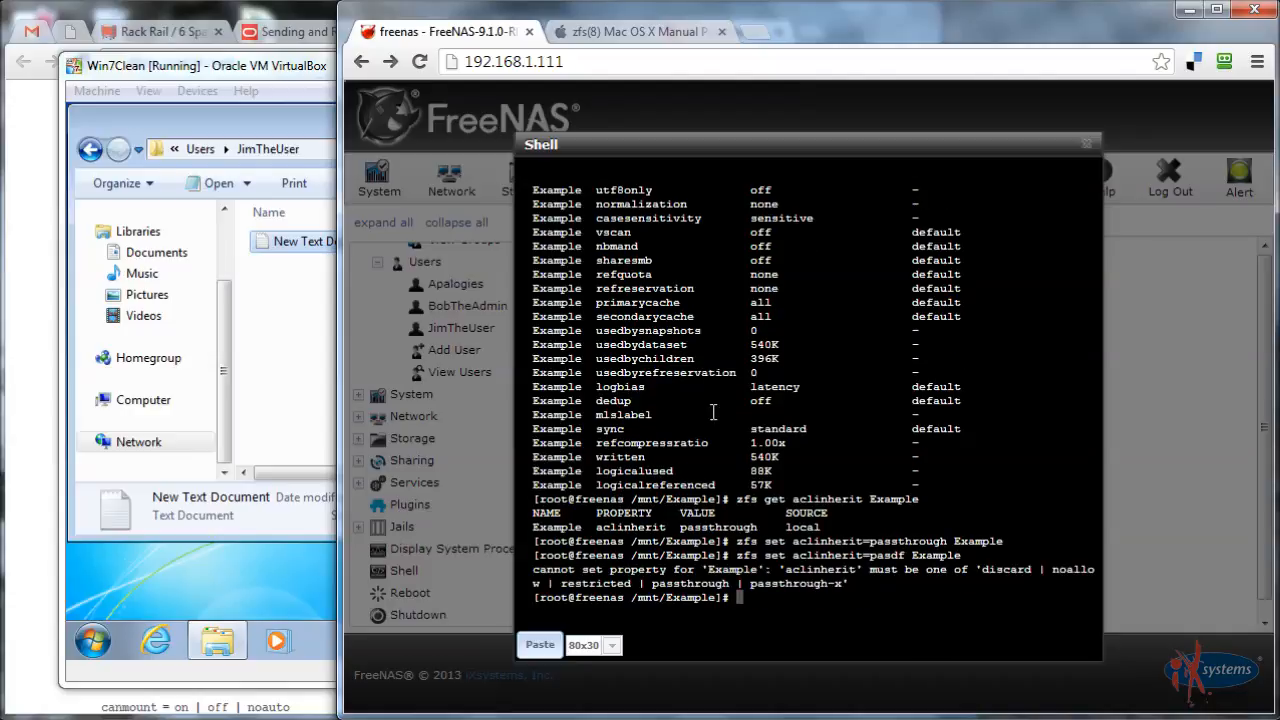
double_click(583, 584)
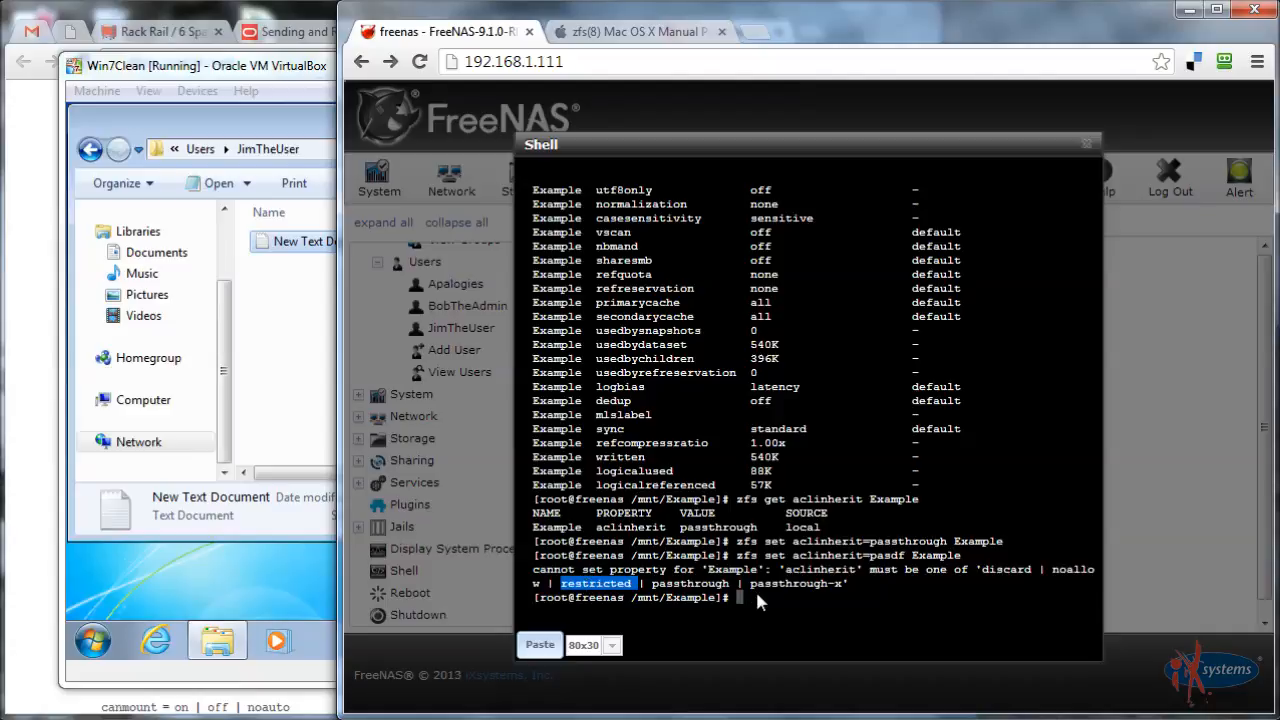
click(598, 583)
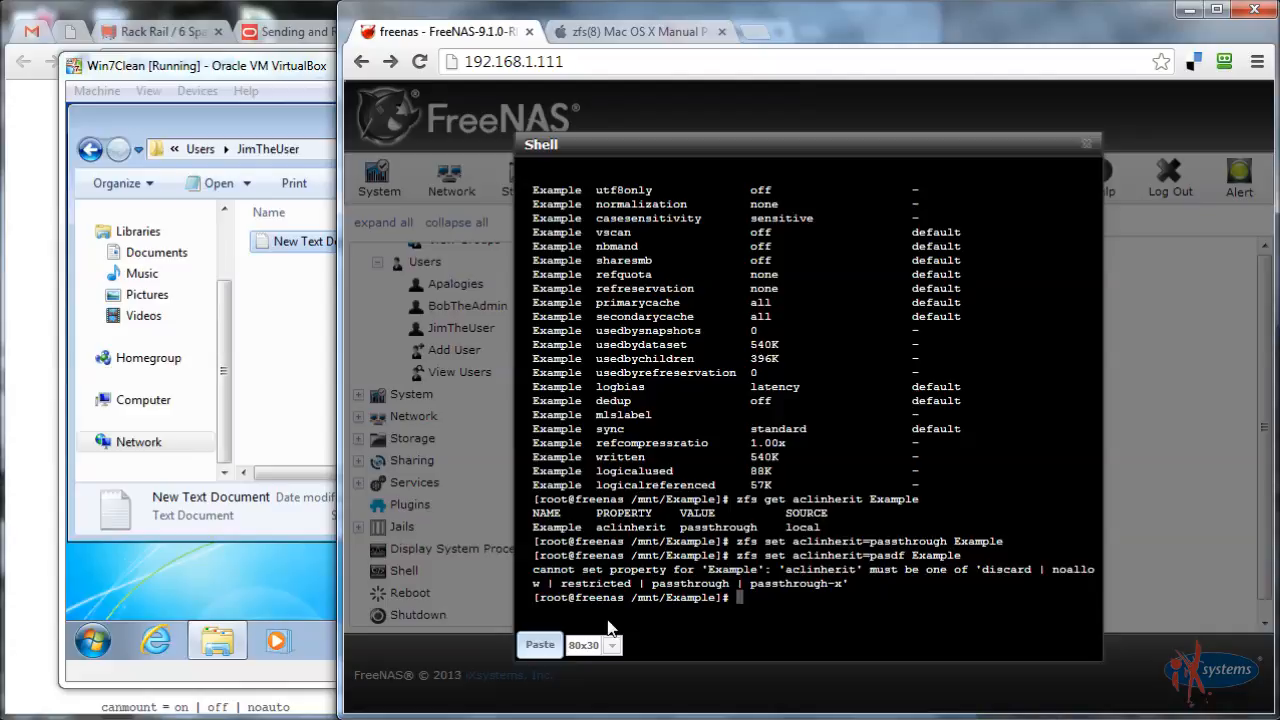
Switch user and log in to the admin account, retyping the mistyped password
click(92, 640)
click(436, 588)
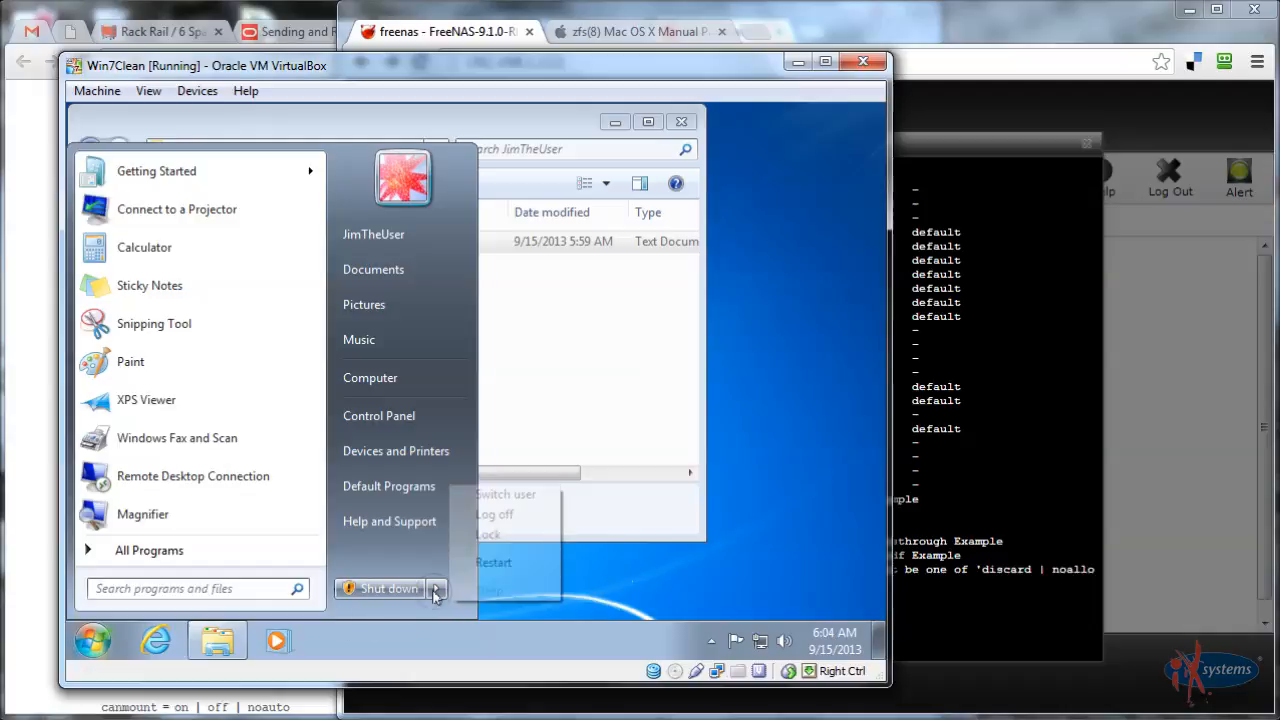
click(470, 494)
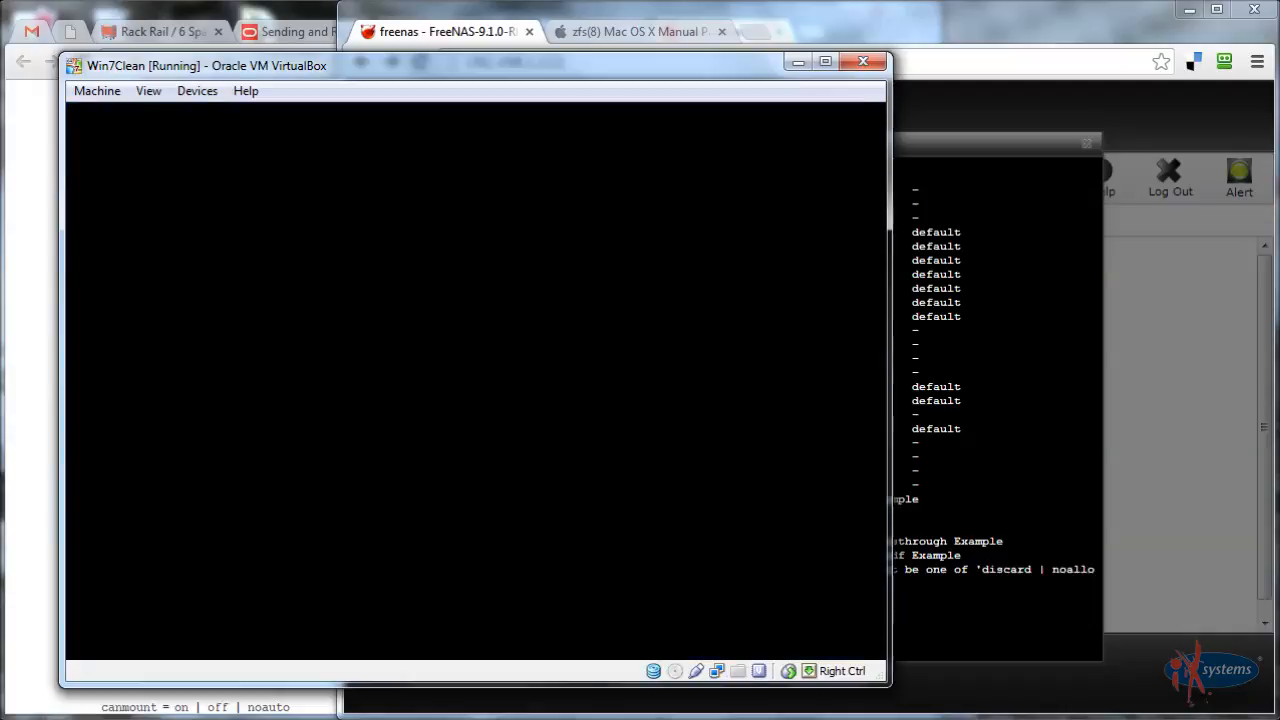
click(503, 447)
text(*****)
key(BackSpace)
key(BackSpace)
key(BackSpace)
key(BackSpace)
key(BackSpace)
text(*********)
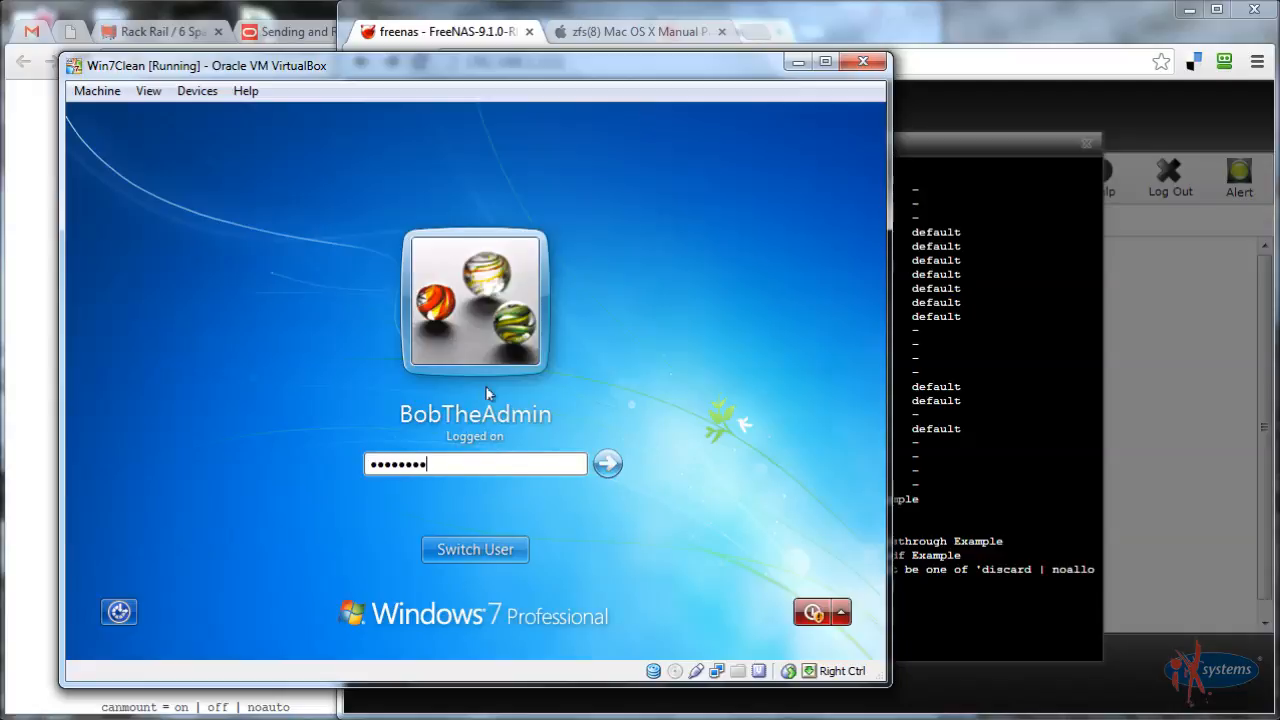
key(Return)
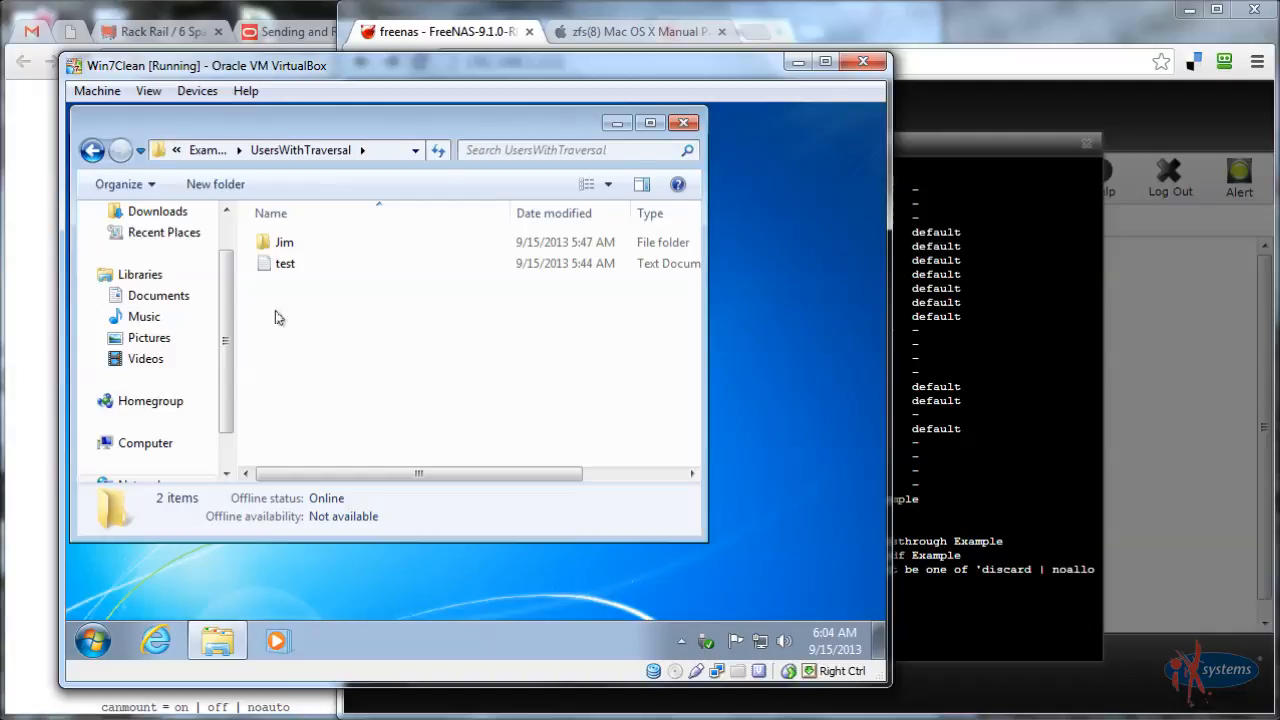
Open the Jim folder's Security properties and review the admin's and Jim's permissions
click(277, 246)
right_click(277, 246)
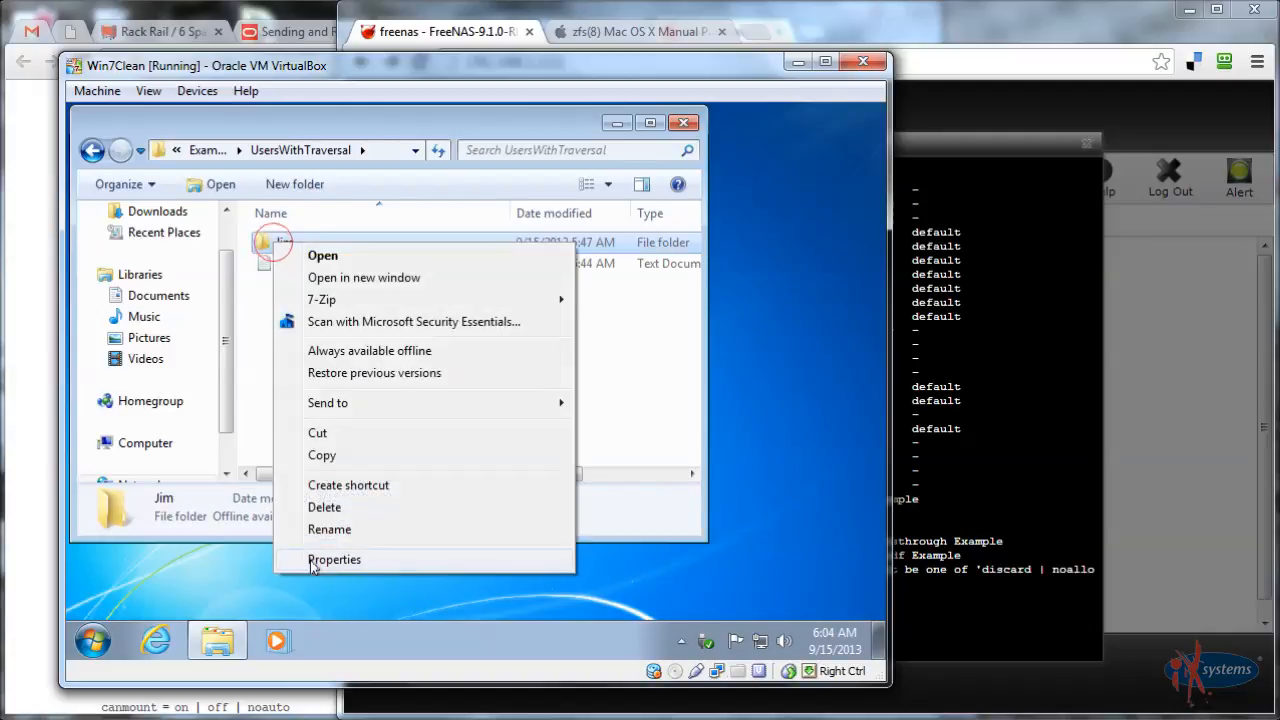
click(315, 558)
click(362, 202)
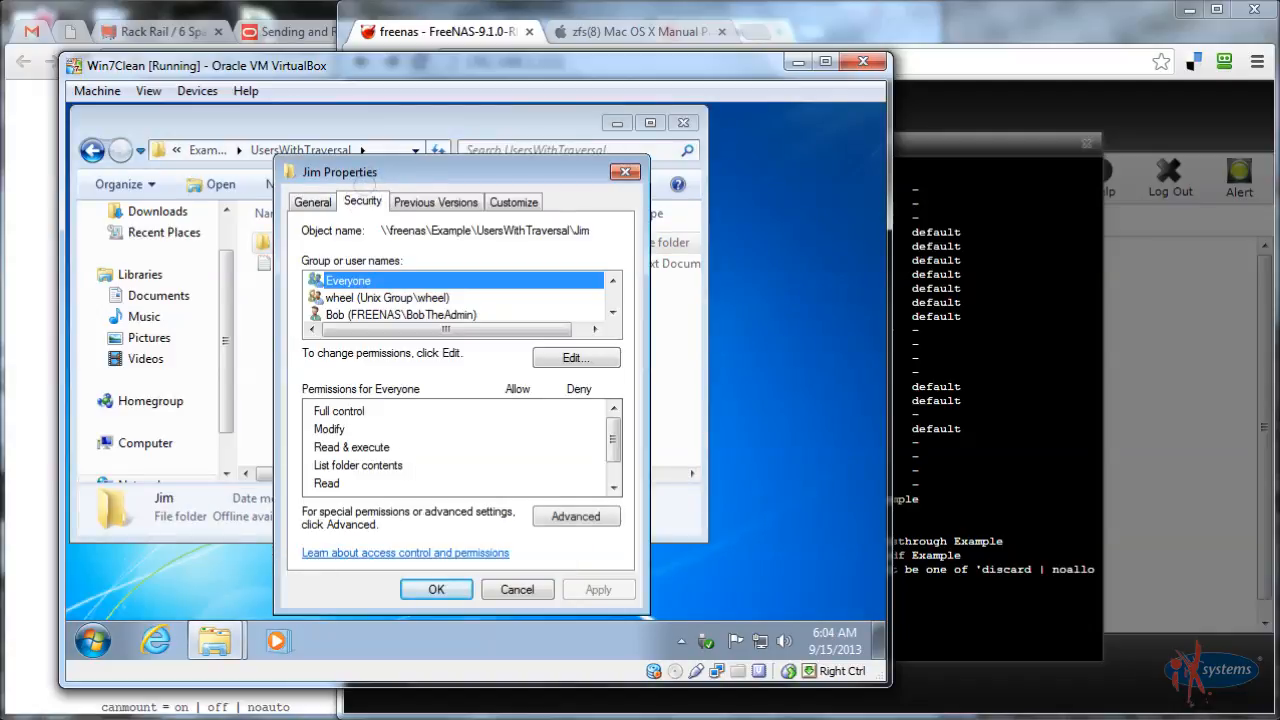
click(393, 315)
scroll(390, 317, down, 1)
click(392, 315)
scroll(400, 331, down, 1)
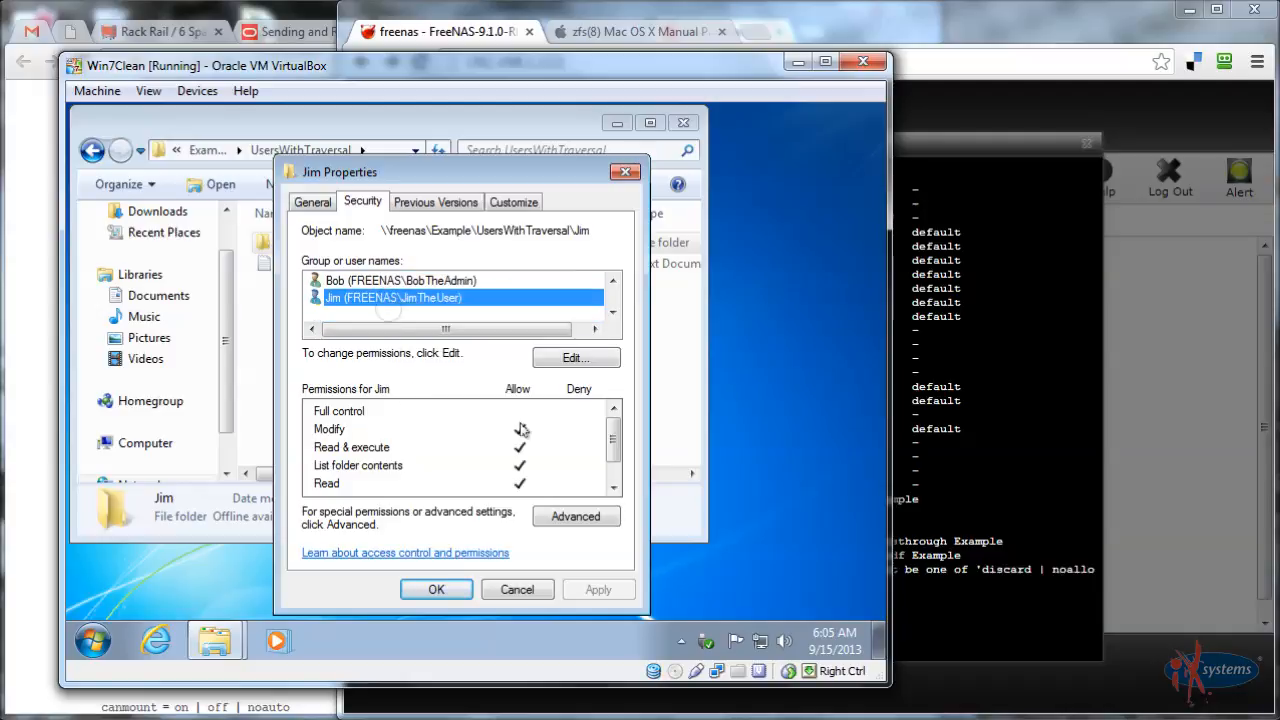
Review Jim's entry in the Jim folder's permission editor and close it
click(566, 358)
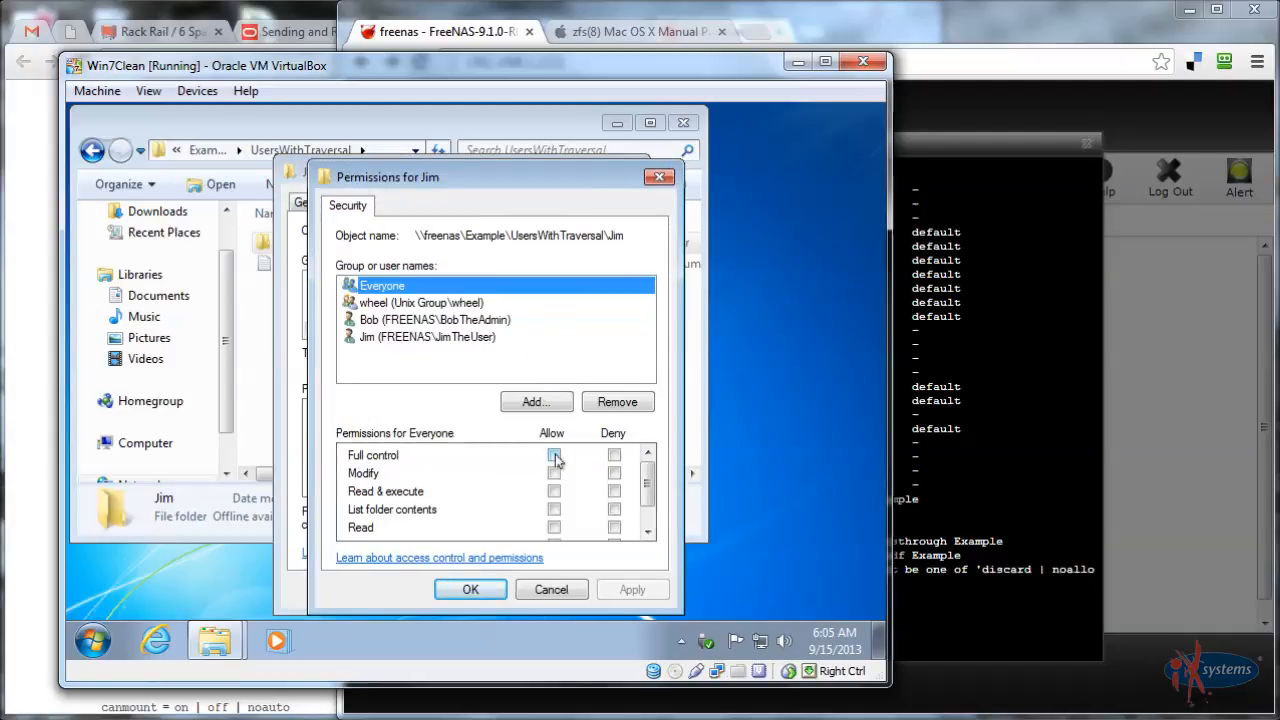
click(355, 337)
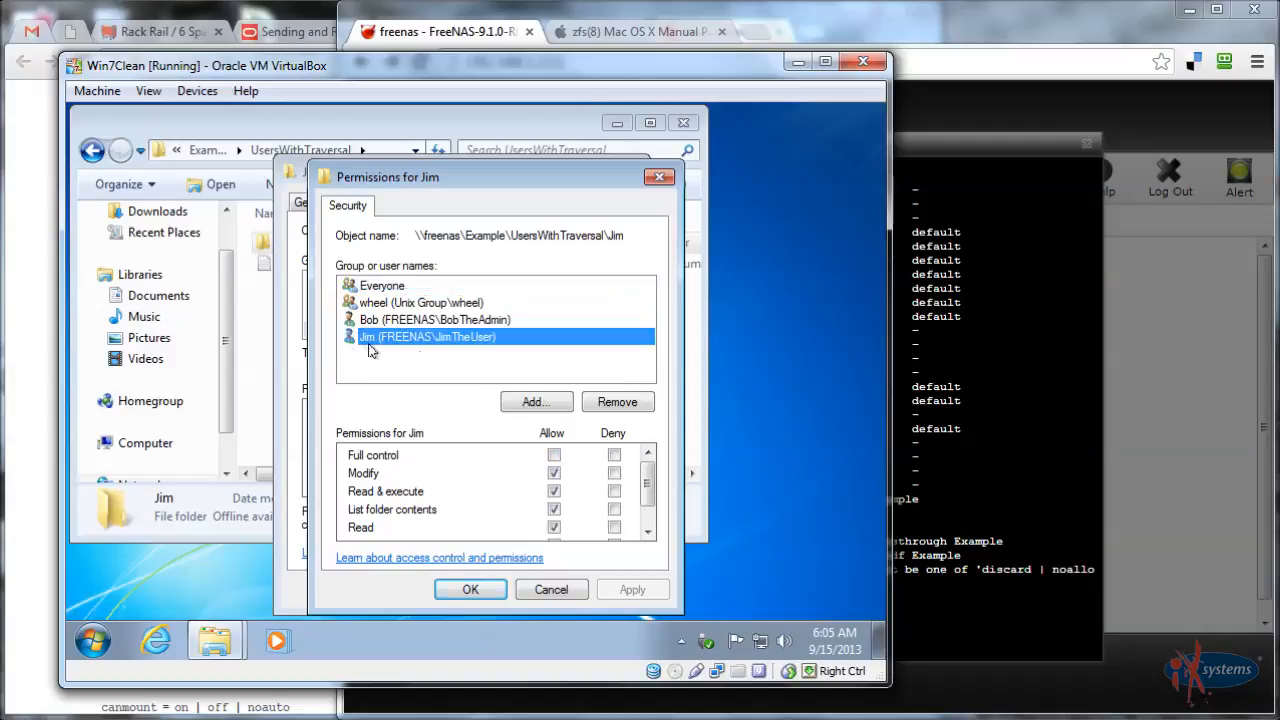
click(553, 455)
scroll(512, 470, down, 1)
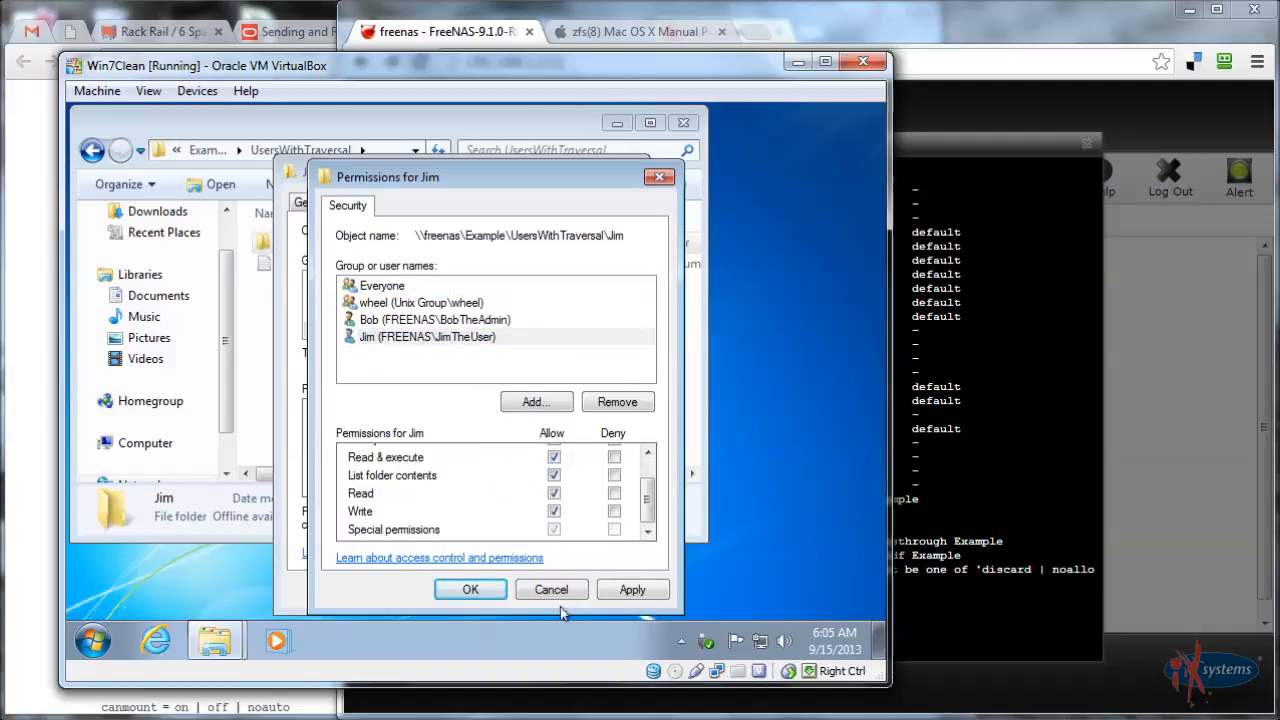
key(Return)
Open Jim's permission entry in Advanced Security and try the change-permissions and take-ownership rights
click(548, 518)
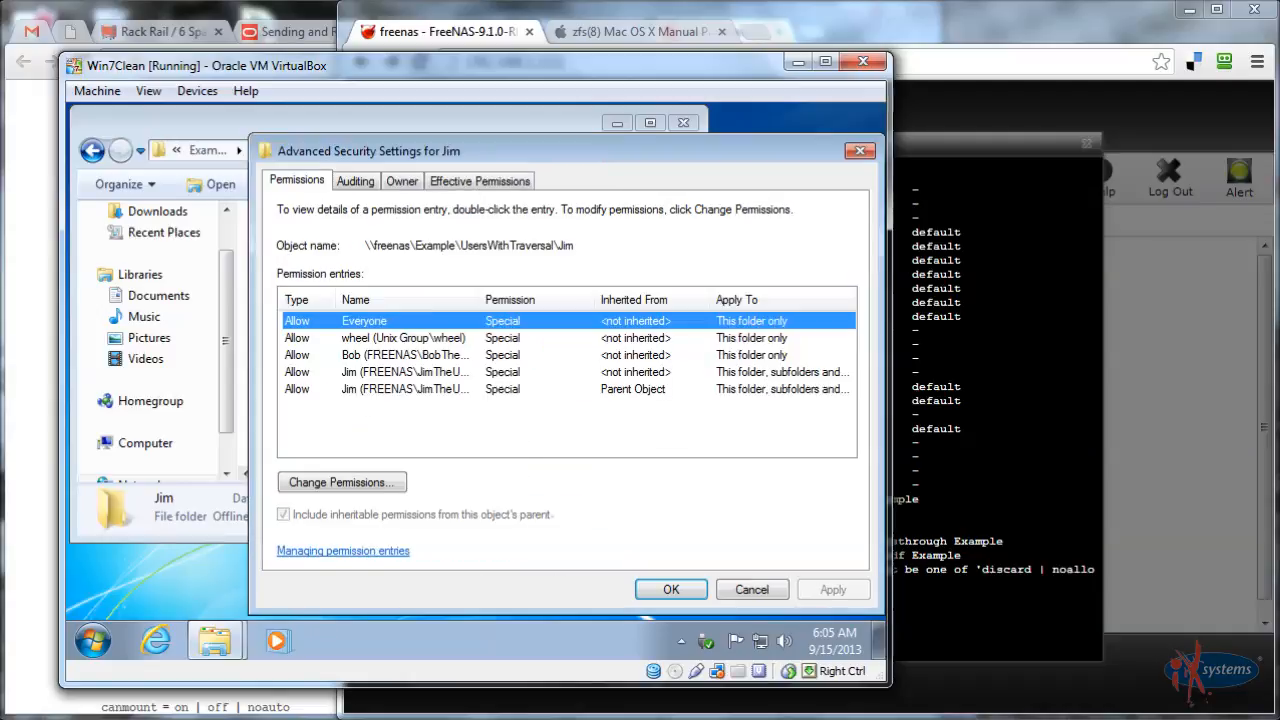
click(368, 372)
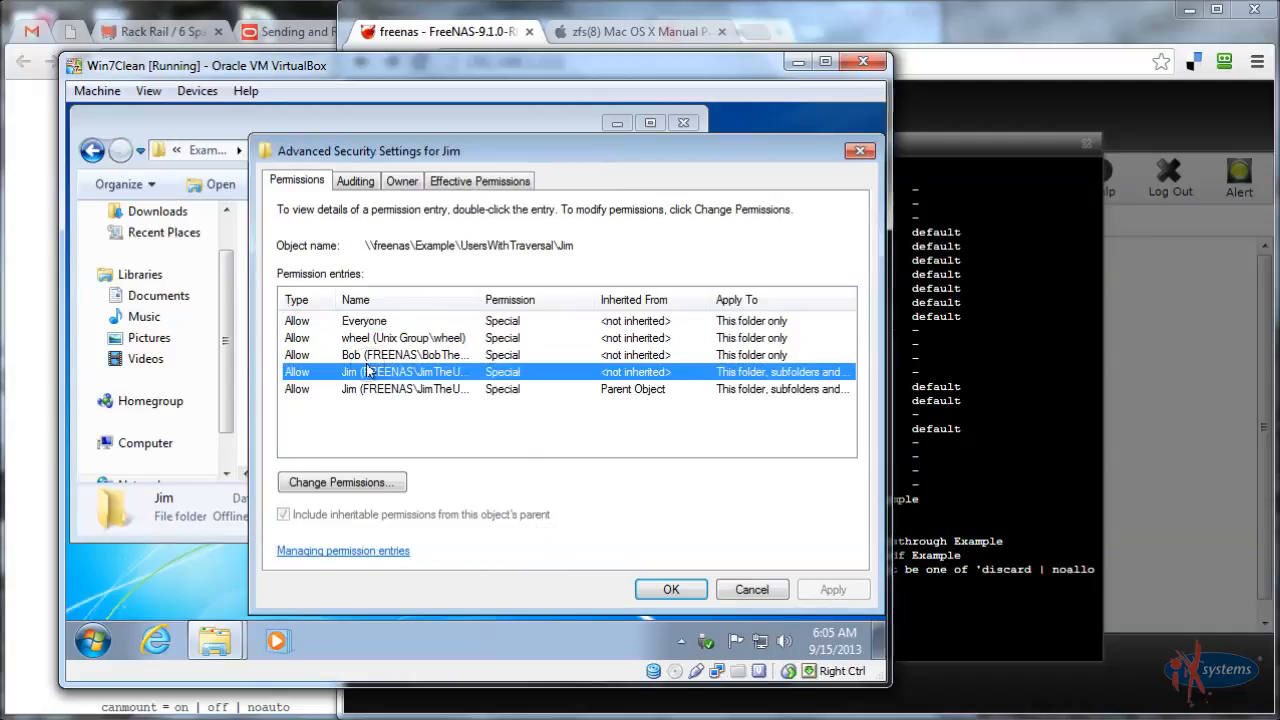
click(370, 484)
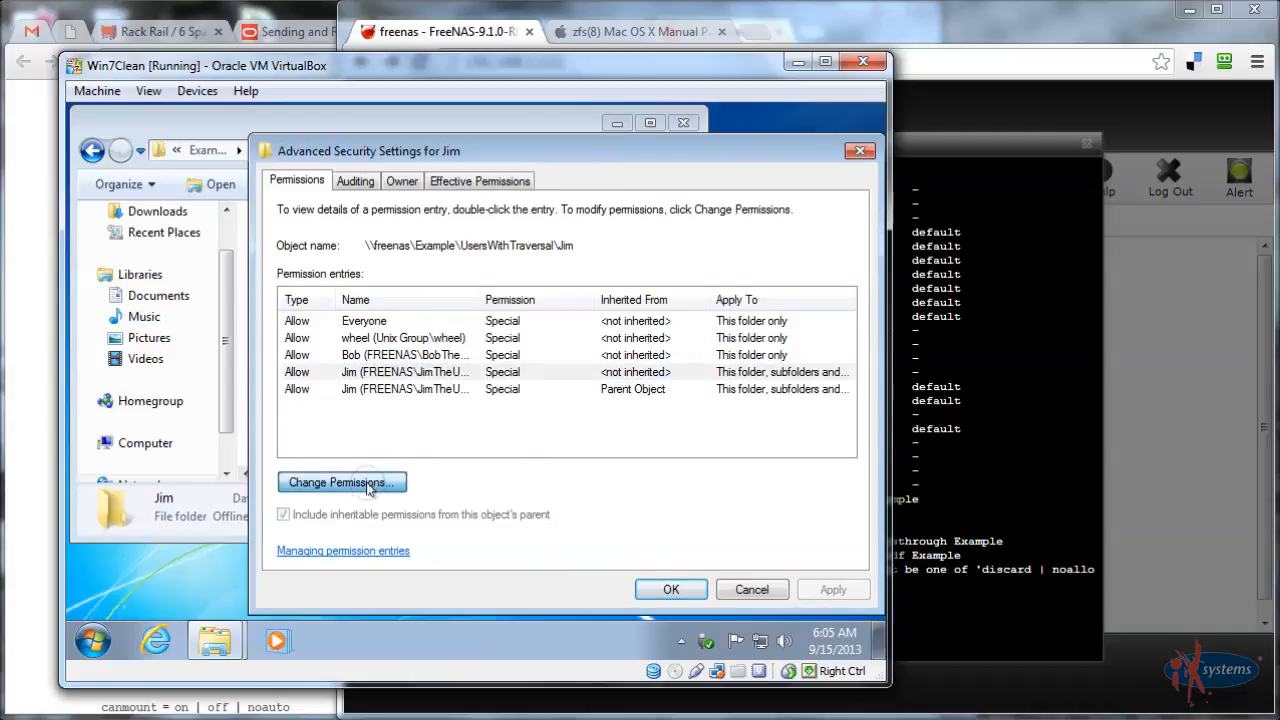
click(420, 372)
click(420, 445)
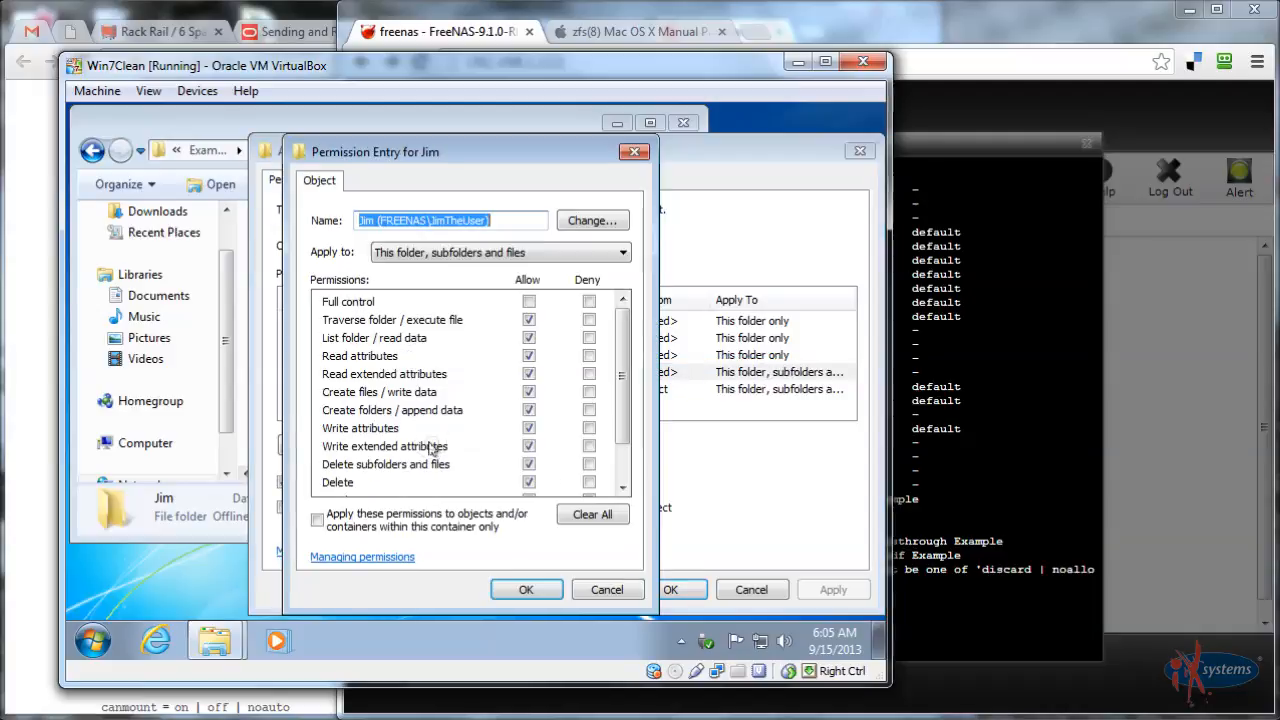
drag(630, 352, 629, 423)
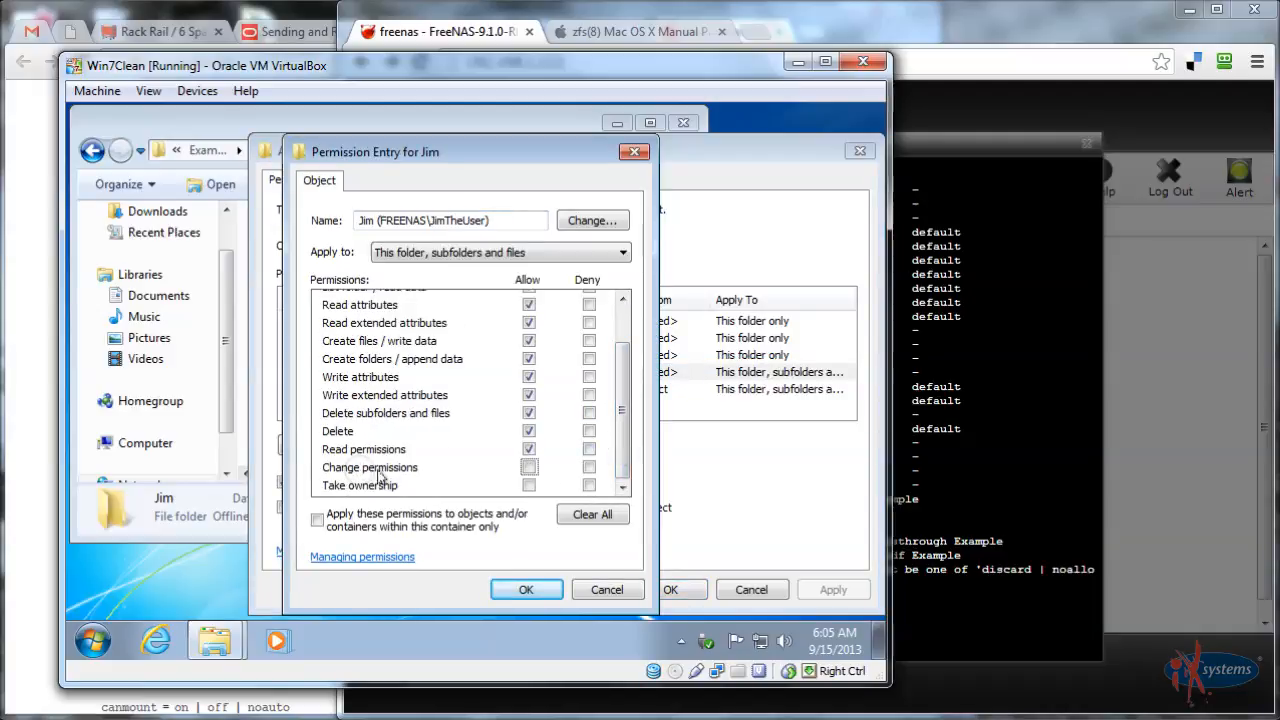
click(529, 467)
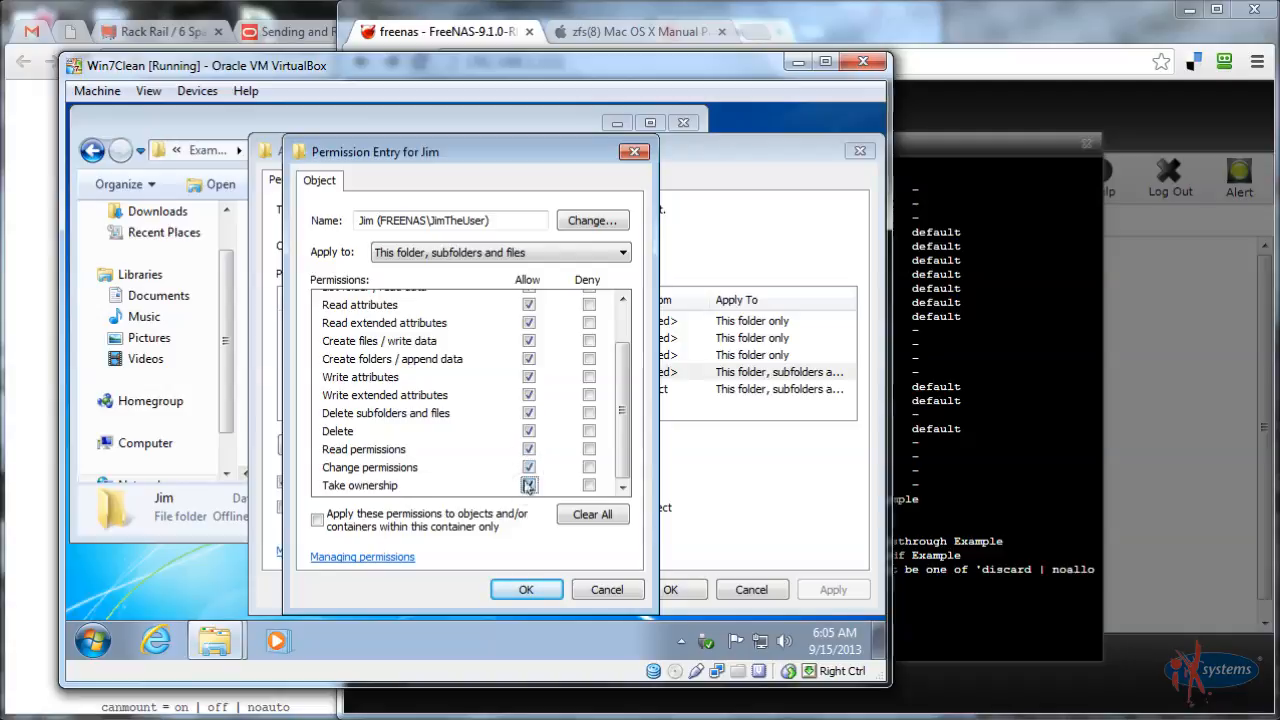
click(529, 485)
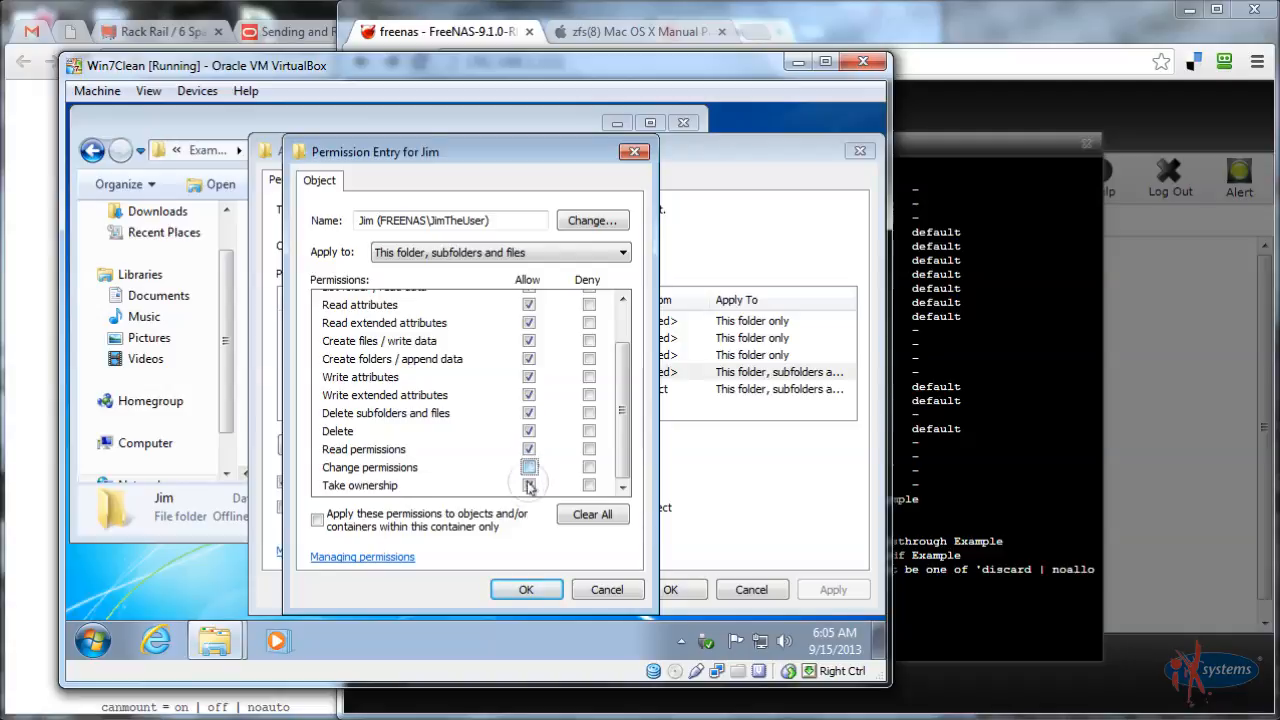
Cancel the entry, Advanced Security and Properties dialogs, then return to the FreeNAS shell
click(603, 590)
click(752, 590)
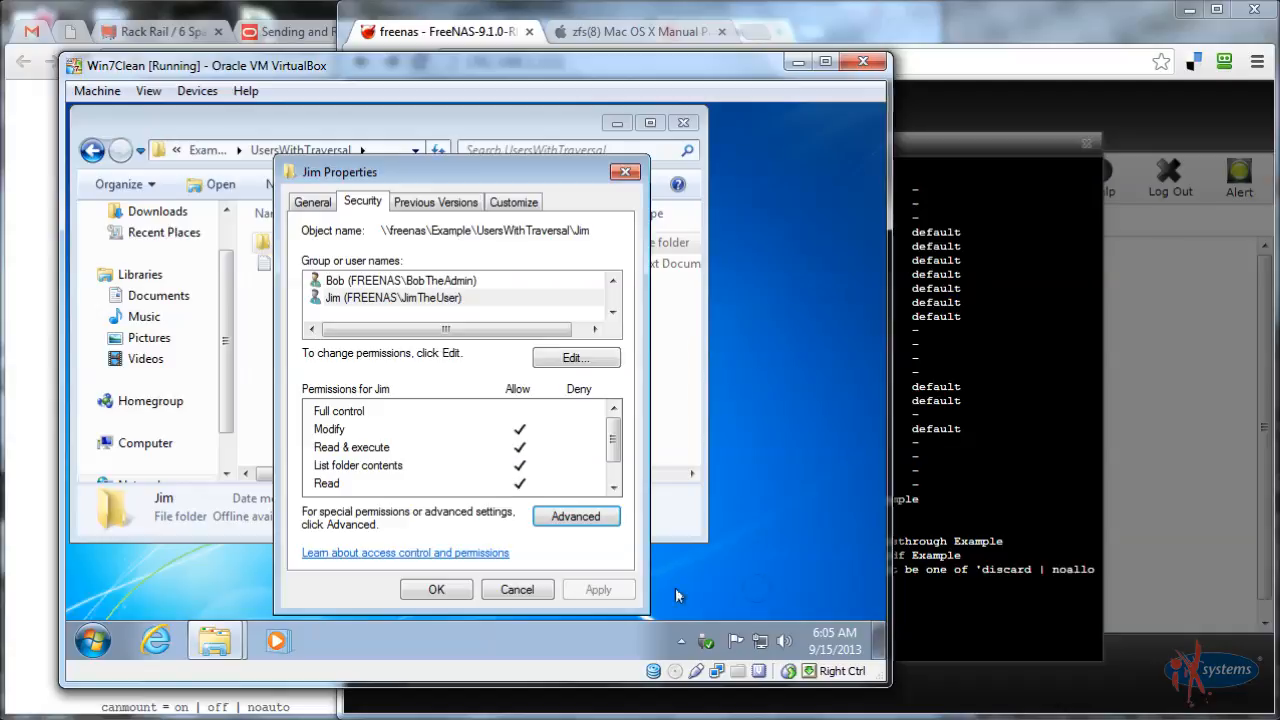
click(540, 588)
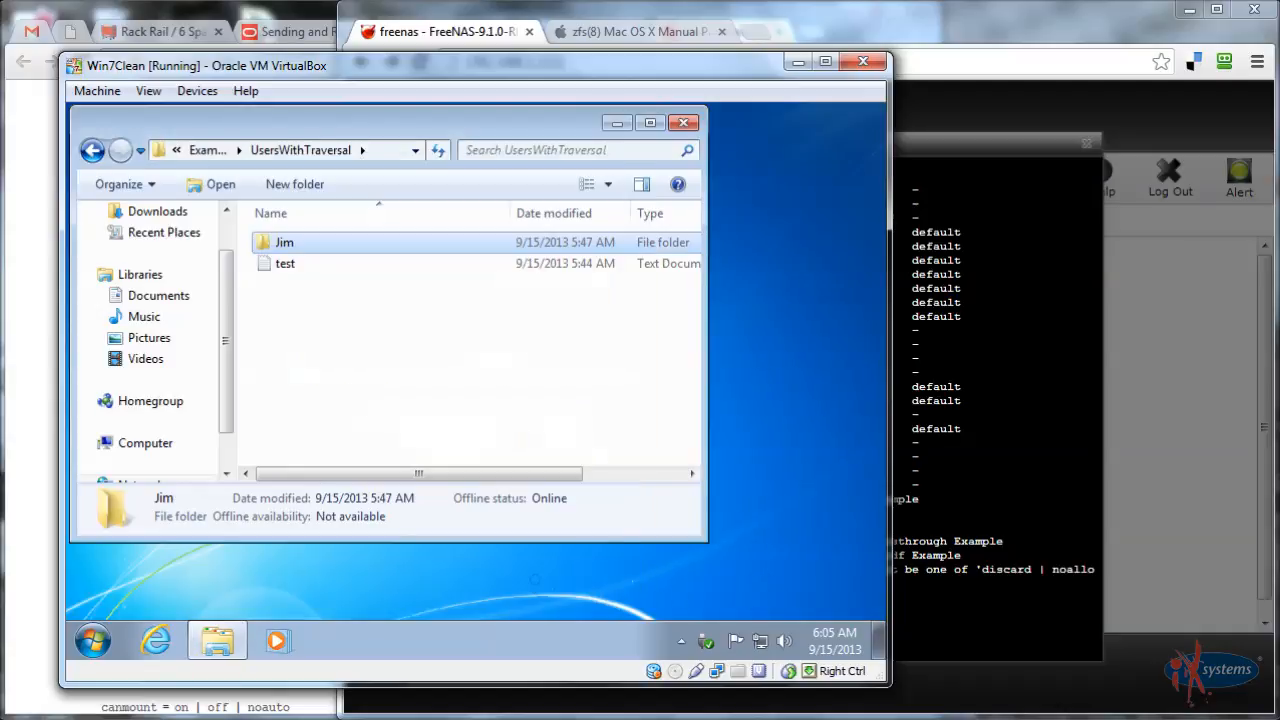
click(980, 543)
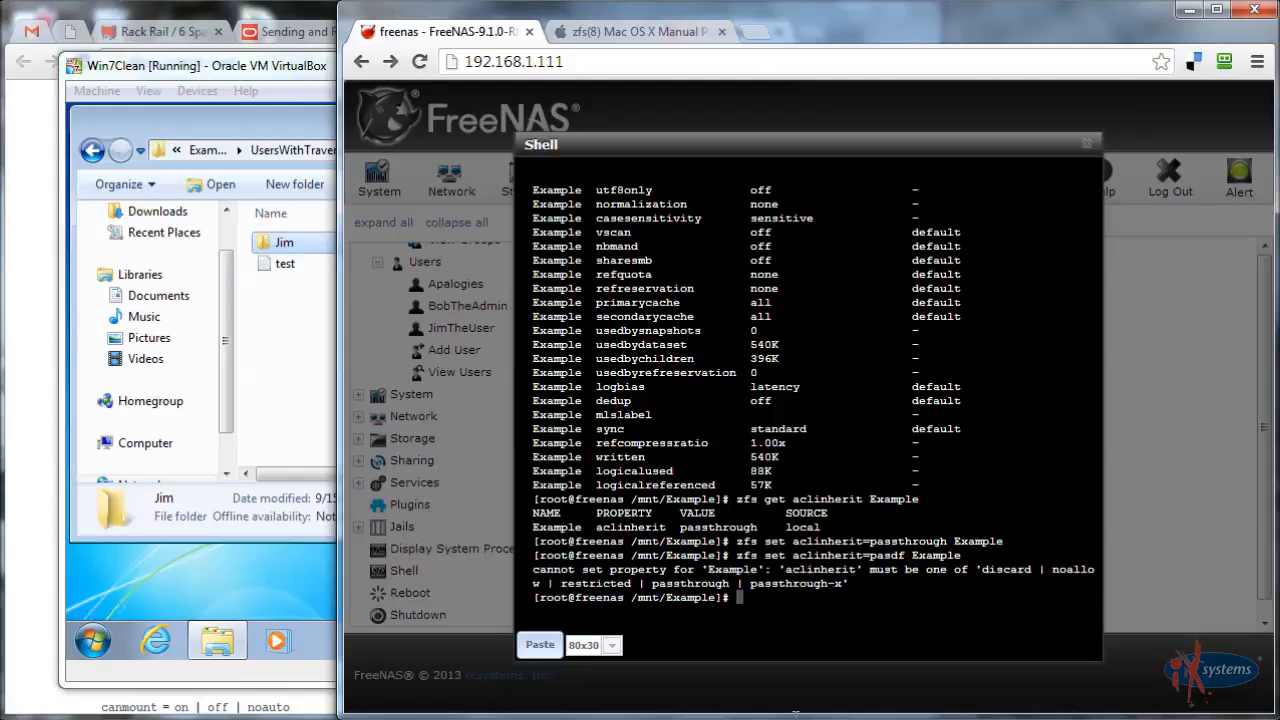
Recall the failed 'zfs set aclinherit=pasdf Example' command at the shell prompt
key(Up)
key(Left)
key(Left)
key(Left)
key(Left)
key(Left)
key(Left)
key(Left)
key(Left)
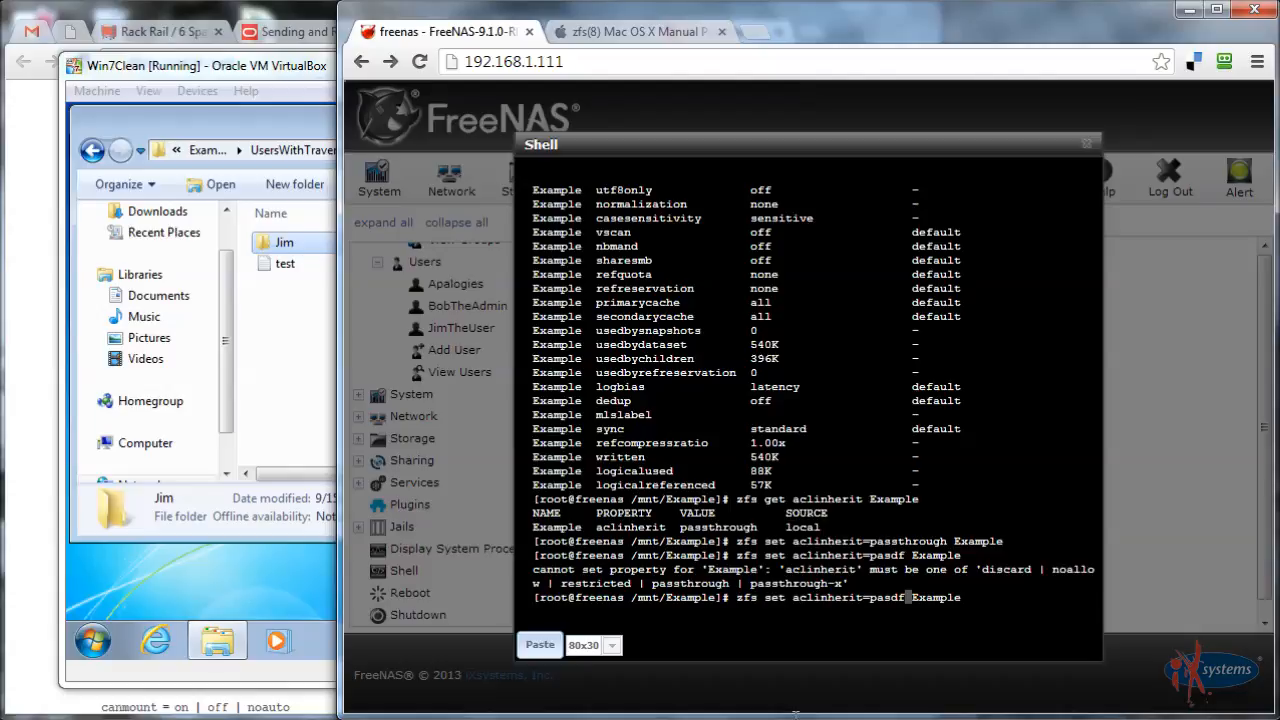
Correct the command to 'zfs set aclinherit=passthrough Example' and run it
key(BackSpace)
key(BackSpace)
key(BackSpace)
key(BackSpace)
key(BackSpace)
text(passthrough)
key(Return)
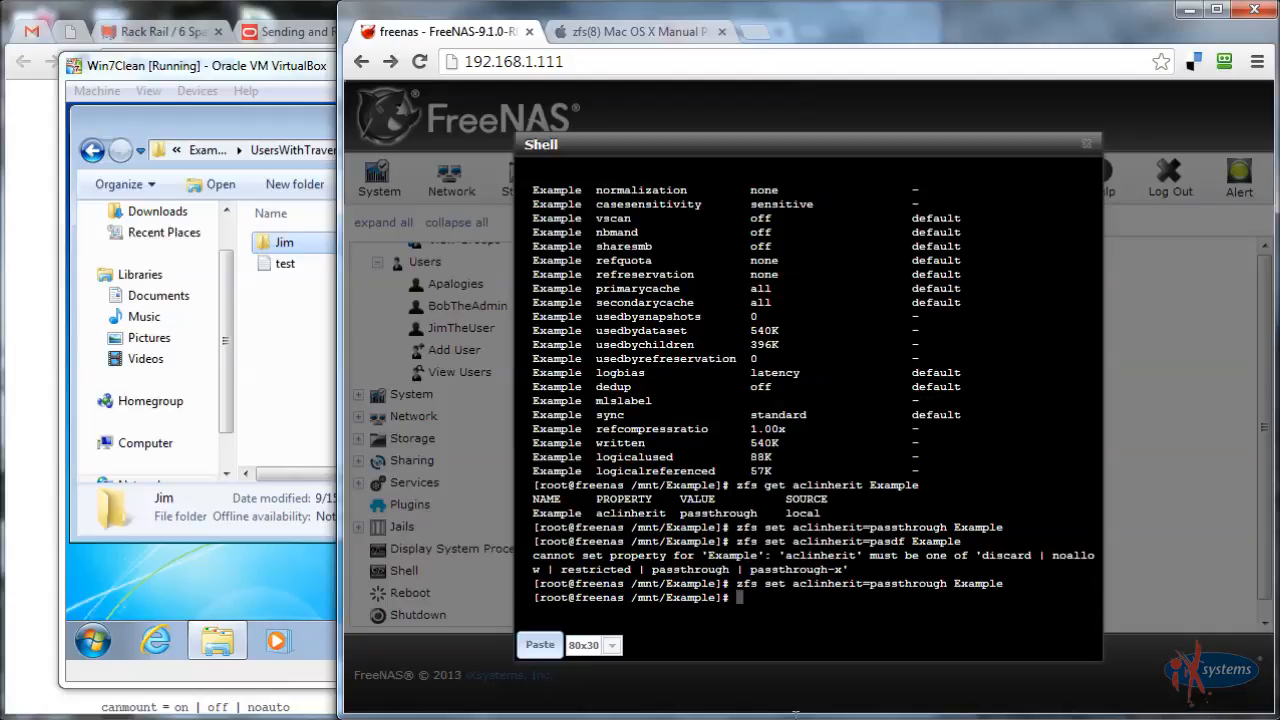
Run 'zfs get aclinherit Example' to confirm it reads passthrough, then close the shell
key(Up)
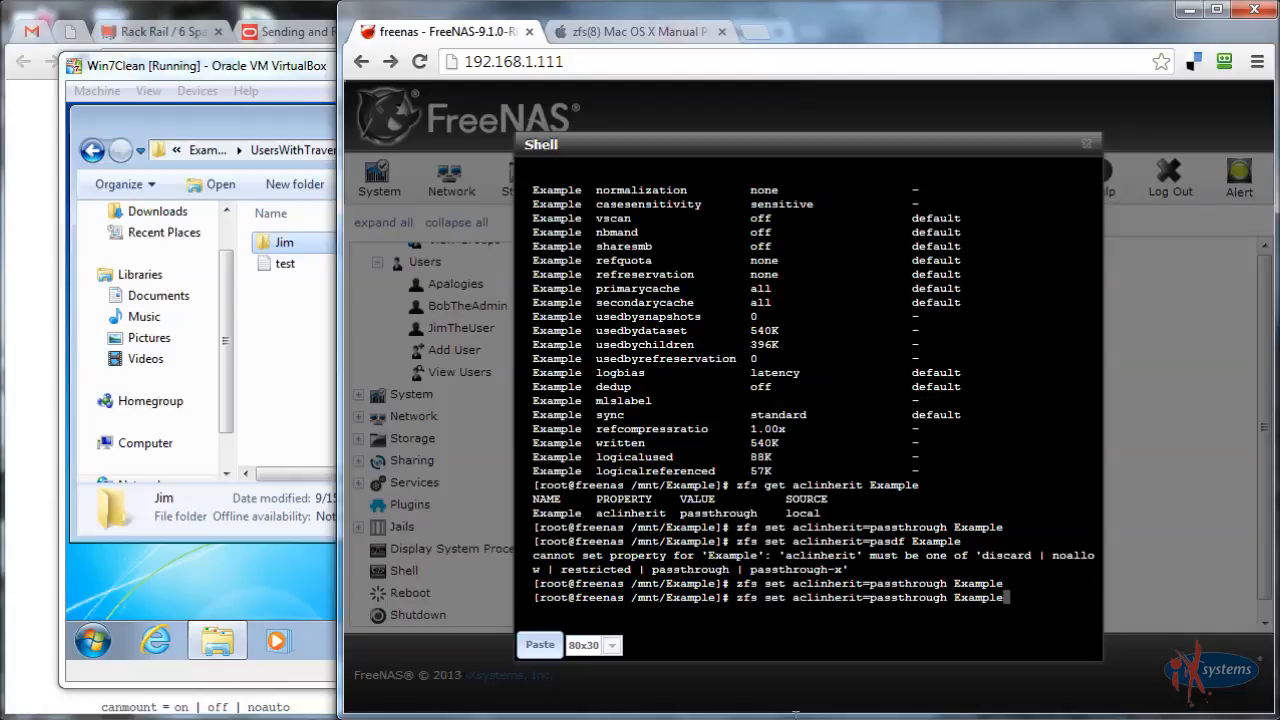
key(Left)
key(Left)
key(Left)
key(Left)
key(Left)
key(Left)
key(Left)
key(Left)
key(BackSpace)
key(BackSpace)
key(BackSpace)
key(BackSpace)
key(BackSpace)
key(BackSpace)
key(BackSpace)
key(BackSpace)
key(BackSpace)
key(BackSpace)
key(BackSpace)
key(BackSpace)
key(Left)
key(Left)
key(Left)
key(Left)
key(Left)
key(Left)
key(Left)
key(Left)
key(Left)
key(Left)
key(Left)
key(Left)
key(BackSpace)
text(g)
key(Return)
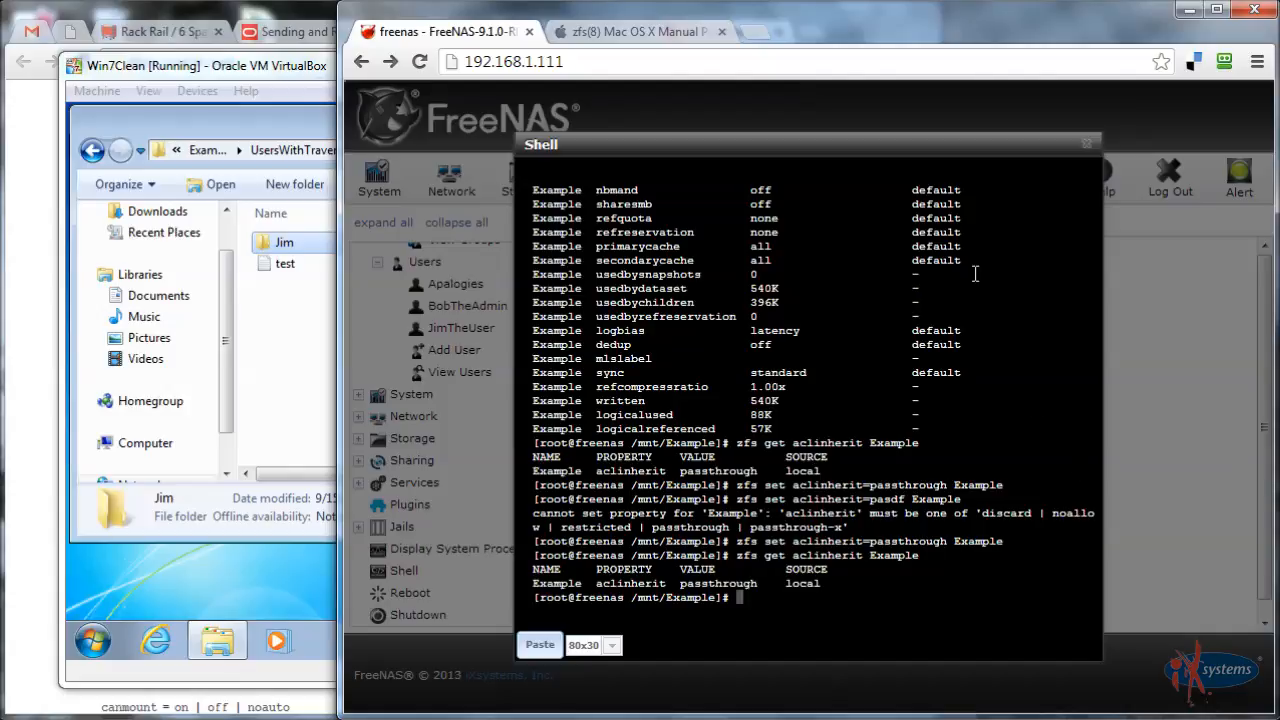
click(1086, 146)
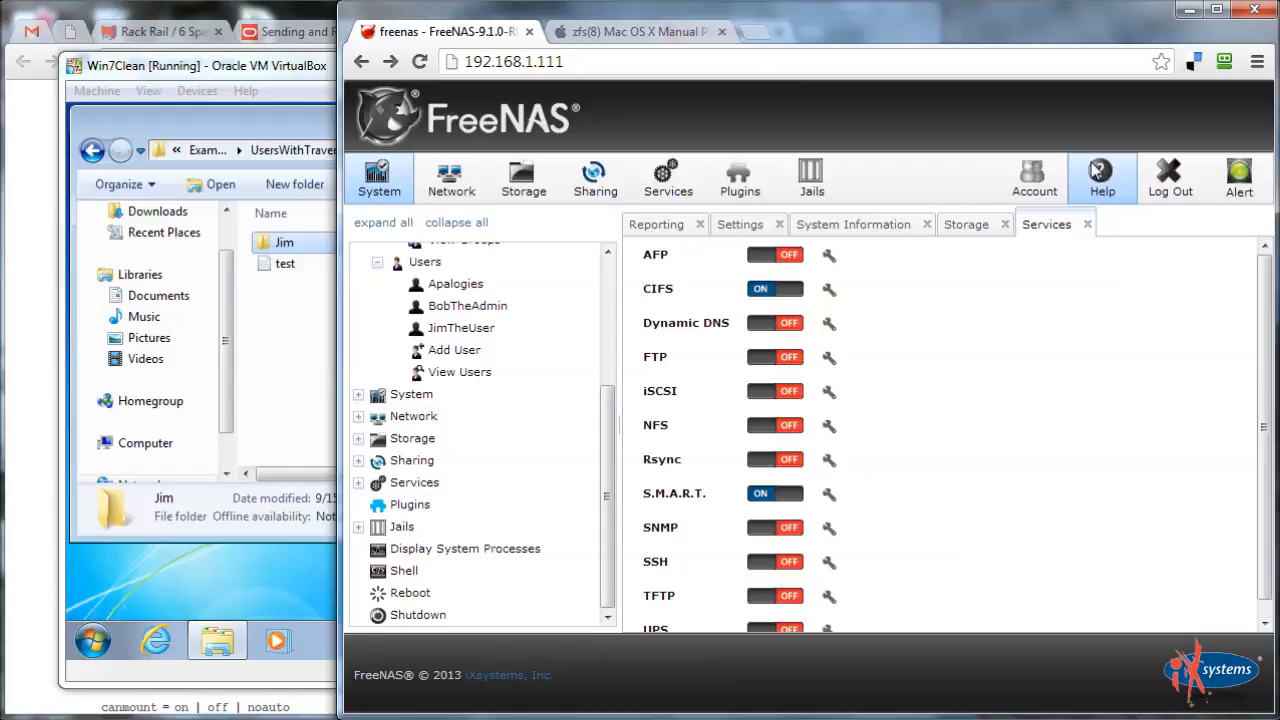
Open the Jim folder's advanced security settings in editable mode
right_click(284, 245)
click(349, 556)
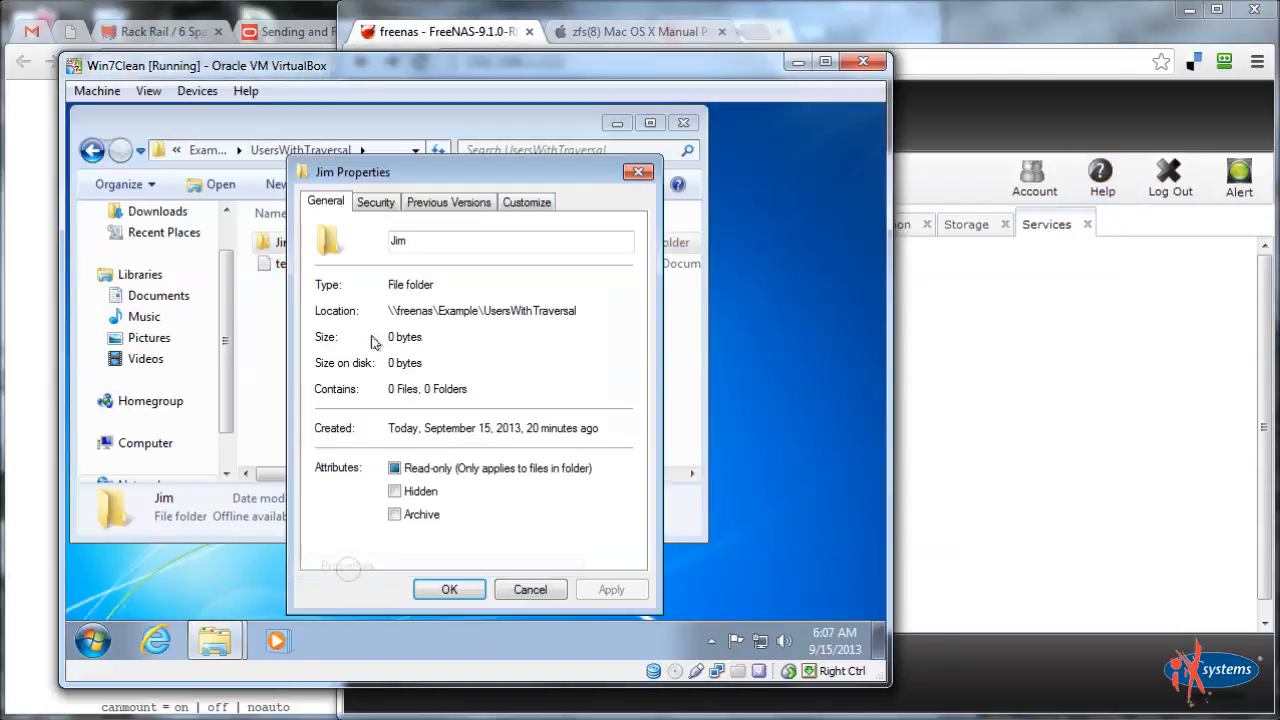
click(375, 203)
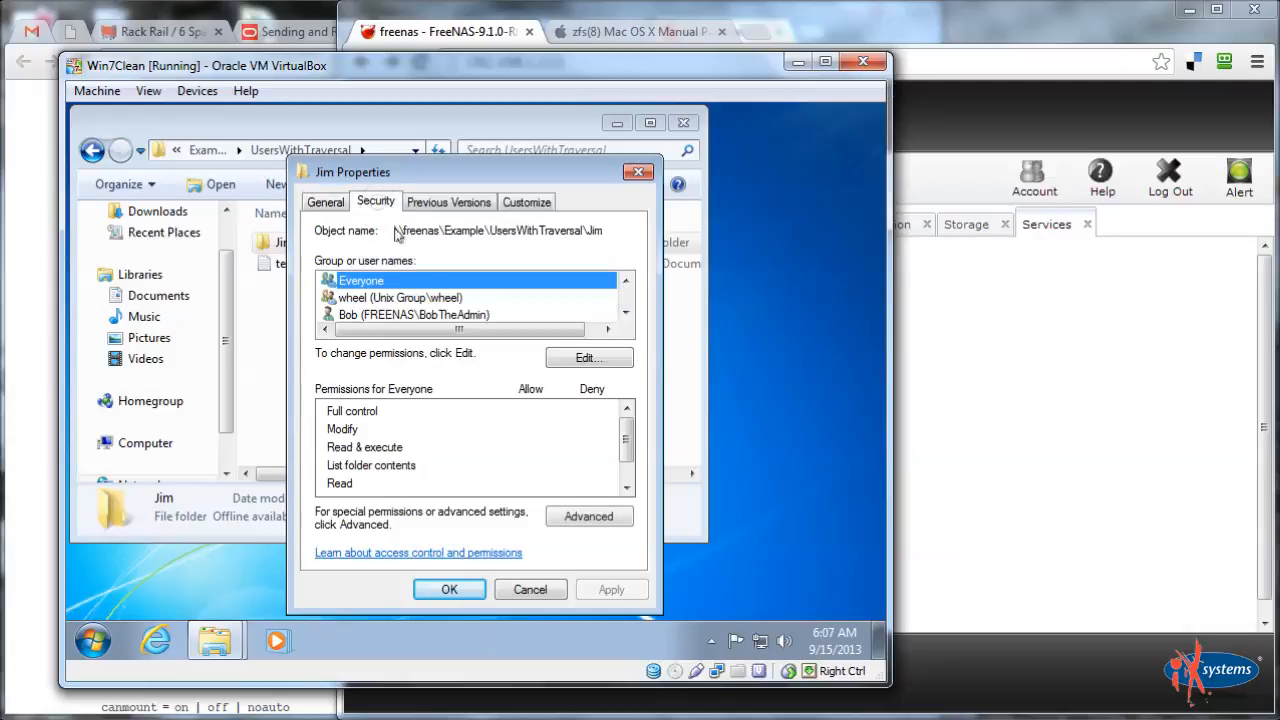
click(599, 520)
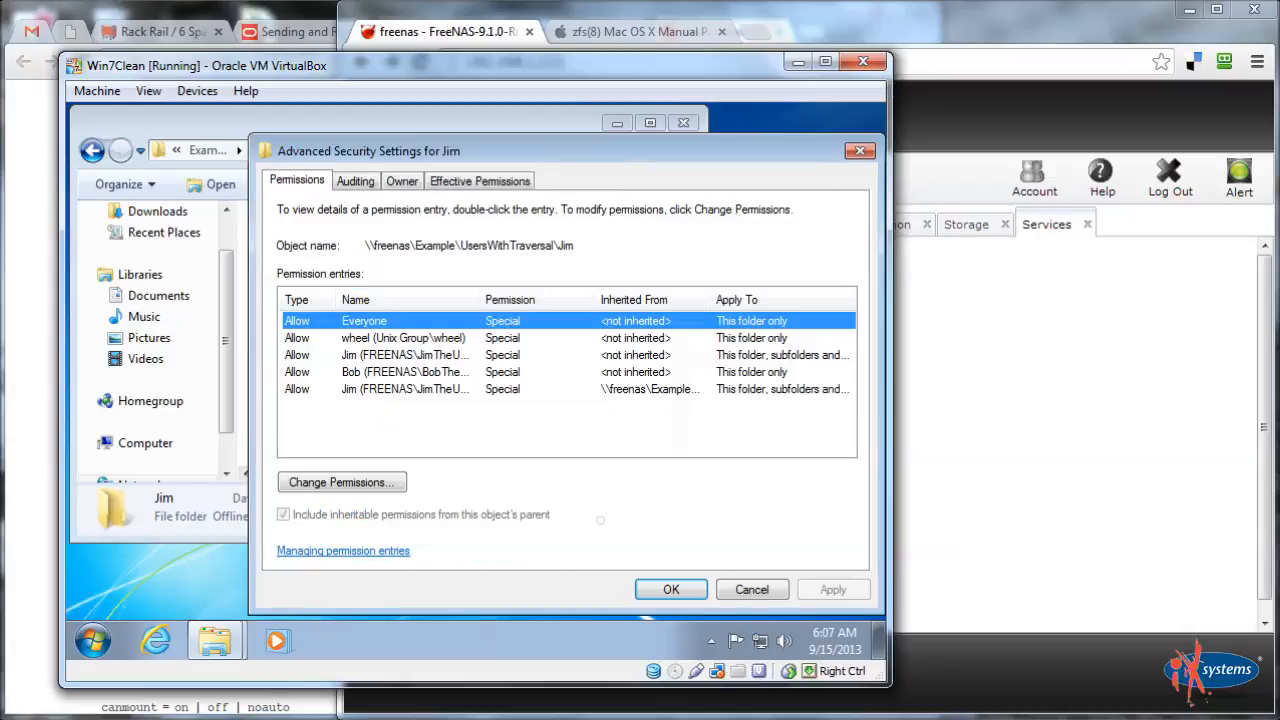
click(372, 483)
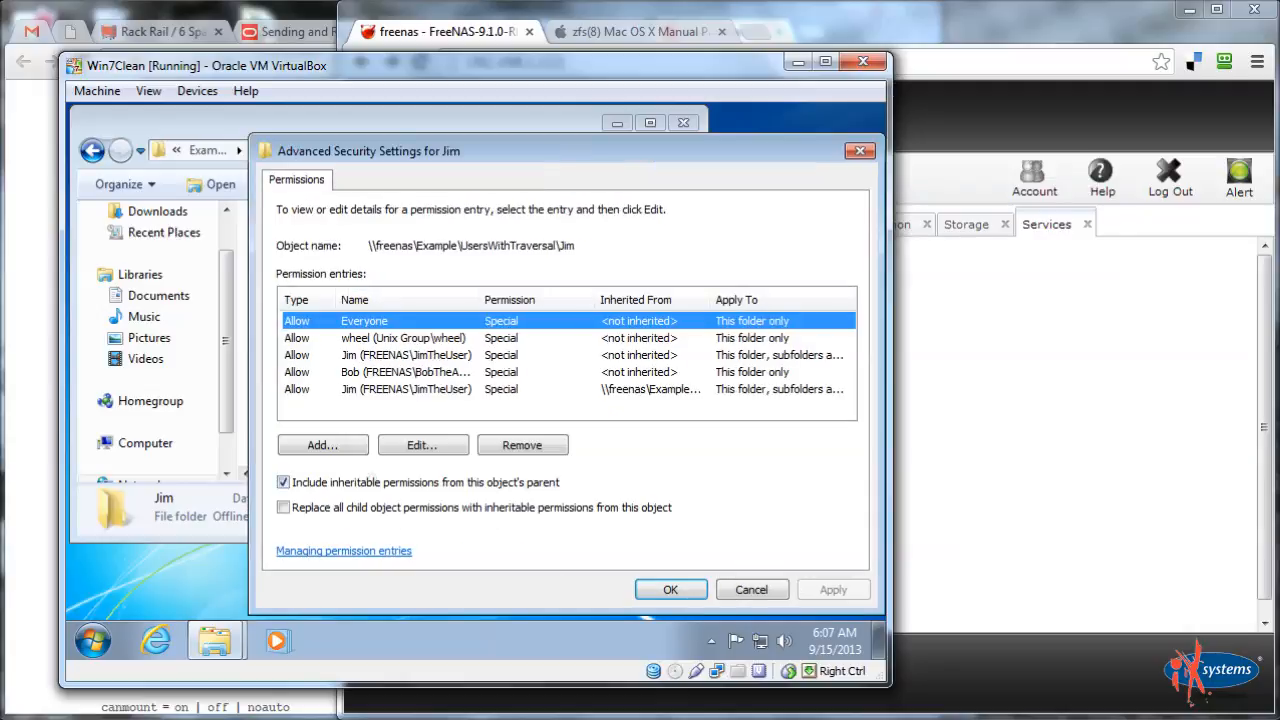
Toggle the inherit-from-parent and replace-child-permissions checkboxes, keeping inherited permissions
click(282, 484)
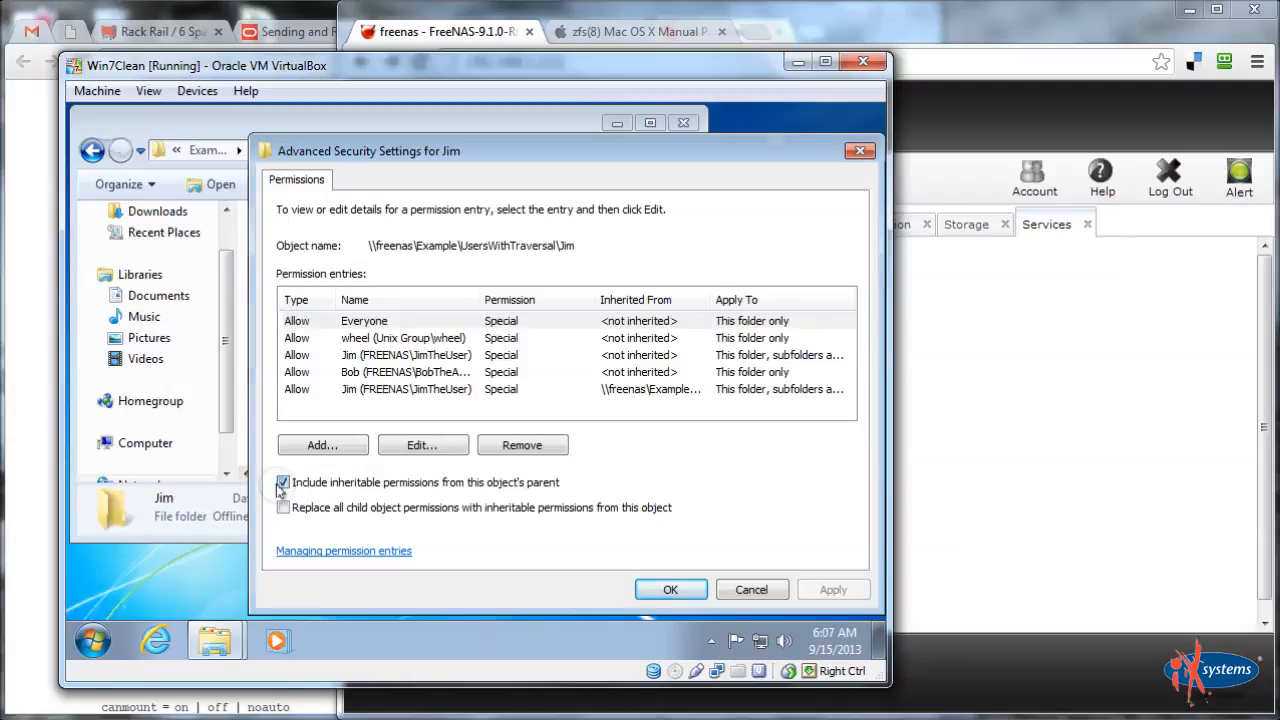
click(555, 350)
click(503, 512)
click(508, 508)
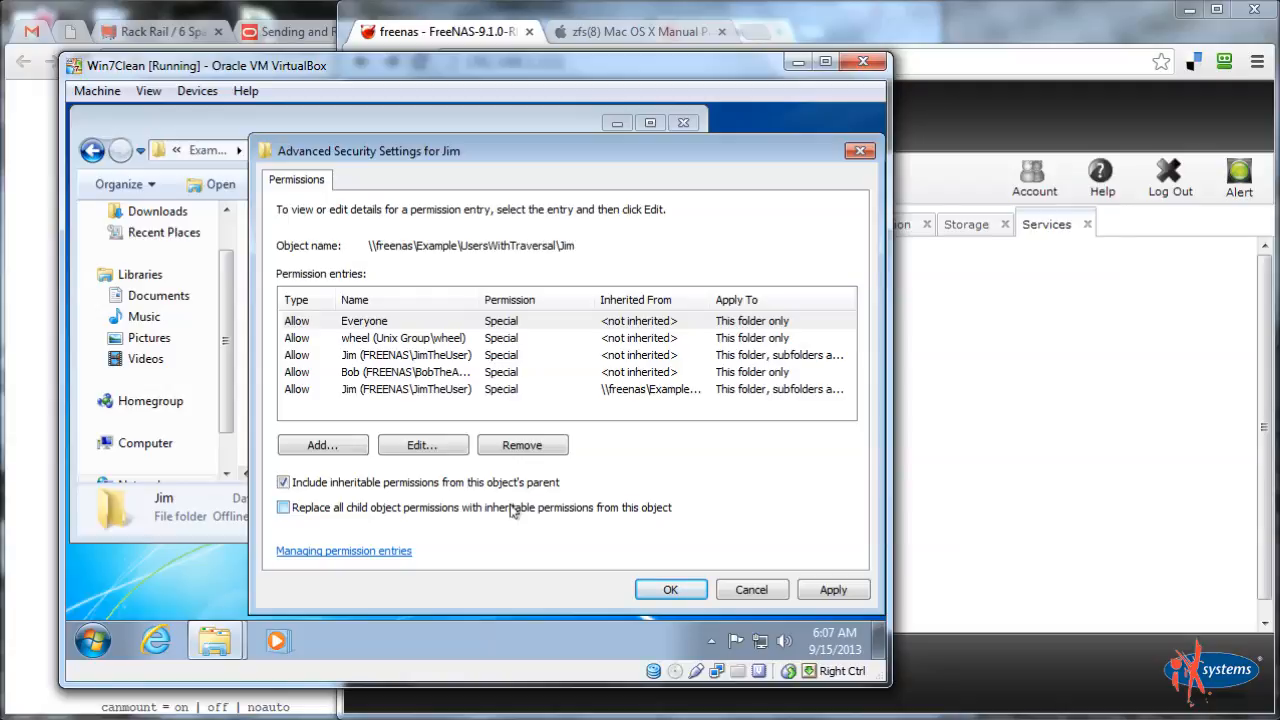
Cancel the Advanced Security and Properties dialogs without applying changes
click(752, 590)
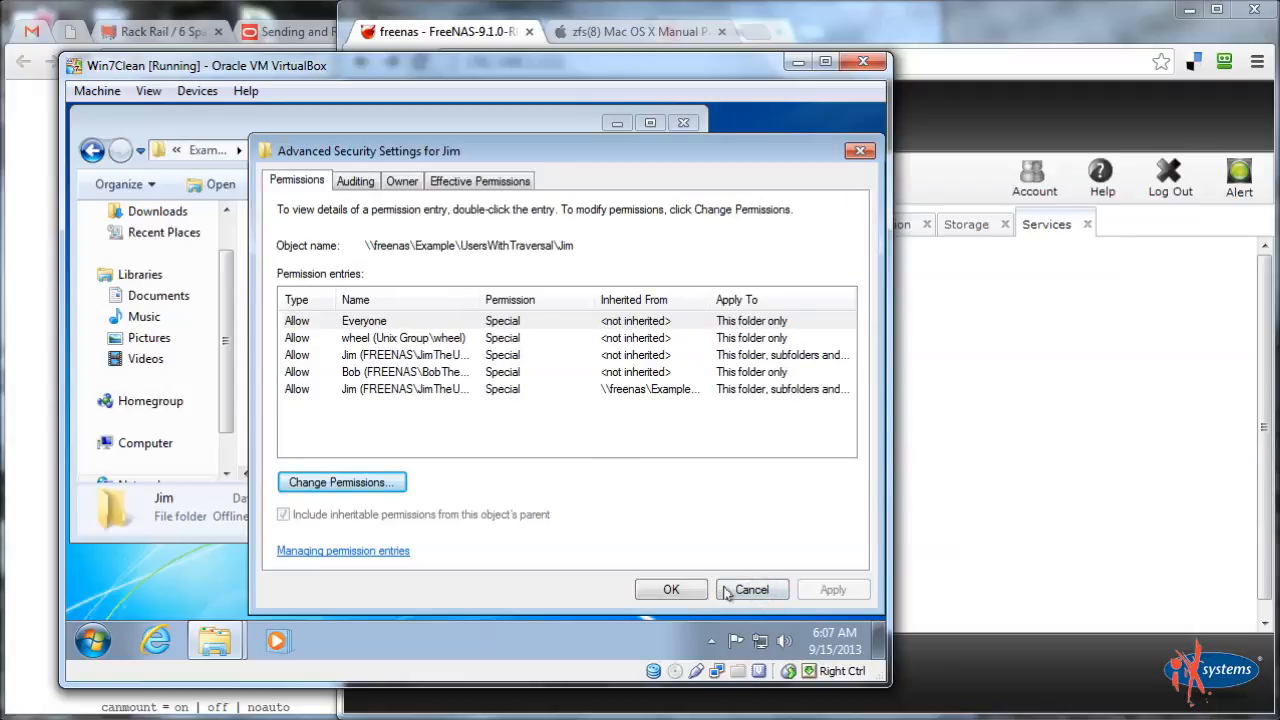
click(737, 589)
click(505, 590)
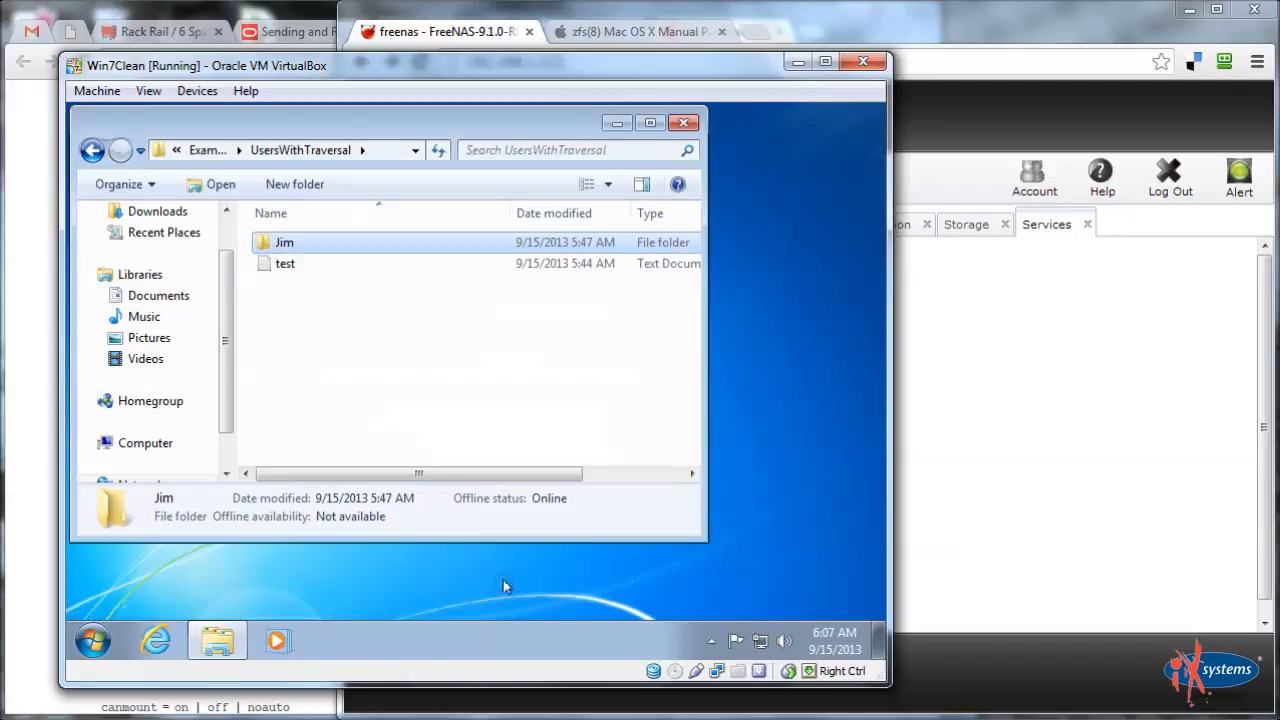
click(503, 370)
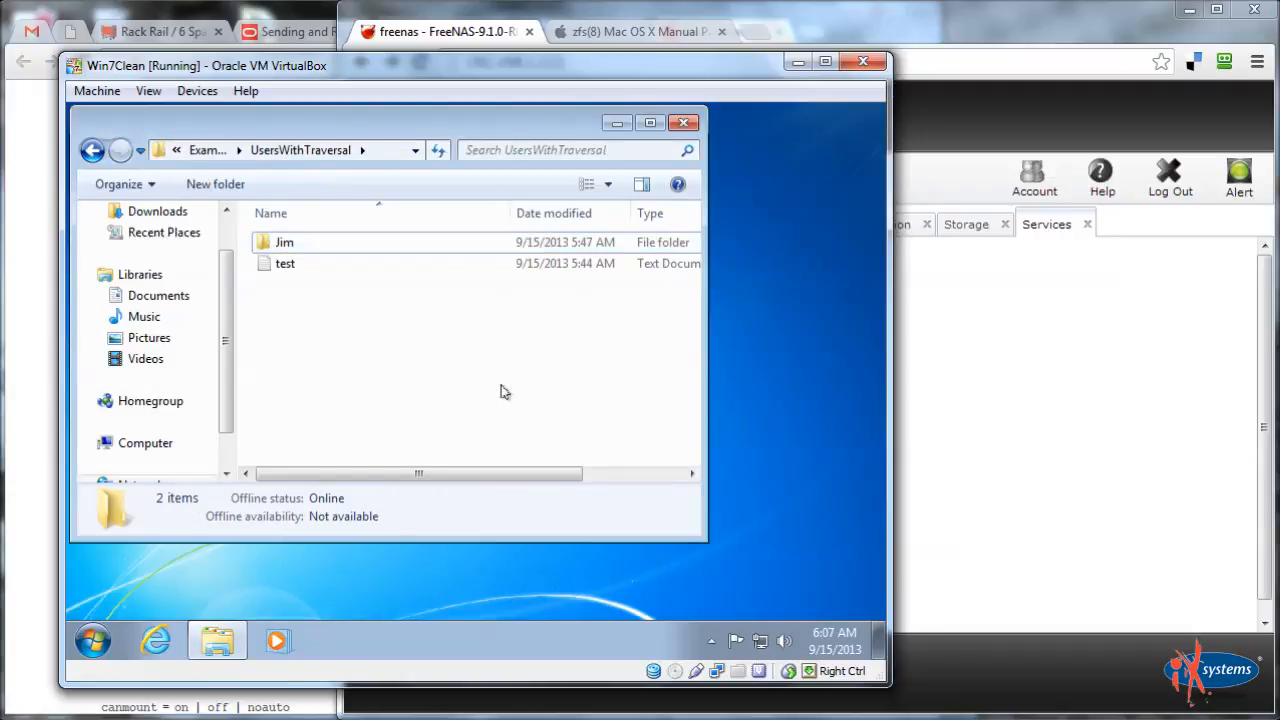